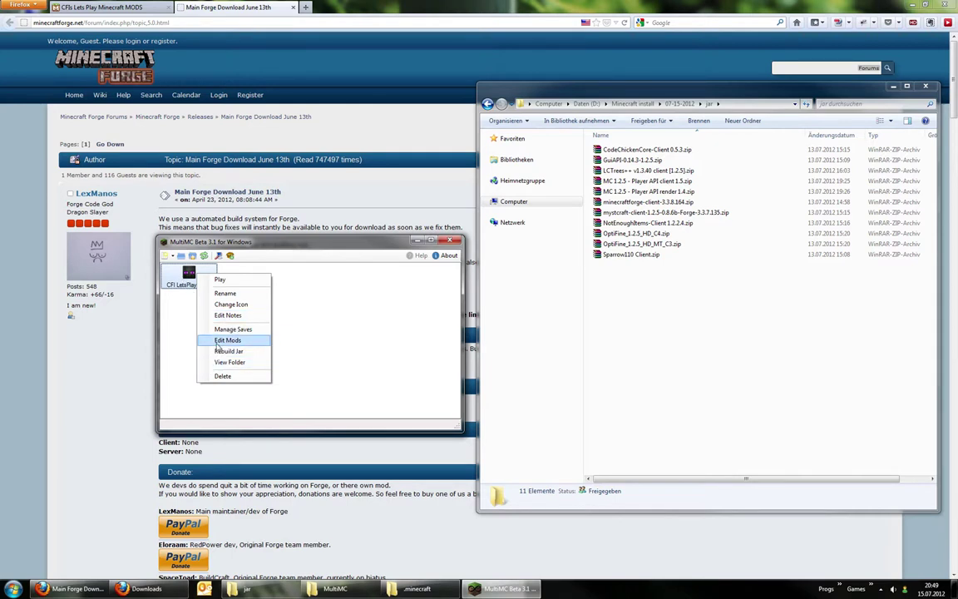
# Open the mod editor of the CFI LetsPlay Mods instance and look through its minecraft.jar, minecraft/mods and minecraft/resources lists.
pyautogui.click(218, 341)
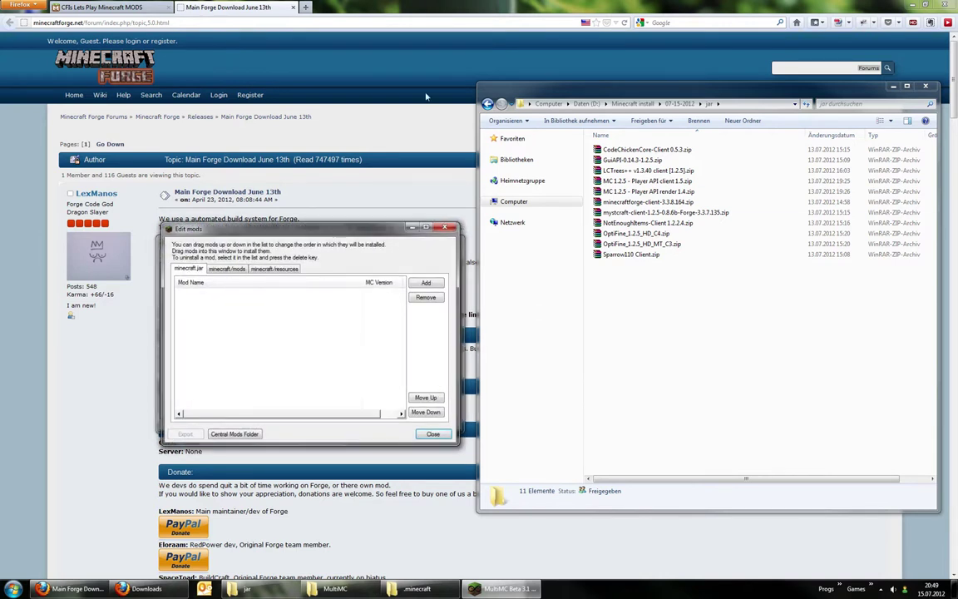
pyautogui.click(218, 272)
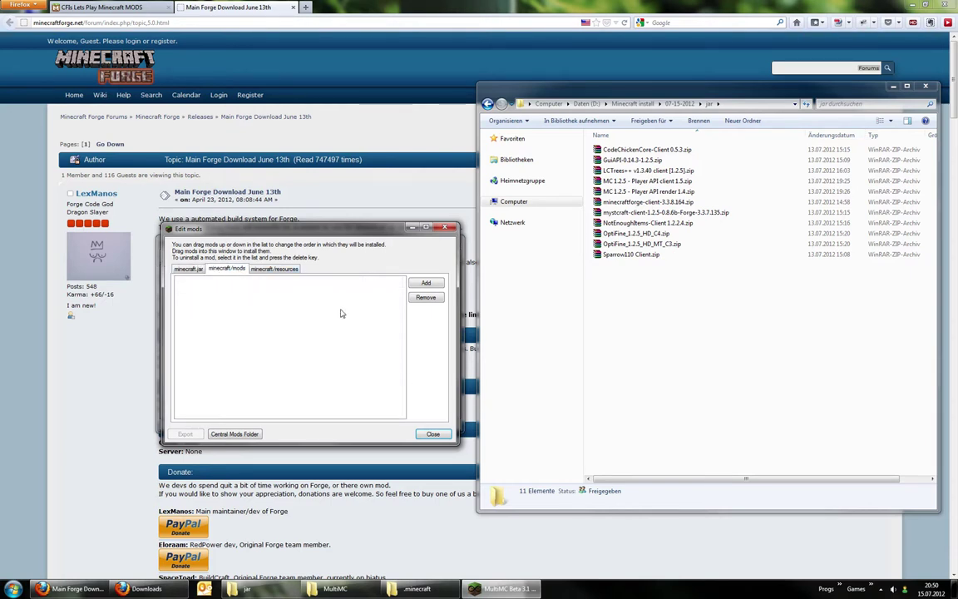
pyautogui.click(274, 268)
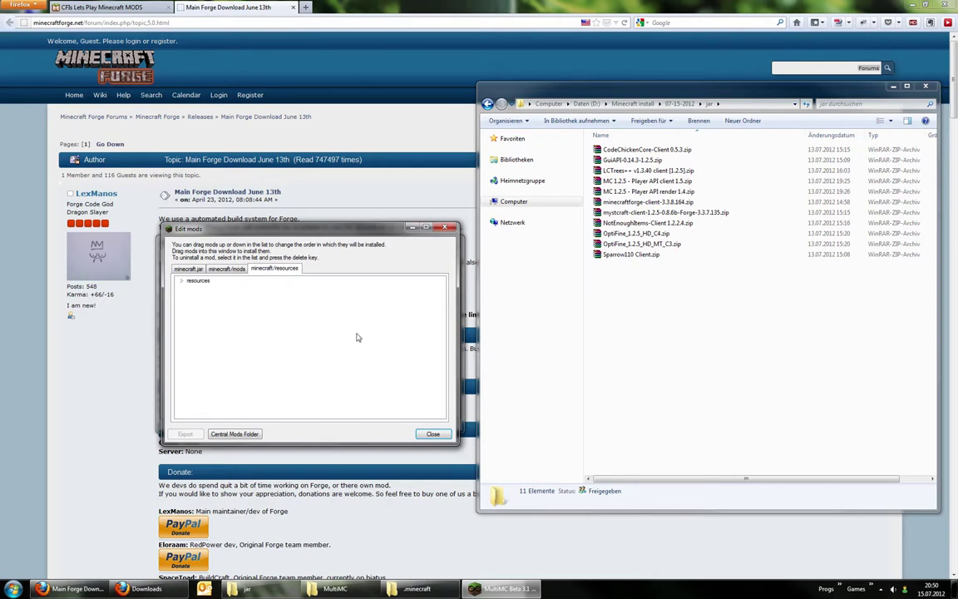
pyautogui.click(190, 270)
# Switch to Firefox and highlight the mods listed for the minecraft.jar in the CFIs Lets Play Minecraft MODS thread.
pyautogui.hotkey('alt', 'Tab')
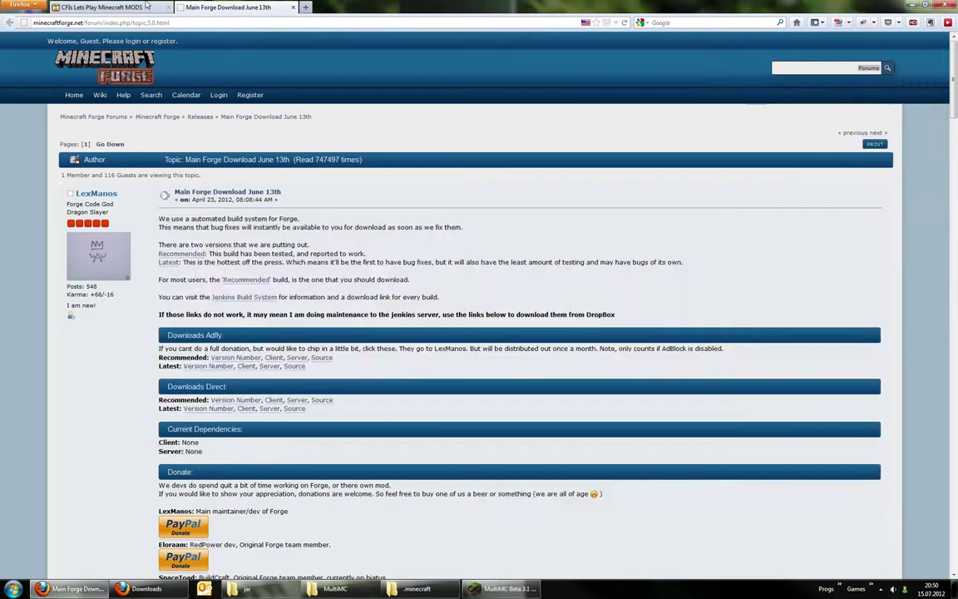
pyautogui.hotkey('ctrl', 'Tab')
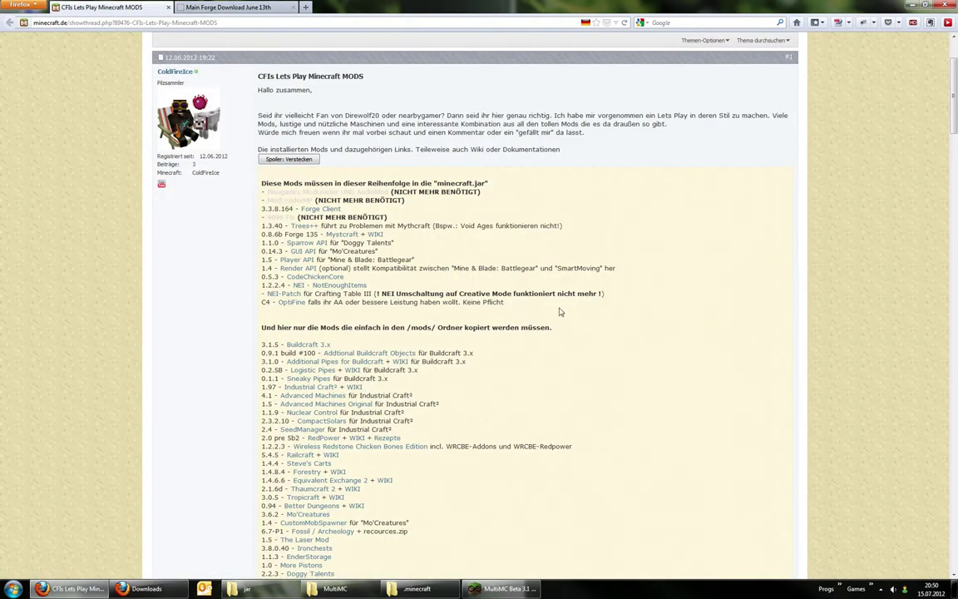
pyautogui.moveTo(562, 303); pyautogui.dragTo(220, 198)
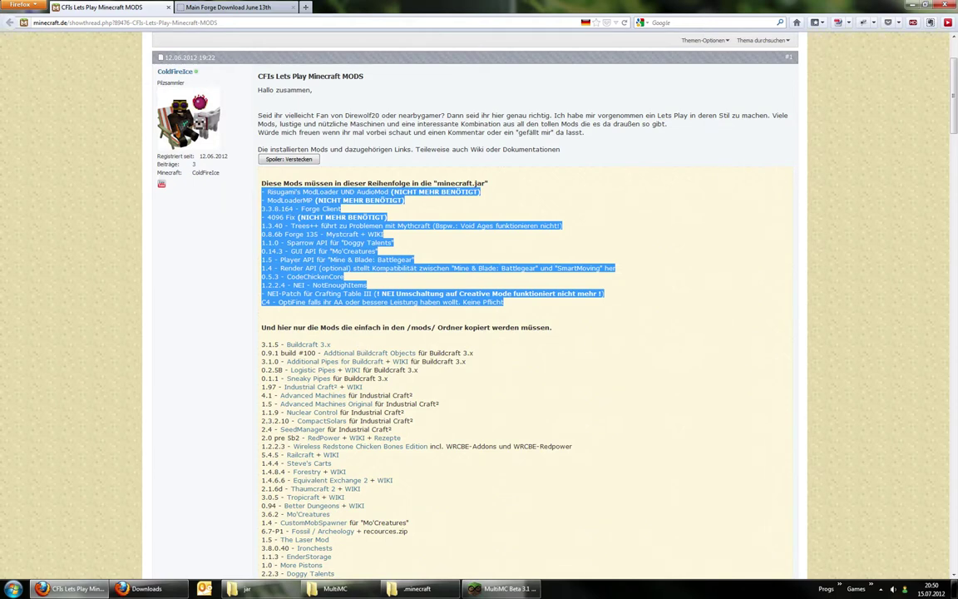
# View the instance's minecraft/mods list in MultiMC and highlight the thread's section of mods for the /mods/ folder.
pyautogui.hotkey('alt', 'Tab')
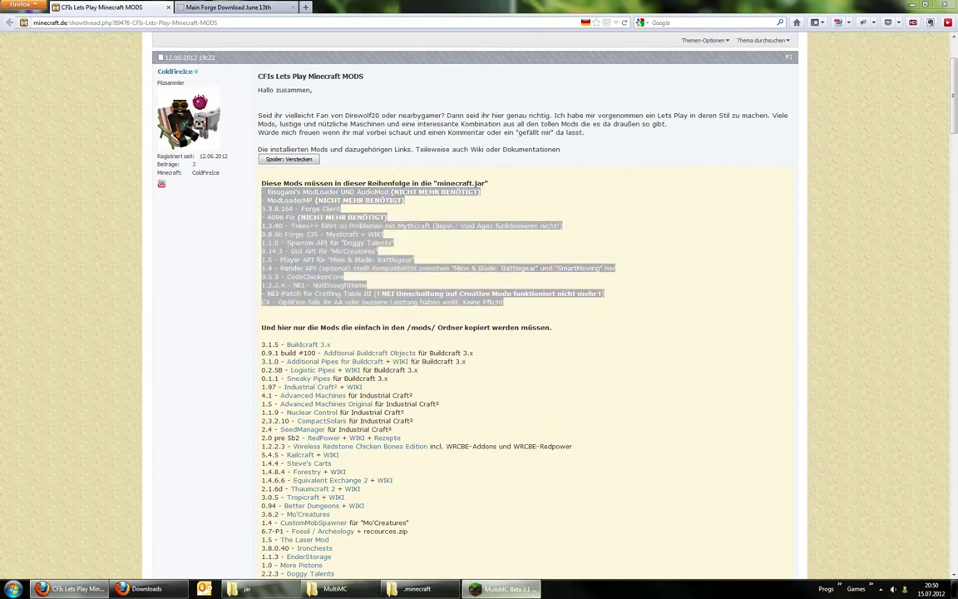
pyautogui.click(220, 269)
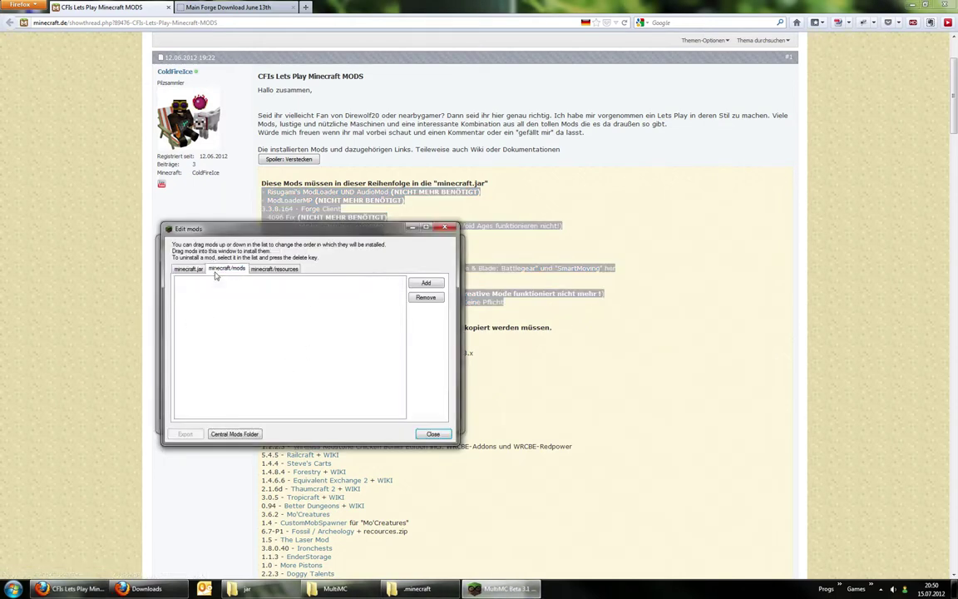
pyautogui.click(483, 431)
pyautogui.moveTo(263, 325); pyautogui.dragTo(610, 574)
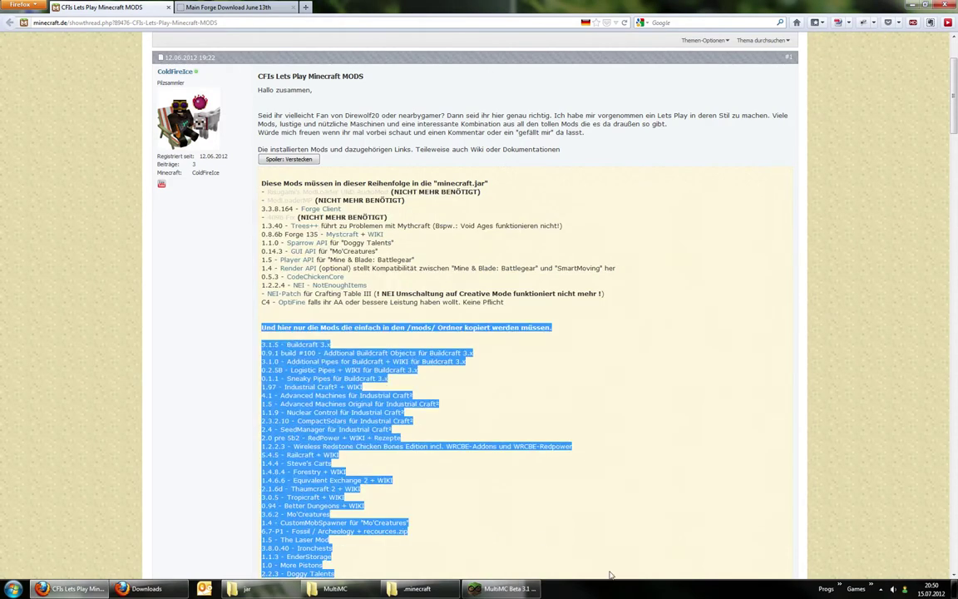
pyautogui.hotkey('alt', 'Tab')
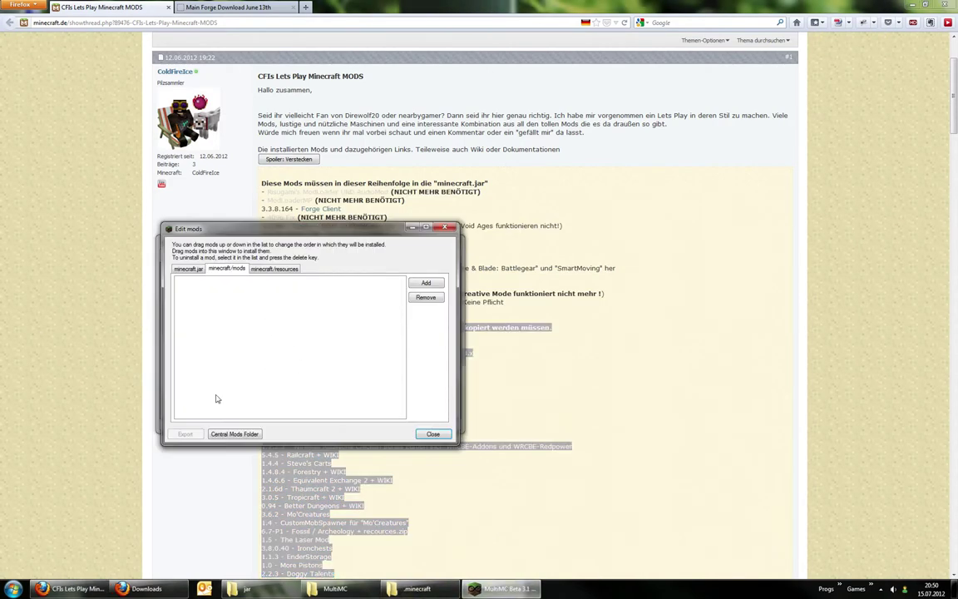
# Open the bin folder inside the instance's .minecraft folder and locate minecraft.jar, comparing it with the mod editor's minecraft.jar list.
pyautogui.click(416, 589)
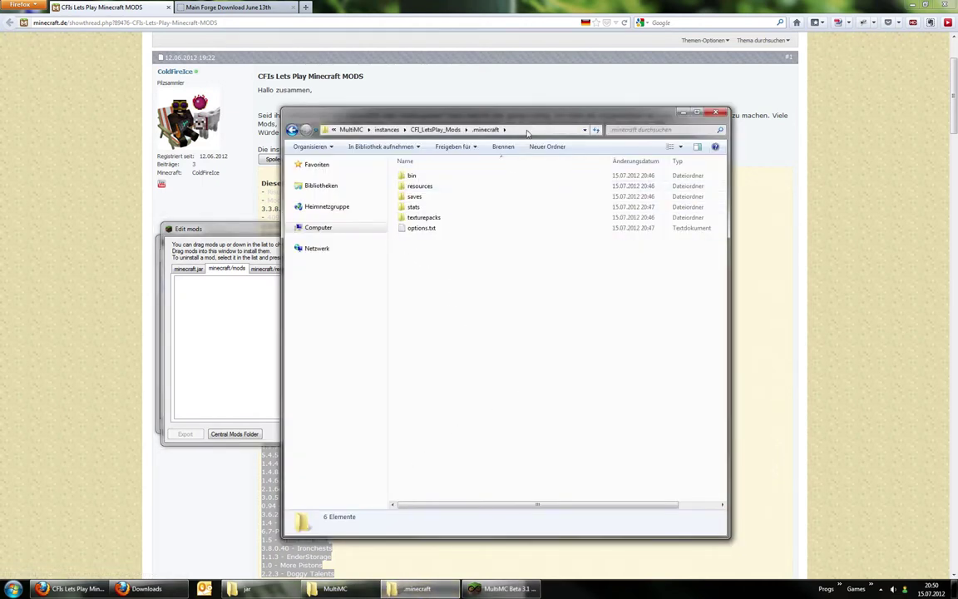
pyautogui.click(410, 178)
pyautogui.doubleClick(411, 178)
pyautogui.click(451, 238)
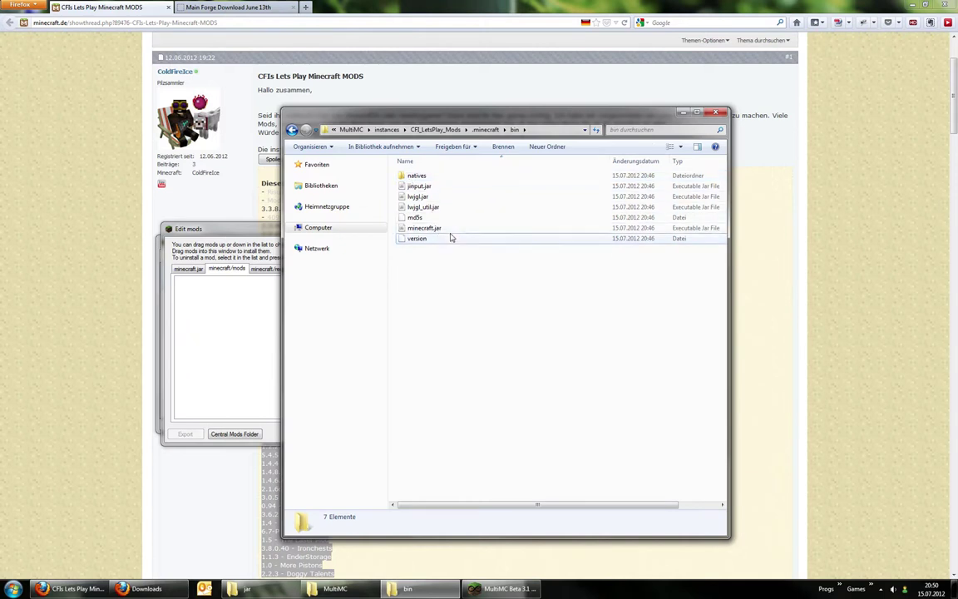
pyautogui.click(447, 229)
pyautogui.moveTo(448, 230); pyautogui.dragTo(193, 329)
pyautogui.click(696, 409)
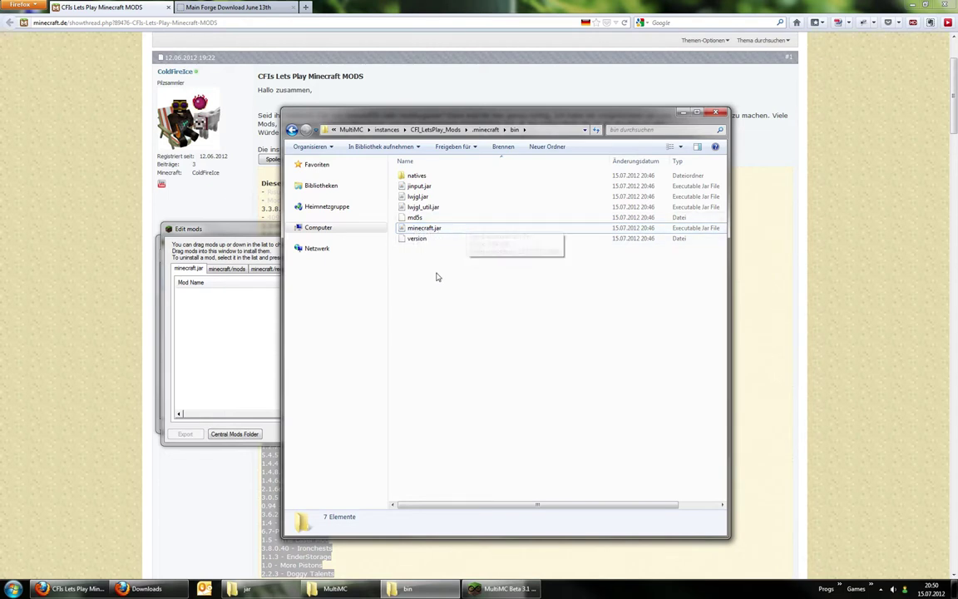
# Create a folder named mods in the instance's .minecraft folder and open it.
pyautogui.press('BackSpace')
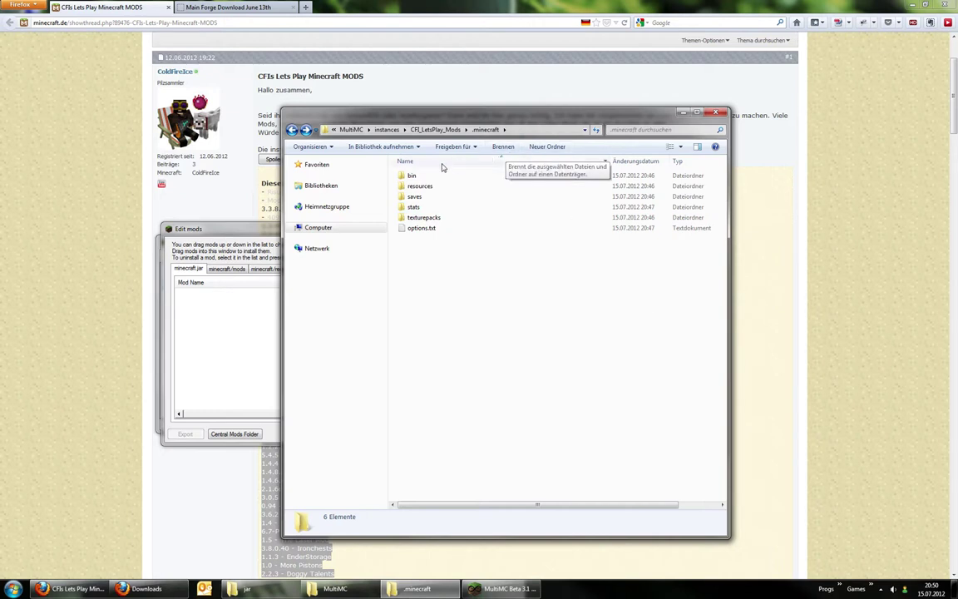
pyautogui.click(547, 146)
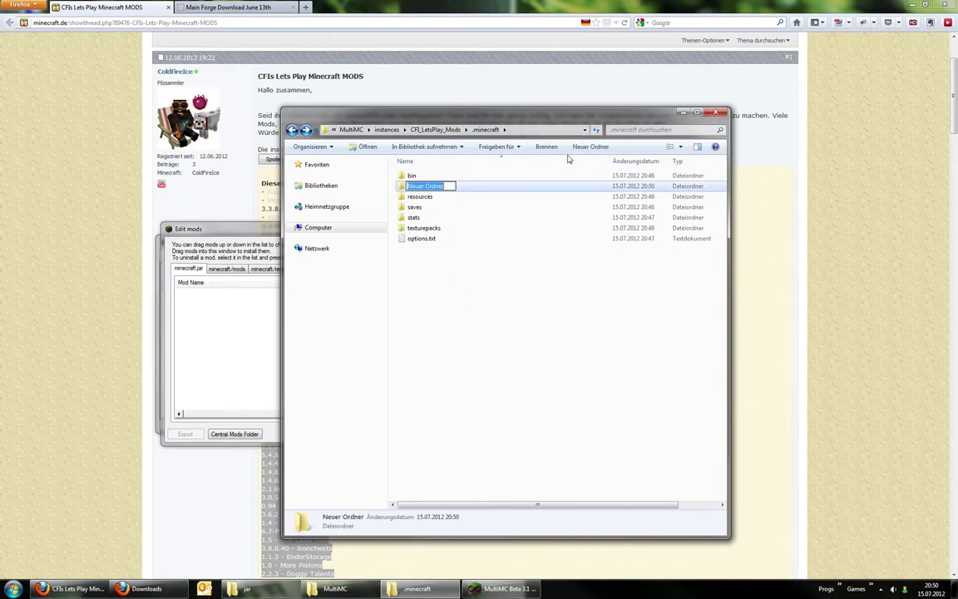
pyautogui.write('mods')
pyautogui.press('Return')
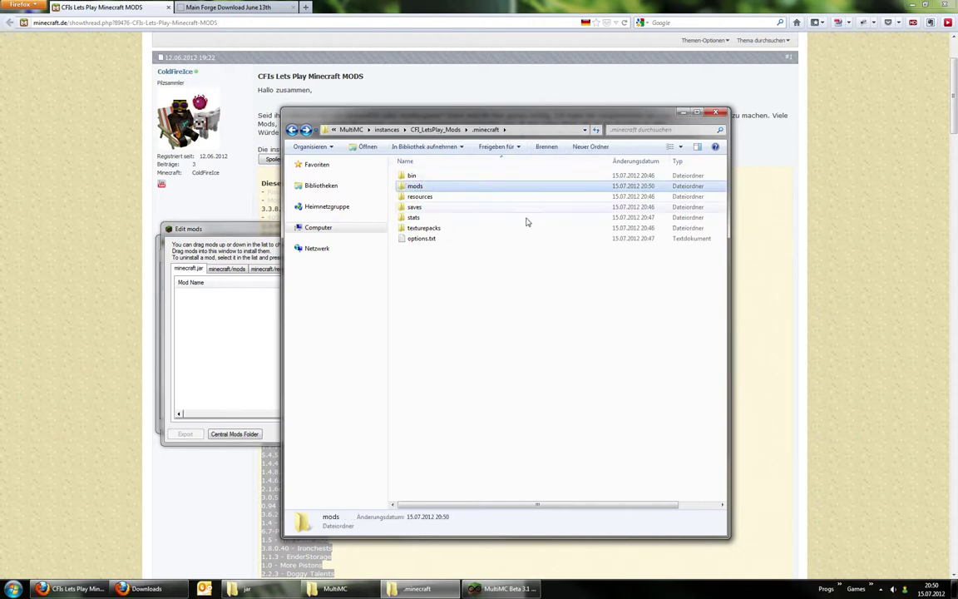
pyautogui.doubleClick(413, 185)
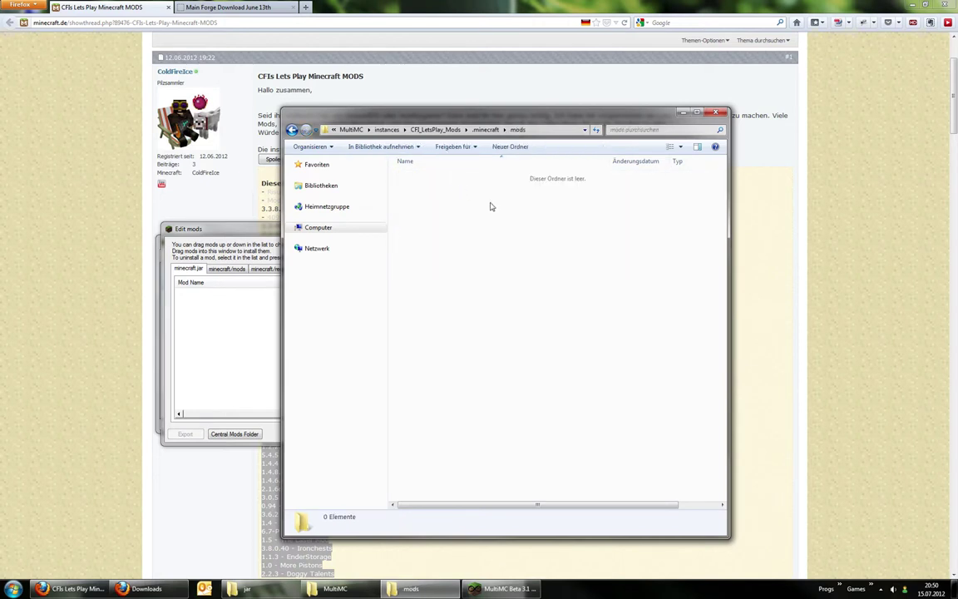
# Delete the empty mods folder from the instance's .minecraft folder.
pyautogui.press('BackSpace')
pyautogui.press('Delete')
pyautogui.click(521, 334)
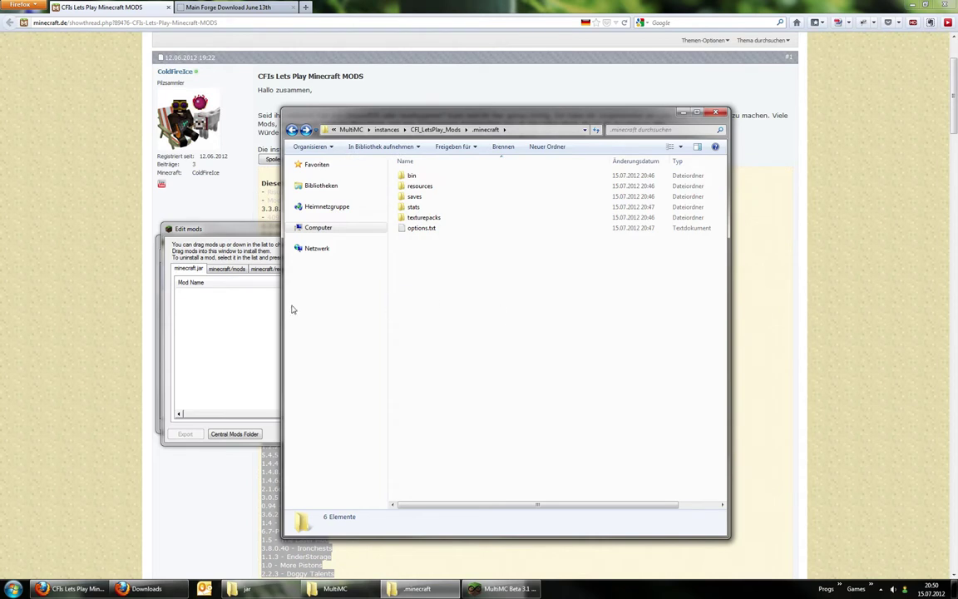
# Close the mod editor and reopen it for the CFI LetsPlay Mods instance.
pyautogui.click(236, 313)
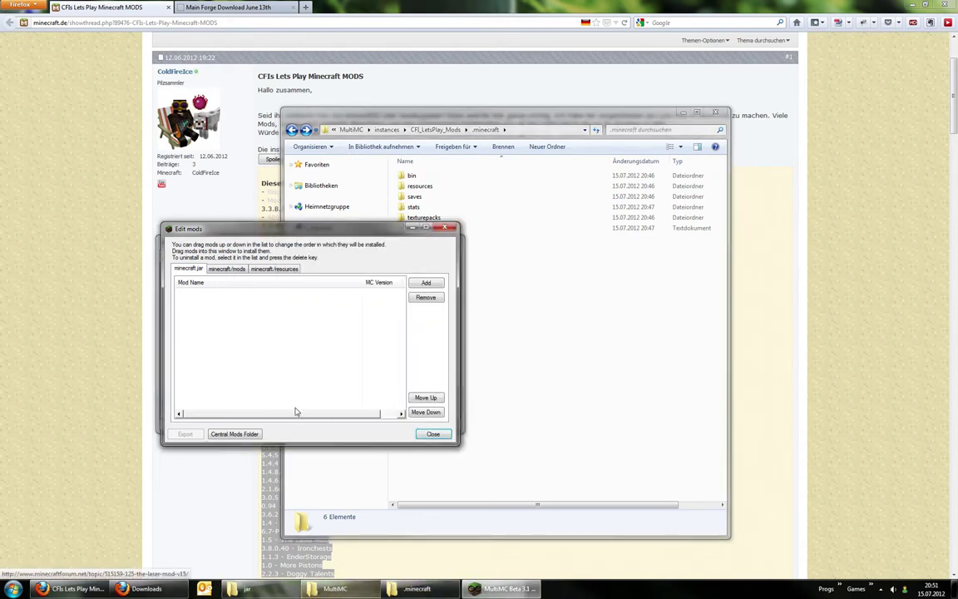
pyautogui.press('Escape')
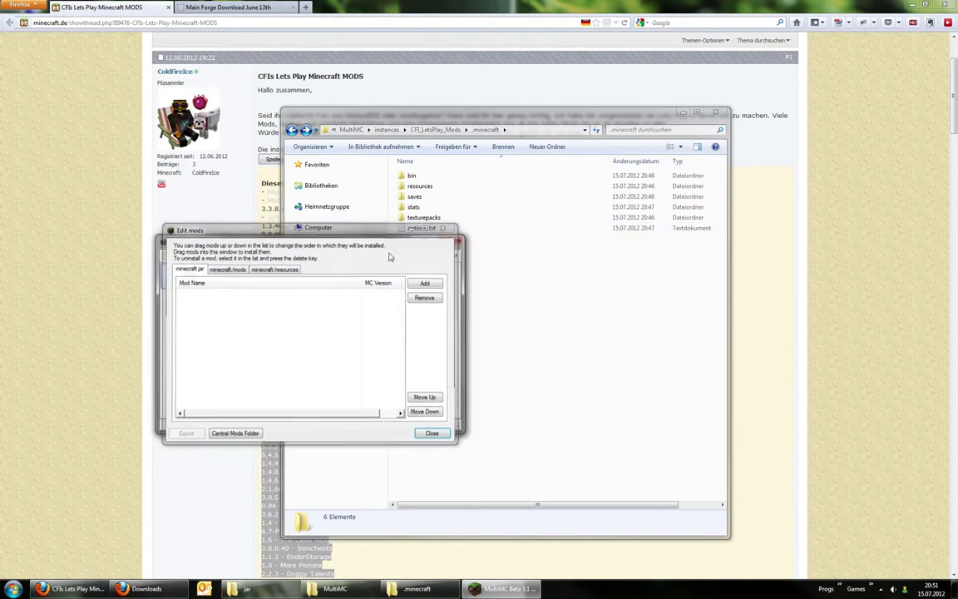
pyautogui.rightClick(191, 277)
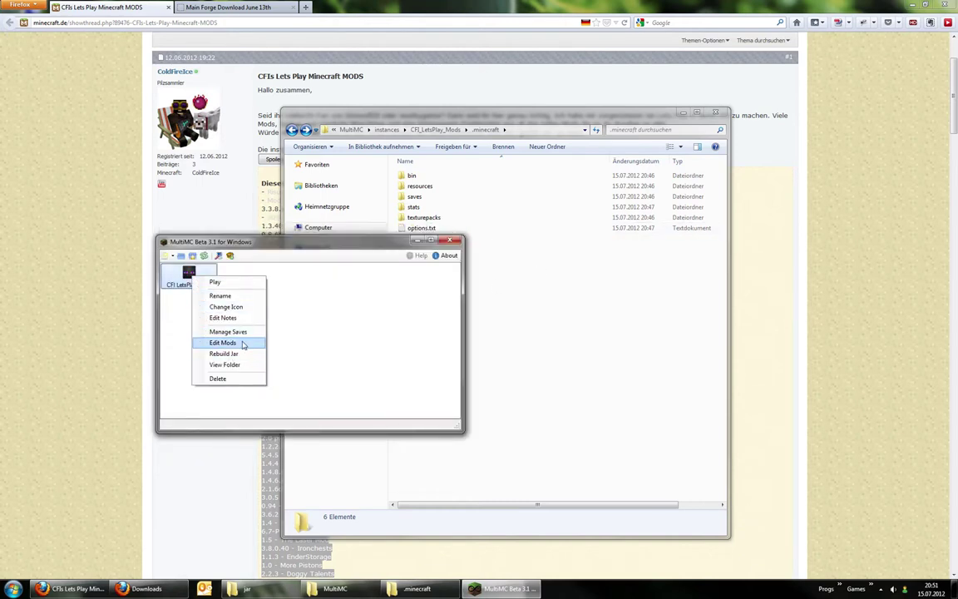
pyautogui.click(222, 342)
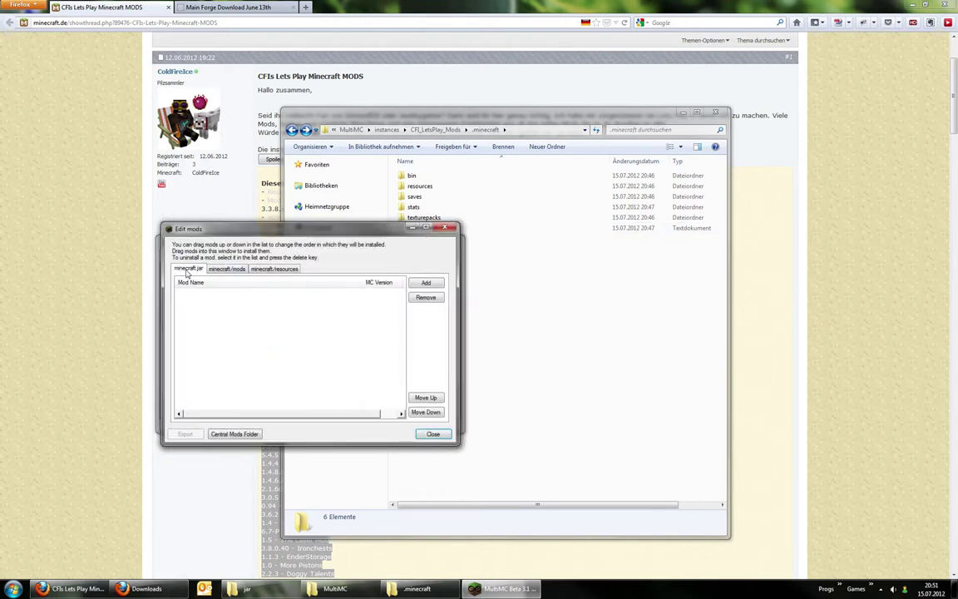
# Add minecraftforge-client-3.3.8.164.zip from the jar folder to the instance's minecraft.jar mods and close the mod editor.
pyautogui.click(246, 588)
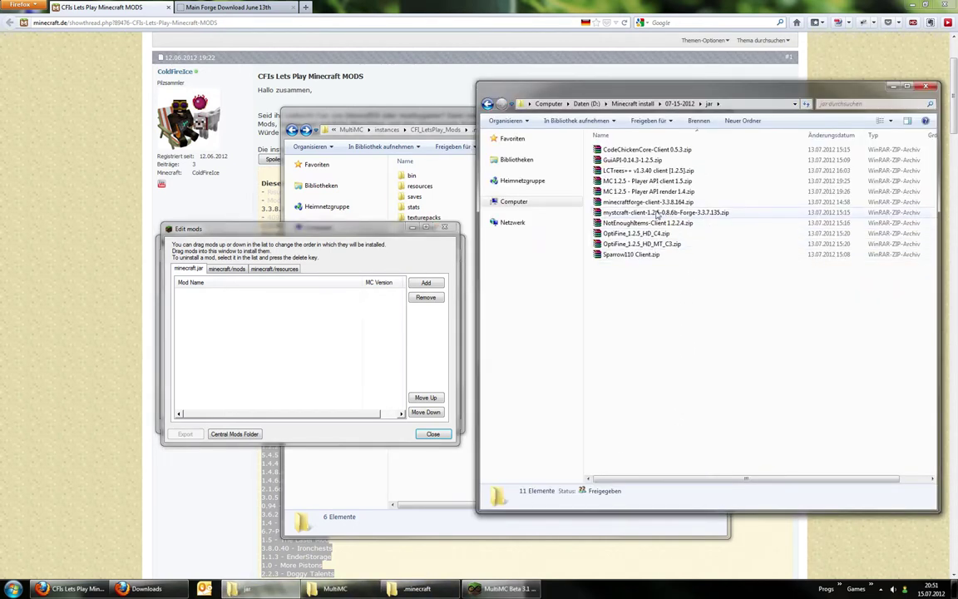
pyautogui.click(615, 204)
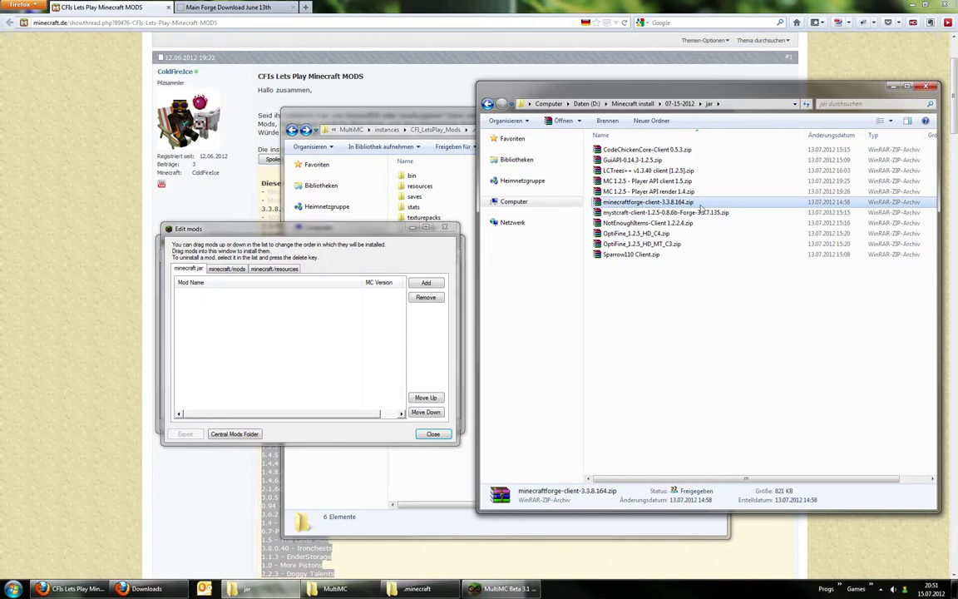
pyautogui.moveTo(682, 206); pyautogui.dragTo(233, 330)
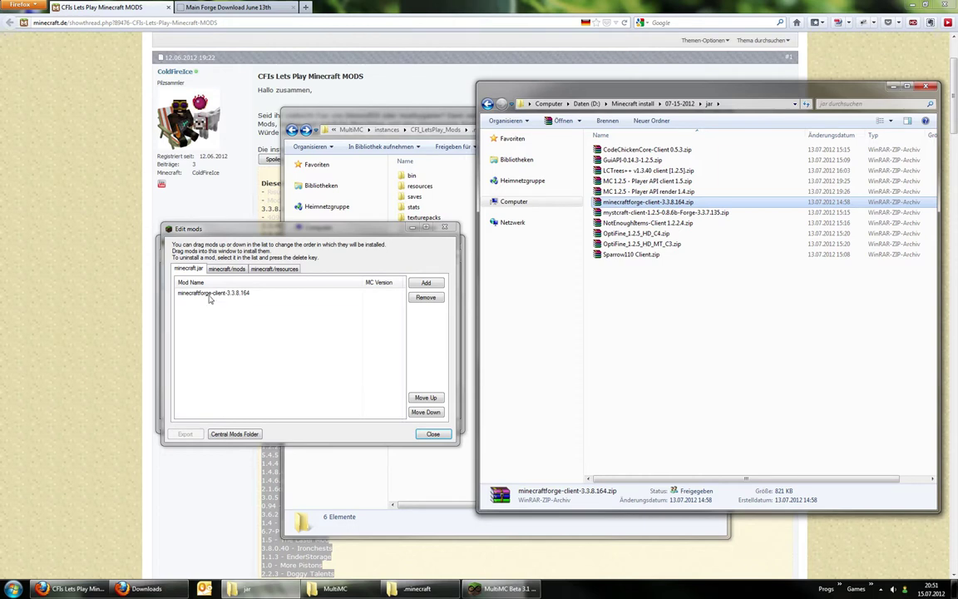
pyautogui.click(210, 296)
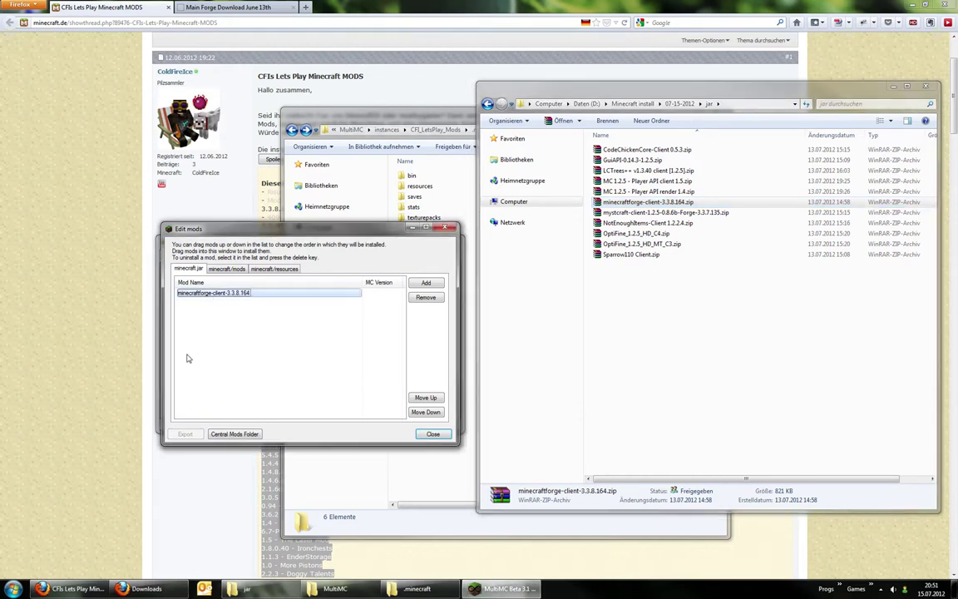
pyautogui.click(433, 433)
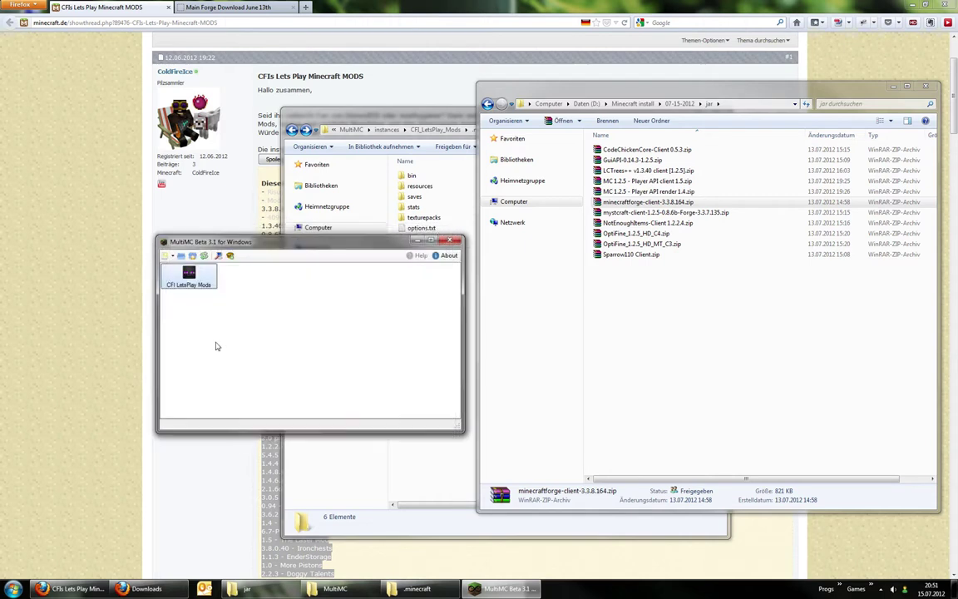
# Rebuild the jar of the CFI LetsPlay Mods instance and view its instance folder.
pyautogui.rightClick(192, 275)
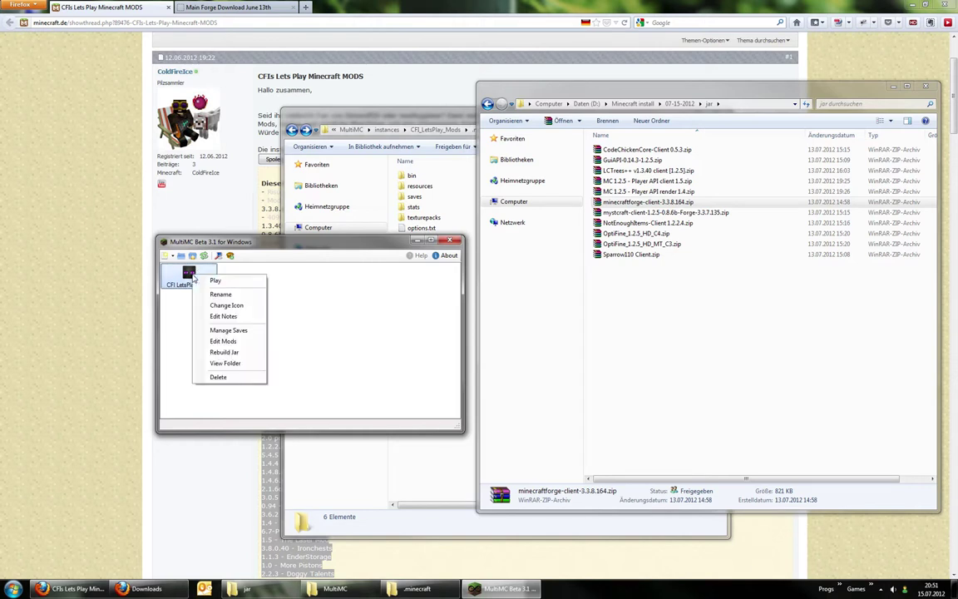
pyautogui.click(244, 355)
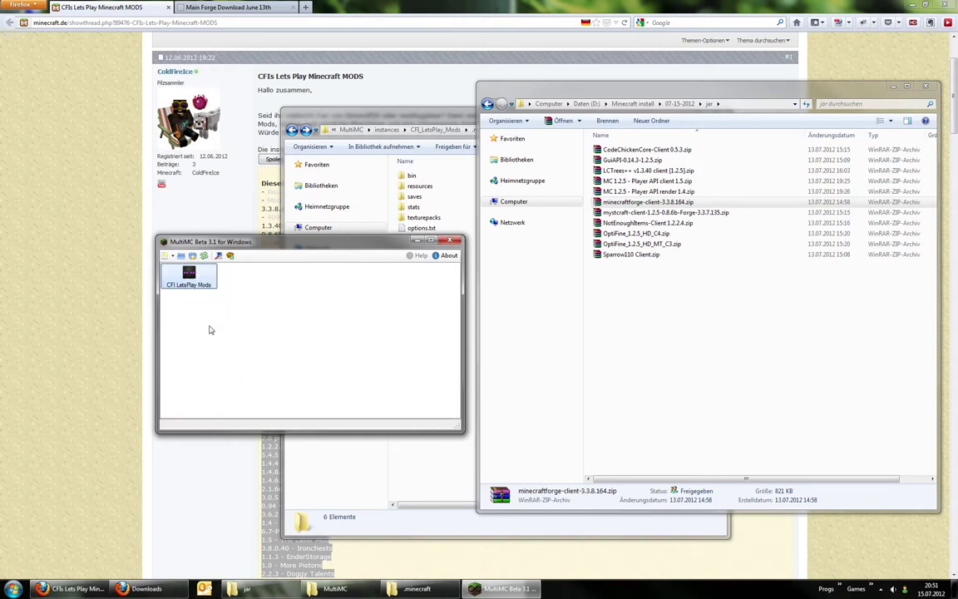
pyautogui.rightClick(189, 278)
pyautogui.click(216, 369)
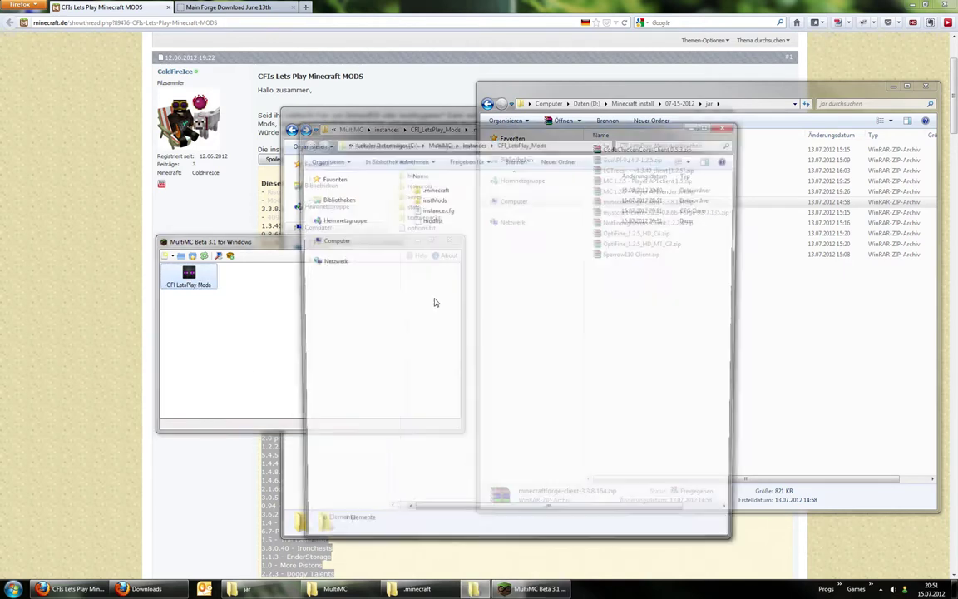
# Check the instance's minecraft.jar mod list for the Forge client and close the mod editor.
pyautogui.click(190, 276)
pyautogui.rightClick(197, 272)
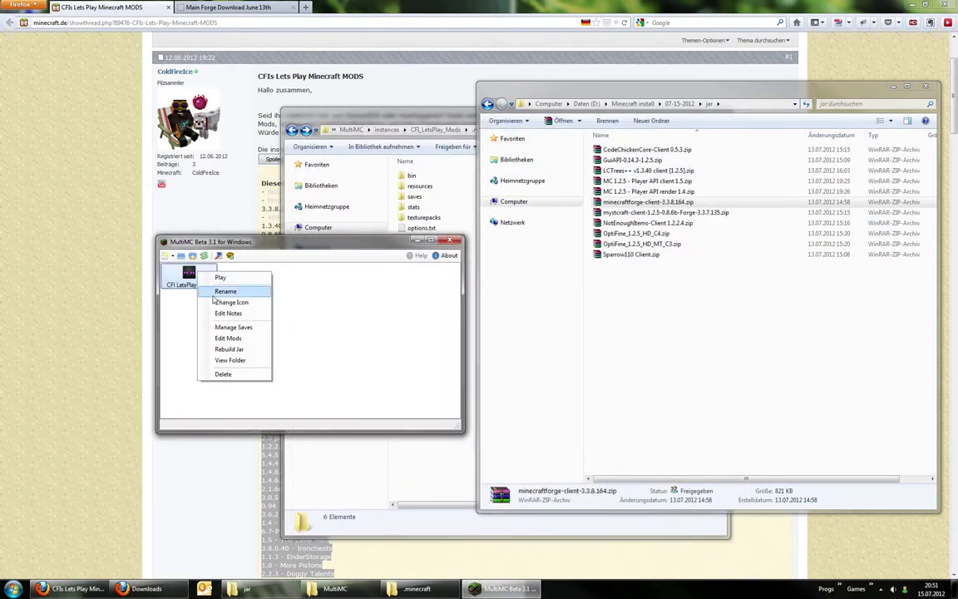
pyautogui.click(250, 339)
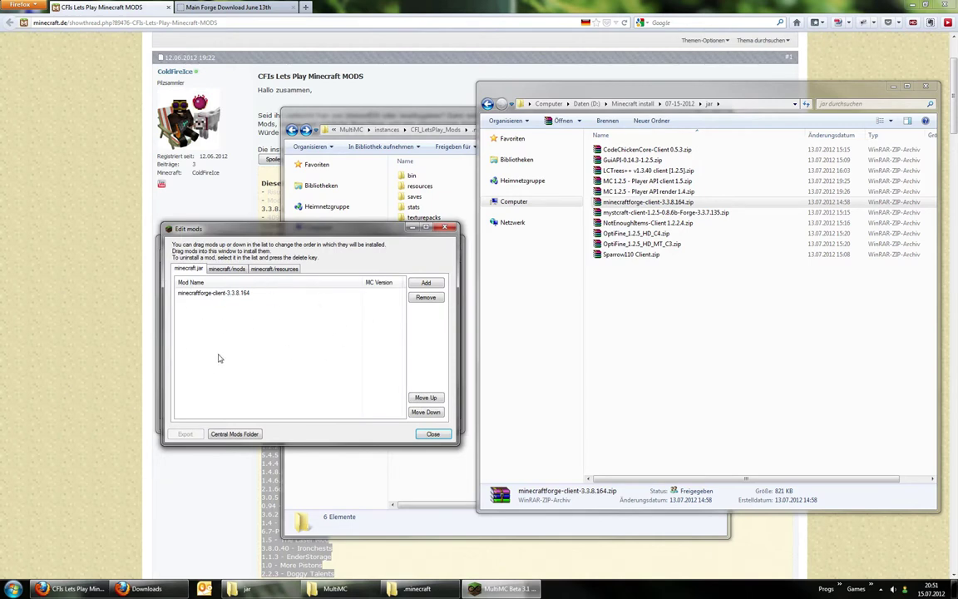
pyautogui.click(432, 433)
# Open the bin folder in the instance's .minecraft folder to inspect the rebuilt minecraft.jar.
pyautogui.rightClick(192, 283)
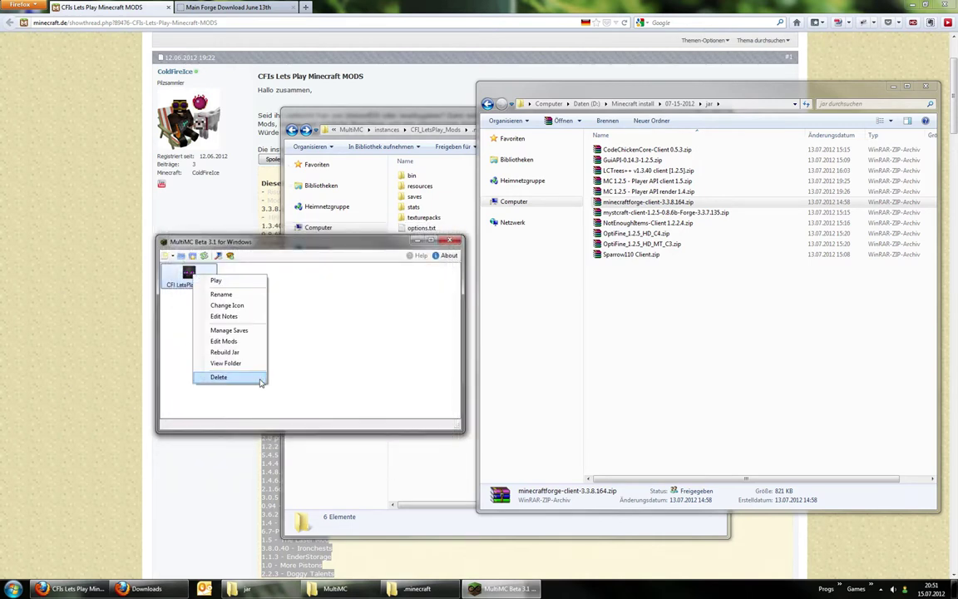
pyautogui.click(189, 288)
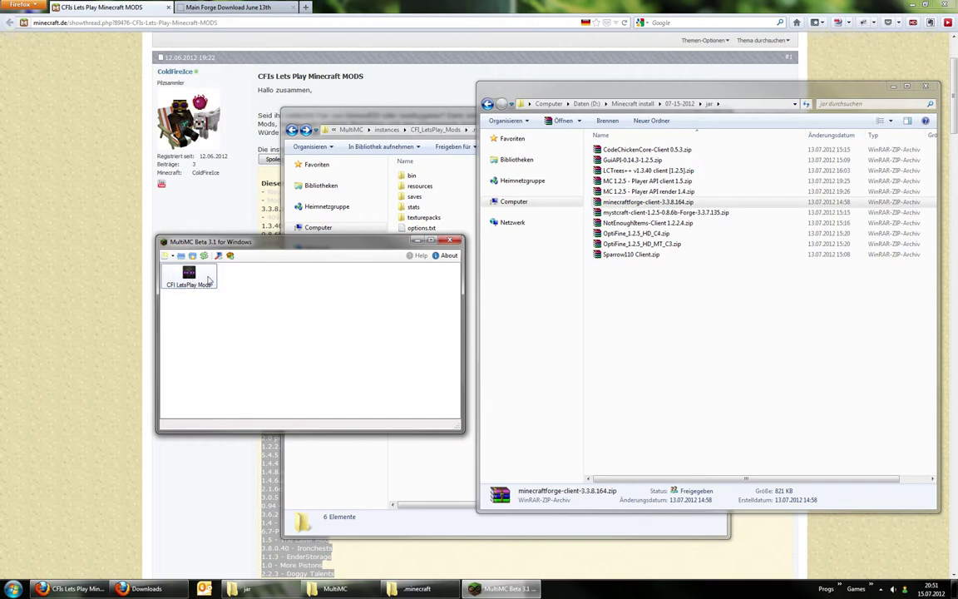
pyautogui.click(434, 177)
pyautogui.doubleClick(434, 177)
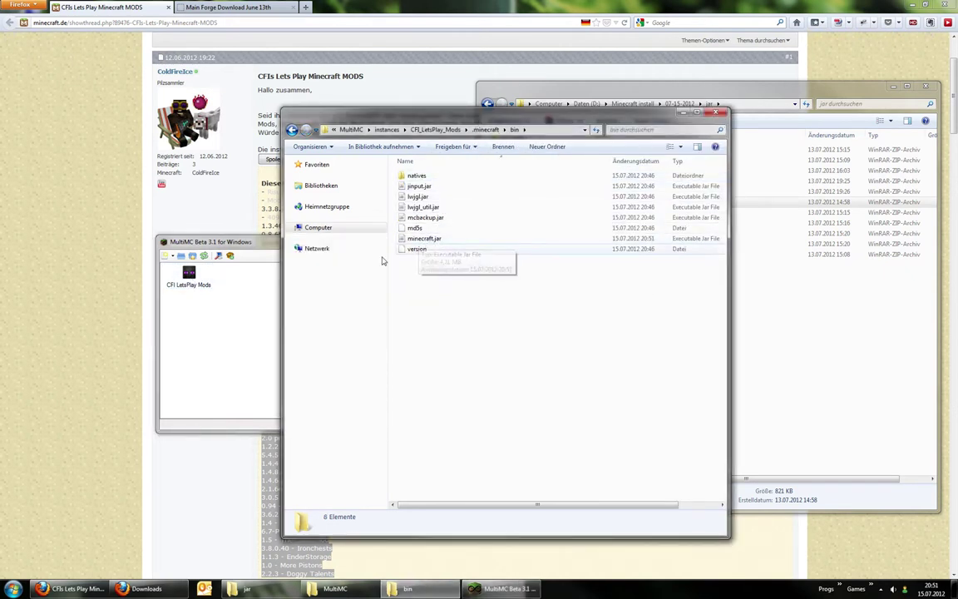
# Launch the CFI LetsPlay Mods instance from MultiMC and log in with the remembered account credentials.
pyautogui.click(222, 372)
pyautogui.doubleClick(189, 281)
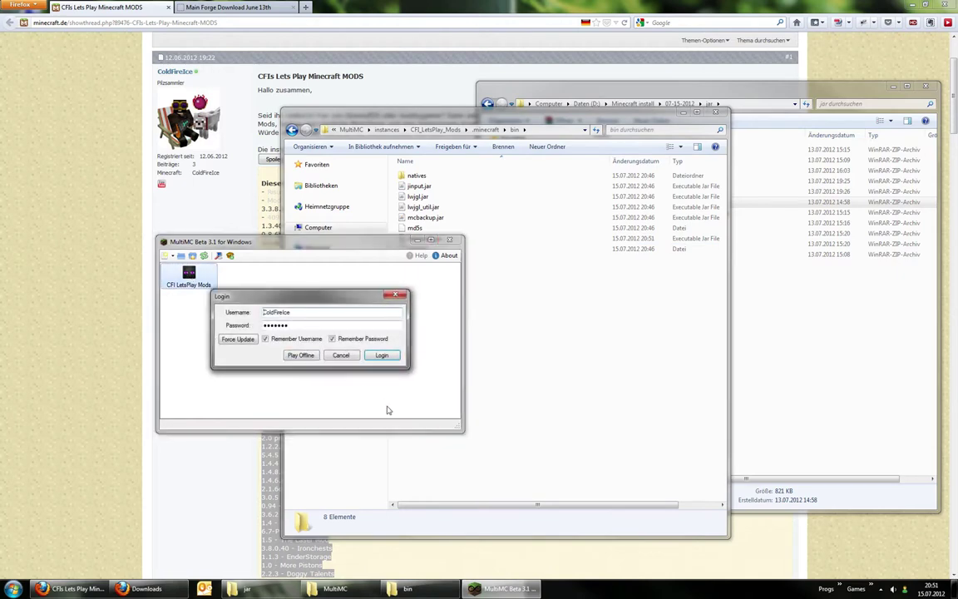
pyautogui.click(381, 356)
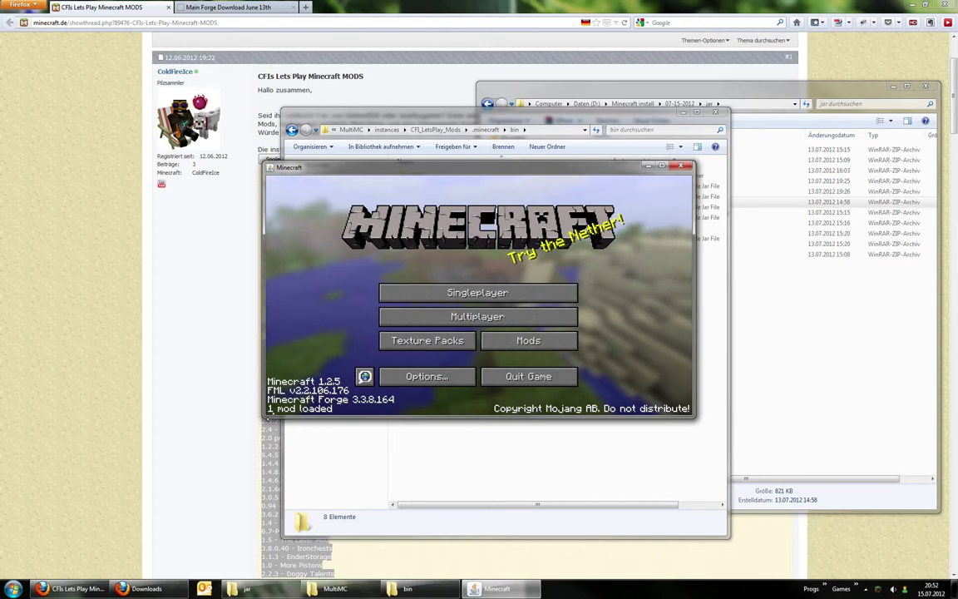
# Review the Forge Mod Loader and Minecraft Forge entries in the game's mod list, enlarge the game window and return to the title screen.
pyautogui.click(523, 346)
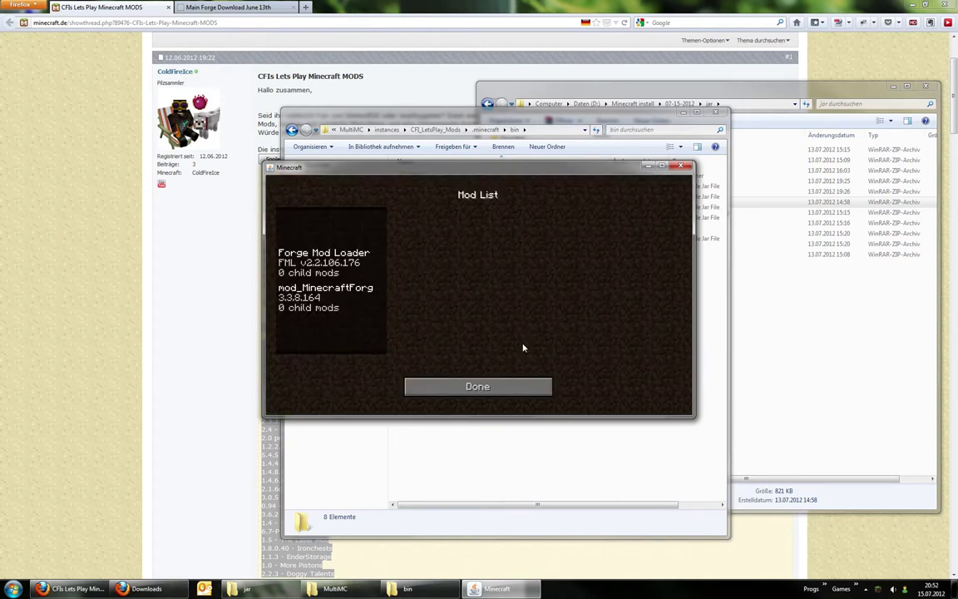
pyautogui.click(296, 262)
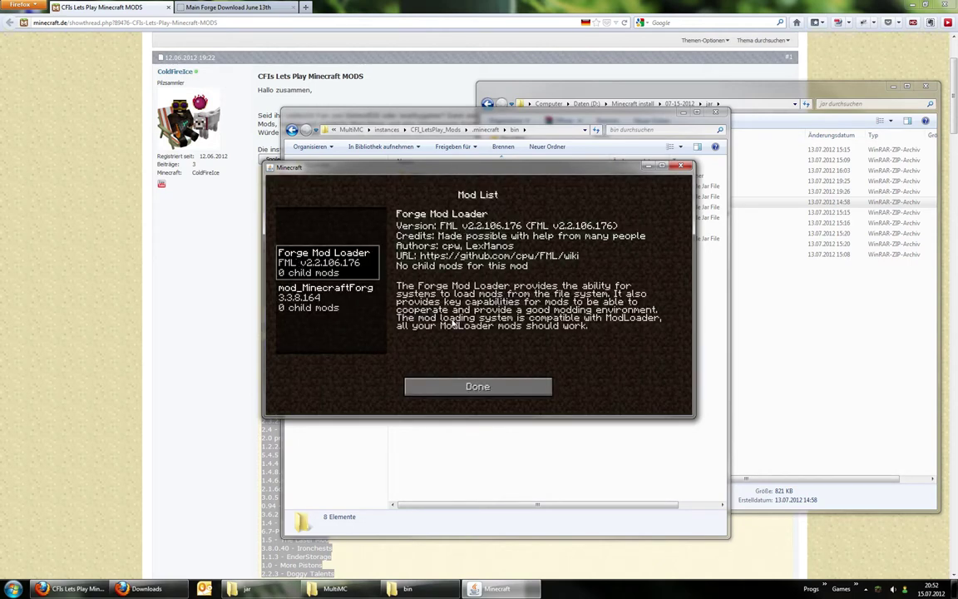
pyautogui.click(340, 293)
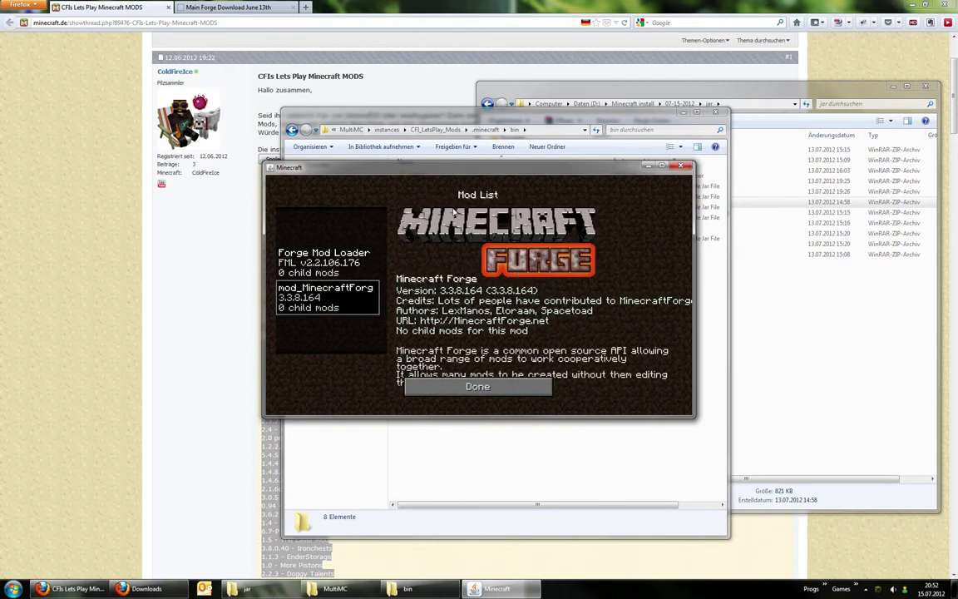
pyautogui.moveTo(690, 415); pyautogui.dragTo(821, 502)
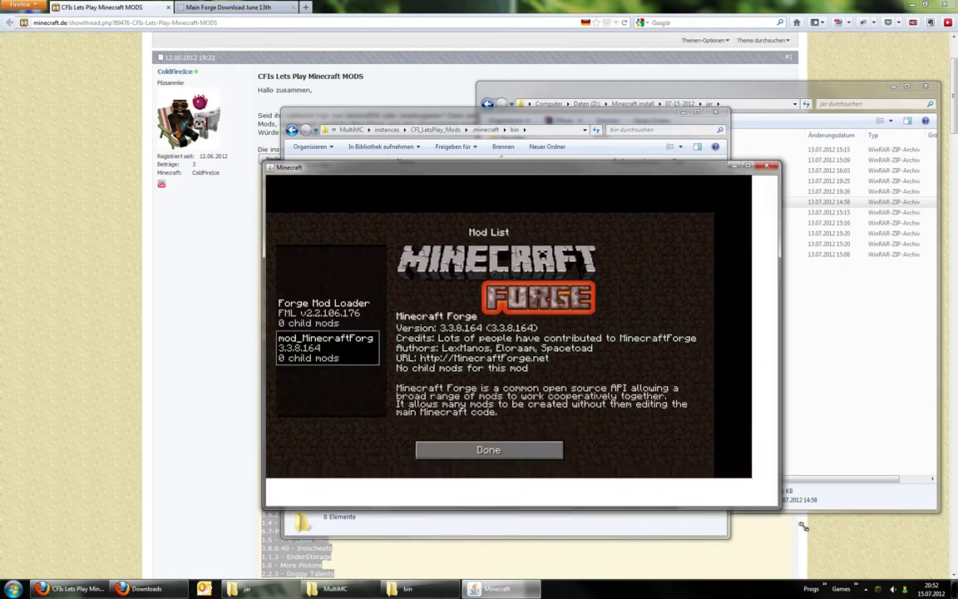
pyautogui.click(522, 480)
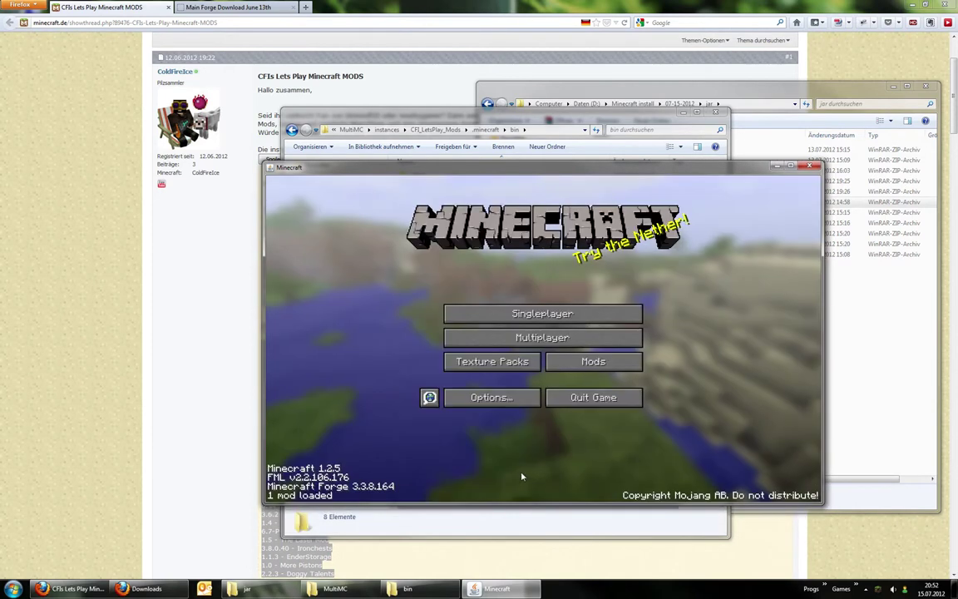
# Create a singleplayer Survival world with the default name New World.
pyautogui.click(462, 312)
pyautogui.click(572, 455)
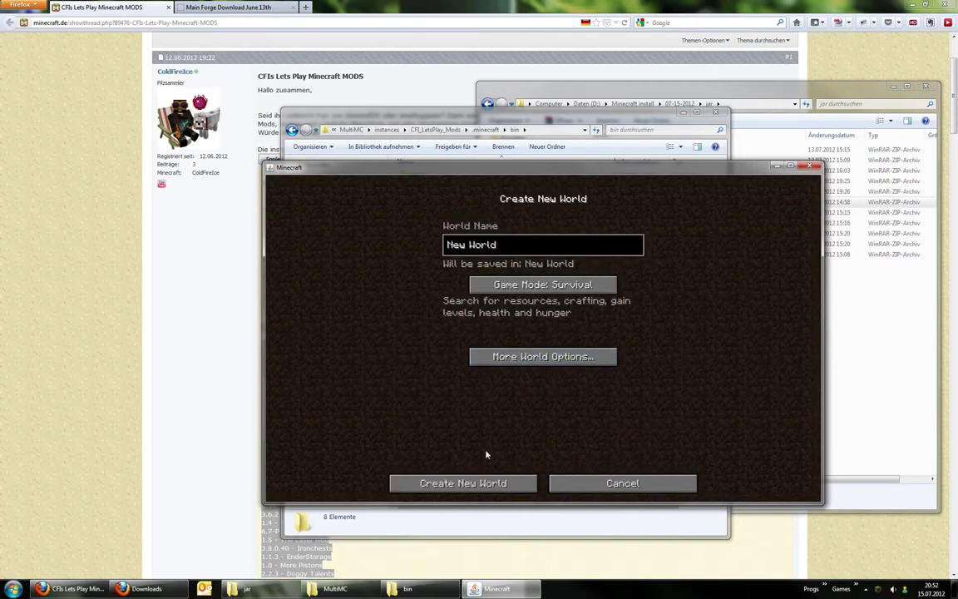
pyautogui.click(451, 483)
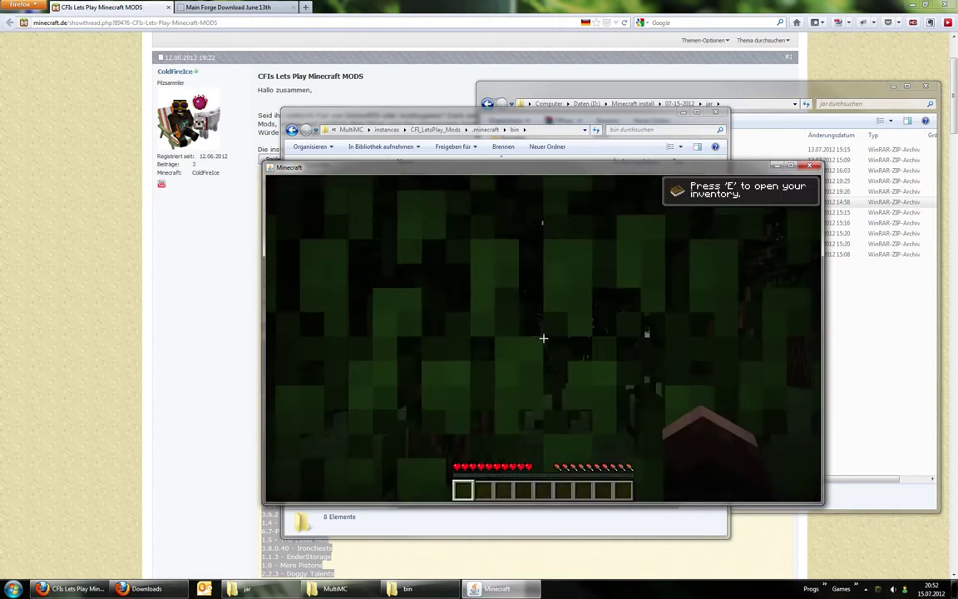
pyautogui.moveTo(543, 337)
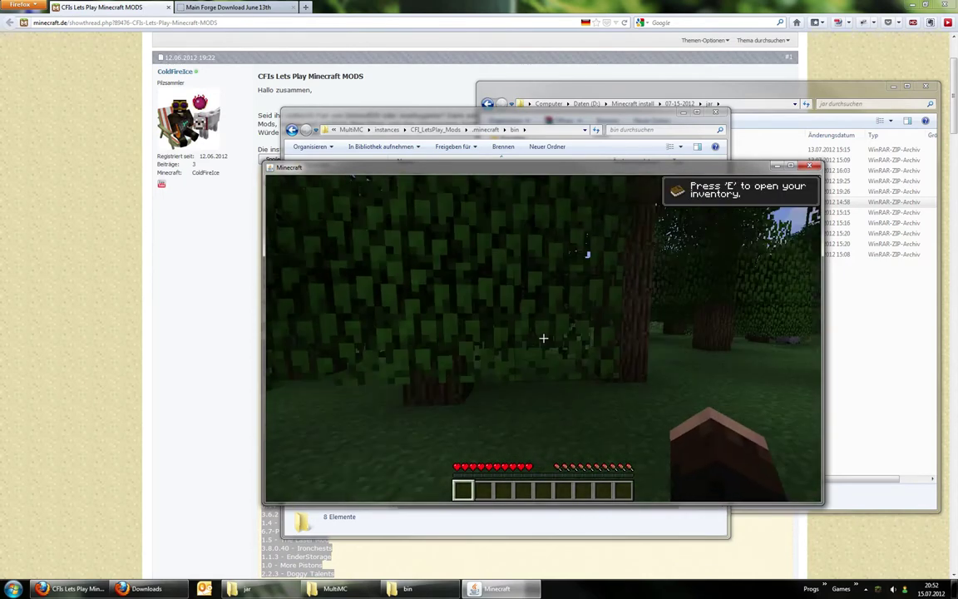
# Briefly check the player's inventory in the test world, pause the game and close Minecraft.
pyautogui.press('e')
pyautogui.press('e')
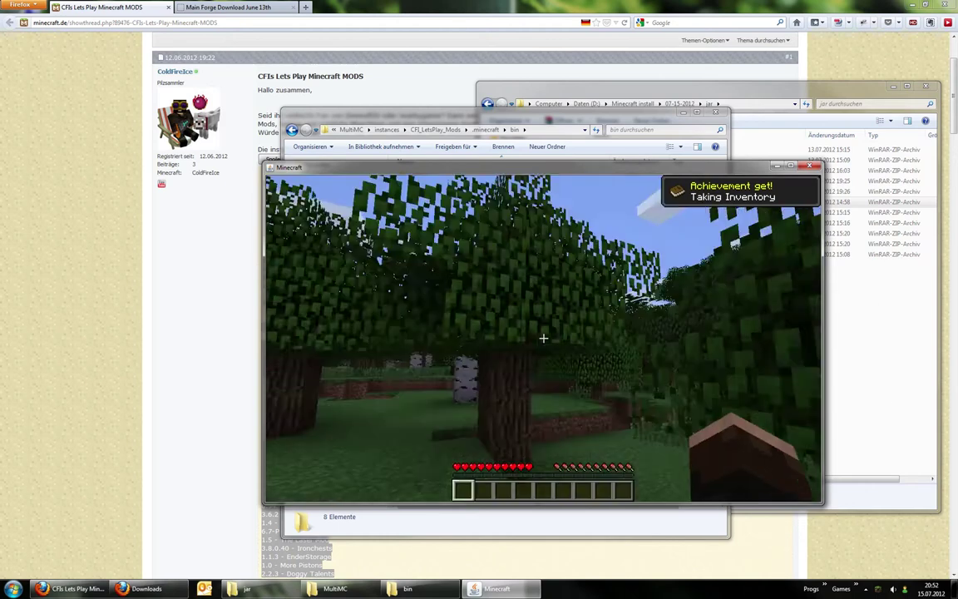
pyautogui.press('Escape')
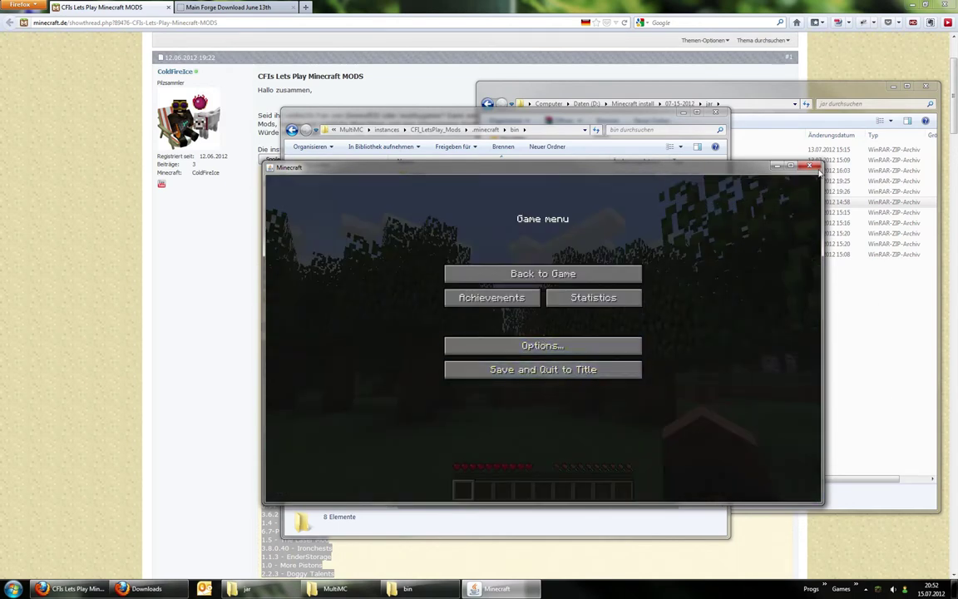
pyautogui.click(811, 167)
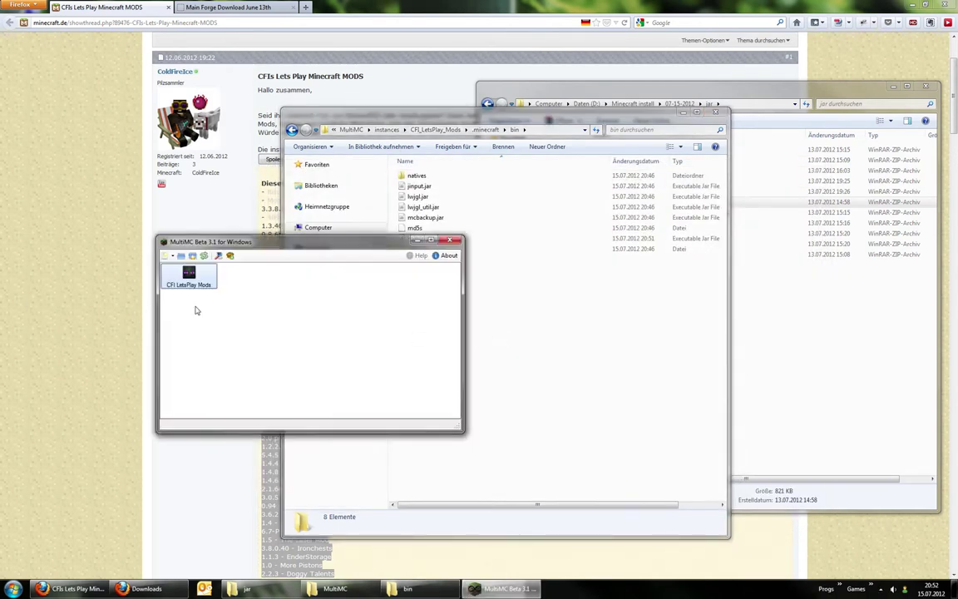
pyautogui.rightClick(202, 274)
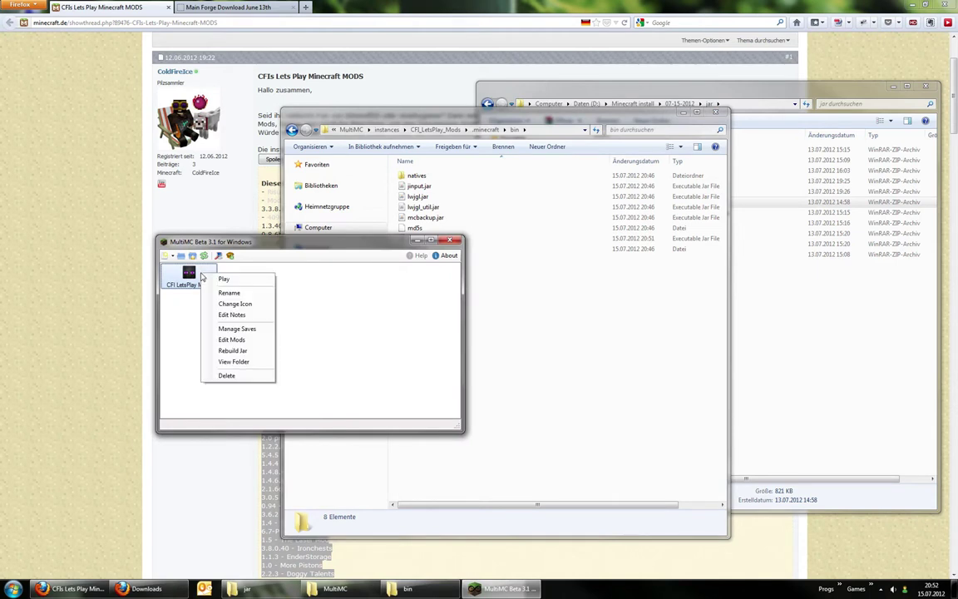
pyautogui.click(249, 352)
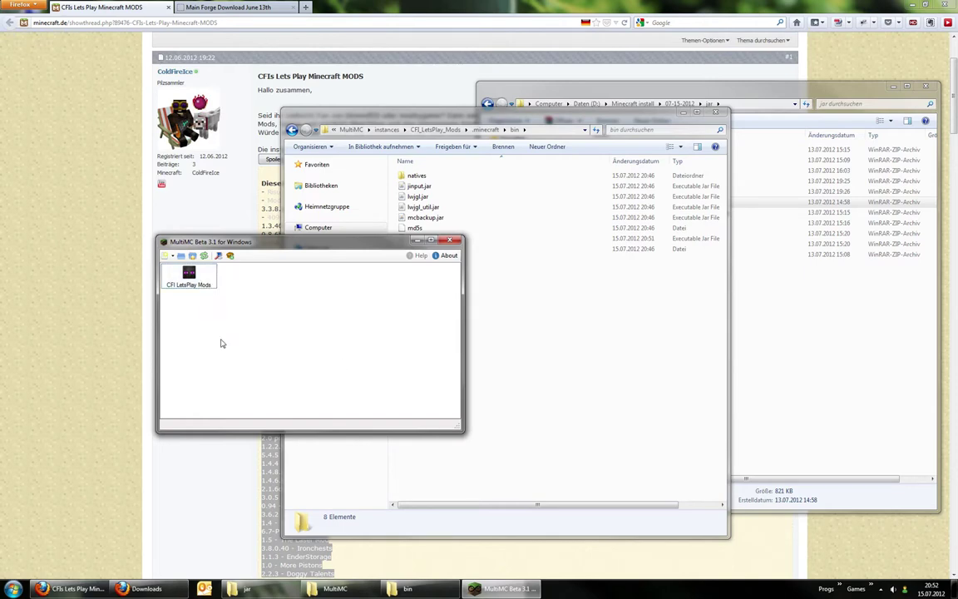
pyautogui.rightClick(176, 268)
# Switch to the forum thread in Firefox, open its Trees++ link in the background and close the Main Forge Download page.
pyautogui.click(100, 287)
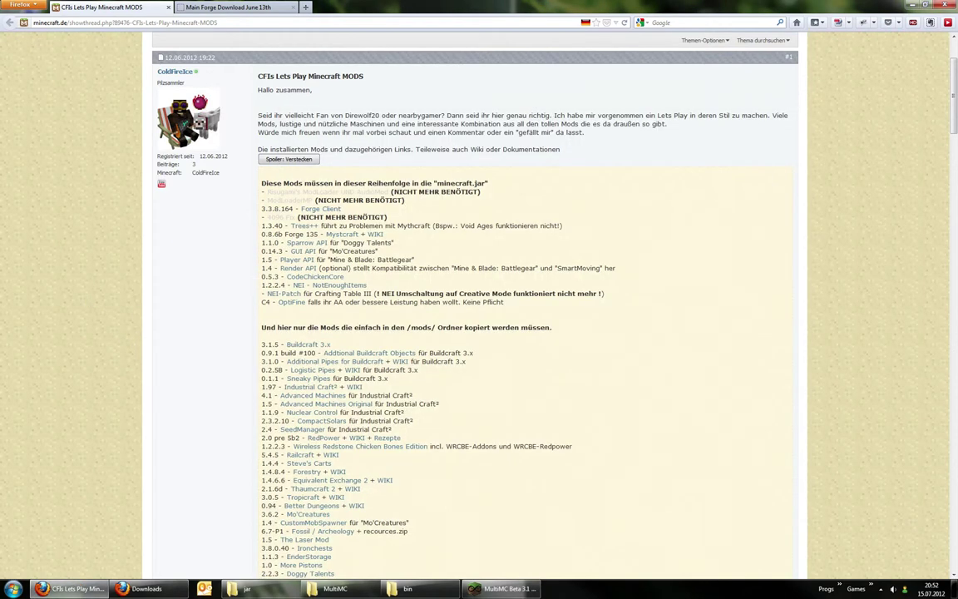
pyautogui.middleClick(302, 227)
pyautogui.moveTo(283, 225); pyautogui.dragTo(267, 225)
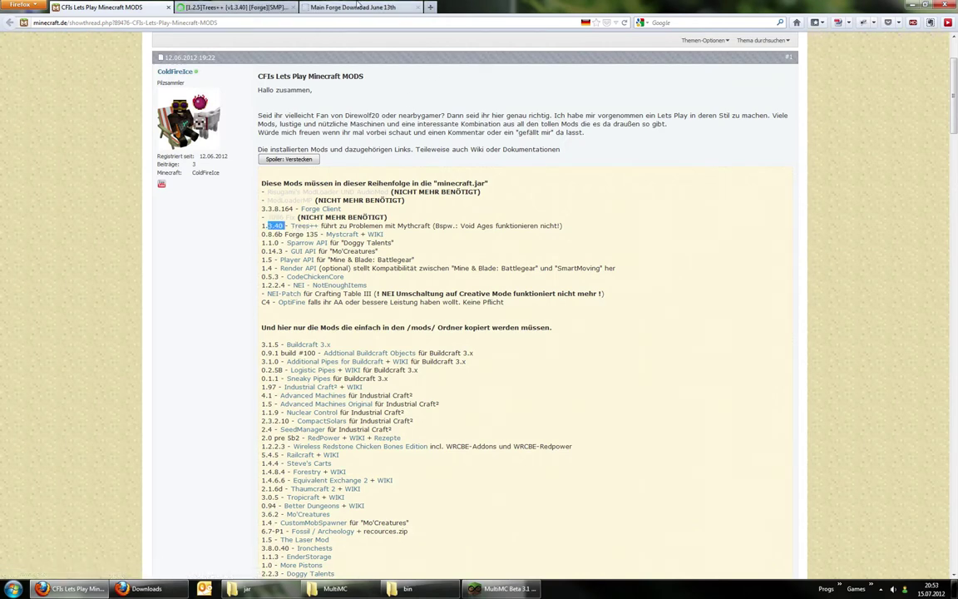
pyautogui.click(358, 7)
pyautogui.middleClick(378, 6)
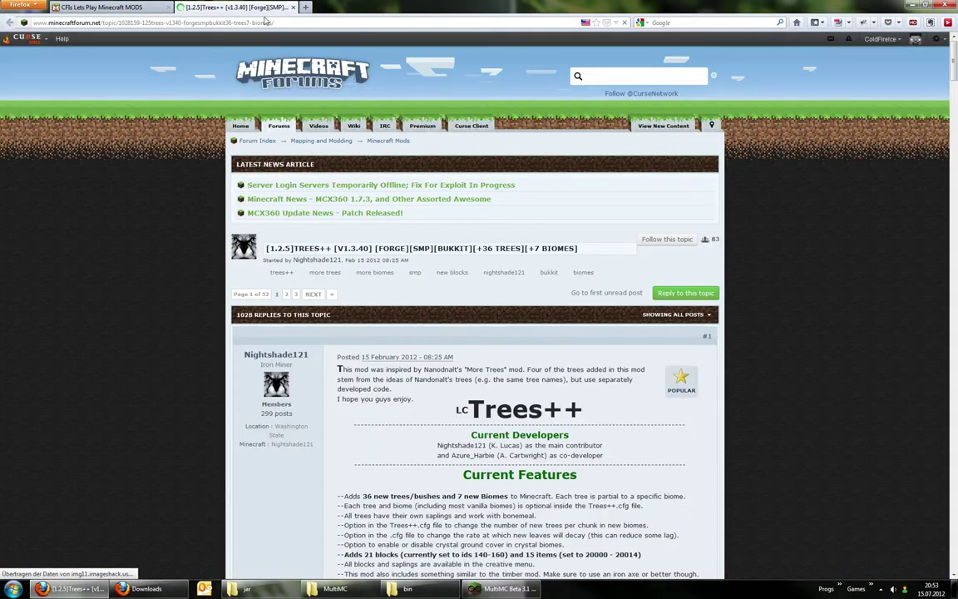
# Download and save the LCTrees++ client v1.3.40 for Minecraft 1.2.5 from the Trees++ topic, and close the download page.
pyautogui.scroll(-15, 357, 453)
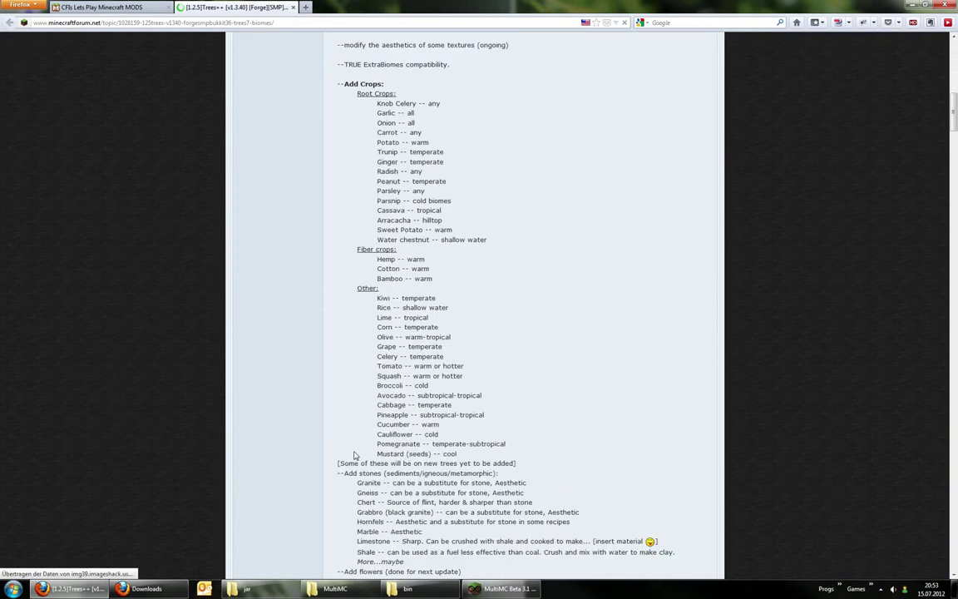
pyautogui.scroll(-12, 355, 453)
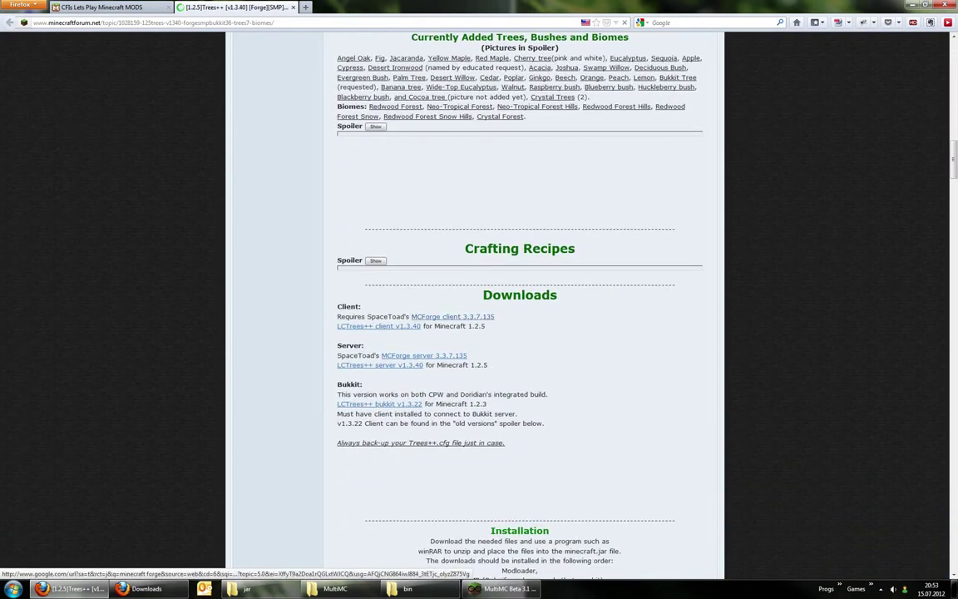
pyautogui.moveTo(338, 330); pyautogui.dragTo(467, 329)
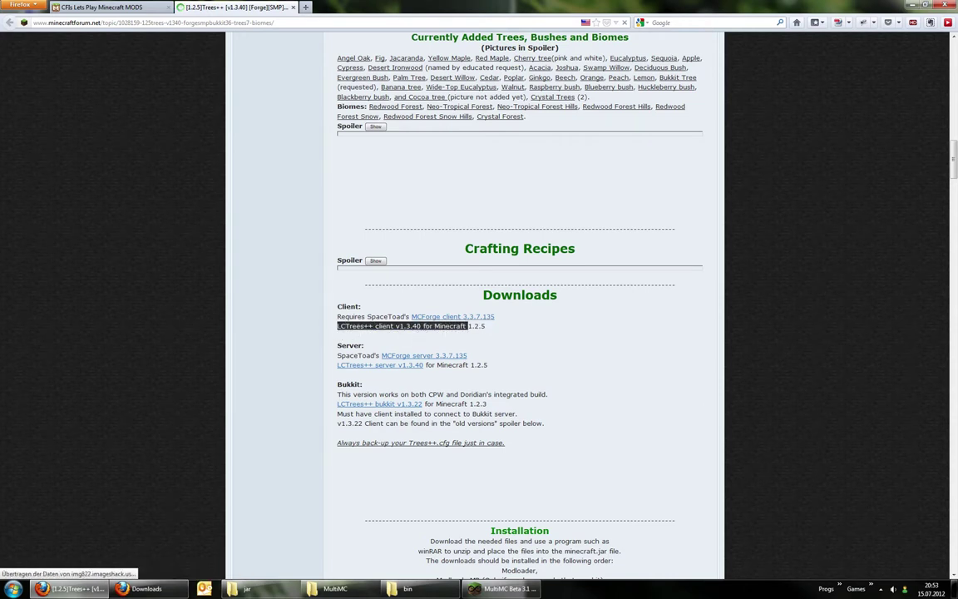
pyautogui.click(380, 326)
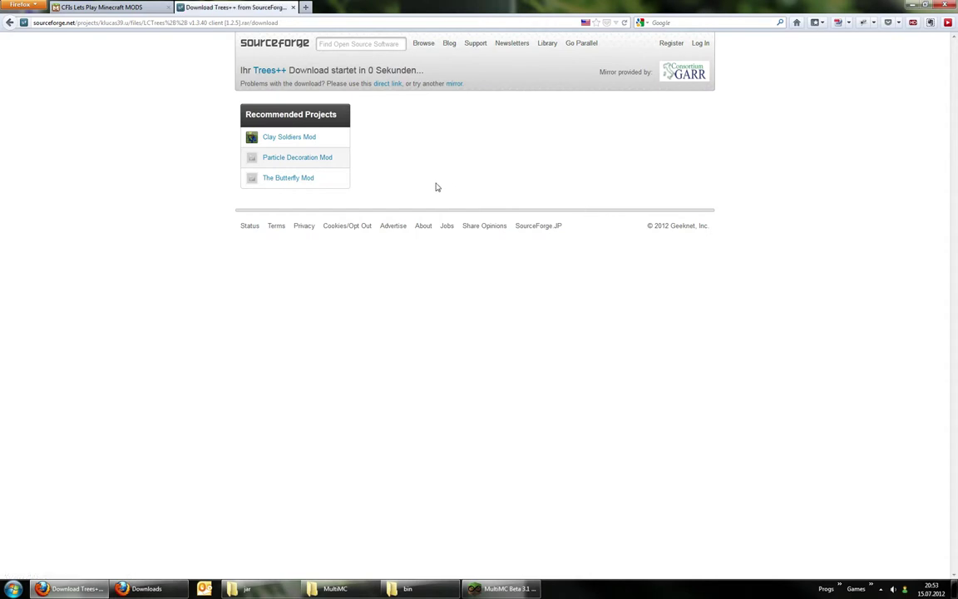
pyautogui.click(361, 320)
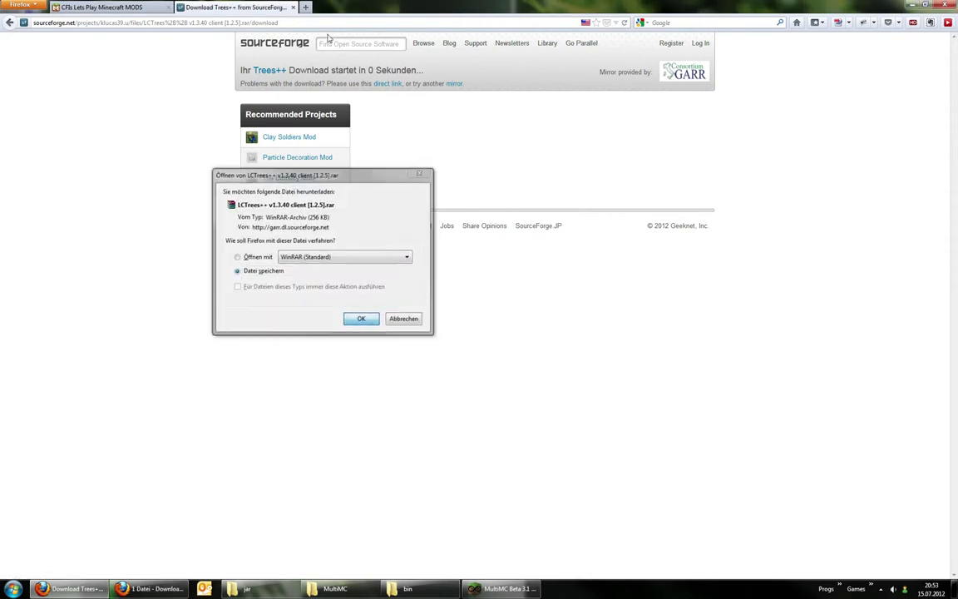
pyautogui.click(293, 8)
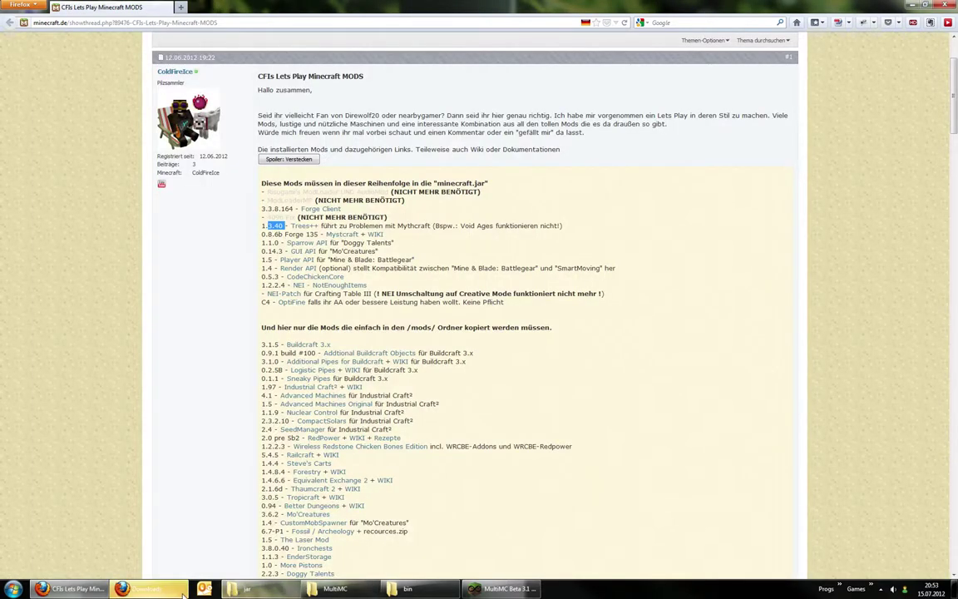
# Show the downloaded LCTrees++ archive in its target folder and highlight its rar extension without renaming the file.
pyautogui.rightClick(689, 61)
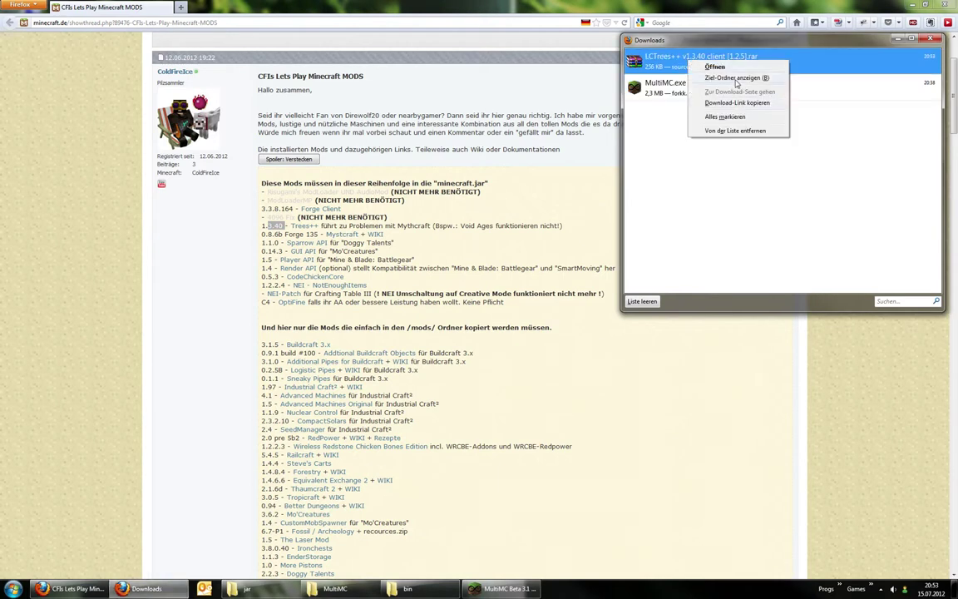
pyautogui.click(735, 79)
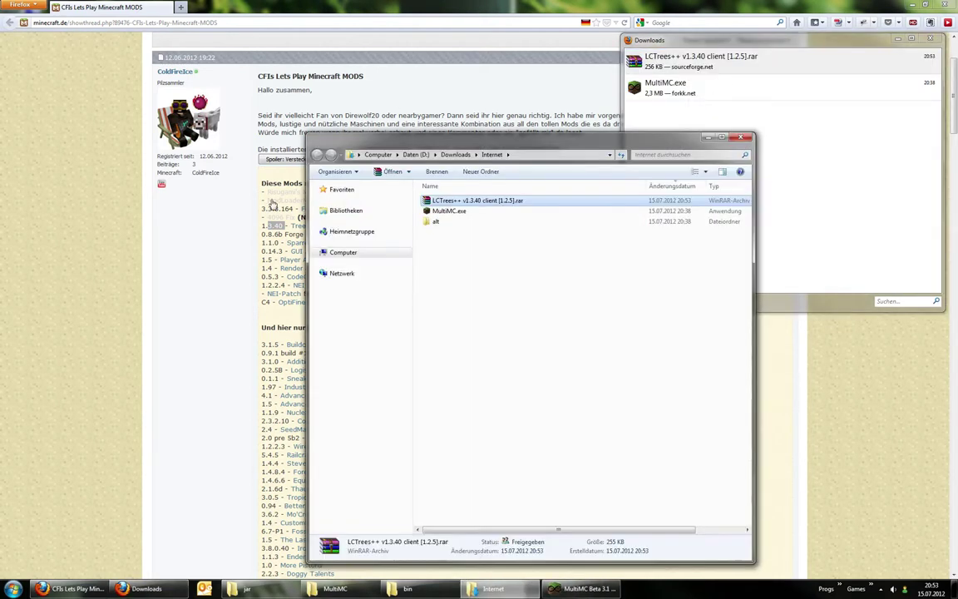
pyautogui.click(528, 209)
pyautogui.click(525, 201)
pyautogui.click(525, 201)
pyautogui.doubleClick(520, 201)
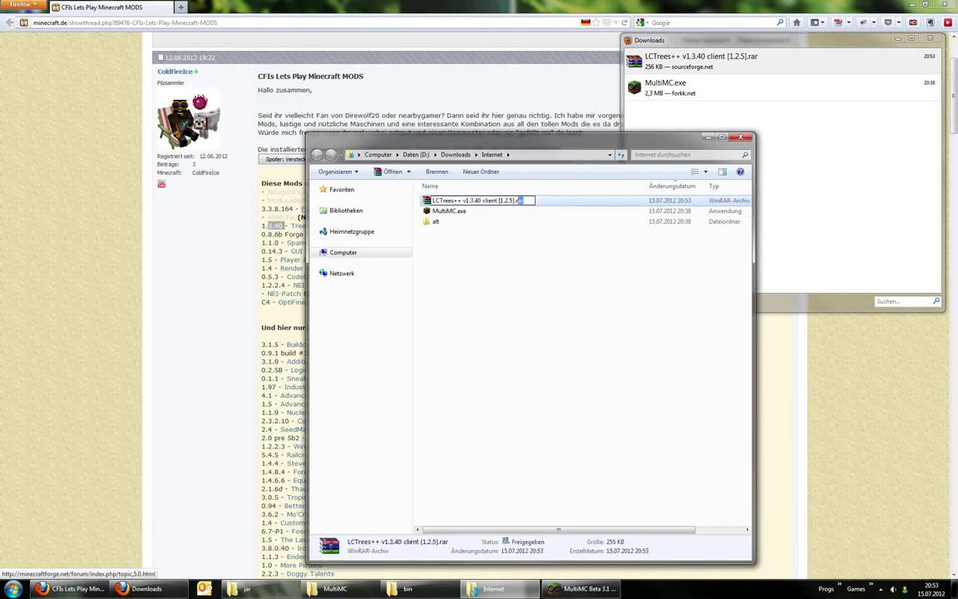
pyautogui.click(524, 259)
# Open the mod editor of the CFI LetsPlay Mods instance in MultiMC and place the download folder window beside it.
pyautogui.click(582, 588)
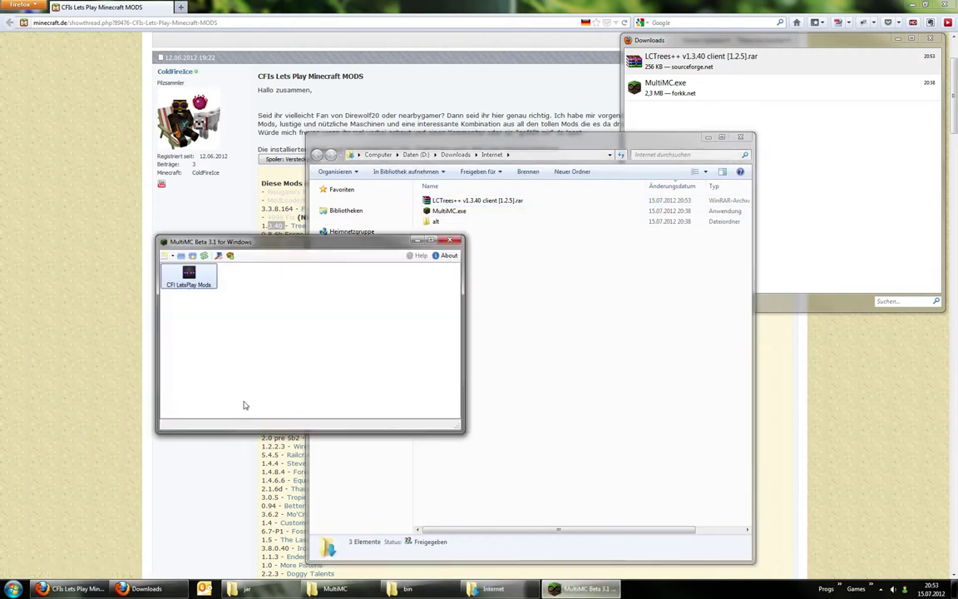
pyautogui.rightClick(191, 274)
pyautogui.click(232, 349)
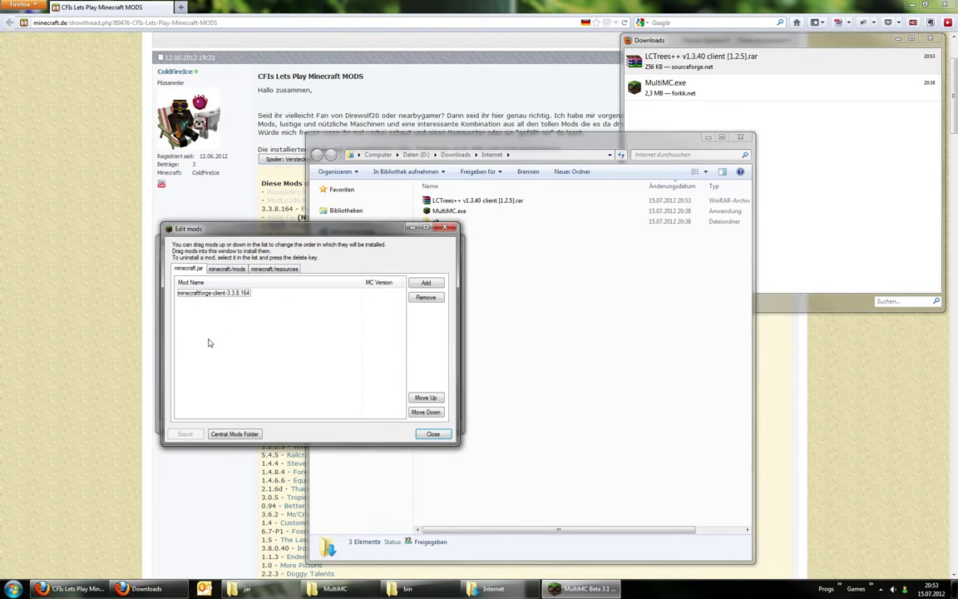
pyautogui.click(684, 325)
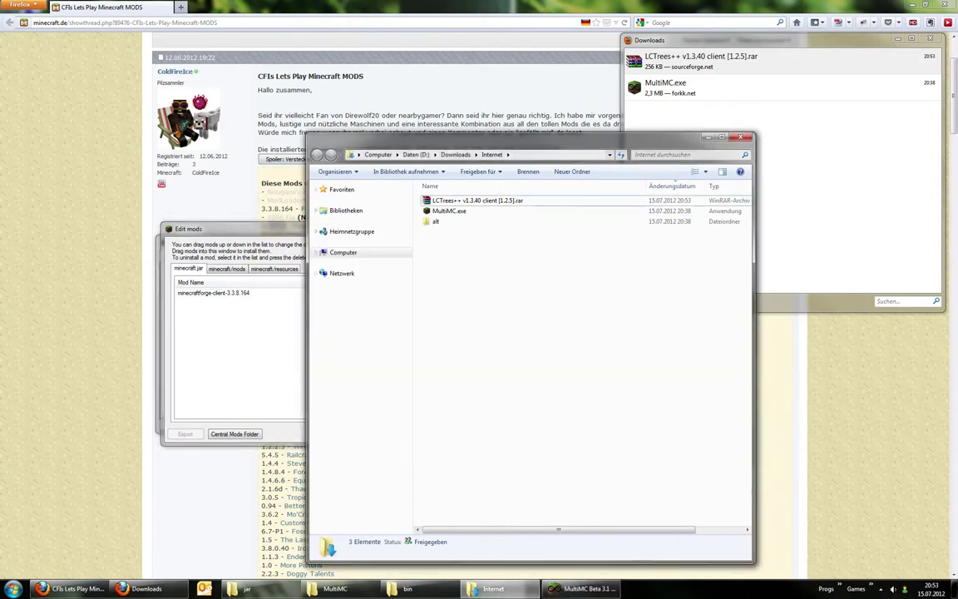
pyautogui.moveTo(464, 139); pyautogui.dragTo(618, 111)
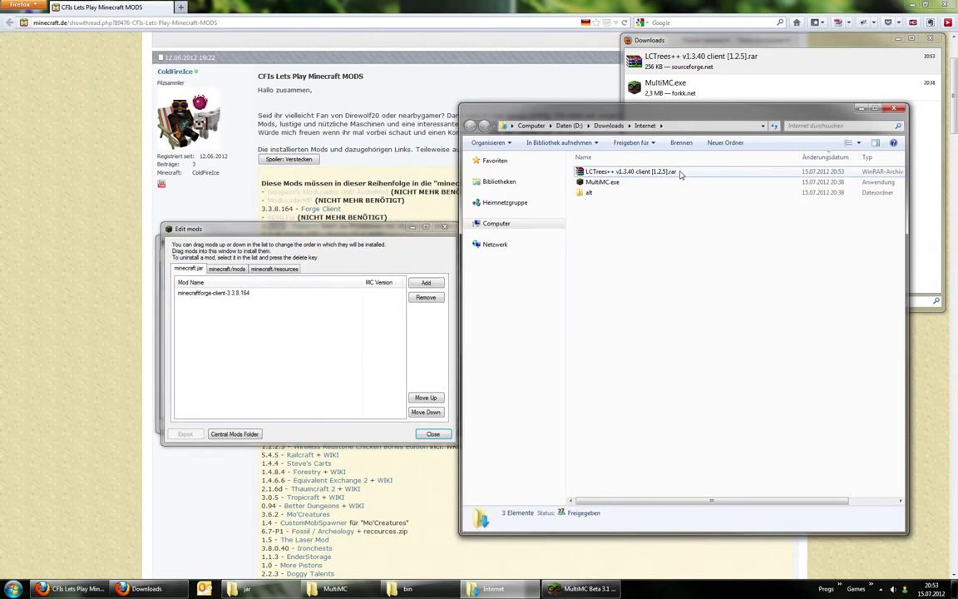
# Extract the LCTrees++ v1.3.40 client [1.2.5].rar archive into a subfolder of the same name.
pyautogui.click(665, 174)
pyautogui.rightClick(630, 173)
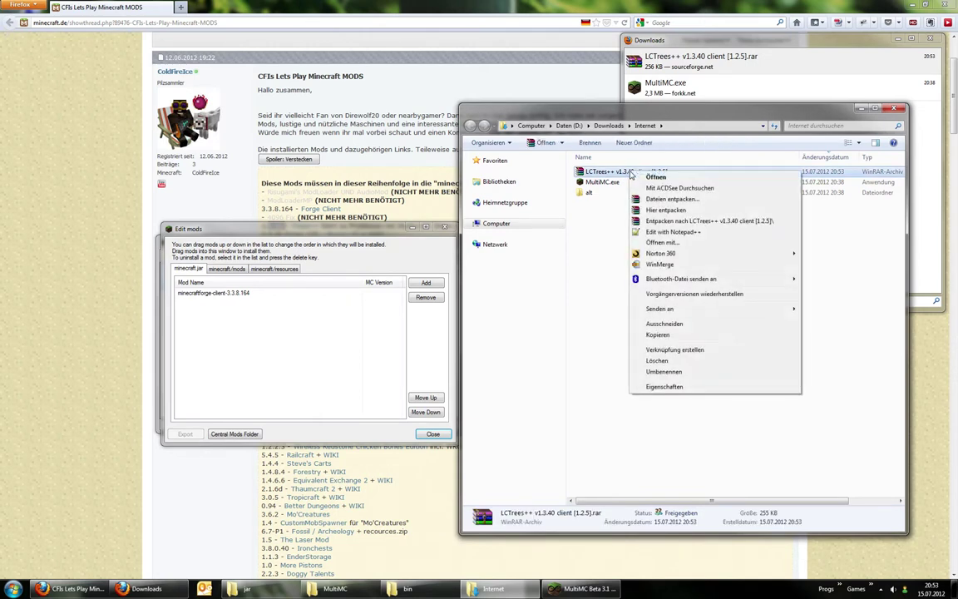
pyautogui.click(676, 222)
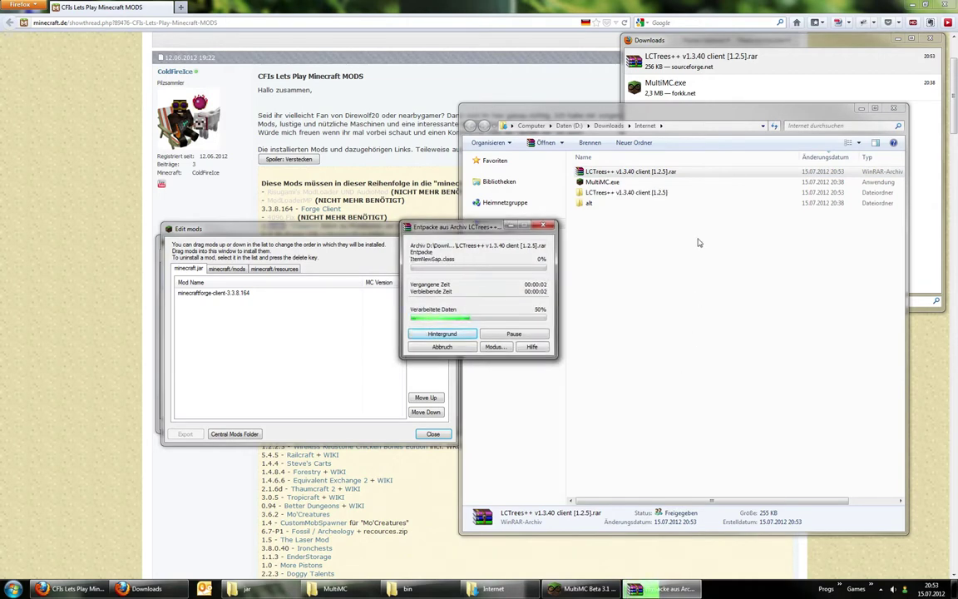
# Pack all files of the extracted LCTrees++ v1.3.40 client [1.2.5] folder into a ZIP archive of the same name.
pyautogui.click(625, 194)
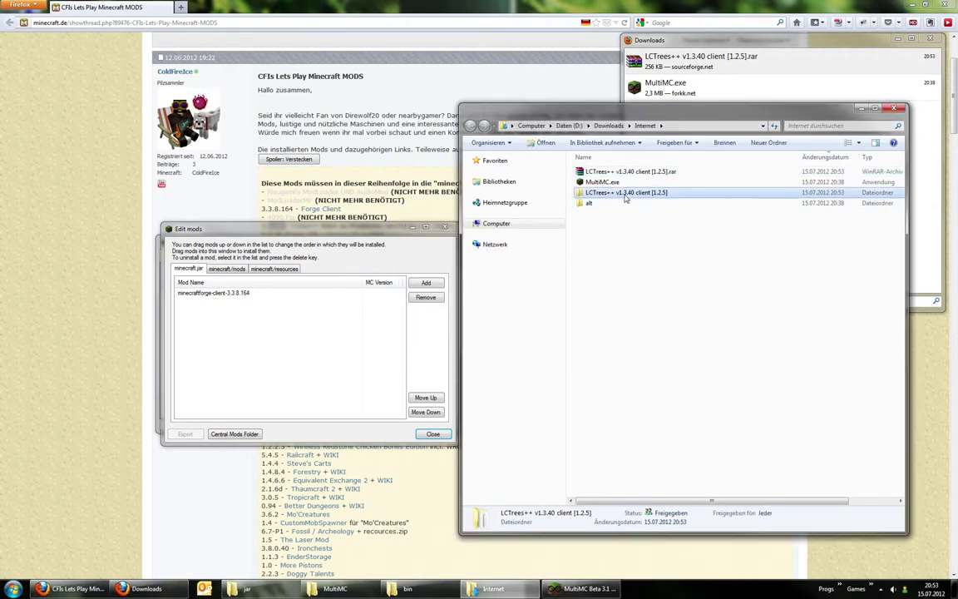
pyautogui.doubleClick(625, 194)
pyautogui.hotkey('ctrl', 'a')
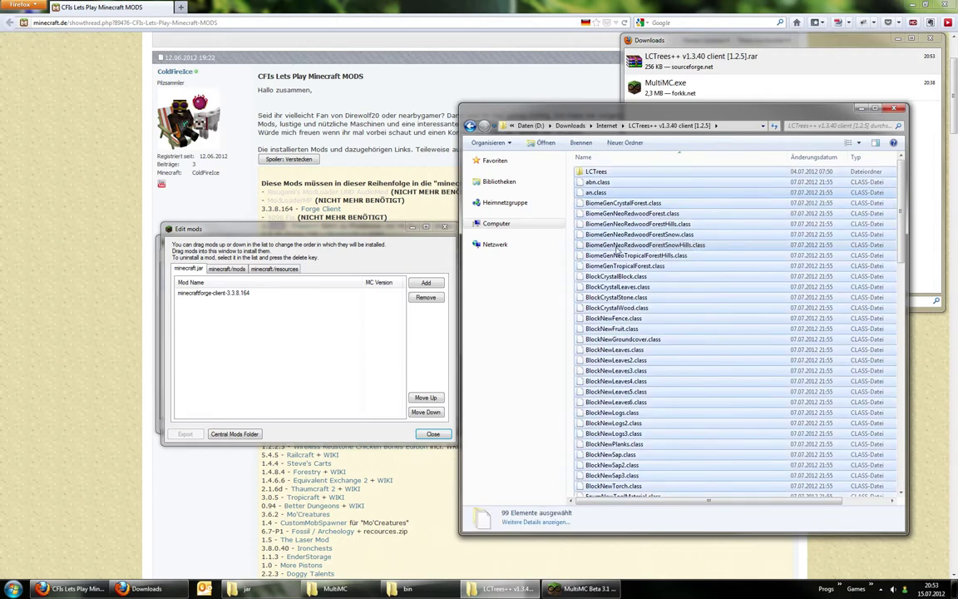
pyautogui.rightClick(565, 223)
pyautogui.click(594, 258)
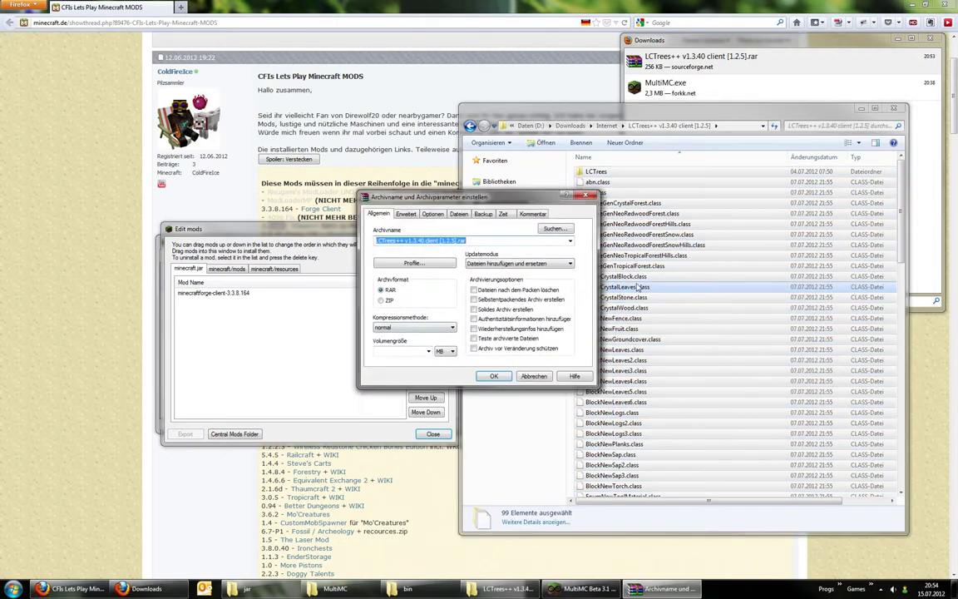
pyautogui.click(385, 301)
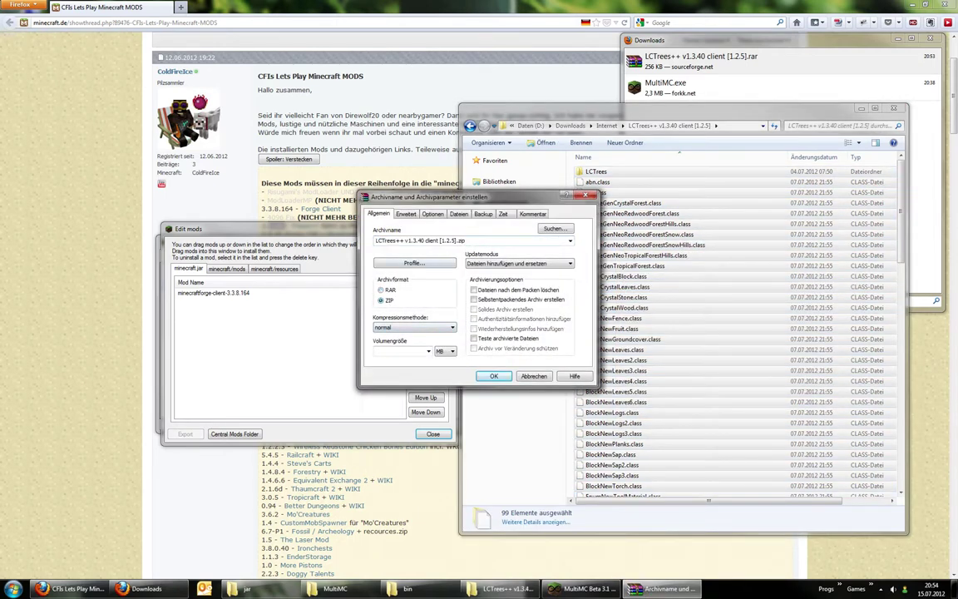
pyautogui.click(493, 376)
# Move LCTrees++ v1.3.40 client [1.2.5].zip up into the parent Internet download folder.
pyautogui.scroll(-10, 672, 368)
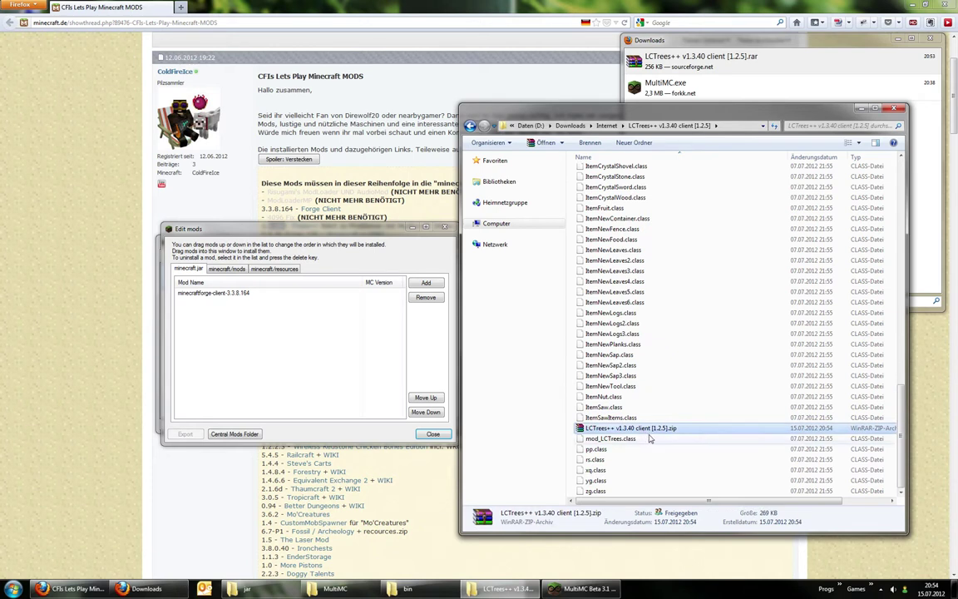
pyautogui.hotkey('ctrl', 'x')
pyautogui.press('BackSpace')
pyautogui.hotkey('ctrl', 'v')
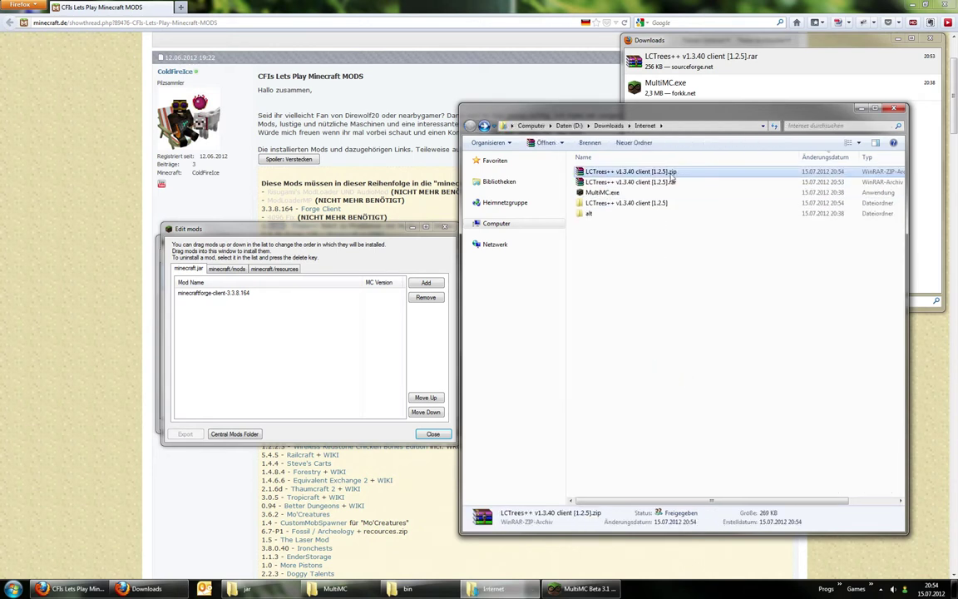
pyautogui.click(680, 237)
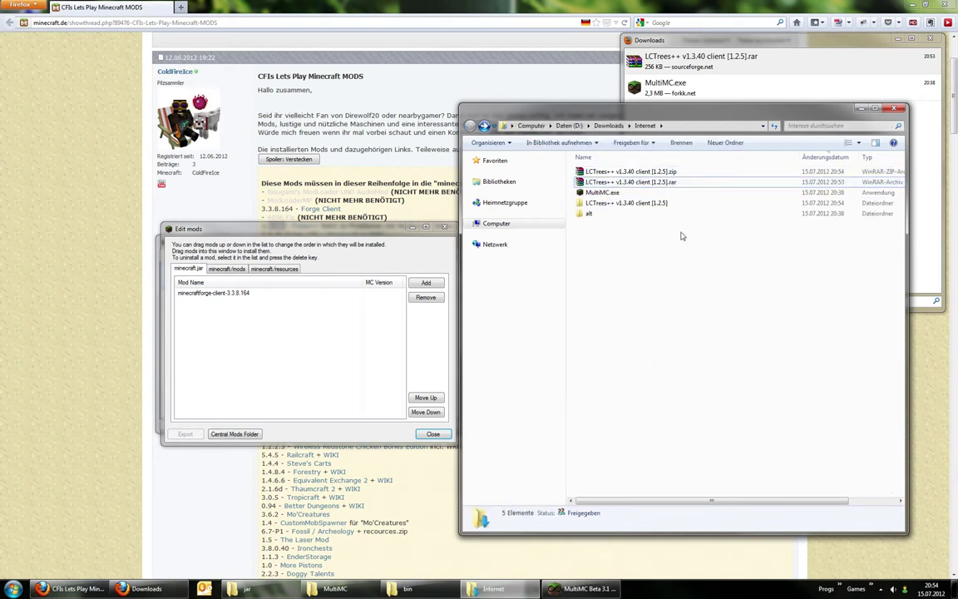
# Delete the original LCTrees++ rar archive and its extracted folder from the download folder.
pyautogui.click(631, 181)
pyautogui.keyDown('ctrl'); pyautogui.click(625, 203); pyautogui.keyUp('ctrl')
pyautogui.press('Delete')
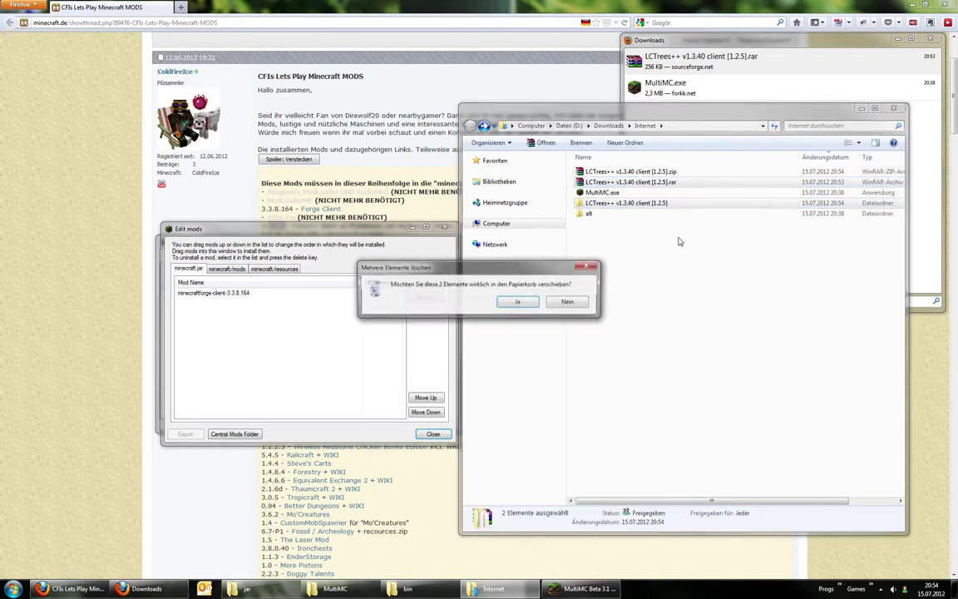
pyautogui.press('Return')
# Move LCTrees++ v1.3.40 client [1.2.5].zip into the 07-15-2012 jar folder of Minecraft install, replacing the existing copy.
pyautogui.click(640, 173)
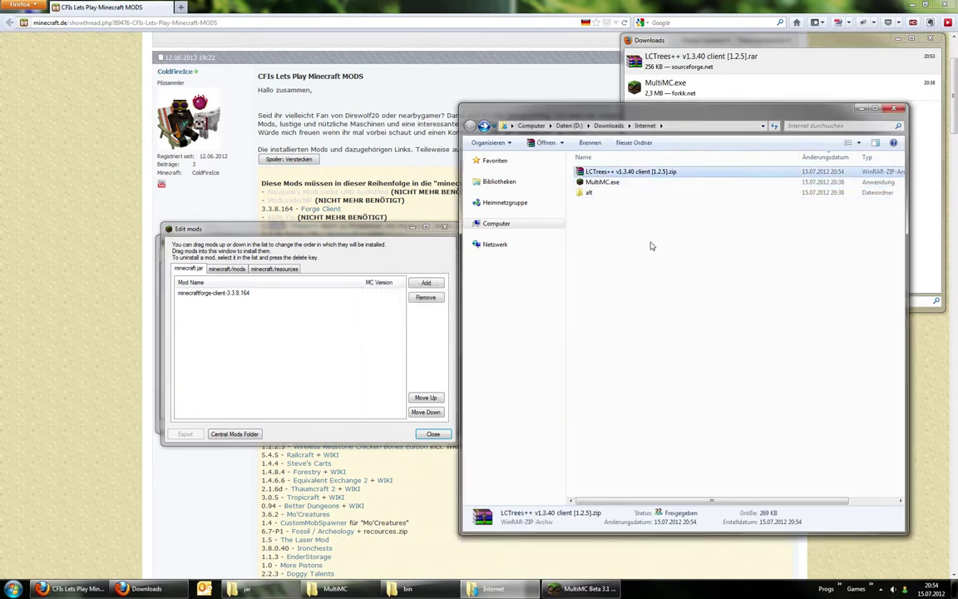
pyautogui.moveTo(401, 589)
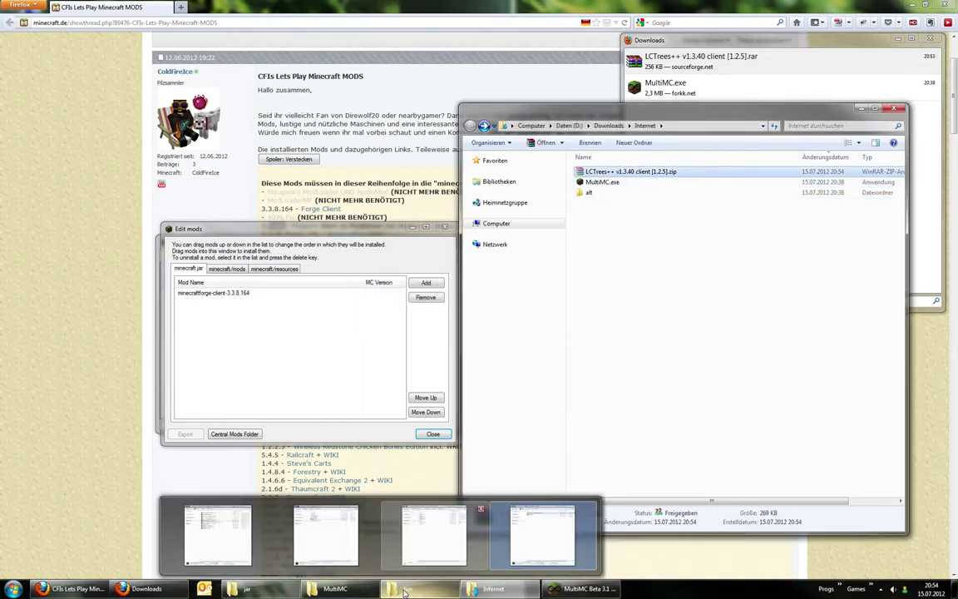
pyautogui.click(224, 534)
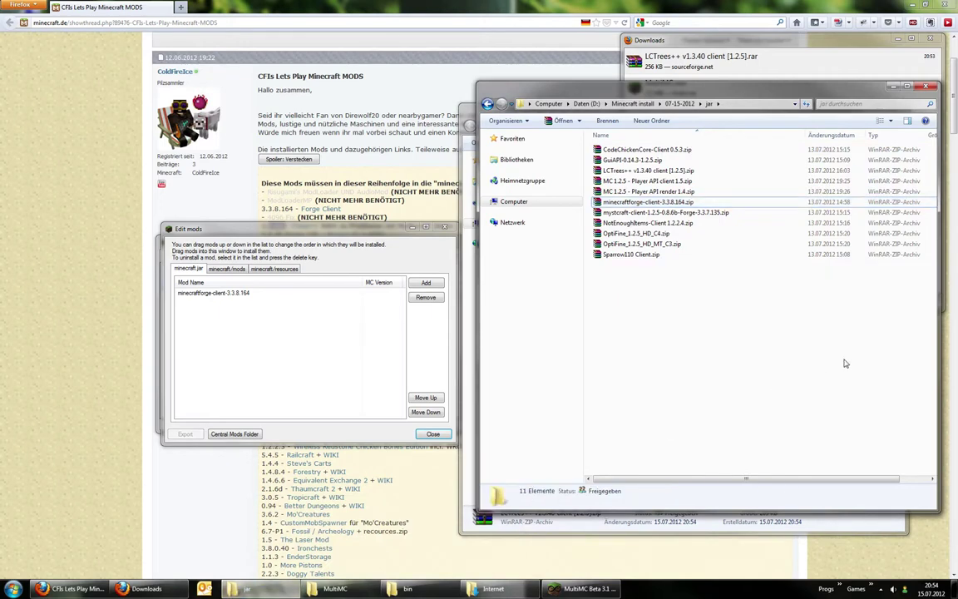
pyautogui.hotkey('ctrl', 'v')
pyautogui.click(438, 336)
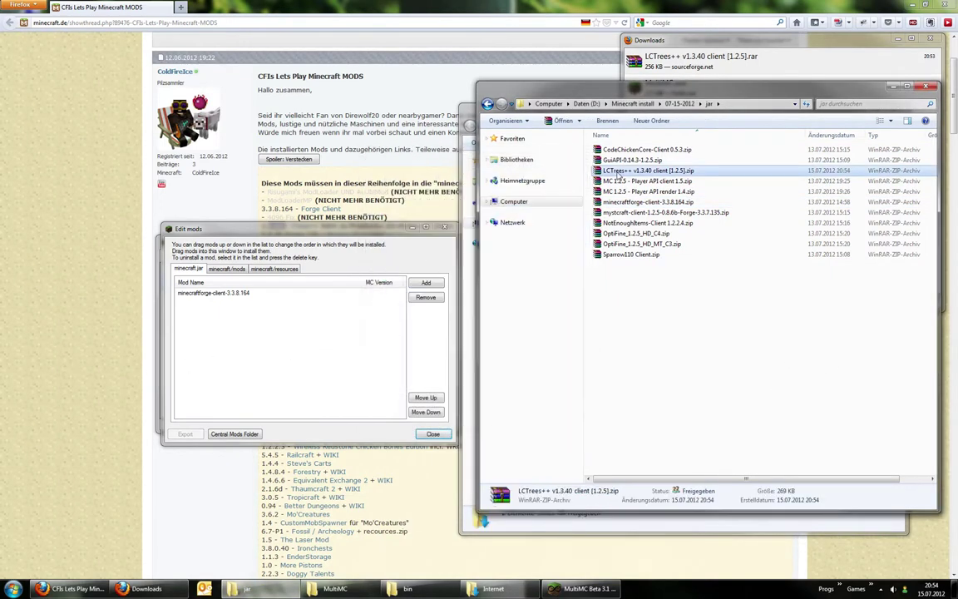
# Add LCTrees++ v1.3.40 client [1.2.5].zip below Forge in the instance's minecraft.jar mods and return to the forum thread.
pyautogui.moveTo(626, 173); pyautogui.dragTo(241, 295)
pyautogui.click(245, 305)
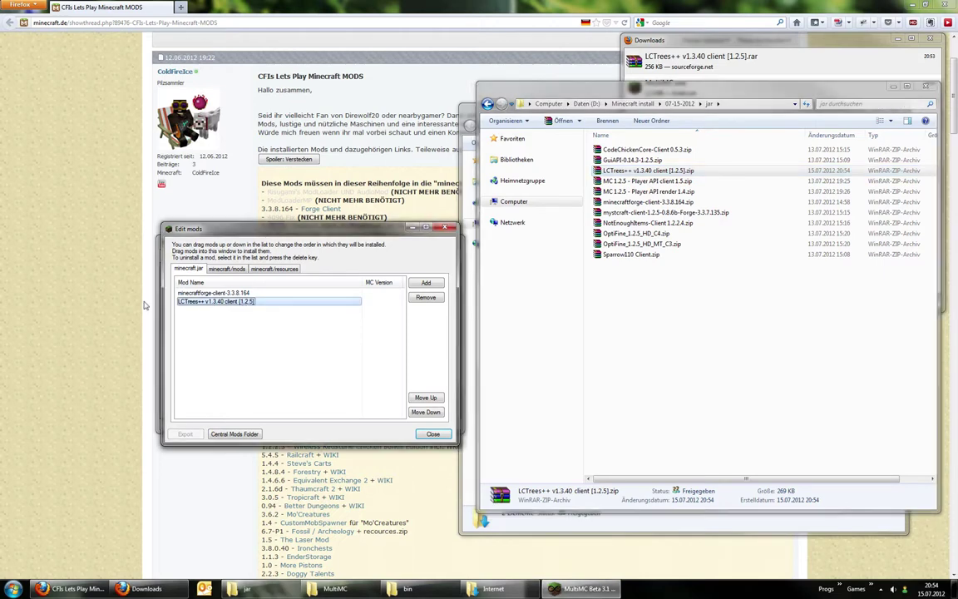
pyautogui.click(121, 357)
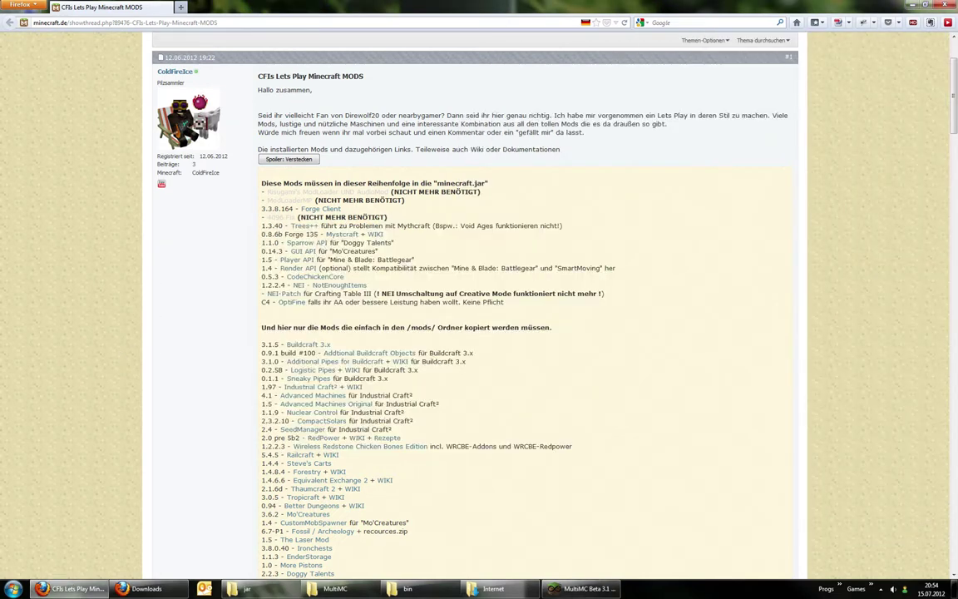
# Open the Mystcraft topic linked in the mod list and go to its Download section.
pyautogui.click(340, 238)
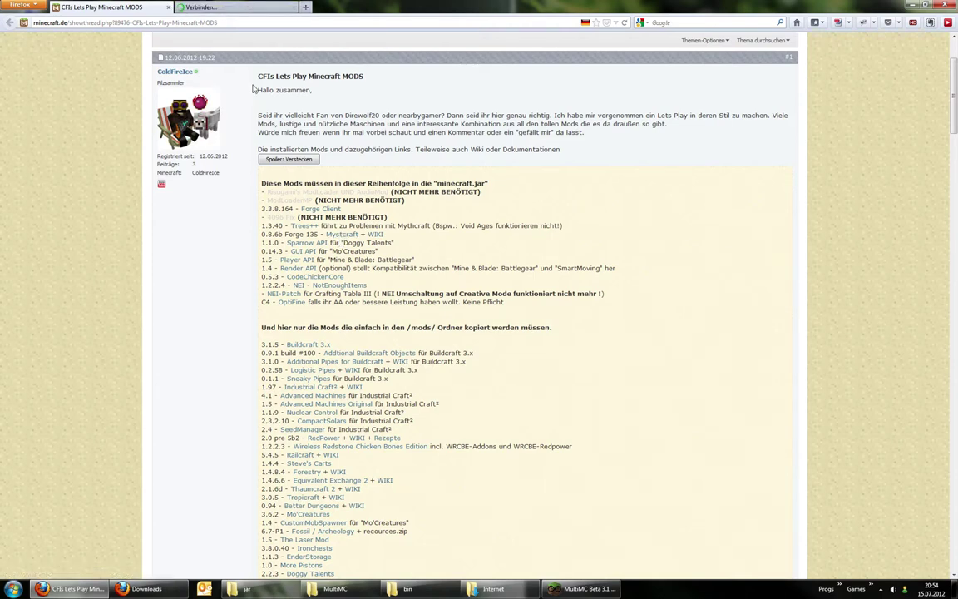
pyautogui.scroll(-3, 496, 326)
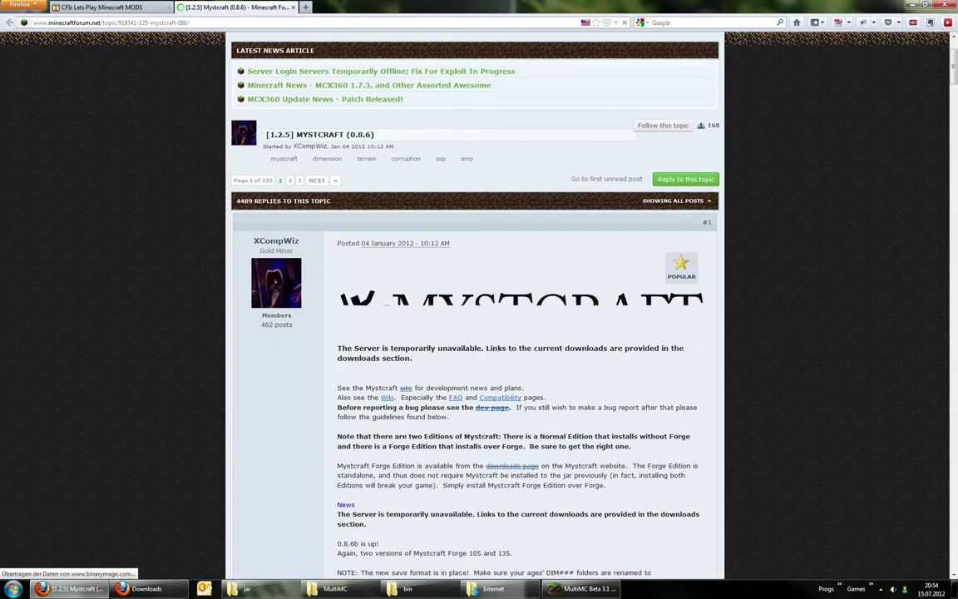
pyautogui.scroll(-9, 510, 467)
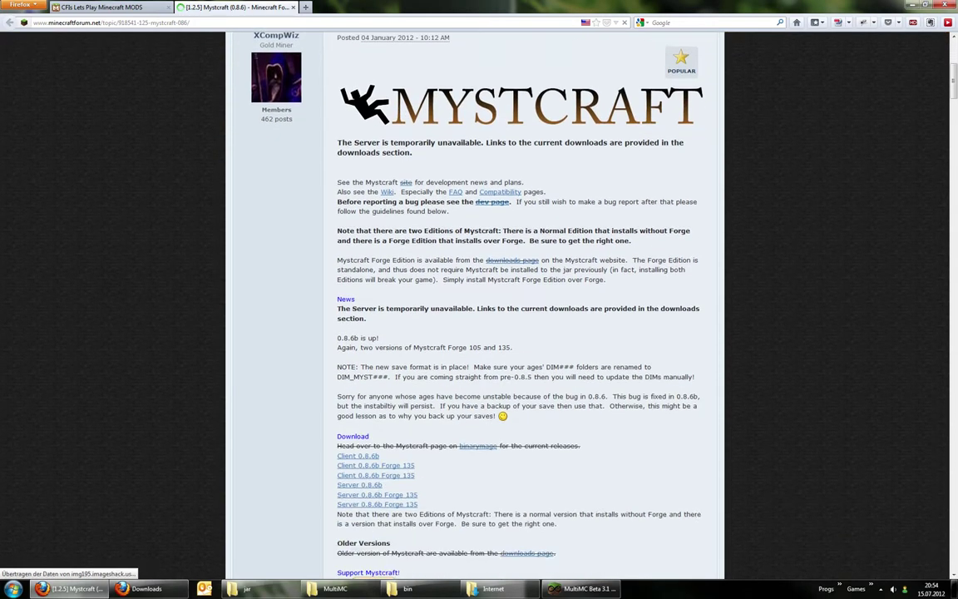
pyautogui.click(373, 321)
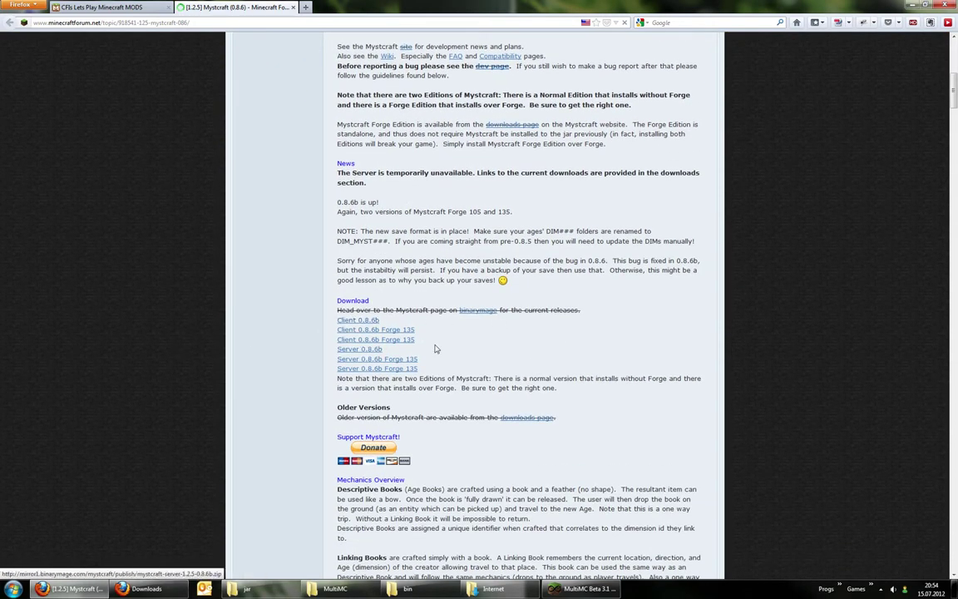
# Check the Mystcraft version required in the thread's mod list, highlight it, and return to the Mystcraft topic.
pyautogui.click(56, 7)
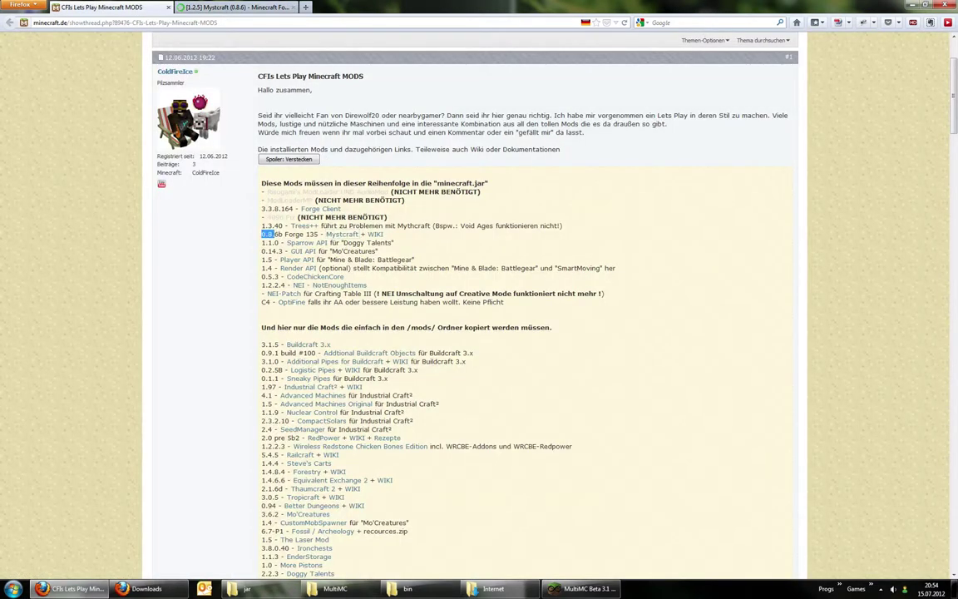
pyautogui.moveTo(273, 235); pyautogui.dragTo(302, 234)
pyautogui.click(318, 234)
pyautogui.click(237, 6)
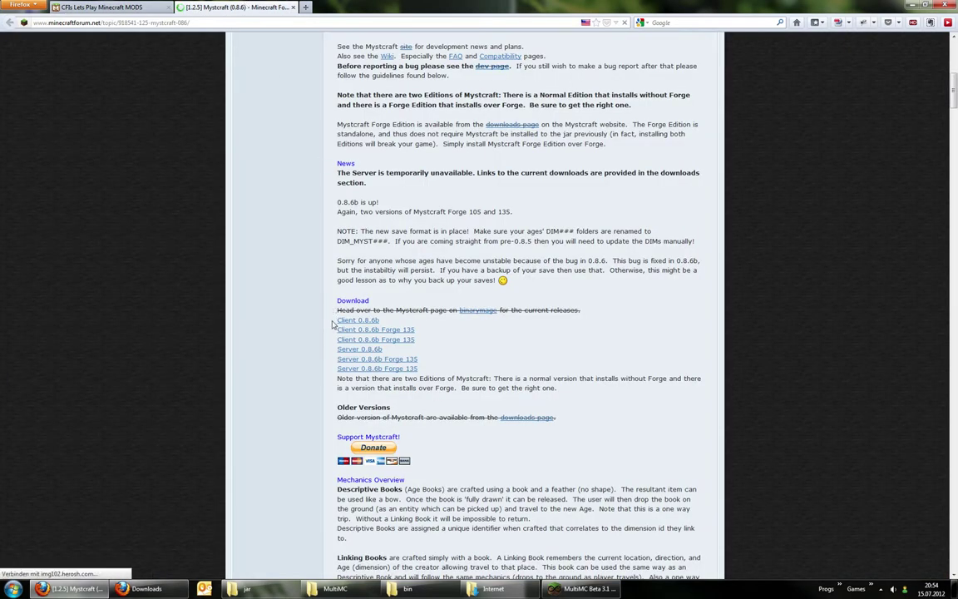
# Compare the Mystcraft client download links, and call up the second Forge 135 client download to check its file name, then cancel it.
pyautogui.moveTo(333, 324); pyautogui.dragTo(379, 321)
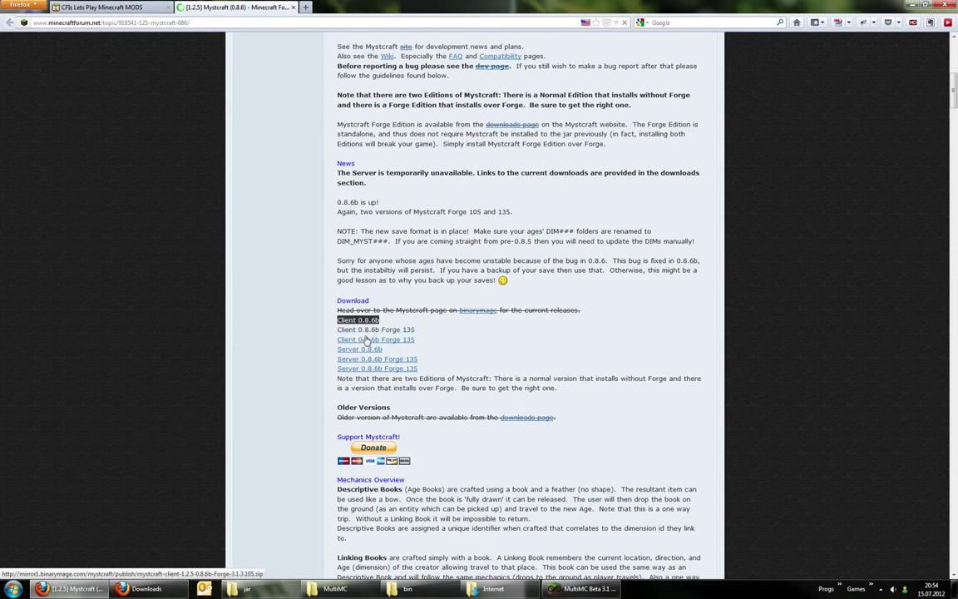
pyautogui.moveTo(414, 329); pyautogui.dragTo(331, 331)
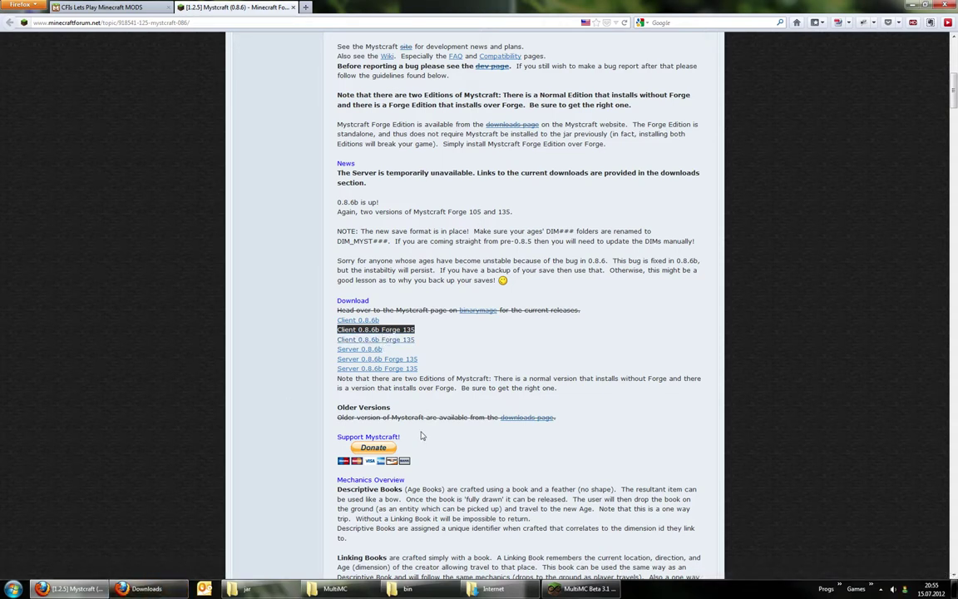
pyautogui.click(486, 355)
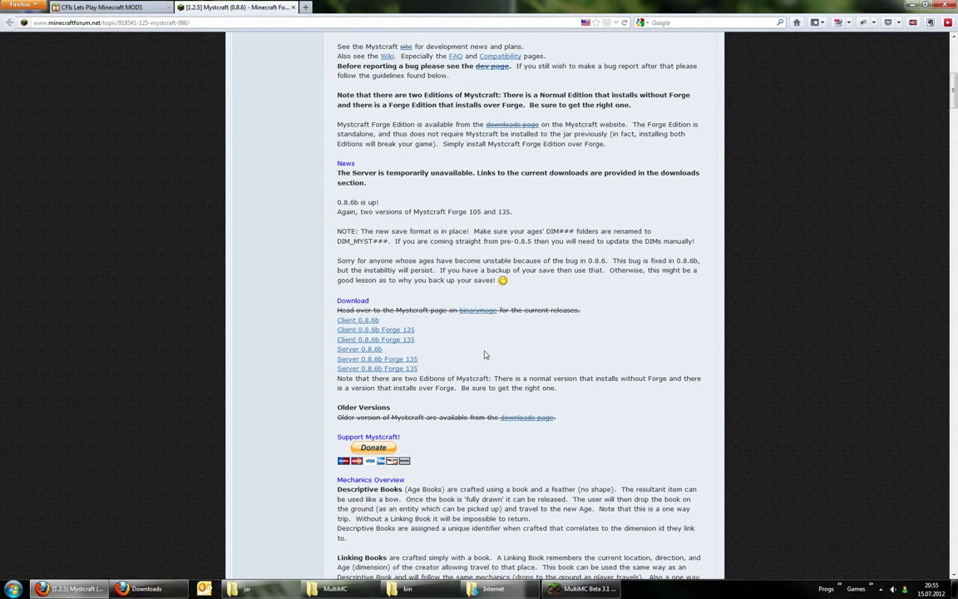
pyautogui.click(378, 342)
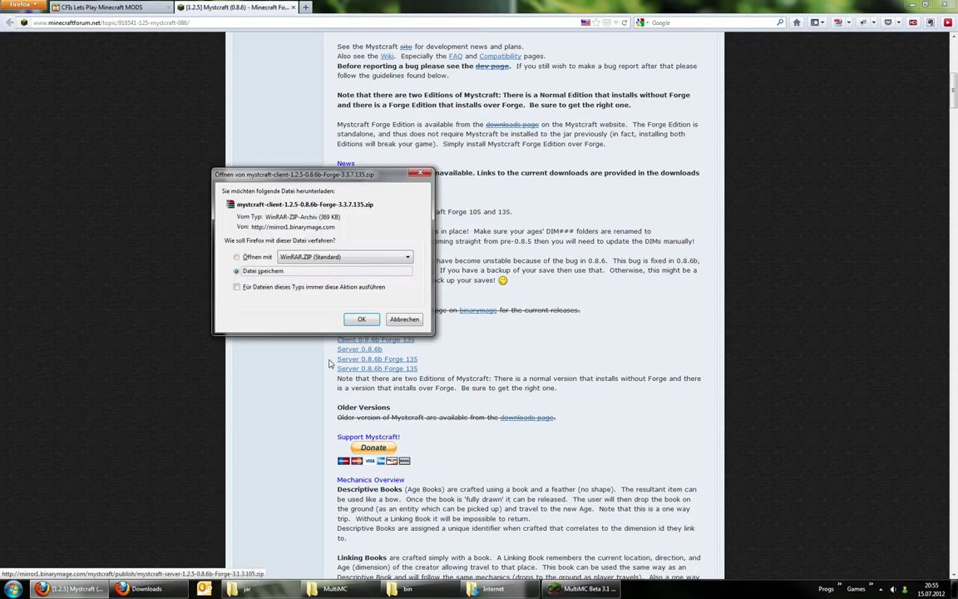
pyautogui.click(405, 320)
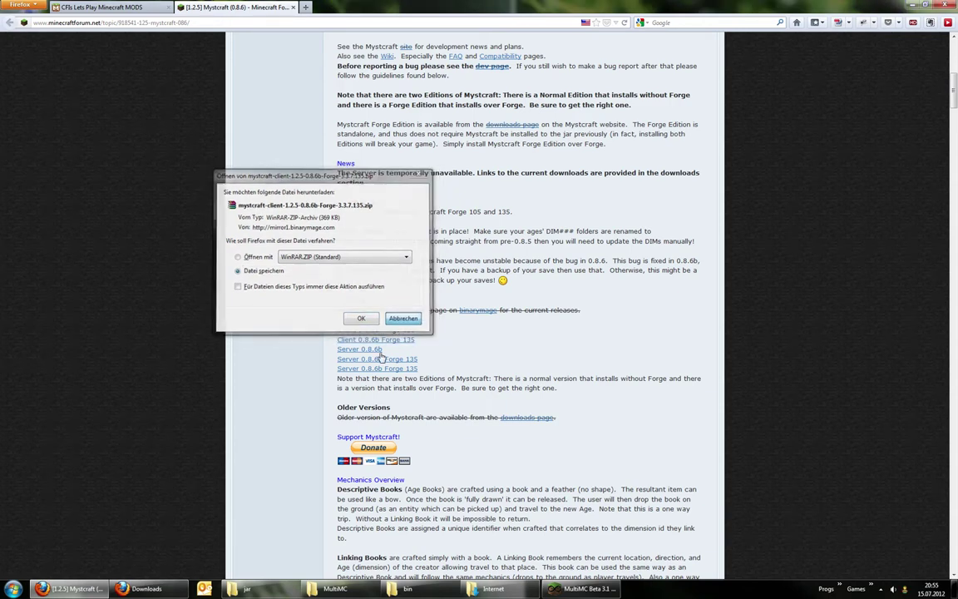
# Add mystcraft-client-1.2.5-0.8.6b-Forge-3.3.7.135.zip from the jar folder below LCTrees++ in the instance's minecraft.jar mods.
pyautogui.click(583, 588)
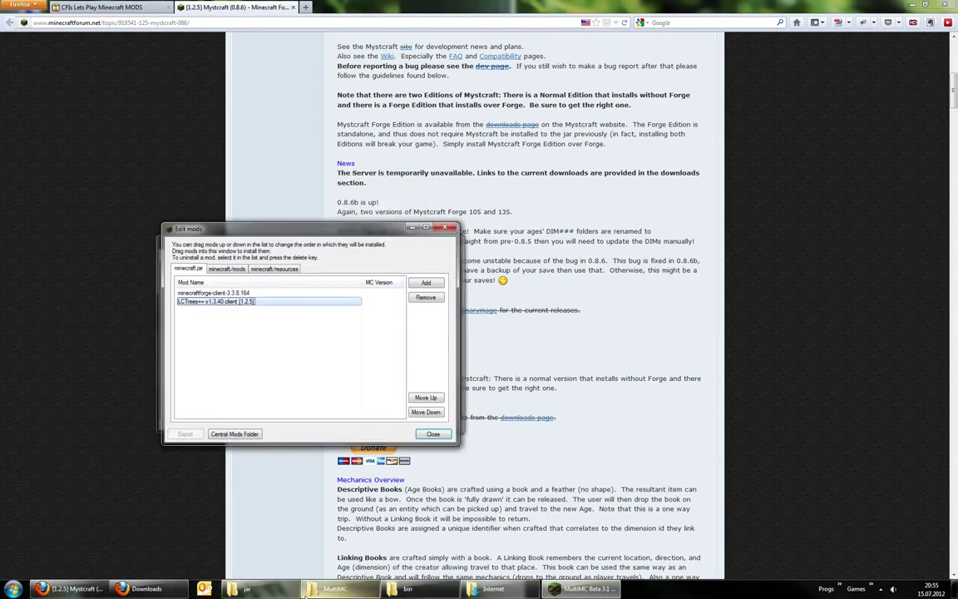
pyautogui.click(246, 589)
pyautogui.moveTo(642, 214); pyautogui.dragTo(250, 333)
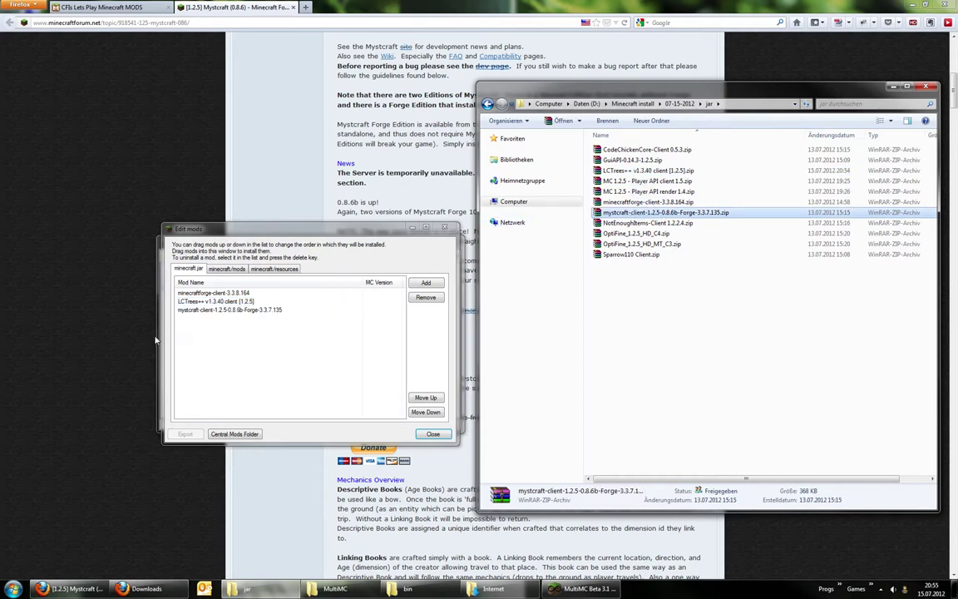
# View the Sparrow API topic from the mod list, locate its Sparrow1.1.0 client download, and close the Mystcraft and Sparrow pages.
pyautogui.click(114, 7)
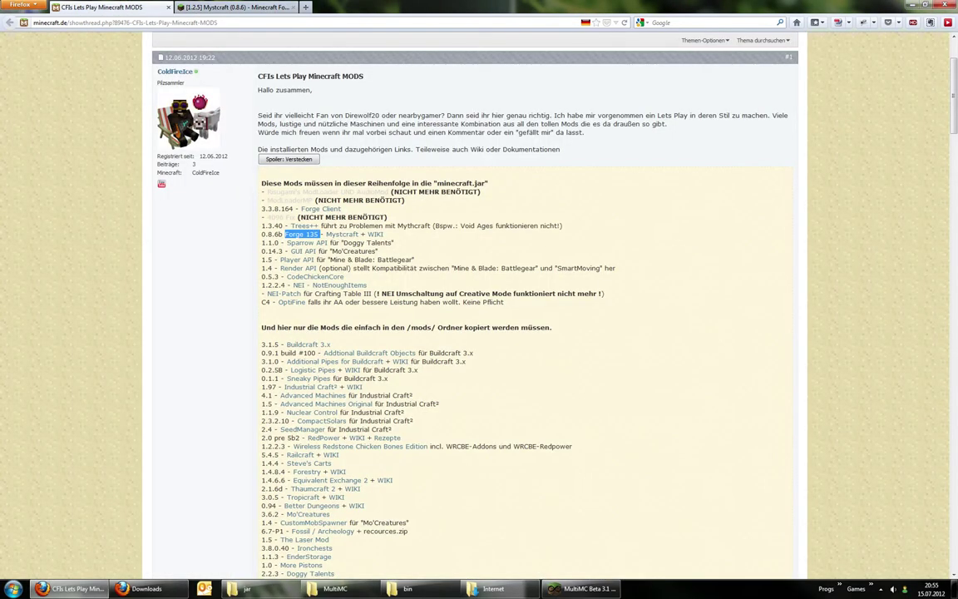
pyautogui.middleClick(307, 249)
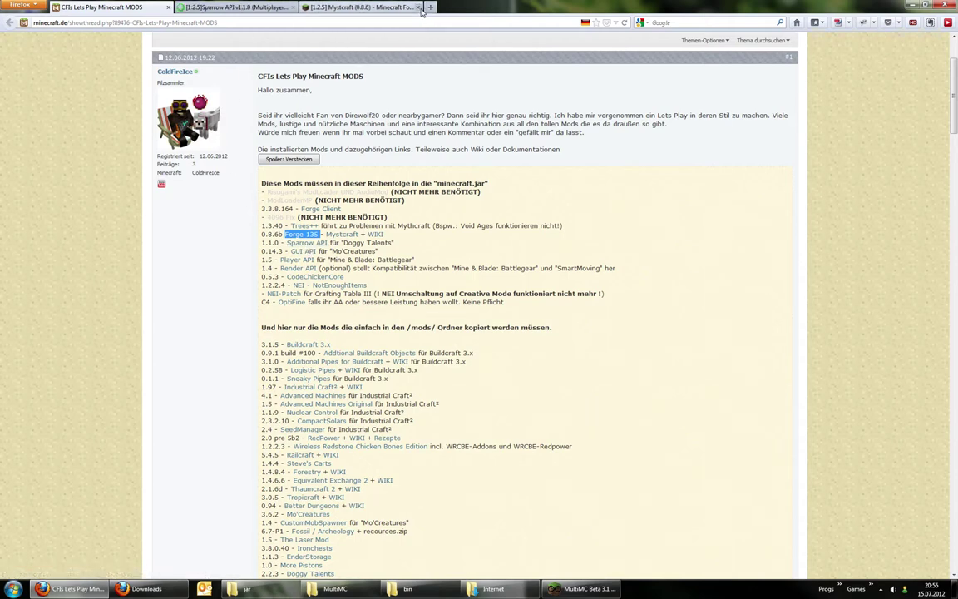
pyautogui.click(266, 6)
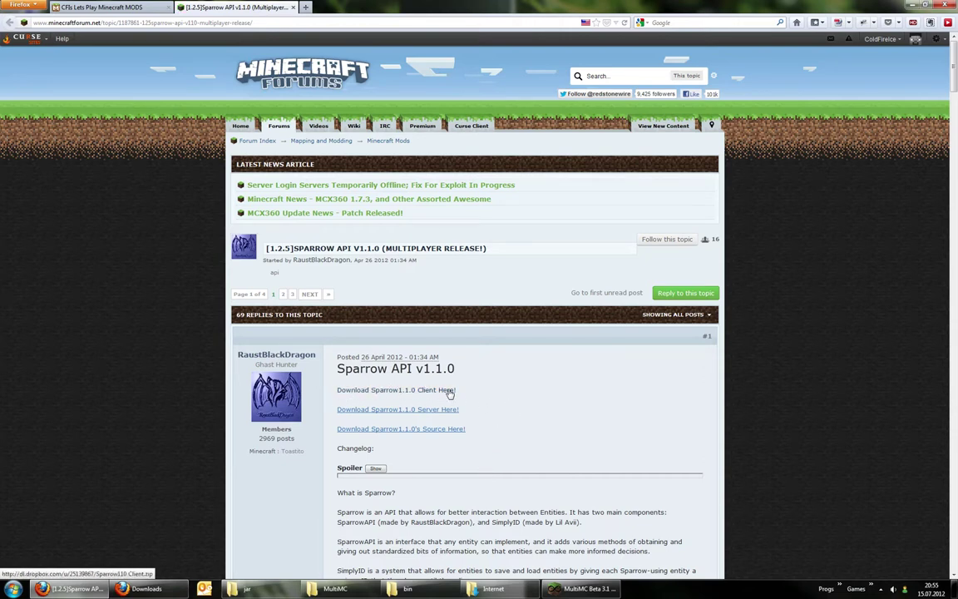
pyautogui.click(376, 396)
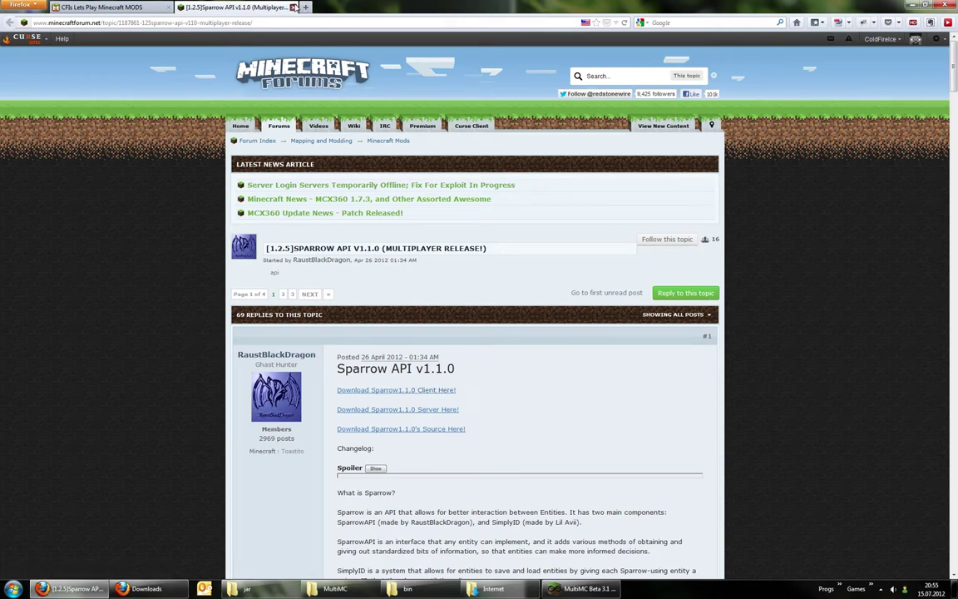
pyautogui.hotkey('ctrl', 'w')
# Add Sparrow110 Client.zip from the jar folder below Mystcraft in the instance's minecraft.jar mods and return to the thread.
pyautogui.hotkey('alt', 'Tab')
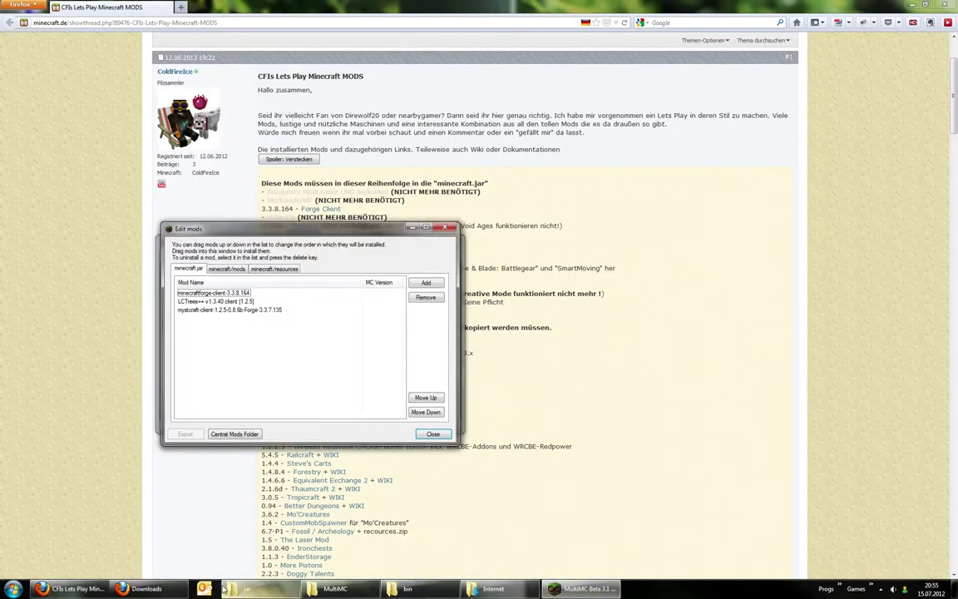
pyautogui.hotkey('alt', 'Tab')
pyautogui.moveTo(630, 255); pyautogui.dragTo(237, 350)
pyautogui.click(127, 382)
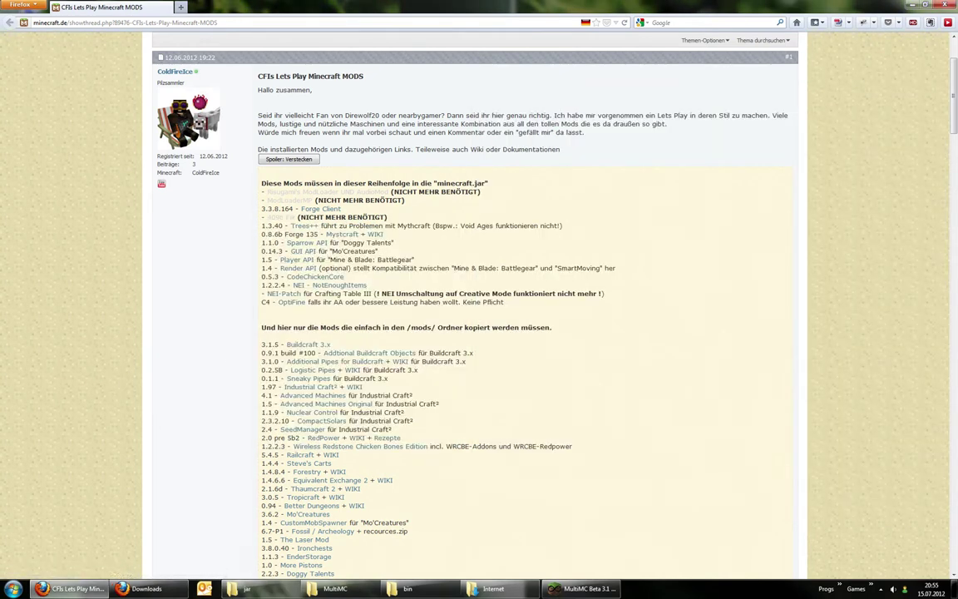
# View the GUI API topic from the mod list, call up its 0.14.3-1.2.5 download to check the file name, cancel it, and close the page.
pyautogui.click(303, 253)
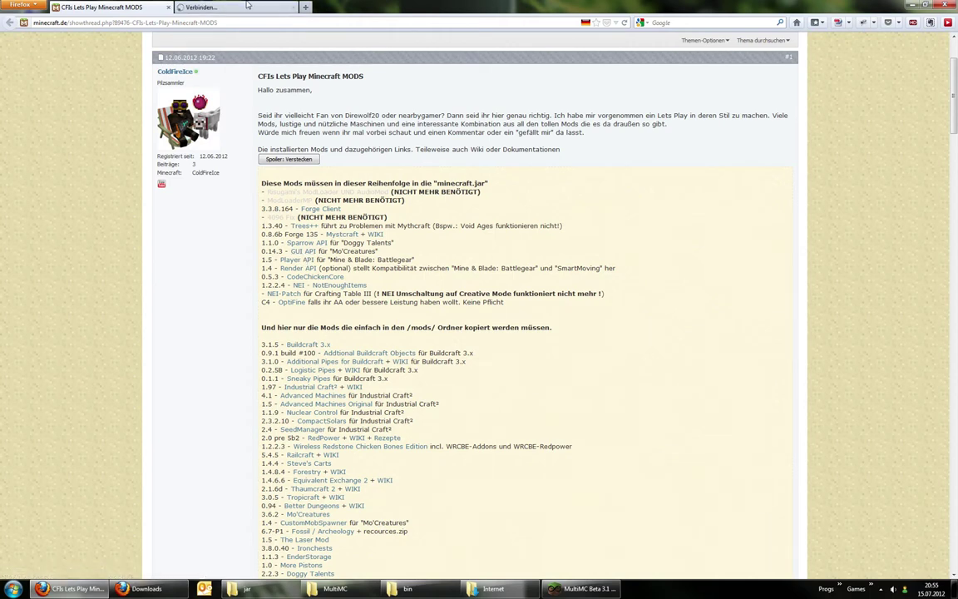
pyautogui.scroll(-1, 493, 438)
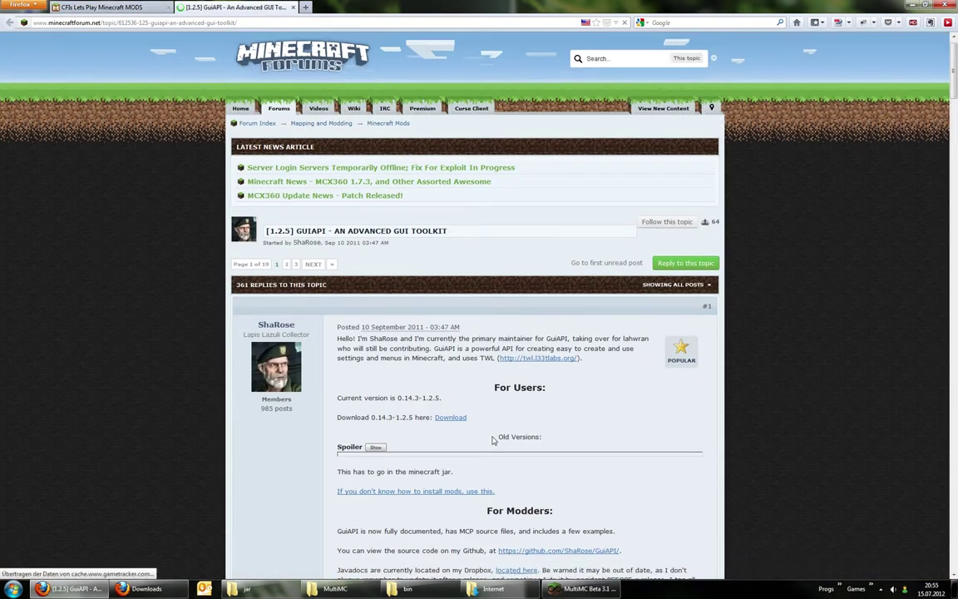
pyautogui.moveTo(366, 358); pyautogui.dragTo(410, 378)
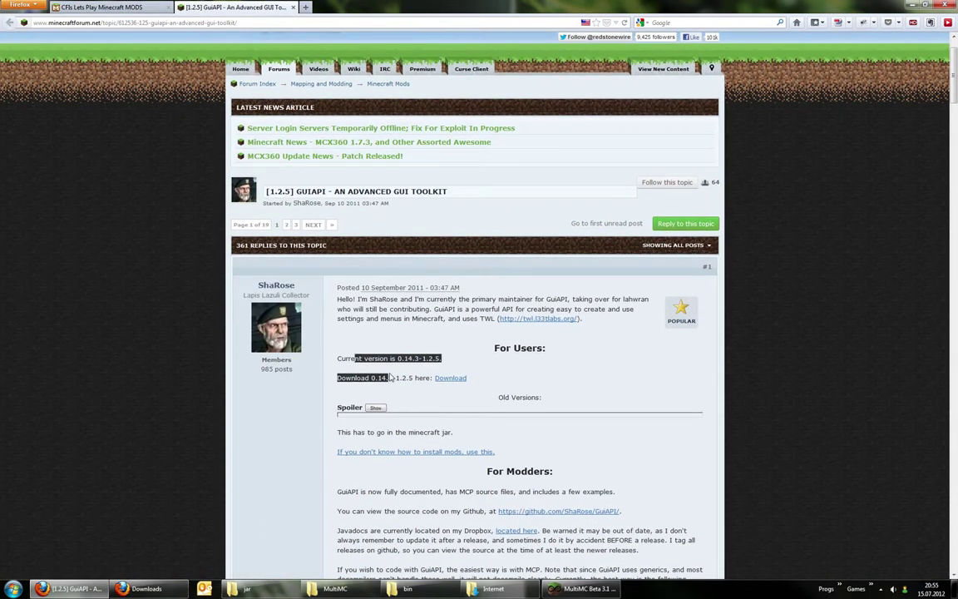
pyautogui.click(391, 378)
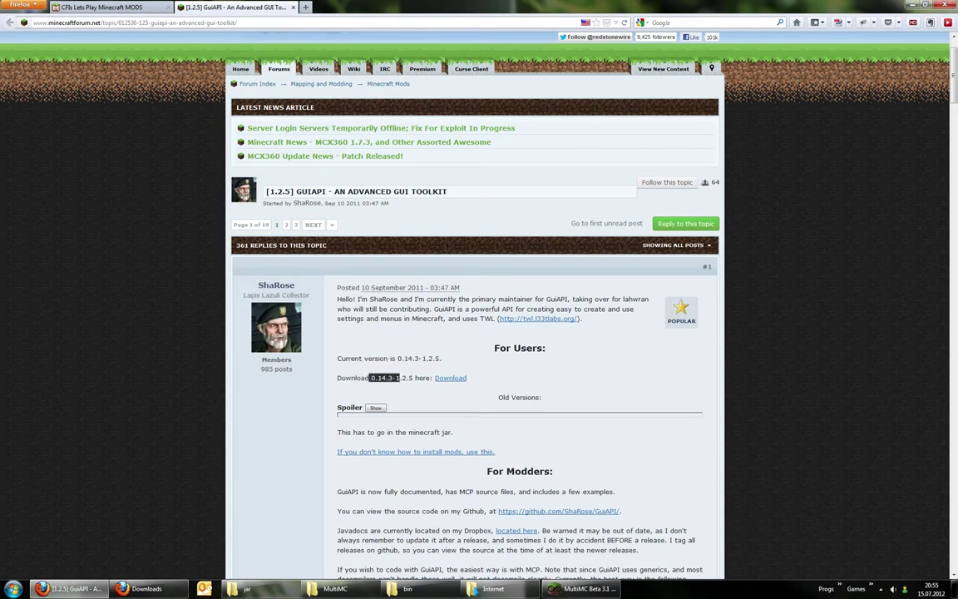
pyautogui.click(451, 381)
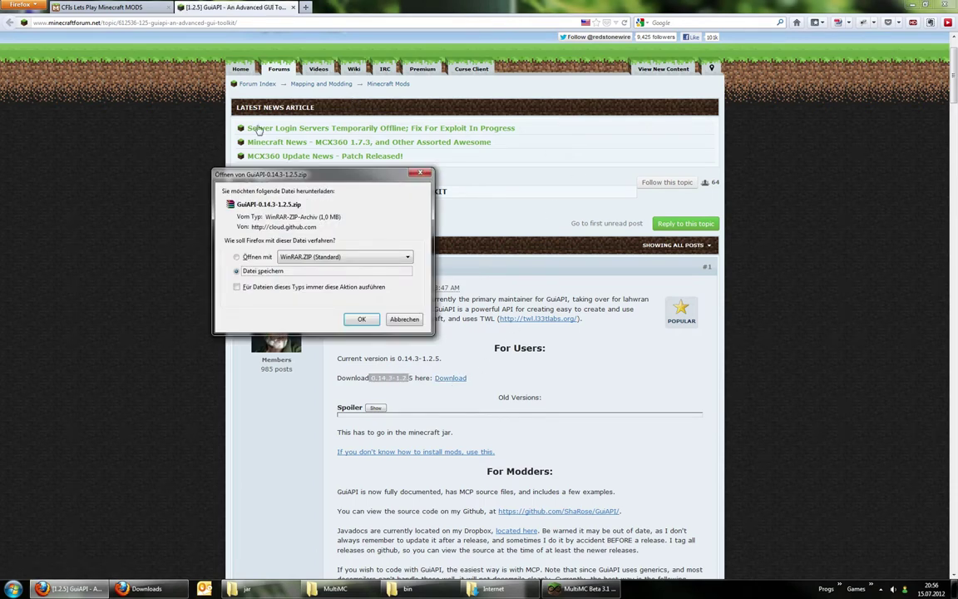
pyautogui.click(420, 322)
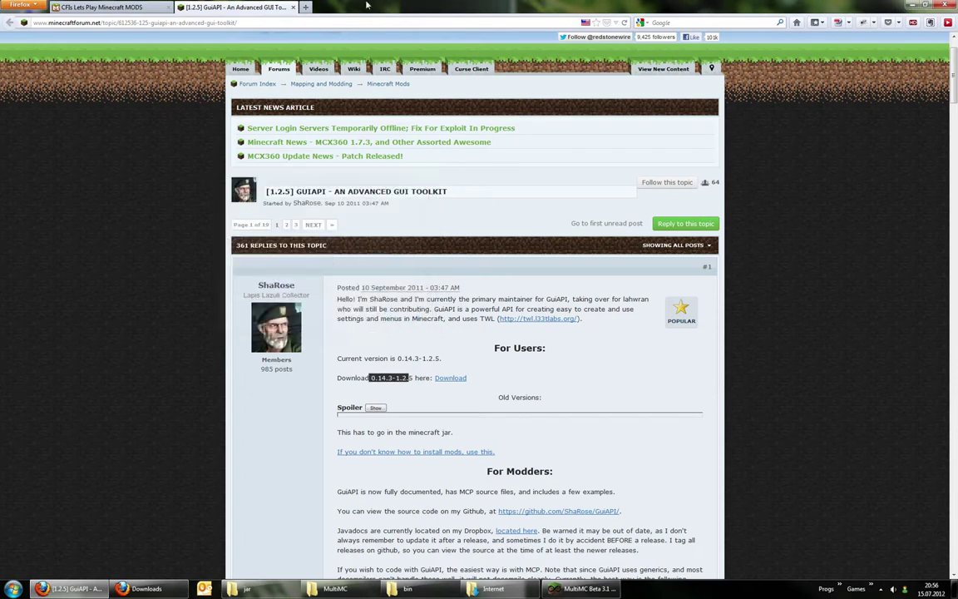
pyautogui.click(292, 8)
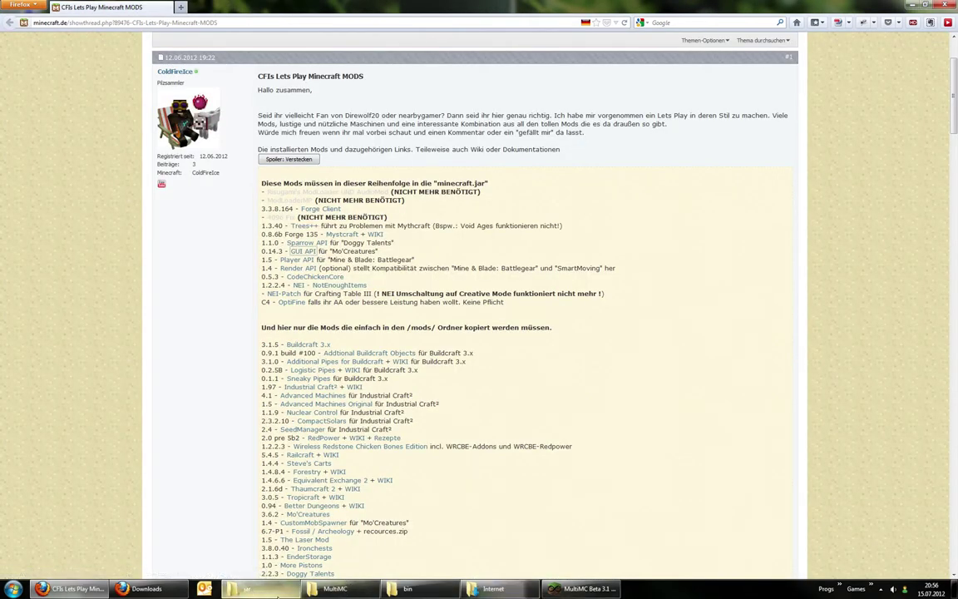
# Add GuiAPI-0.14.3-1.2.5.zip from the jar folder below Sparrow110 Client in the instance's minecraft.jar mods and return to the thread.
pyautogui.click(241, 590)
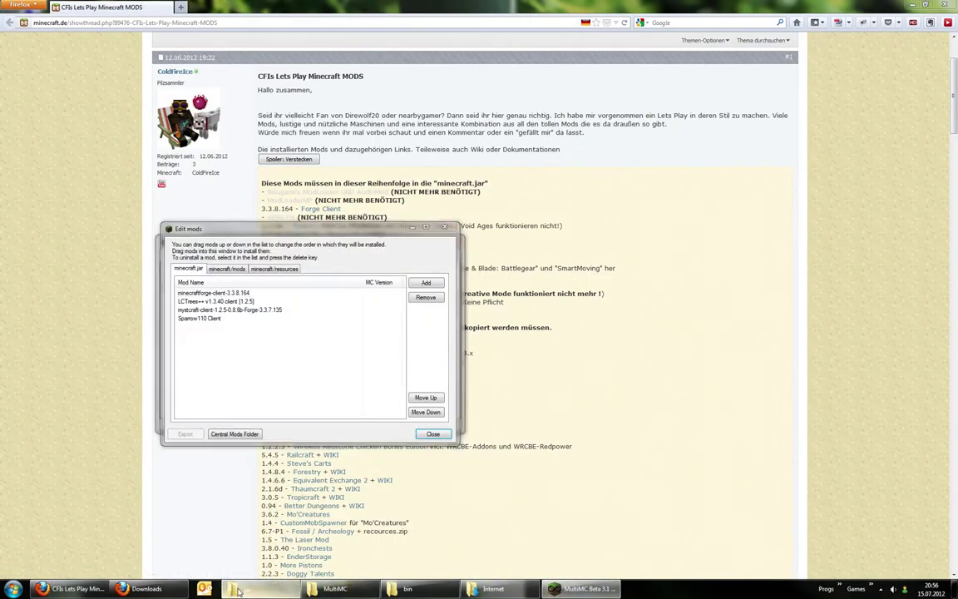
pyautogui.click(239, 590)
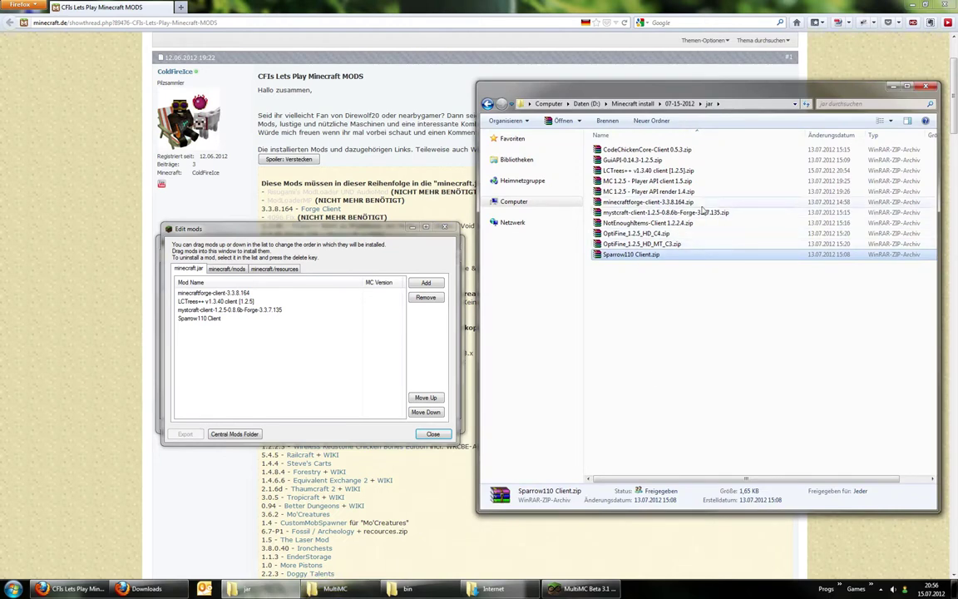
pyautogui.click(635, 161)
pyautogui.moveTo(635, 162); pyautogui.dragTo(341, 306)
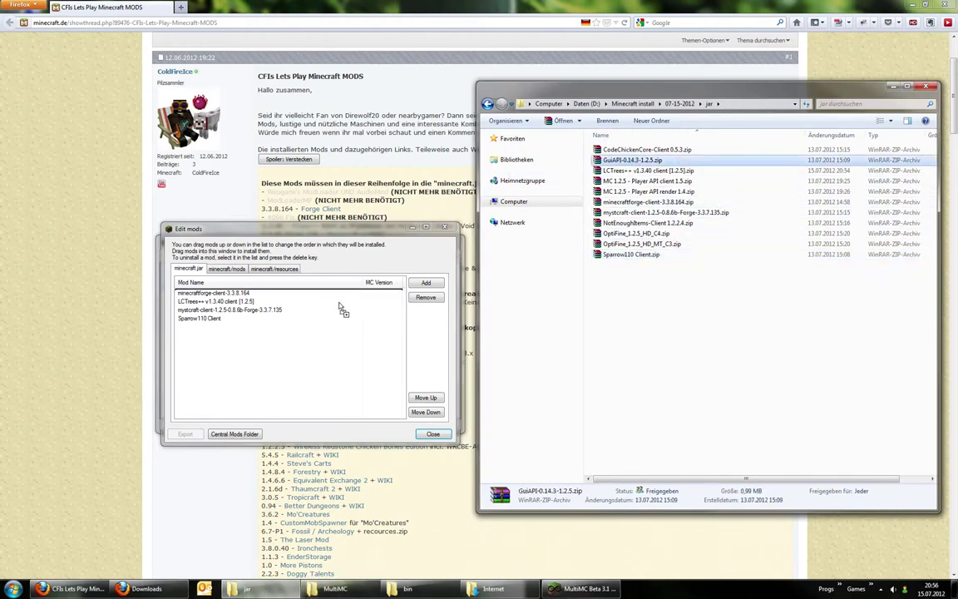
pyautogui.click(213, 318)
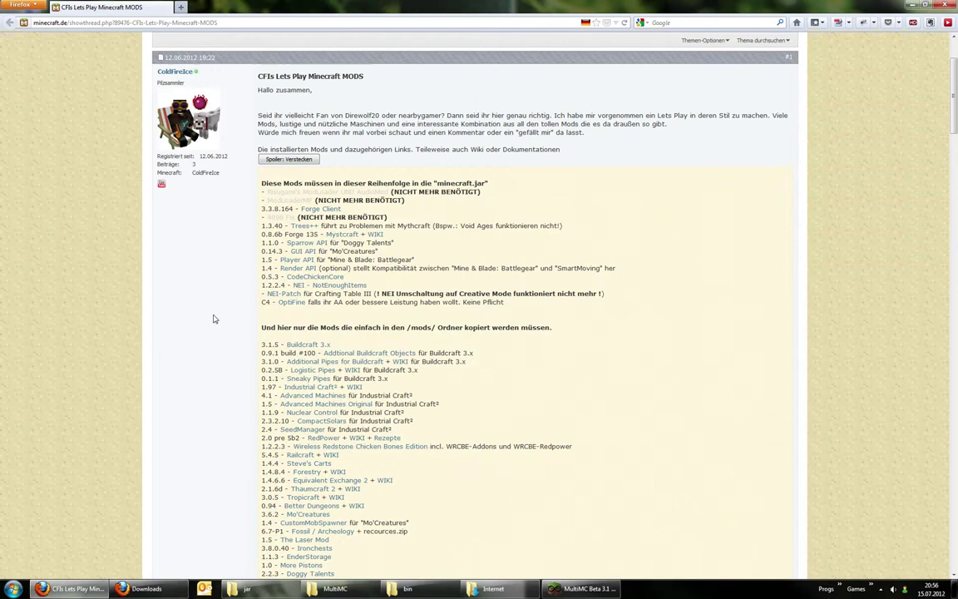
# Open the Player API and Render API topics from the mod list and locate the Client 1.5 download in the Player API topic.
pyautogui.middleClick(297, 261)
pyautogui.middleClick(300, 269)
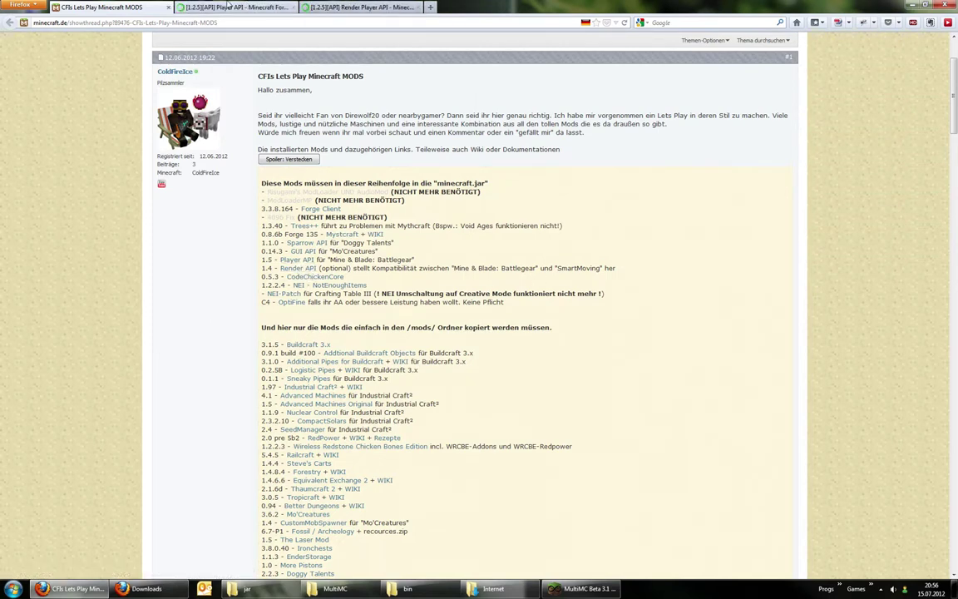
pyautogui.click(227, 6)
pyautogui.scroll(-4, 385, 380)
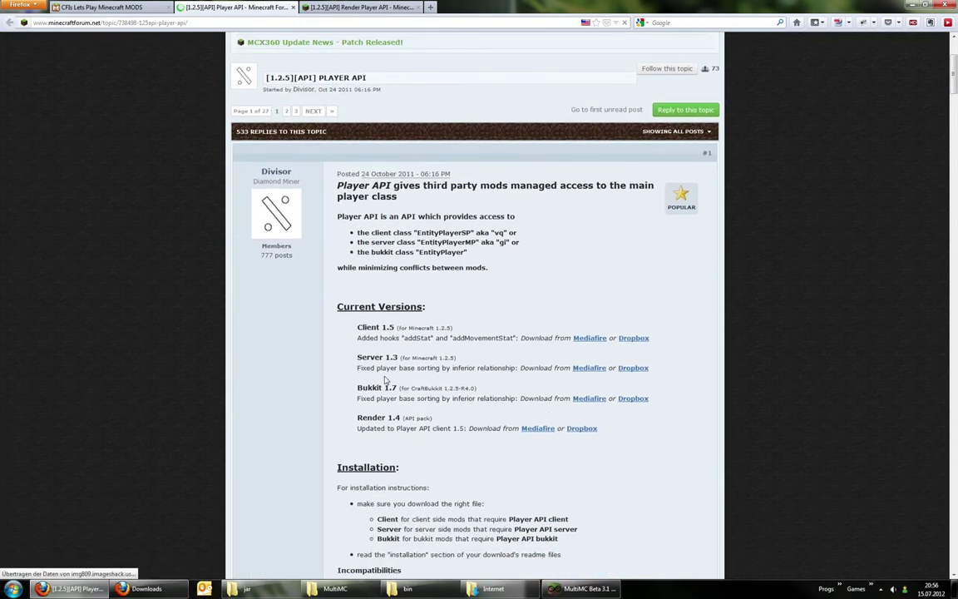
pyautogui.moveTo(386, 327); pyautogui.dragTo(652, 337)
pyautogui.click(397, 327)
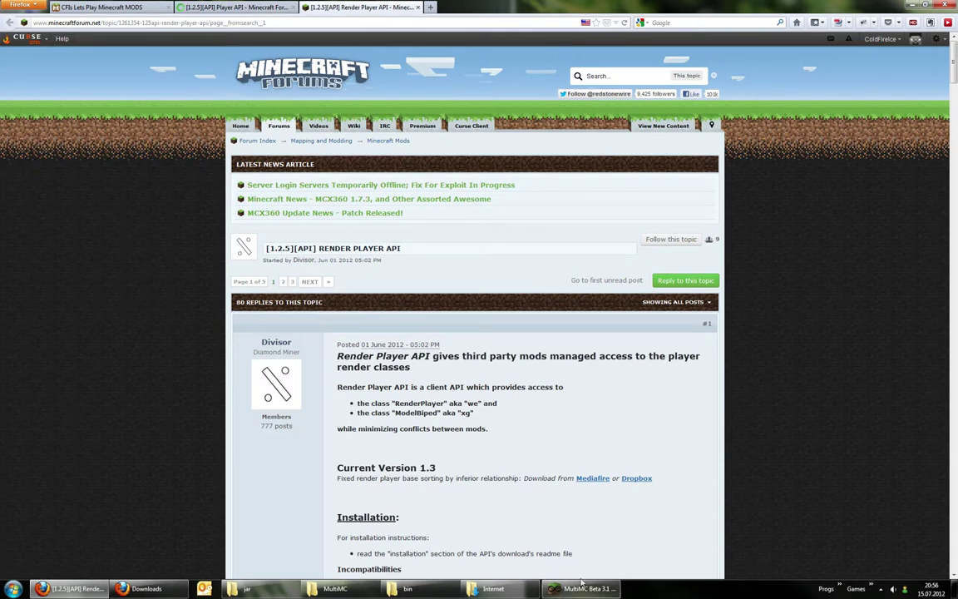
# Compare the version offered in the Render Player API topic with the Render 1.4 download in the Player API topic.
pyautogui.scroll(-5, 543, 450)
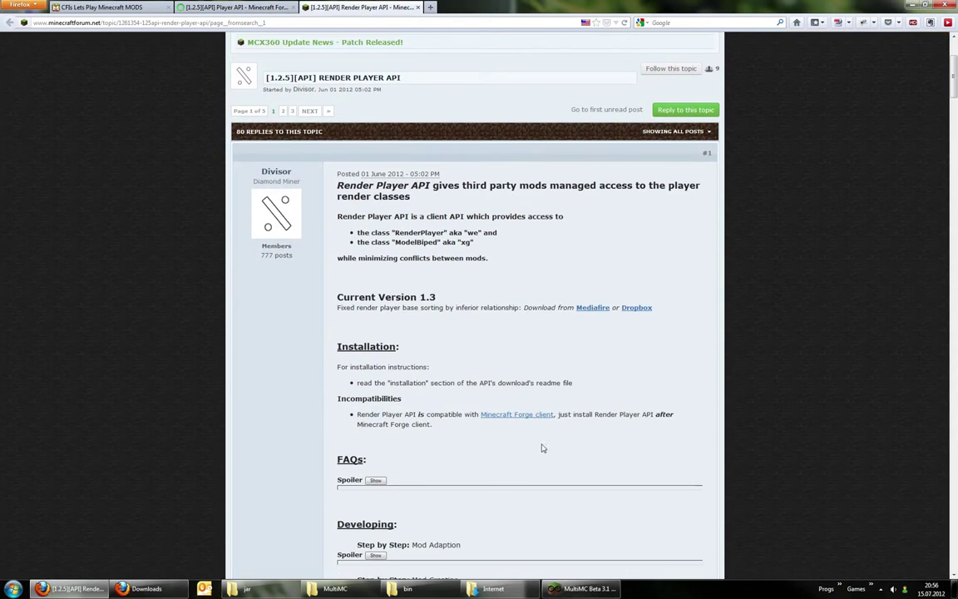
pyautogui.scroll(4, 542, 448)
pyautogui.moveTo(399, 296); pyautogui.dragTo(337, 297)
pyautogui.click(271, 57)
pyautogui.click(241, 8)
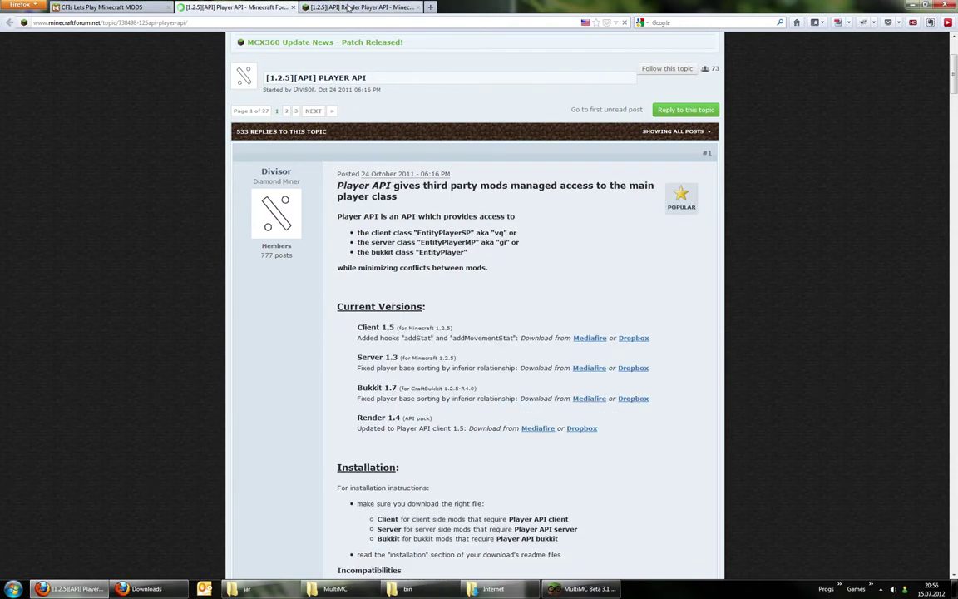
pyautogui.moveTo(382, 417); pyautogui.dragTo(467, 428)
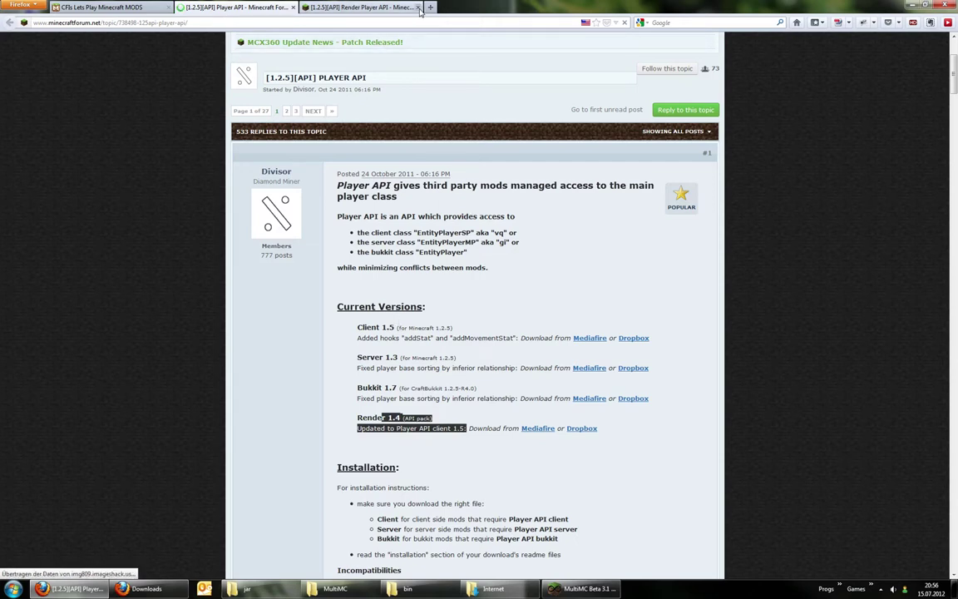
# Close the Render Player API page and check the Render API version number in the thread's mod list.
pyautogui.click(335, 6)
pyautogui.click(417, 8)
pyautogui.click(100, 6)
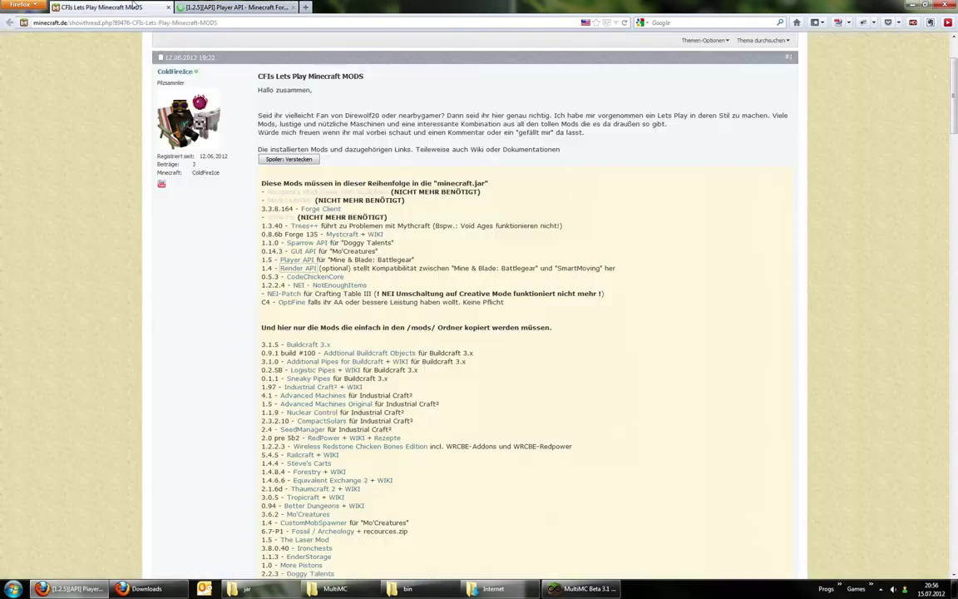
pyautogui.scroll(3, 133, 417)
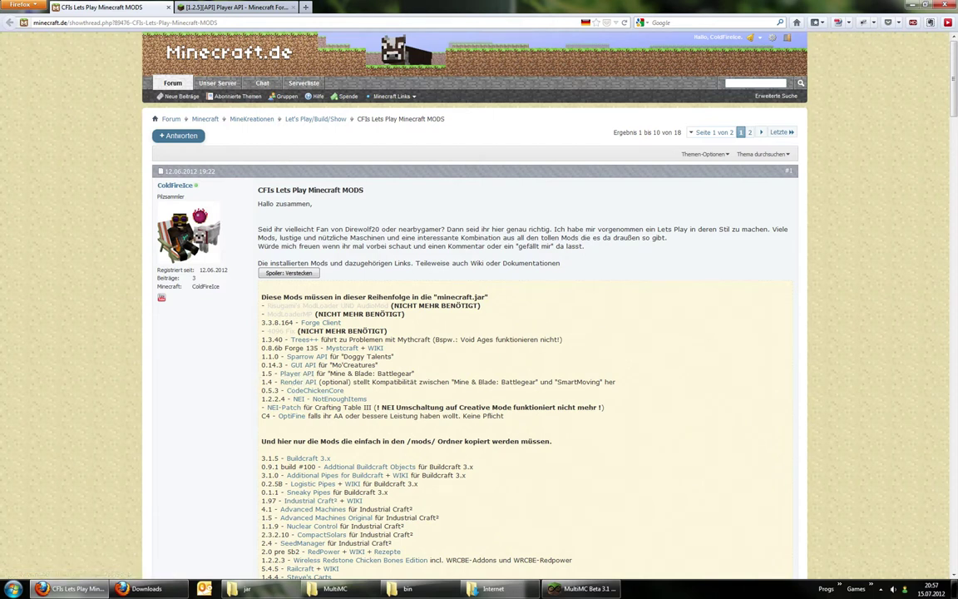
pyautogui.moveTo(275, 374); pyautogui.dragTo(261, 381)
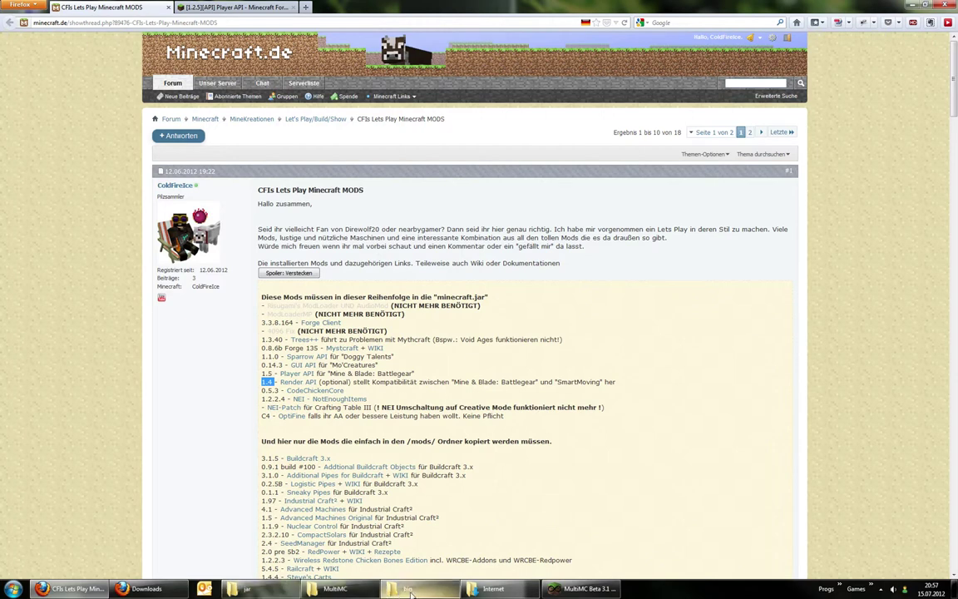
# Add MC 1.2.5 - Player API client 1.5.zip and MC 1.2.5 - Player API render 1.4.zip below GuiAPI in the minecraft.jar mods and return to the thread.
pyautogui.click(285, 591)
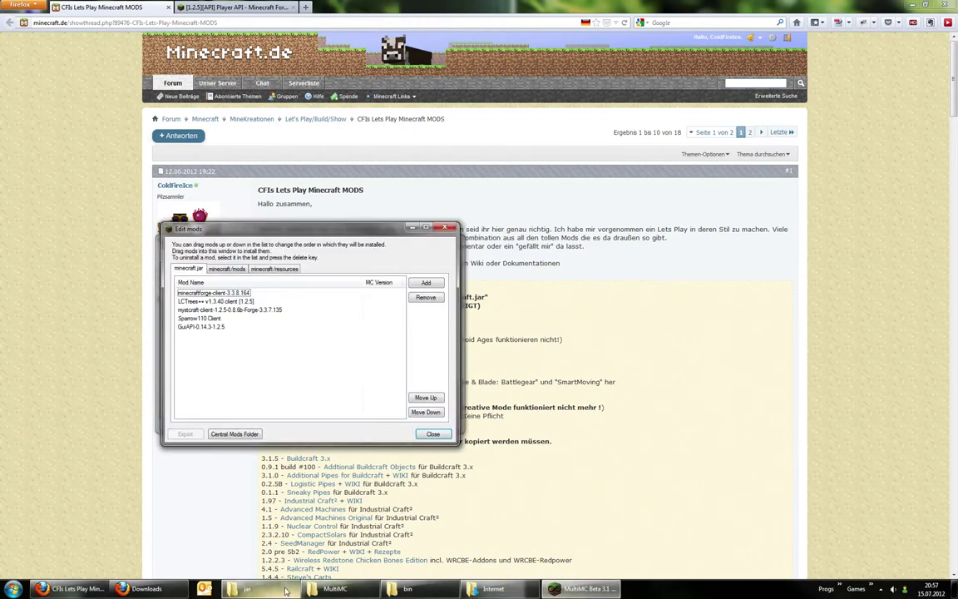
pyautogui.click(285, 591)
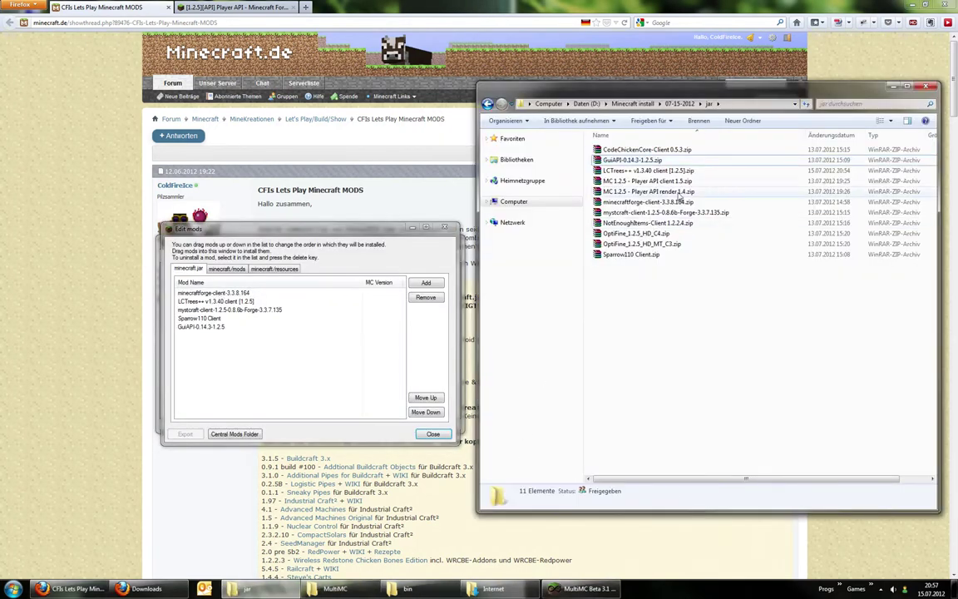
pyautogui.click(665, 182)
pyautogui.moveTo(651, 182); pyautogui.dragTo(266, 385)
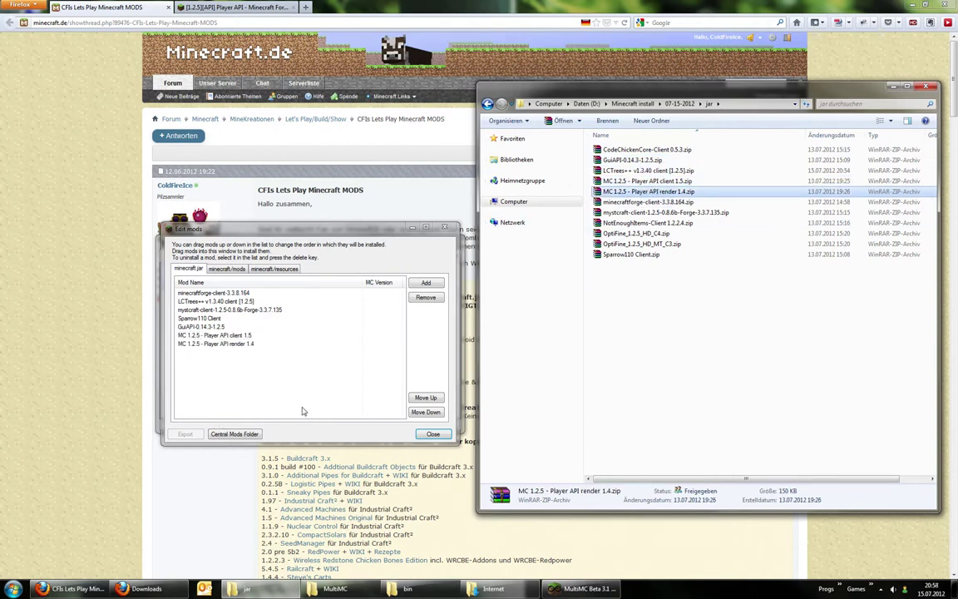
pyautogui.click(106, 358)
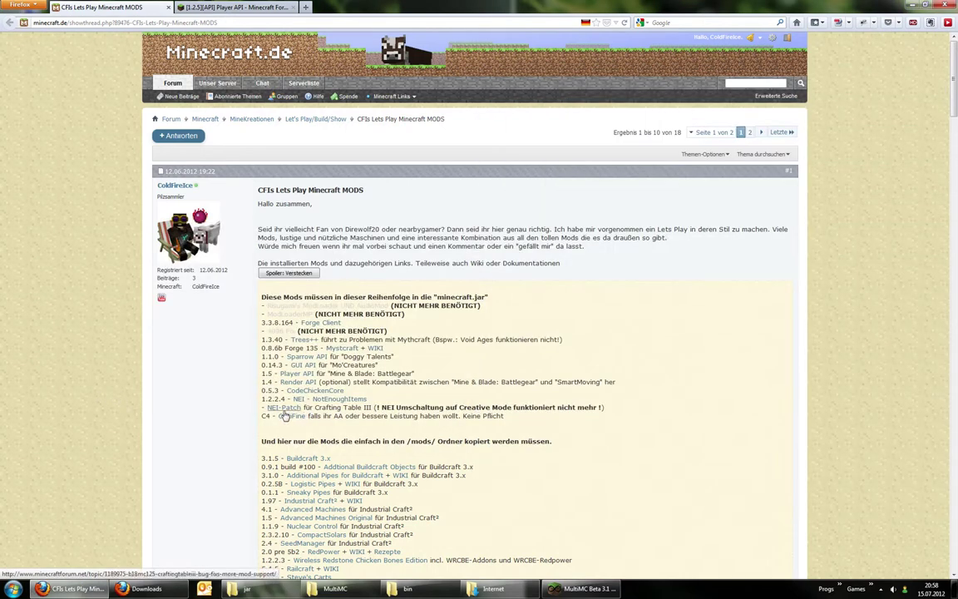
# View the ChickenBones topic from the CodeChickenCore link, expand CodeChickenCore 0.5.3 to locate its client download, and collapse the section again.
pyautogui.middleClick(306, 393)
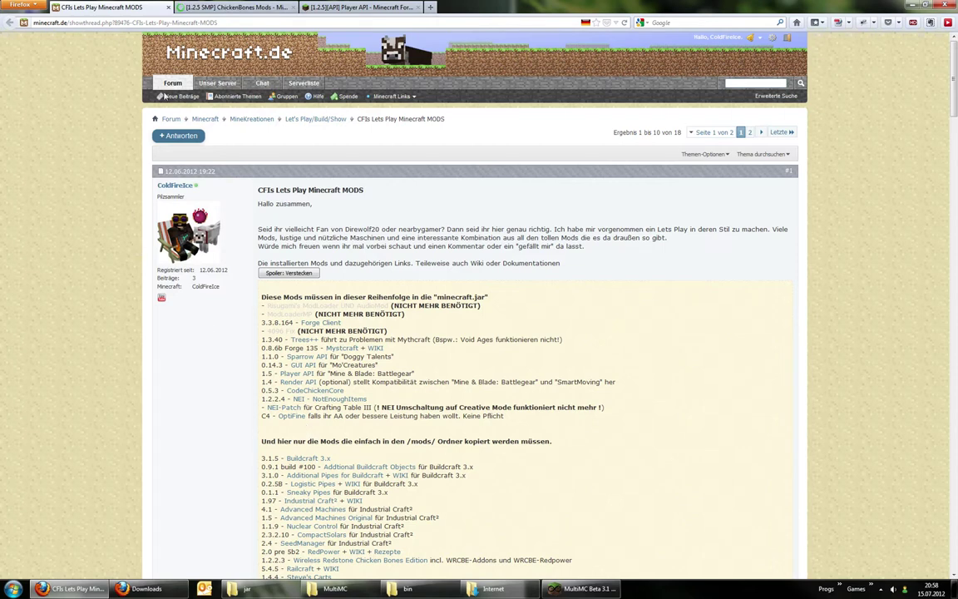
pyautogui.hotkey('ctrl', 'Tab')
pyautogui.scroll(-5, 122, 506)
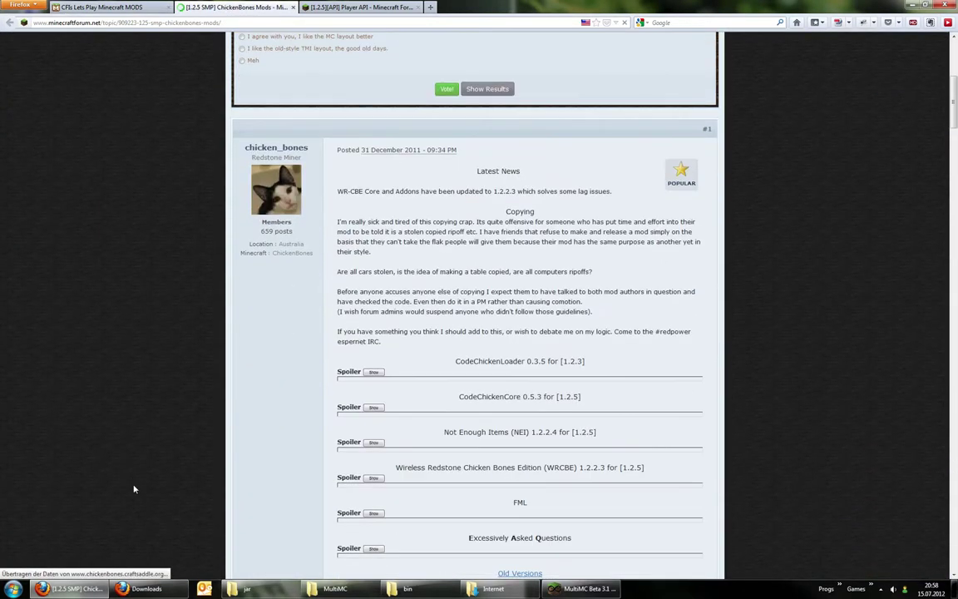
pyautogui.scroll(-1, 137, 491)
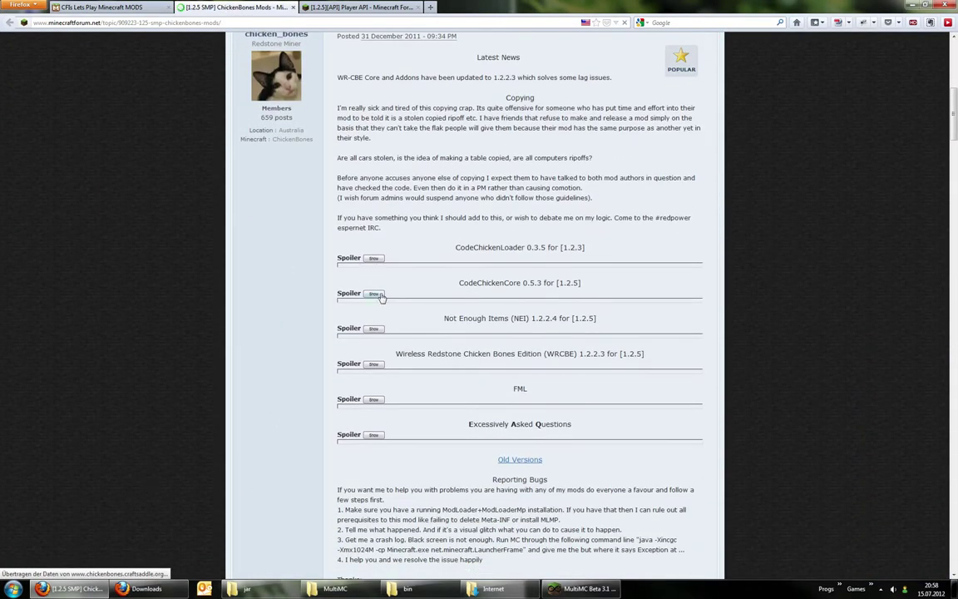
pyautogui.moveTo(456, 282); pyautogui.dragTo(563, 284)
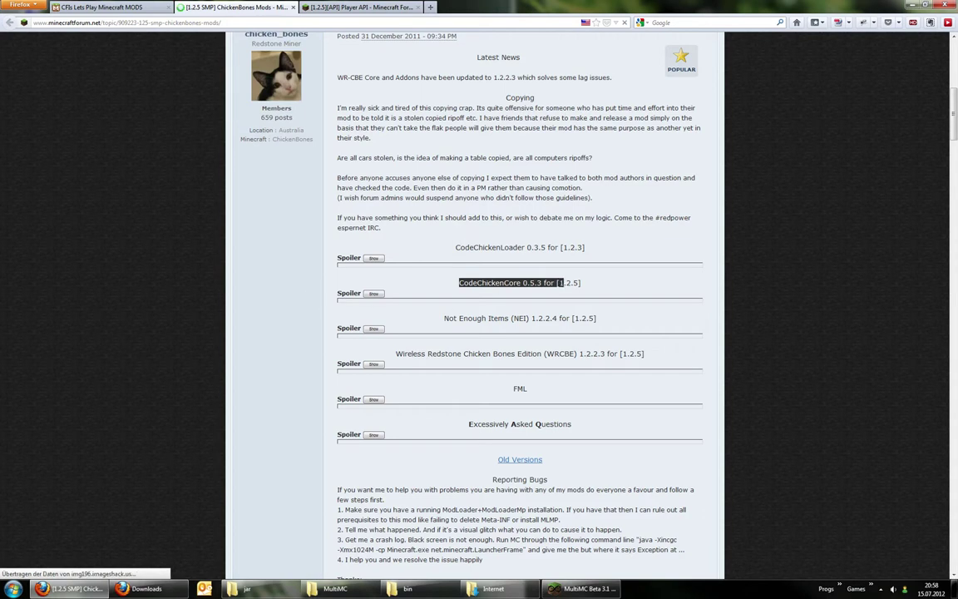
pyautogui.click(374, 294)
pyautogui.doubleClick(349, 356)
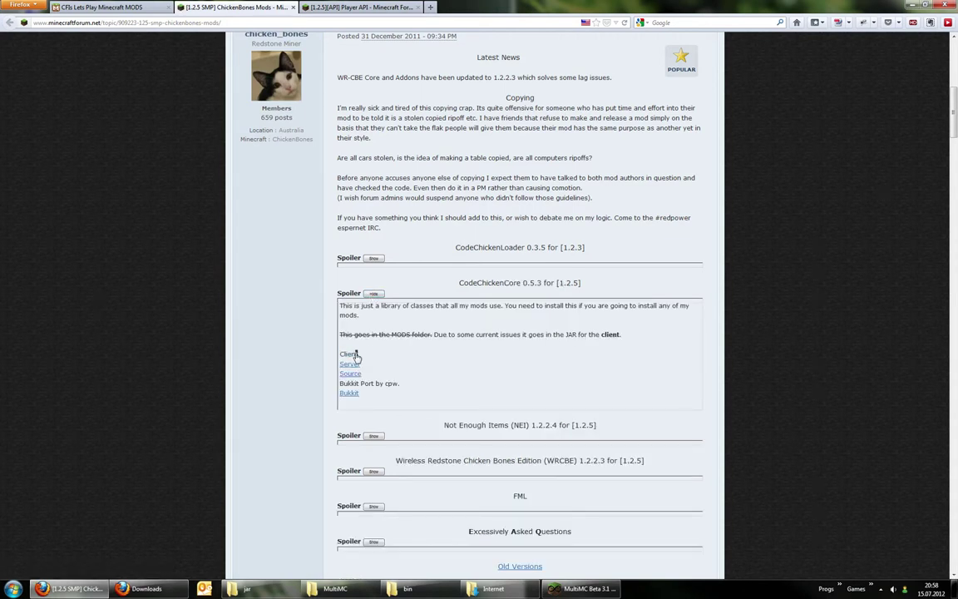
pyautogui.click(373, 294)
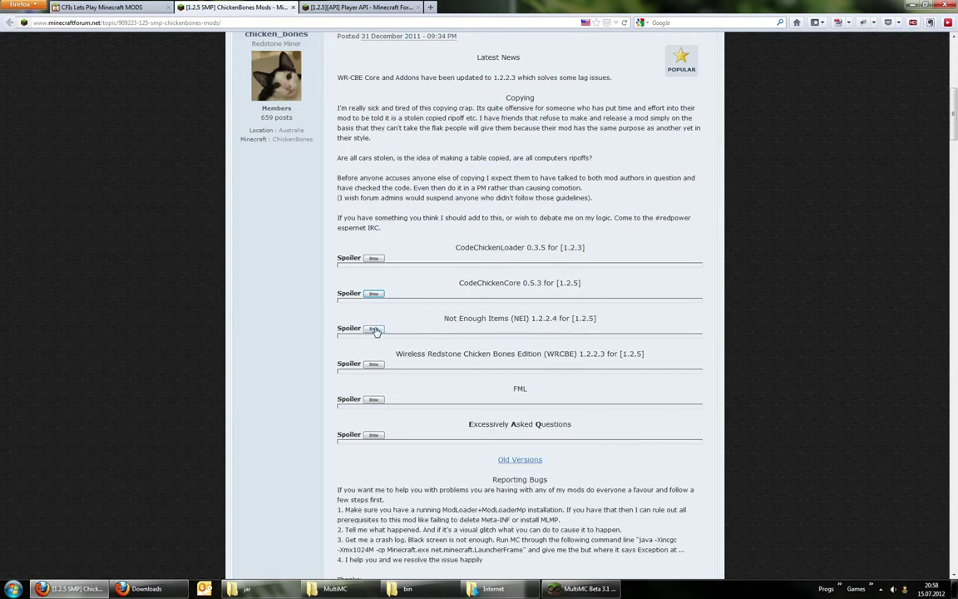
# Expand the Not Enough Items (NEI) 1.2.2.4 section and its Install Instructions + Downloads in the ChickenBones topic.
pyautogui.click(374, 329)
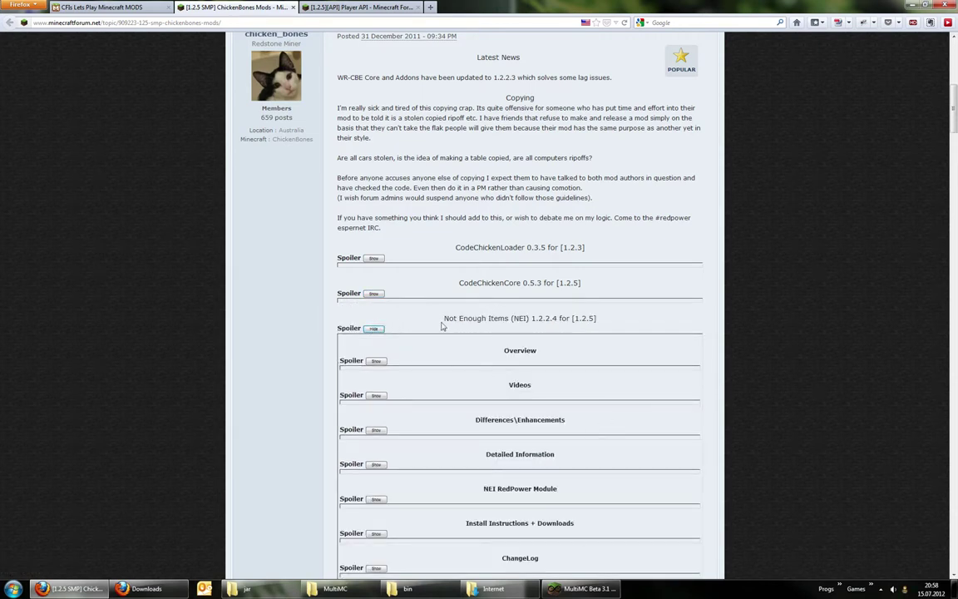
pyautogui.moveTo(444, 319); pyautogui.dragTo(562, 320)
pyautogui.scroll(-1, 579, 404)
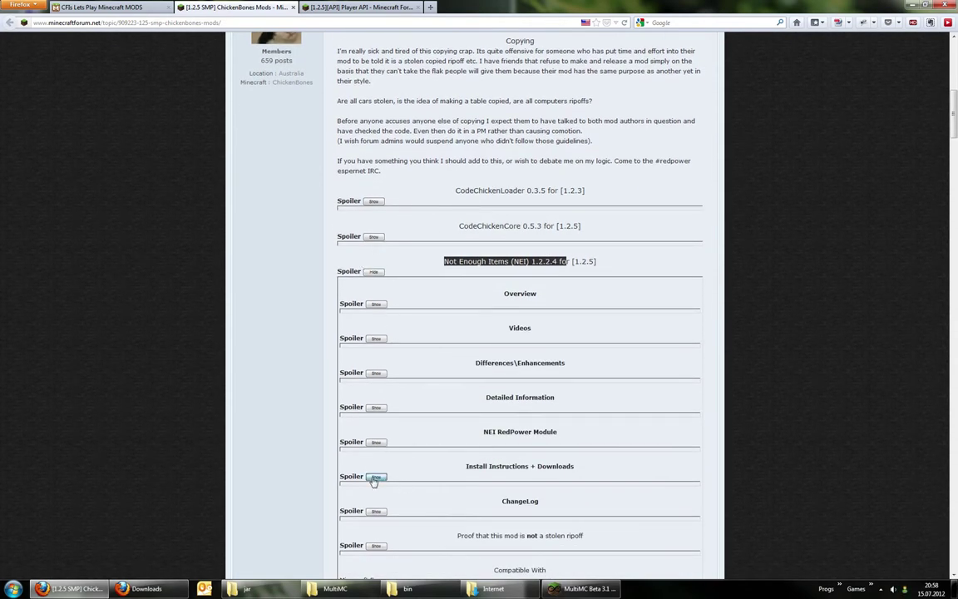
pyautogui.click(376, 476)
pyautogui.scroll(-5, 376, 476)
pyautogui.scroll(-1, 391, 357)
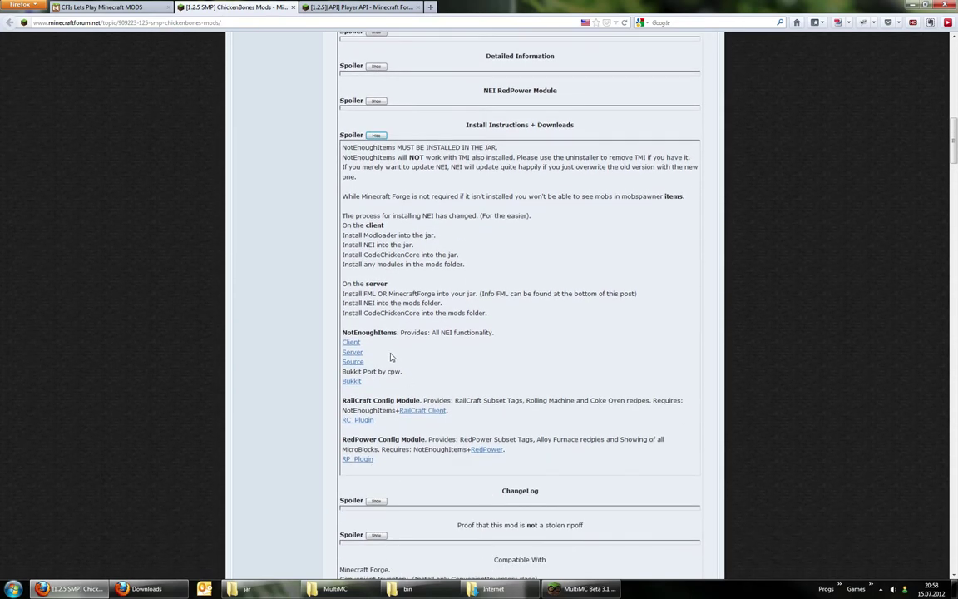
# Locate the NotEnoughItems client, RC_Plugin and RP_Plugin downloads in the NEI install instructions.
pyautogui.moveTo(510, 339); pyautogui.dragTo(348, 347)
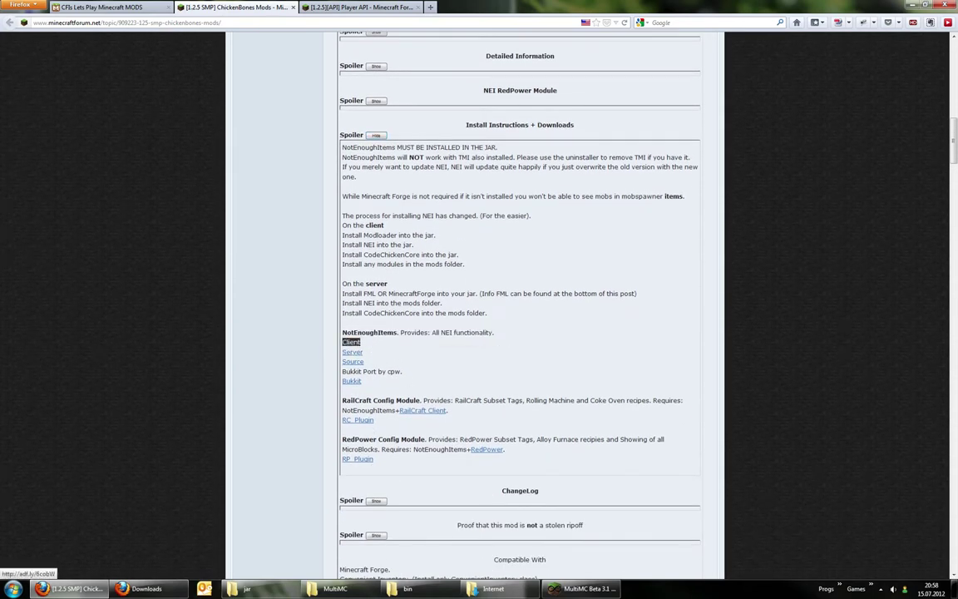
pyautogui.moveTo(375, 420); pyautogui.dragTo(342, 421)
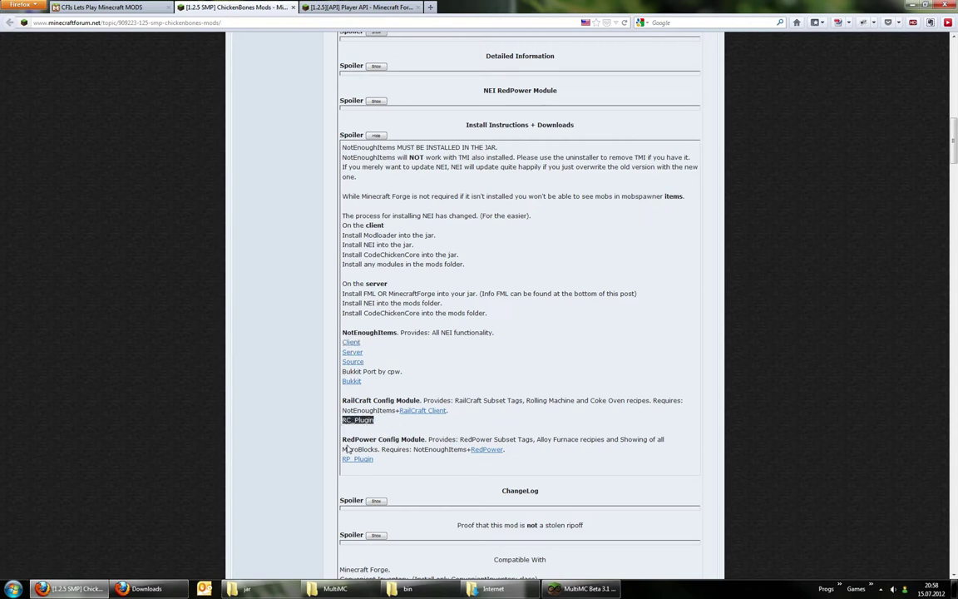
pyautogui.moveTo(375, 459); pyautogui.dragTo(341, 461)
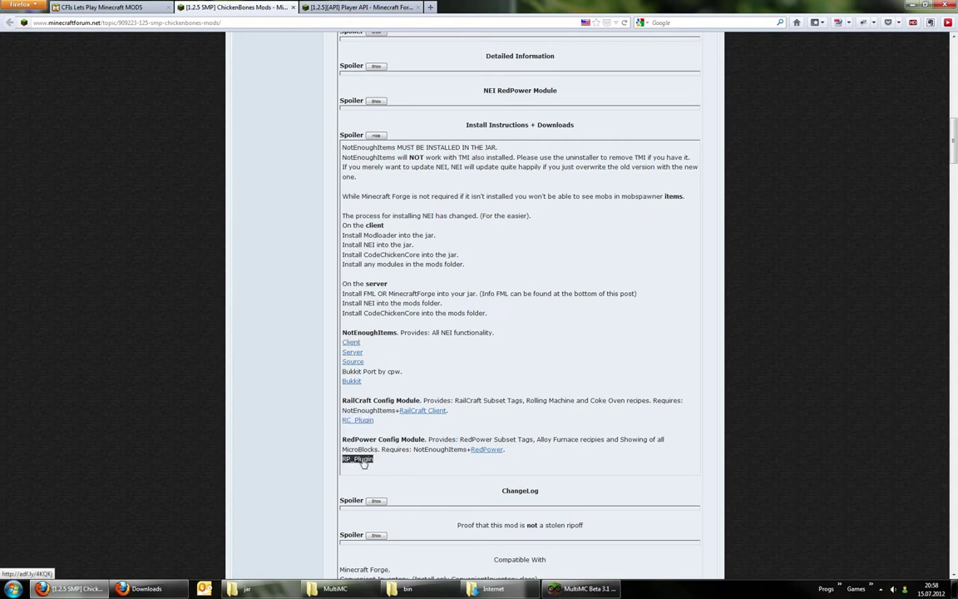
pyautogui.click(378, 425)
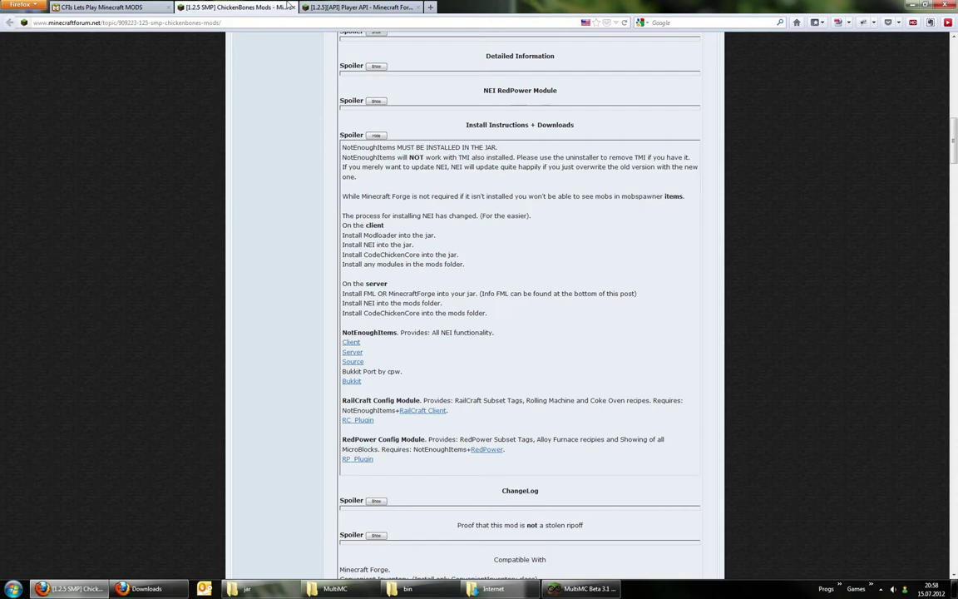
# Close the Player API page and collapse the Not Enough Items section with its install instructions in the ChickenBones topic.
pyautogui.click(330, 6)
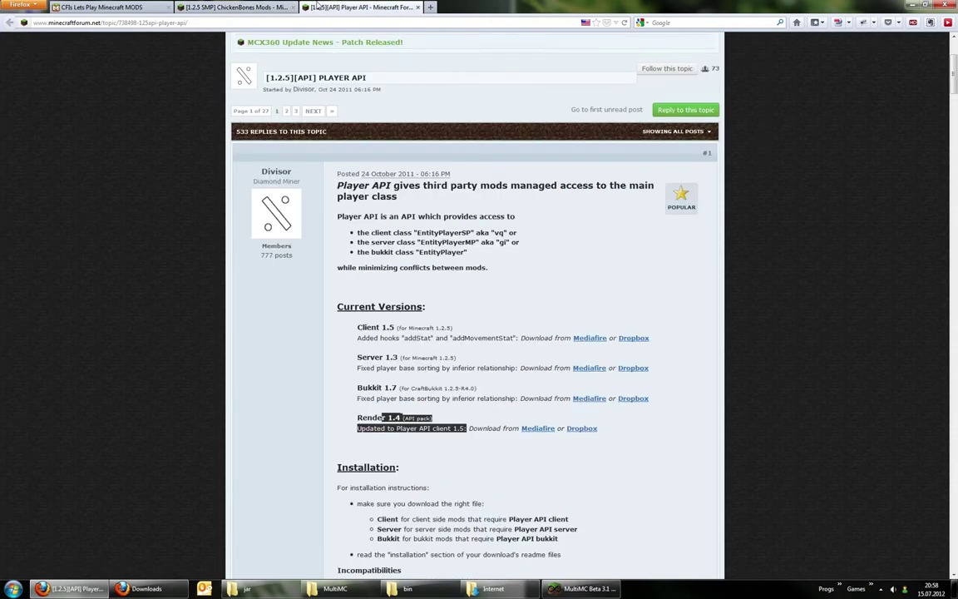
pyautogui.click(419, 7)
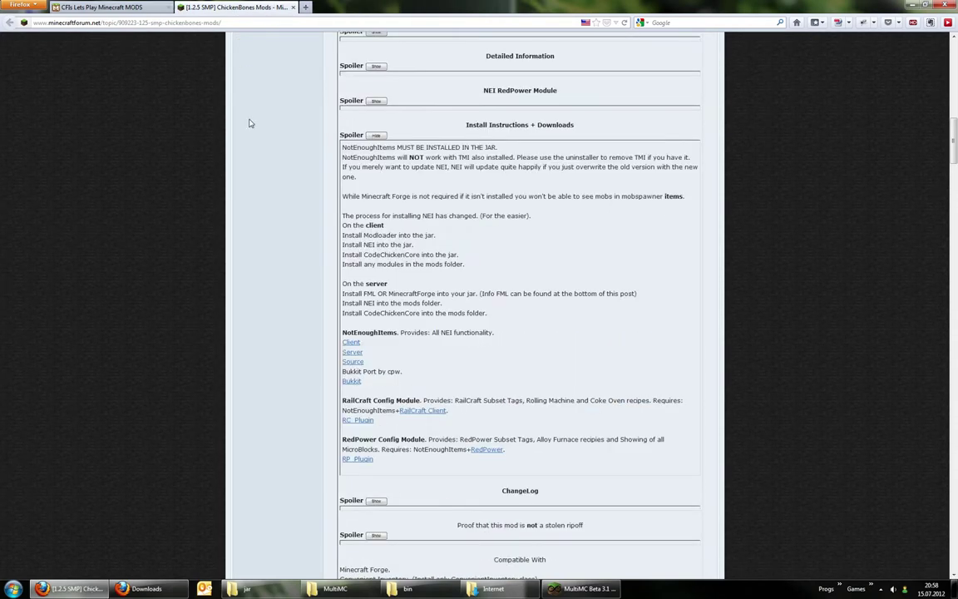
pyautogui.click(383, 136)
pyautogui.scroll(5, 366, 202)
pyautogui.click(372, 158)
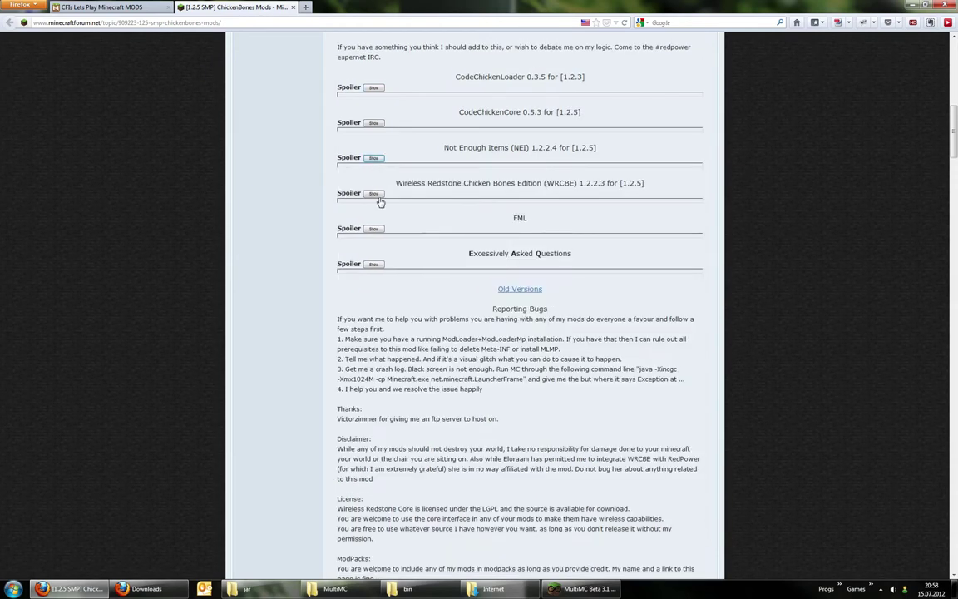
# Expand the Wireless Redstone Chicken Bones Edition (WRCBE) 1.2.2.3 section and its Install Instructions + Downloads.
pyautogui.scroll(-2, 367, 166)
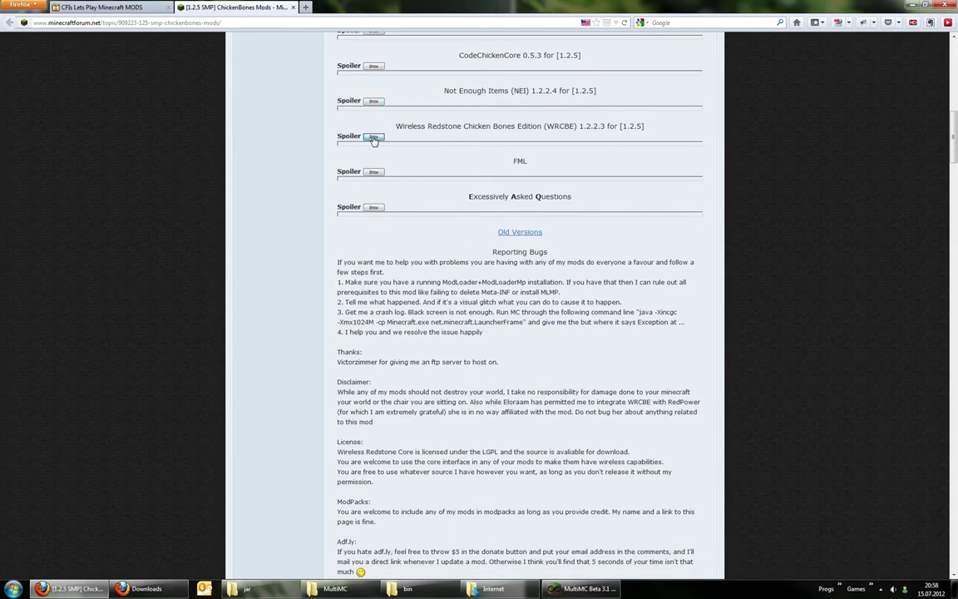
pyautogui.click(374, 138)
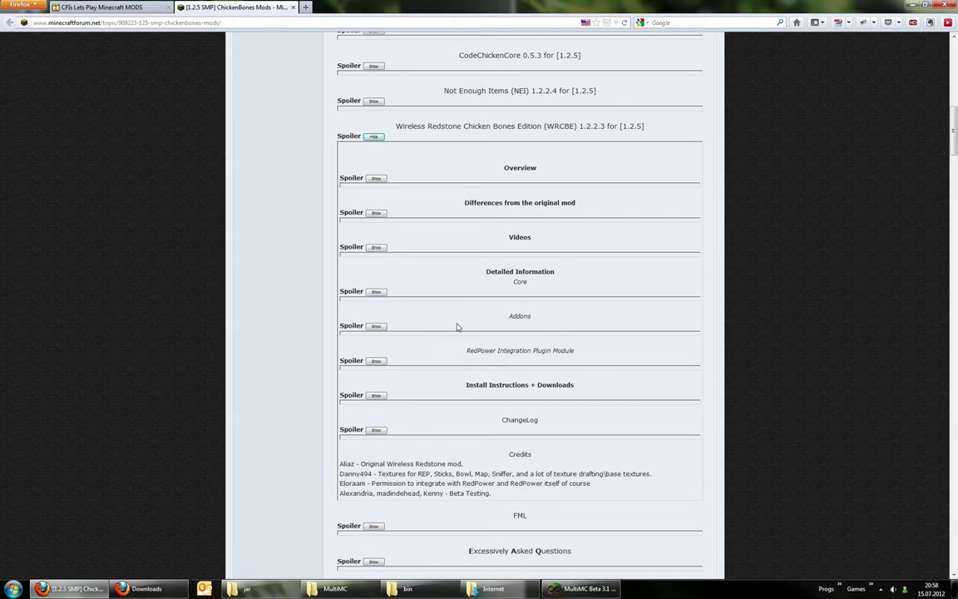
pyautogui.click(375, 395)
pyautogui.scroll(-3, 407, 426)
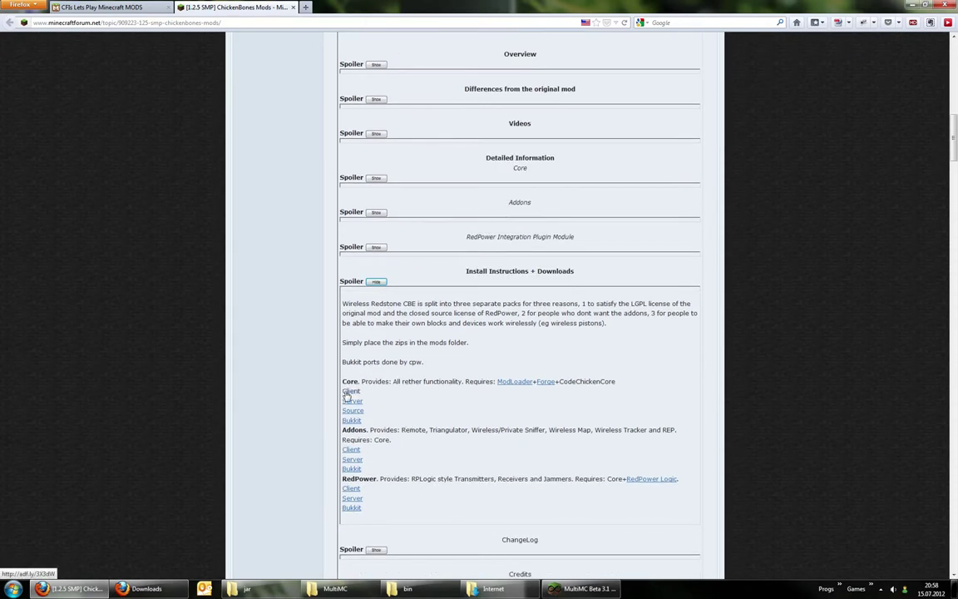
# Read what the WRCBE Addons and RedPower packs provide and locate the RedPower client download.
pyautogui.moveTo(354, 429); pyautogui.dragTo(390, 439)
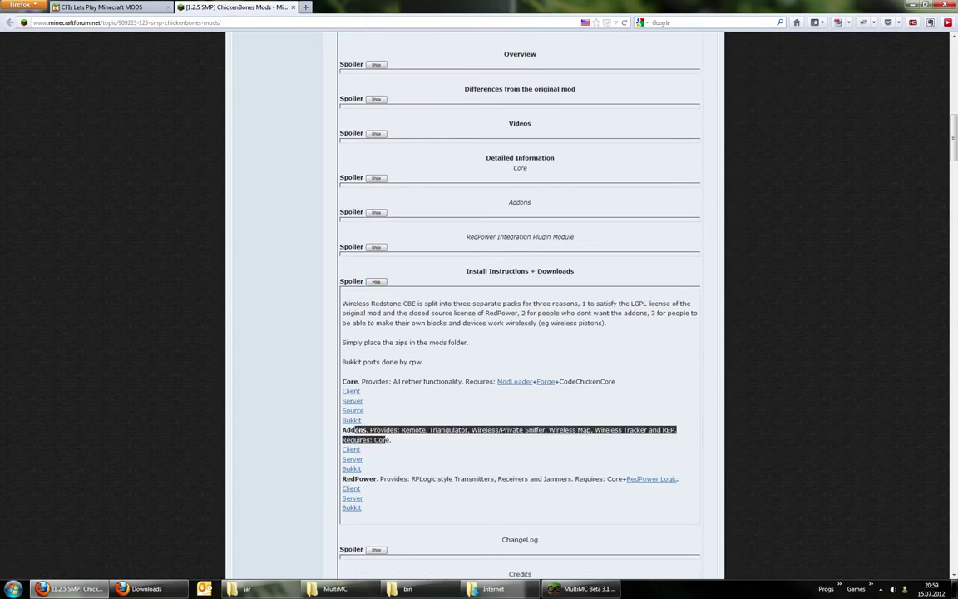
pyautogui.click(409, 449)
pyautogui.tripleClick(414, 429)
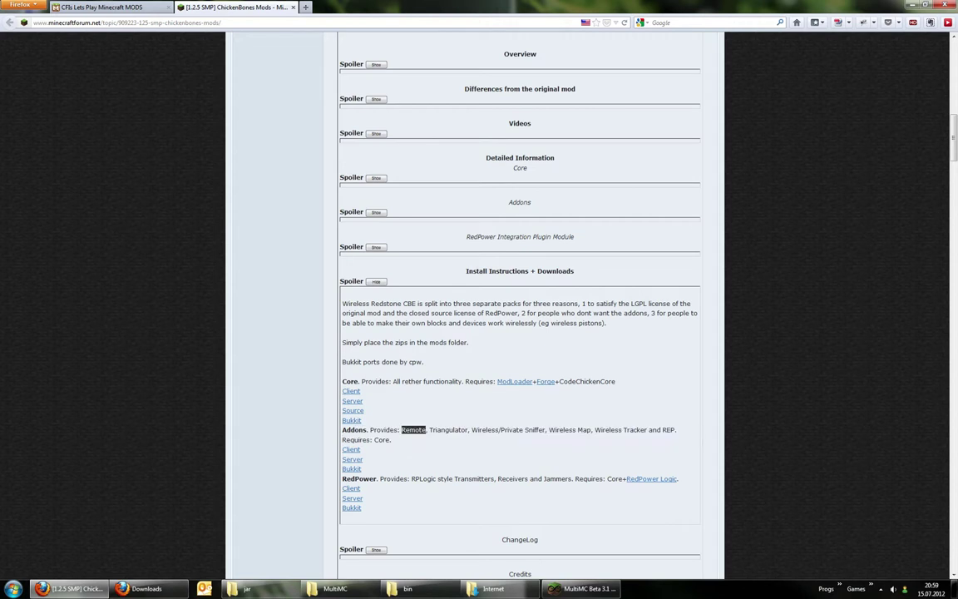
pyautogui.moveTo(491, 429); pyautogui.dragTo(624, 429)
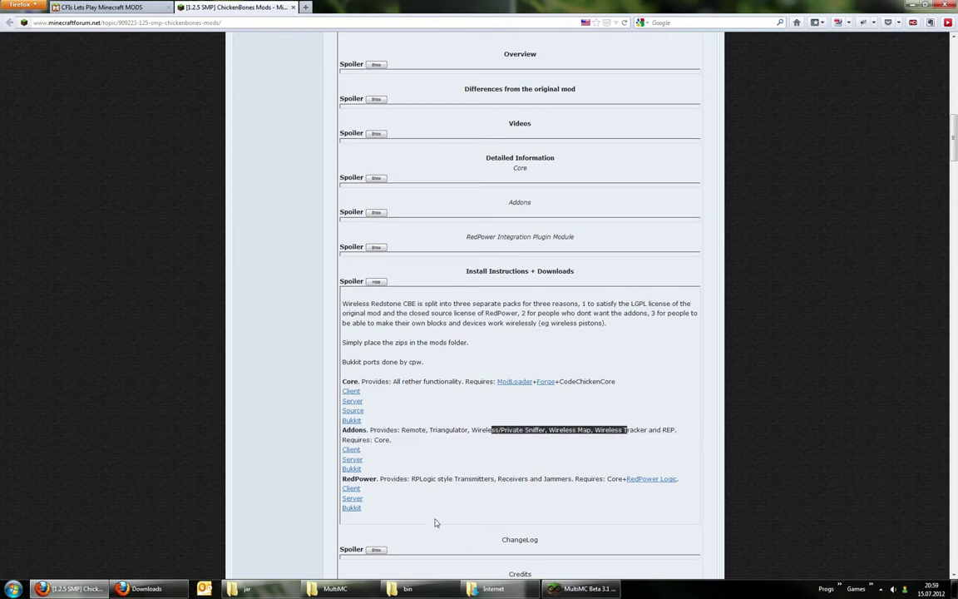
pyautogui.moveTo(394, 479); pyautogui.dragTo(393, 492)
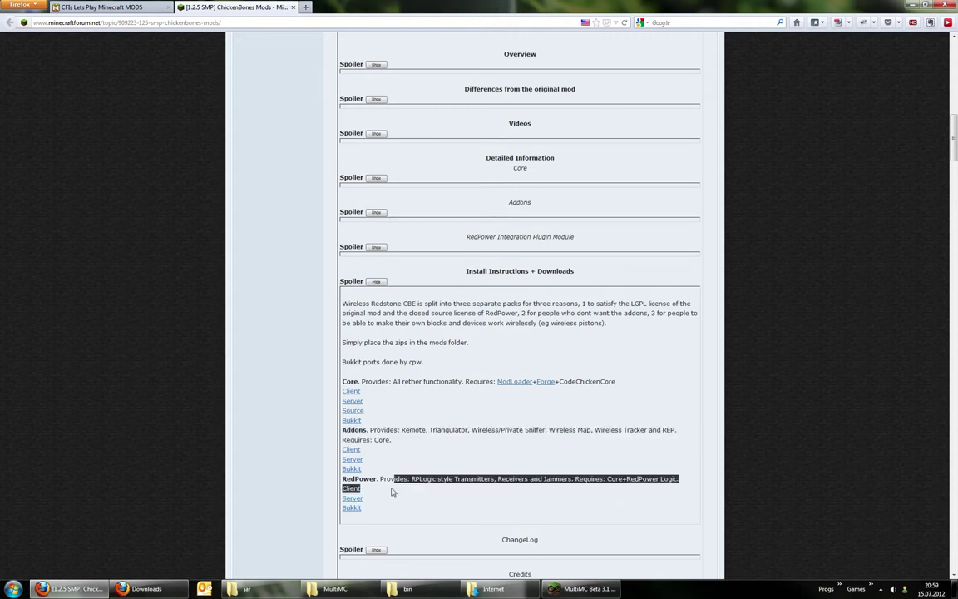
pyautogui.click(404, 490)
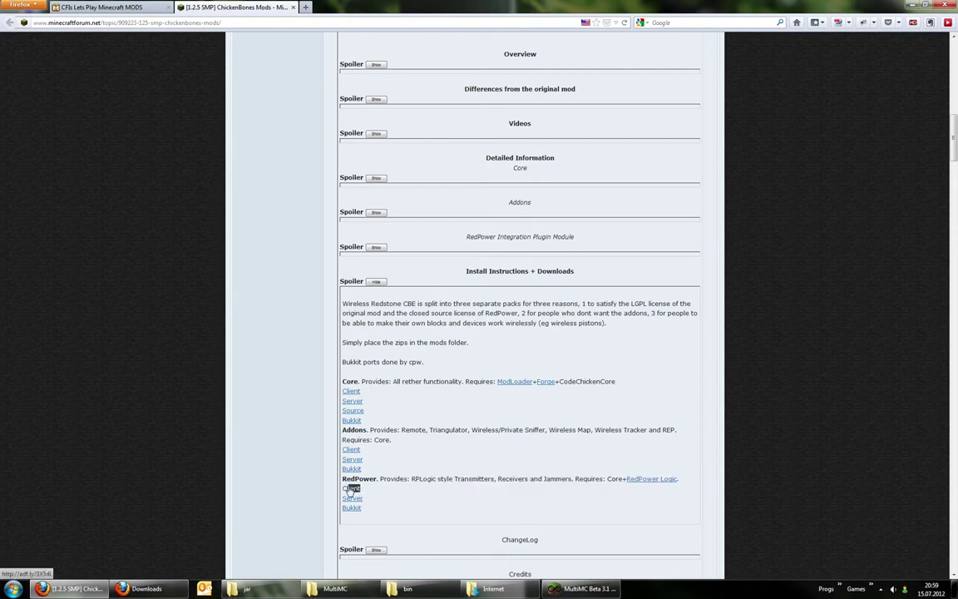
pyautogui.moveTo(390, 492); pyautogui.dragTo(343, 480)
pyautogui.moveTo(472, 479); pyautogui.dragTo(342, 480)
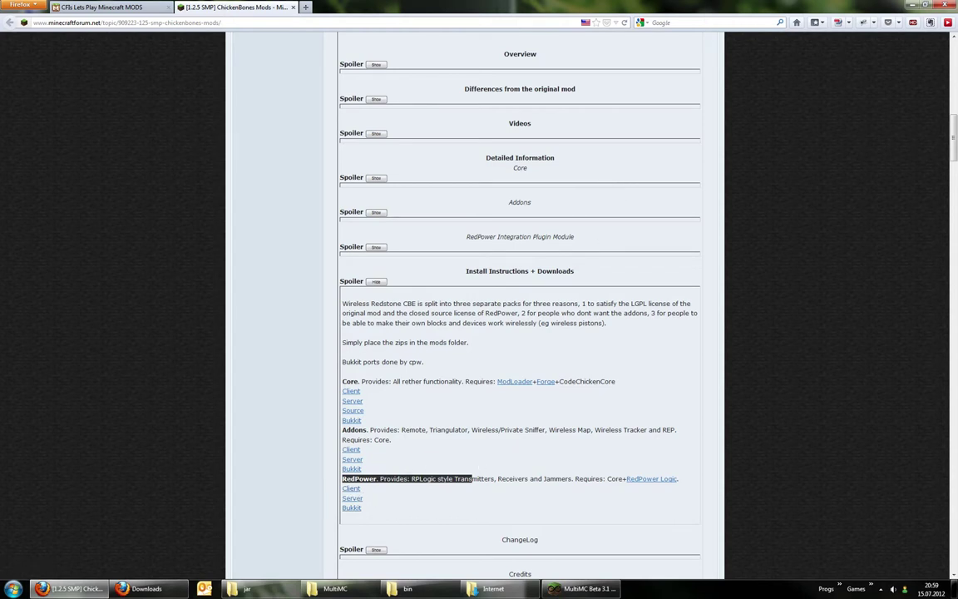
# Collapse the WRCBE section and expand the Not Enough Items (NEI) section again.
pyautogui.scroll(3, 424, 396)
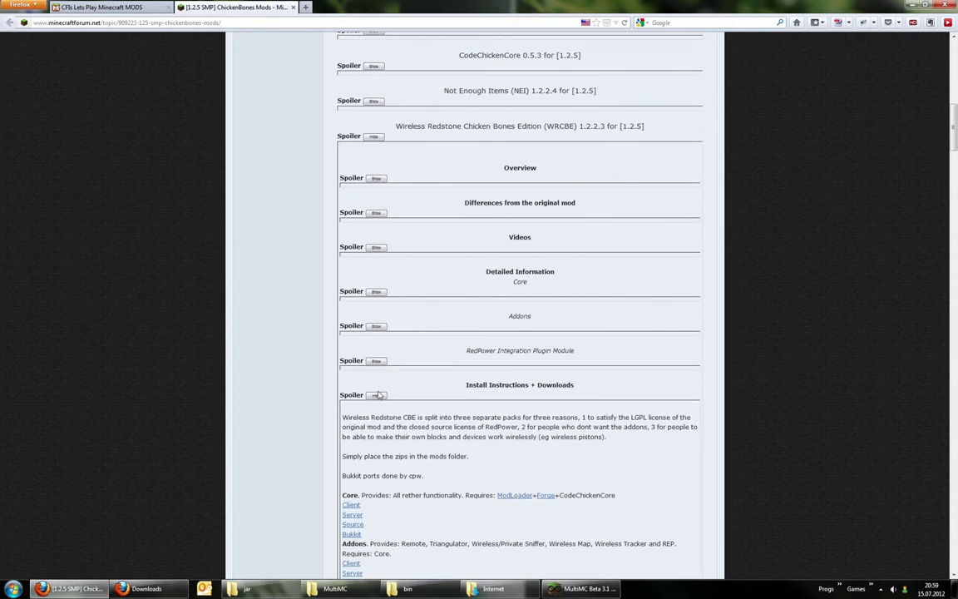
pyautogui.scroll(10, 378, 396)
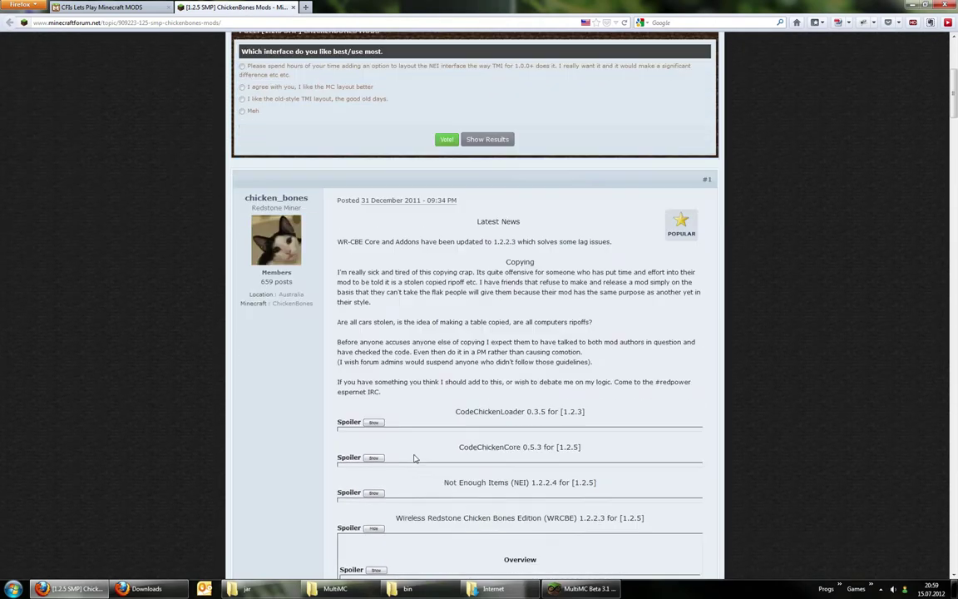
pyautogui.scroll(-3, 416, 428)
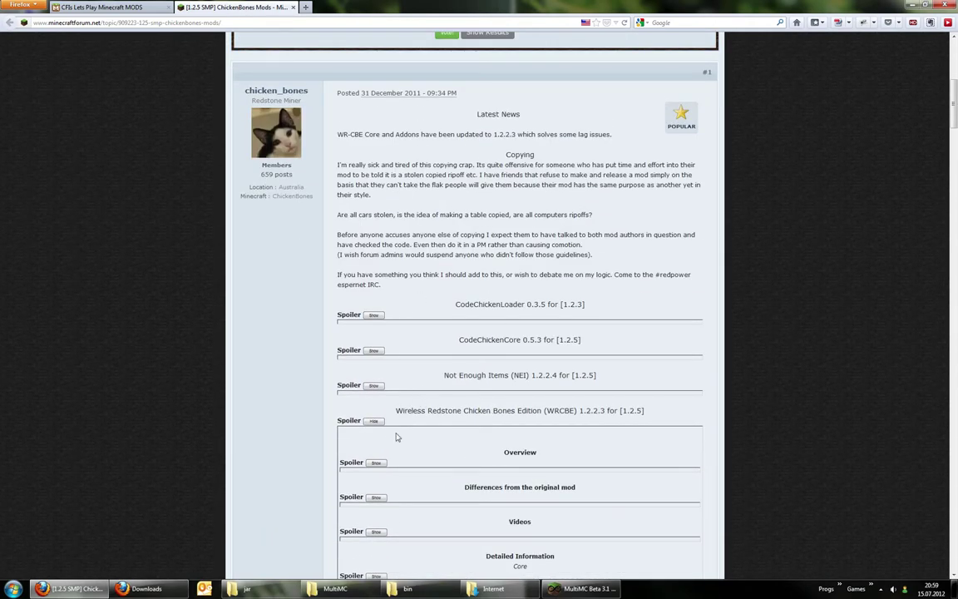
pyautogui.click(373, 421)
pyautogui.click(373, 386)
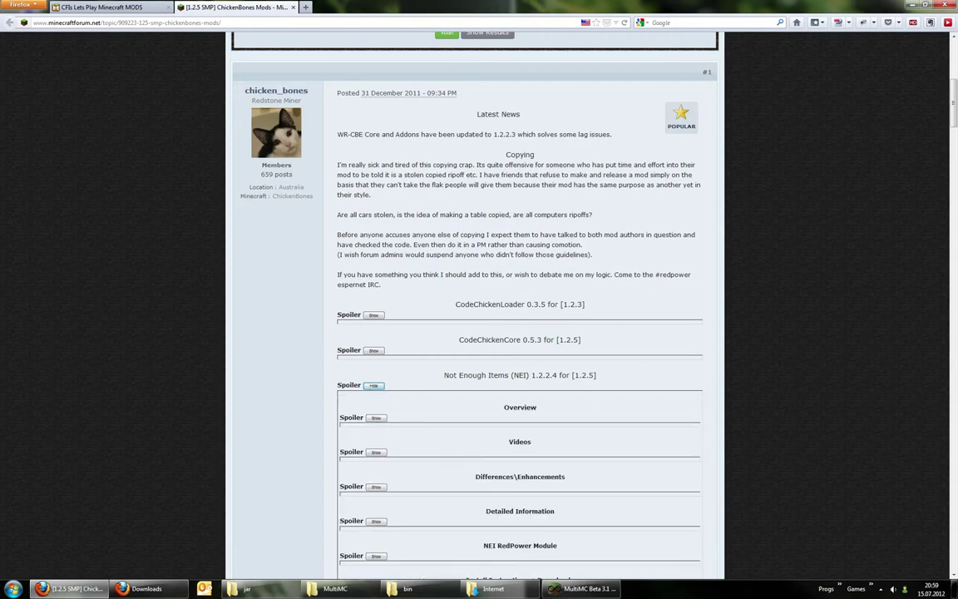
# Add CodeChickenCore-Client 0.5.3.zip and NotEnoughItems-Client 1.2.2.4.zip below Player API render in the minecraft.jar mods.
pyautogui.click(582, 588)
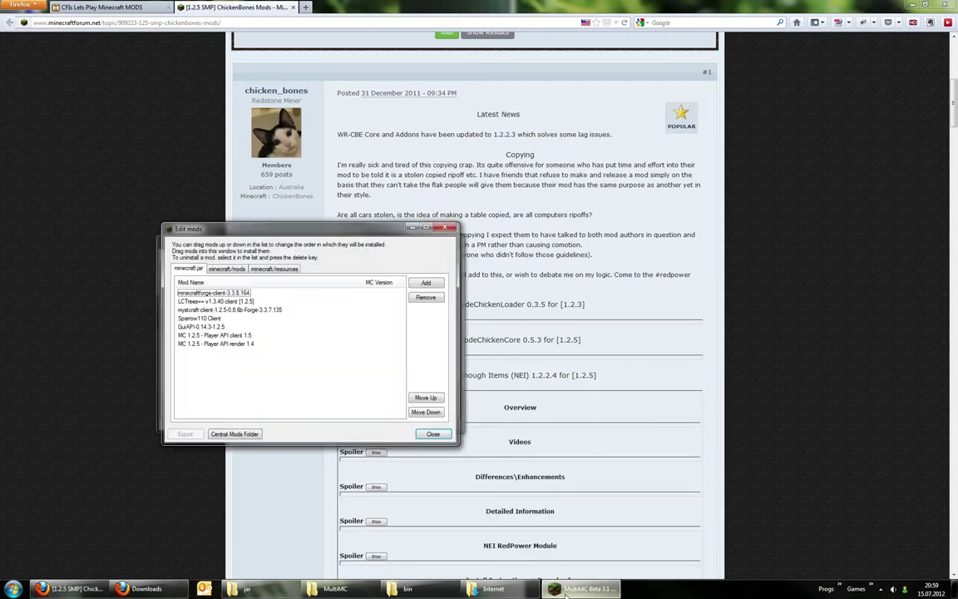
pyautogui.click(249, 588)
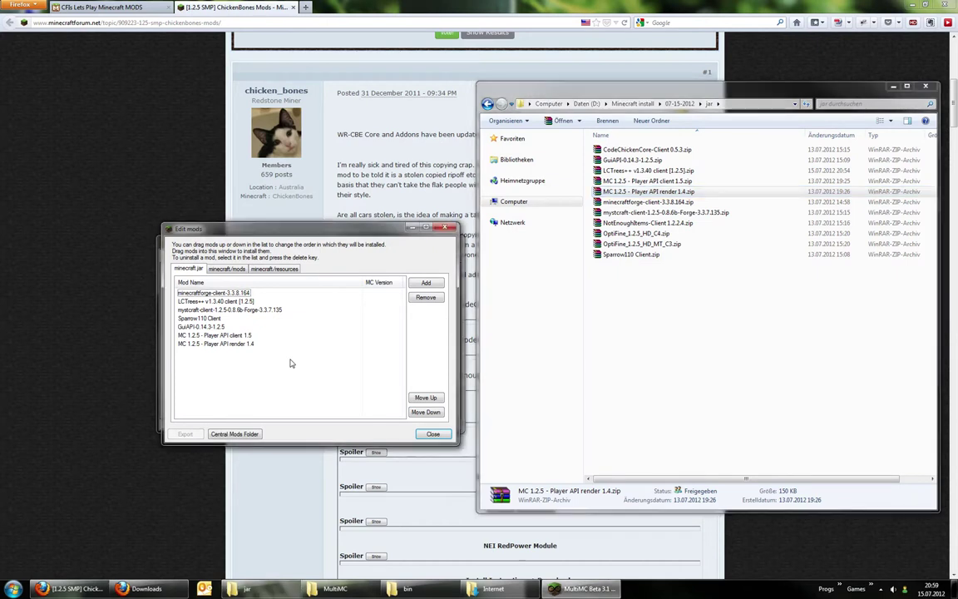
pyautogui.click(618, 327)
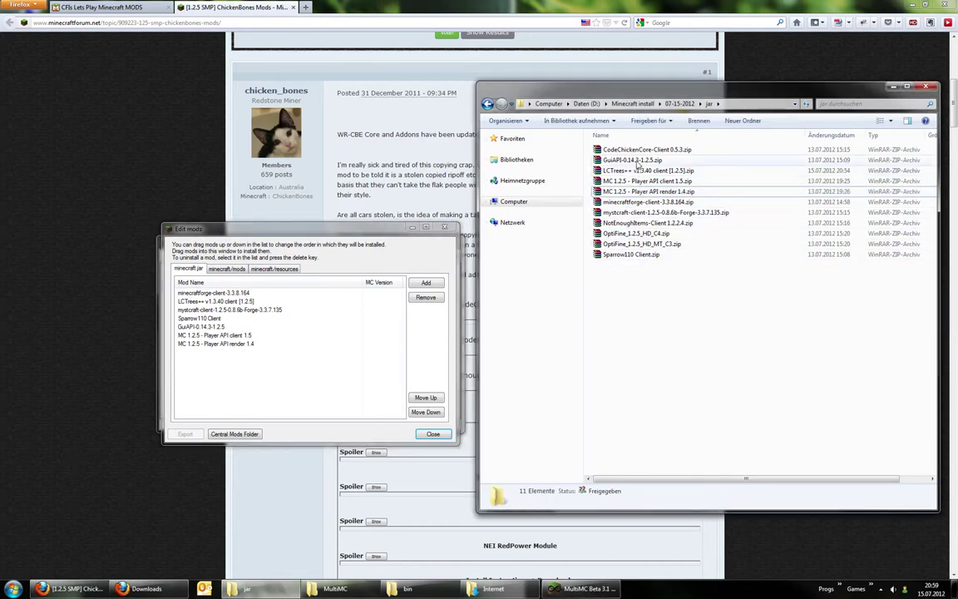
pyautogui.moveTo(647, 150); pyautogui.dragTo(317, 373)
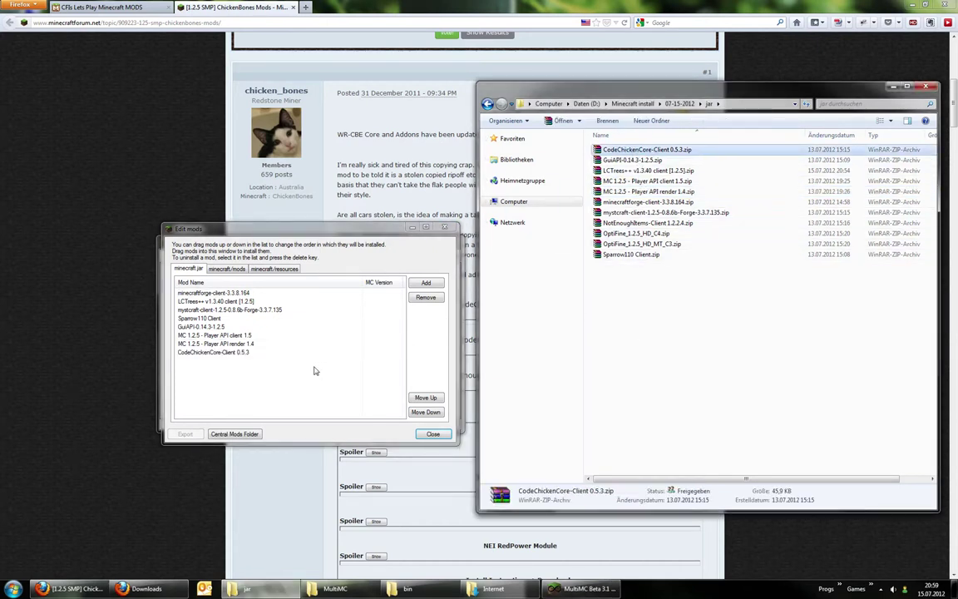
pyautogui.click(690, 223)
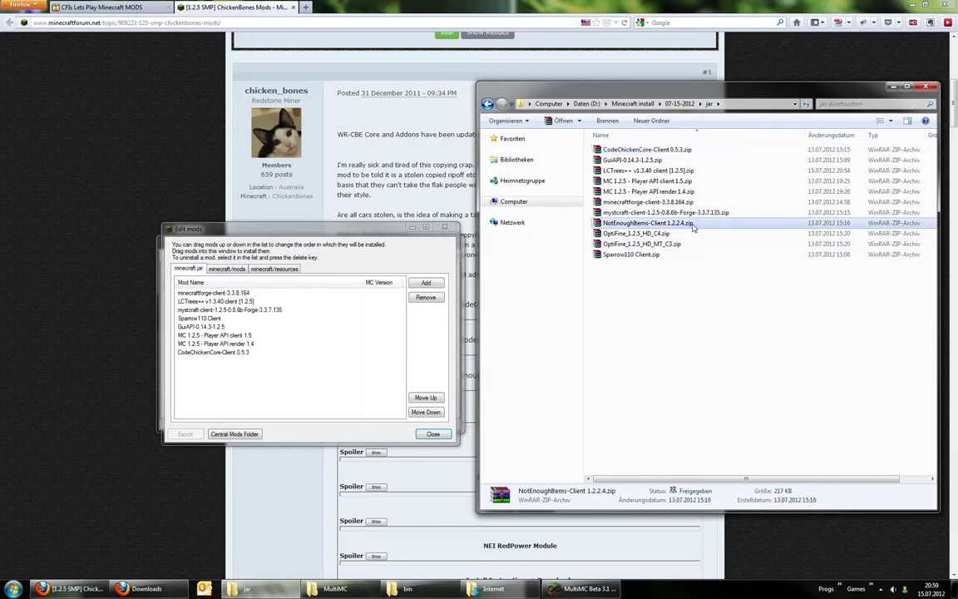
pyautogui.moveTo(277, 445); pyautogui.dragTo(326, 399)
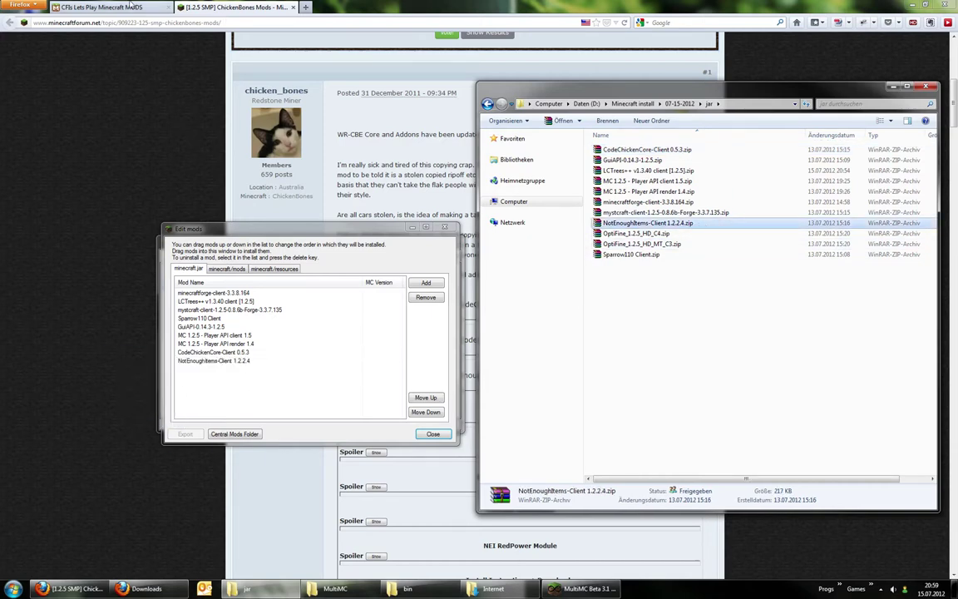
# Return to the mod list thread and check the notes on NEI-Patch and Crafting Table III.
pyautogui.click(100, 7)
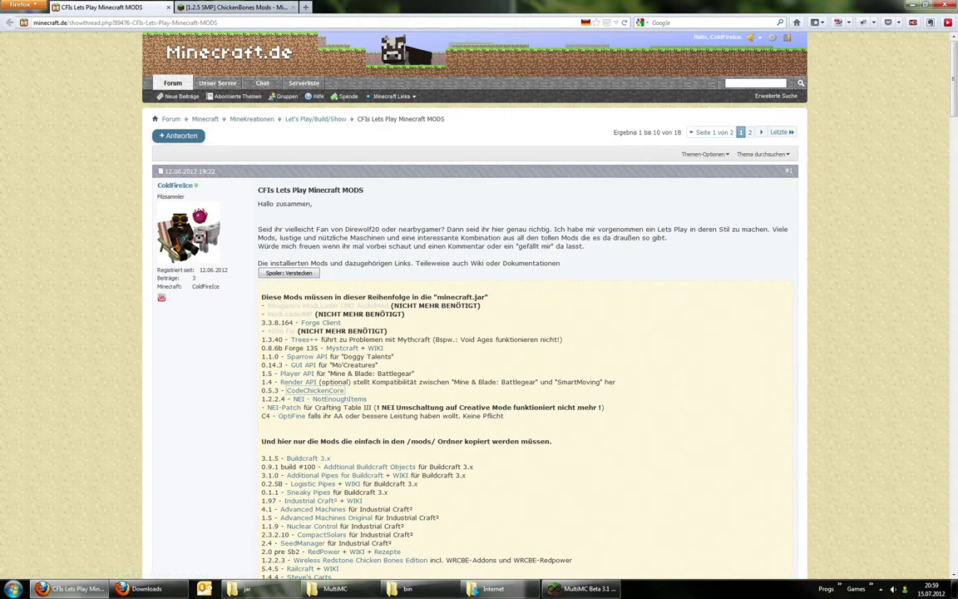
pyautogui.moveTo(315, 407); pyautogui.dragTo(374, 407)
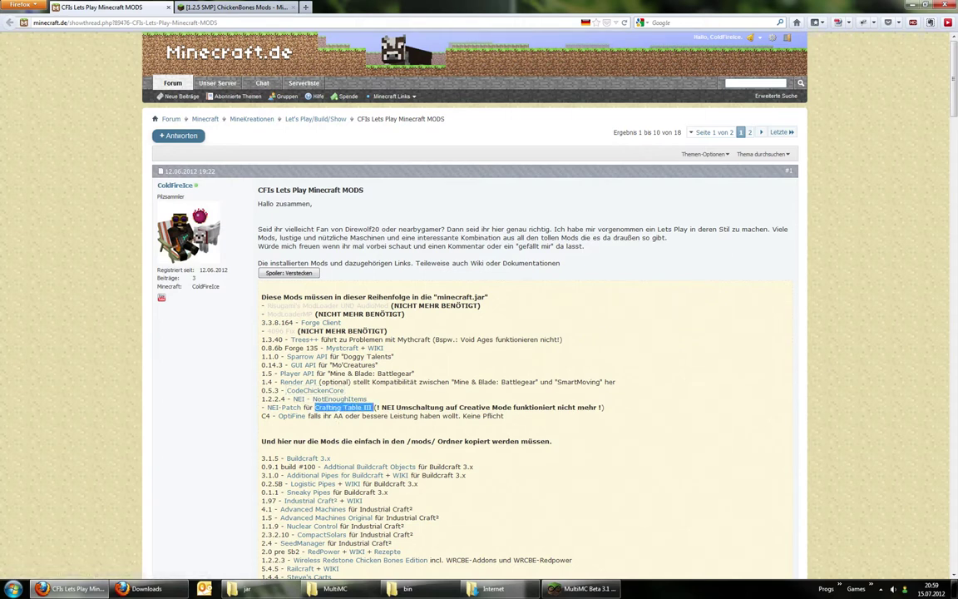
pyautogui.scroll(-8, 374, 407)
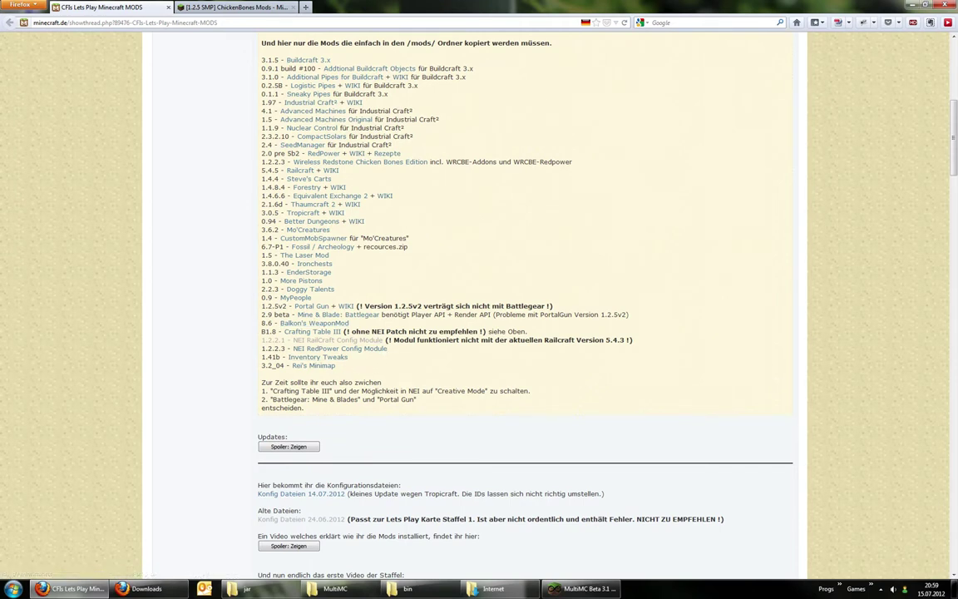
pyautogui.moveTo(262, 331); pyautogui.dragTo(507, 332)
pyautogui.click(557, 328)
pyautogui.tripleClick(557, 328)
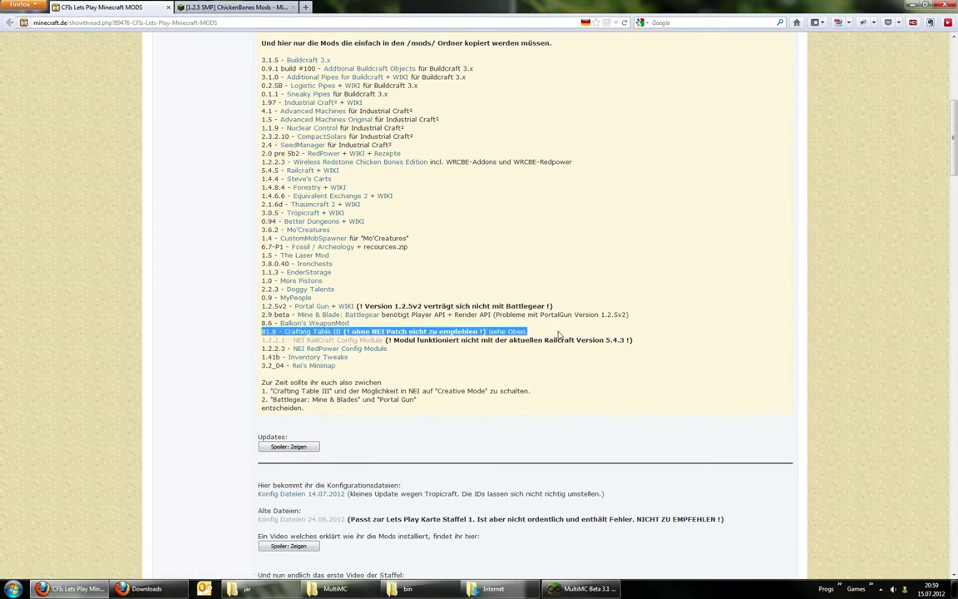
# Open the Crafting Table III topic from the mods folder list in a new tab and view its description.
pyautogui.middleClick(304, 330)
pyautogui.hotkey('ctrl', 'Tab')
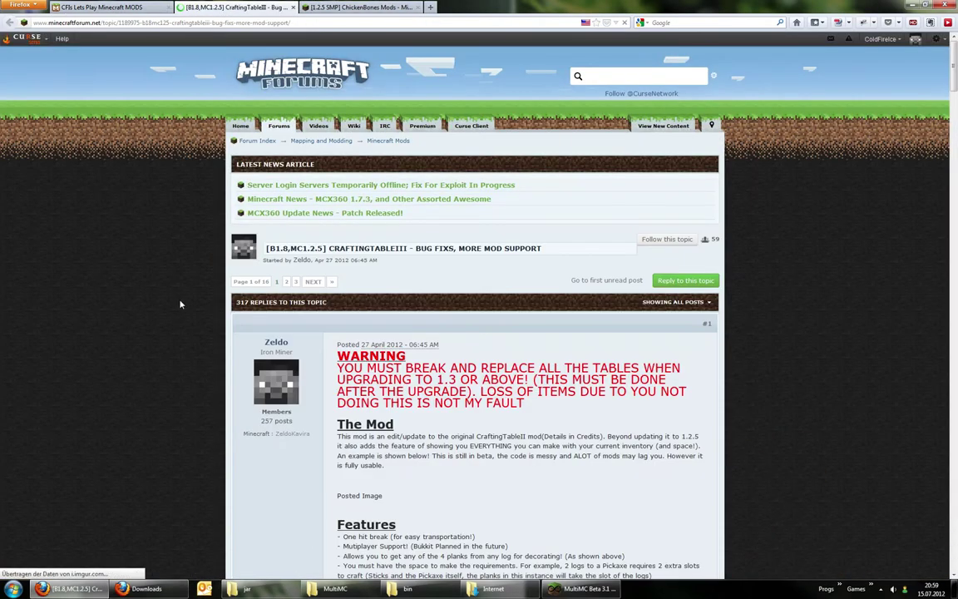
pyautogui.scroll(-5, 190, 327)
pyautogui.scroll(1, 187, 329)
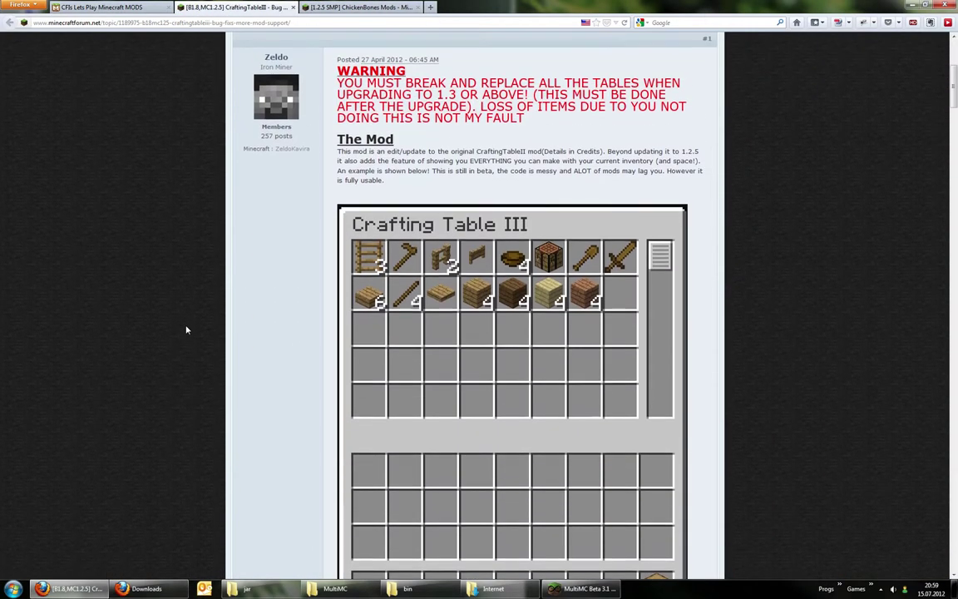
# Check the NotEnoughItems Patch note in the Crafting Table III B1.8 downloads and the NEI-Patch warning in the mod list thread.
pyautogui.scroll(-10, 257, 404)
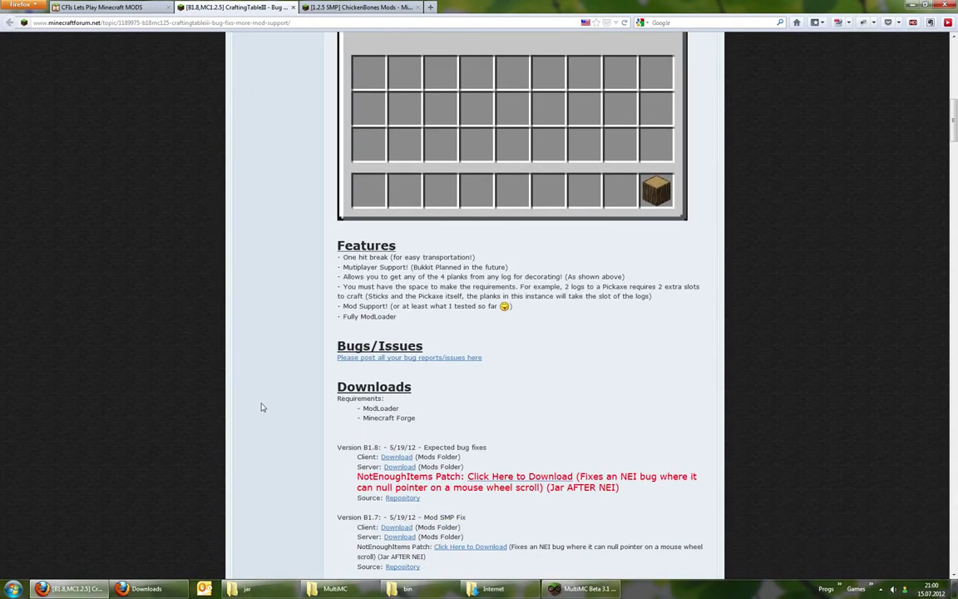
pyautogui.moveTo(632, 379); pyautogui.dragTo(339, 369)
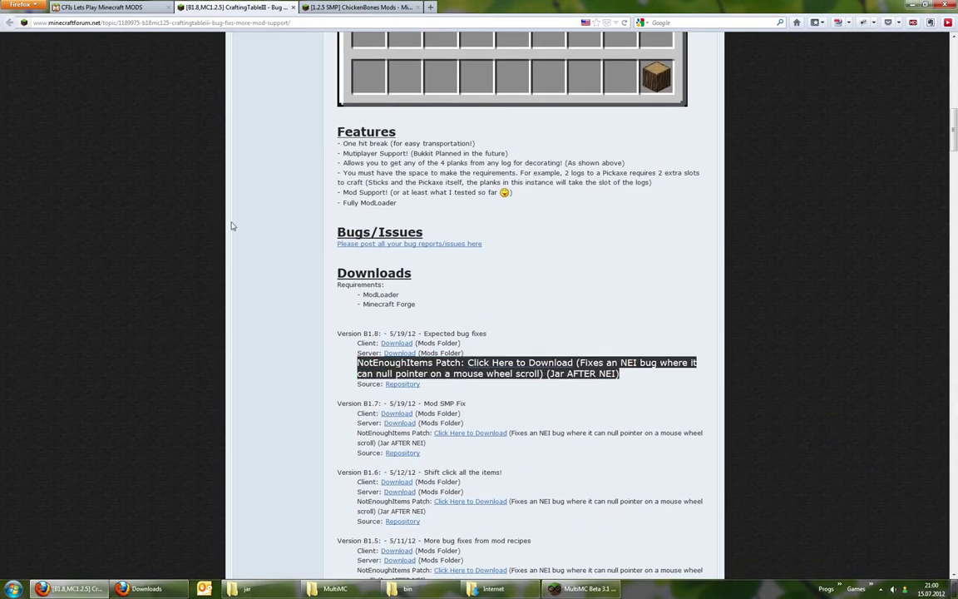
pyautogui.click(100, 6)
pyautogui.scroll(10, 207, 309)
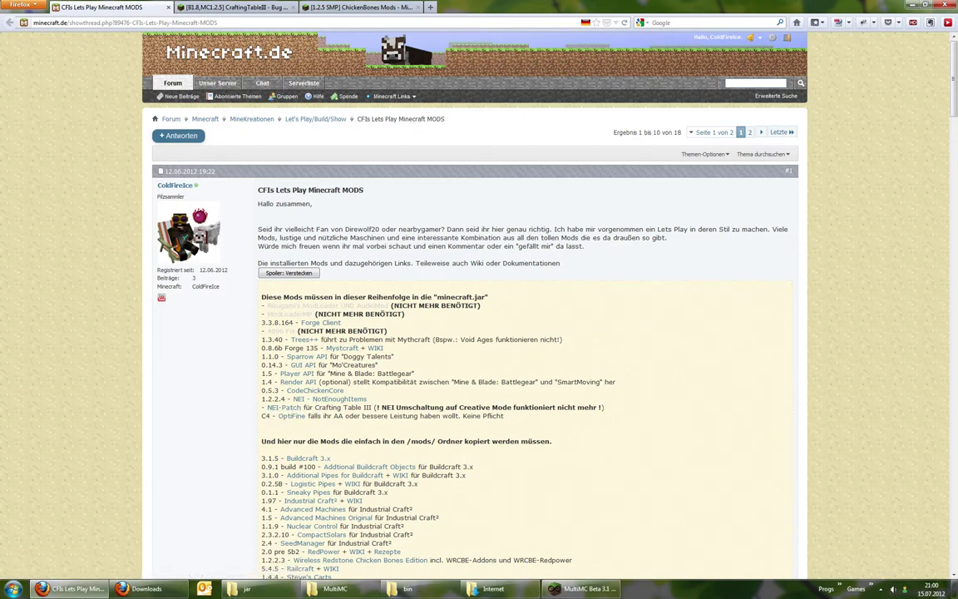
pyautogui.moveTo(358, 407)
pyautogui.mouseDown()
pyautogui.moveTo(636, 408)
pyautogui.moveTo(375, 407)
pyautogui.mouseUp()
pyautogui.click(641, 407)
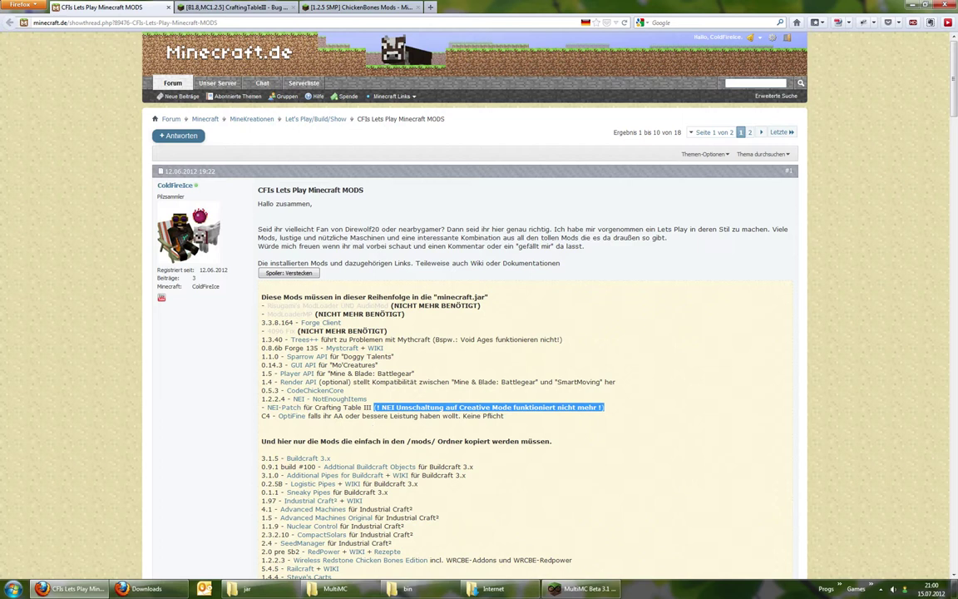
pyautogui.click(374, 408)
pyautogui.moveTo(374, 407)
pyautogui.mouseDown()
pyautogui.moveTo(635, 402)
pyautogui.moveTo(627, 416)
pyautogui.moveTo(375, 407)
pyautogui.mouseUp()
pyautogui.moveTo(320, 408); pyautogui.dragTo(246, 410)
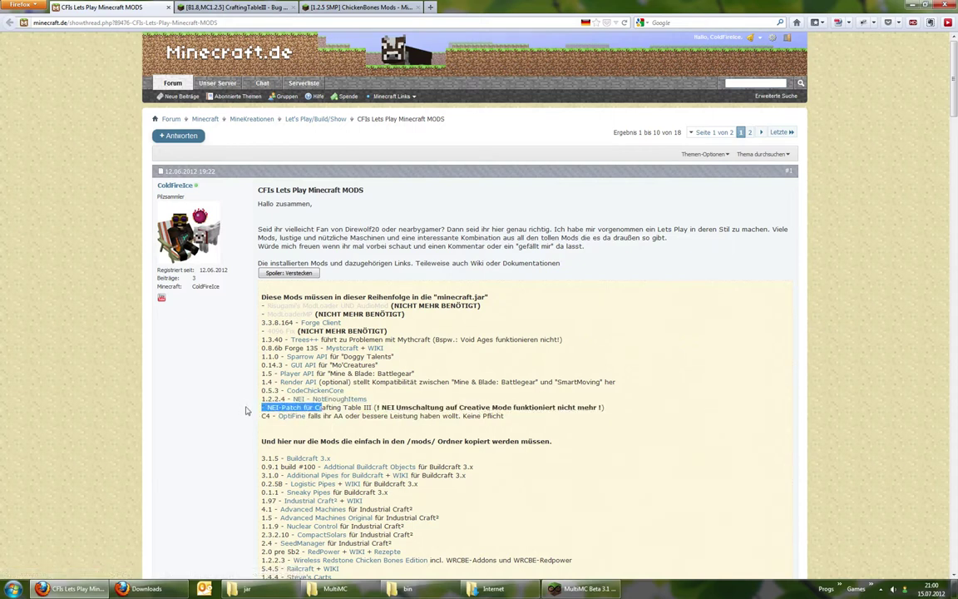
pyautogui.moveTo(364, 408); pyautogui.dragTo(336, 407)
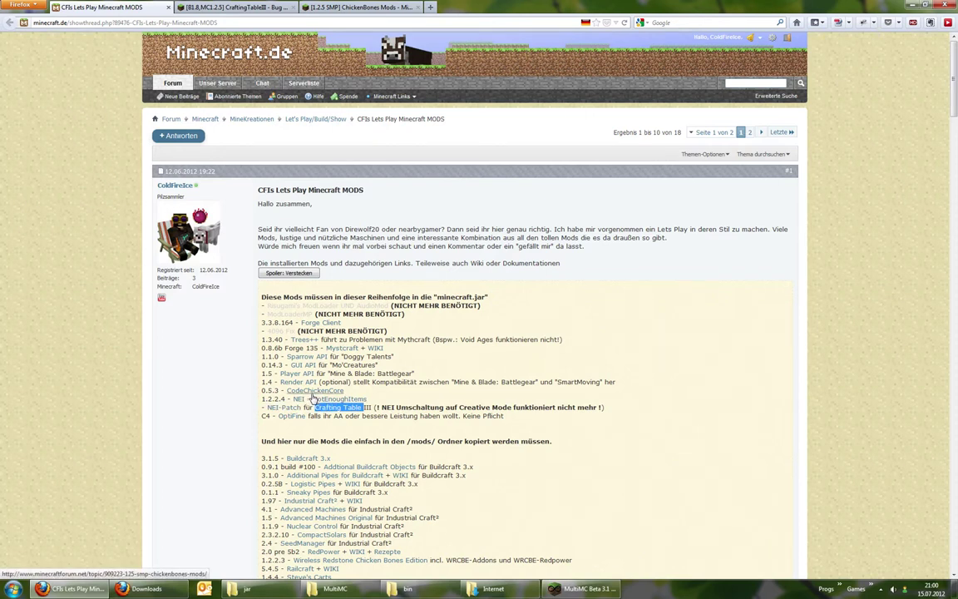
# Review the thread's advice on choosing between Crafting Table III and NEI Creative Mode, and between Battlegear and Portal Gun.
pyautogui.scroll(-10, 573, 551)
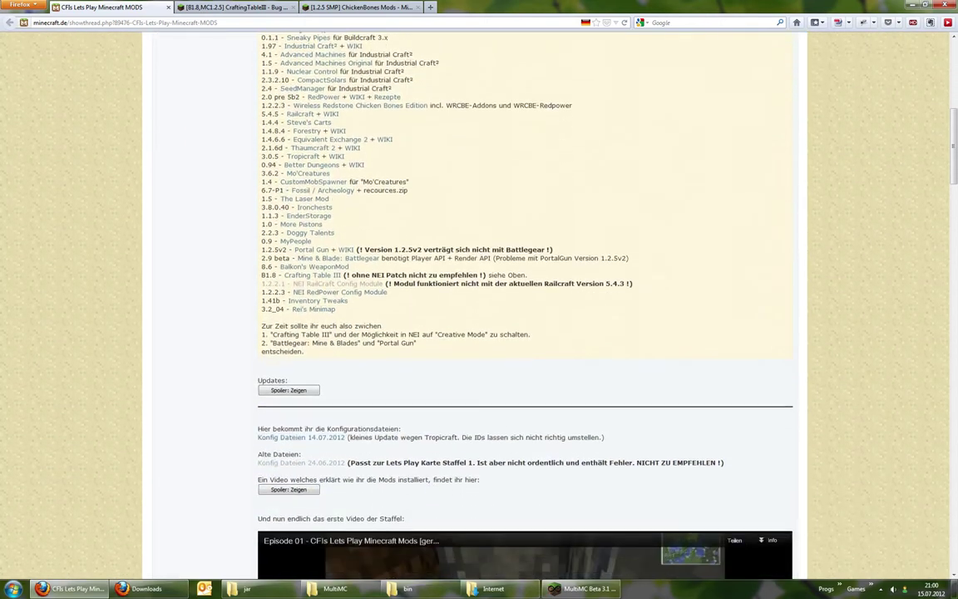
pyautogui.moveTo(312, 357); pyautogui.dragTo(555, 333)
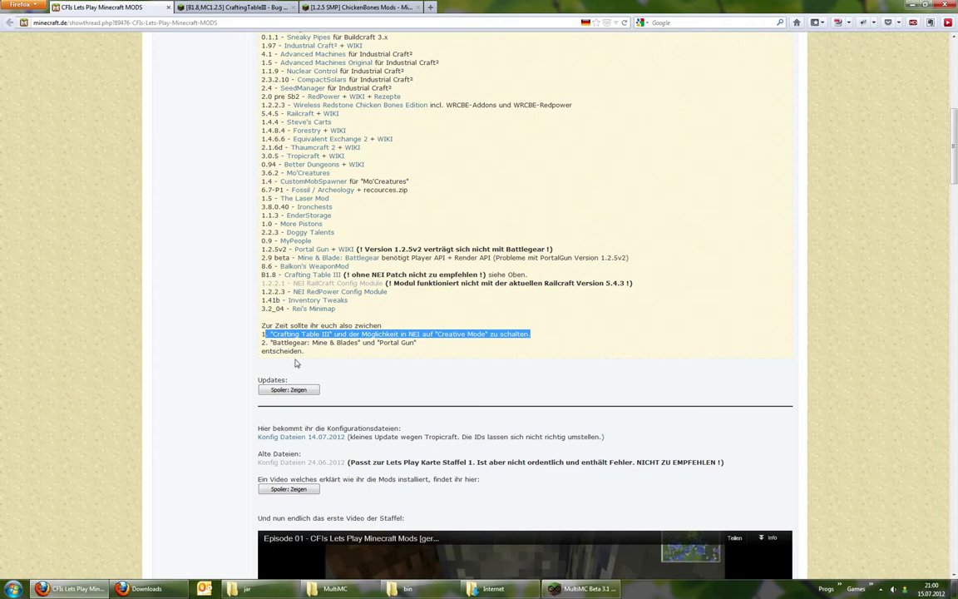
pyautogui.moveTo(270, 341)
pyautogui.mouseDown()
pyautogui.moveTo(427, 333)
pyautogui.moveTo(271, 342)
pyautogui.mouseUp()
pyautogui.click(433, 349)
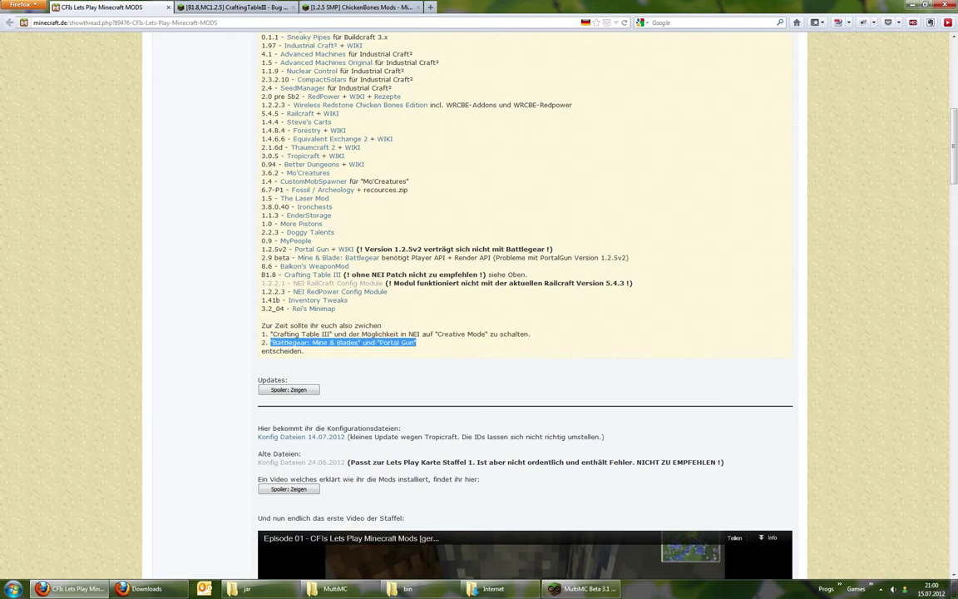
pyautogui.scroll(5, 184, 369)
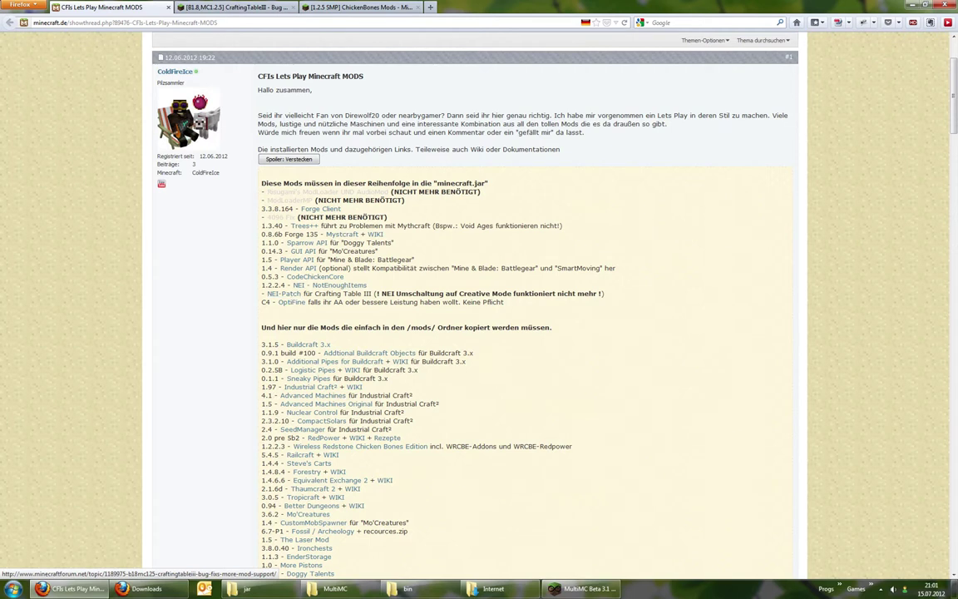
pyautogui.moveTo(314, 293); pyautogui.dragTo(372, 293)
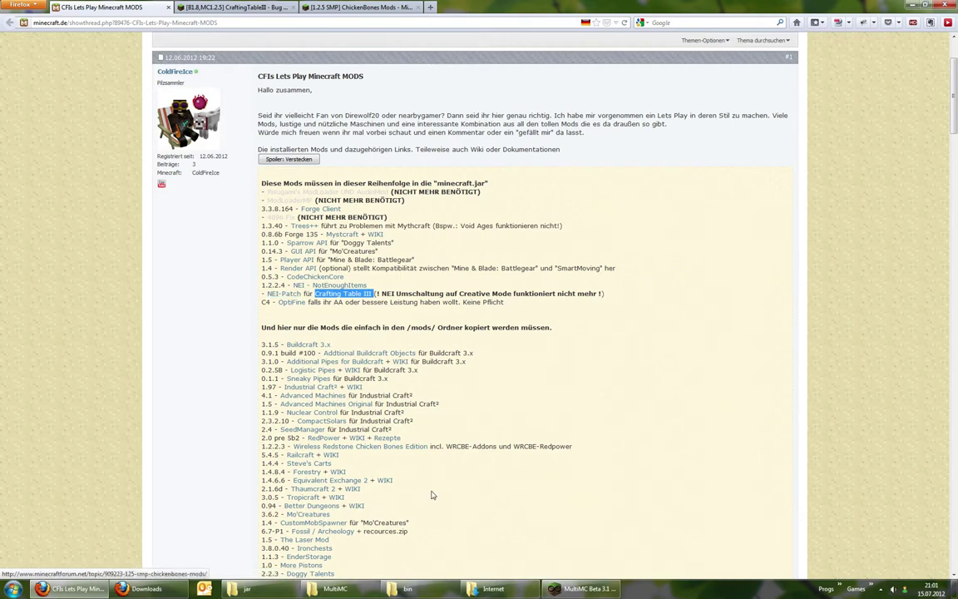
# Open the thread's NEI-Patch link in a new tab and go to the Downloads section of that topic.
pyautogui.click(573, 589)
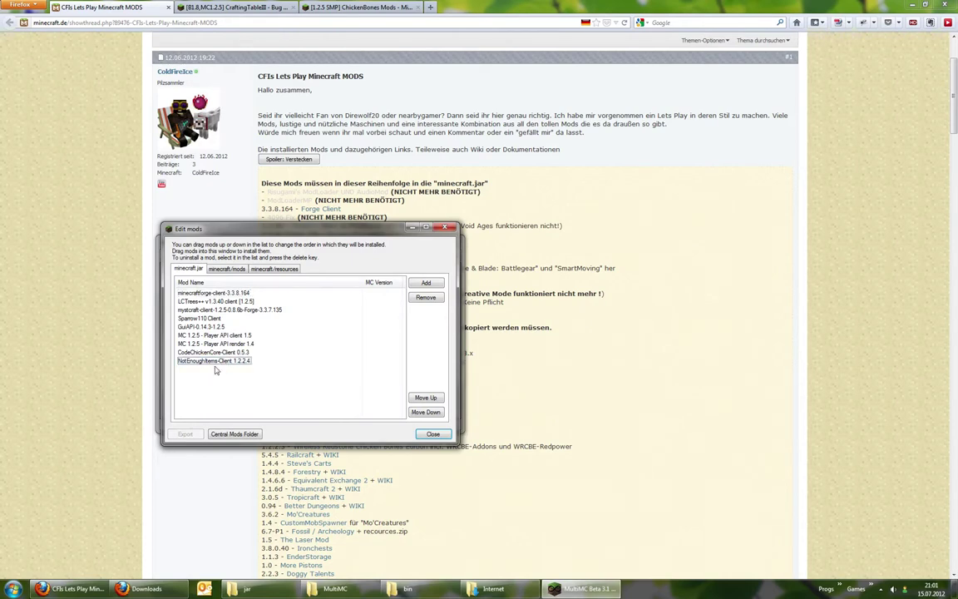
pyautogui.hotkey('alt', 'Tab')
pyautogui.middleClick(288, 295)
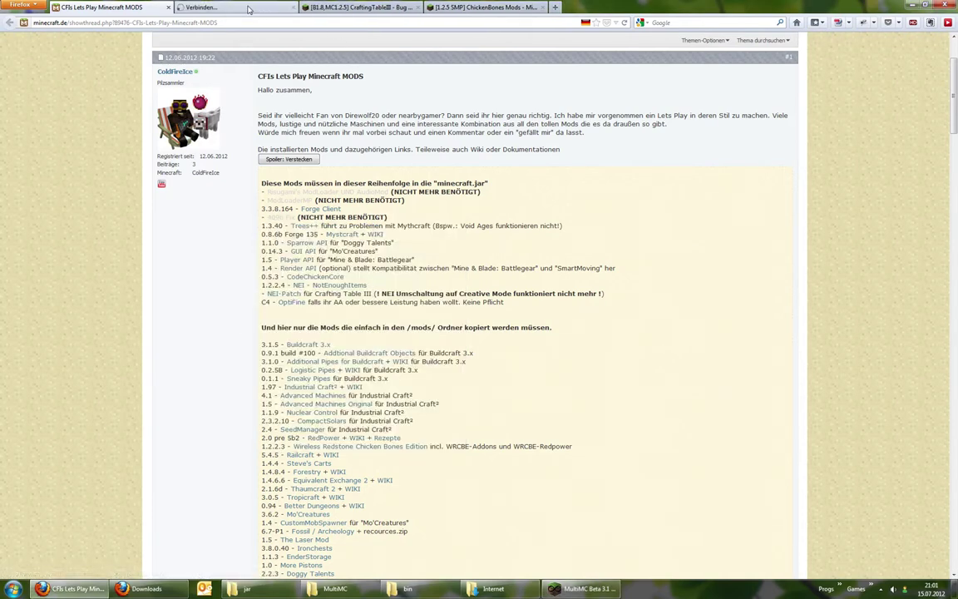
pyautogui.hotkey('ctrl', 'Tab')
pyautogui.scroll(-10, 295, 341)
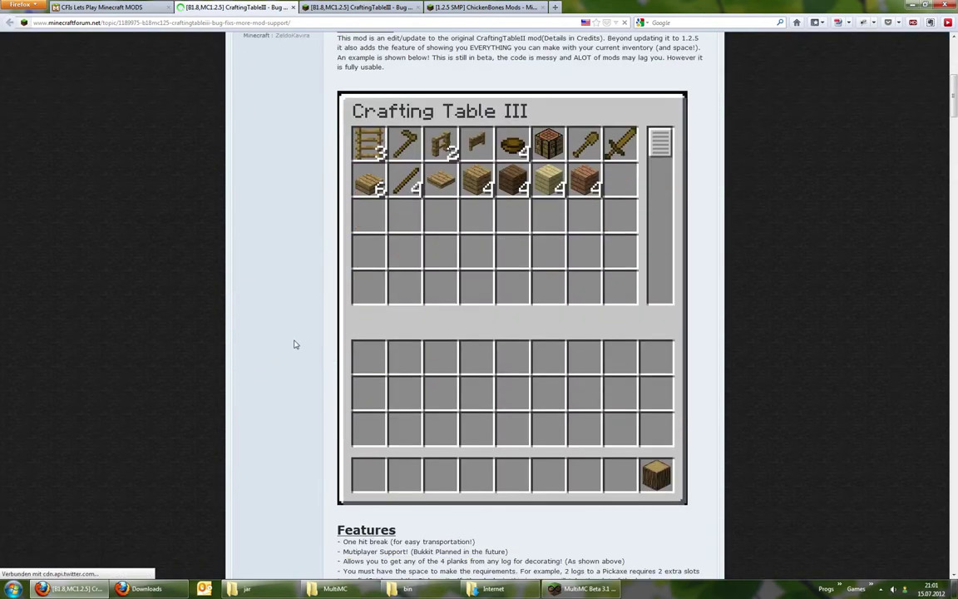
pyautogui.scroll(-1, 304, 353)
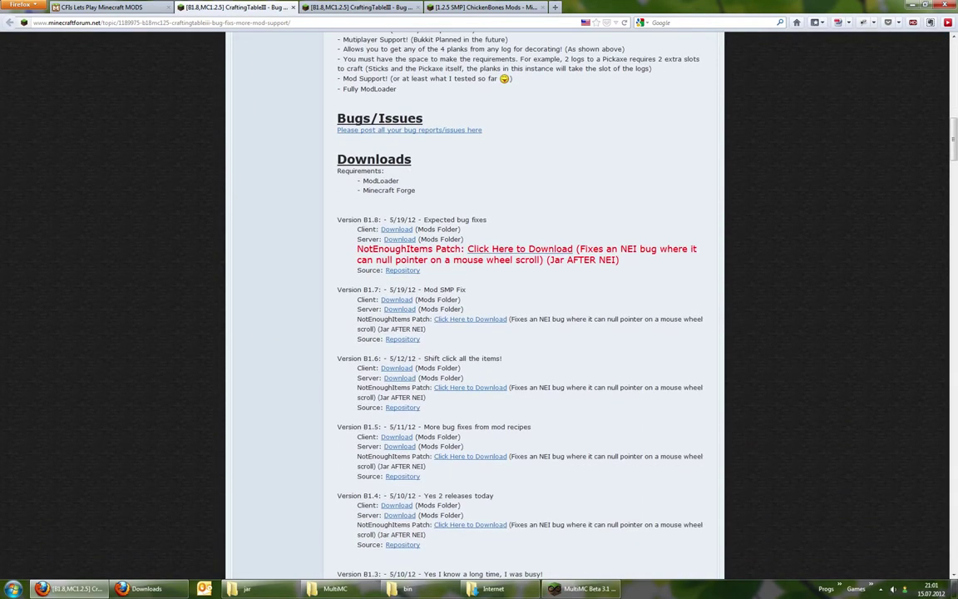
# Download NEIPatch.zip through the NotEnoughItems Patch link listed under Version B1.8.
pyautogui.moveTo(356, 248); pyautogui.dragTo(630, 263)
pyautogui.click(566, 264)
pyautogui.click(520, 248)
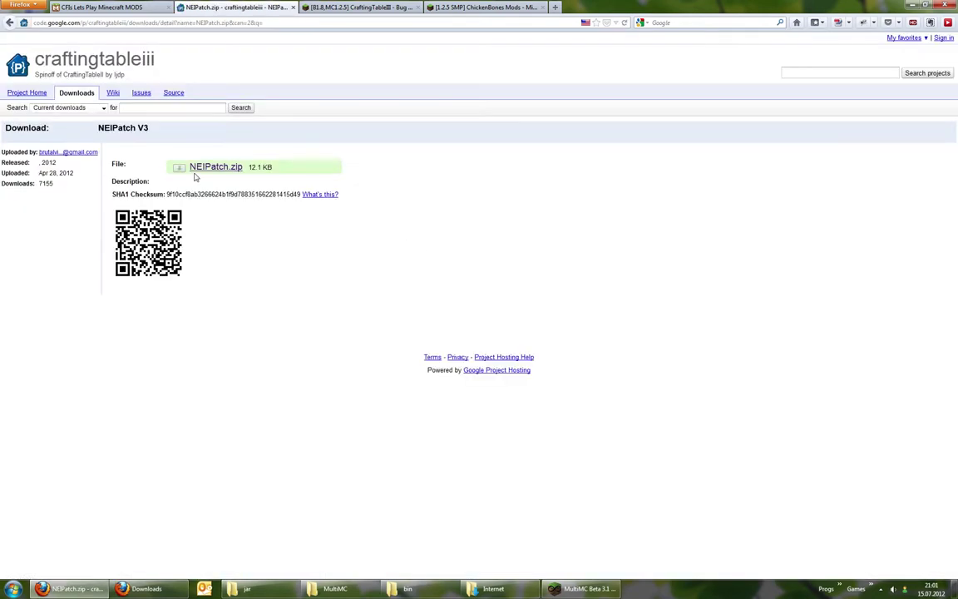
pyautogui.click(208, 167)
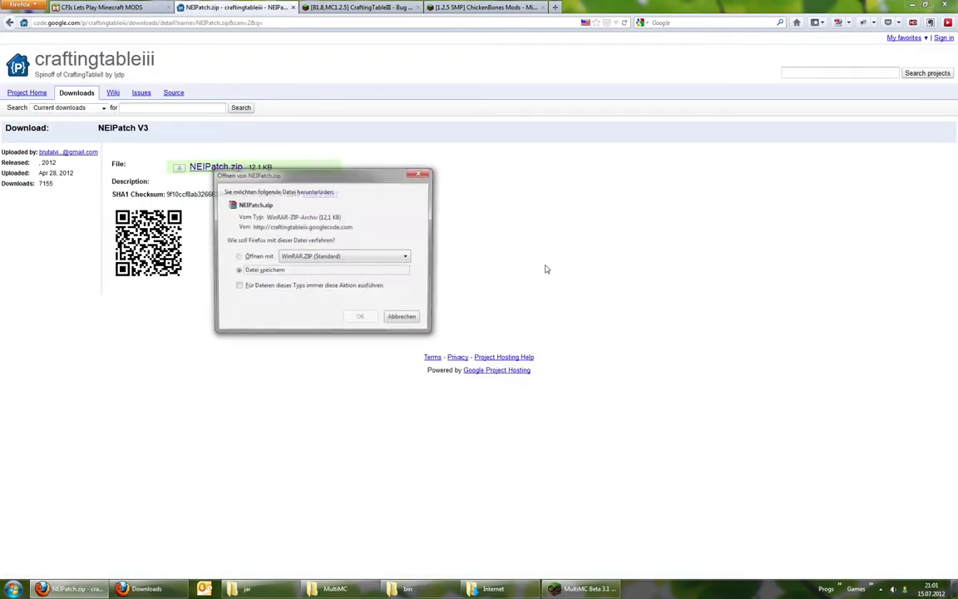
pyautogui.click(359, 317)
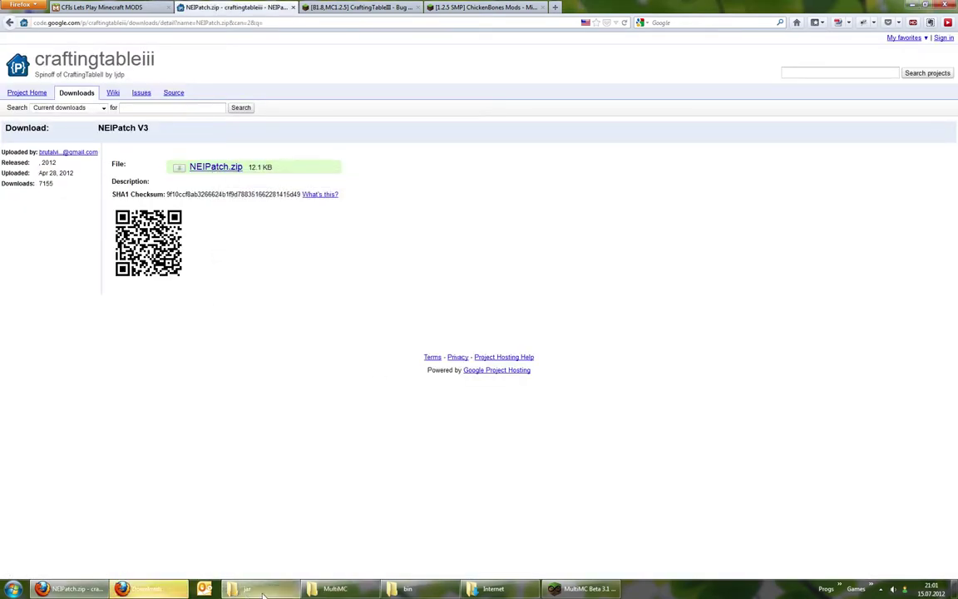
# Add NEIPatch.zip from the Internet downloads folder below NotEnoughItems-Client 1.2.2.4 in the minecraft.jar mods.
pyautogui.click(563, 594)
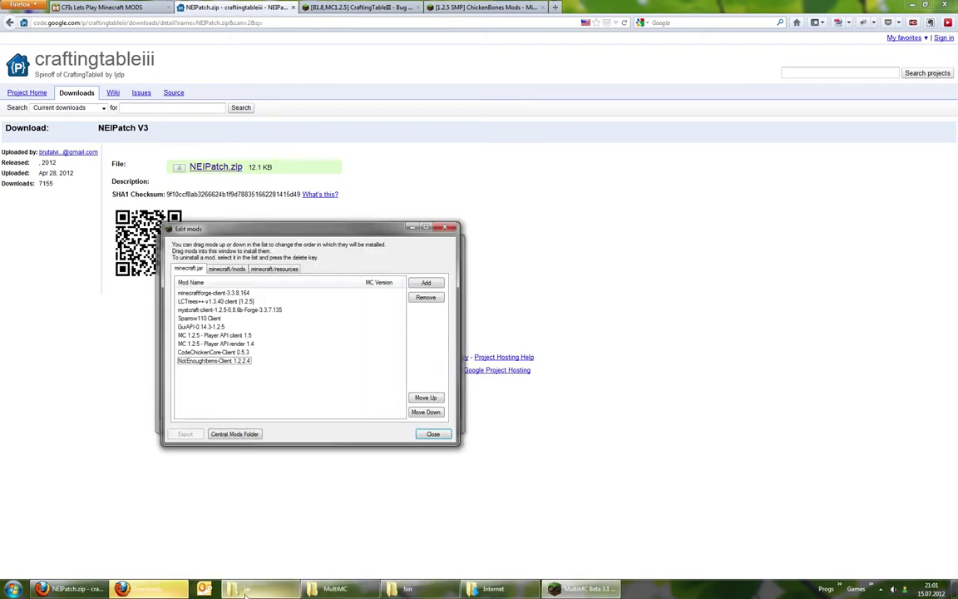
pyautogui.click(493, 589)
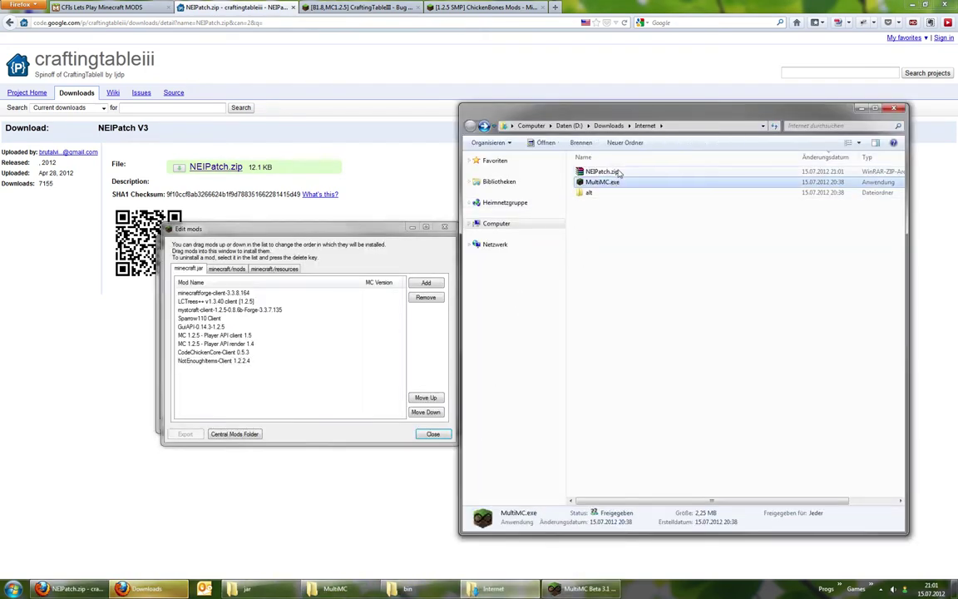
pyautogui.moveTo(600, 171); pyautogui.dragTo(284, 372)
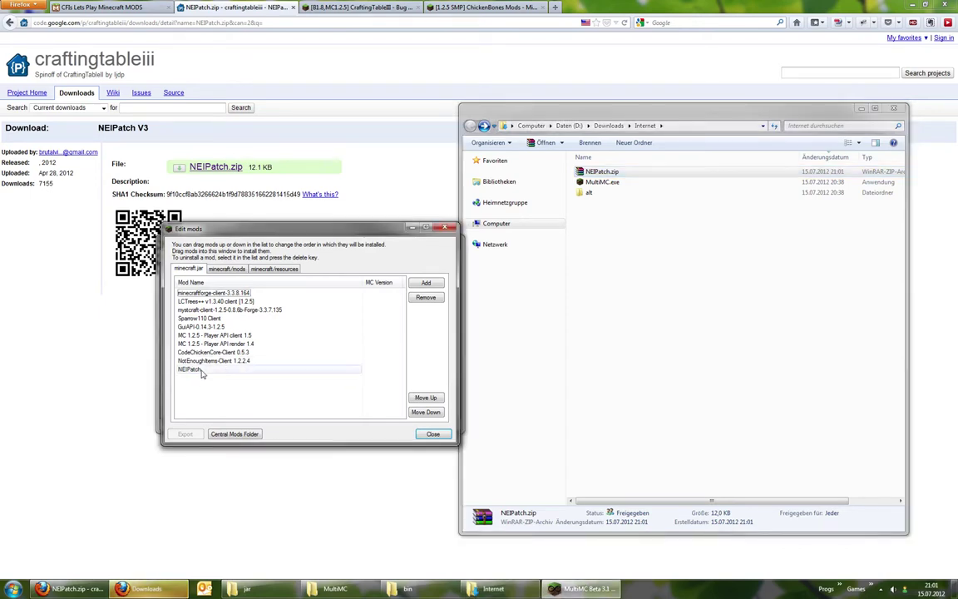
# Return to the mod list thread and open the OptiFine topic in a new tab, showing its first post.
pyautogui.click(95, 6)
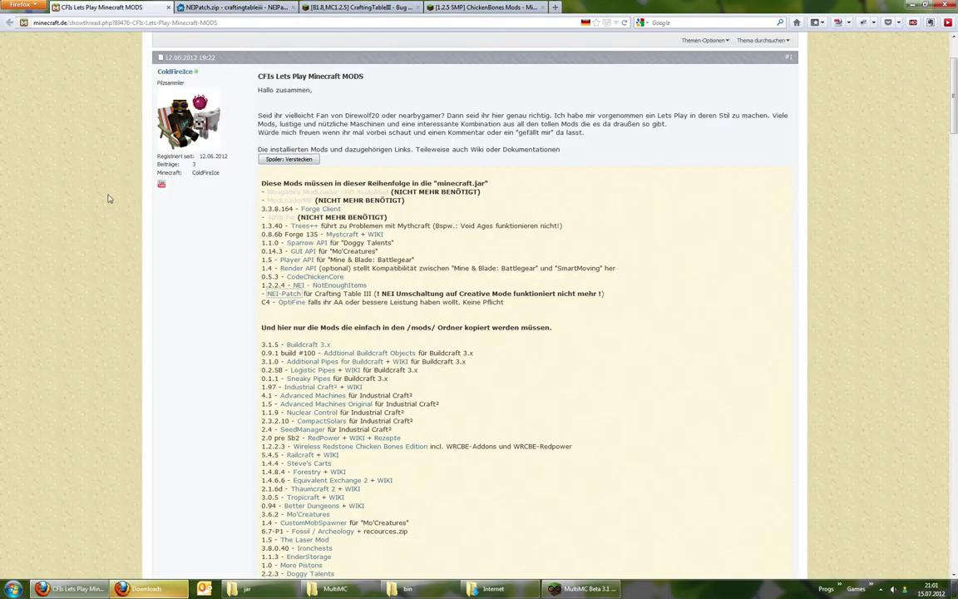
pyautogui.middleClick(289, 302)
pyautogui.hotkey('ctrl', 'Tab')
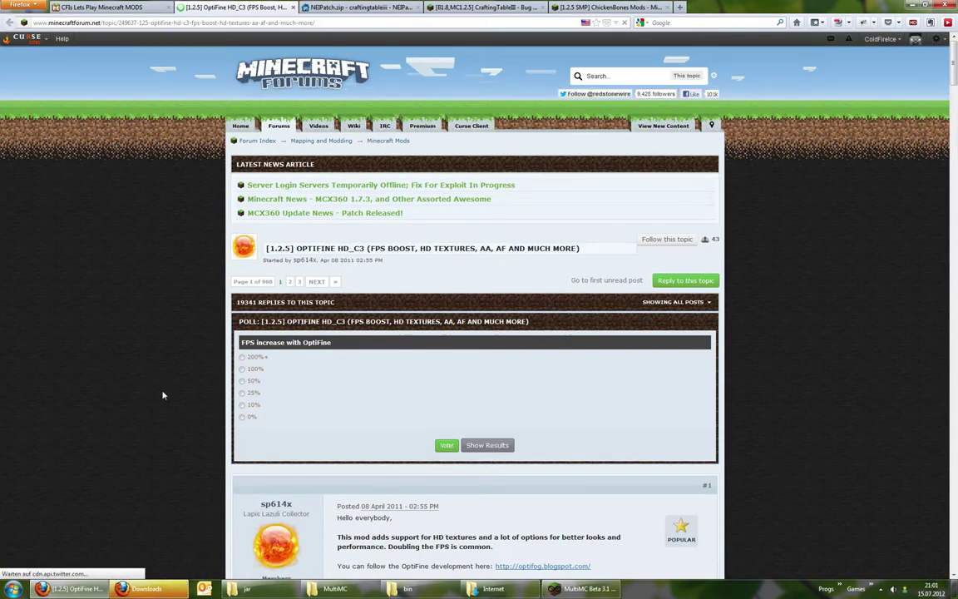
pyautogui.scroll(-5, 164, 407)
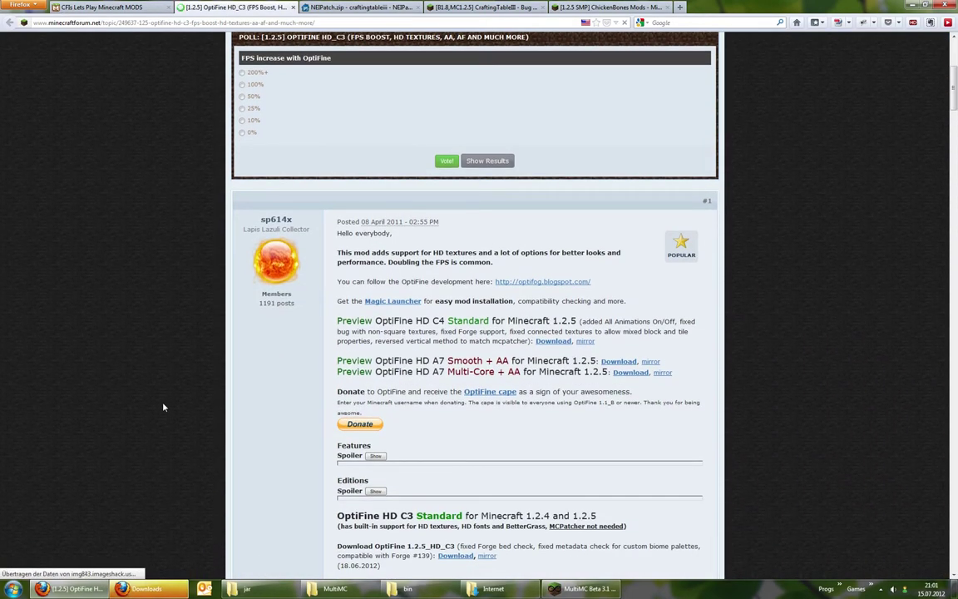
# Examine the preview releases of OptiFine HD for Minecraft 1.2.5, especially the C4 Standard entry.
pyautogui.moveTo(393, 321); pyautogui.dragTo(556, 321)
pyautogui.moveTo(400, 332); pyautogui.dragTo(663, 330)
pyautogui.click(662, 331)
pyautogui.moveTo(358, 321); pyautogui.dragTo(503, 332)
pyautogui.click(400, 318)
pyautogui.scroll(-3, 474, 315)
pyautogui.moveTo(336, 206); pyautogui.dragTo(498, 201)
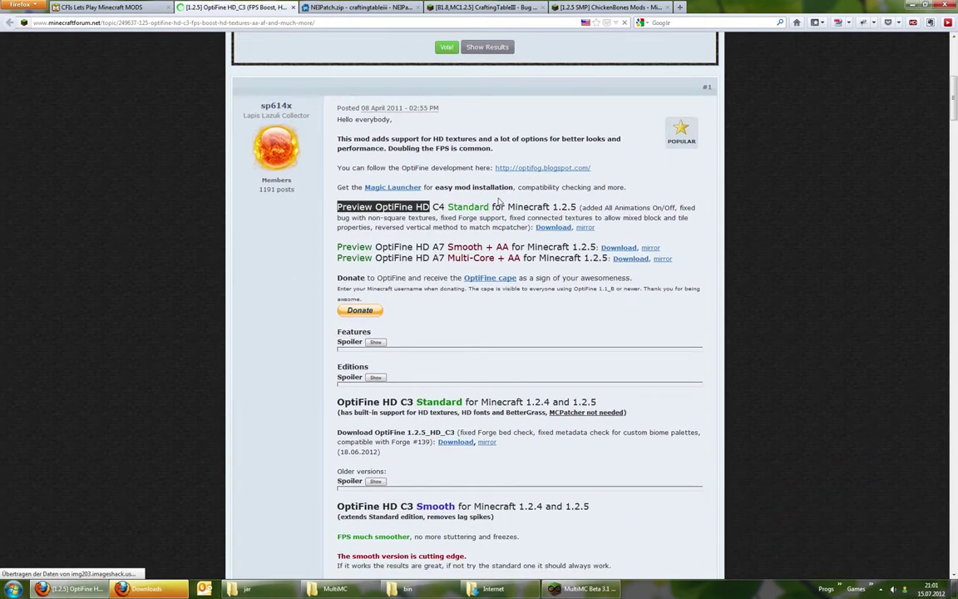
# Compare the Standard, Smooth and Multi-Core editions of OptiFine HD C3 and read the note on the Smooth version.
pyautogui.moveTo(414, 401); pyautogui.dragTo(532, 412)
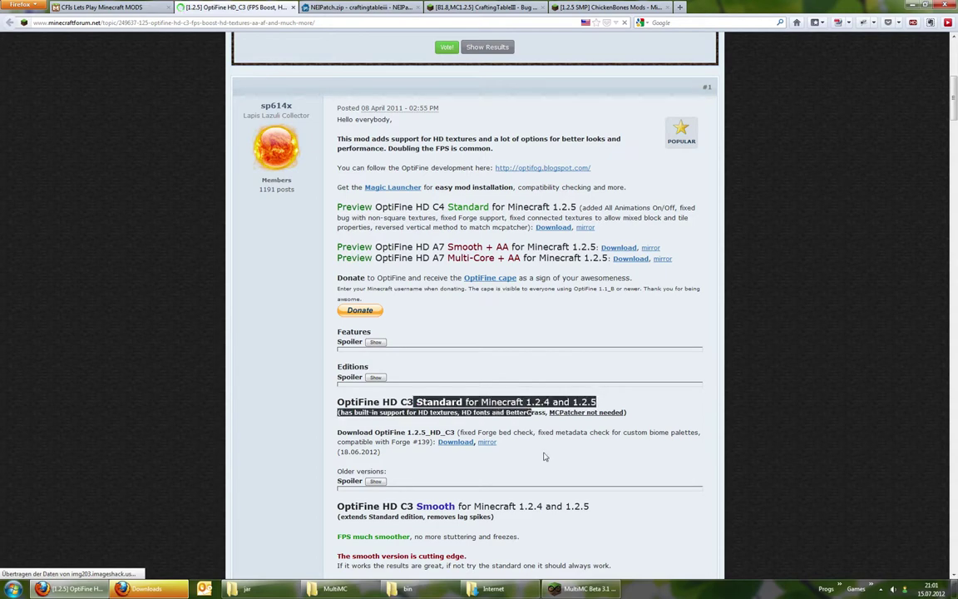
pyautogui.scroll(-6, 435, 257)
pyautogui.moveTo(416, 431); pyautogui.dragTo(484, 431)
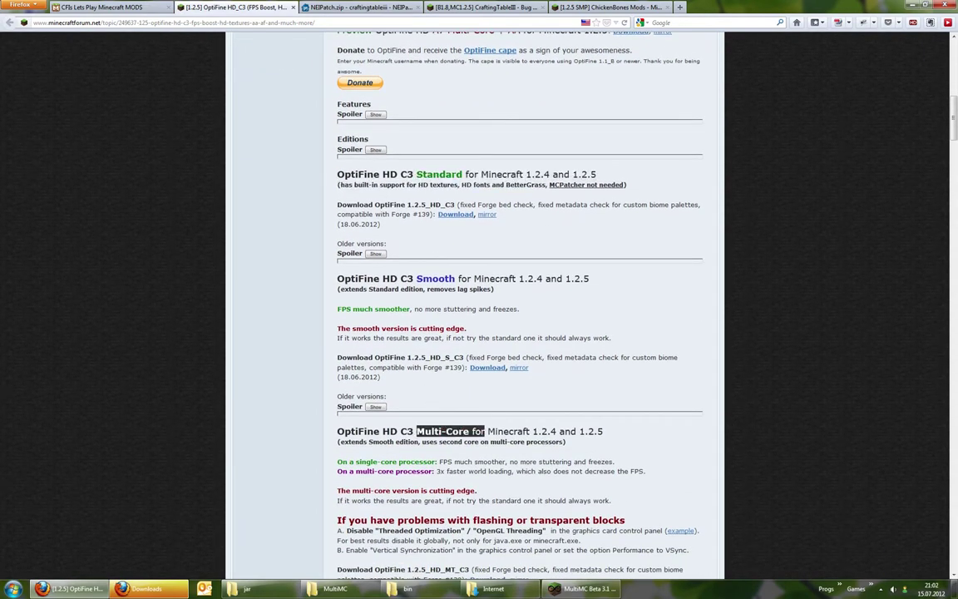
pyautogui.moveTo(413, 279); pyautogui.dragTo(336, 278)
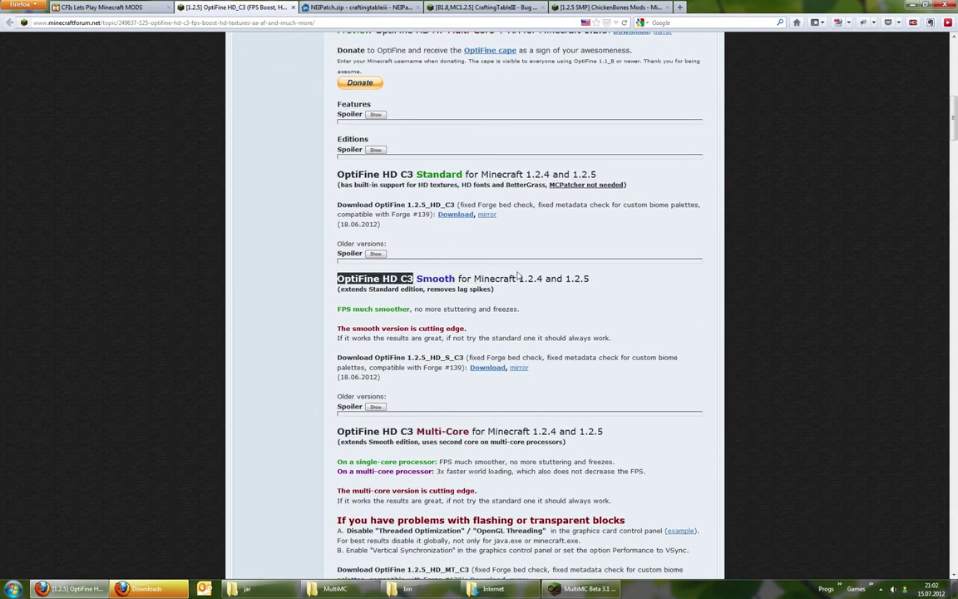
pyautogui.moveTo(517, 275); pyautogui.dragTo(515, 278)
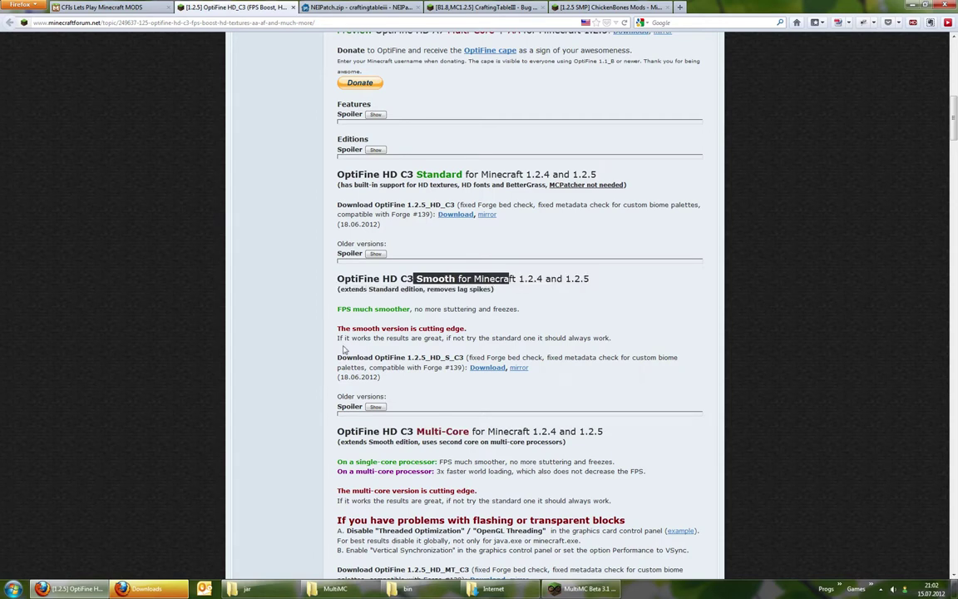
pyautogui.moveTo(356, 338); pyautogui.dragTo(616, 338)
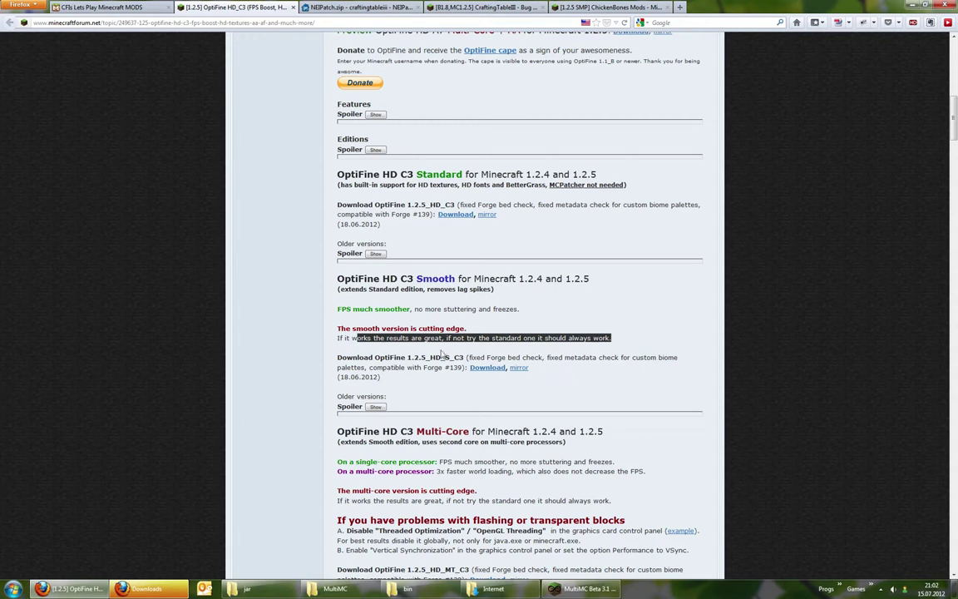
pyautogui.click(374, 351)
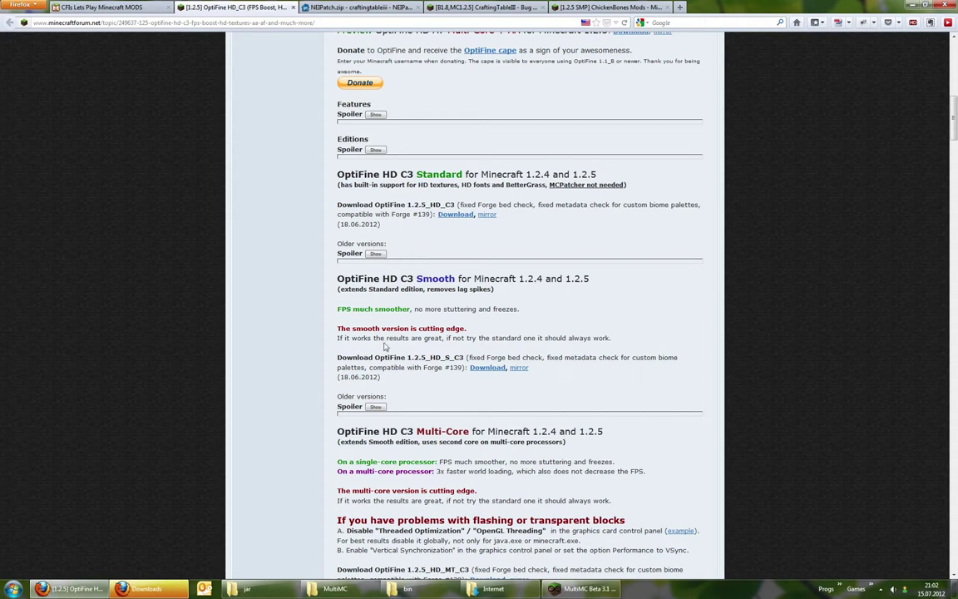
# Go back to the preview OptiFine HD C4 Standard entry and read its list of fixes.
pyautogui.scroll(4, 525, 300)
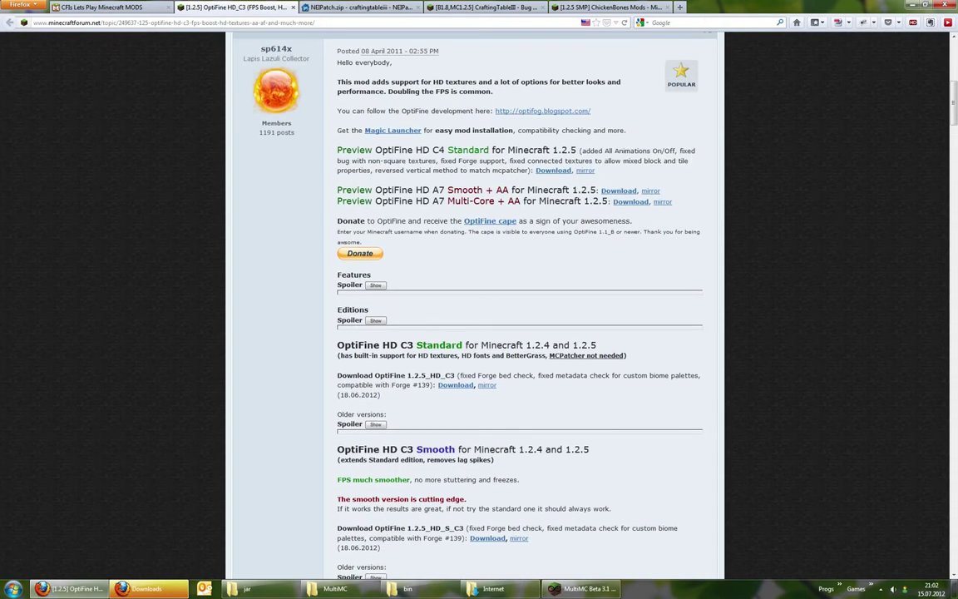
pyautogui.moveTo(433, 149); pyautogui.dragTo(515, 151)
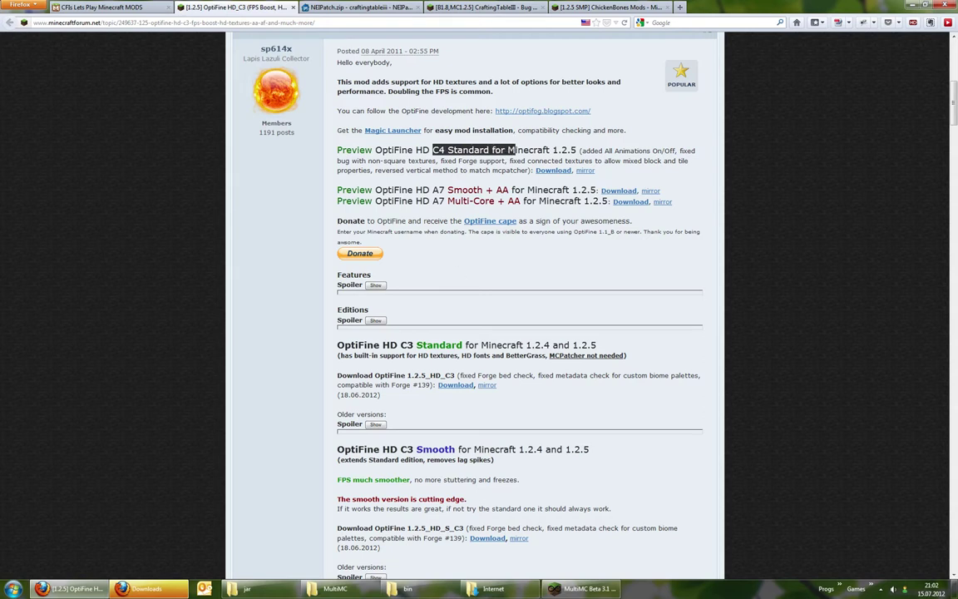
pyautogui.click(326, 129)
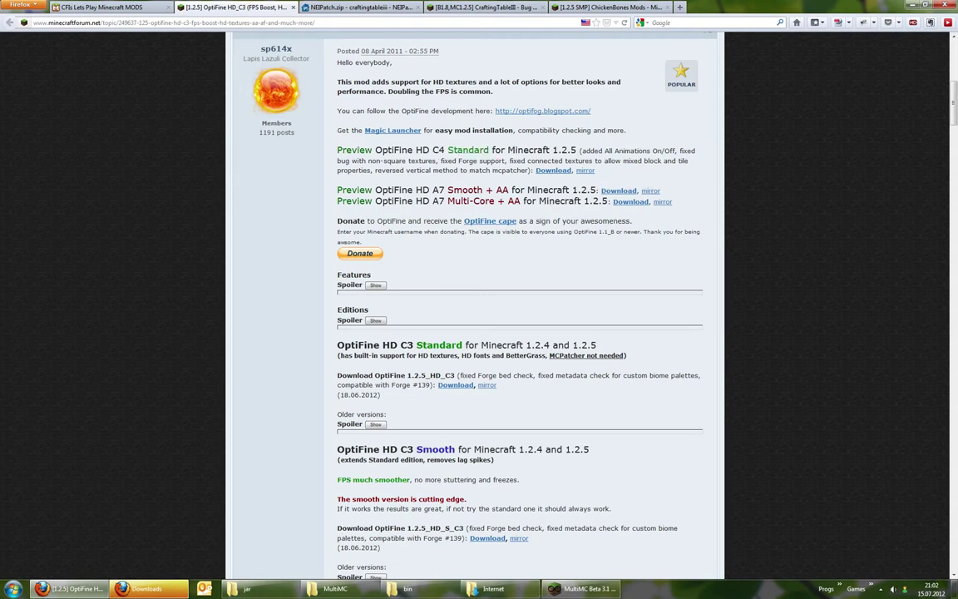
pyautogui.moveTo(337, 150); pyautogui.dragTo(430, 170)
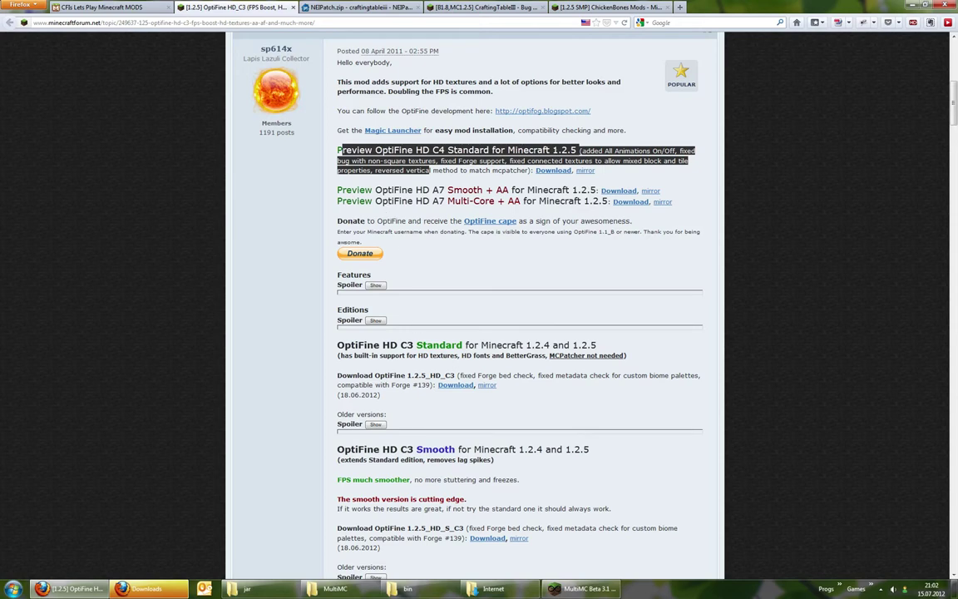
# Compare the OptiFine HD C3 Multi-Core release with the preview A7 Multi-Core + AA release for Minecraft 1.2.5.
pyautogui.scroll(-5, 430, 169)
pyautogui.moveTo(401, 316); pyautogui.dragTo(515, 318)
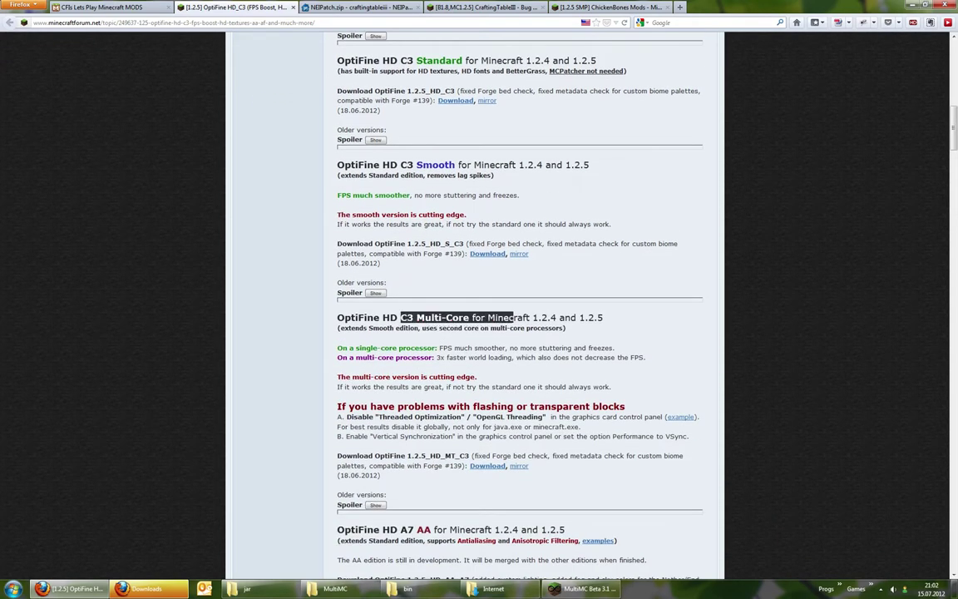
pyautogui.scroll(7, 507, 510)
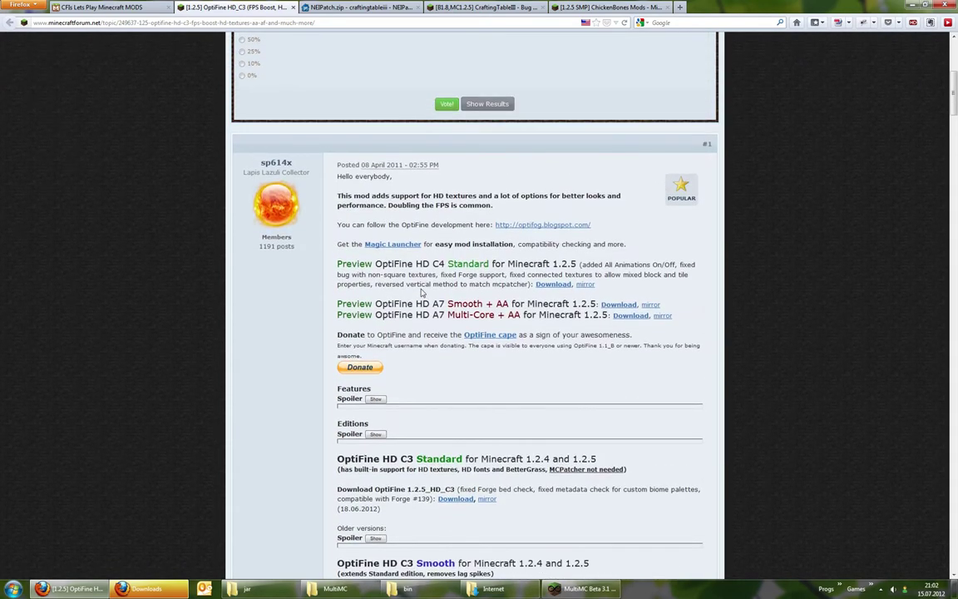
pyautogui.moveTo(360, 315); pyautogui.dragTo(548, 315)
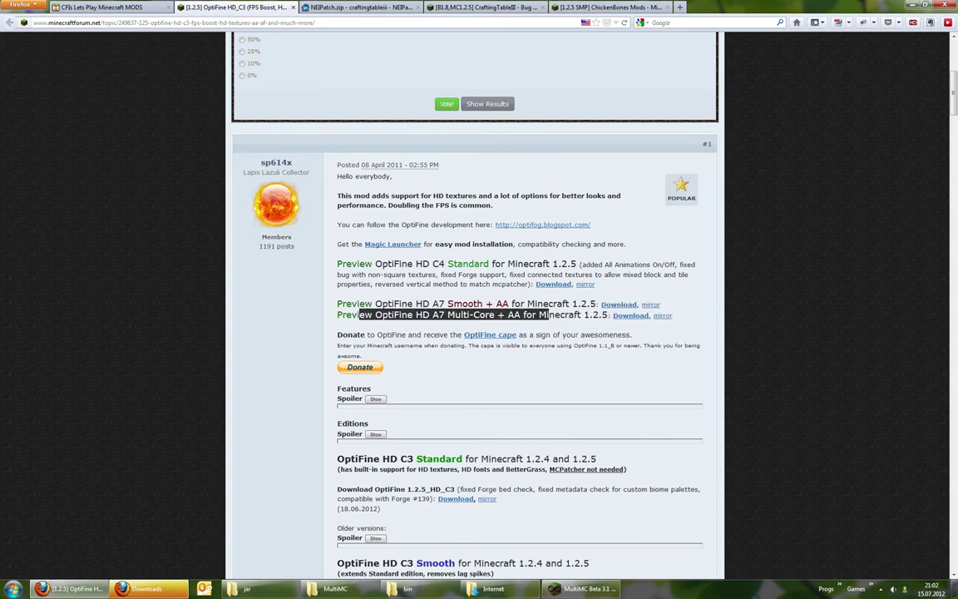
pyautogui.click(432, 330)
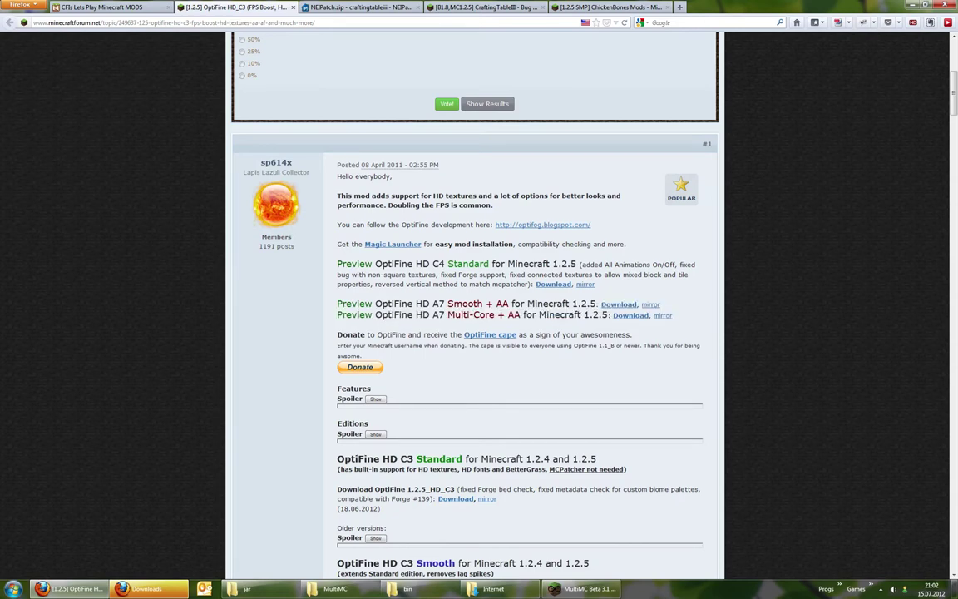
# Read the Multi-Core edition's advice on problems with flashing or transparent blocks.
pyautogui.scroll(-6, 407, 391)
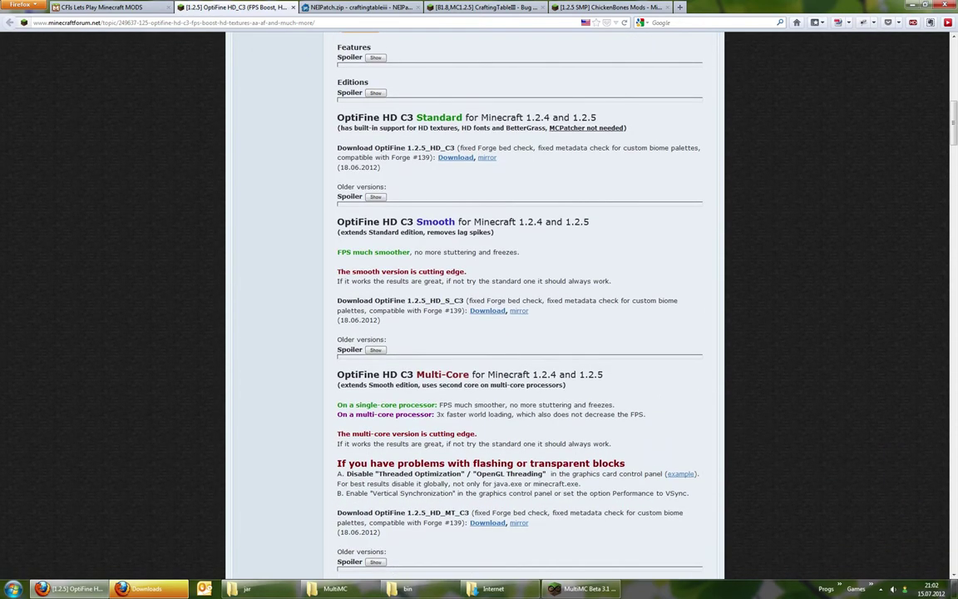
pyautogui.scroll(-1, 413, 492)
pyautogui.moveTo(347, 406); pyautogui.dragTo(666, 429)
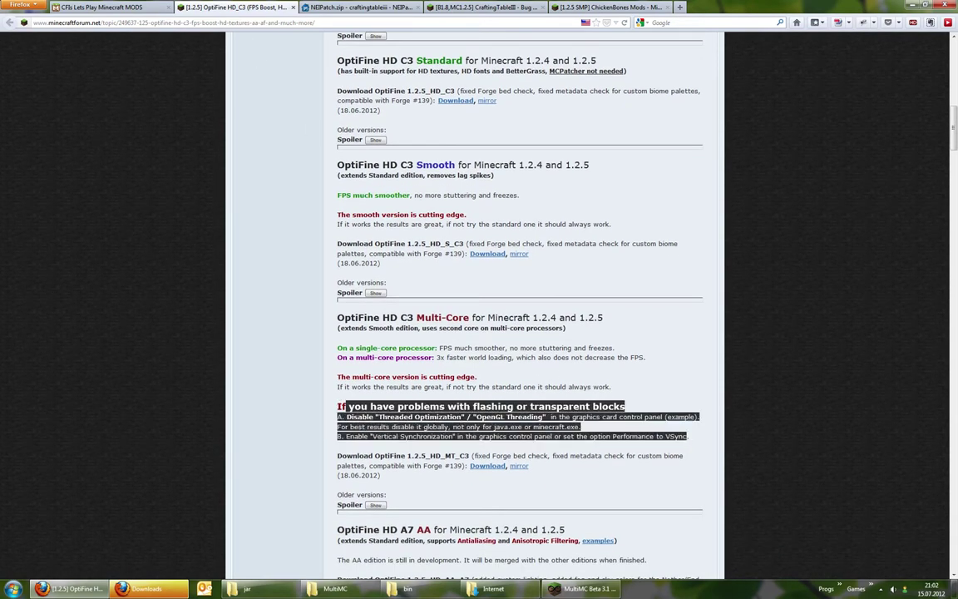
# Return to the mod list thread and add OptiFine_1.2.5_HD_C4.zip from the jar folder to the end of MultiMC's minecraft.jar mod list.
pyautogui.click(104, 7)
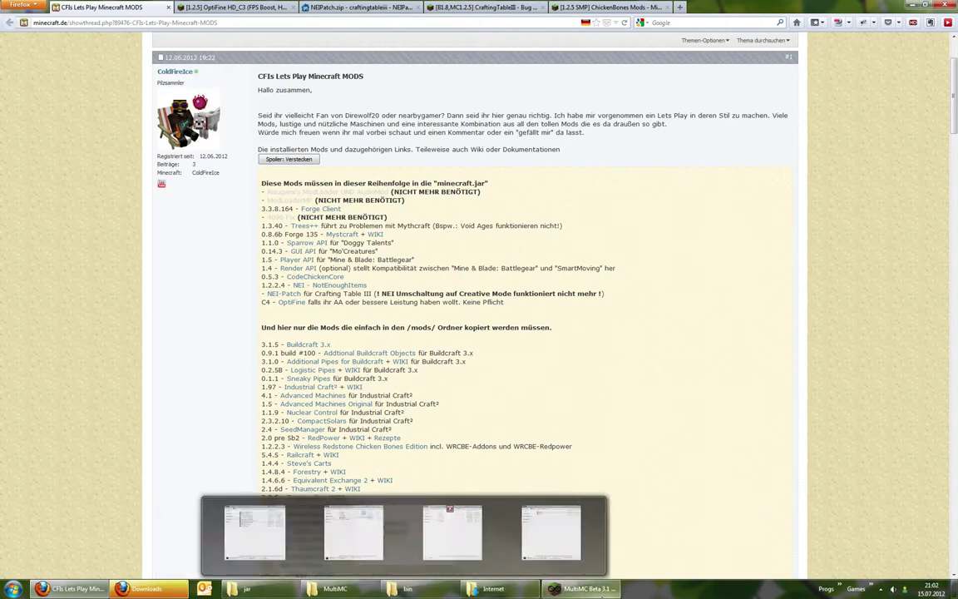
pyautogui.click(451, 532)
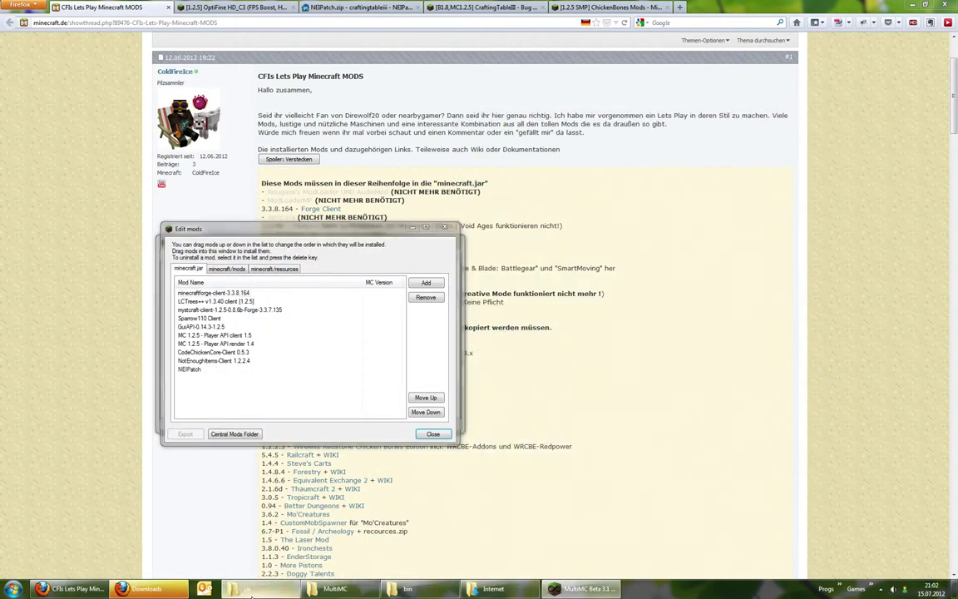
pyautogui.click(251, 592)
pyautogui.click(650, 233)
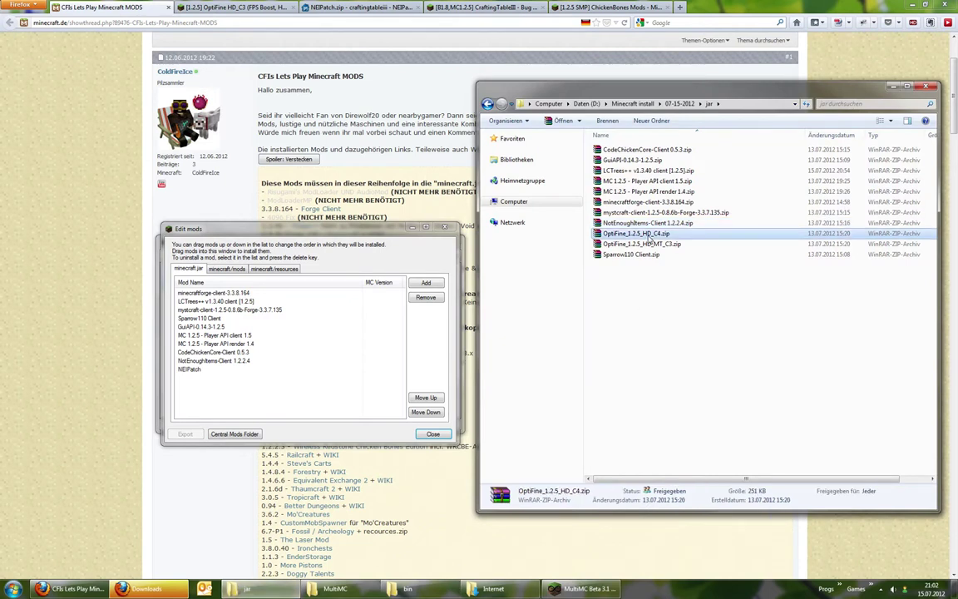
pyautogui.moveTo(649, 236); pyautogui.dragTo(190, 375)
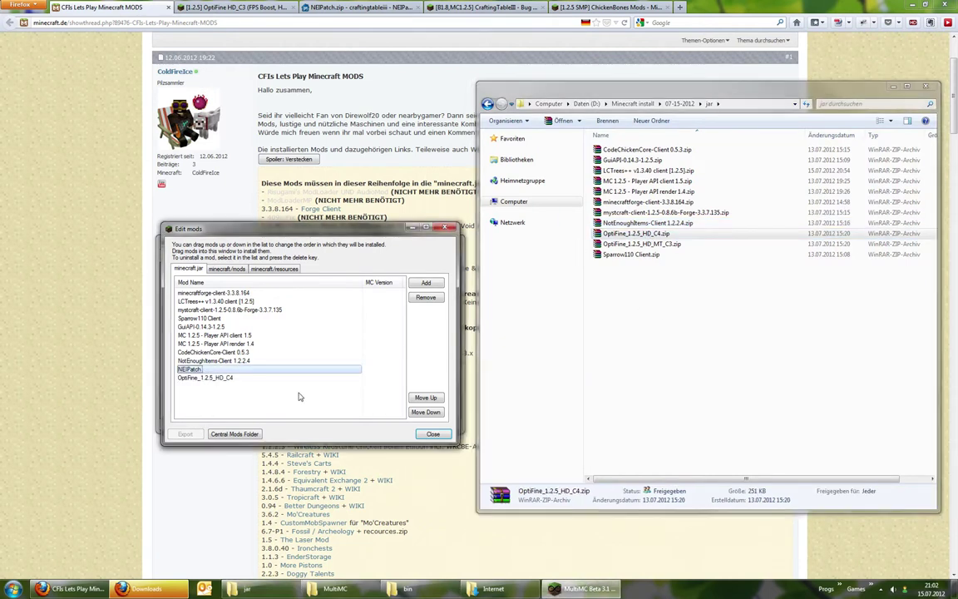
# Remove NEIPatch from the minecraft.jar mod list and close the mod editor.
pyautogui.press('Delete')
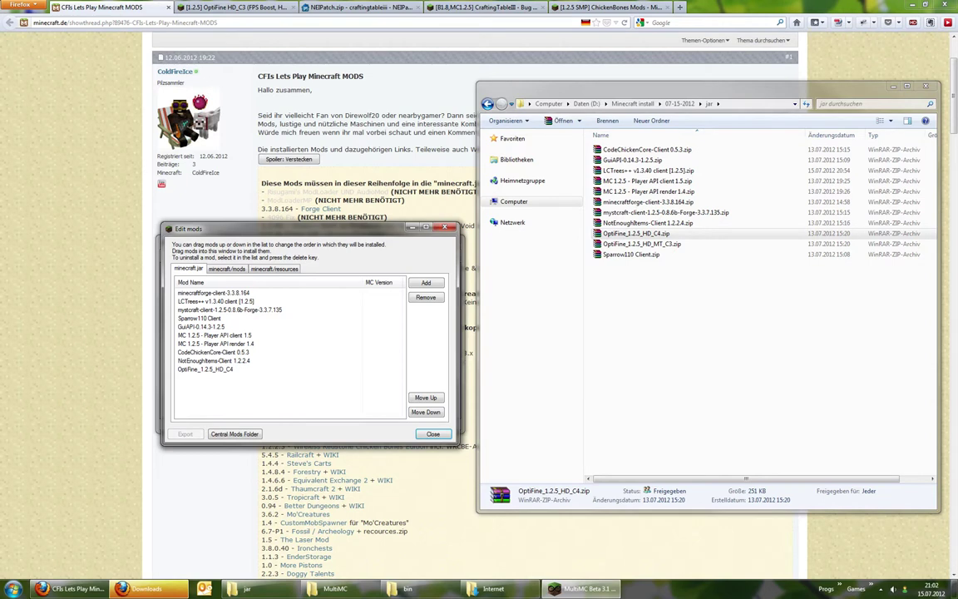
pyautogui.click(433, 435)
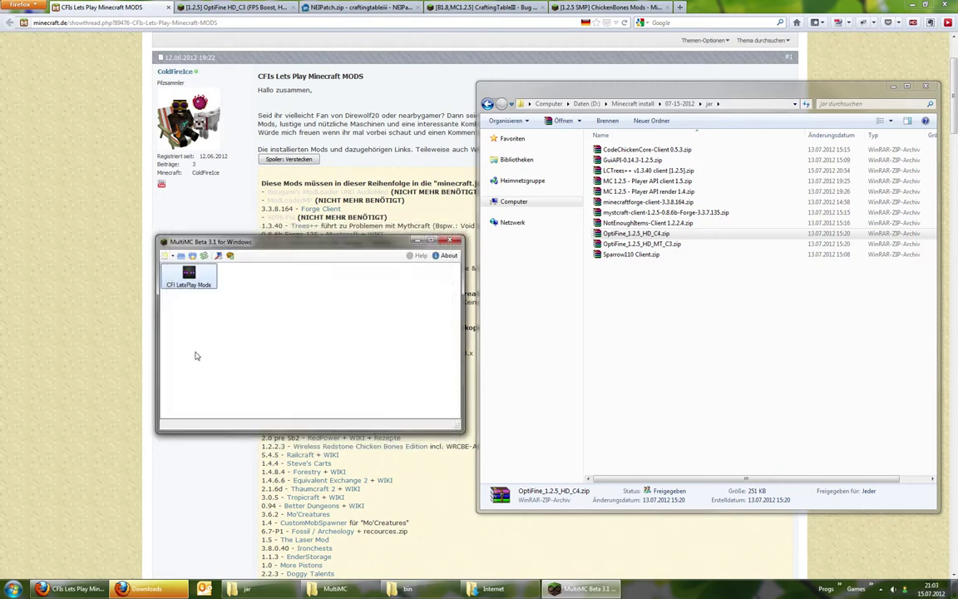
# Launch the CFI LetsPlay Mods instance with the saved login and maximize the Minecraft window.
pyautogui.rightClick(193, 276)
pyautogui.click(225, 378)
pyautogui.doubleClick(176, 279)
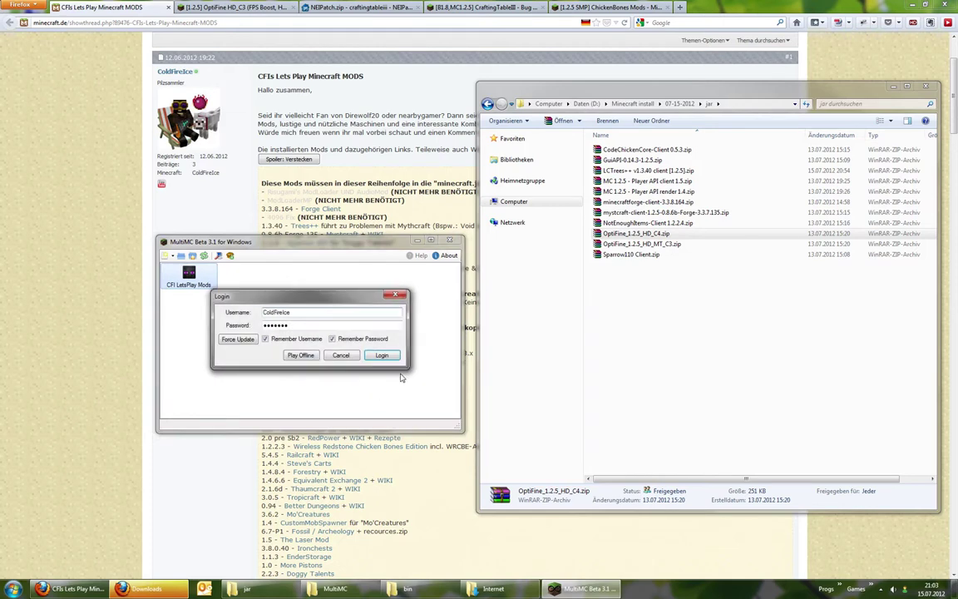
pyautogui.click(382, 356)
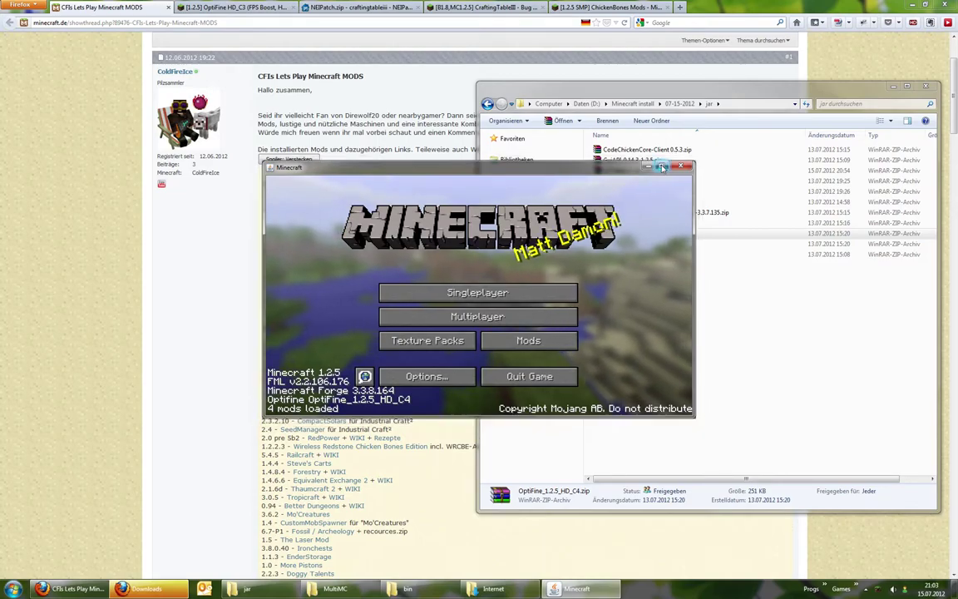
pyautogui.press('super+Up')
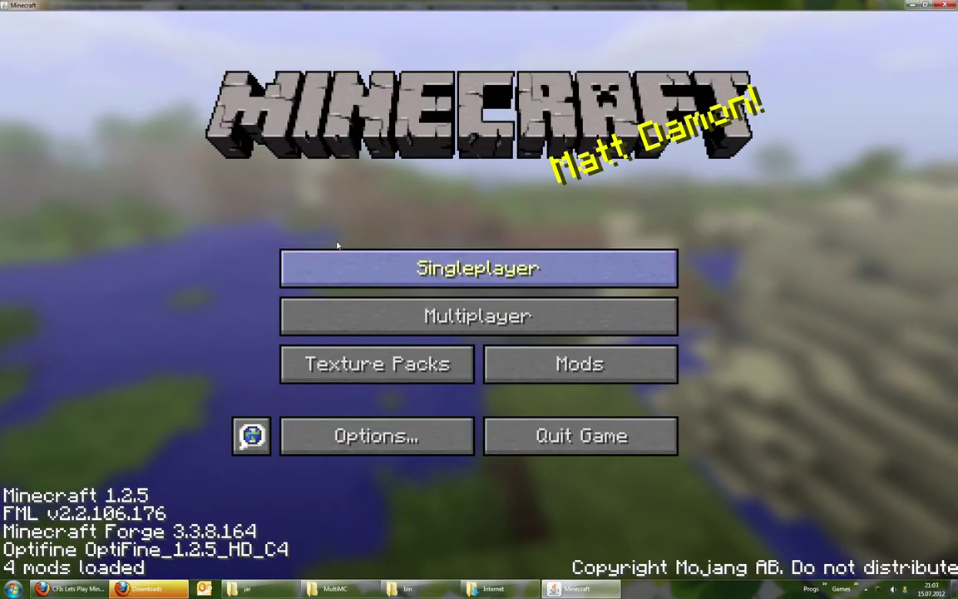
# Delete the existing singleplayer world "New World" and return to the main menu.
pyautogui.click(332, 268)
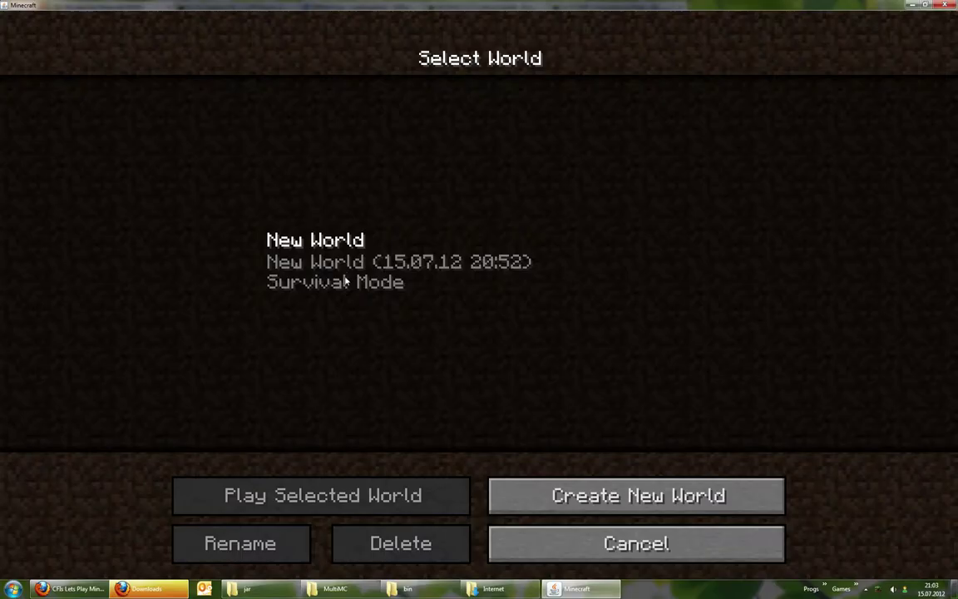
pyautogui.click(309, 243)
pyautogui.click(385, 544)
pyautogui.click(347, 329)
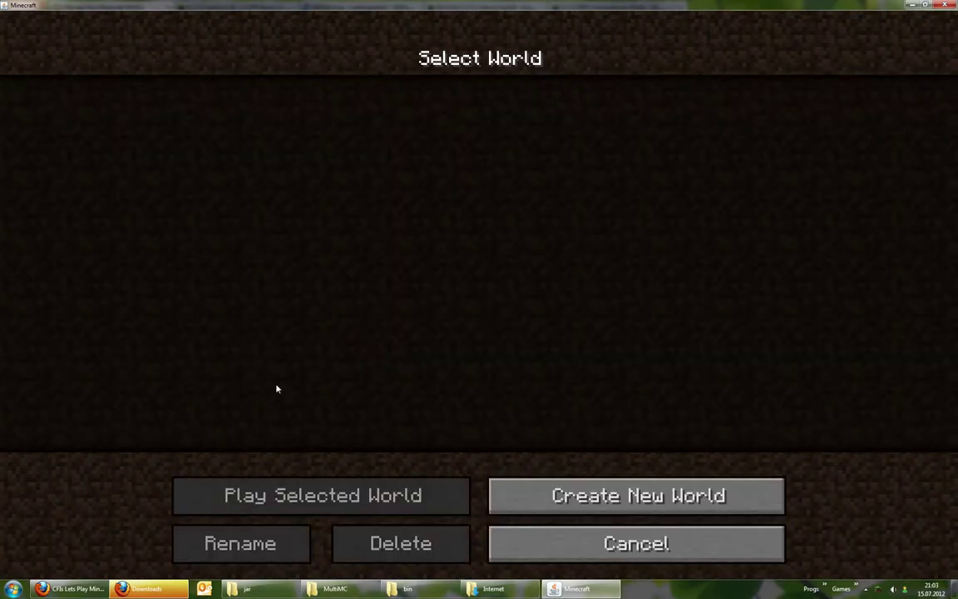
pyautogui.click(546, 548)
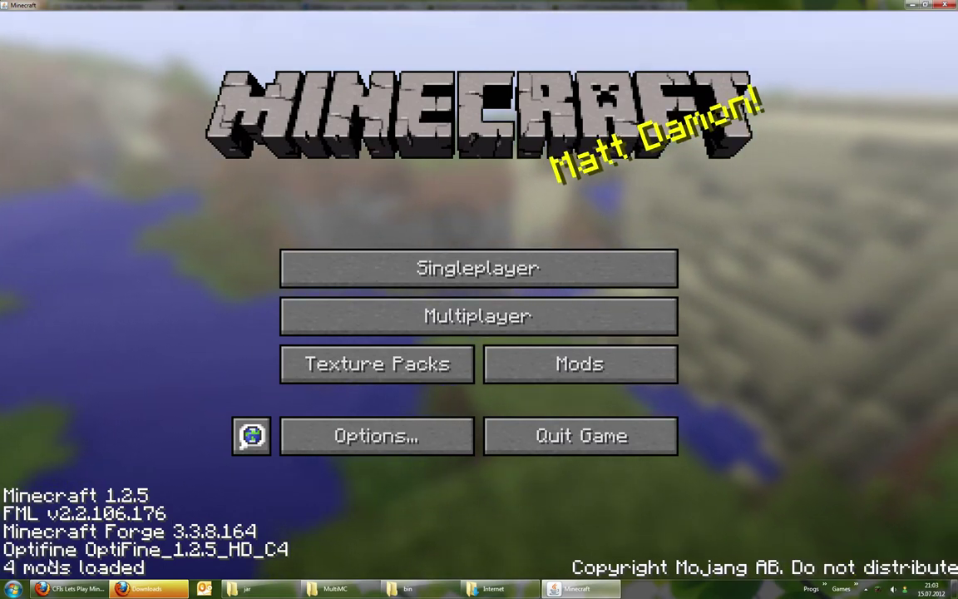
# Check the details of every loaded mod in Minecraft's mod list, from Forge Mod Loader to NotEnoughItems, and return to the main menu.
pyautogui.click(524, 374)
pyautogui.click(151, 114)
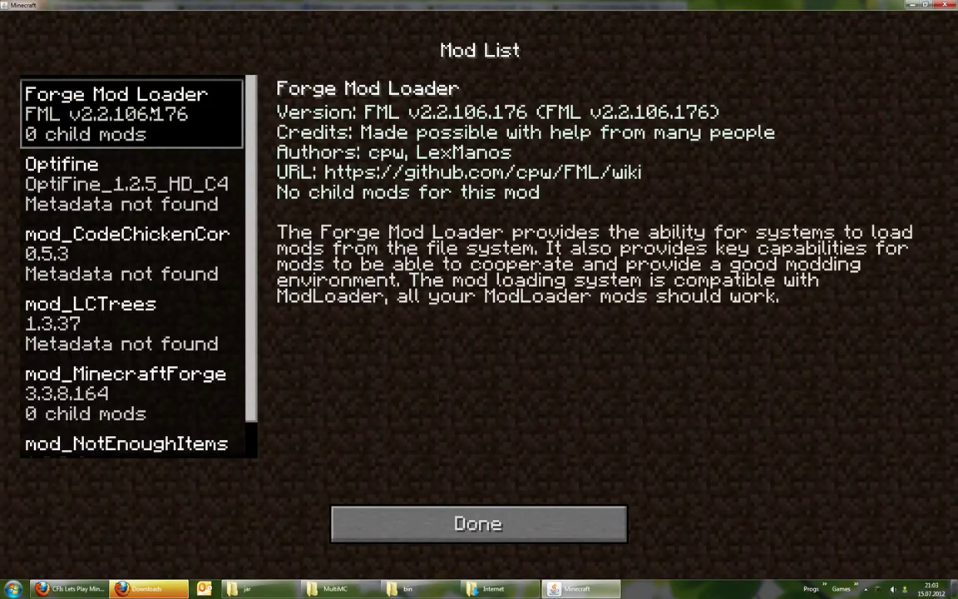
pyautogui.click(97, 186)
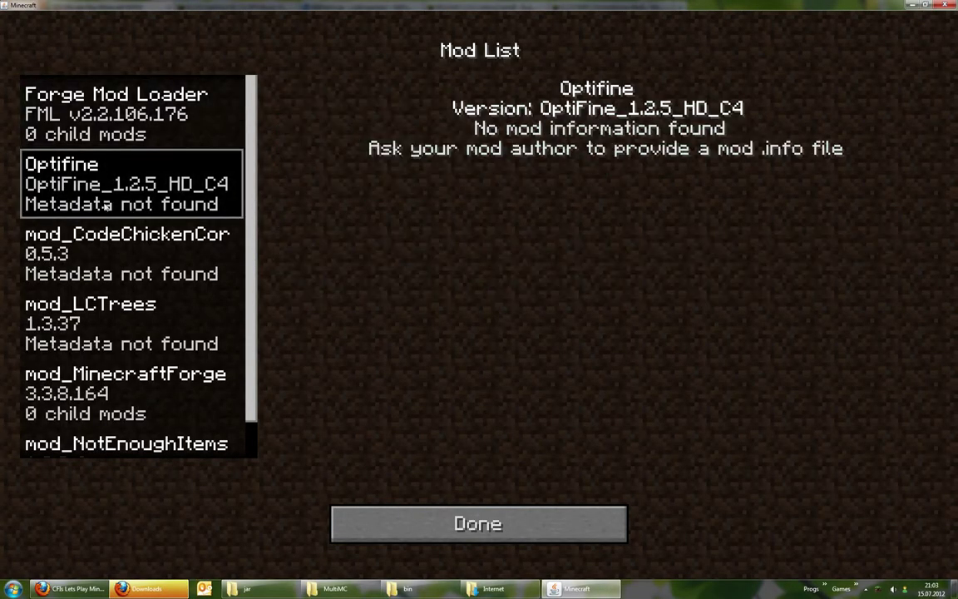
pyautogui.click(124, 254)
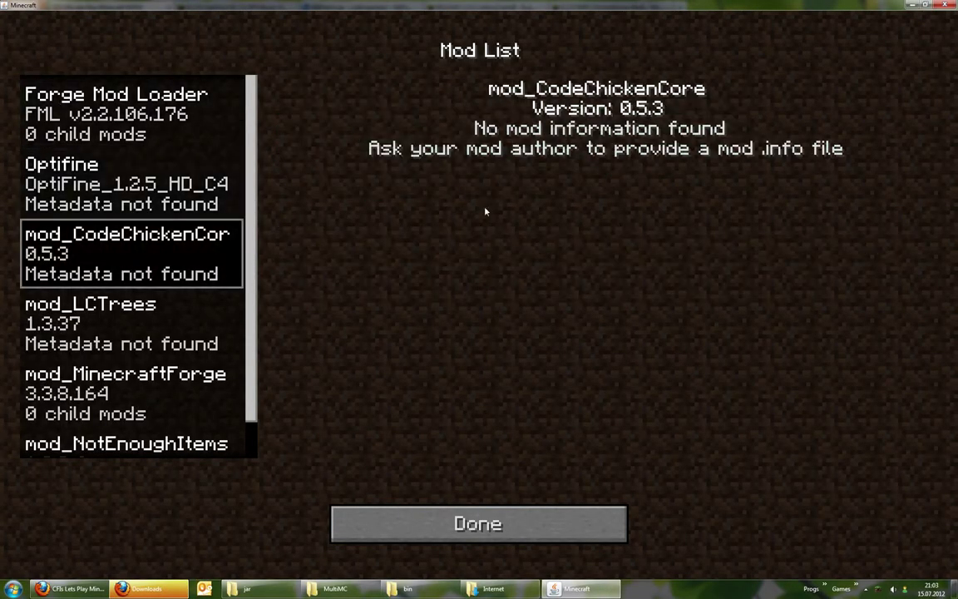
pyautogui.click(96, 336)
pyautogui.click(146, 396)
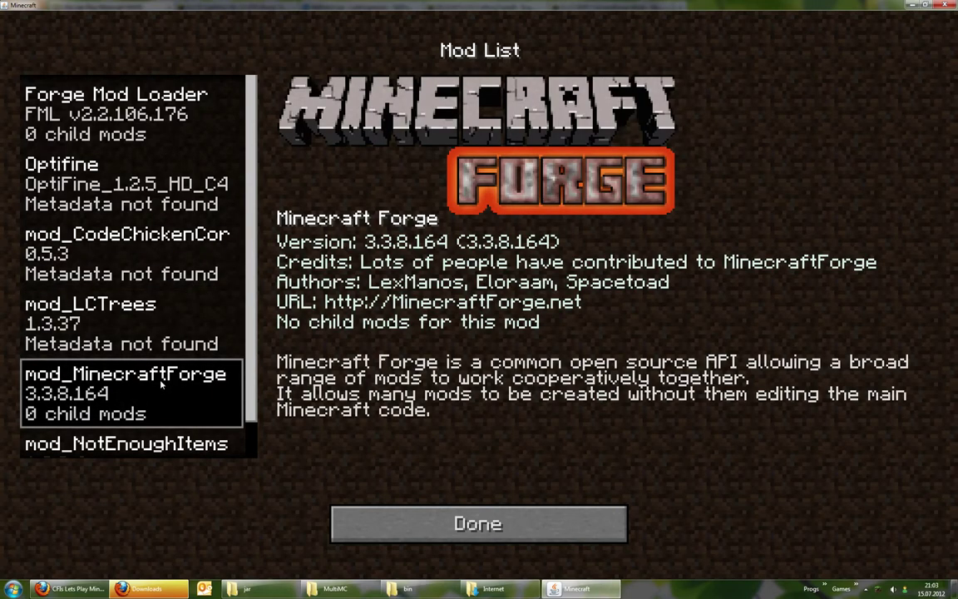
pyautogui.scroll(-1, 146, 395)
pyautogui.click(137, 411)
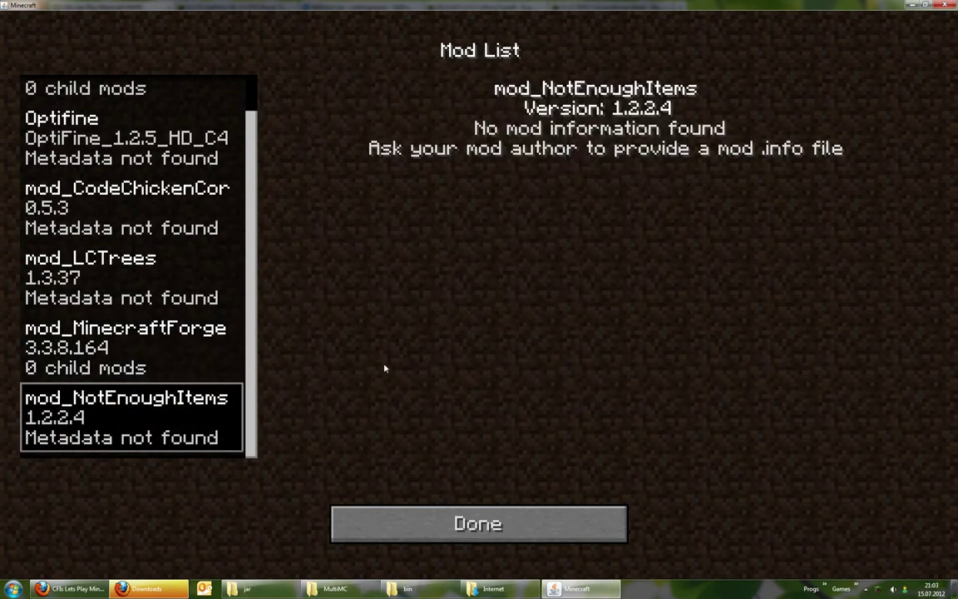
pyautogui.click(432, 533)
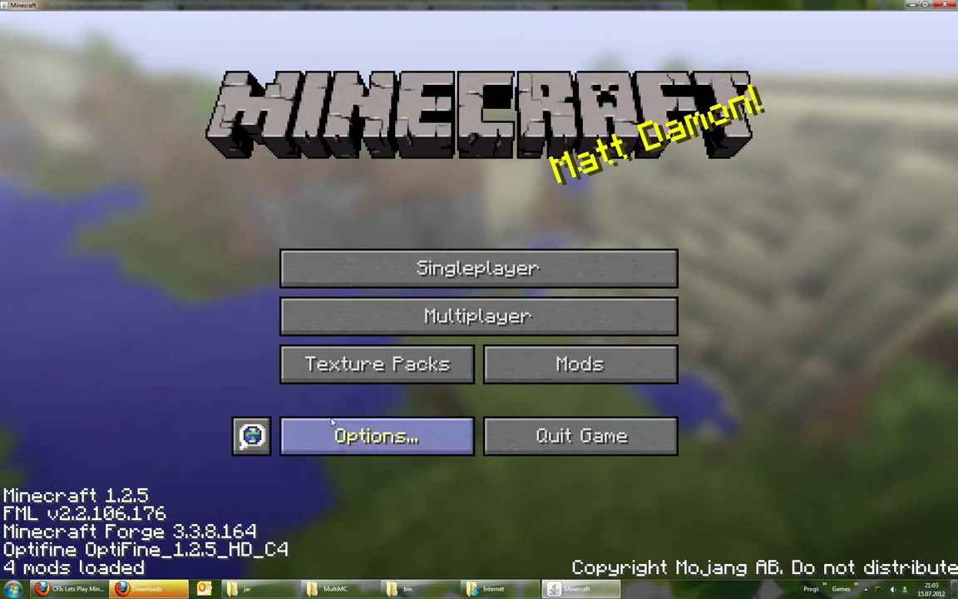
# Create a new singleplayer world named "New World" in Survival mode.
pyautogui.click(357, 267)
pyautogui.click(615, 494)
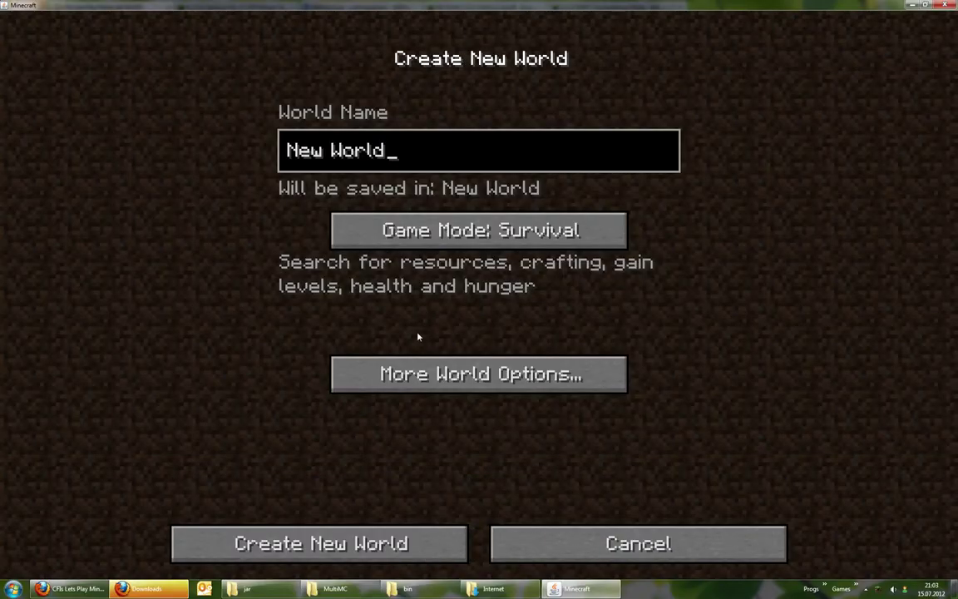
pyautogui.click(415, 542)
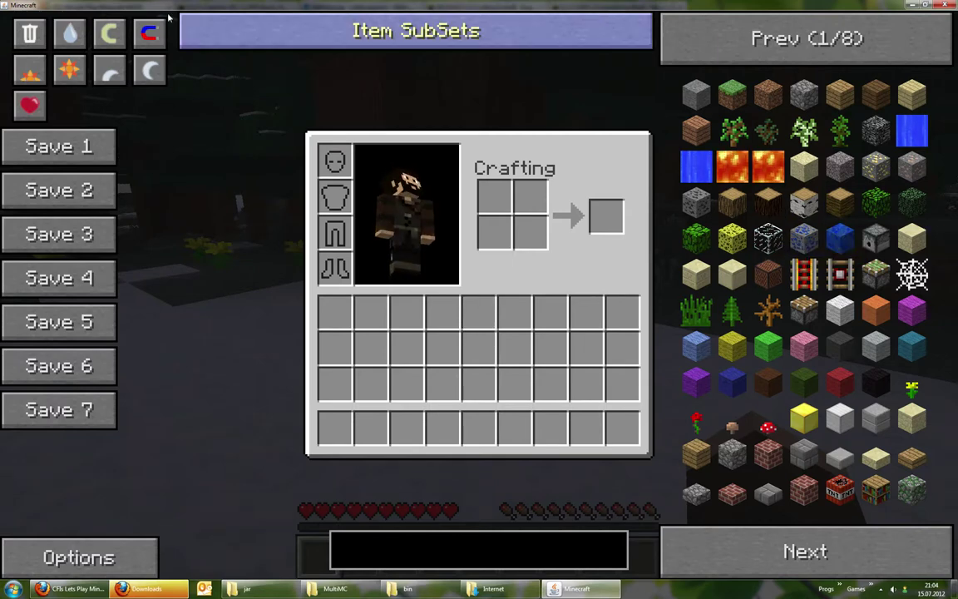
# Switch Creative Mode on through NEI, look over the item selection, and switch back to Survival.
pyautogui.click(111, 34)
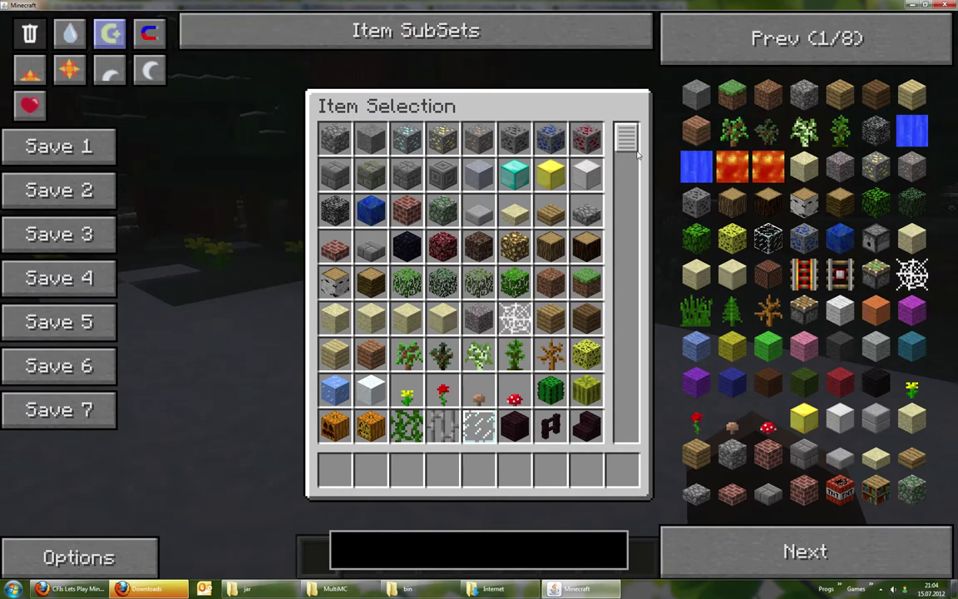
pyautogui.moveTo(611, 447); pyautogui.dragTo(590, 64)
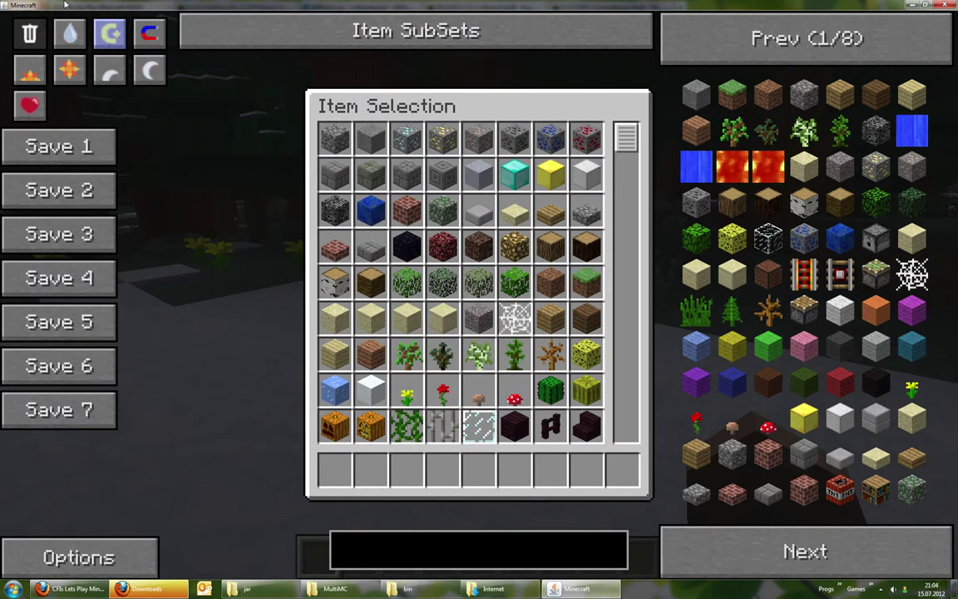
pyautogui.click(109, 33)
pyautogui.press('e')
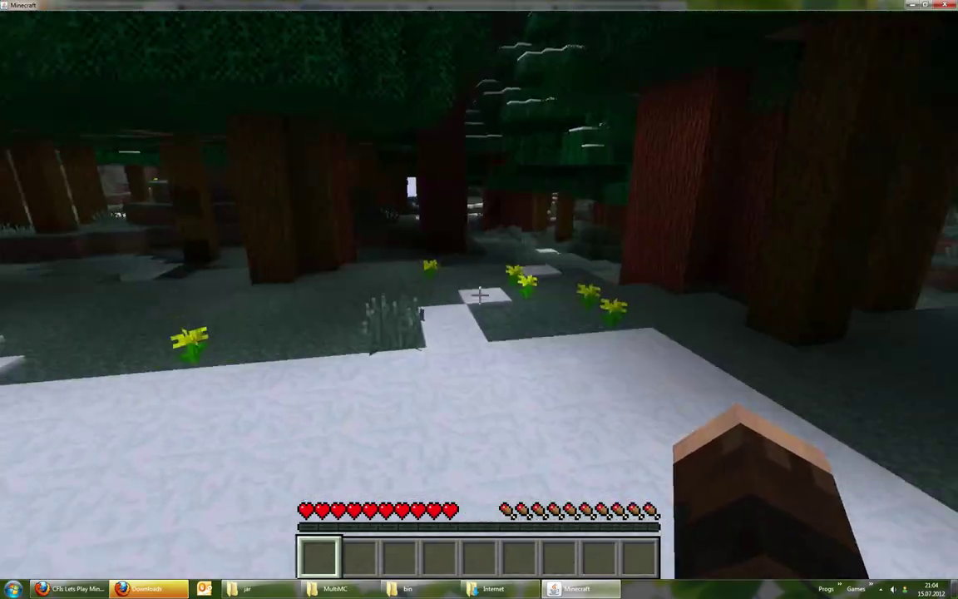
# Turn Creative Mode on with NEI's mode toggle and close the inventory.
pyautogui.press('e')
pyautogui.click(109, 33)
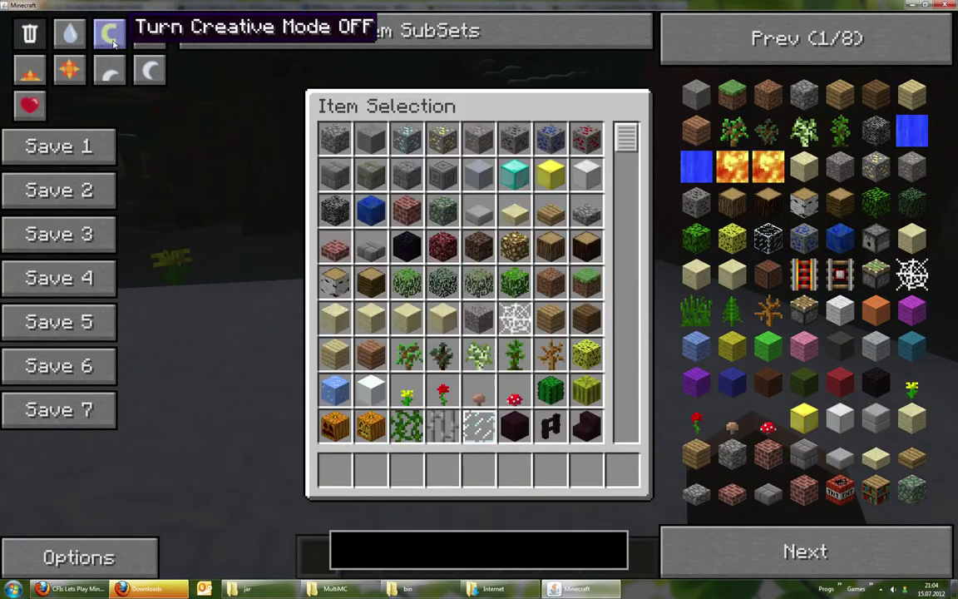
pyautogui.press('e')
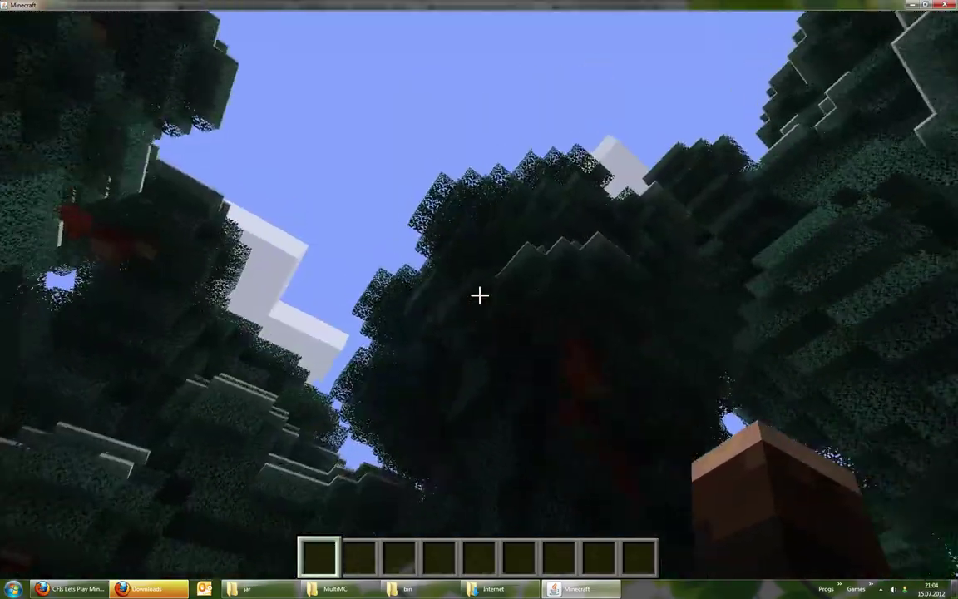
# Fly above the forest to examine the modded trees and the surrounding landscape.
pyautogui.press('space')
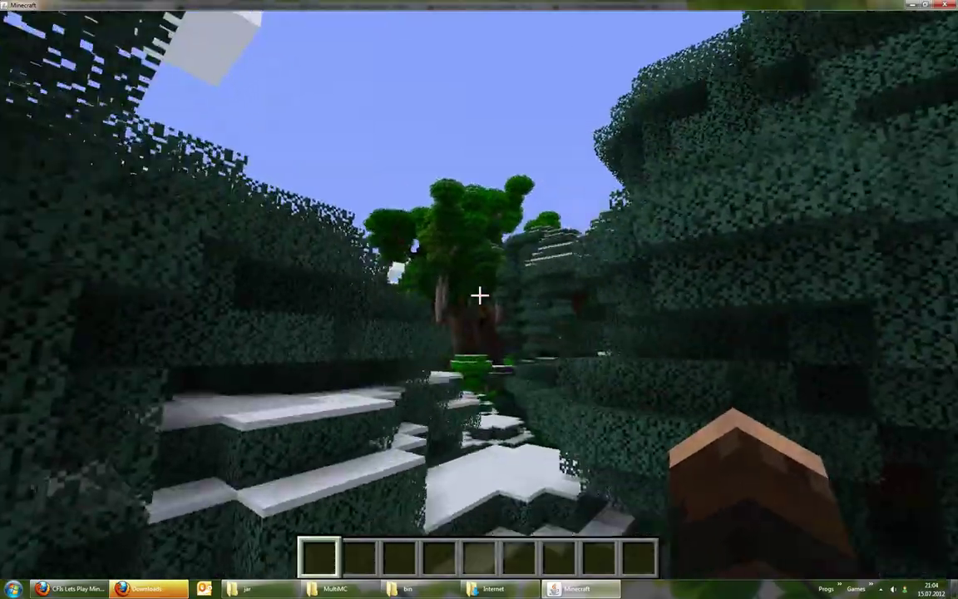
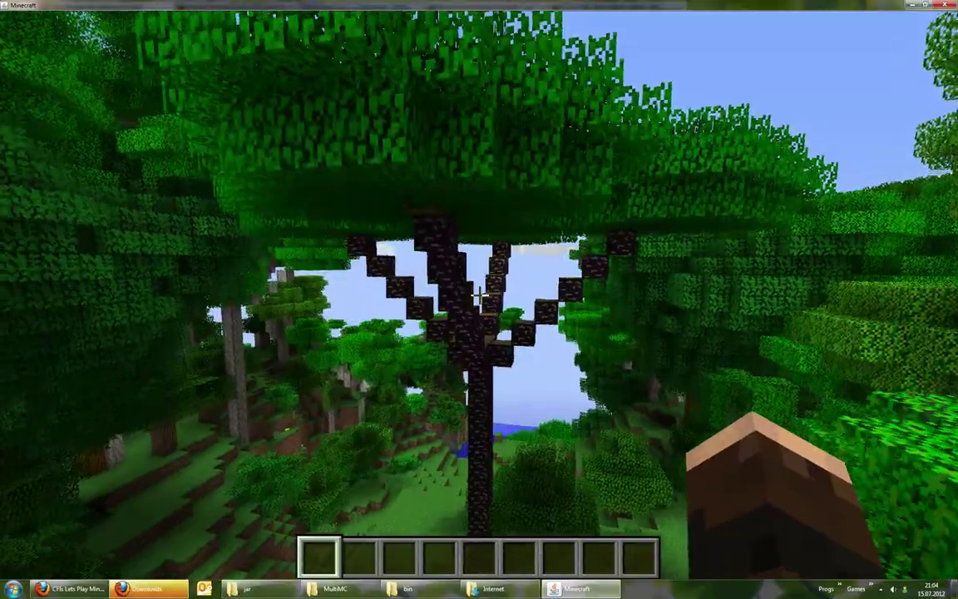
pyautogui.press('w')
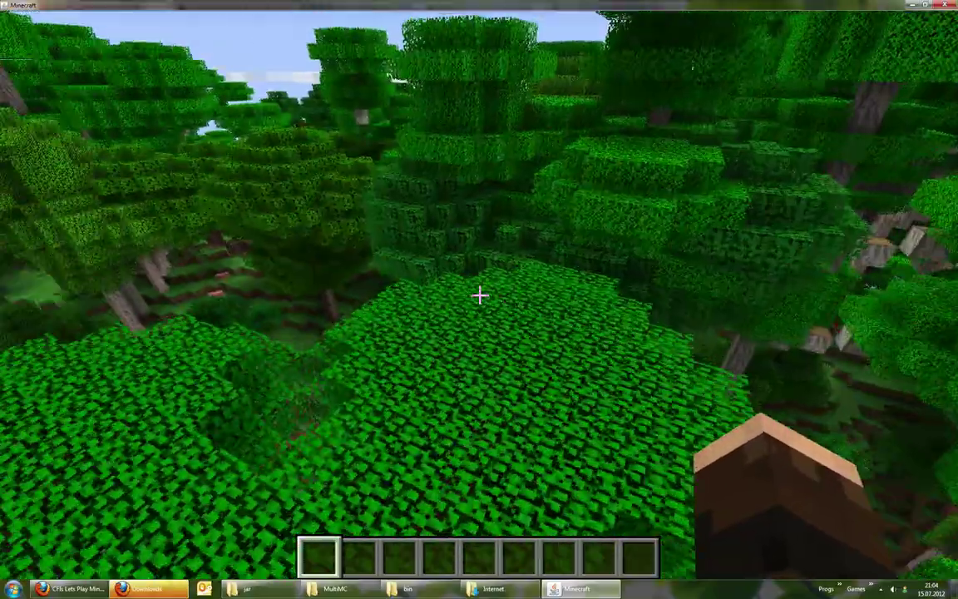
pyautogui.press('w')
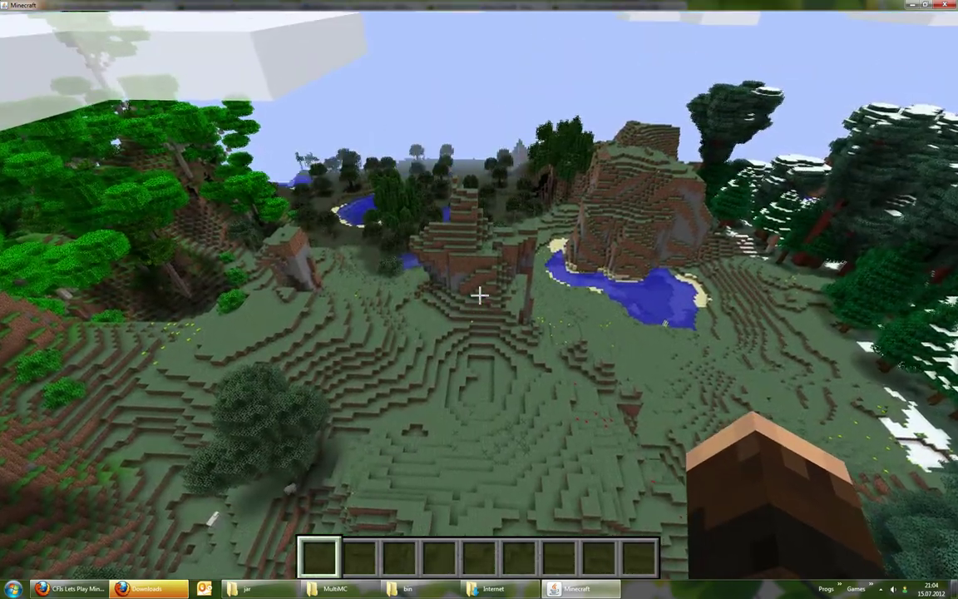
# Quit the Minecraft test session and return to the forum thread's list of mods for the /mods/ folder.
pyautogui.press('Escape')
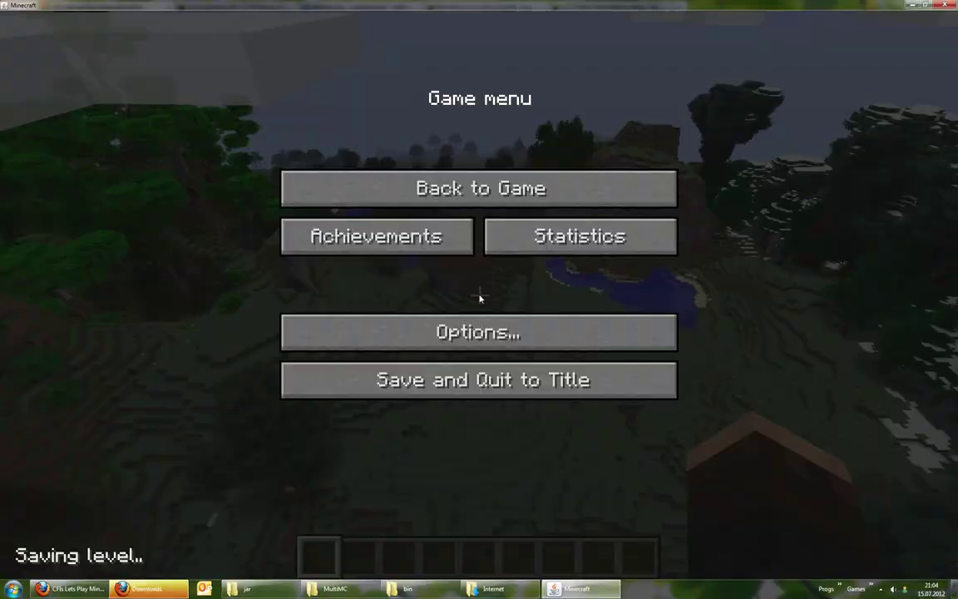
pyautogui.press('Escape')
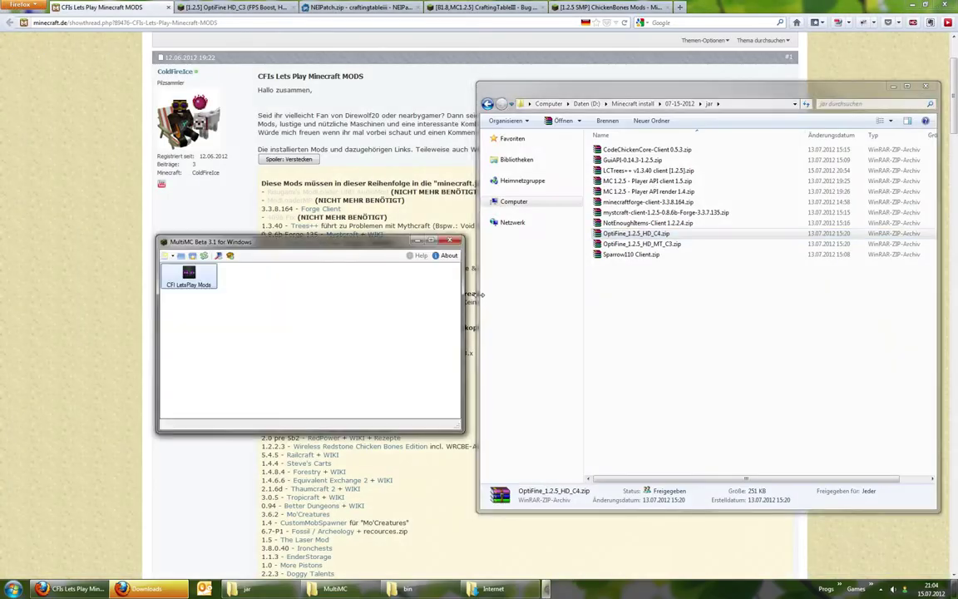
pyautogui.click(87, 383)
pyautogui.scroll(-5, 183, 396)
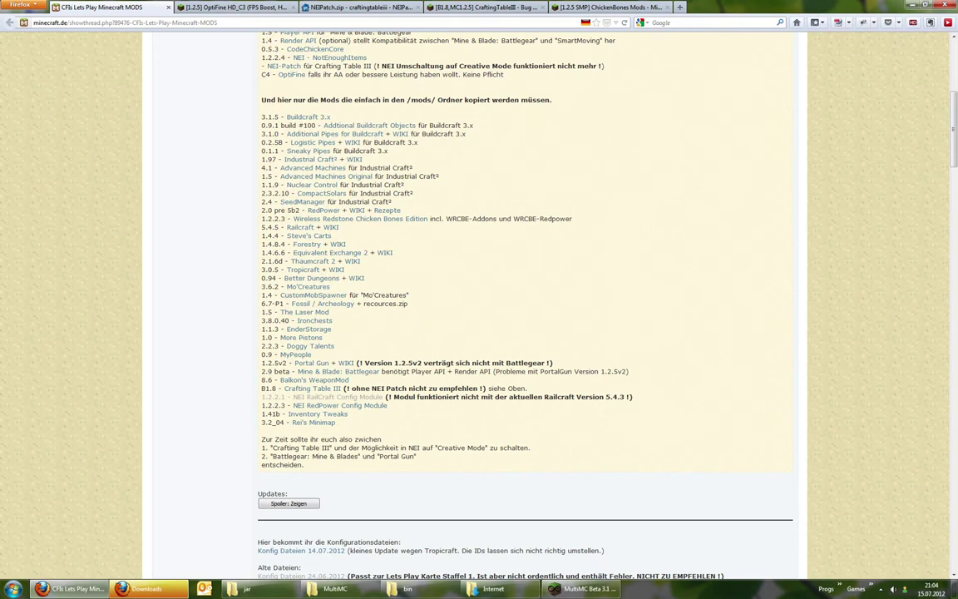
# Clear Firefox's list of finished downloads and close the Downloads window.
pyautogui.click(576, 590)
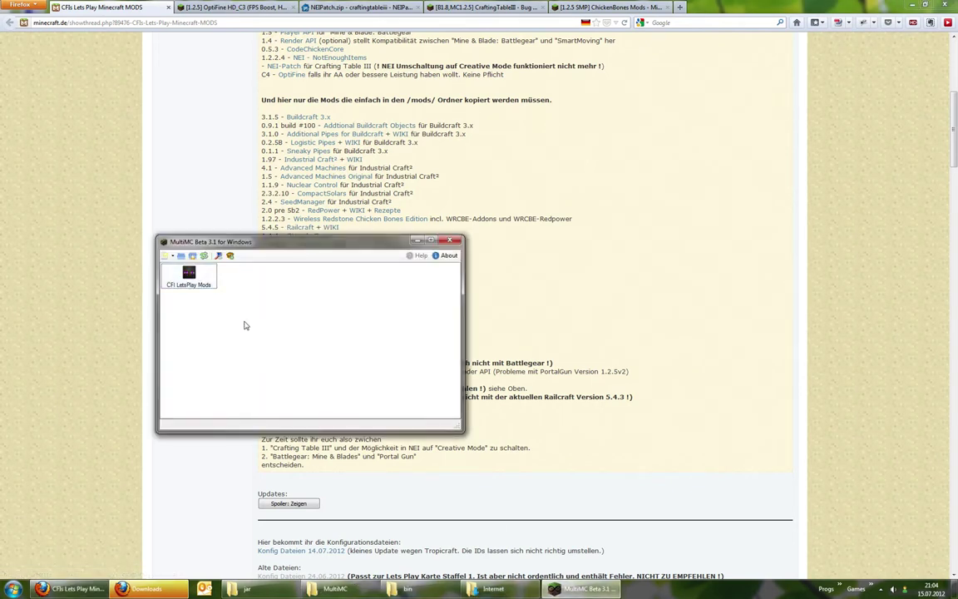
pyautogui.click(137, 590)
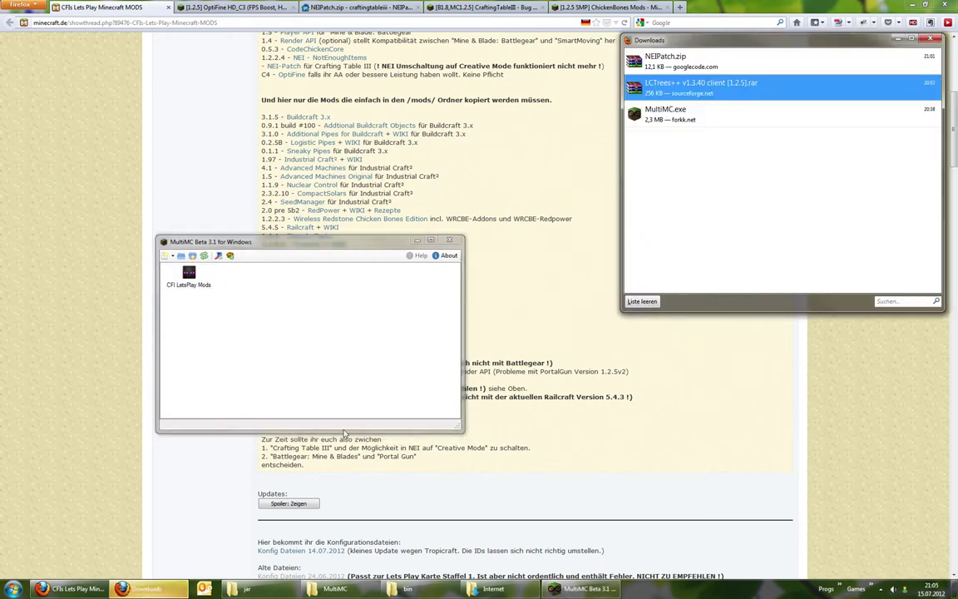
pyautogui.click(641, 302)
pyautogui.click(931, 40)
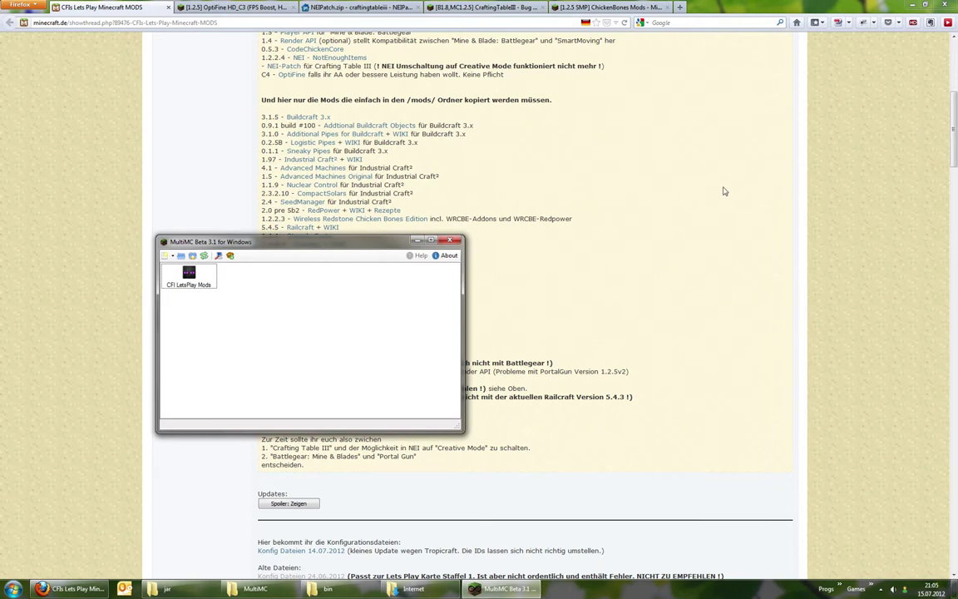
# Close all browser tabs except the CFIs Lets Play Minecraft MODS thread.
pyautogui.hotkey('alt', 'Tab')
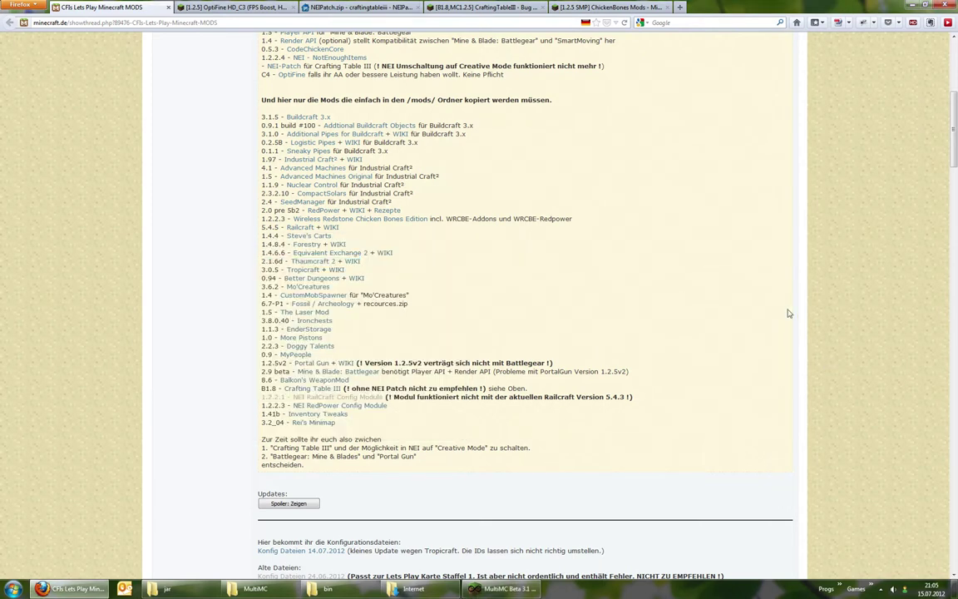
pyautogui.click(418, 9)
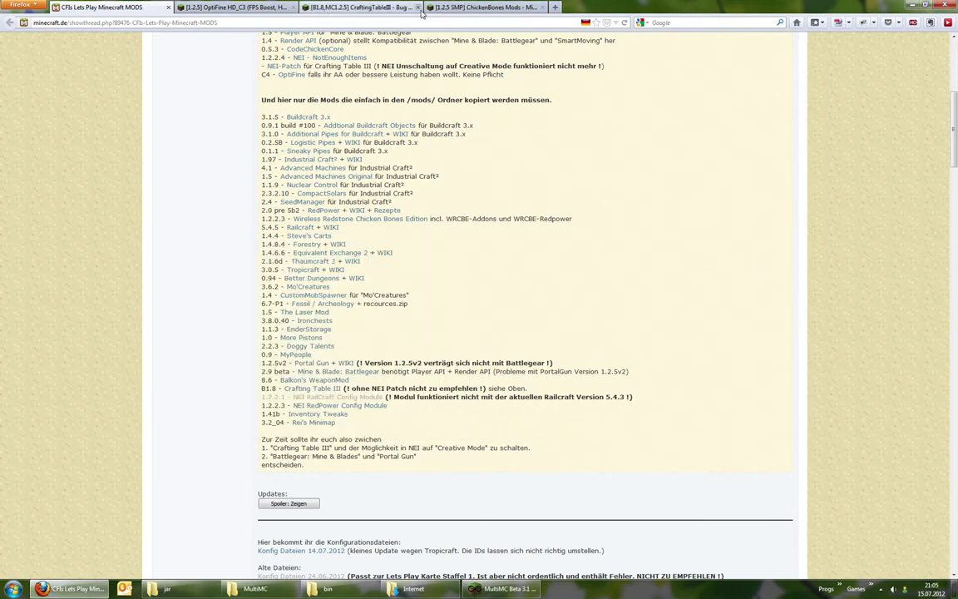
pyautogui.click(419, 8)
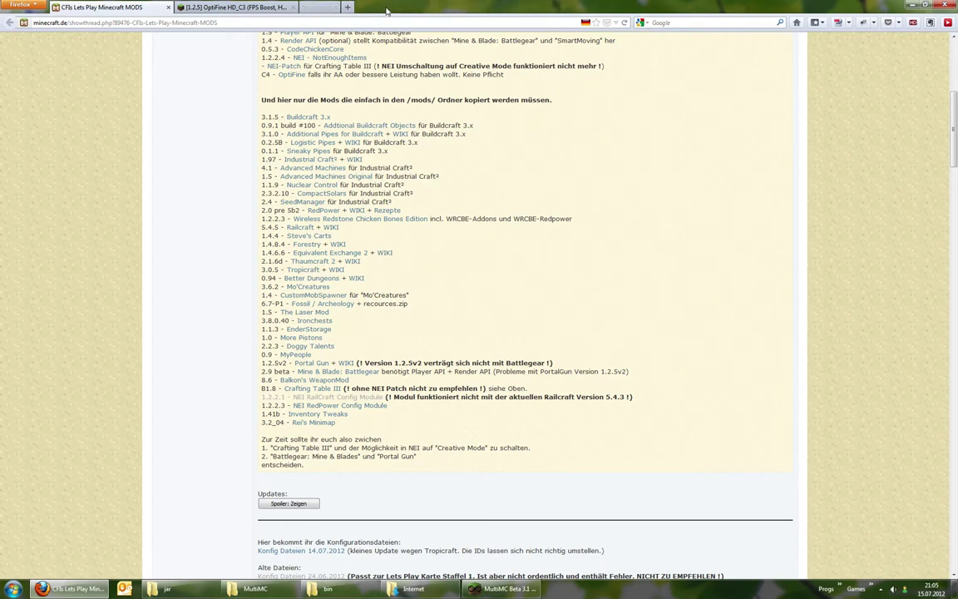
pyautogui.click(292, 7)
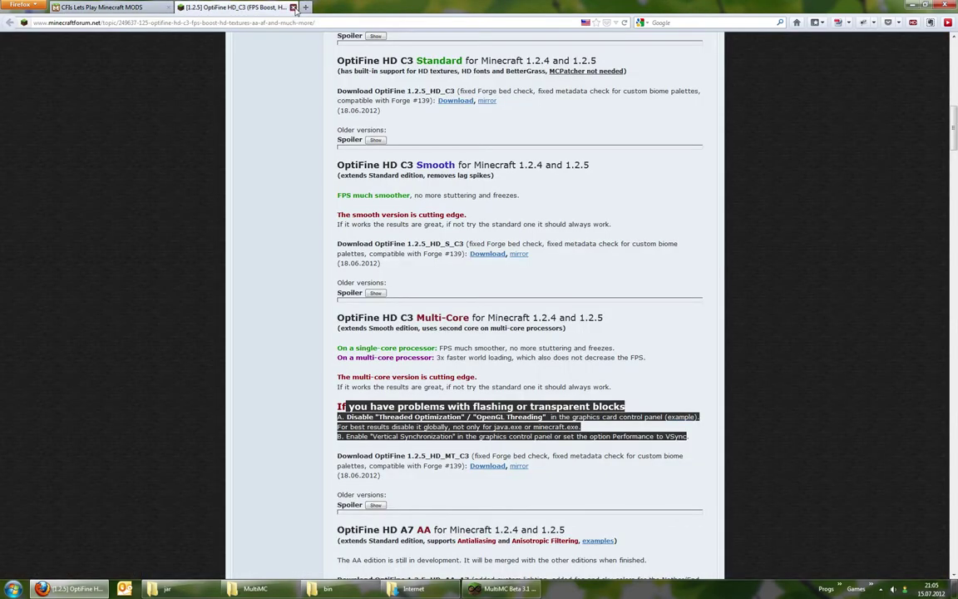
pyautogui.click(293, 7)
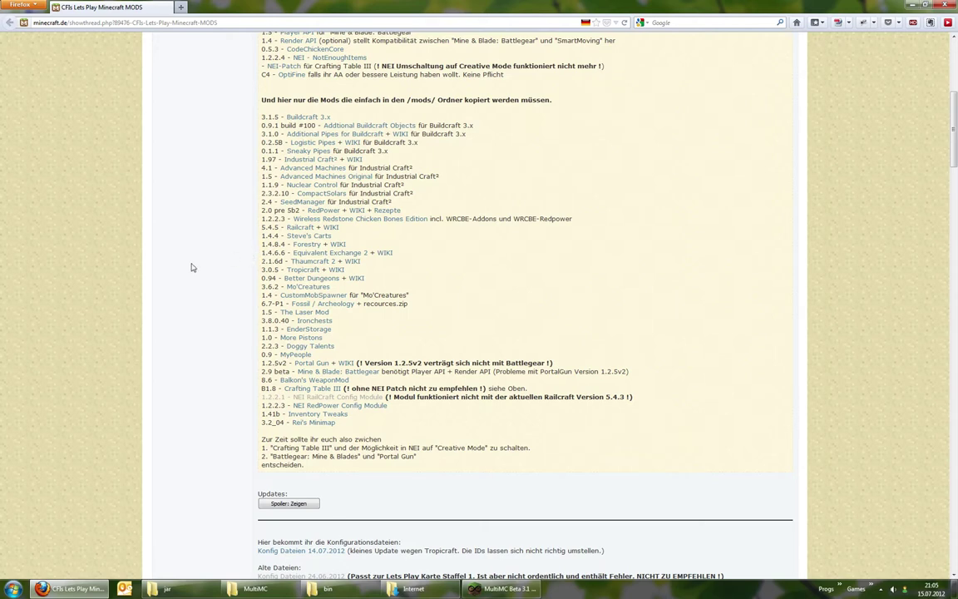
# Download configfiles-2012-07-14.zip from the thread's "Konfig Dateien 14.07.2012" link and save the file.
pyautogui.scroll(3, 200, 274)
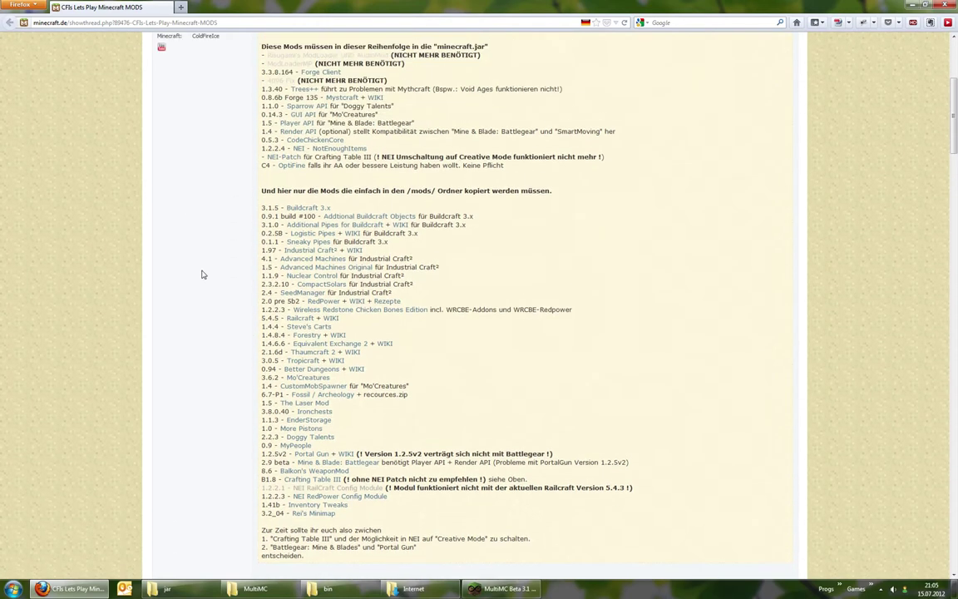
pyautogui.scroll(-6, 203, 260)
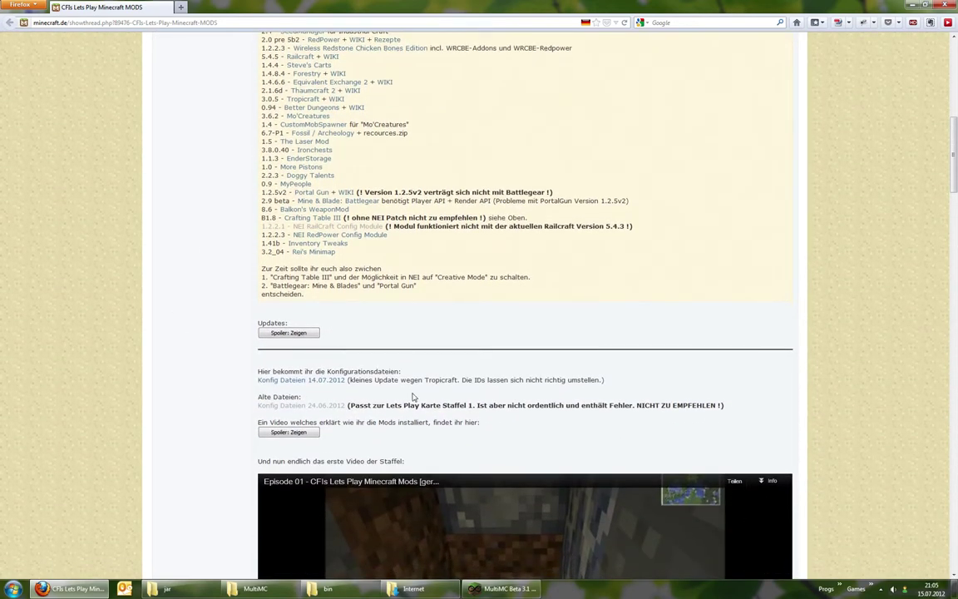
pyautogui.moveTo(413, 397); pyautogui.dragTo(260, 383)
pyautogui.click(246, 374)
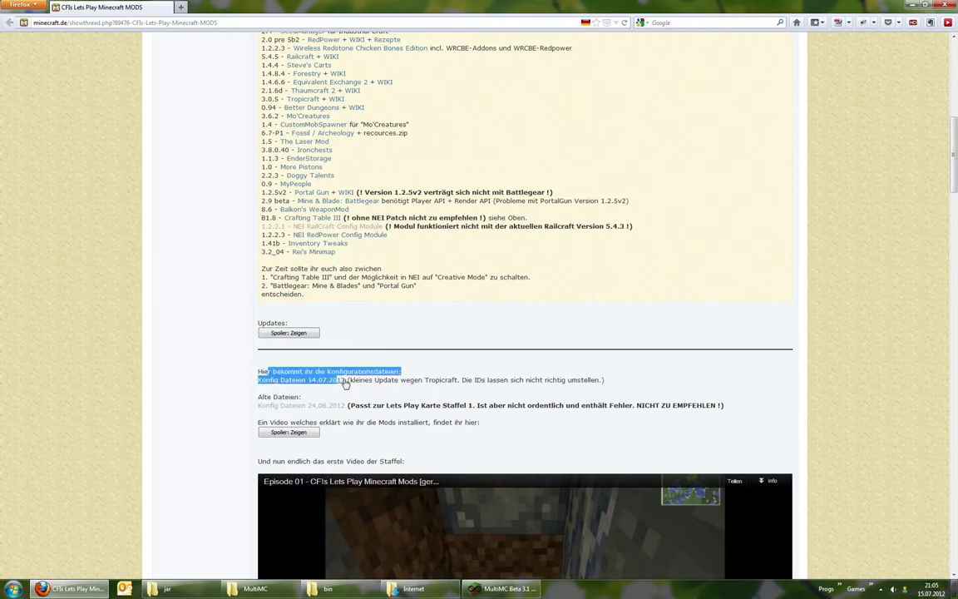
pyautogui.click(281, 380)
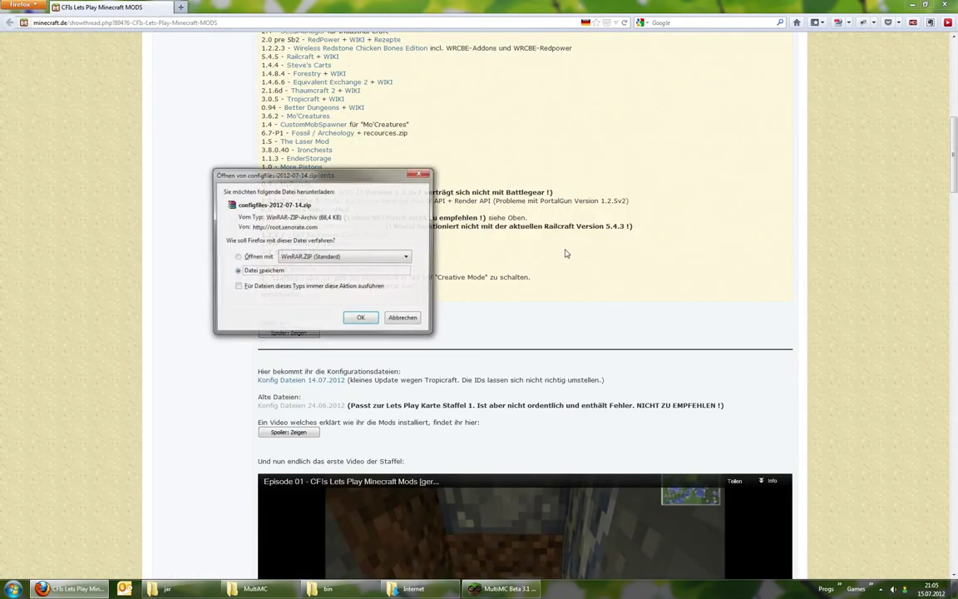
pyautogui.click(357, 321)
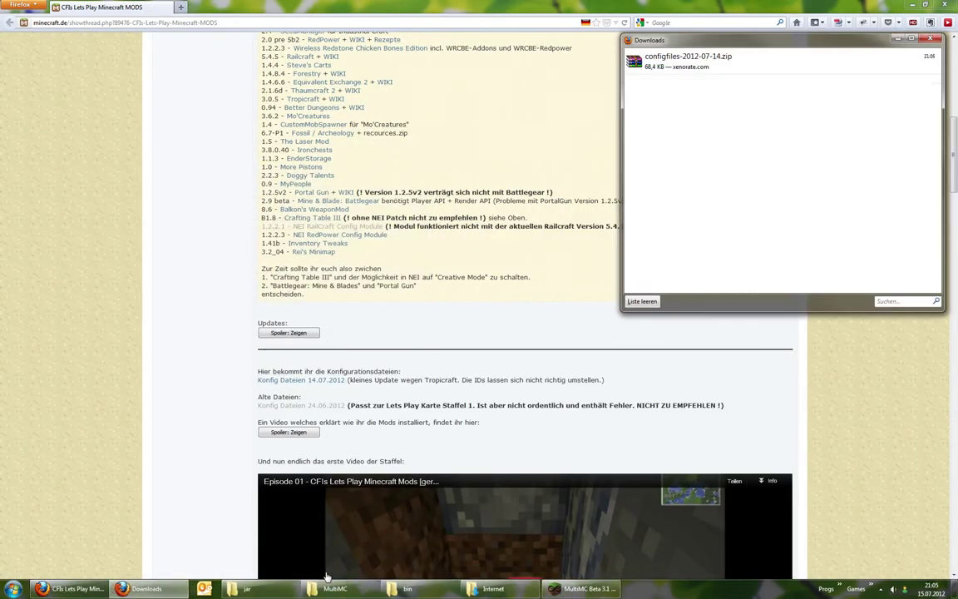
# Bring up the jar and MultiMC folder windows and arrange them beside each other.
pyautogui.moveTo(204, 590)
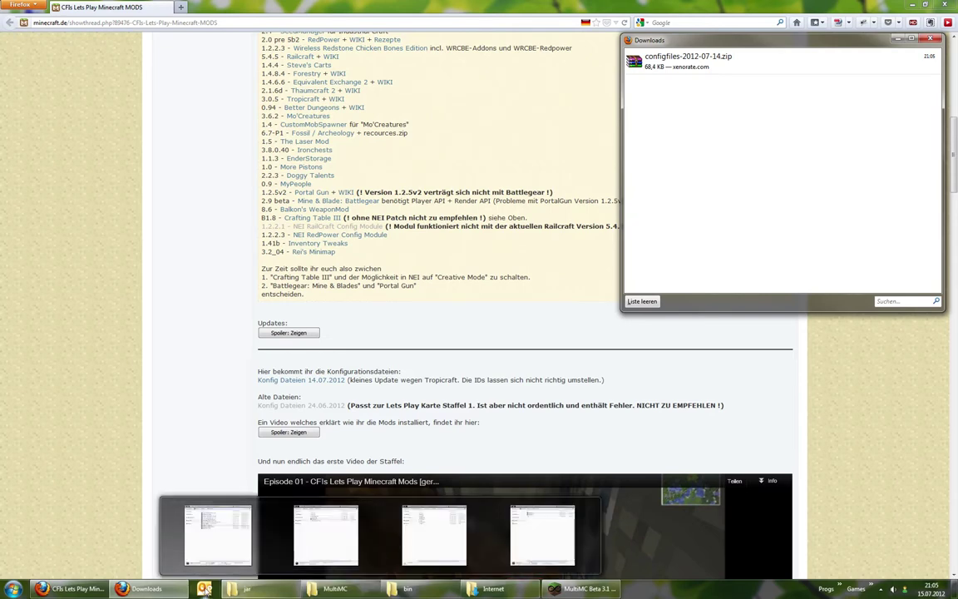
pyautogui.click(129, 337)
pyautogui.click(258, 587)
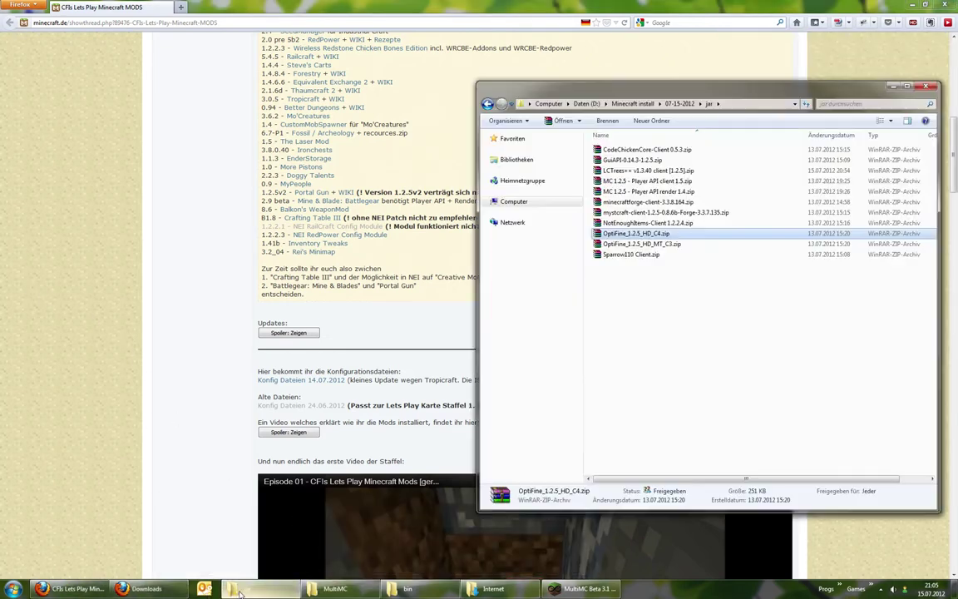
pyautogui.click(333, 588)
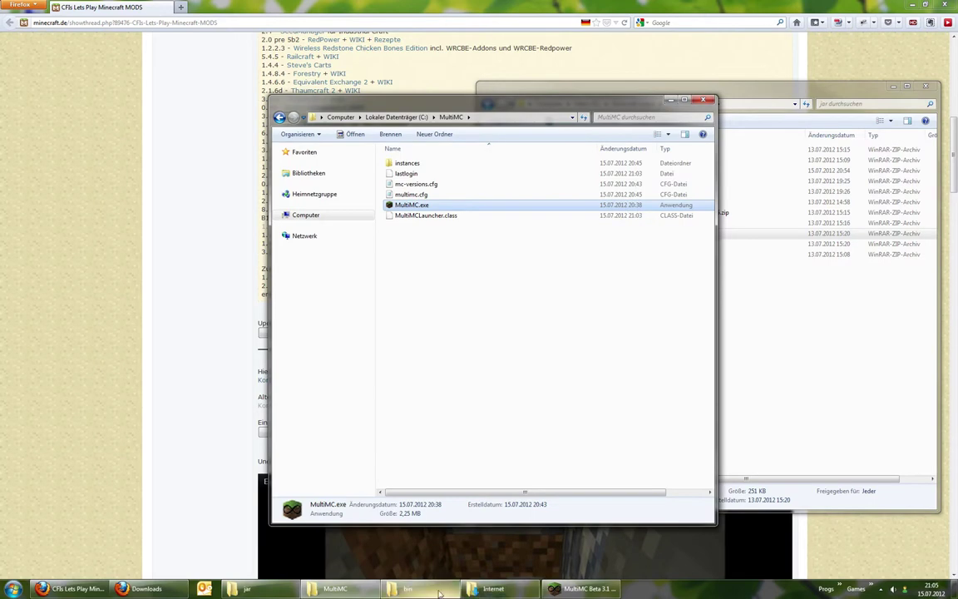
pyautogui.moveTo(349, 106); pyautogui.dragTo(157, 127)
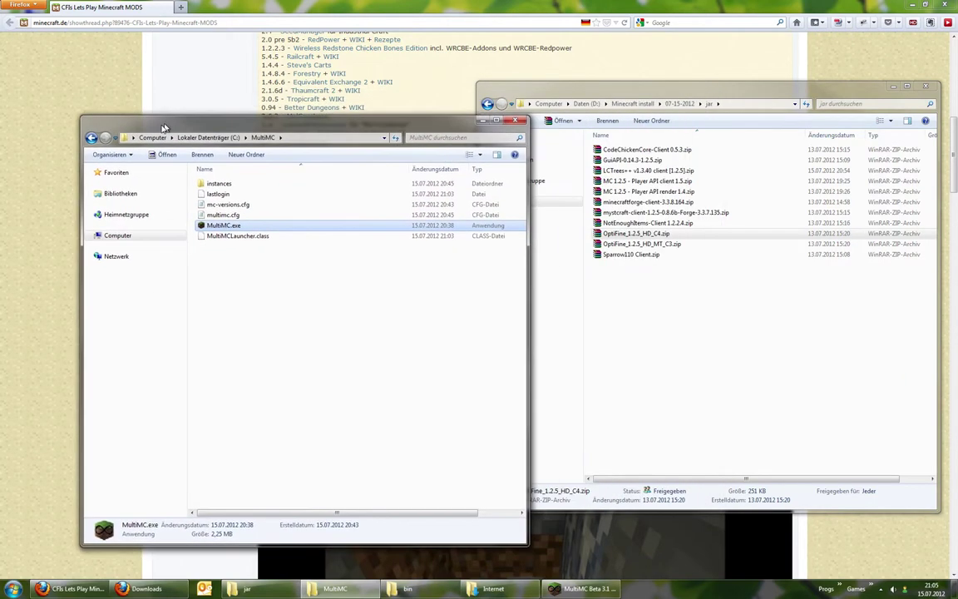
pyautogui.click(316, 378)
# Open the CFI LetsPlay Mods instance's folder from MultiMC and enter its .minecraft folder.
pyautogui.click(611, 592)
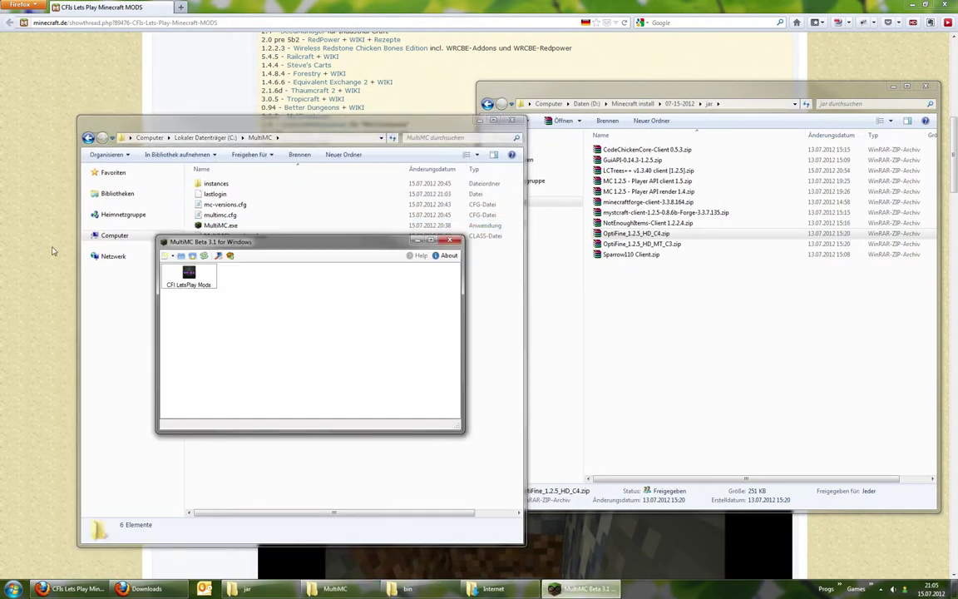
pyautogui.rightClick(188, 281)
pyautogui.click(220, 363)
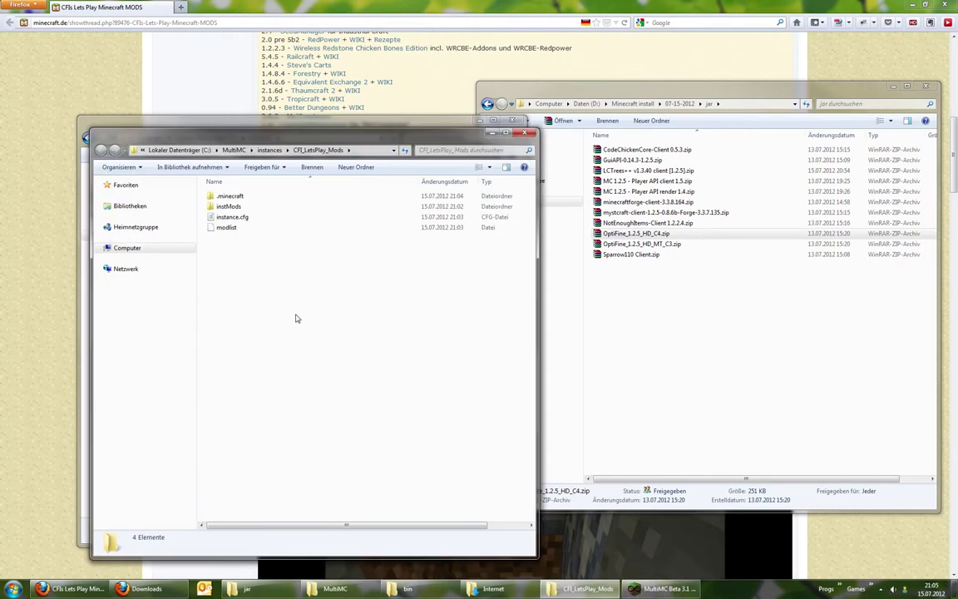
pyautogui.doubleClick(226, 197)
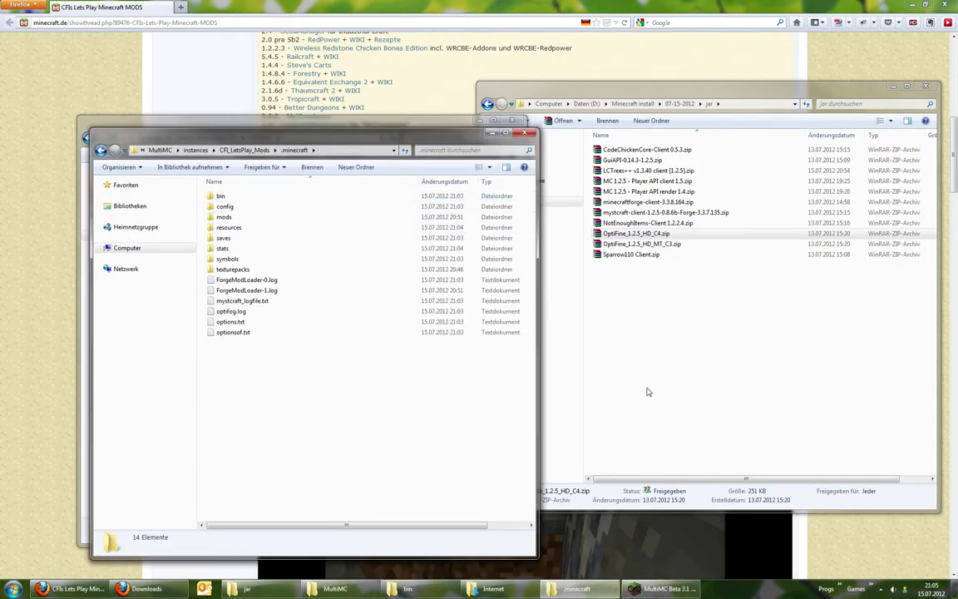
# In the Internet downloads folder, extract configfiles-2012-07-14.zip into its own subfolder and open that folder.
pyautogui.click(648, 392)
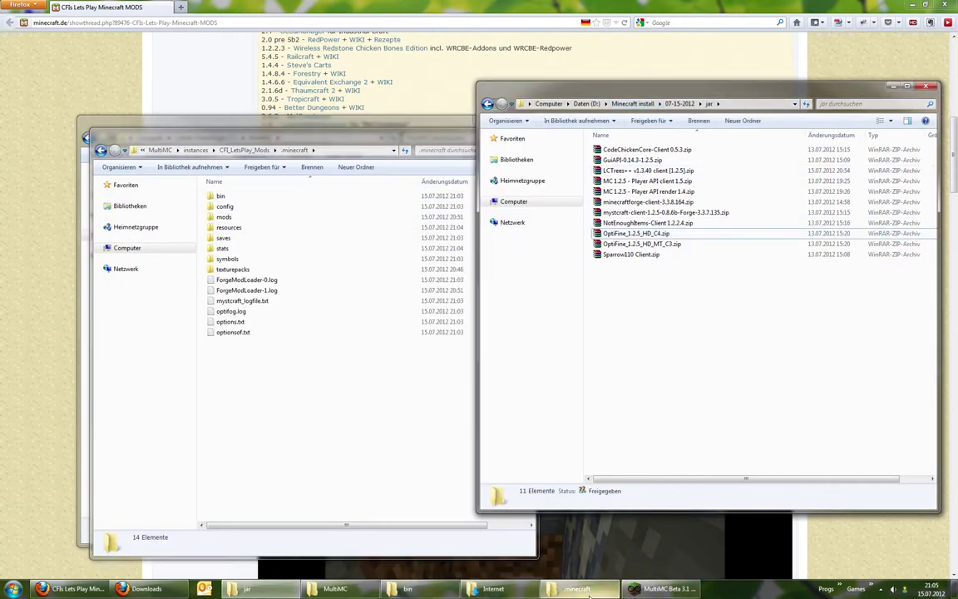
pyautogui.click(532, 530)
pyautogui.click(608, 172)
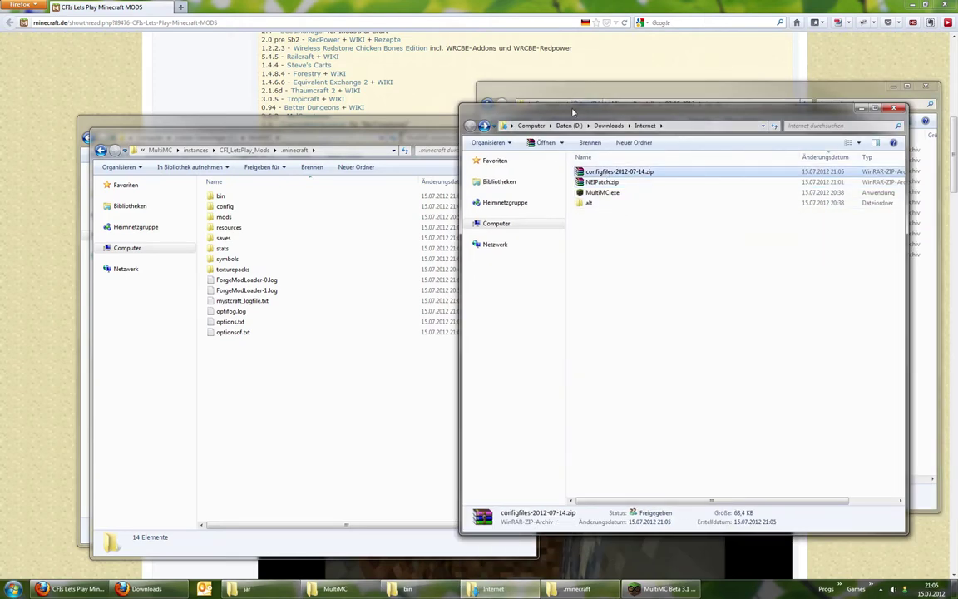
pyautogui.moveTo(517, 106); pyautogui.dragTo(562, 103)
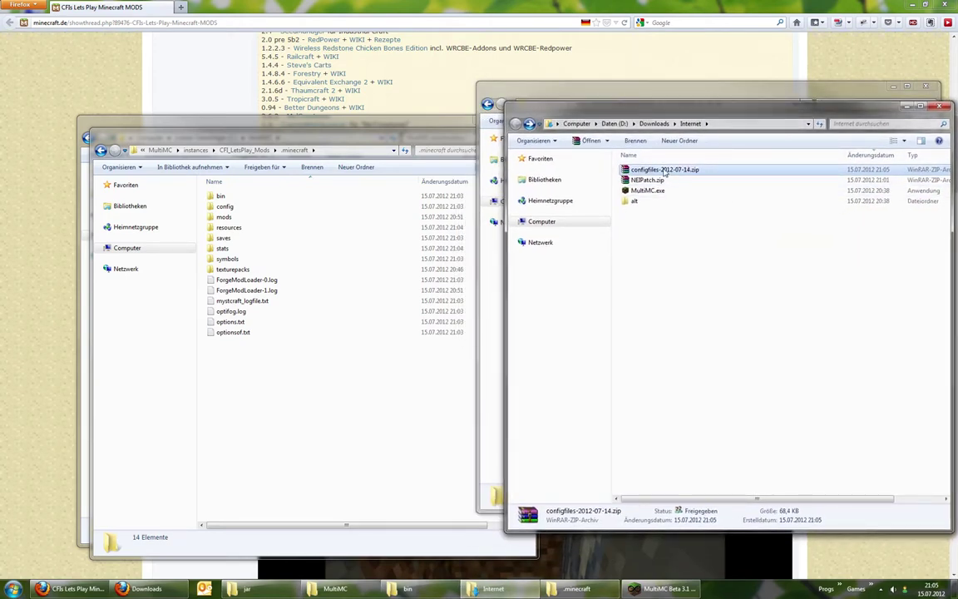
pyautogui.rightClick(663, 169)
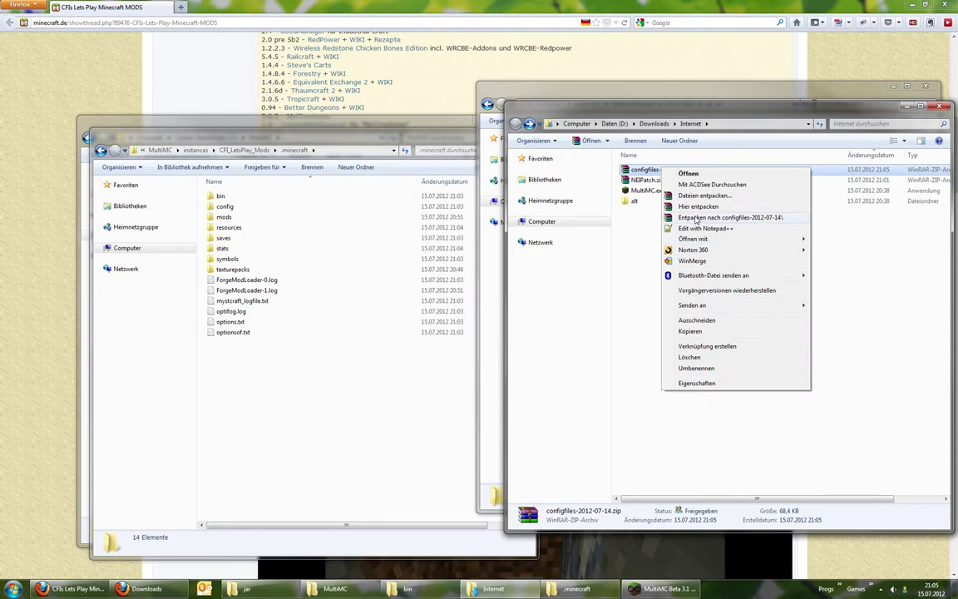
pyautogui.click(696, 218)
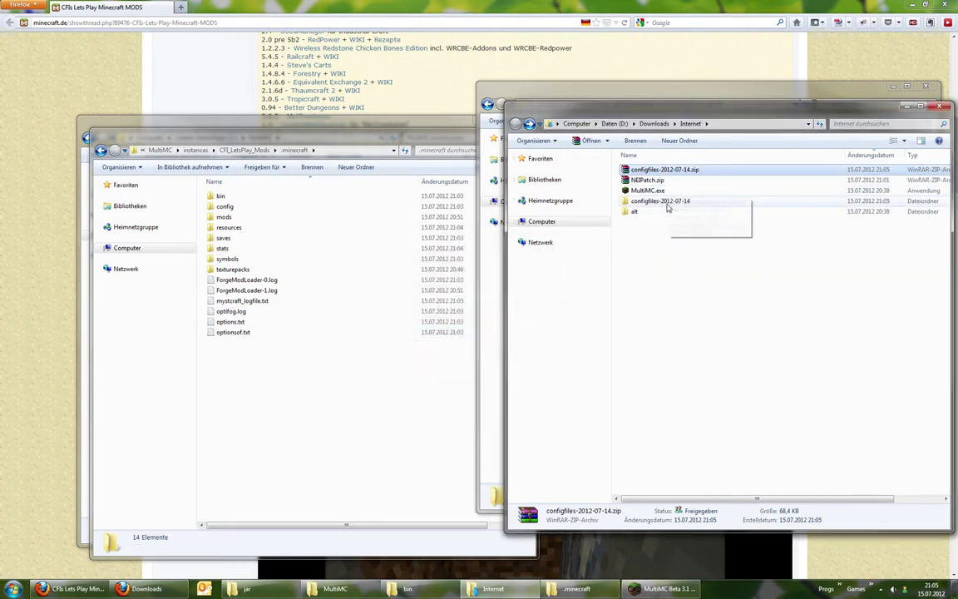
pyautogui.doubleClick(664, 201)
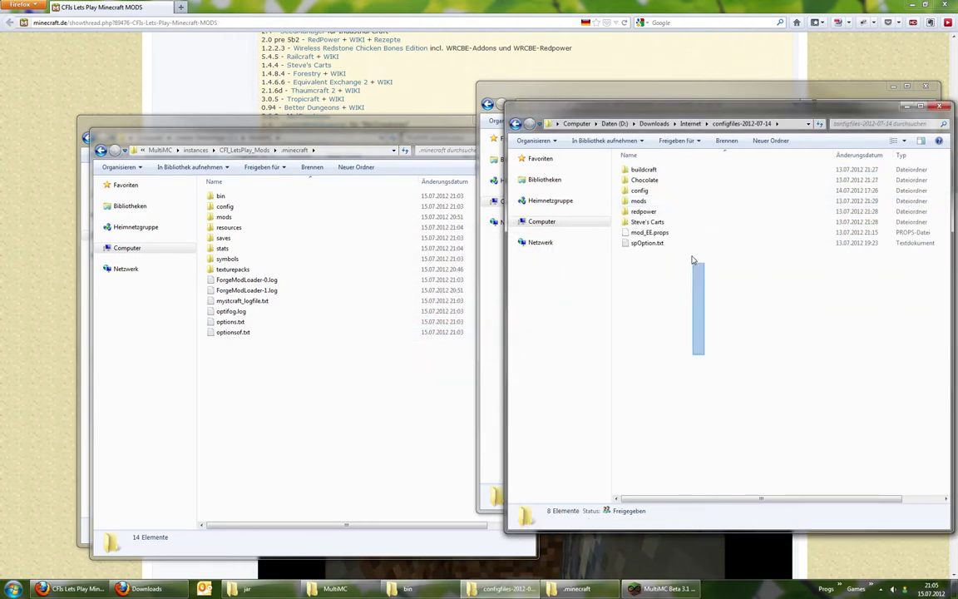
# Copy all extracted config files and folders into the instance's .minecraft folder.
pyautogui.moveTo(691, 260); pyautogui.dragTo(590, 149)
pyautogui.rightClick(653, 200)
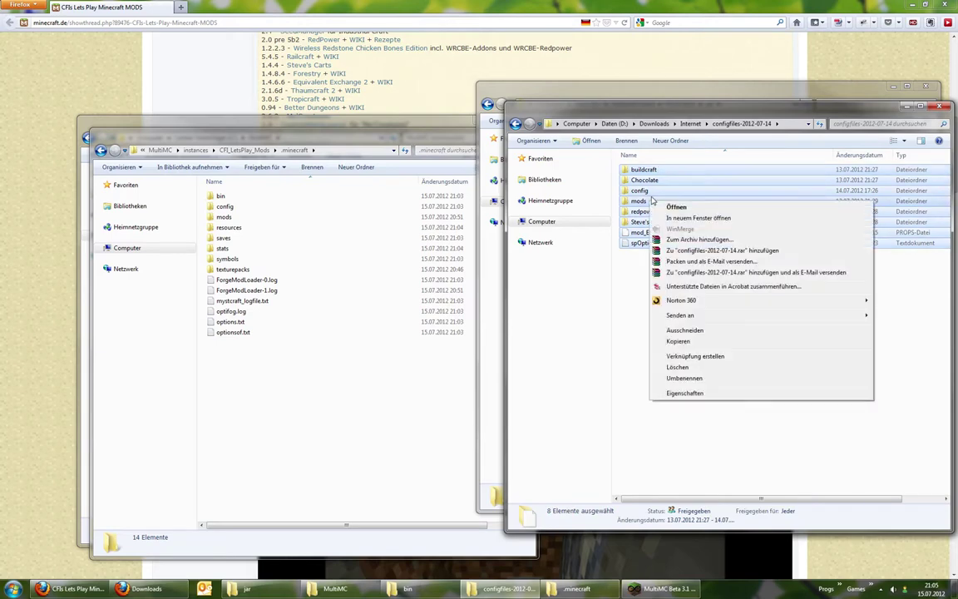
pyautogui.click(690, 342)
pyautogui.click(325, 386)
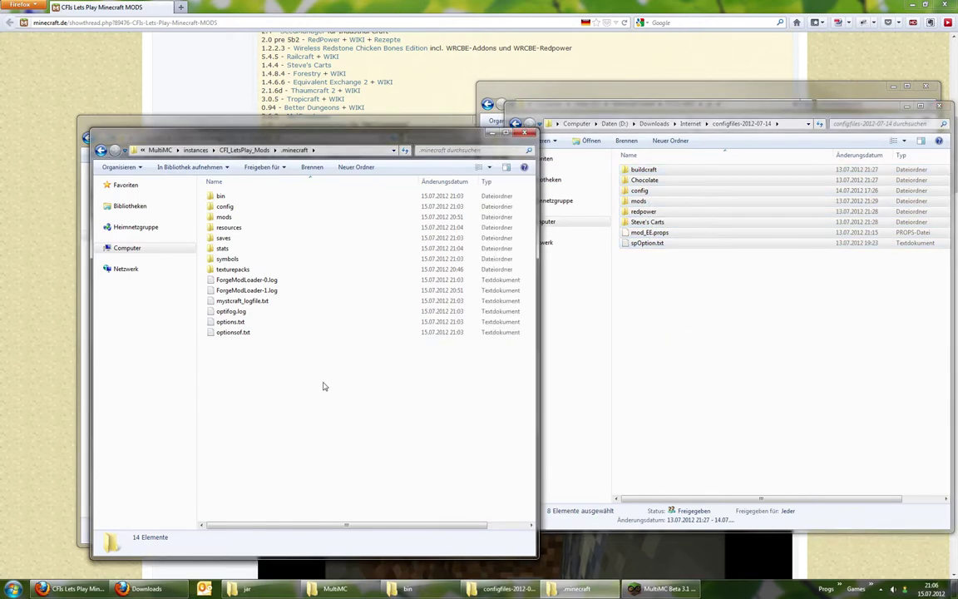
pyautogui.hotkey('ctrl', 'v')
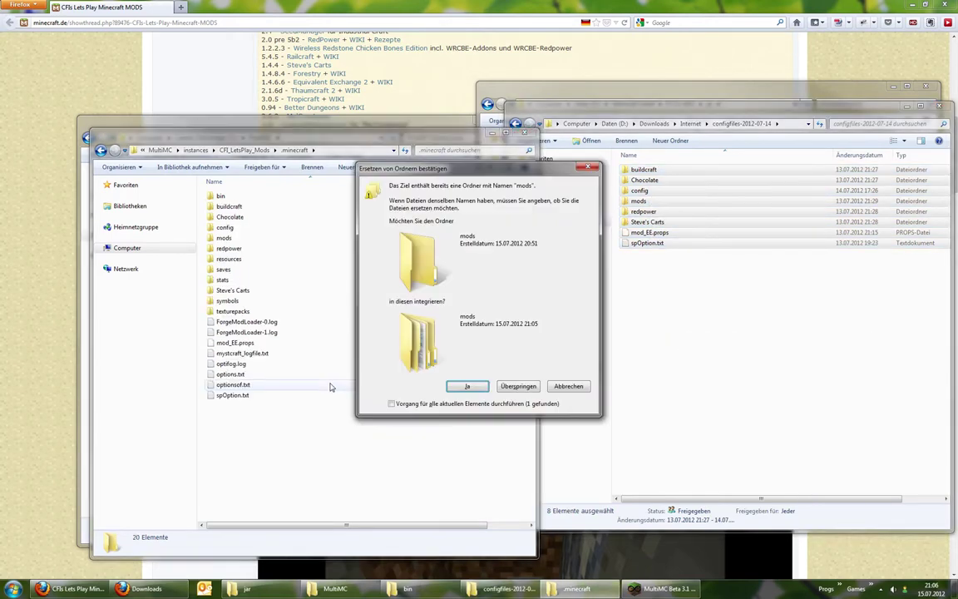
# Merge the existing mods folder and copy and replace all conflicting config files.
pyautogui.click(468, 387)
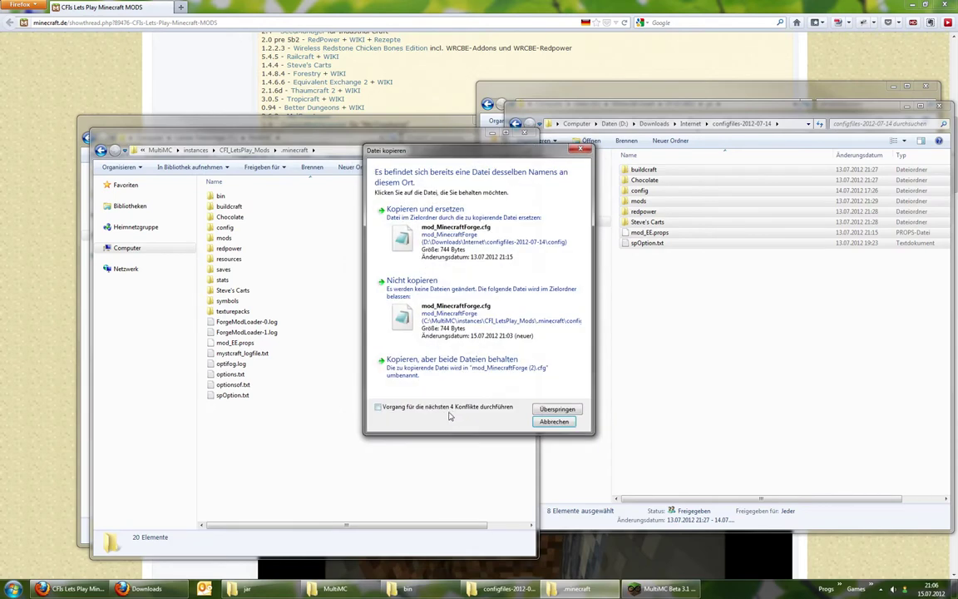
pyautogui.click(429, 408)
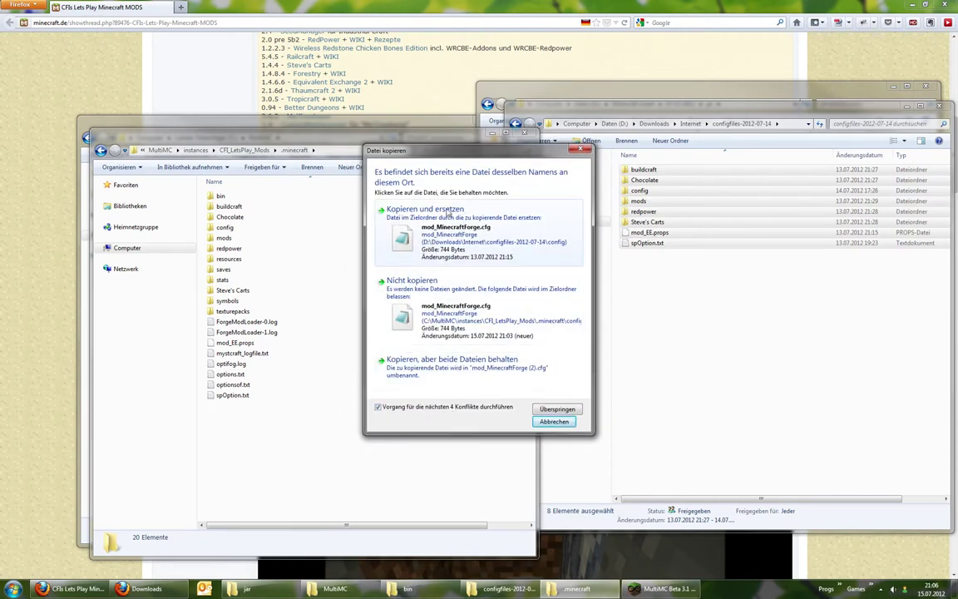
pyautogui.click(420, 257)
pyautogui.click(354, 446)
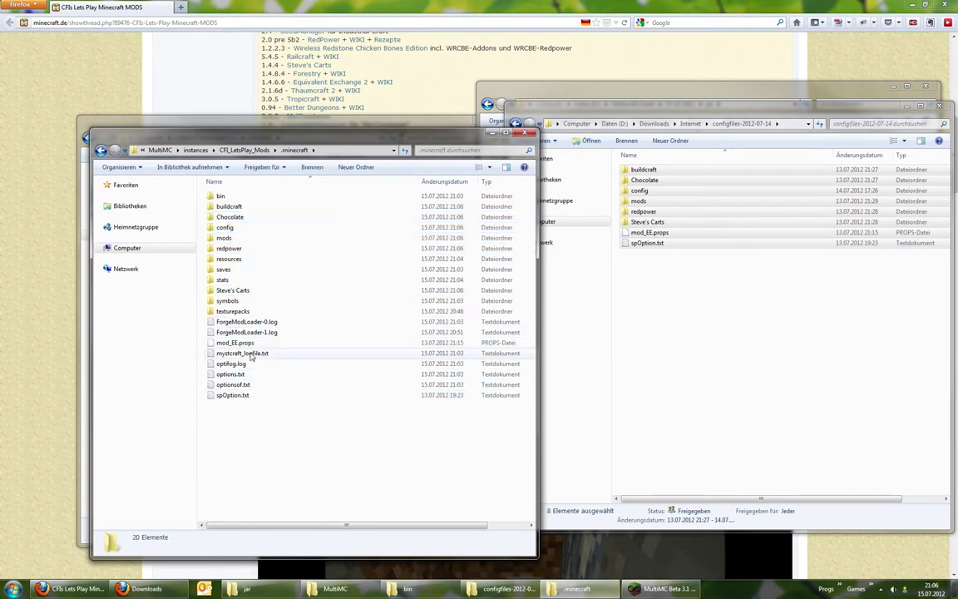
# Launch the CFI LetsPlay Mods instance from MultiMC and maximize the Minecraft window.
pyautogui.click(665, 589)
pyautogui.doubleClick(187, 279)
pyautogui.click(394, 360)
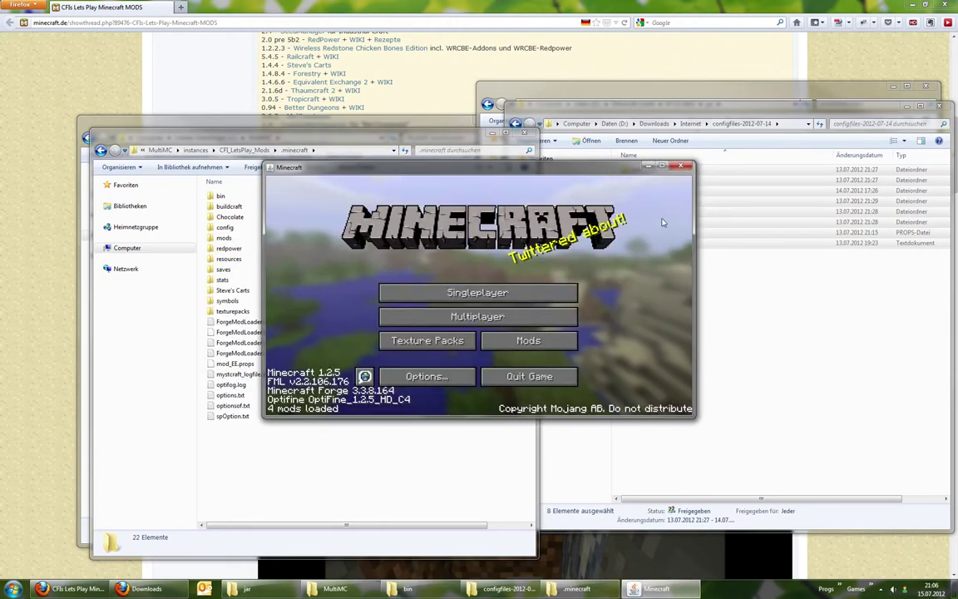
pyautogui.click(661, 167)
# View the game options and load the existing single-player world New World to inspect it.
pyautogui.click(374, 434)
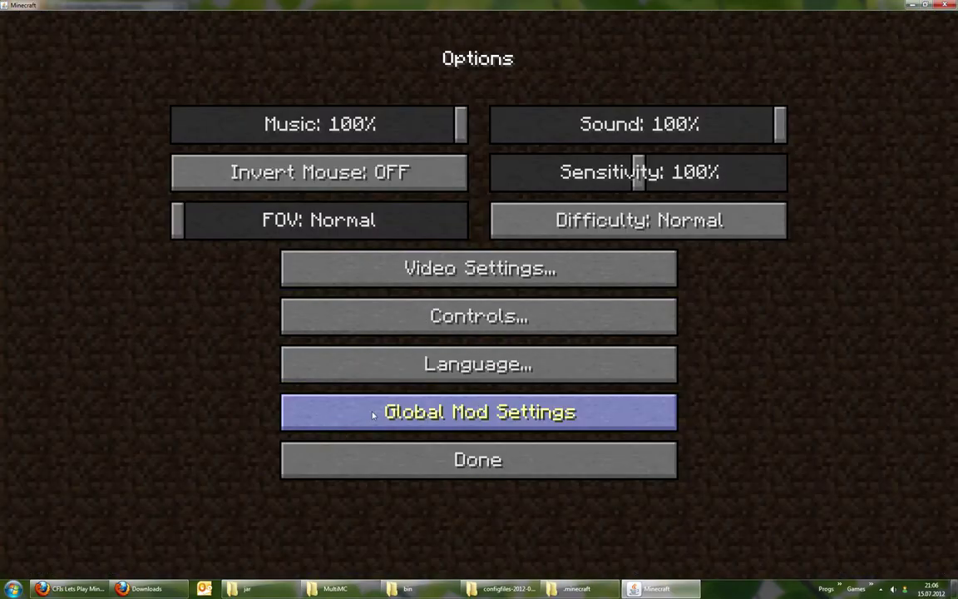
pyautogui.click(364, 472)
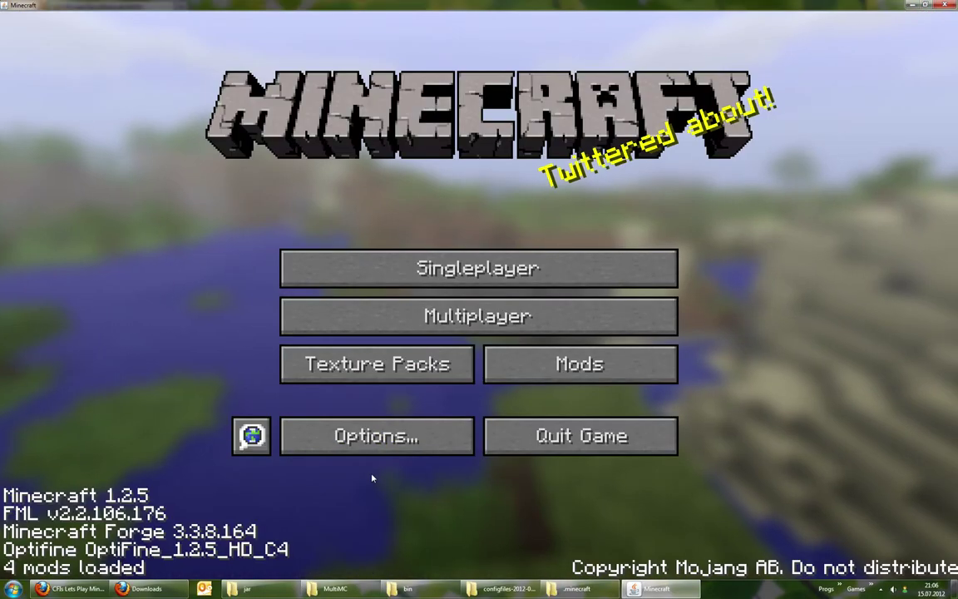
pyautogui.click(366, 268)
pyautogui.click(363, 292)
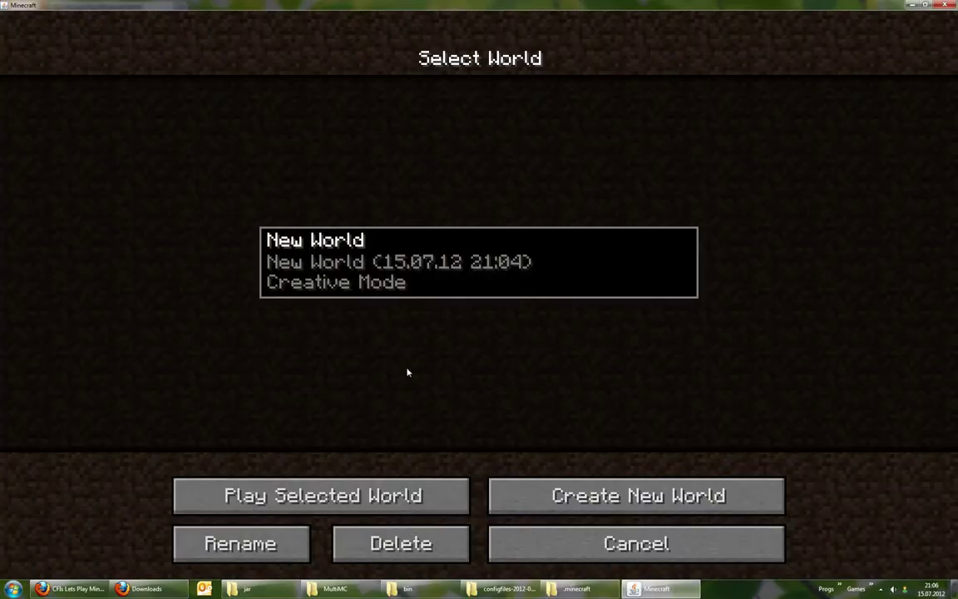
pyautogui.doubleClick(388, 258)
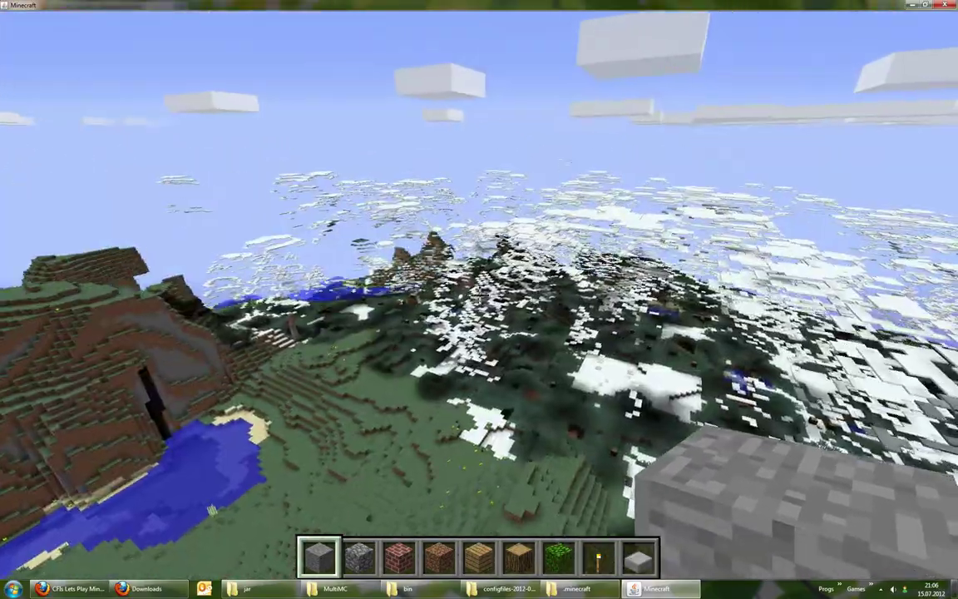
# Save and quit to the title, and delete the existing single-player world New World.
pyautogui.press('Escape')
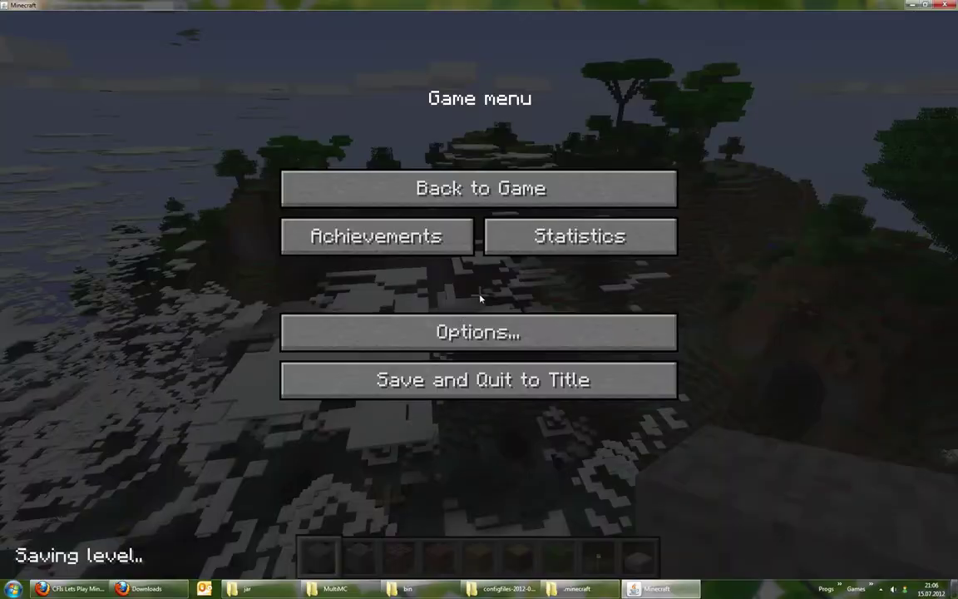
pyautogui.click(480, 381)
pyautogui.click(396, 268)
pyautogui.click(362, 291)
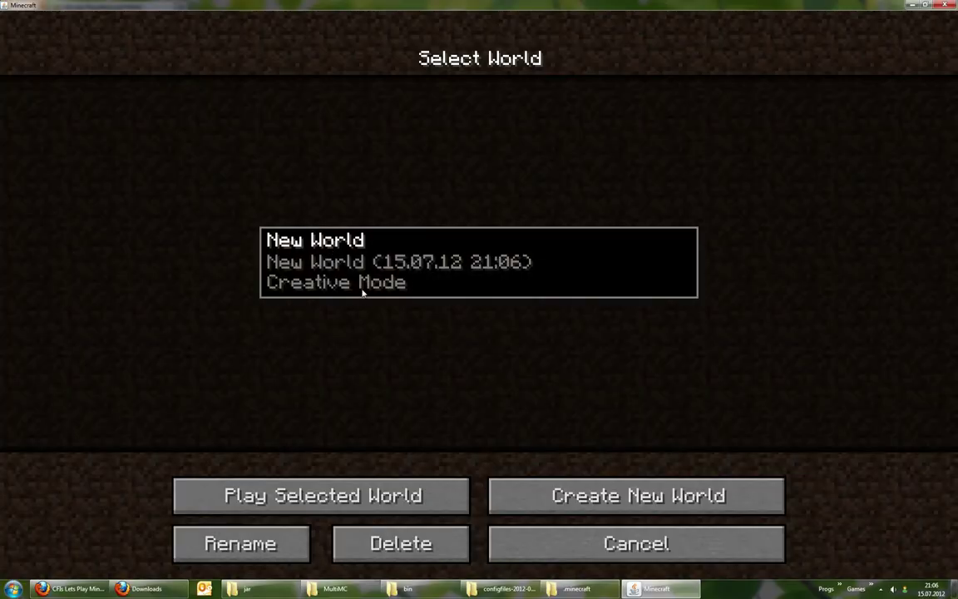
pyautogui.click(400, 543)
pyautogui.click(318, 314)
# Create a single-player world named New World in Survival mode and switch it to creative mode from the inventory overlay.
pyautogui.click(615, 495)
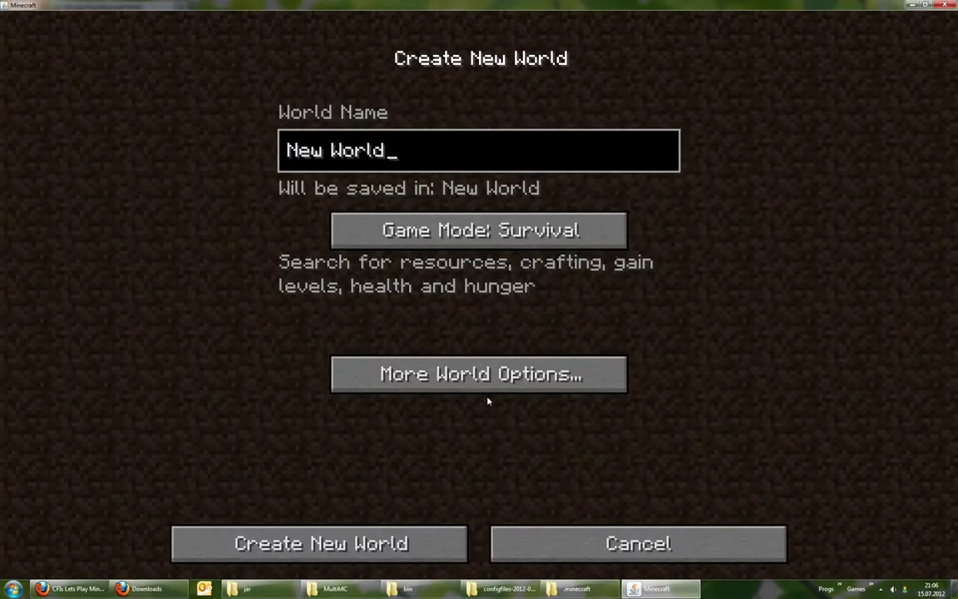
pyautogui.click(325, 544)
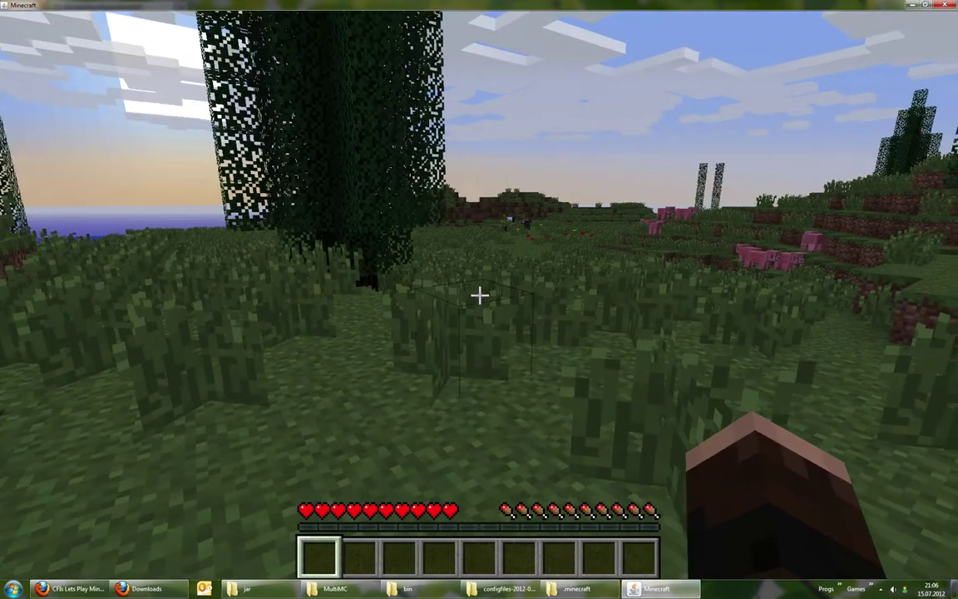
pyautogui.press('w')
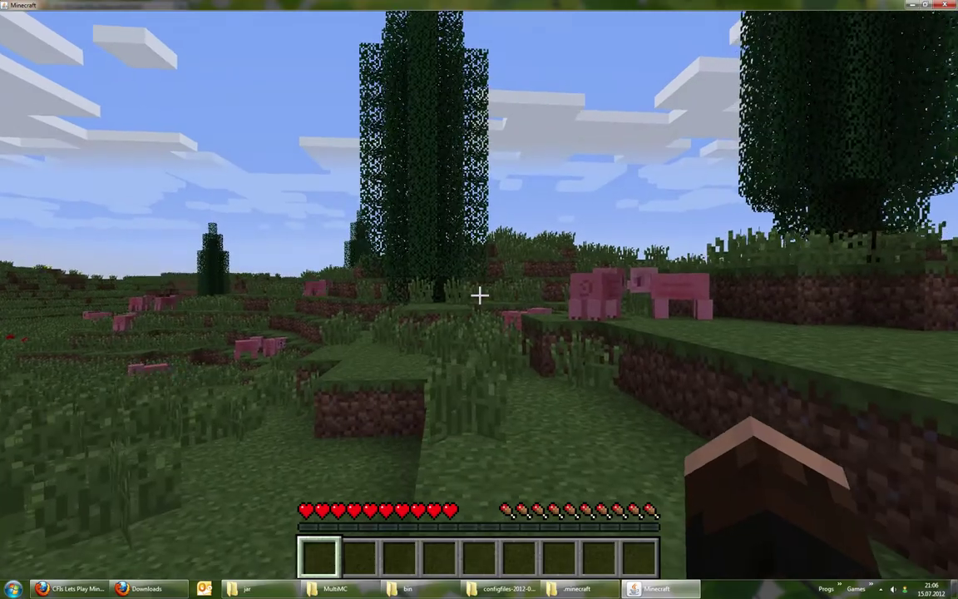
pyautogui.press('e')
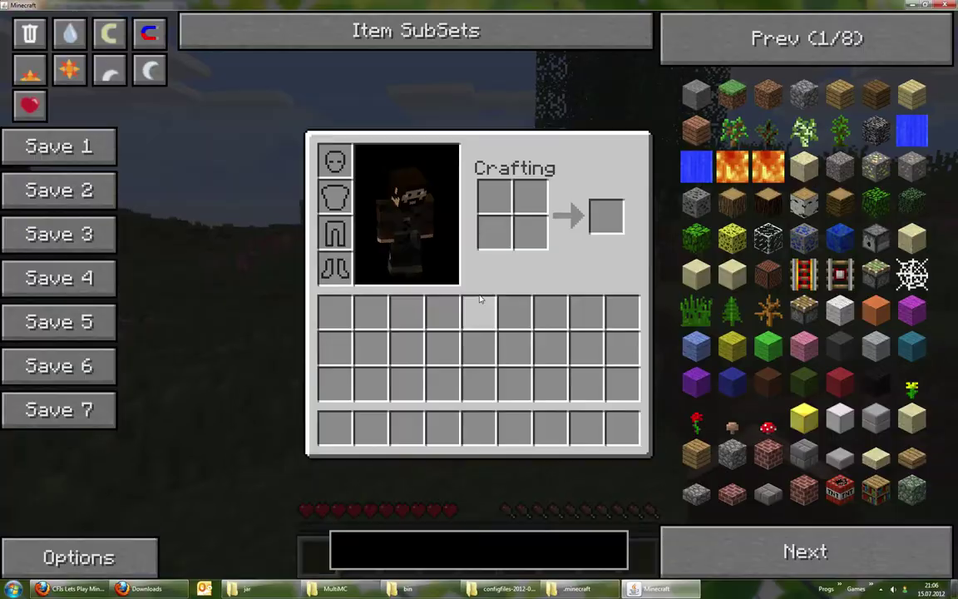
pyautogui.press('e')
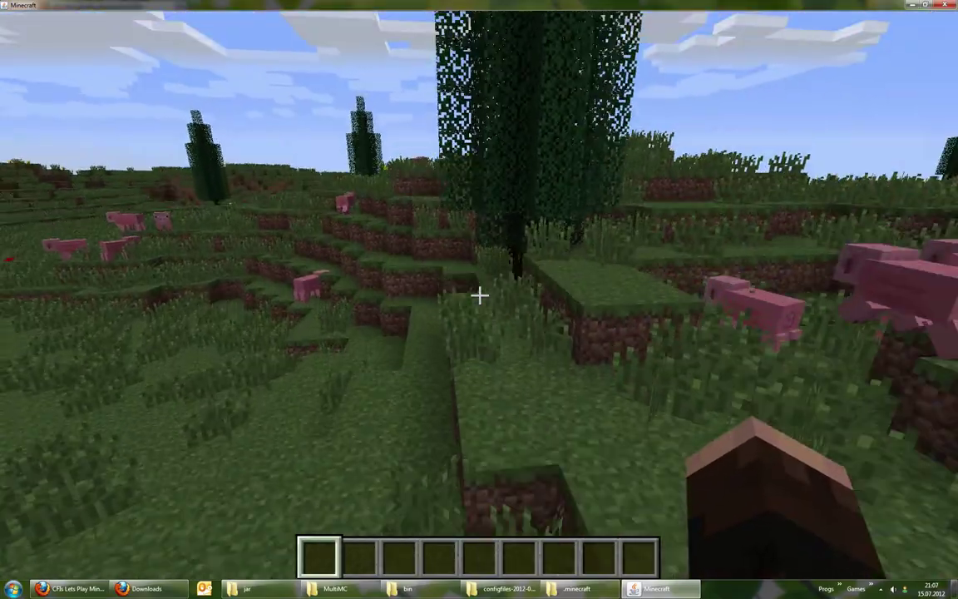
# Fly across the grassland and desert of the new world to examine the terrain and trees generated with the mods.
pyautogui.press('w')
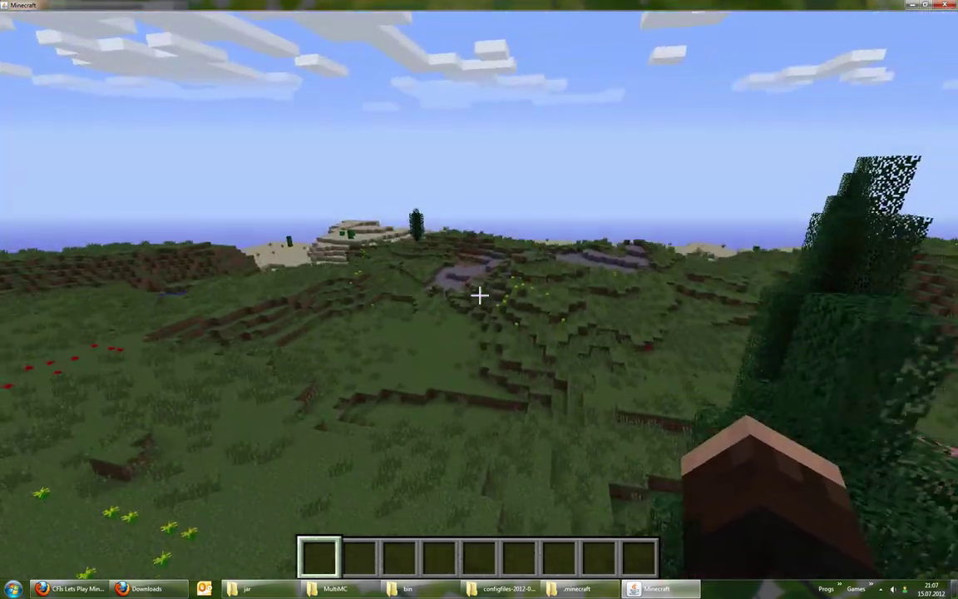
pyautogui.press('w')
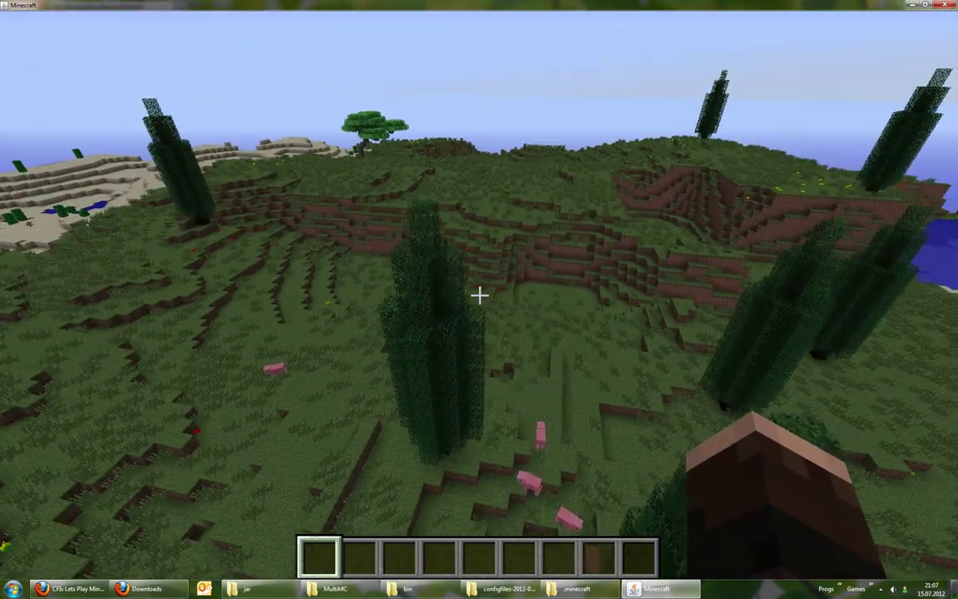
pyautogui.press('w')
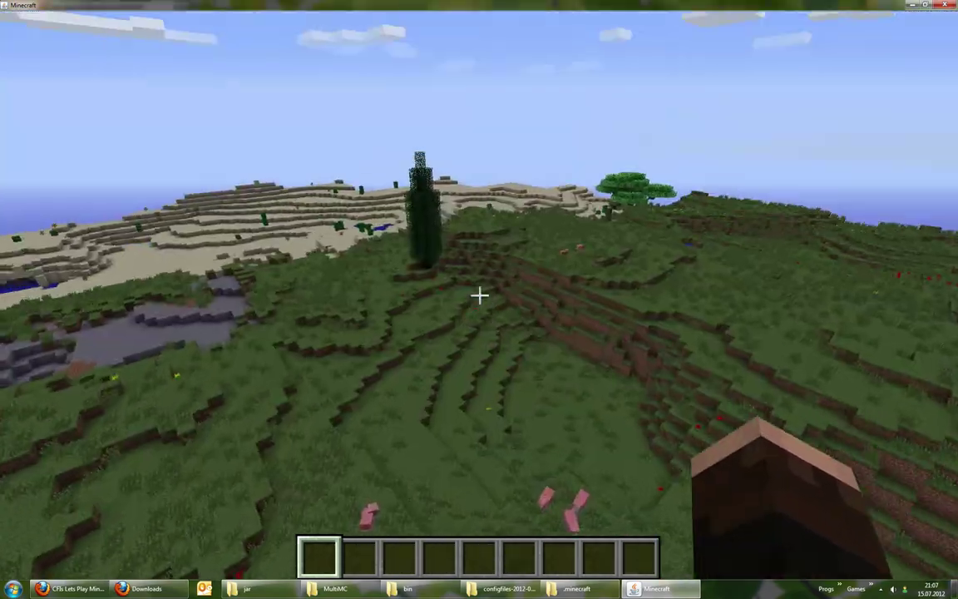
pyautogui.press('w')
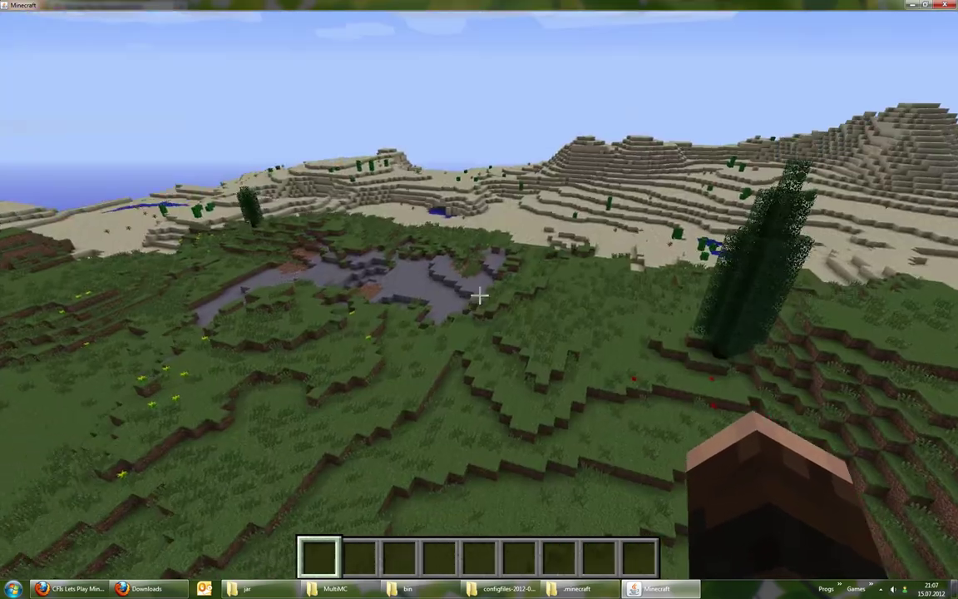
pyautogui.press('w')
pyautogui.press('w')
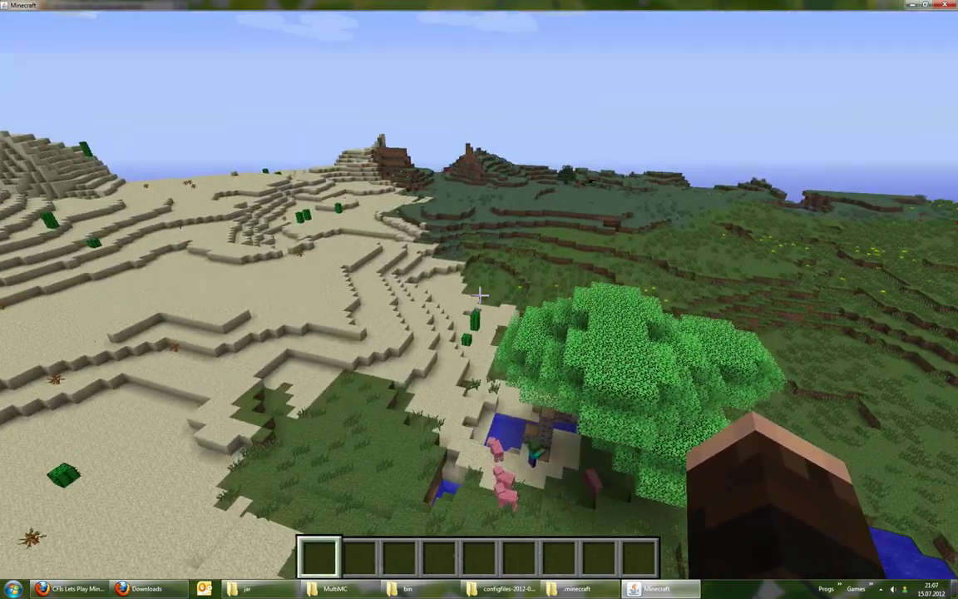
pyautogui.press('w')
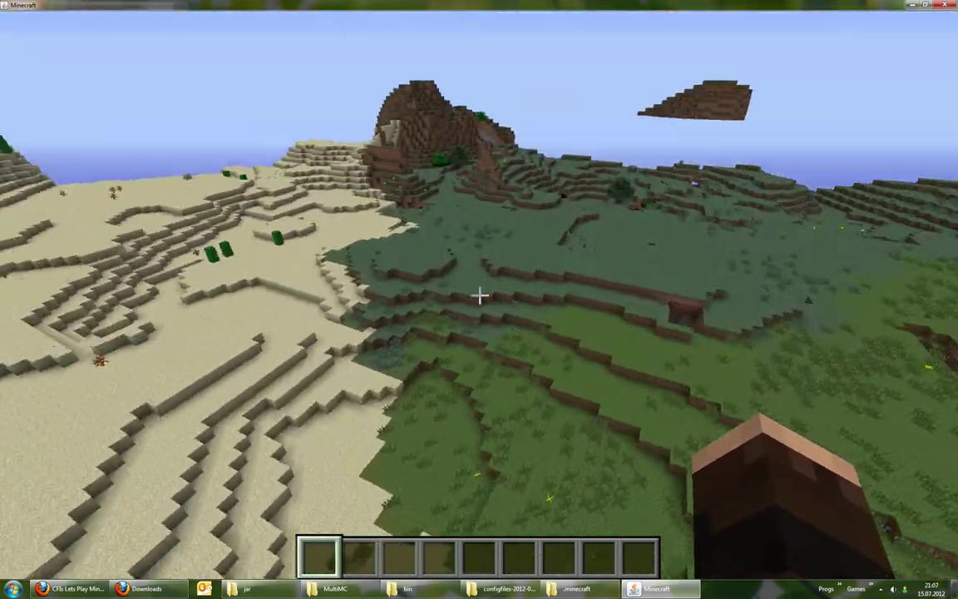
pyautogui.moveTo(478, 295)
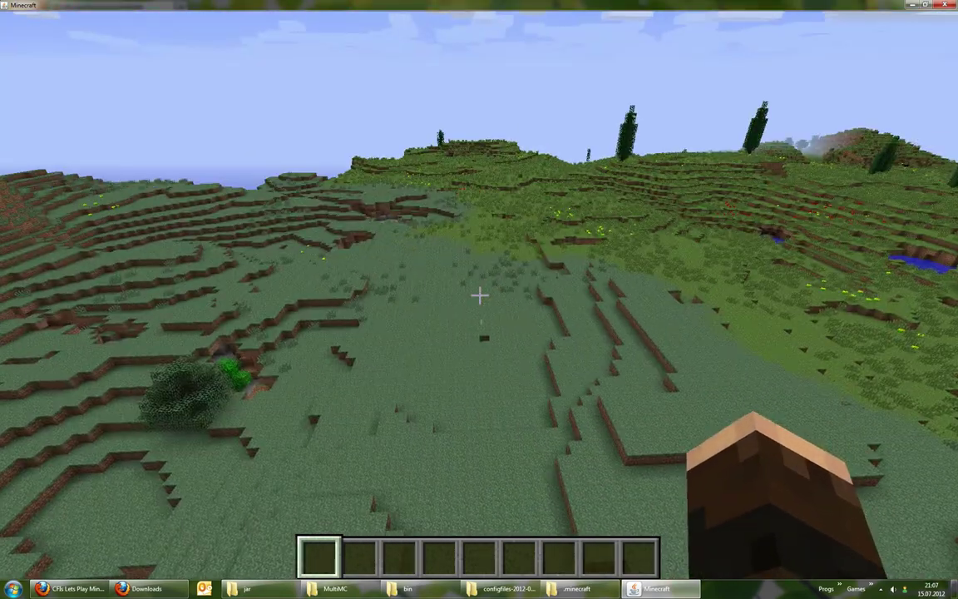
# Open the inventory and page through the item list from page 1 to page 6 to check the available items.
pyautogui.press('e')
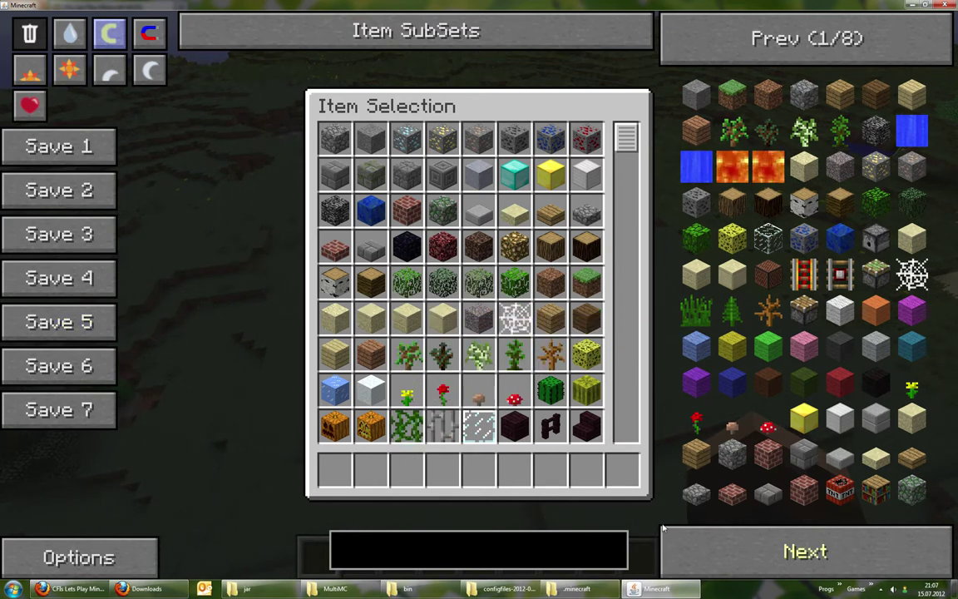
pyautogui.click(720, 551)
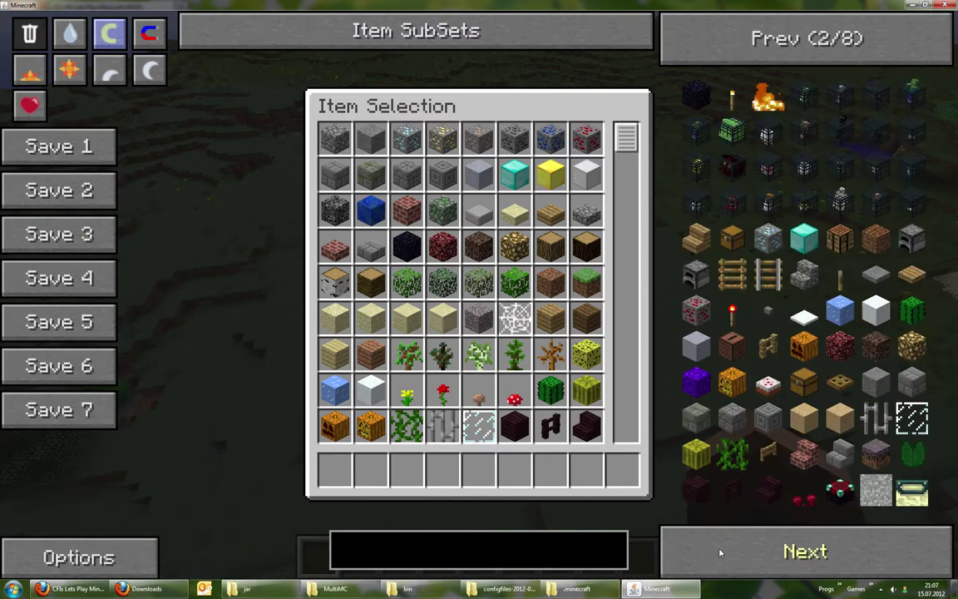
pyautogui.click(677, 34)
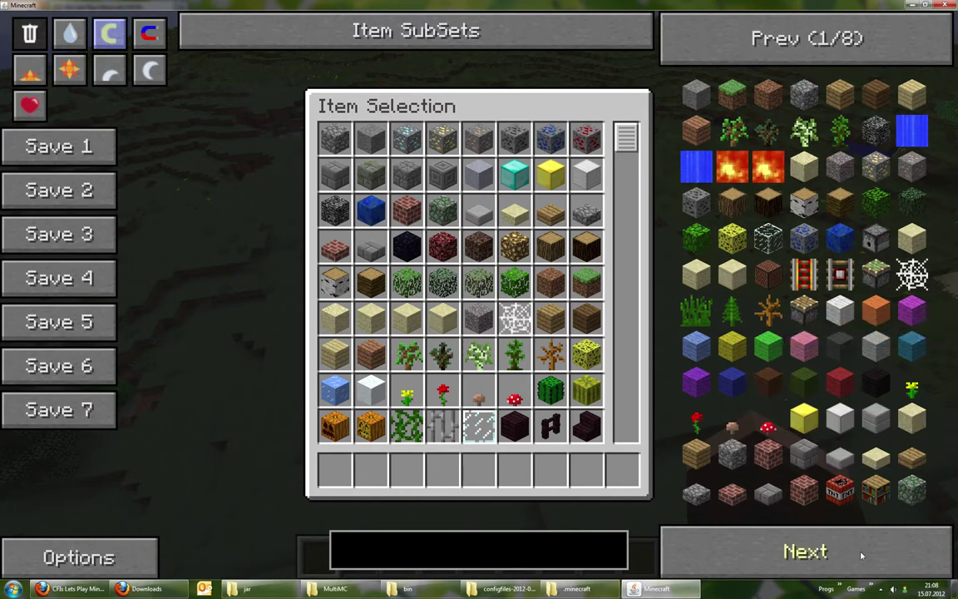
pyautogui.click(746, 553)
pyautogui.click(740, 552)
pyautogui.click(736, 553)
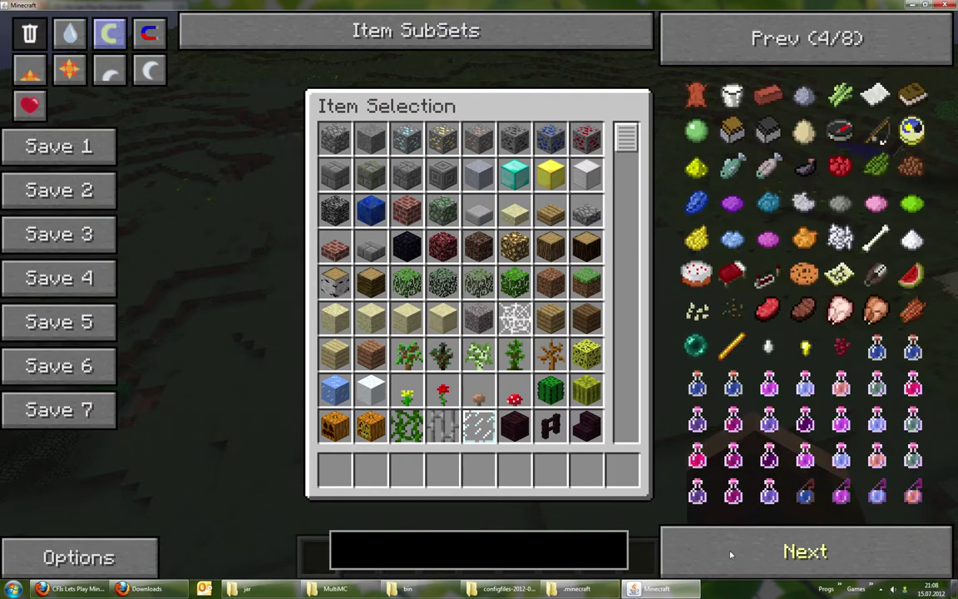
pyautogui.click(731, 553)
pyautogui.click(730, 552)
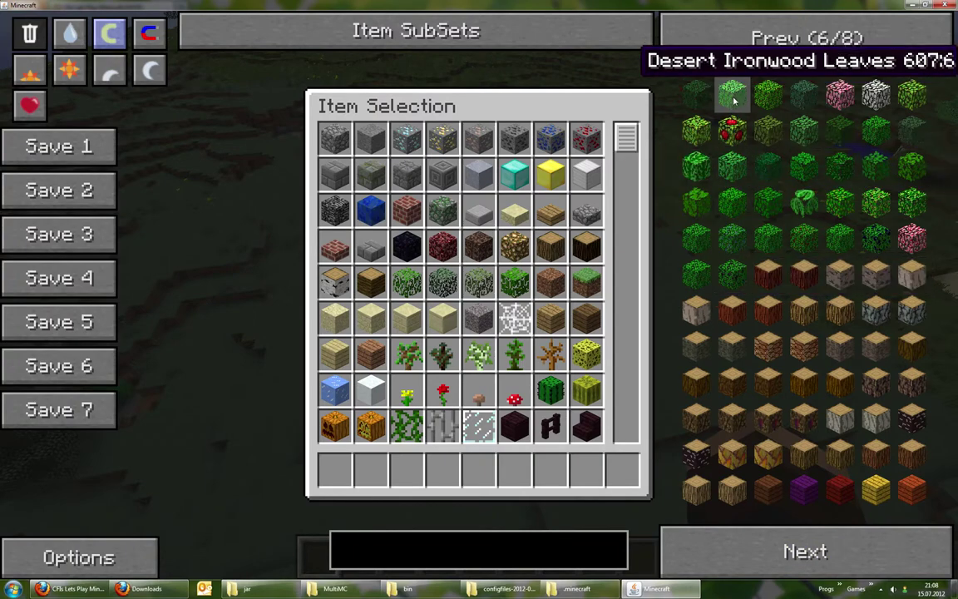
# Examine the items added by mods on pages 5 to 8 of the item list and close the inventory.
pyautogui.click(695, 46)
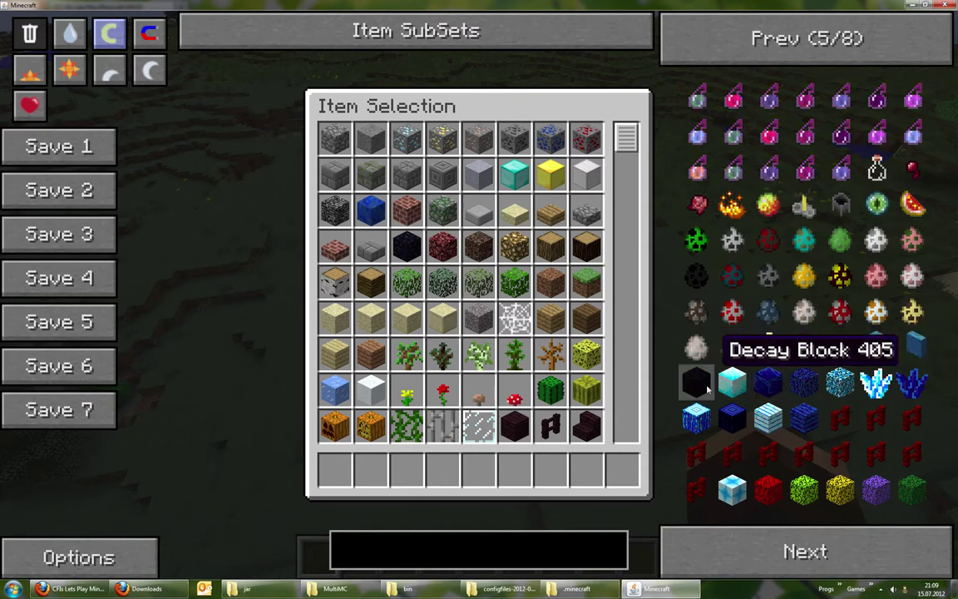
pyautogui.click(778, 572)
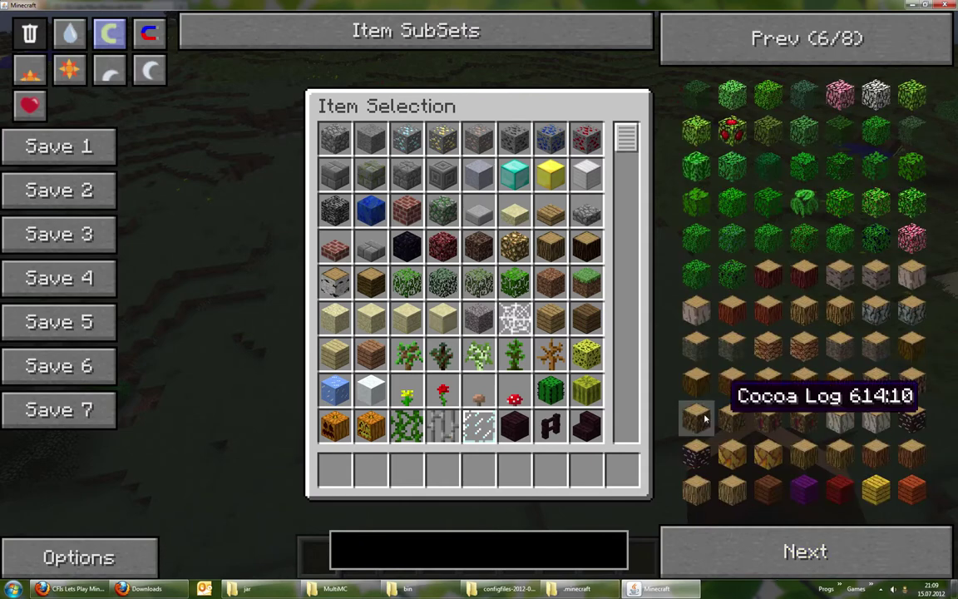
pyautogui.click(791, 551)
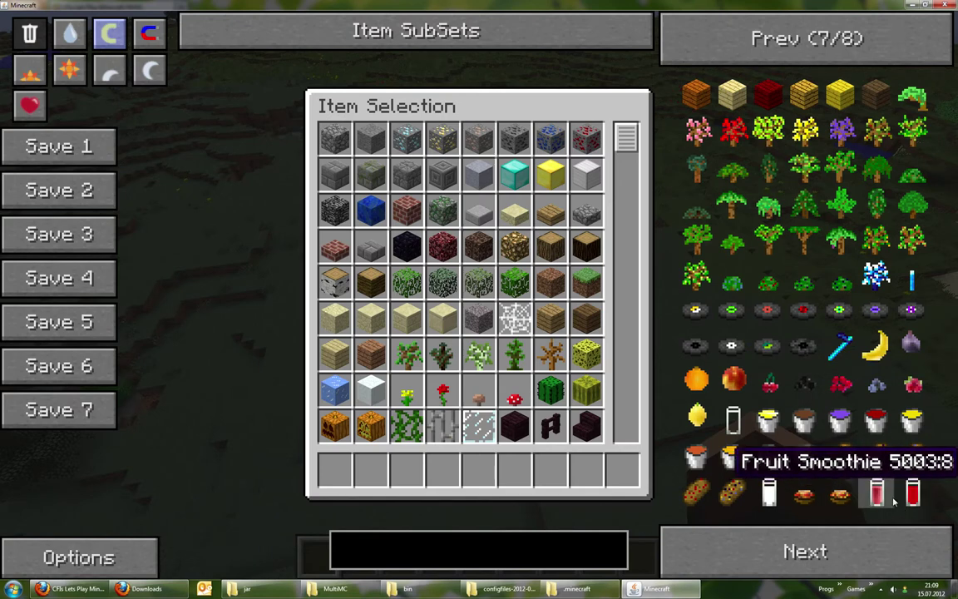
pyautogui.scroll(-1, 731, 425)
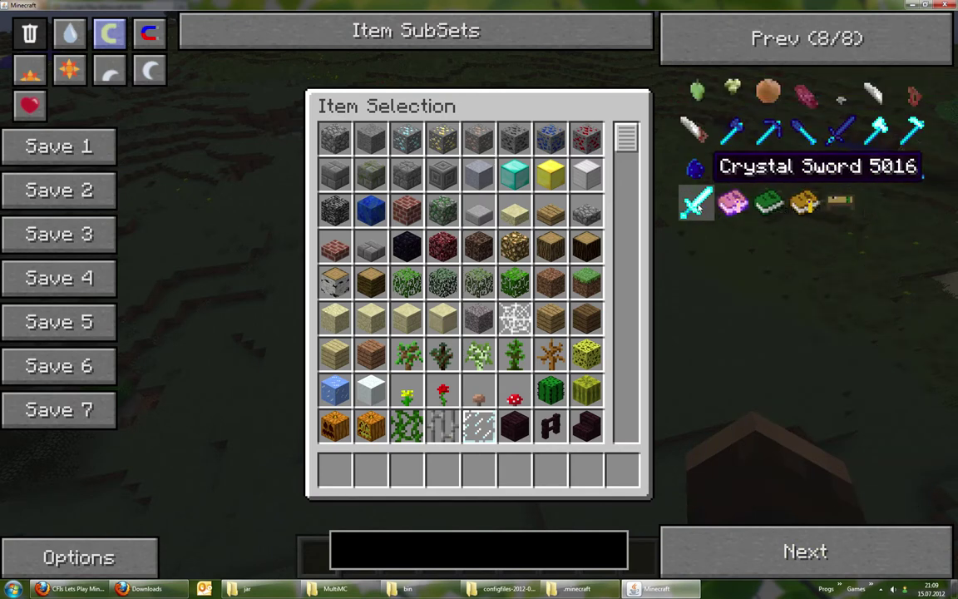
pyautogui.click(684, 41)
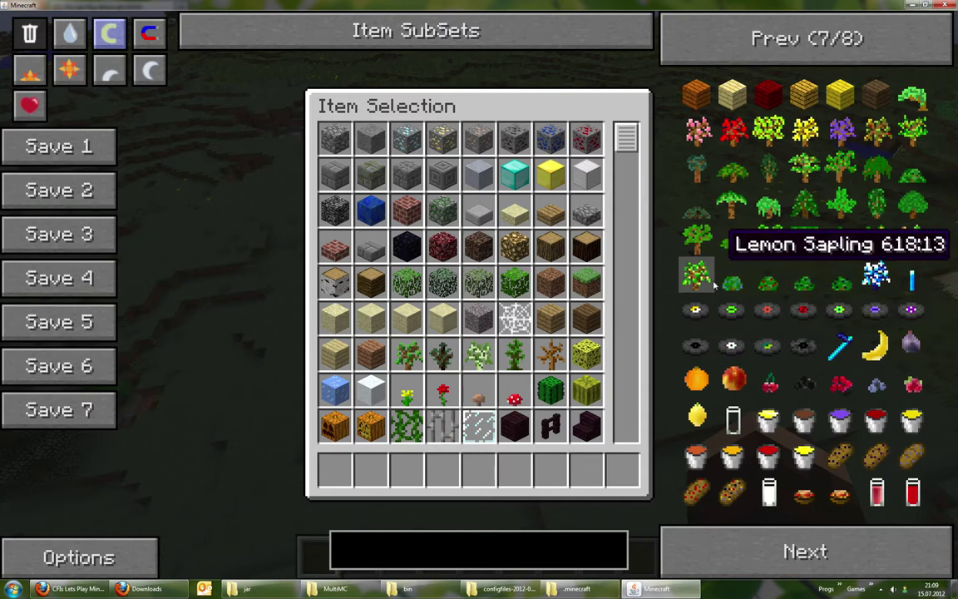
pyautogui.click(732, 45)
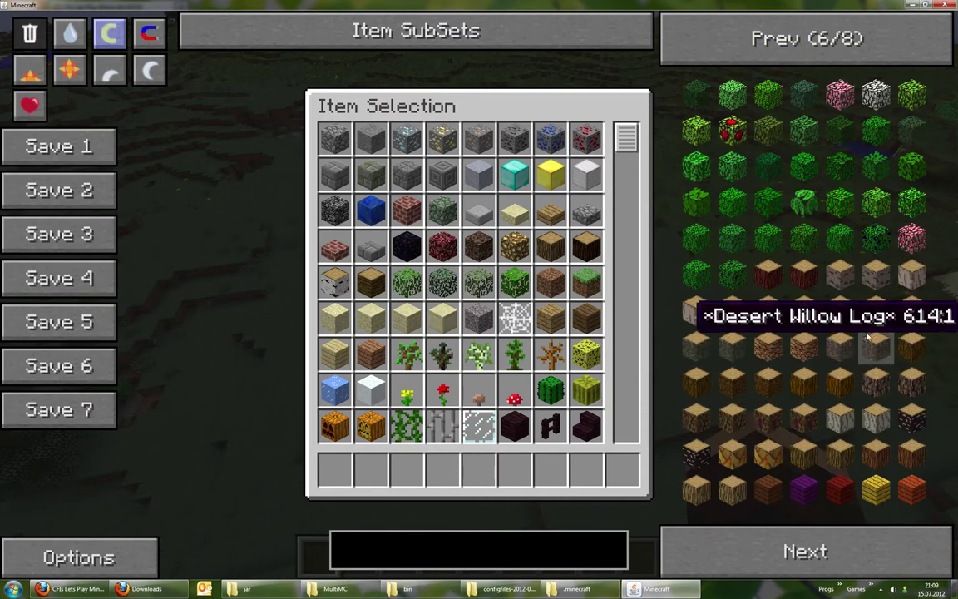
pyautogui.press('e')
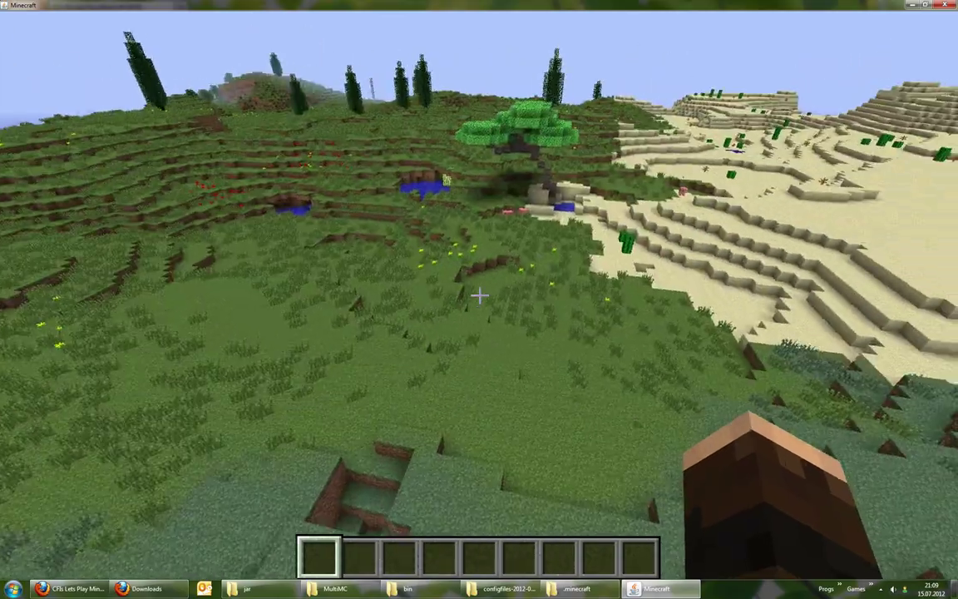
# Look over the landscape once more, pause the game and close Minecraft to return to MultiMC.
pyautogui.press('w')
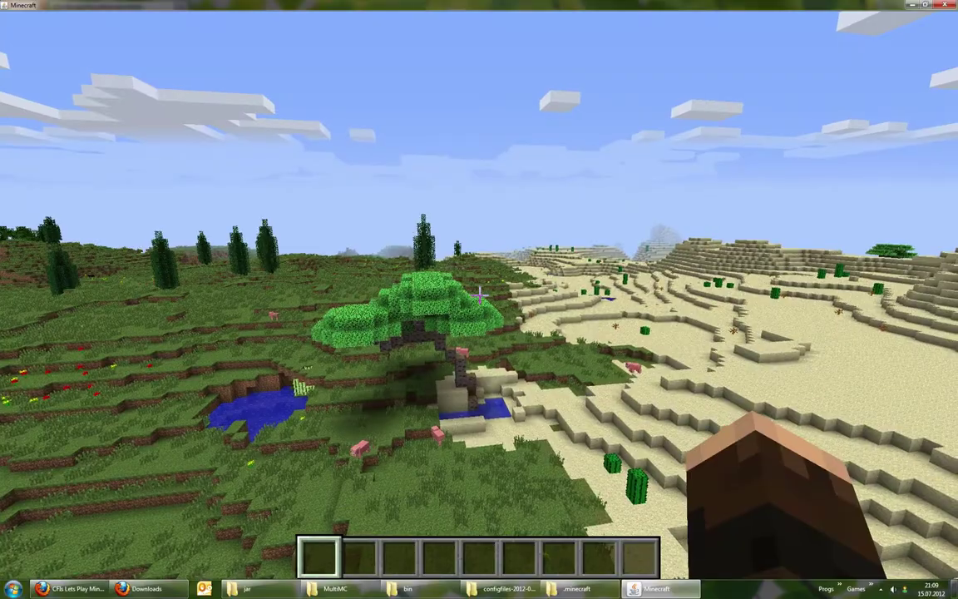
pyautogui.press('Escape')
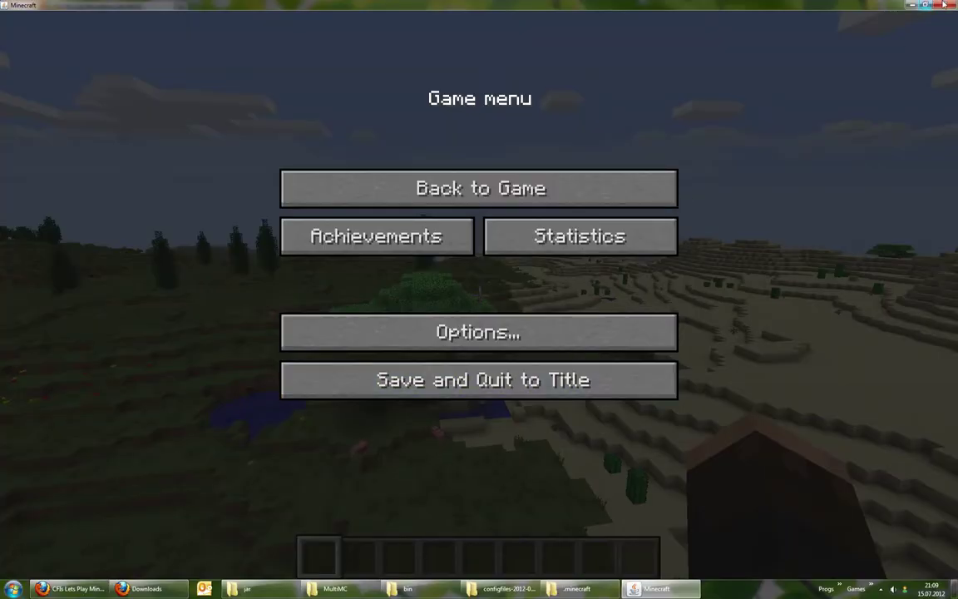
pyautogui.click(939, 6)
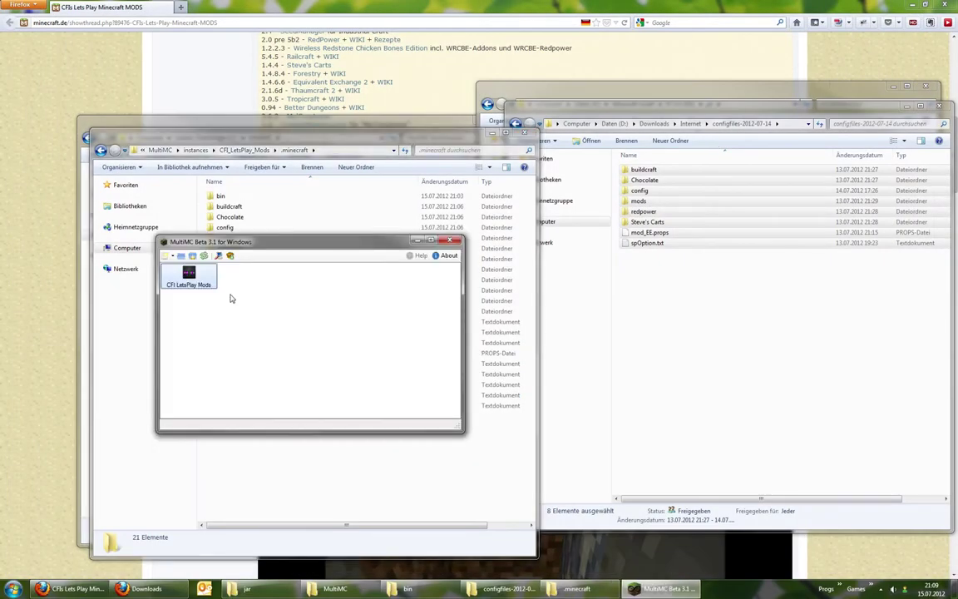
# View the CFI LetsPlay Mods instance's minecraft/mods list and compare it with the contents of its .minecraft mods folder.
pyautogui.rightClick(184, 285)
pyautogui.click(212, 347)
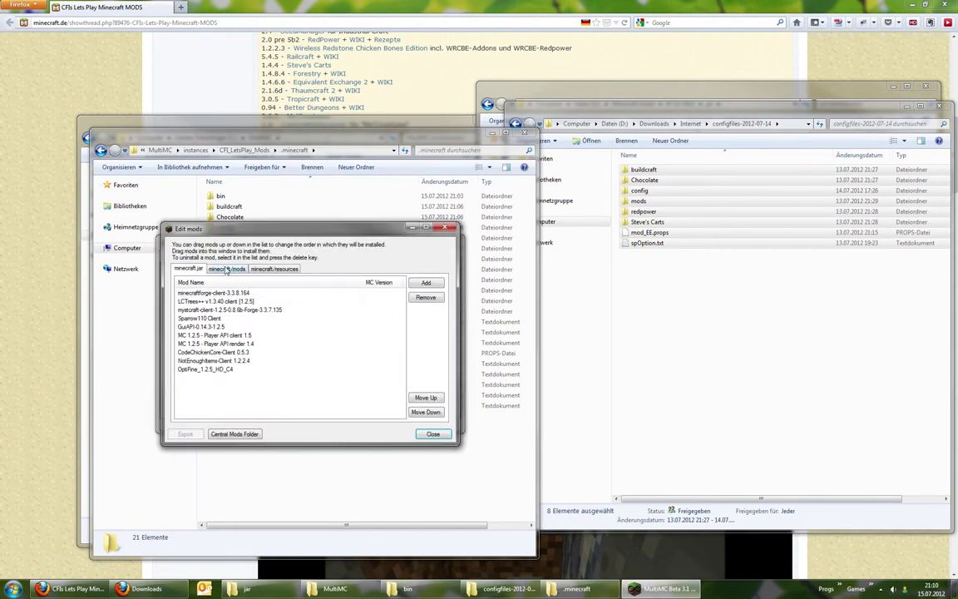
pyautogui.click(226, 270)
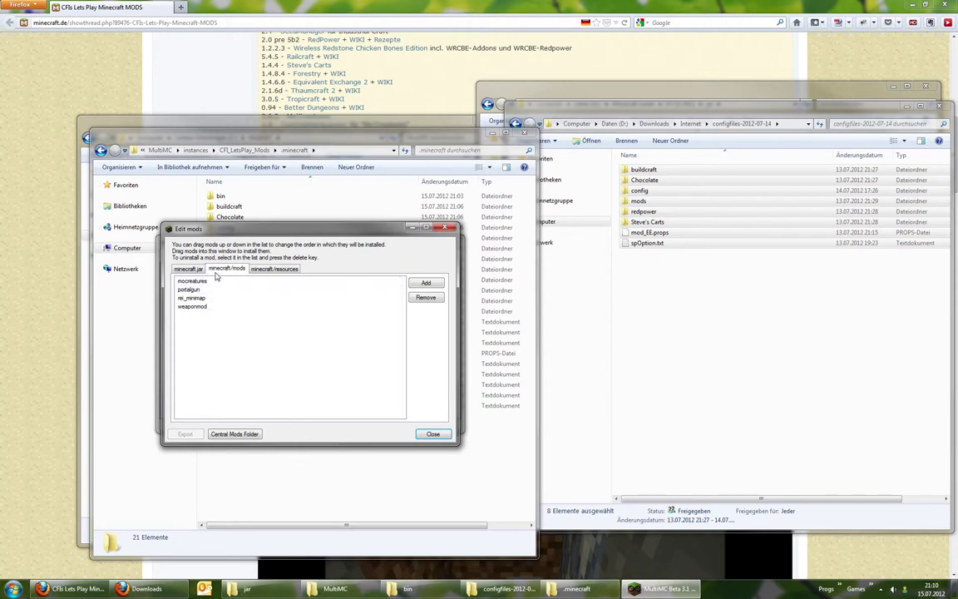
pyautogui.click(296, 488)
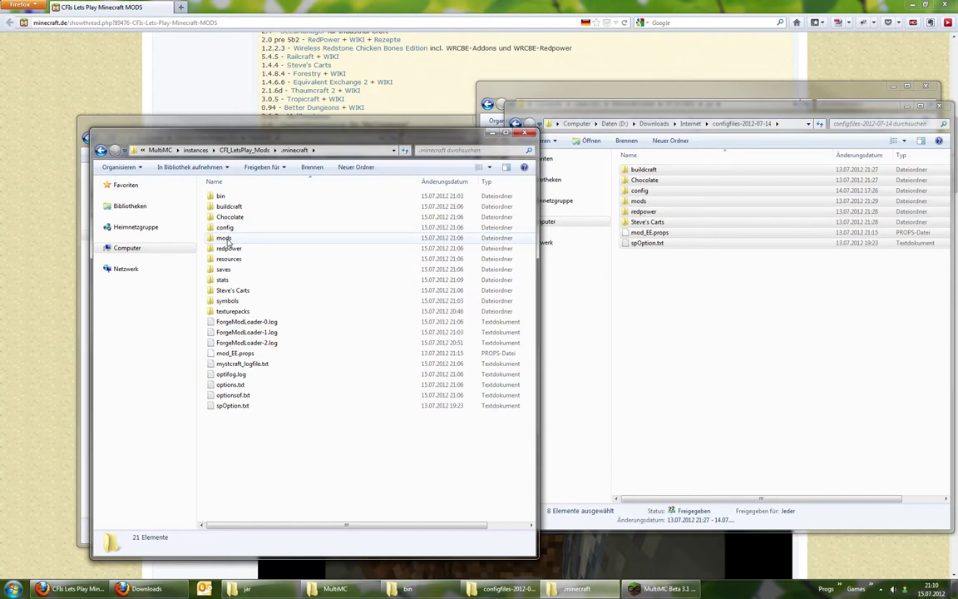
pyautogui.doubleClick(224, 238)
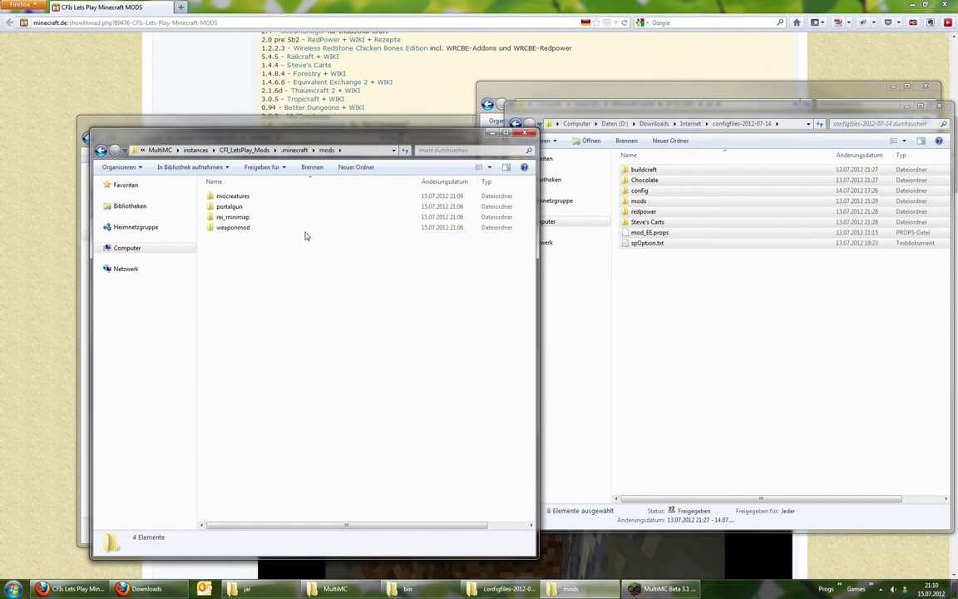
pyautogui.click(669, 588)
pyautogui.click(354, 470)
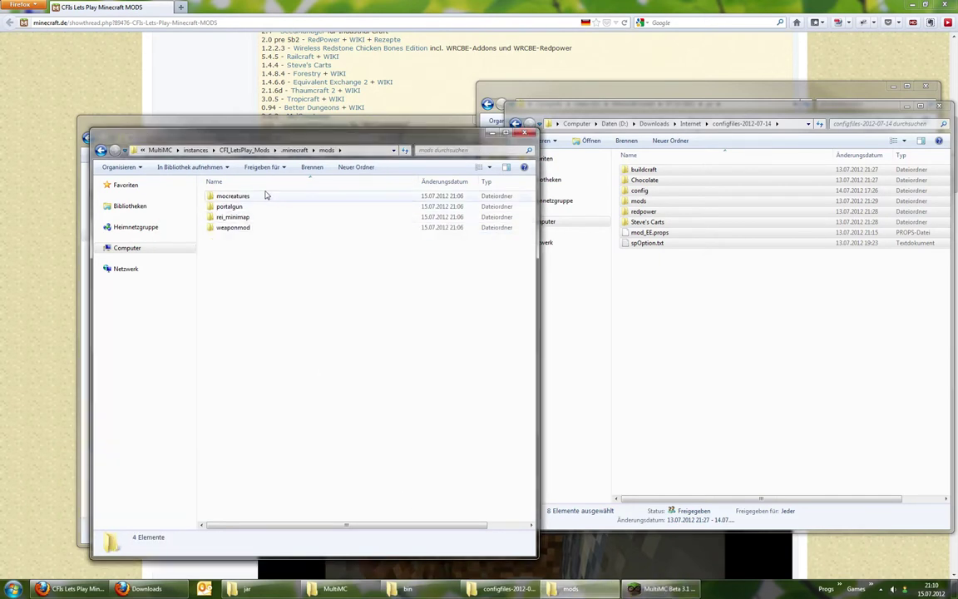
# Look inside the mocreatures, portalgun and weaponmod subfolders of the instance's mods folder to check the config files they hold.
pyautogui.doubleClick(233, 196)
pyautogui.press('BackSpace')
pyautogui.doubleClick(229, 206)
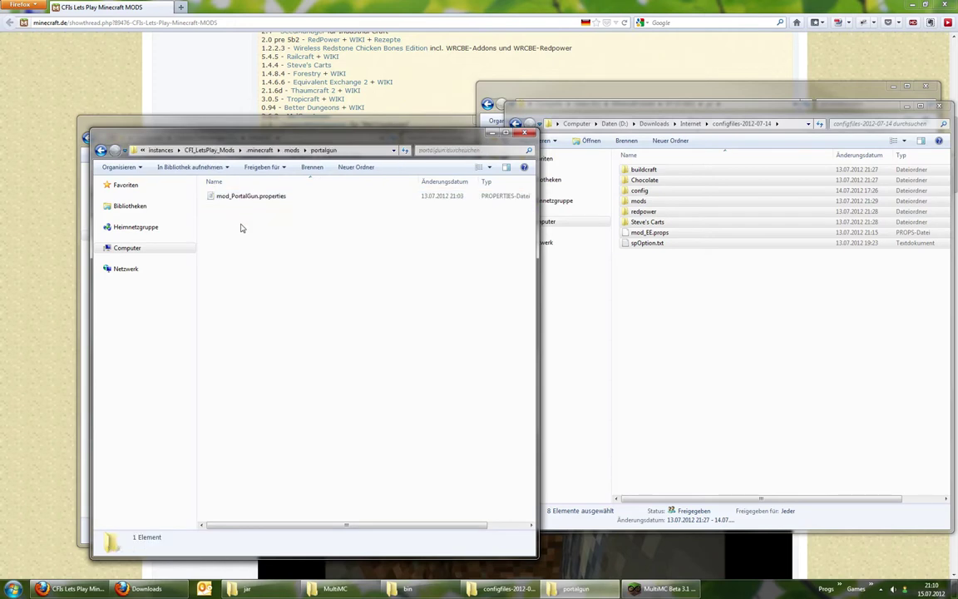
pyautogui.press('BackSpace')
pyautogui.click(237, 217)
pyautogui.doubleClick(254, 229)
pyautogui.press('BackSpace')
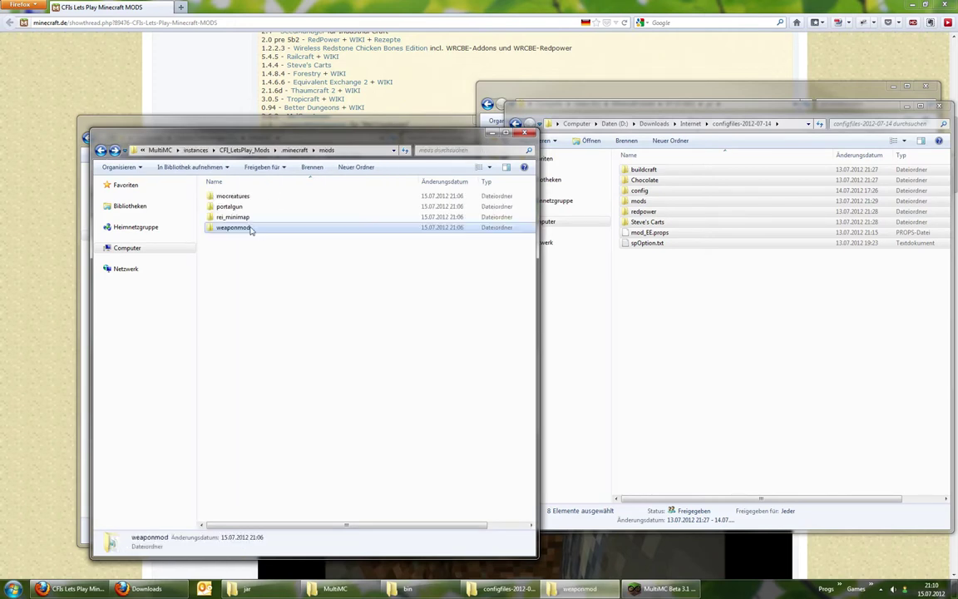
pyautogui.moveTo(217, 232); pyautogui.dragTo(241, 179)
pyautogui.click(271, 324)
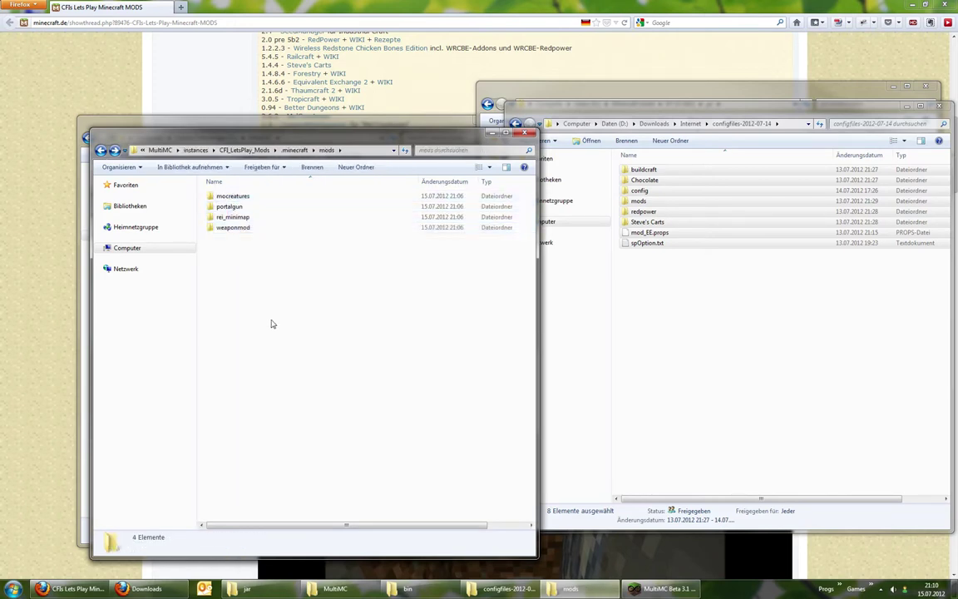
pyautogui.click(650, 276)
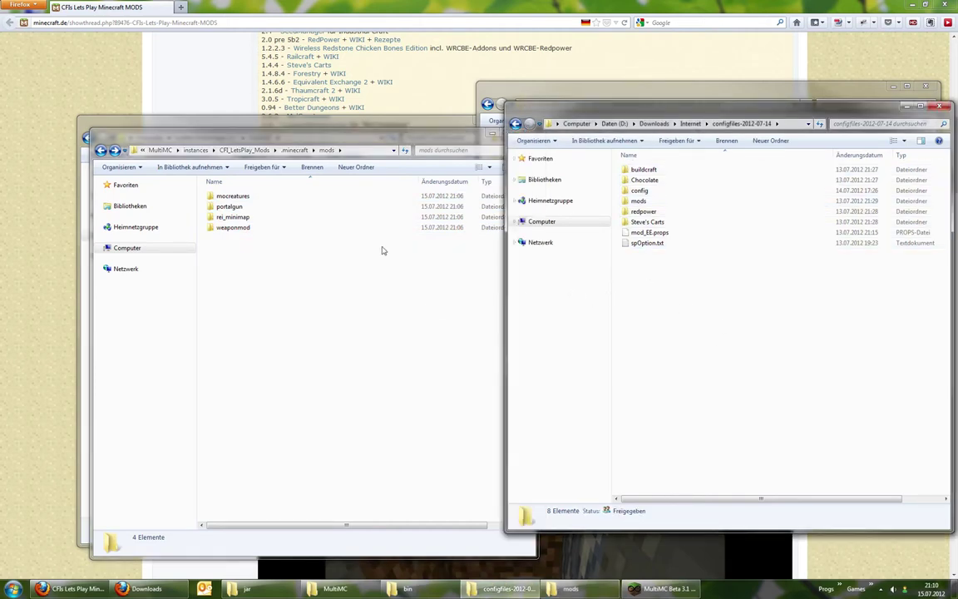
pyautogui.click(290, 355)
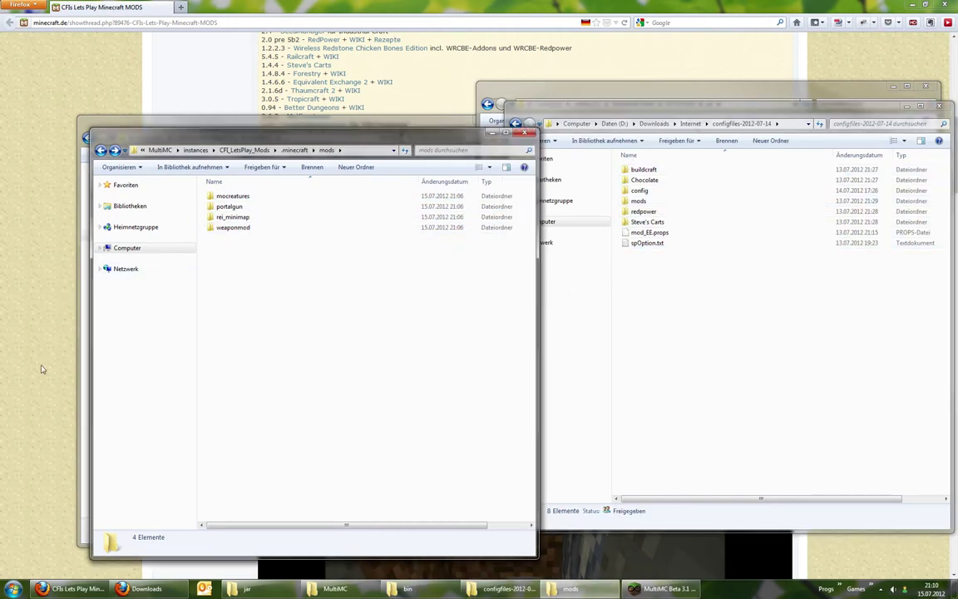
# Open the Buildcraft 3.x page from the forum thread, examine its BuildCraft 3.1.5 SSP download link, and return to the thread.
pyautogui.scroll(7, 200, 194)
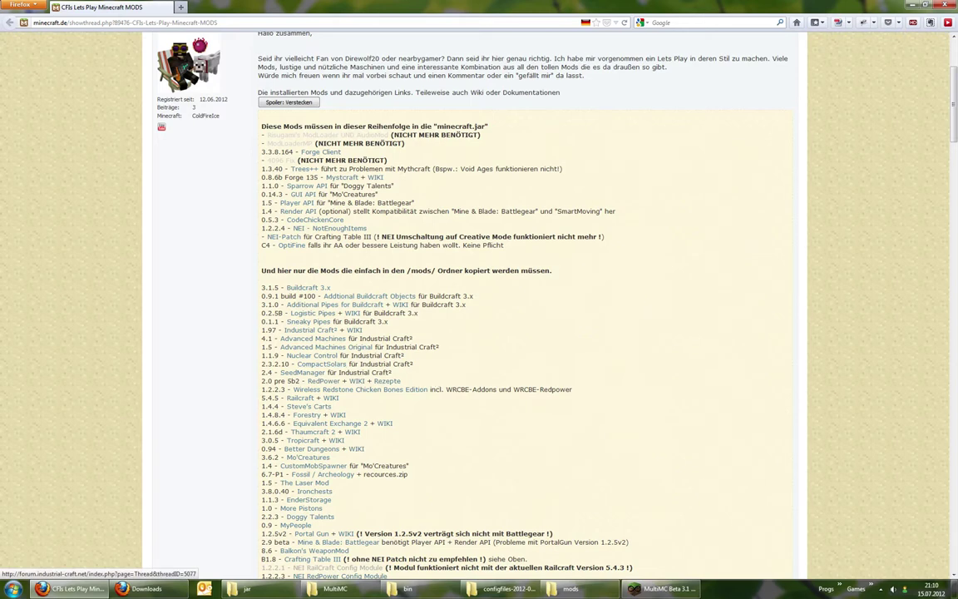
pyautogui.click(307, 287)
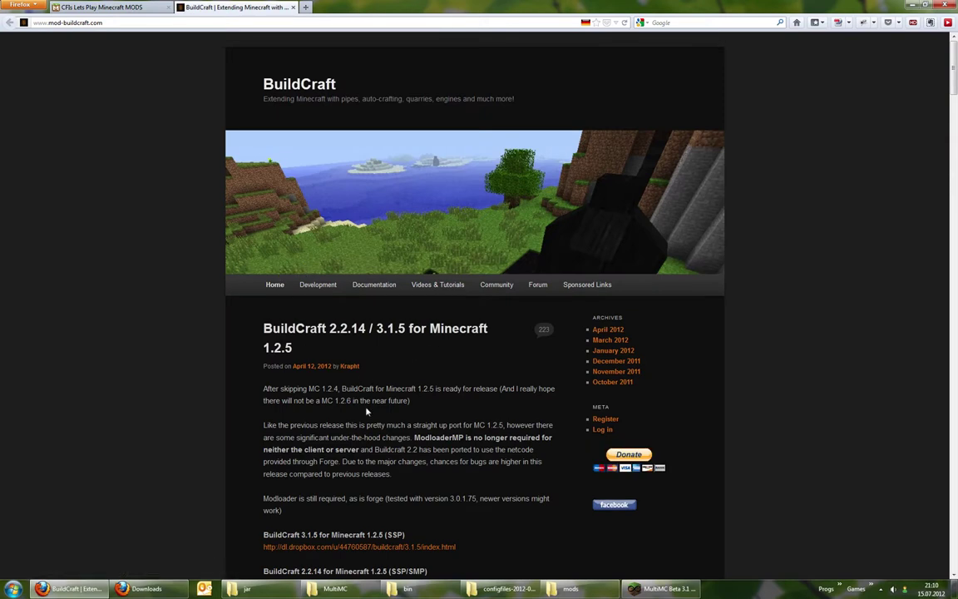
pyautogui.scroll(-3, 328, 364)
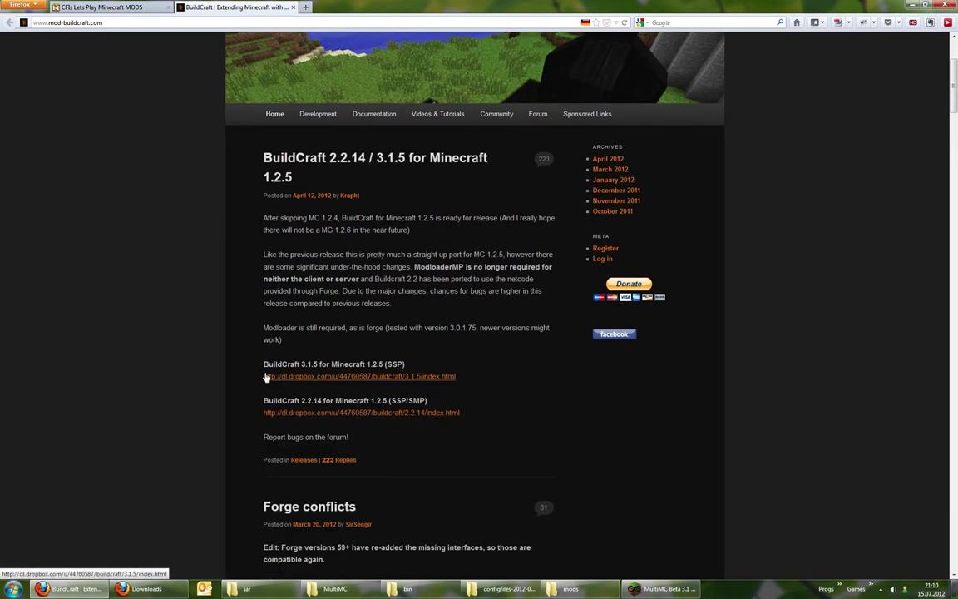
pyautogui.moveTo(263, 375); pyautogui.dragTo(482, 381)
pyautogui.moveTo(272, 365); pyautogui.dragTo(242, 363)
pyautogui.hotkey('ctrl', 'Tab')
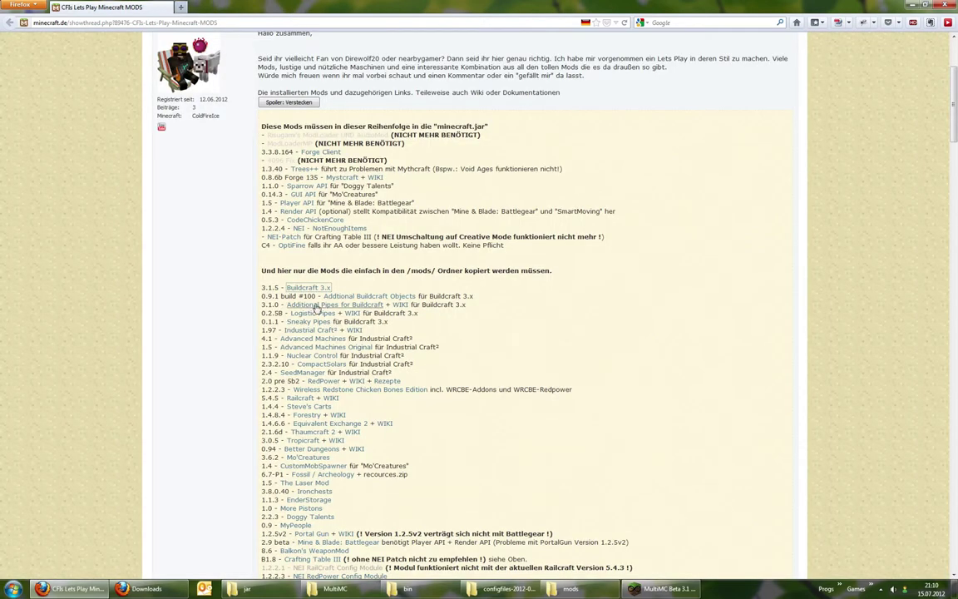
# Open the Additional Buildcraft Objects, Additional Pipes, Logistic Pipes and Sneaky Pipes pages in separate tabs and show the first one.
pyautogui.middleClick(366, 296)
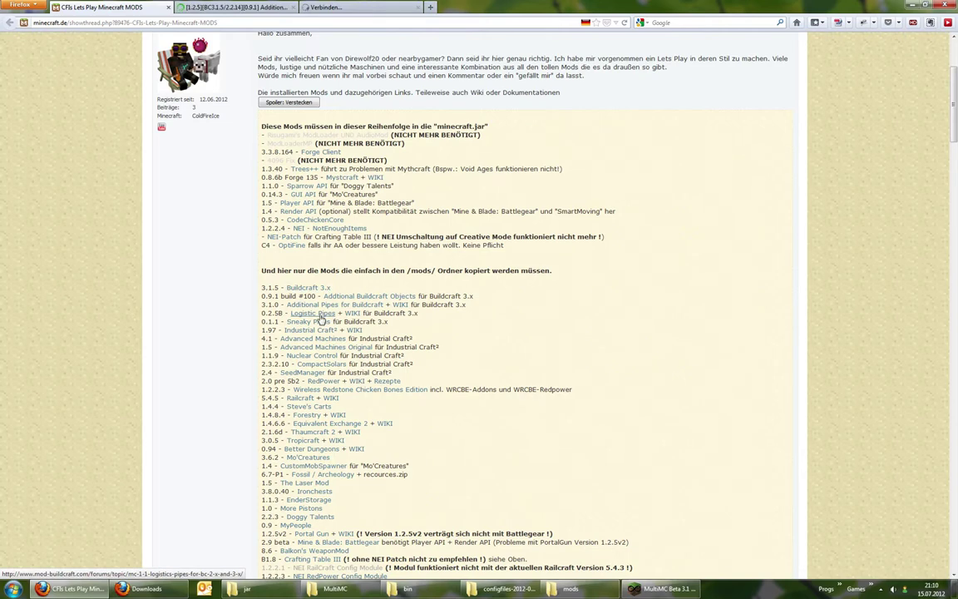
pyautogui.middleClick(333, 304)
pyautogui.middleClick(303, 313)
pyautogui.click(273, 6)
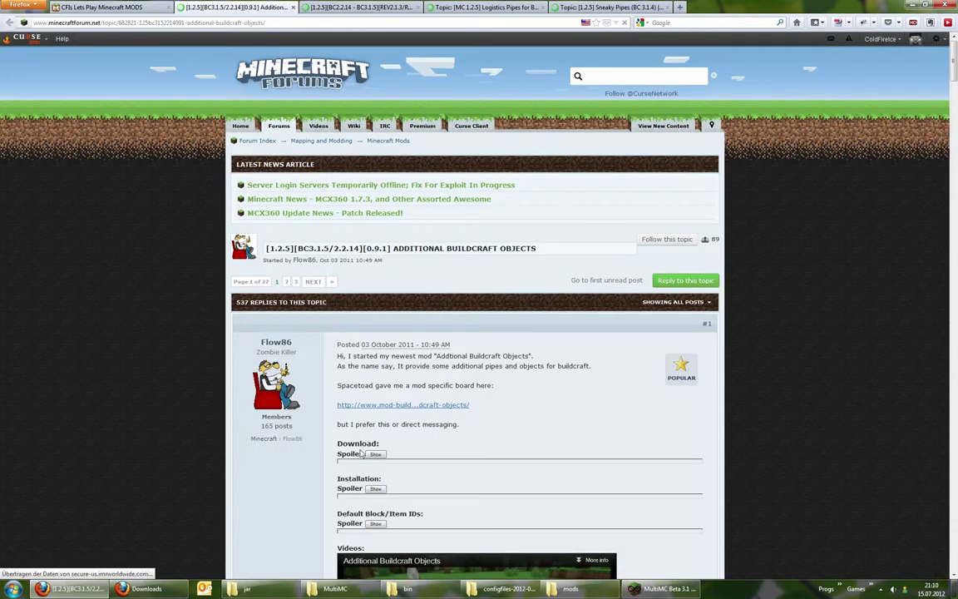
# Reveal the Download spoiler in the Additional Buildcraft Objects topic and open the Nightly-Builds Build-Service page.
pyautogui.moveTo(450, 248); pyautogui.dragTo(540, 249)
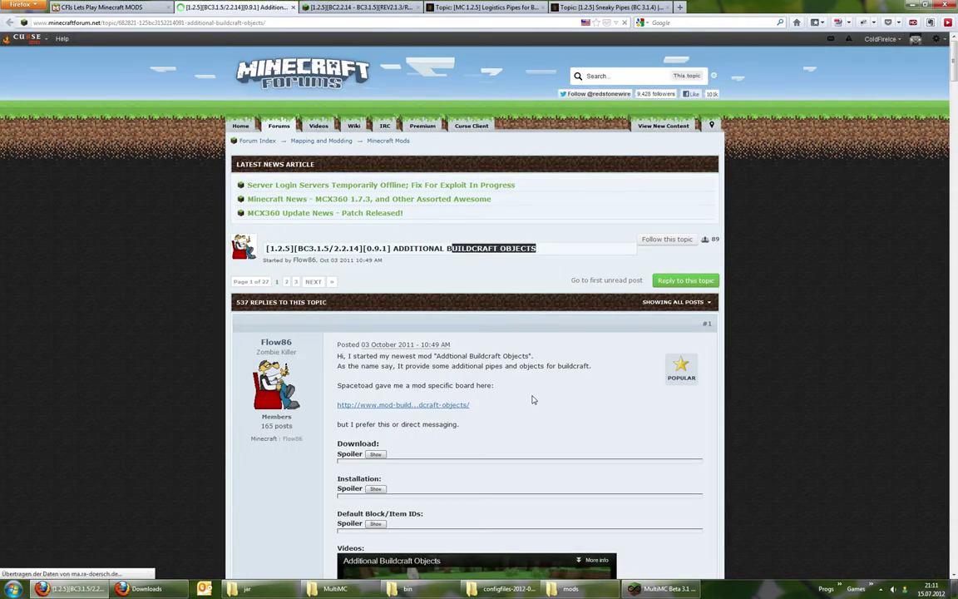
pyautogui.scroll(-3, 533, 400)
pyautogui.click(375, 340)
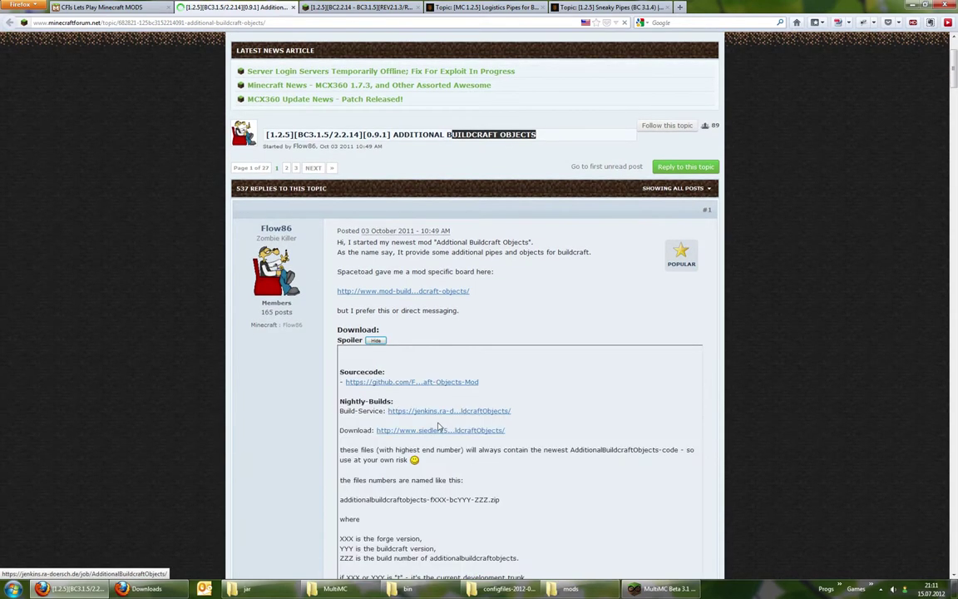
pyautogui.scroll(-3, 438, 426)
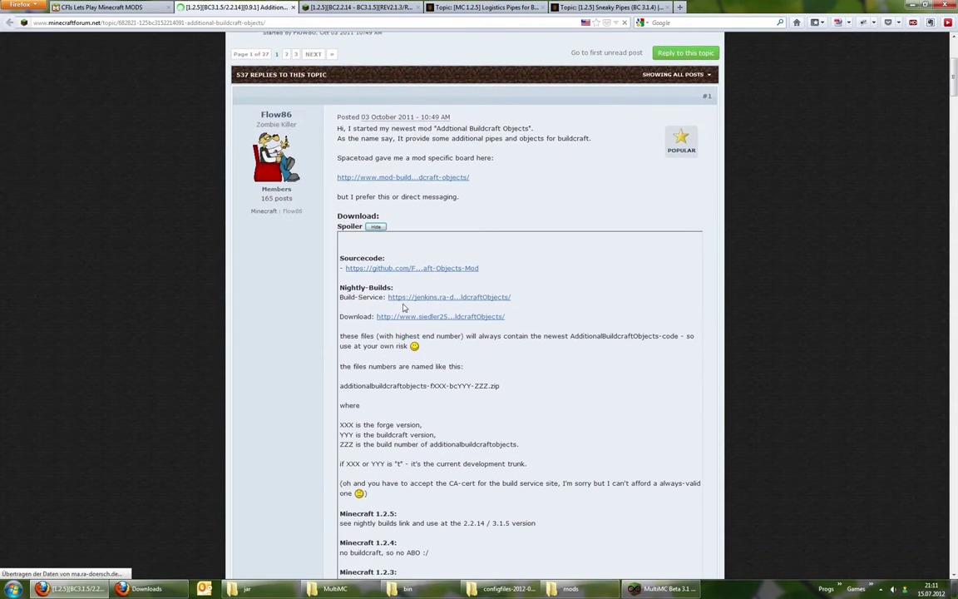
pyautogui.moveTo(339, 298); pyautogui.dragTo(534, 304)
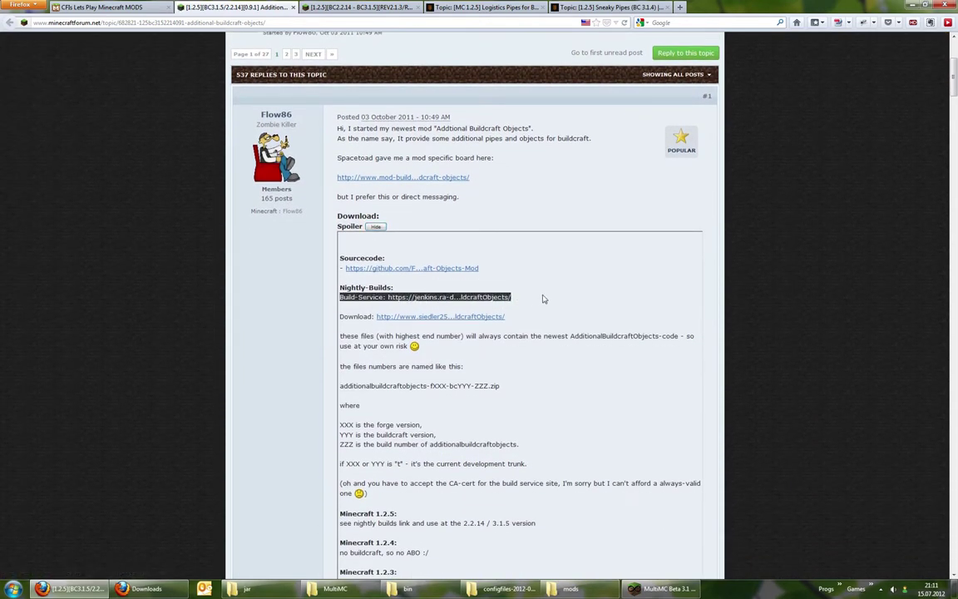
pyautogui.click(449, 297)
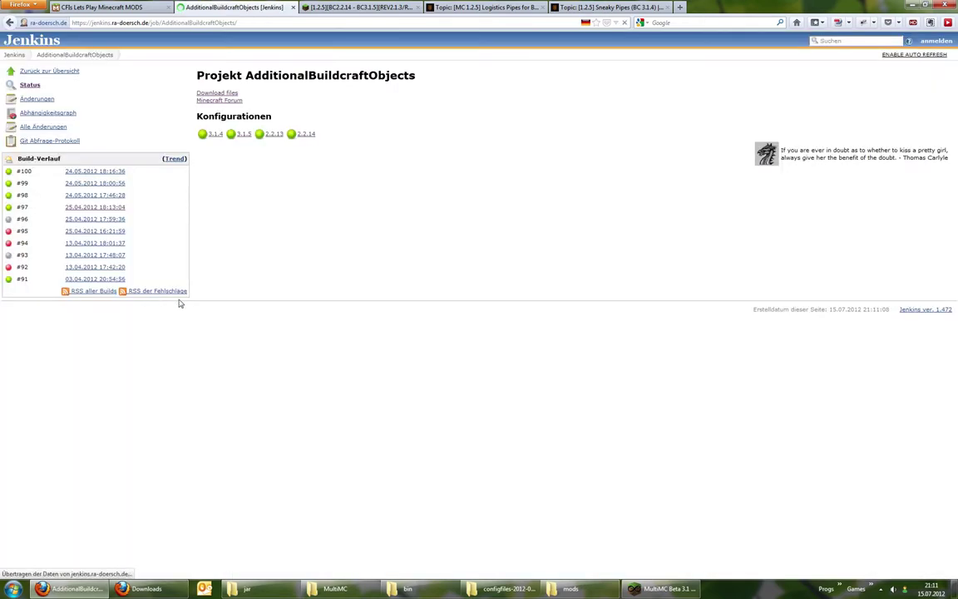
# View the last build of AdditionalBuildcraftObjects for configuration 3.1.5 and its download files, and close the page.
pyautogui.click(242, 133)
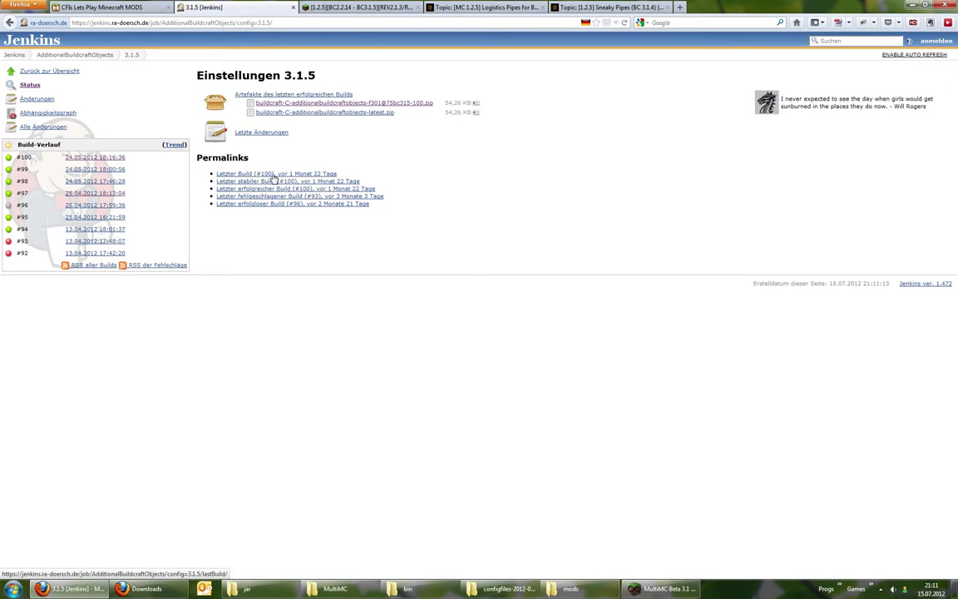
pyautogui.click(240, 174)
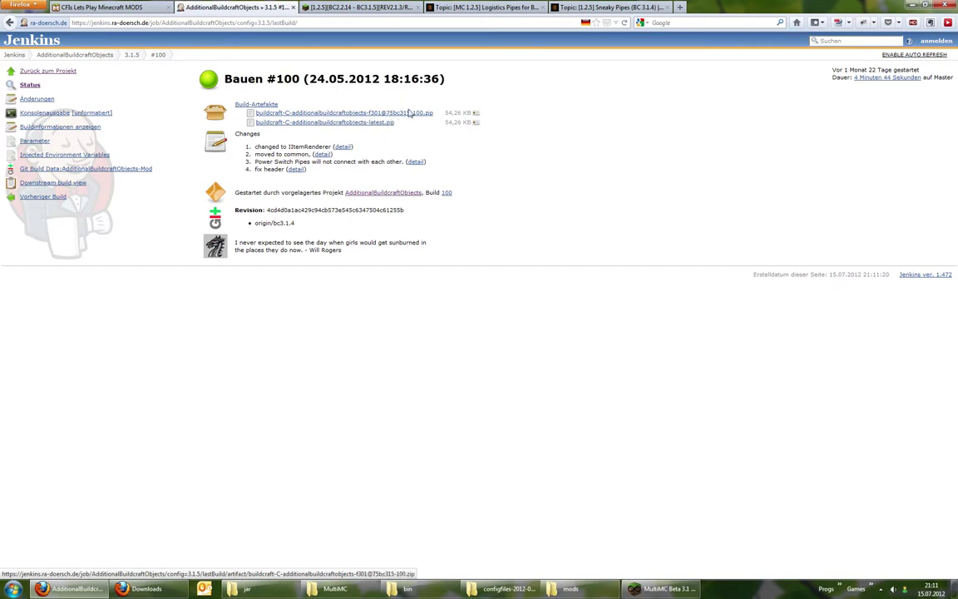
pyautogui.click(291, 7)
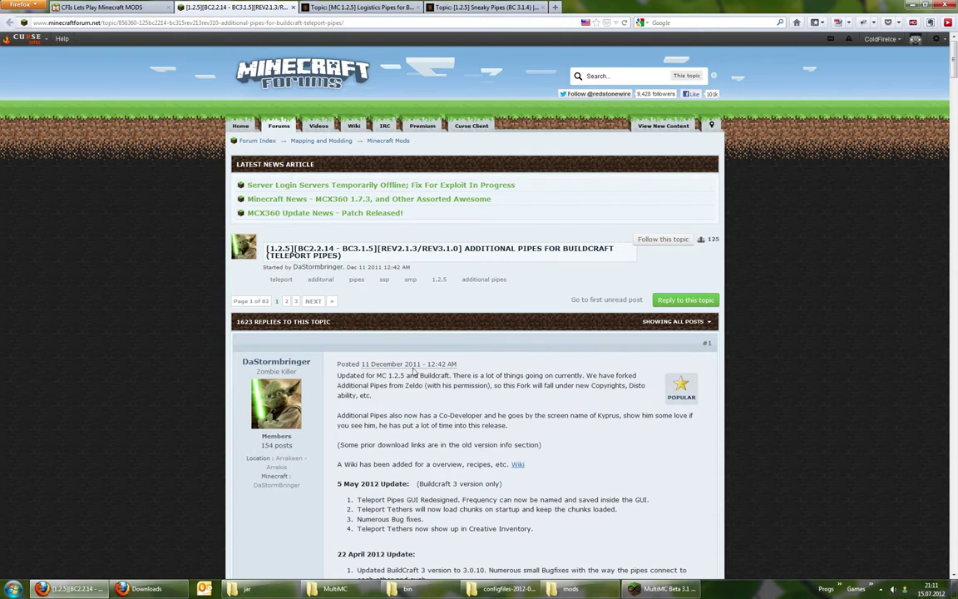
# Find the Additional Pipes client 3.1.0 link for Buildcraft 3.1.5, view its download page, and close it.
pyautogui.scroll(-5, 413, 373)
pyautogui.scroll(-6, 508, 281)
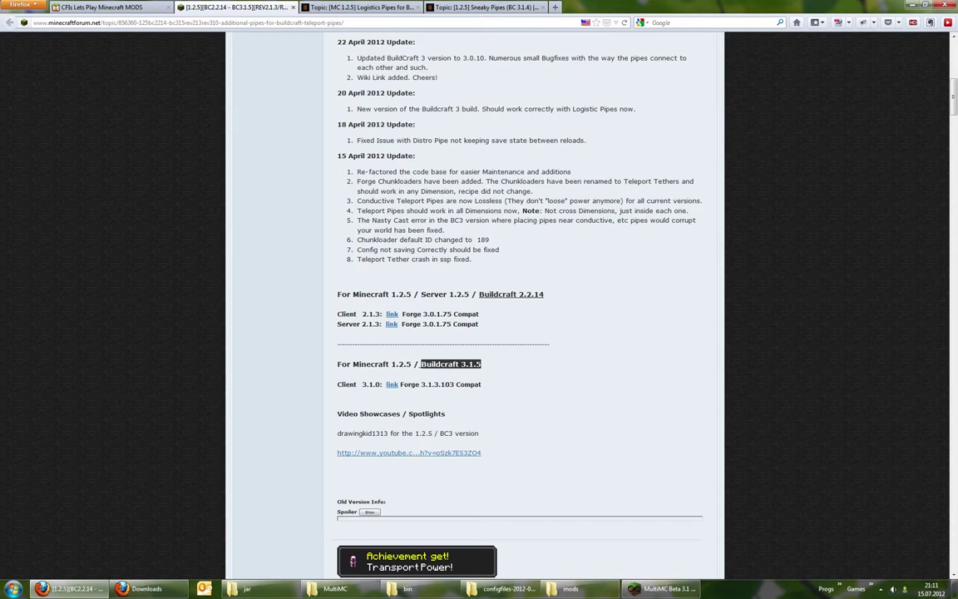
pyautogui.doubleClick(370, 384)
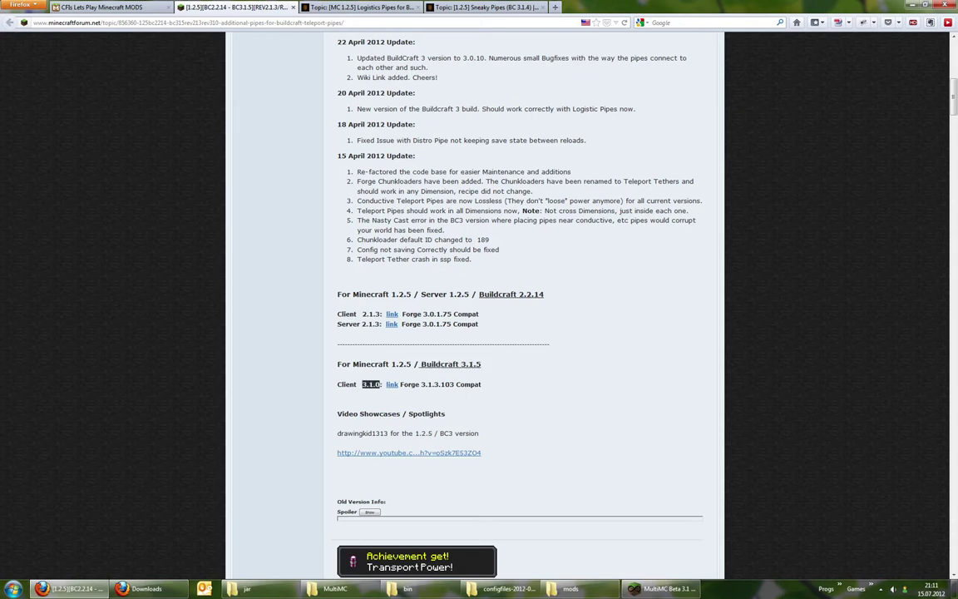
pyautogui.click(391, 385)
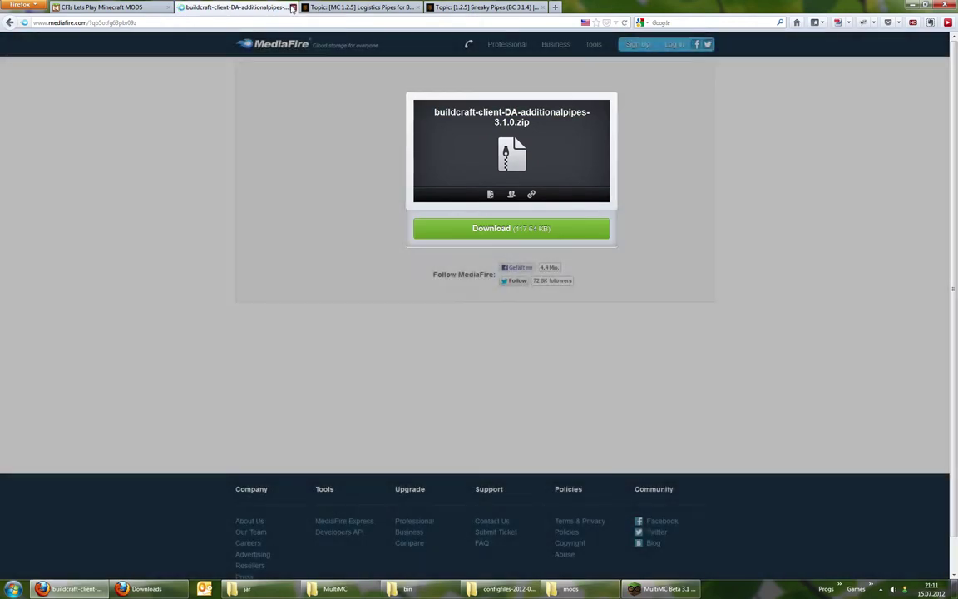
pyautogui.click(292, 7)
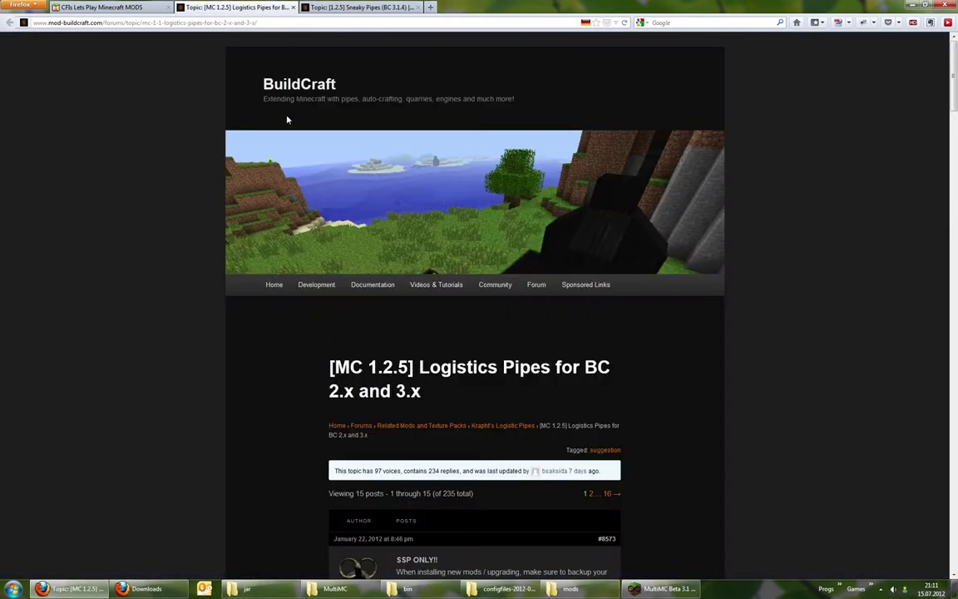
# Locate the Logistics Pipes BC 3.x 0.2.5B download link, open it, and dismiss the download and the topic page.
pyautogui.scroll(-10, 520, 321)
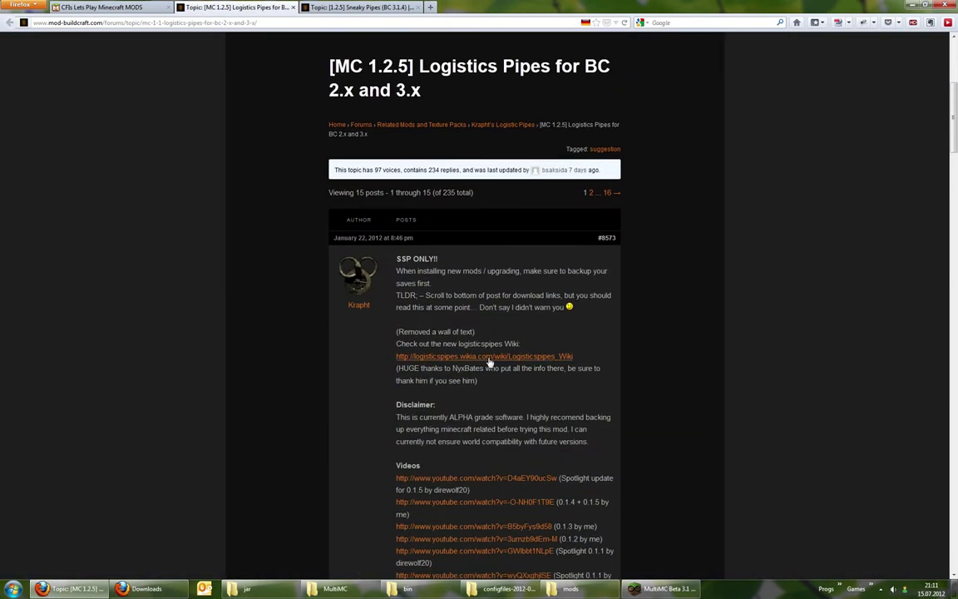
pyautogui.scroll(-5, 413, 353)
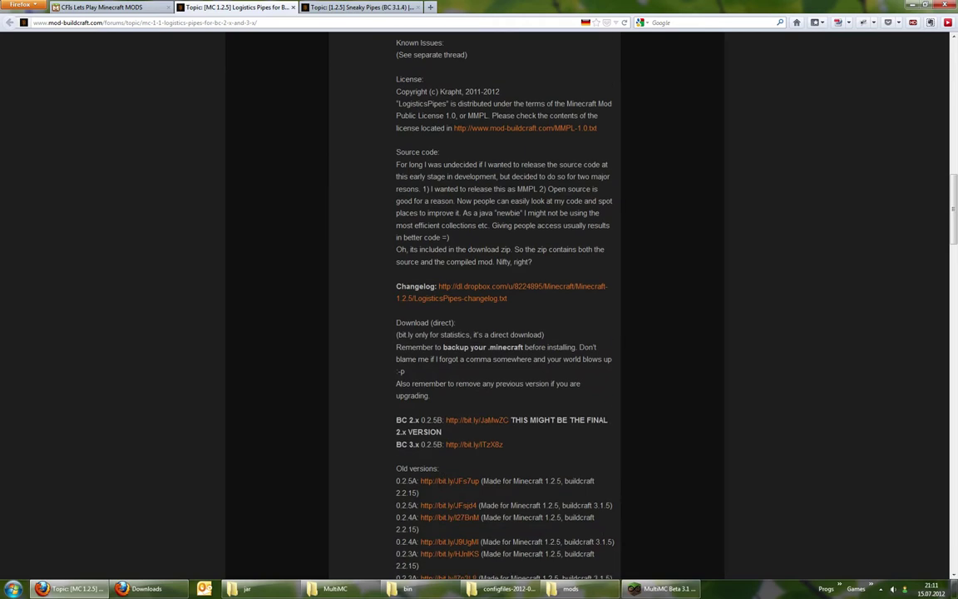
pyautogui.scroll(-1, 412, 353)
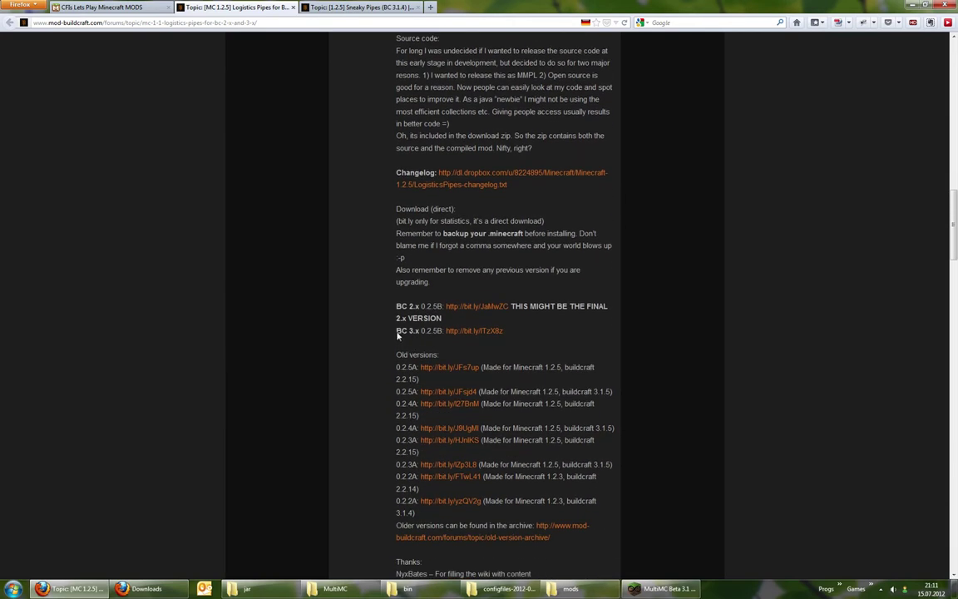
pyautogui.moveTo(433, 331); pyautogui.dragTo(442, 331)
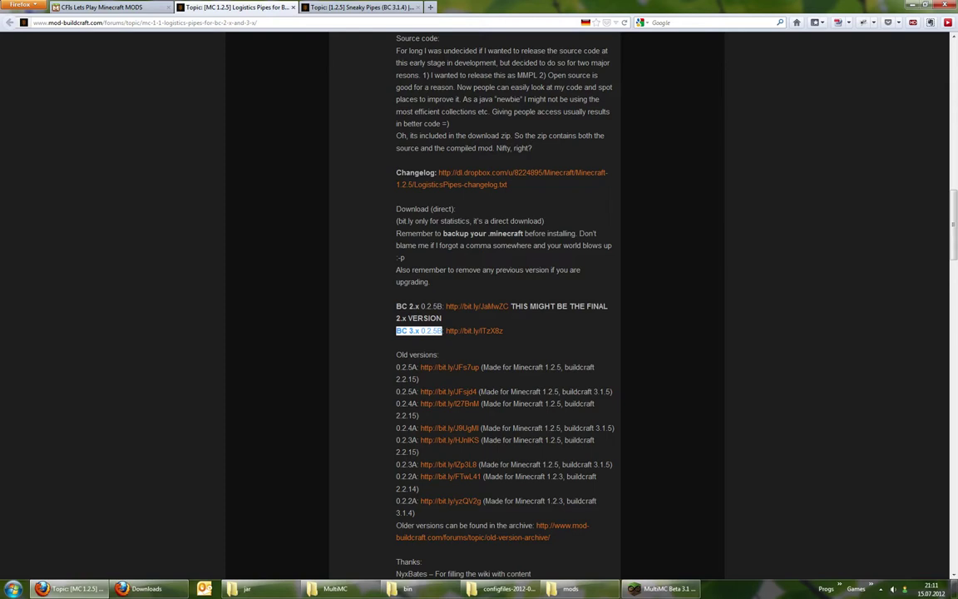
pyautogui.click(385, 311)
pyautogui.click(483, 335)
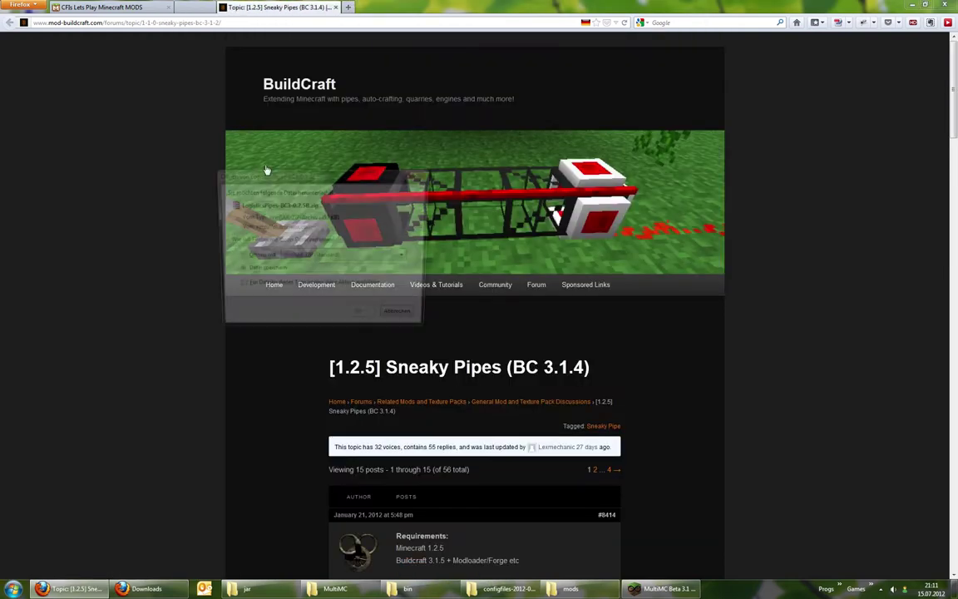
pyautogui.click(363, 321)
# Locate the direct download link for Sneaky Pipes 0.1.1 and close the topic page.
pyautogui.scroll(-10, 300, 421)
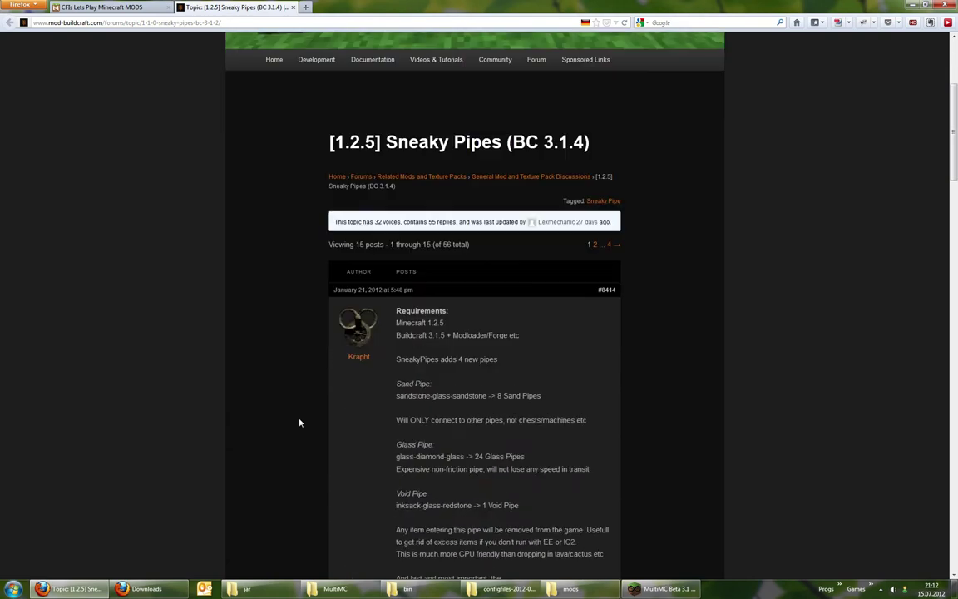
pyautogui.scroll(-4, 299, 421)
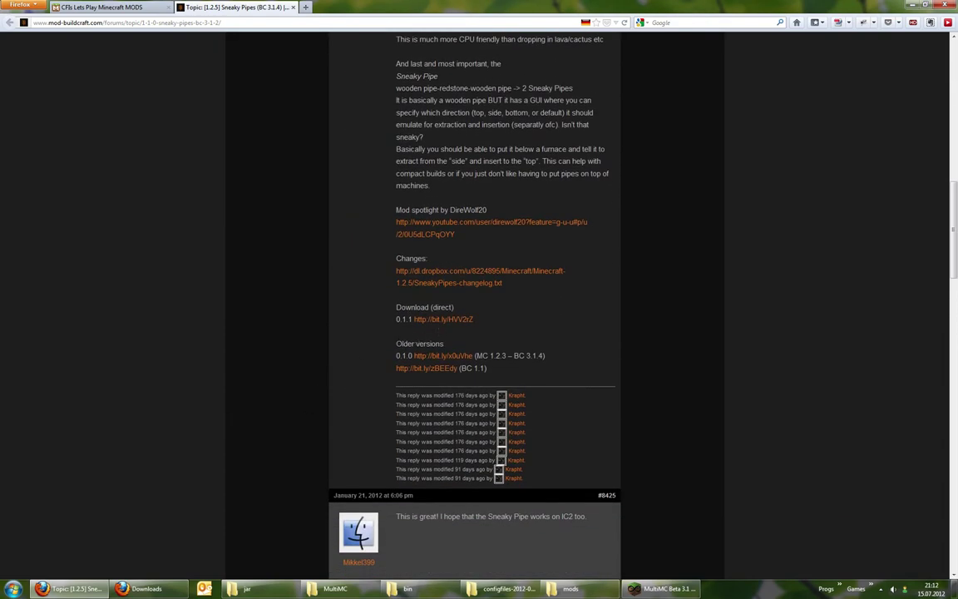
pyautogui.moveTo(454, 308); pyautogui.dragTo(415, 307)
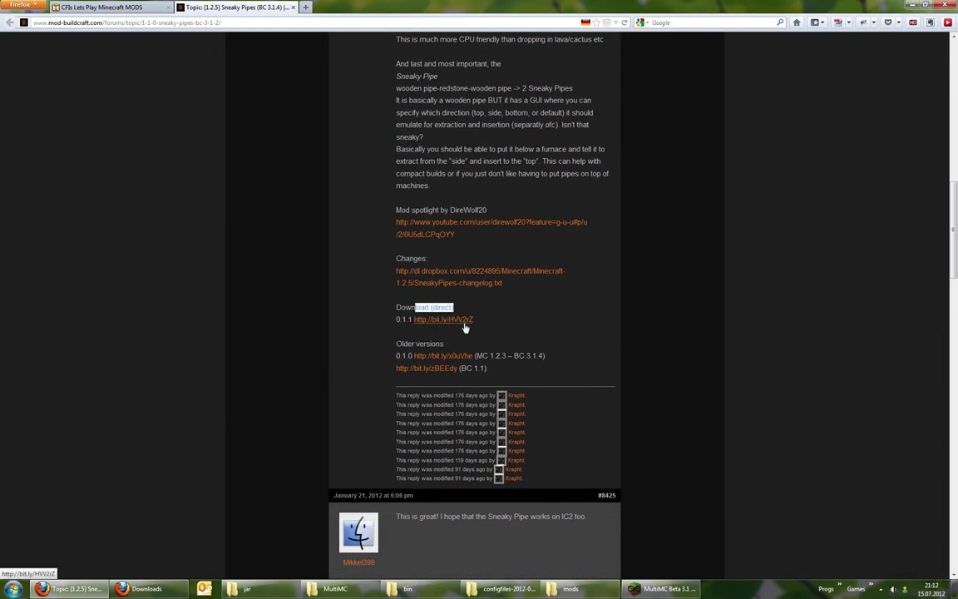
pyautogui.middleClick(262, 7)
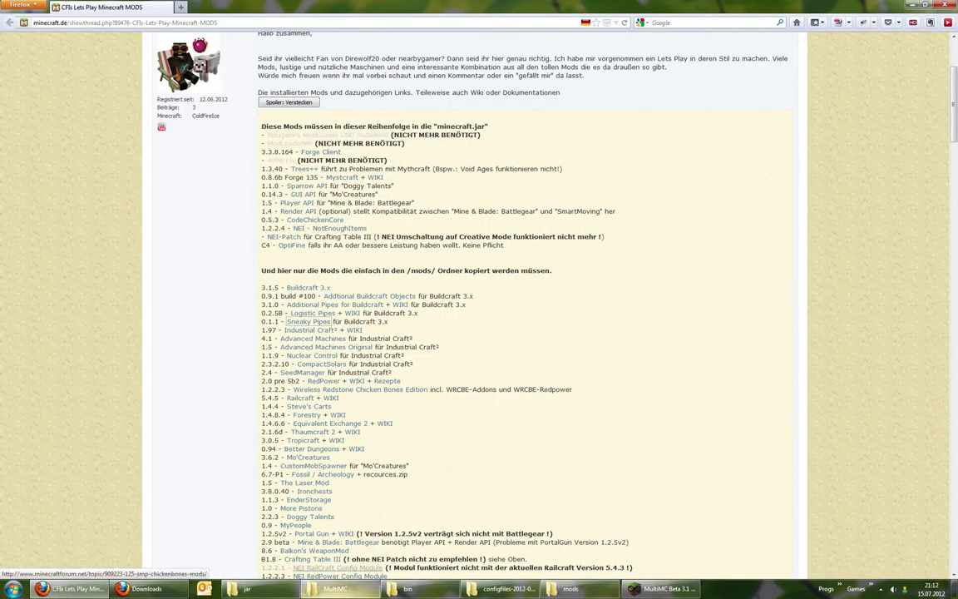
# Open the mods folder of the 07-15-2012 install files beside MultiMC's Edit mods window and select buildcraft-client-A-core-3.1.5.zip.
pyautogui.click(594, 530)
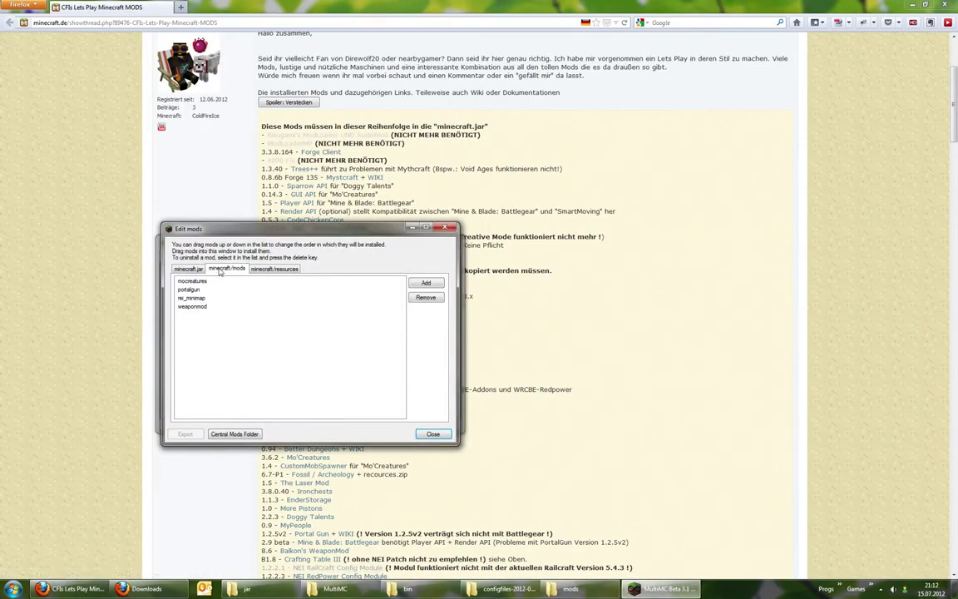
pyautogui.click(246, 588)
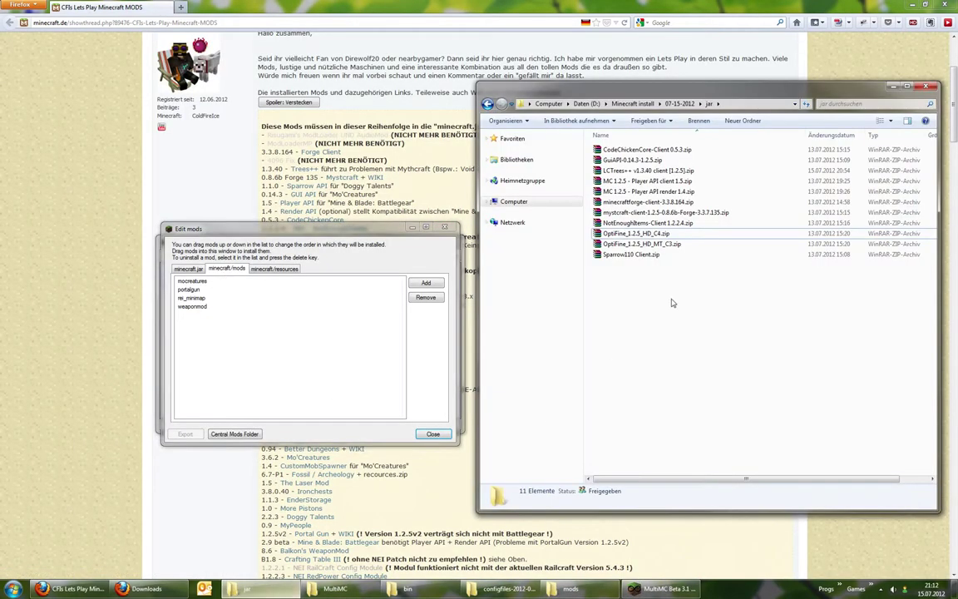
pyautogui.press('BackSpace')
pyautogui.doubleClick(619, 150)
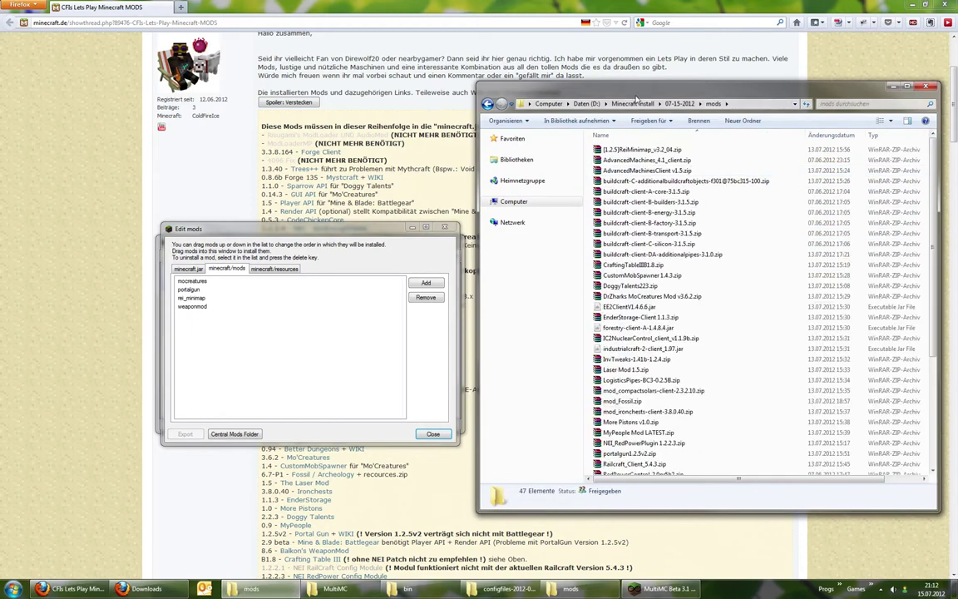
pyautogui.moveTo(623, 83); pyautogui.dragTo(696, 72)
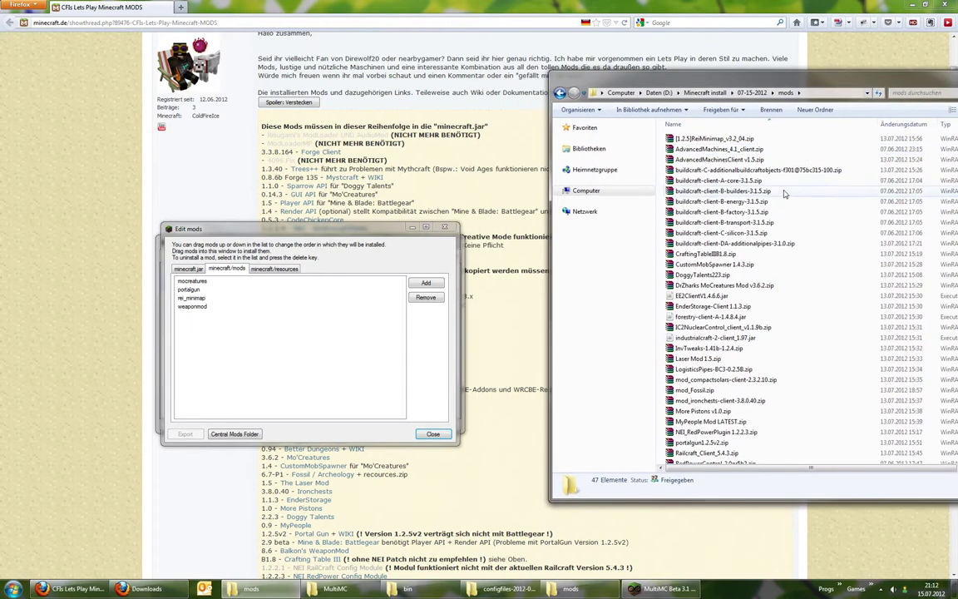
pyautogui.click(748, 180)
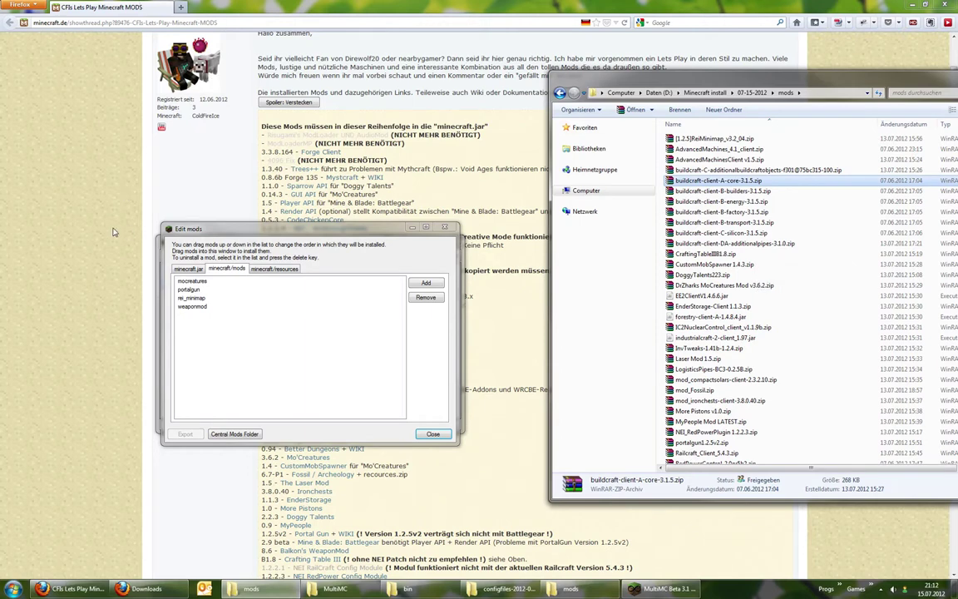
# Check which client zips the BuildCraft 3.1.5 download page lists, from the Buildcraft 3.x link in the mod list, and close it.
pyautogui.click(504, 283)
pyautogui.click(309, 287)
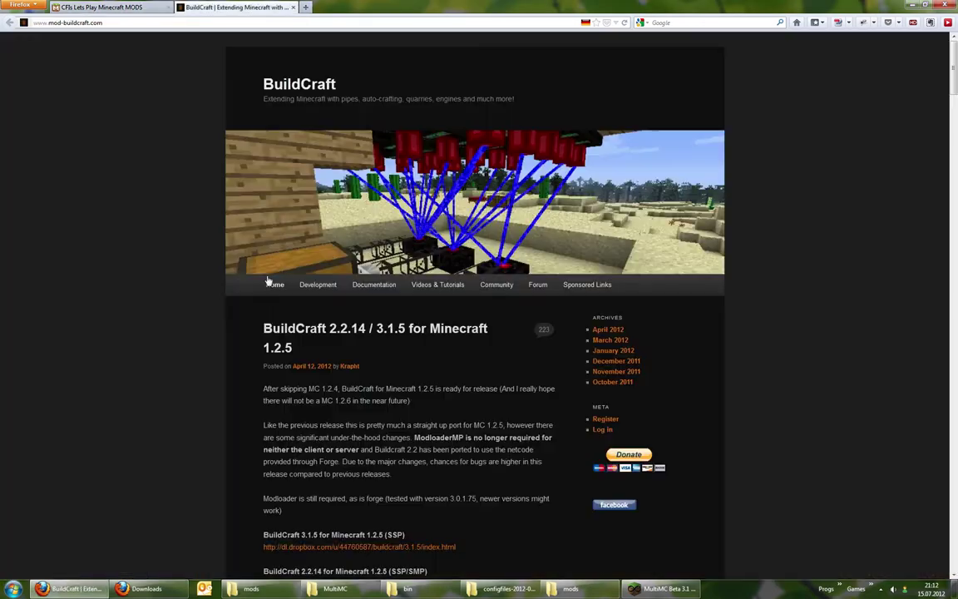
pyautogui.scroll(-5, 295, 307)
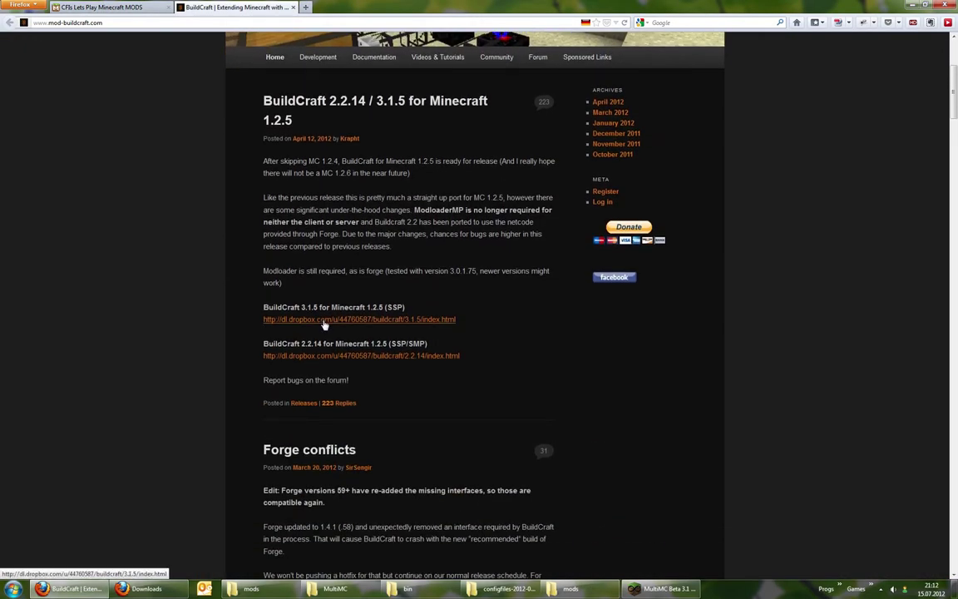
pyautogui.click(323, 321)
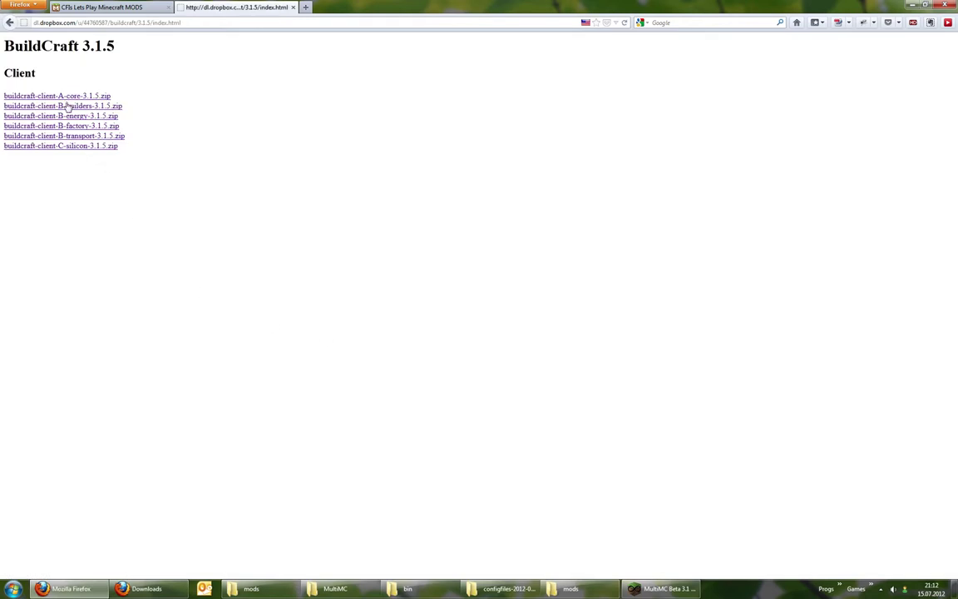
pyautogui.moveTo(158, 217); pyautogui.dragTo(4, 94)
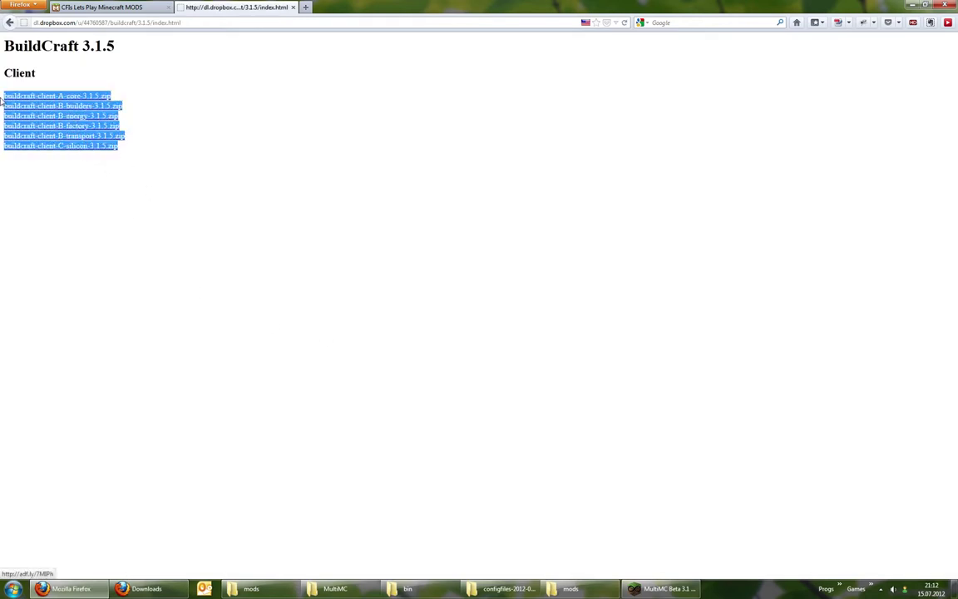
pyautogui.click(292, 7)
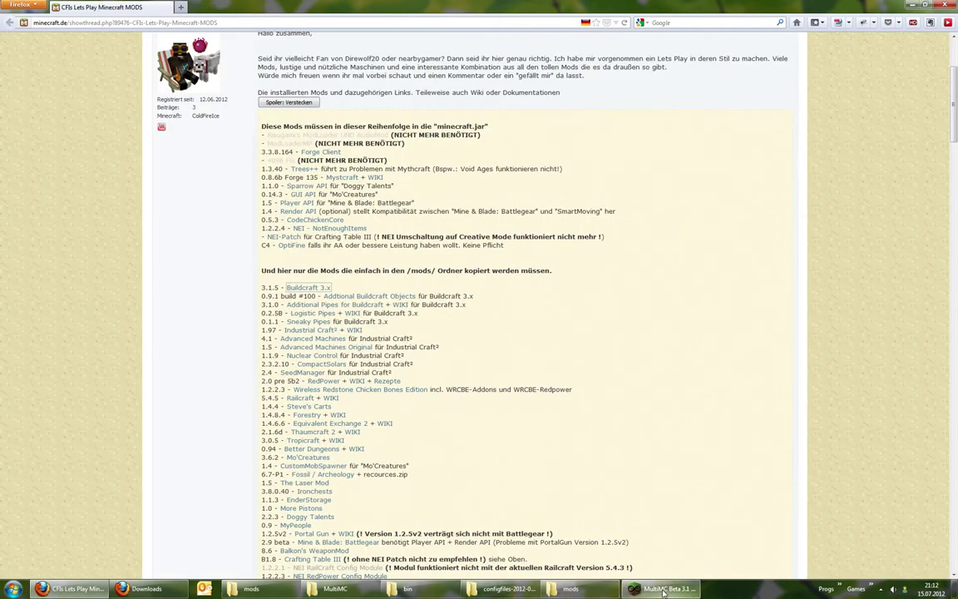
# Add the six buildcraft-client 3.1.5 zips, from A-core to C-silicon, to the instance's minecraft/mods list.
pyautogui.hotkey('alt', 'Tab')
pyautogui.click(575, 589)
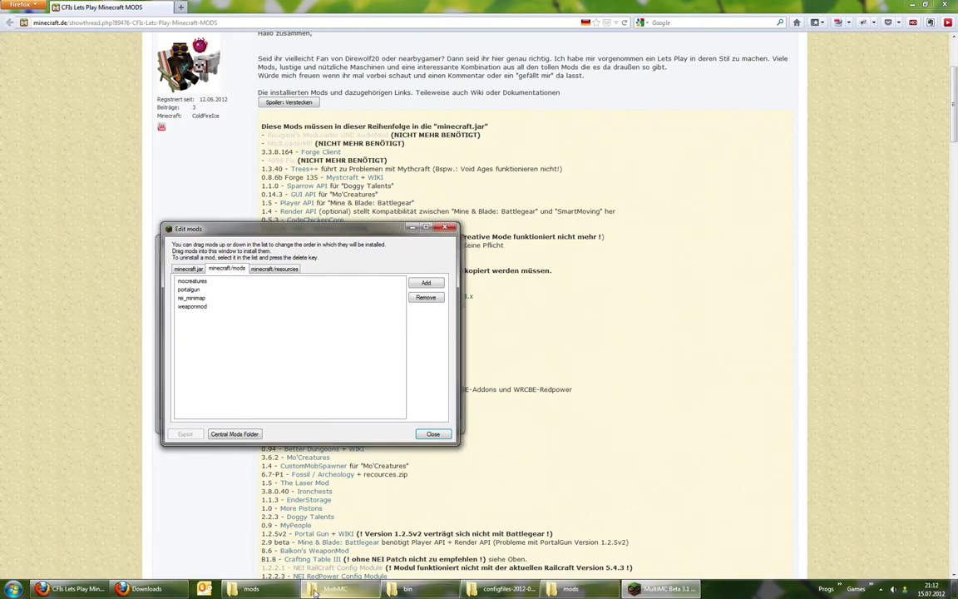
pyautogui.click(247, 589)
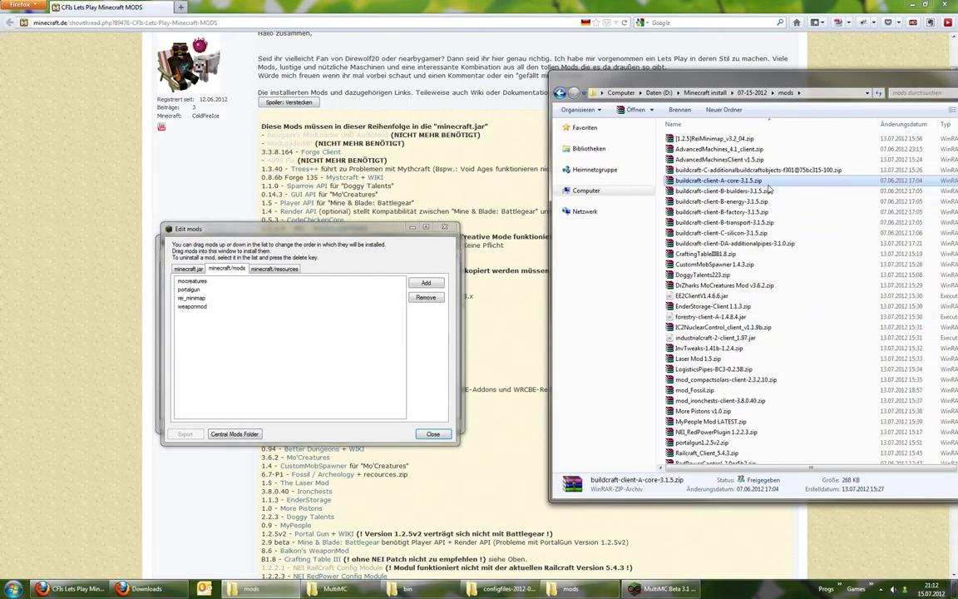
pyautogui.moveTo(757, 179); pyautogui.dragTo(303, 335)
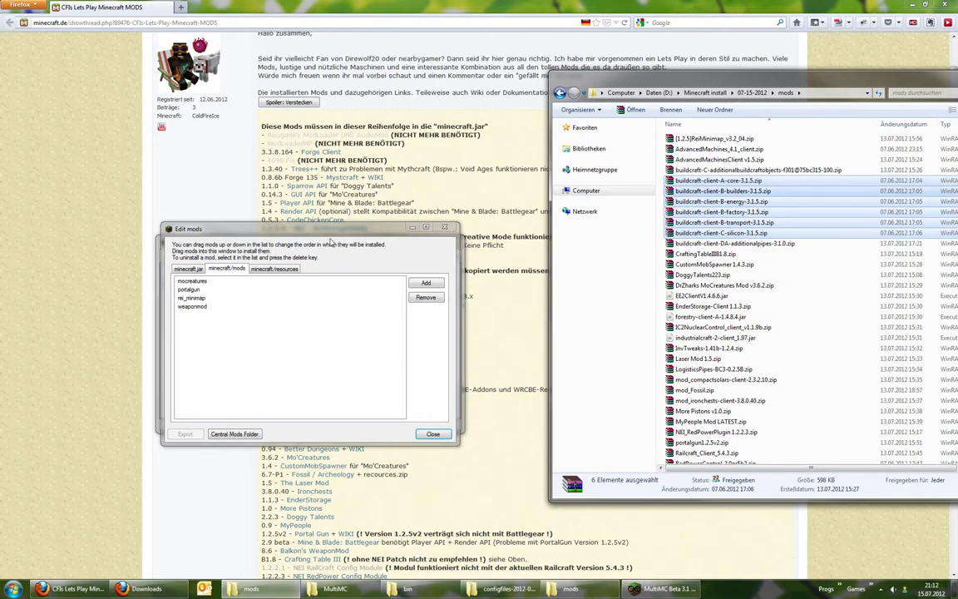
# Close the Edit mods window and make the MultiMC main window narrower, moving it clear of the forum's mod list.
pyautogui.moveTo(316, 233); pyautogui.dragTo(175, 202)
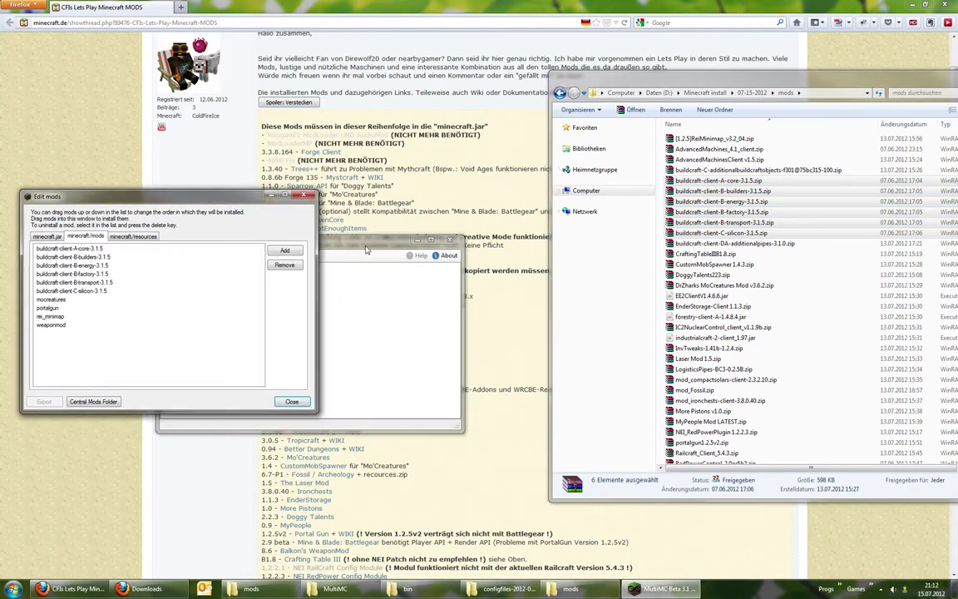
pyautogui.click(350, 496)
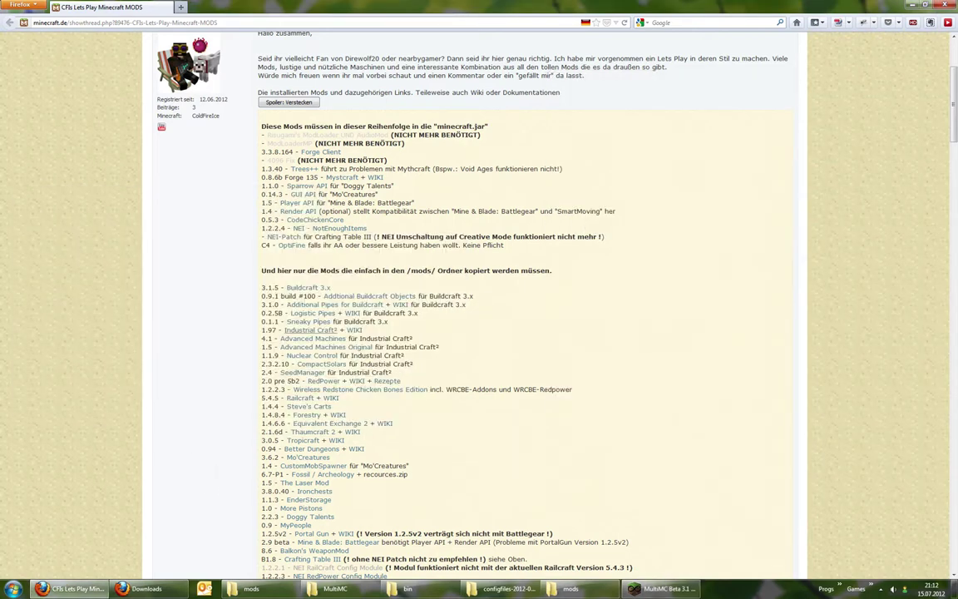
pyautogui.hotkey('alt', 'Tab')
pyautogui.click(292, 401)
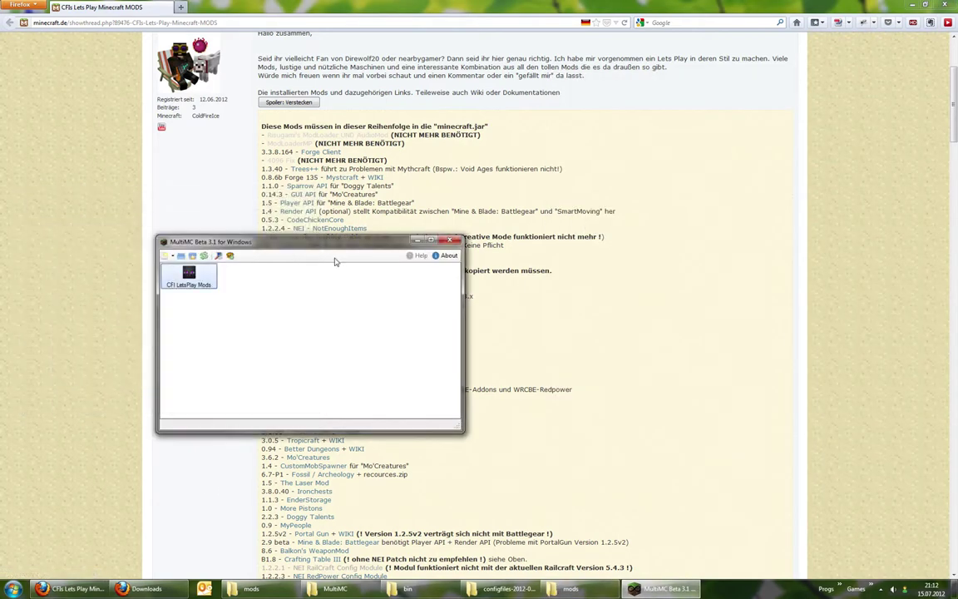
pyautogui.moveTo(336, 243); pyautogui.dragTo(211, 296)
pyautogui.moveTo(339, 387); pyautogui.dragTo(212, 387)
pyautogui.moveTo(114, 296); pyautogui.dragTo(134, 268)
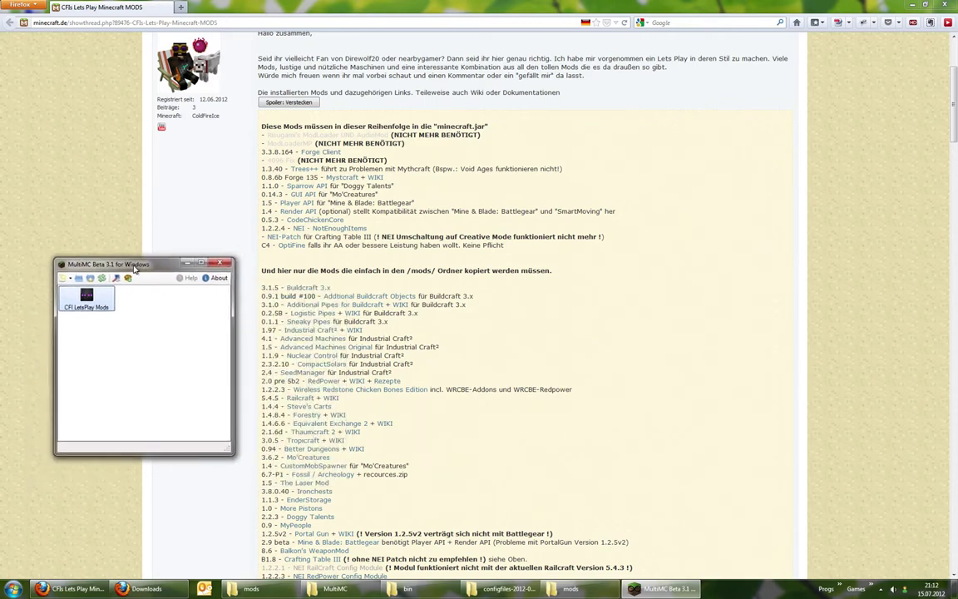
# Reopen the mod editor for the CFI LetsPlay Mods instance and move it above the MultiMC main window.
pyautogui.rightClick(83, 296)
pyautogui.click(119, 366)
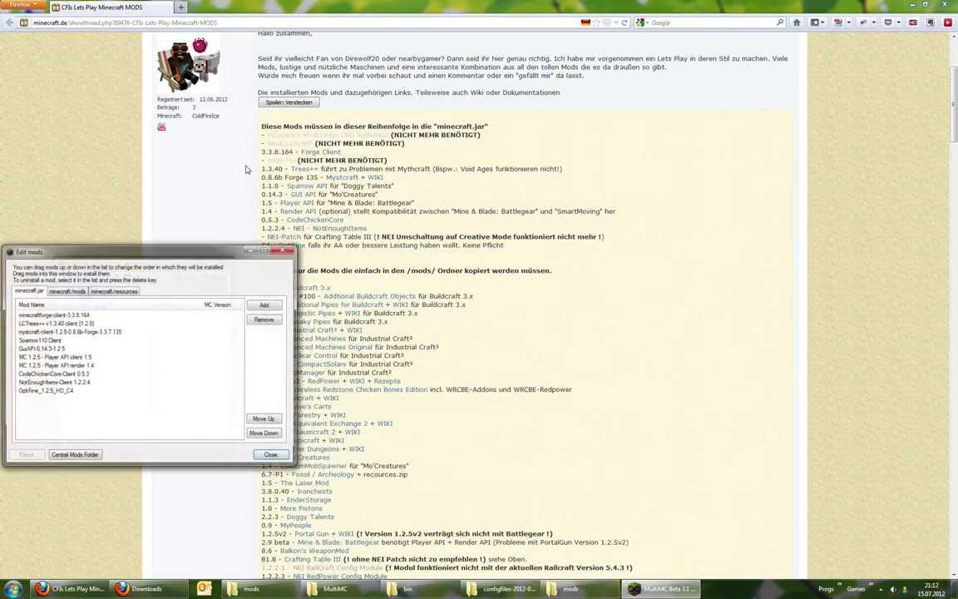
pyautogui.moveTo(157, 227); pyautogui.dragTo(209, 53)
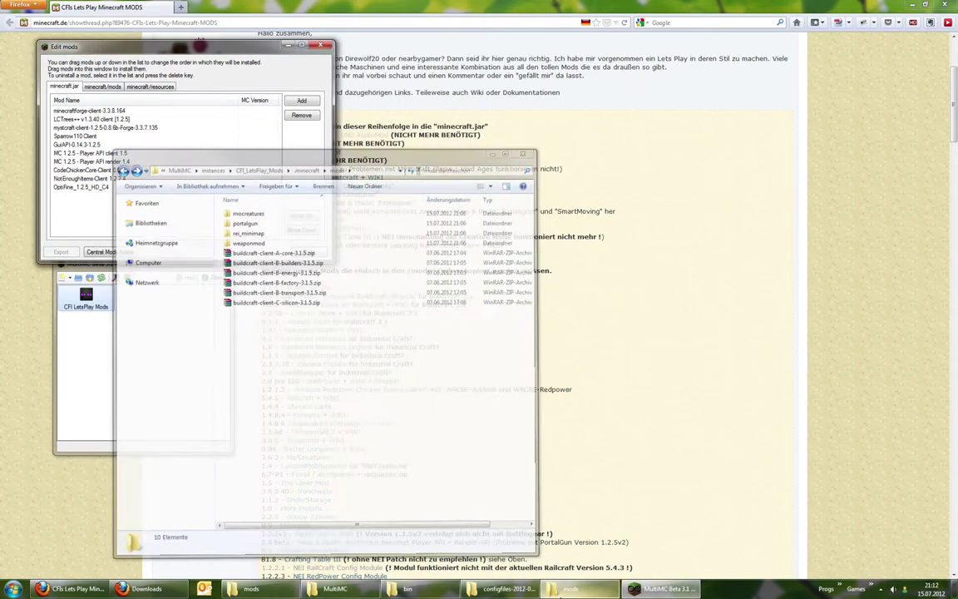
# Bring the 07-15-2012 mods folder forward and select the buildcraft-client-DA-additionalpipes-3.1.0 zip.
pyautogui.click(292, 591)
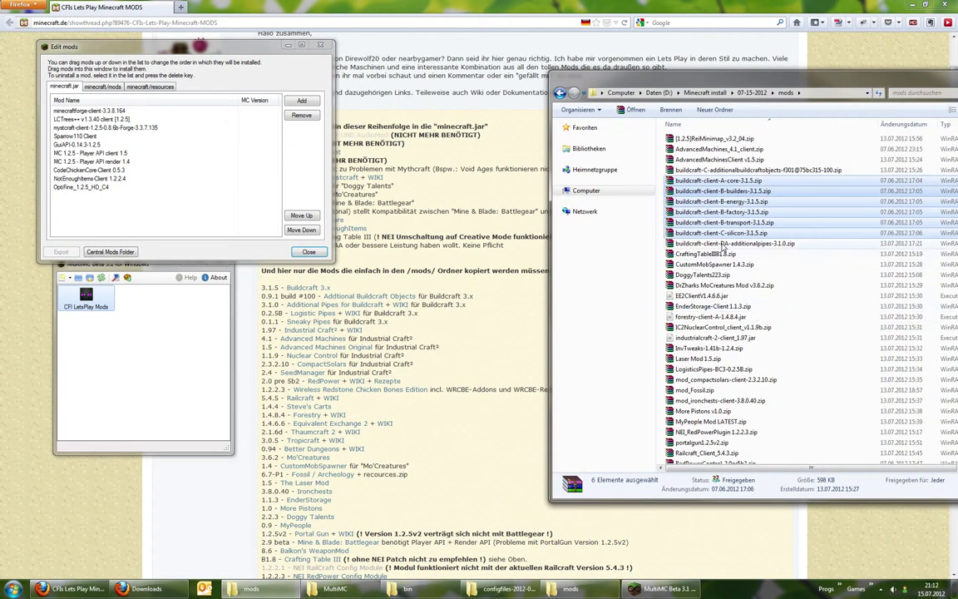
pyautogui.click(732, 242)
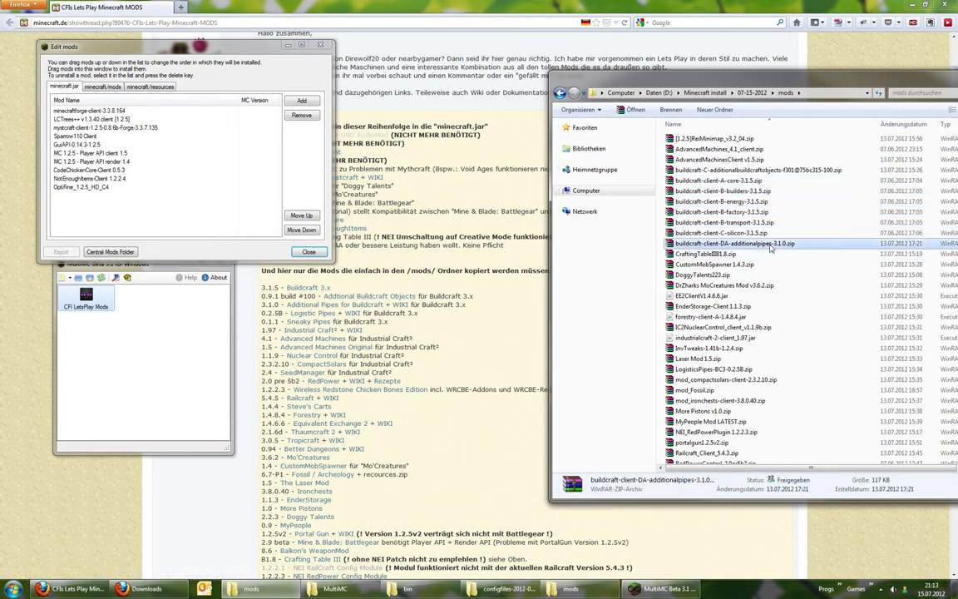
pyautogui.click(736, 171)
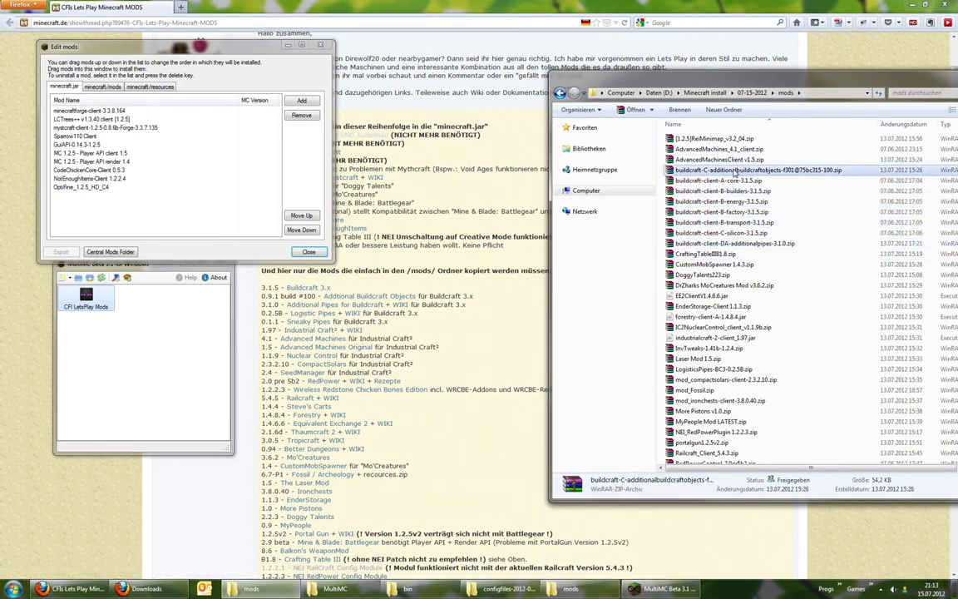
pyautogui.moveTo(736, 170); pyautogui.dragTo(177, 198)
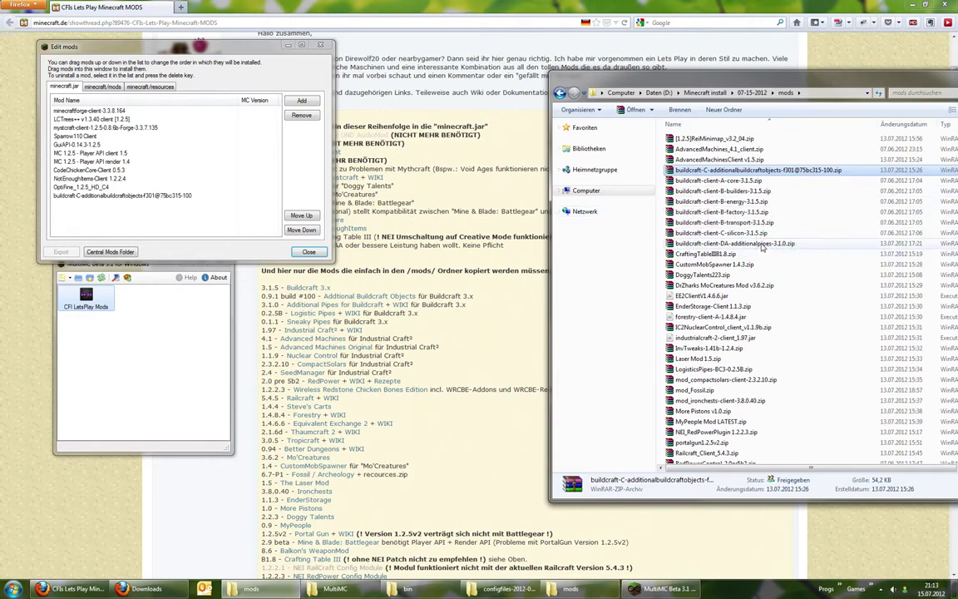
pyautogui.click(743, 244)
pyautogui.moveTo(744, 247); pyautogui.dragTo(181, 229)
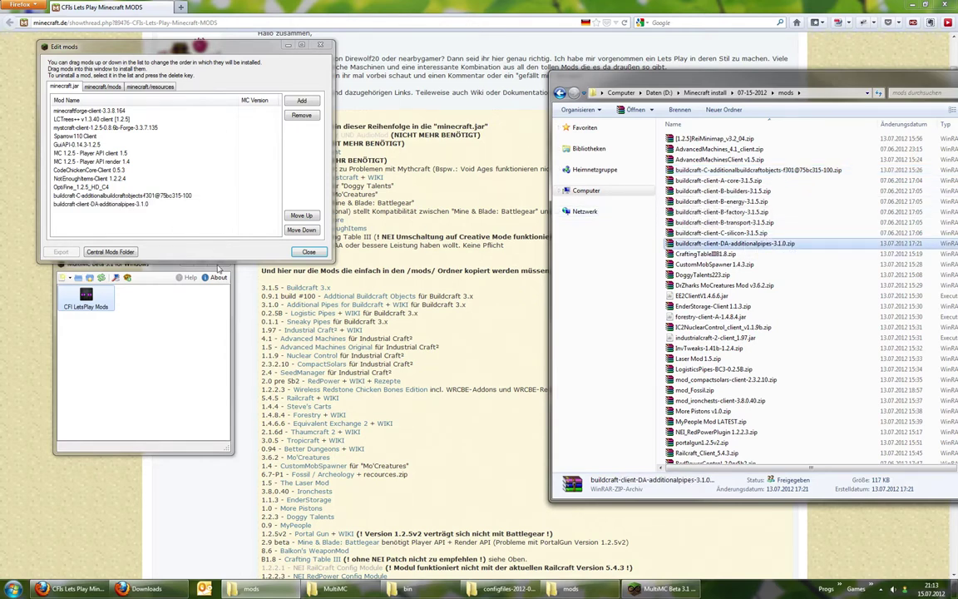
pyautogui.click(191, 195)
pyautogui.keyDown('shift'); pyautogui.click(191, 204); pyautogui.keyUp('shift')
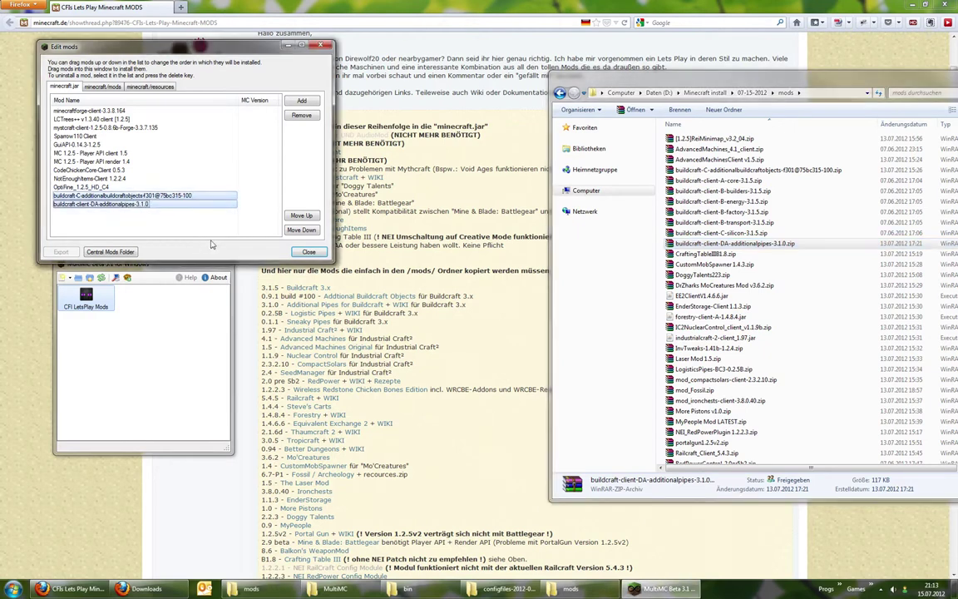
pyautogui.press('Delete')
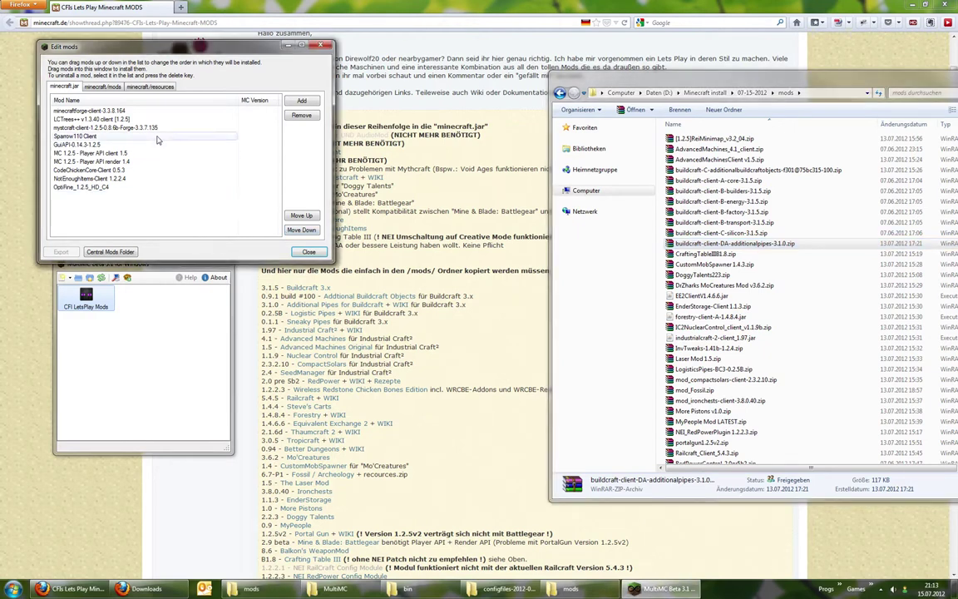
# Add the buildcraft-C-additionalbuildcraftobjects and buildcraft-client-DA-additionalpipes-3.1.0 zips together to the instance's minecraft/mods list.
pyautogui.click(102, 87)
pyautogui.keyDown('ctrl'); pyautogui.click(752, 170); pyautogui.keyUp('ctrl')
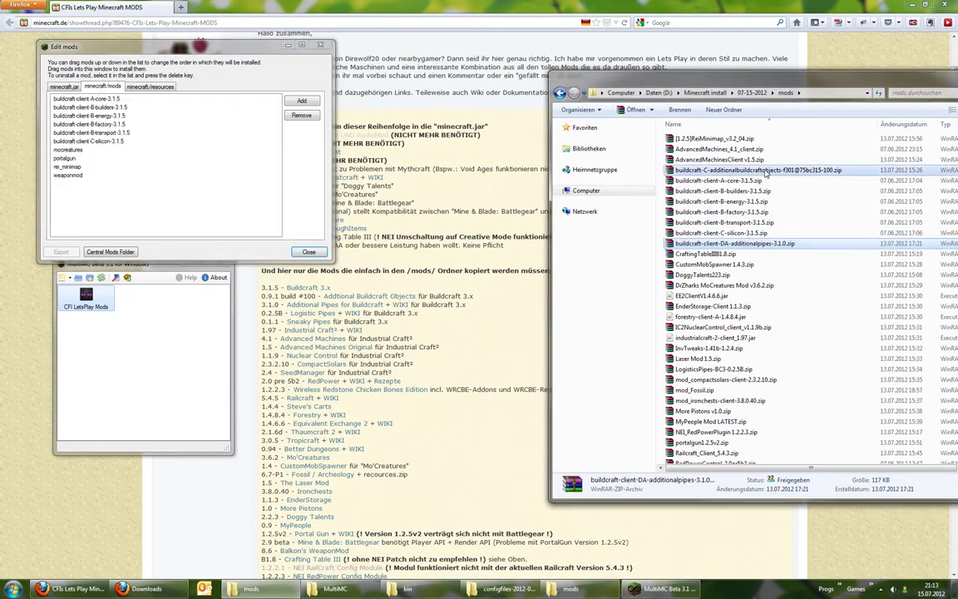
pyautogui.moveTo(765, 172); pyautogui.dragTo(181, 176)
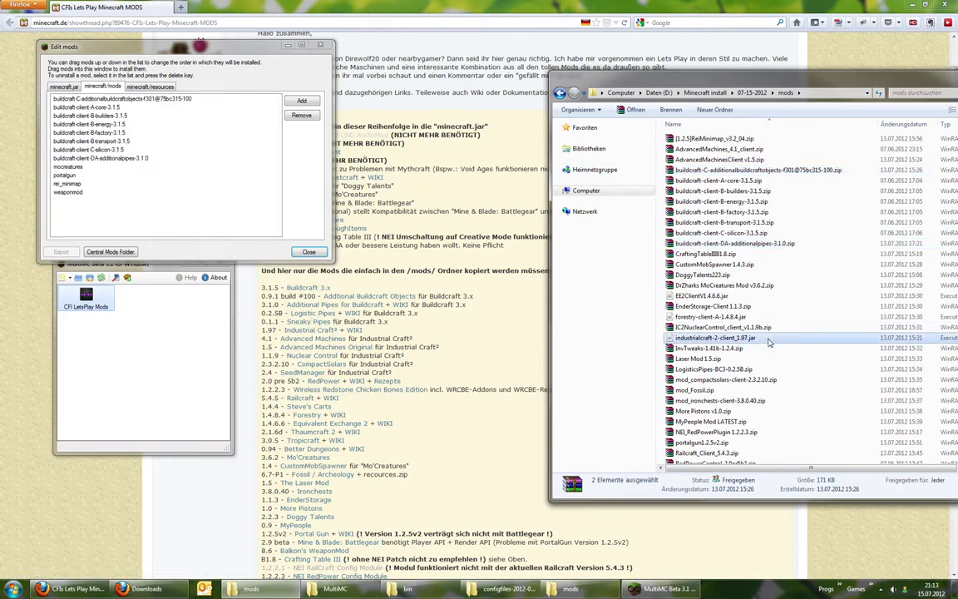
# Add the SneakyPipes-0.1.1 and LogisticsPipes-BC3-0.2.5B zips to the minecraft/mods list and close the mod editor.
pyautogui.scroll(-5, 769, 342)
pyautogui.click(729, 386)
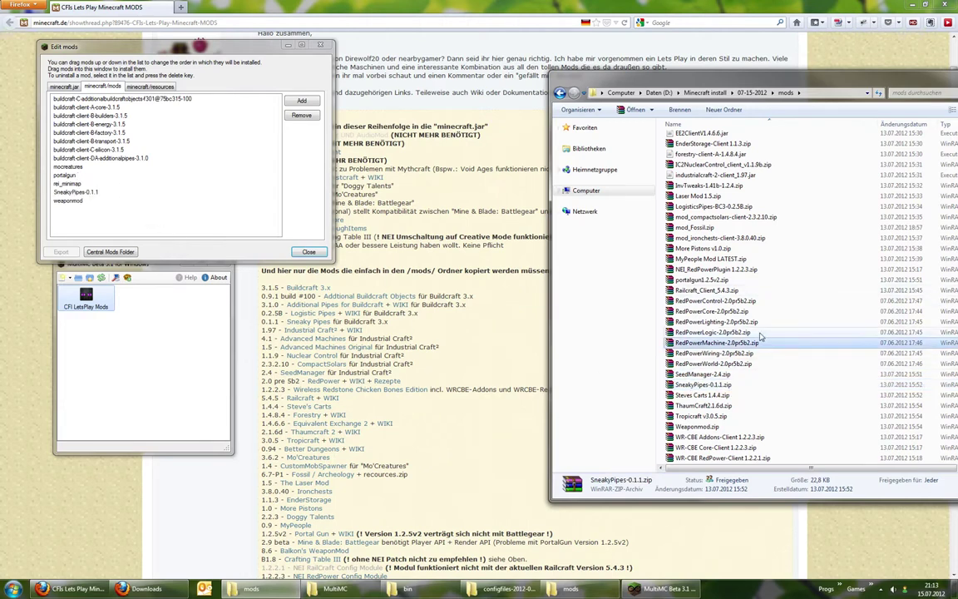
pyautogui.click(720, 195)
pyautogui.moveTo(702, 206); pyautogui.dragTo(139, 200)
pyautogui.scroll(5, 784, 249)
pyautogui.click(701, 442)
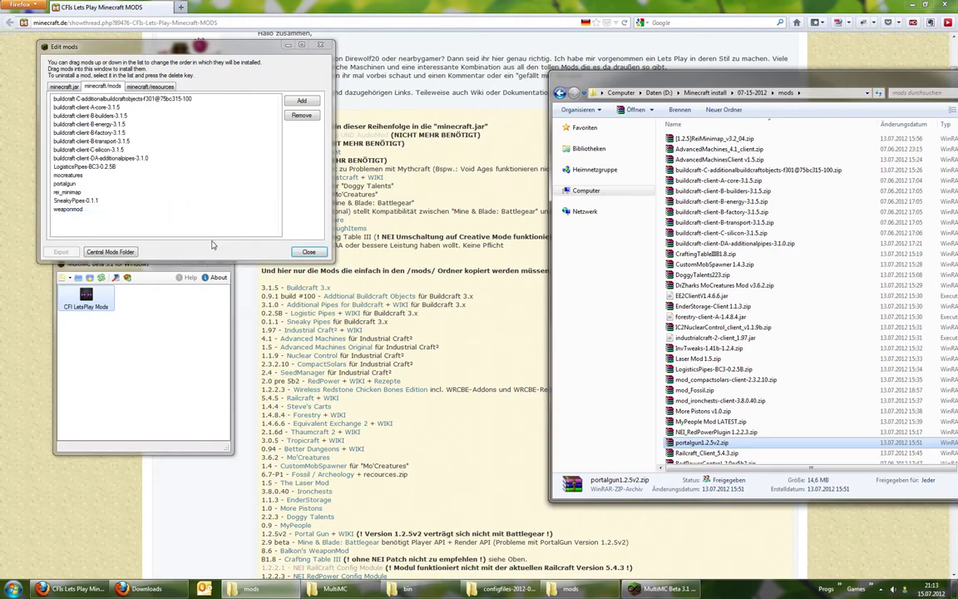
pyautogui.click(309, 251)
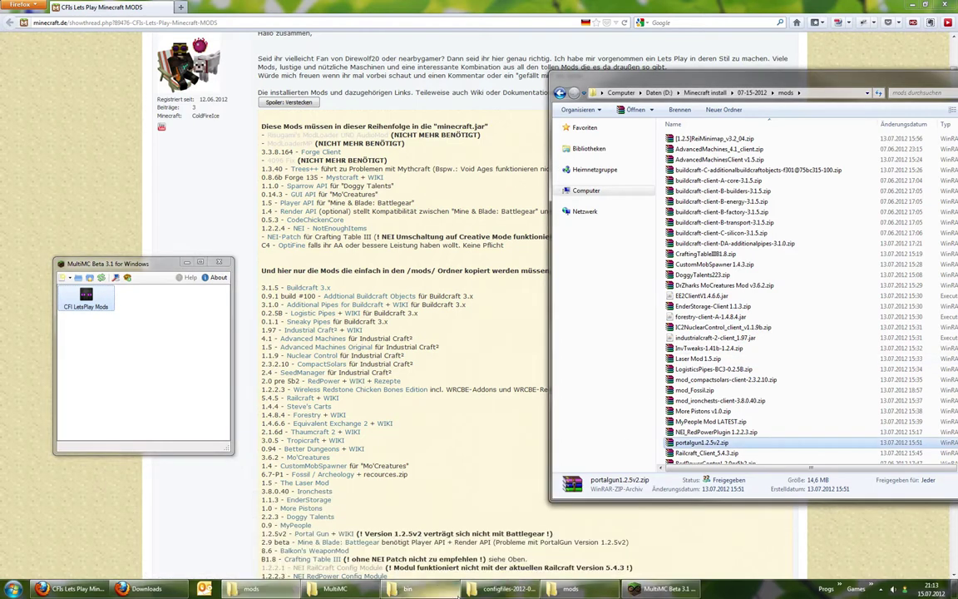
# Copy everything from the configfiles-2012-07-14 folder into the instance's .minecraft folder, merging the folders and replacing existing files.
pyautogui.click(578, 589)
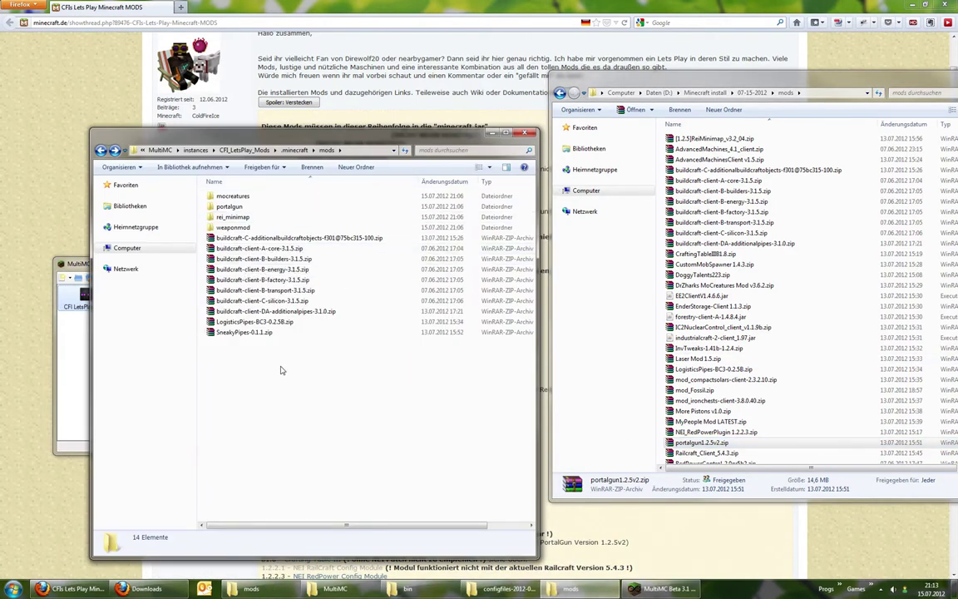
pyautogui.press('BackSpace')
pyautogui.click(498, 589)
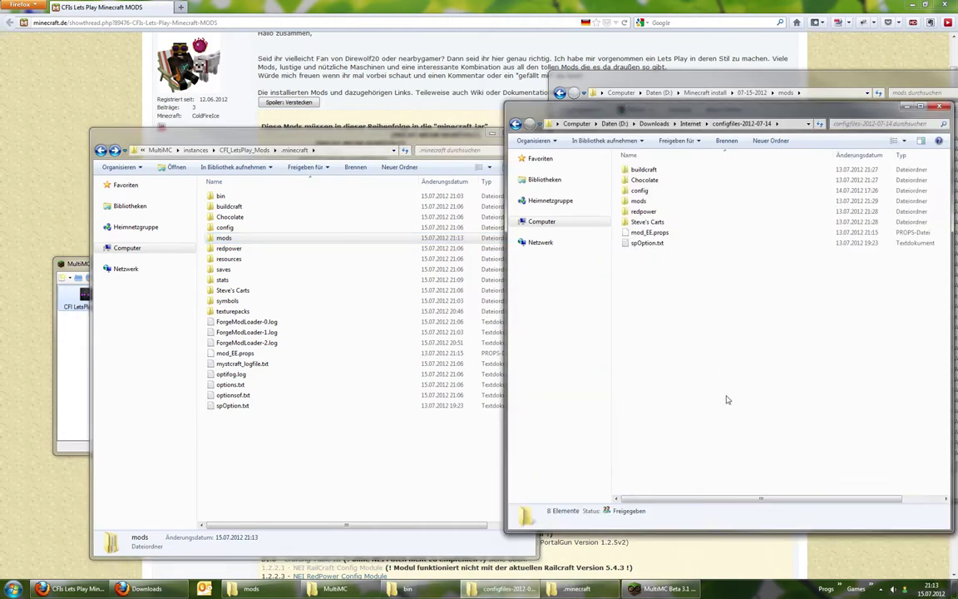
pyautogui.hotkey('ctrl', 'a')
pyautogui.moveTo(641, 215); pyautogui.dragTo(283, 432)
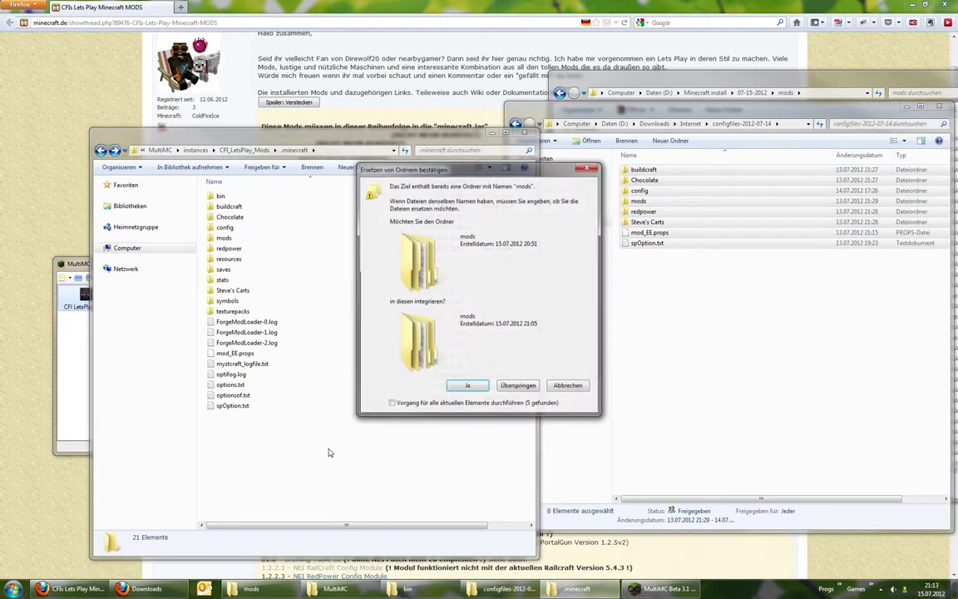
pyautogui.click(466, 387)
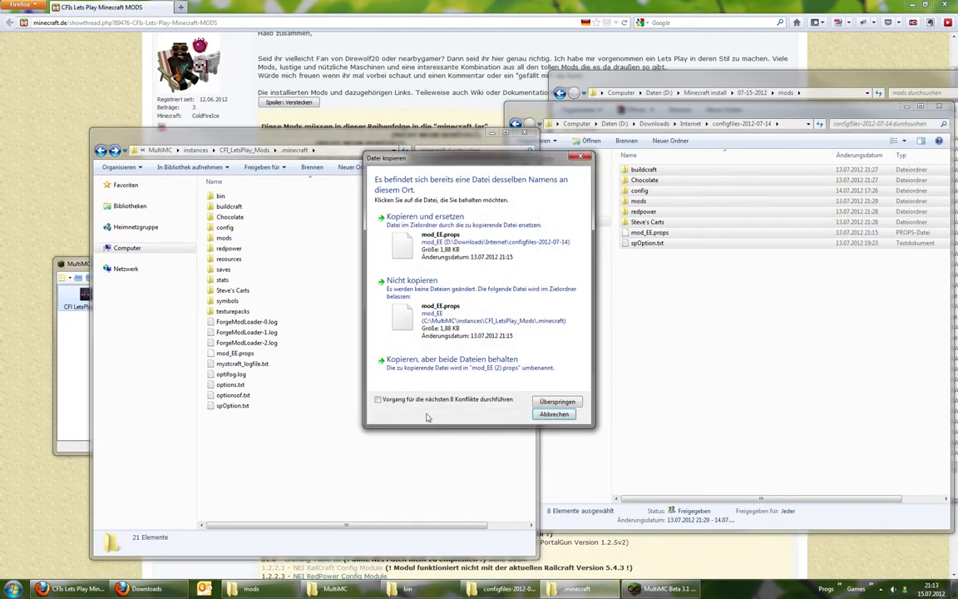
pyautogui.click(376, 208)
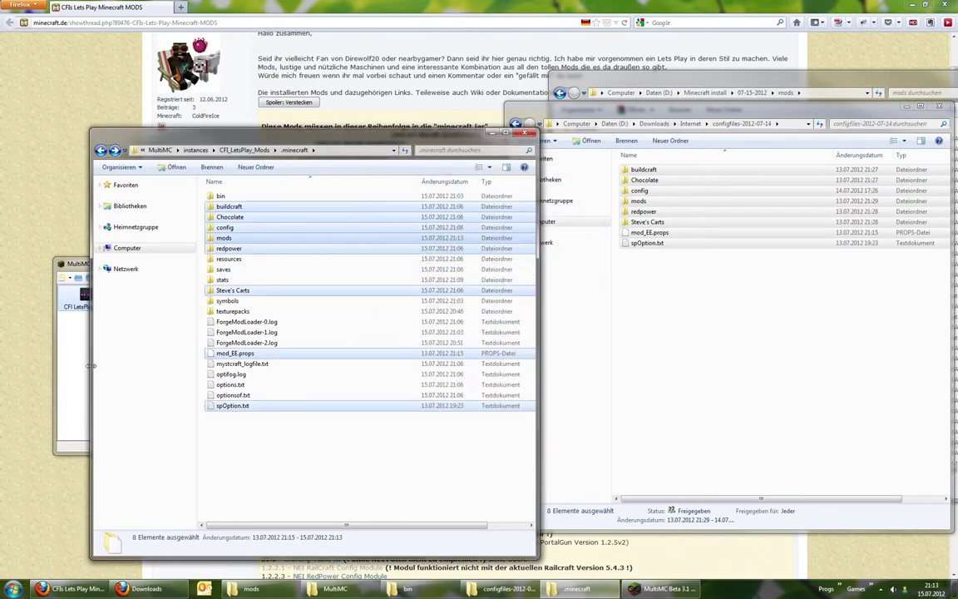
# Launch the CFI LetsPlay Mods instance from MultiMC with the remembered login.
pyautogui.click(75, 352)
pyautogui.doubleClick(98, 298)
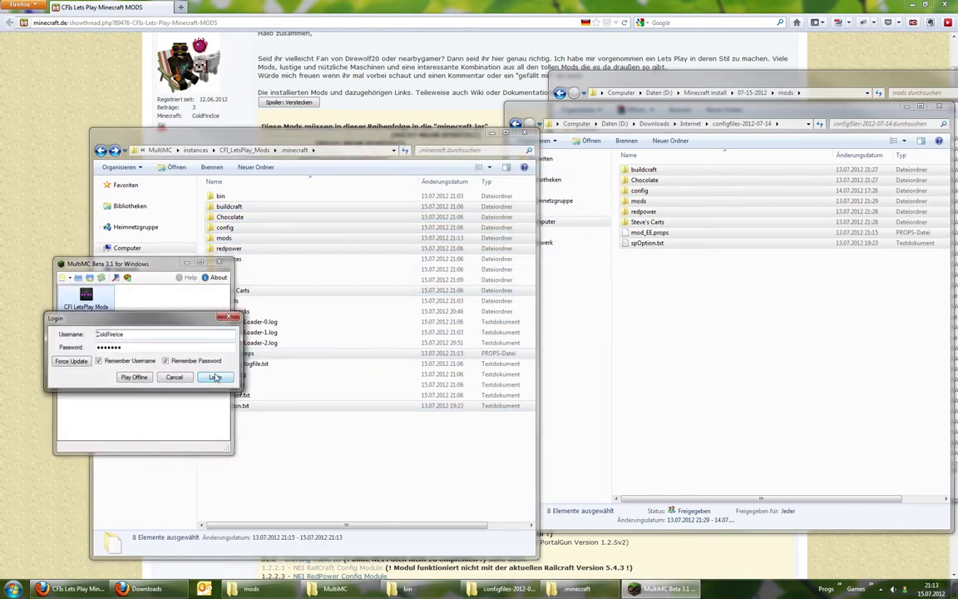
pyautogui.click(195, 339)
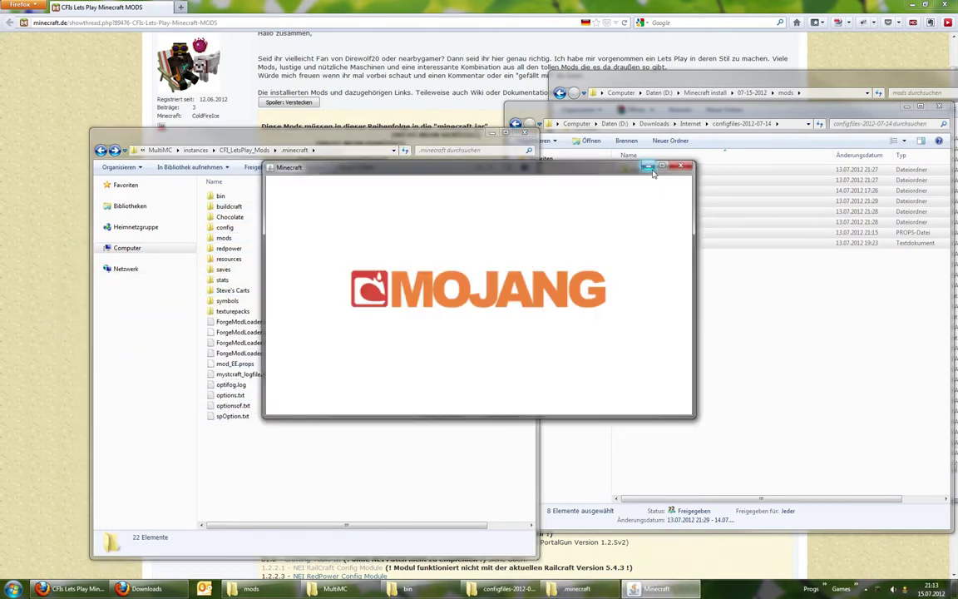
# Open the single-player world list and delete the existing creative-mode New World.
pyautogui.click(453, 289)
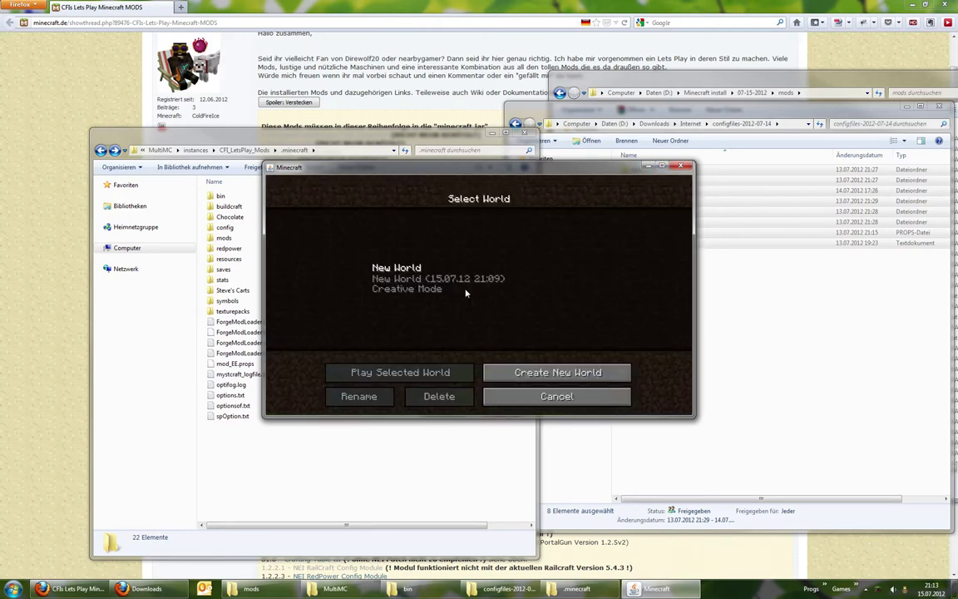
pyautogui.click(422, 282)
pyautogui.click(377, 320)
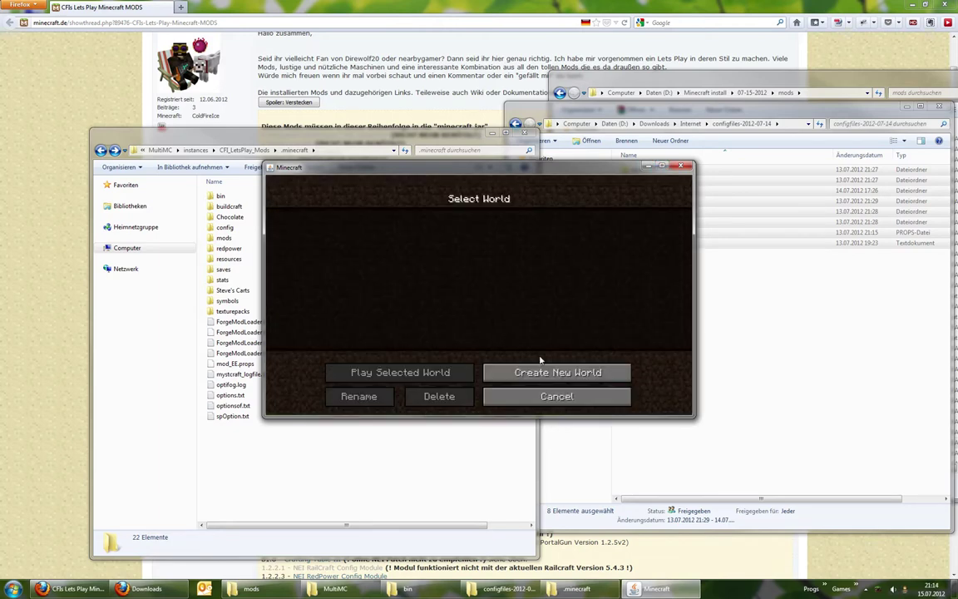
# Create a new world with the default settings and maximize the Minecraft window.
pyautogui.click(575, 370)
pyautogui.click(397, 396)
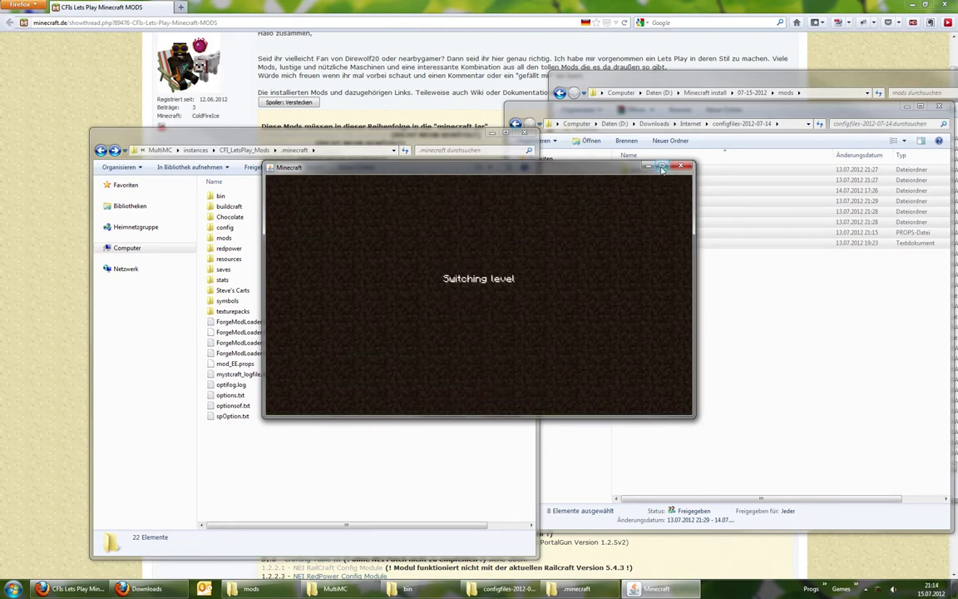
pyautogui.click(661, 167)
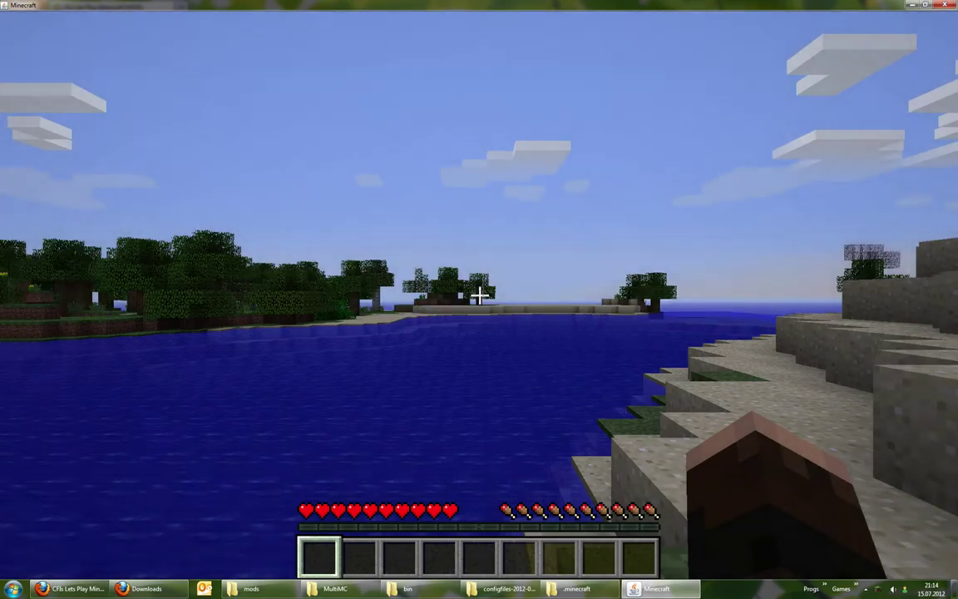
# Open the inventory, search the item list for "oi" and clear the search.
pyautogui.moveTo(479, 292)
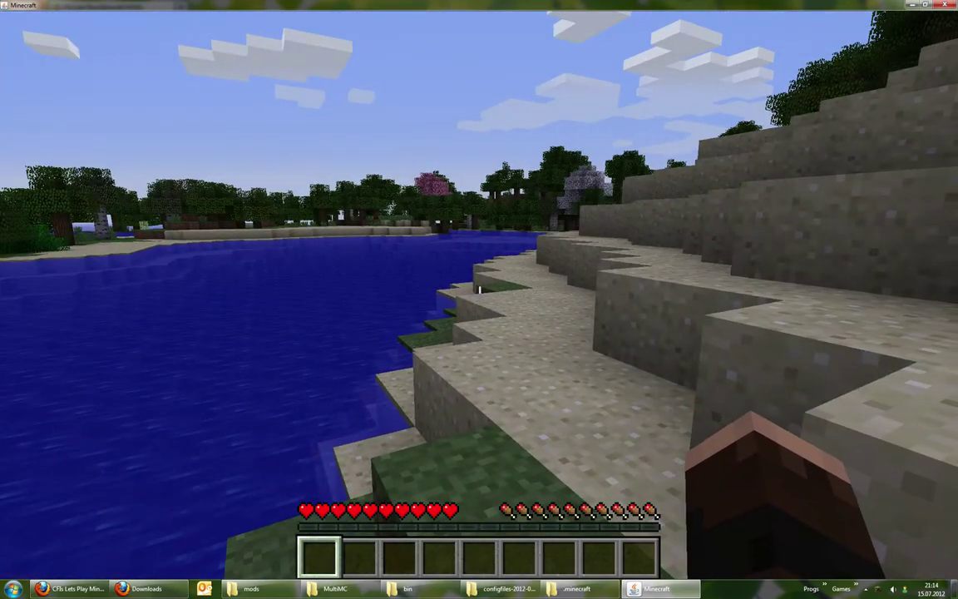
pyautogui.press('e')
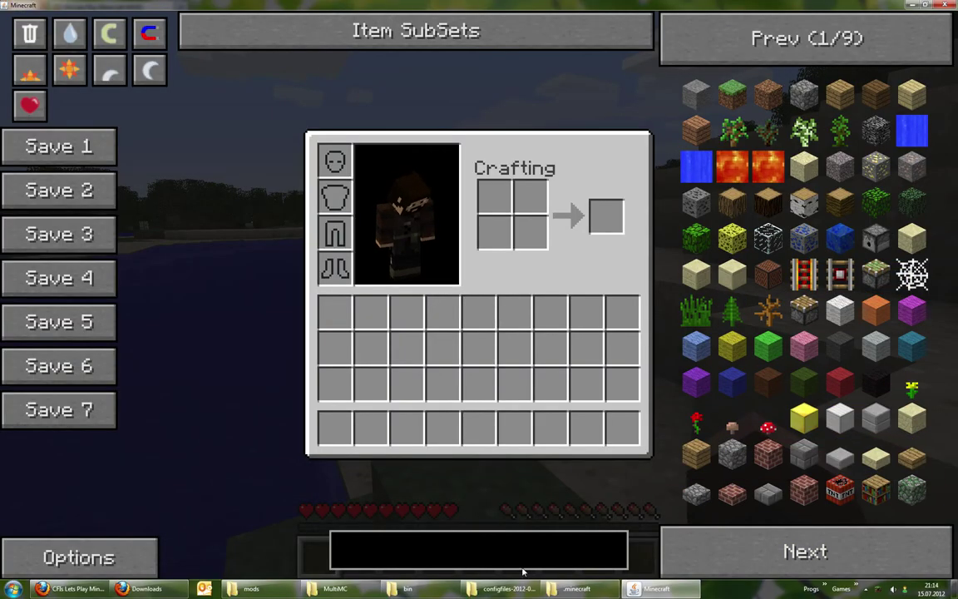
pyautogui.click(494, 553)
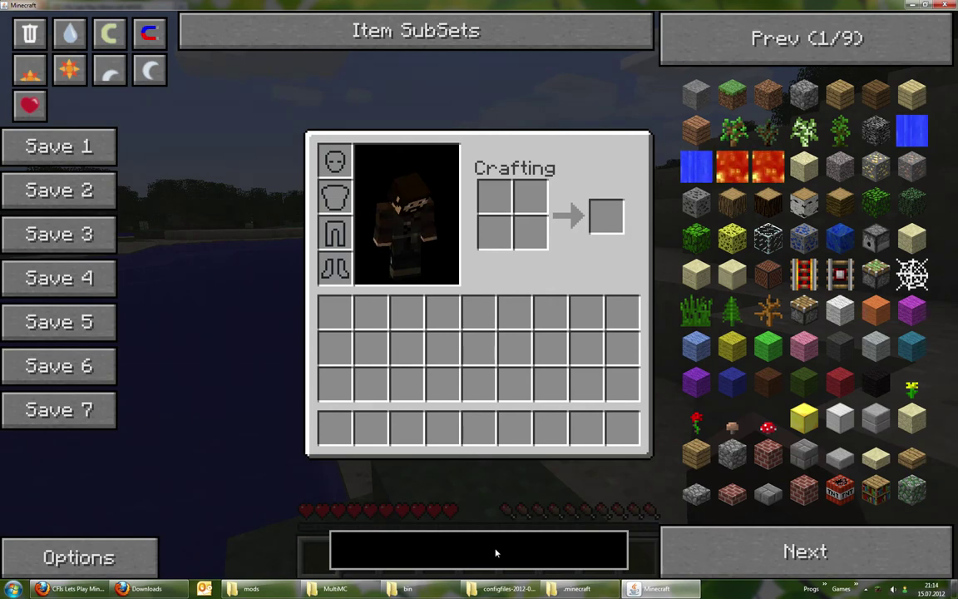
pyautogui.write('oi')
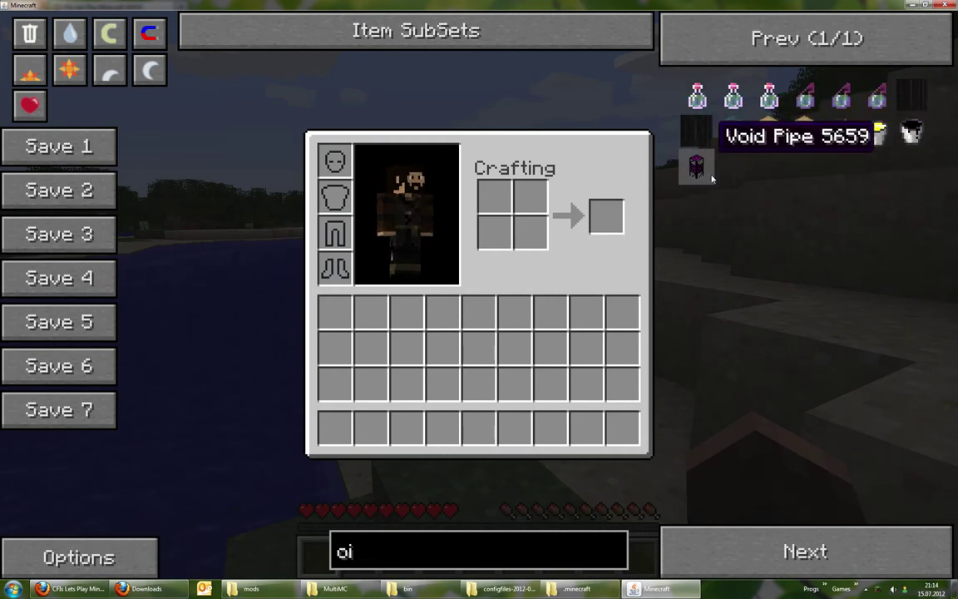
pyautogui.press('BackSpace')
pyautogui.press('BackSpace')
# Examine the item list for the BuildCraft add-on items, paging forward to page 9 and back to page 5.
pyautogui.click(745, 557)
pyautogui.click(745, 557)
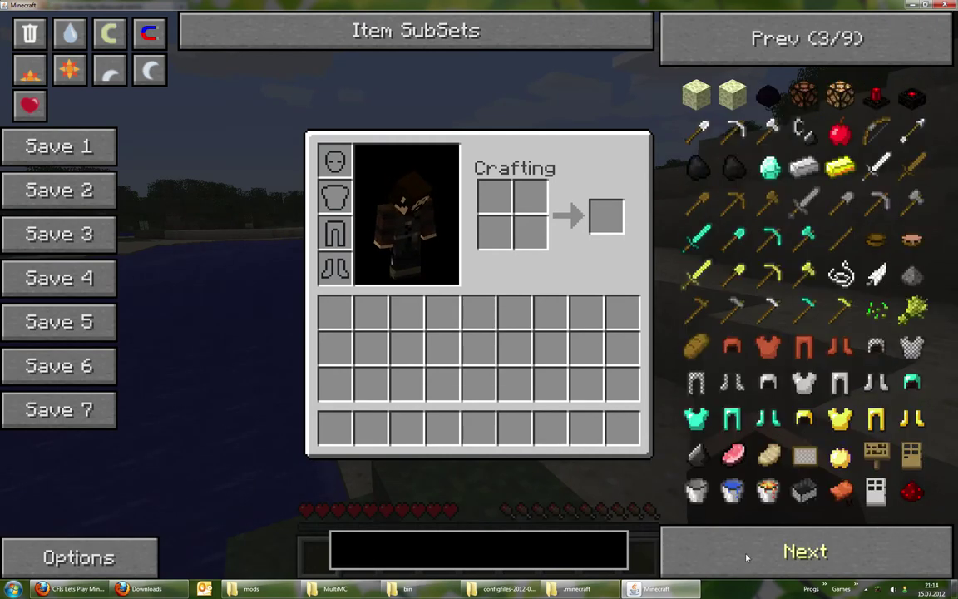
pyautogui.click(746, 558)
pyautogui.click(745, 557)
pyautogui.click(745, 558)
pyautogui.click(745, 557)
pyautogui.click(744, 556)
pyautogui.click(744, 555)
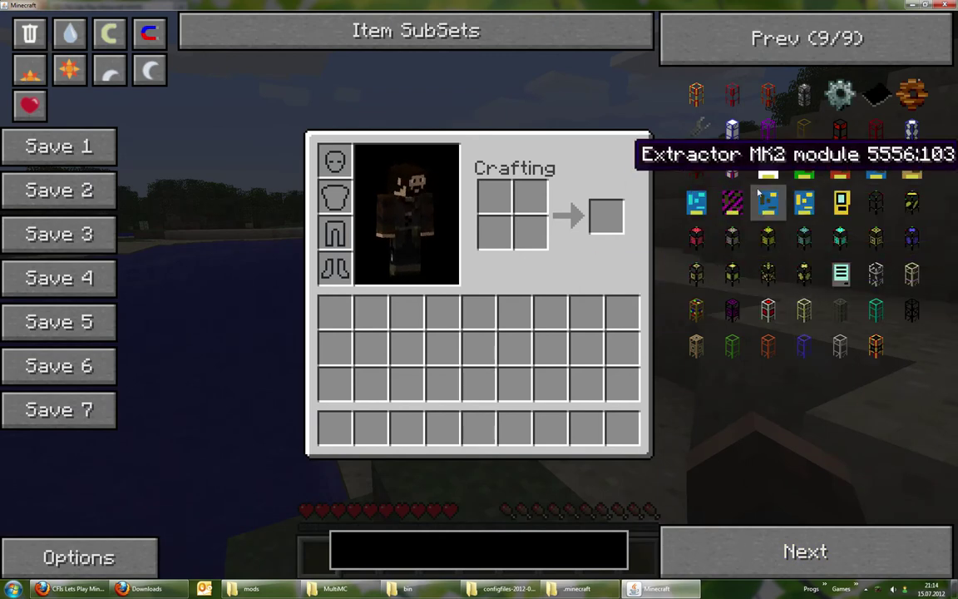
pyautogui.click(798, 40)
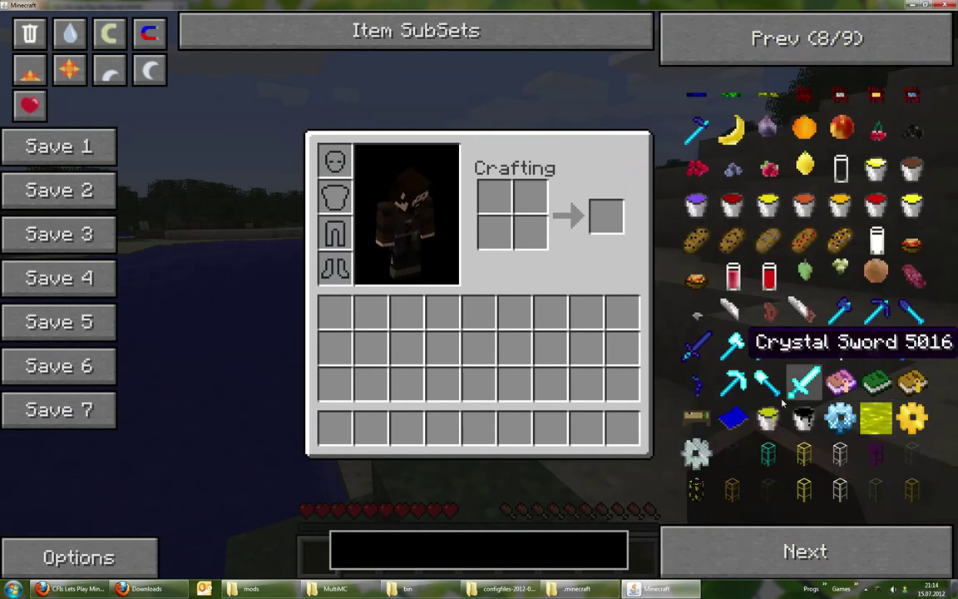
pyautogui.click(766, 56)
pyautogui.click(862, 37)
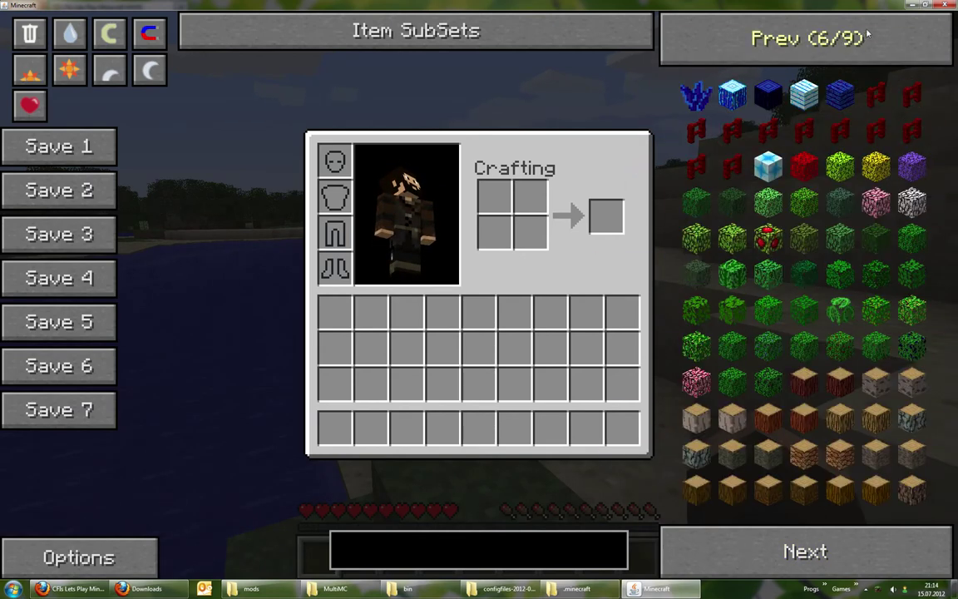
pyautogui.click(863, 37)
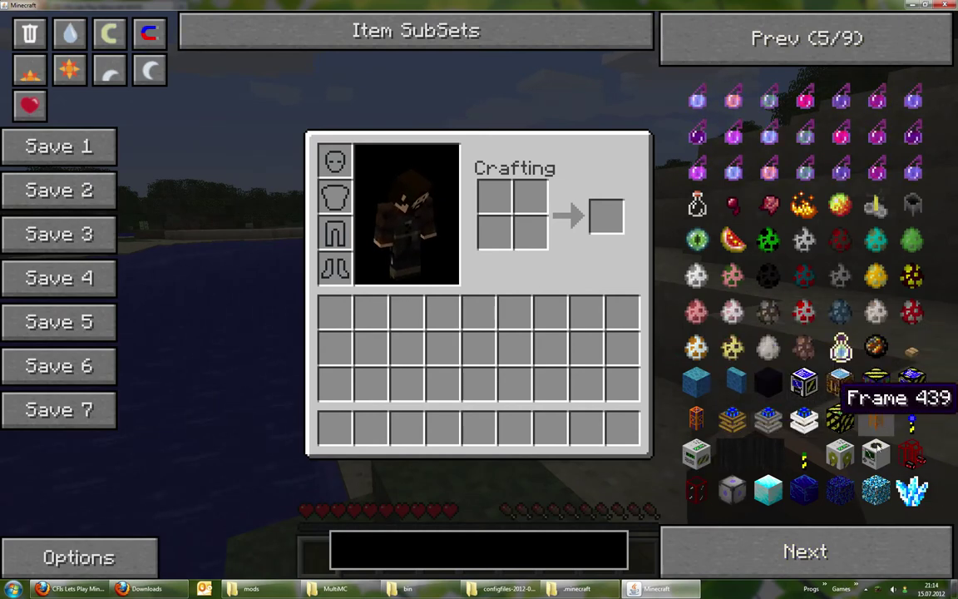
# Close Minecraft along with its MultiMC console, and minimize the instance's .minecraft folder window.
pyautogui.click(935, 6)
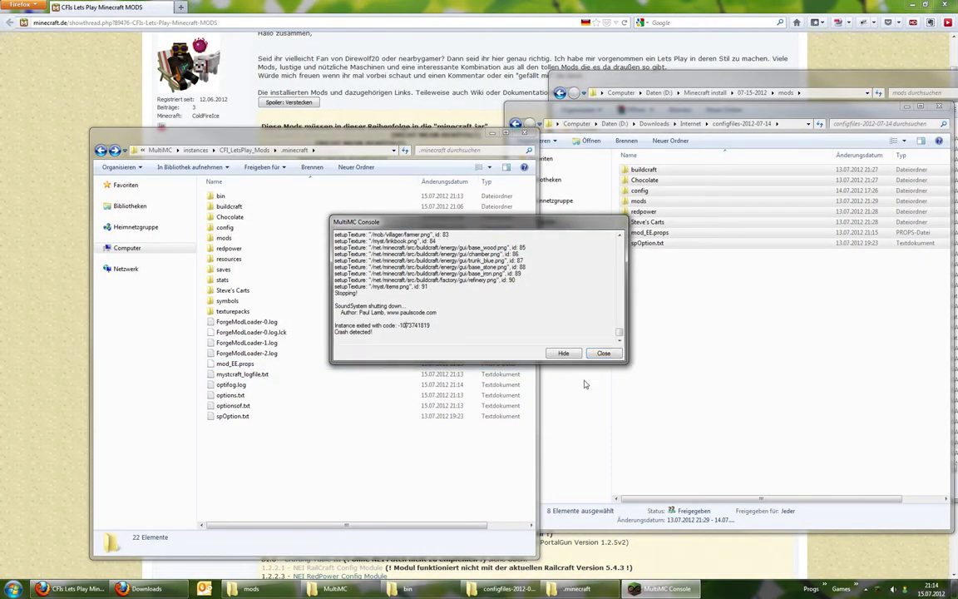
pyautogui.click(604, 353)
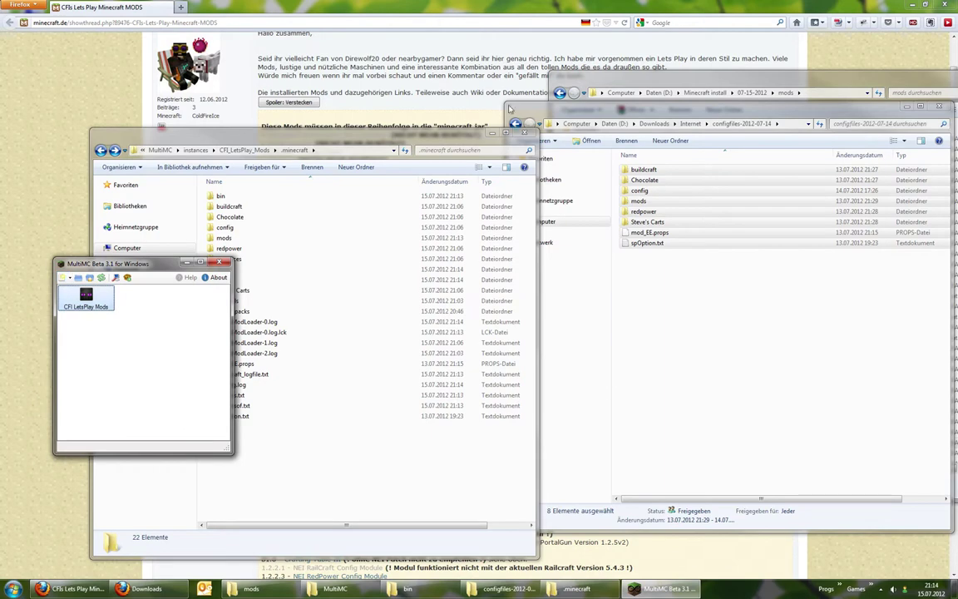
pyautogui.click(494, 135)
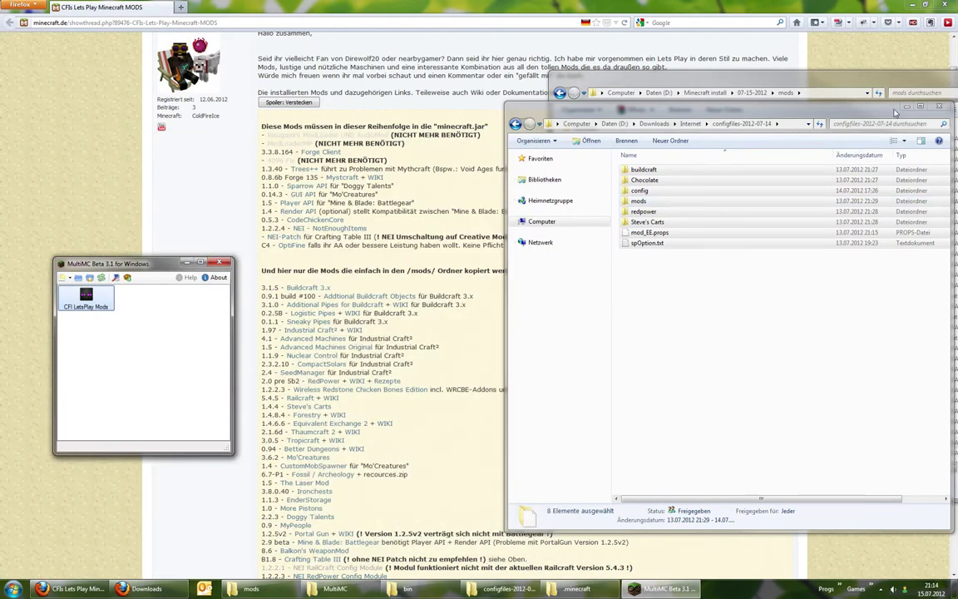
# Minimize the config files folder, open the mod editor of the CFI LetsPlay Mods instance and return to the mod list in Firefox.
pyautogui.click(807, 100)
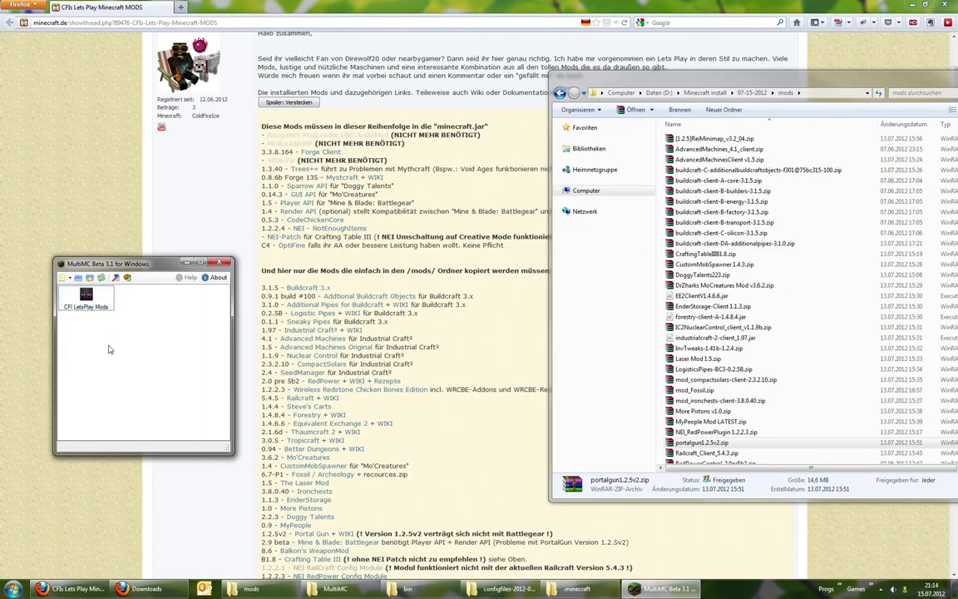
pyautogui.rightClick(87, 295)
pyautogui.click(130, 365)
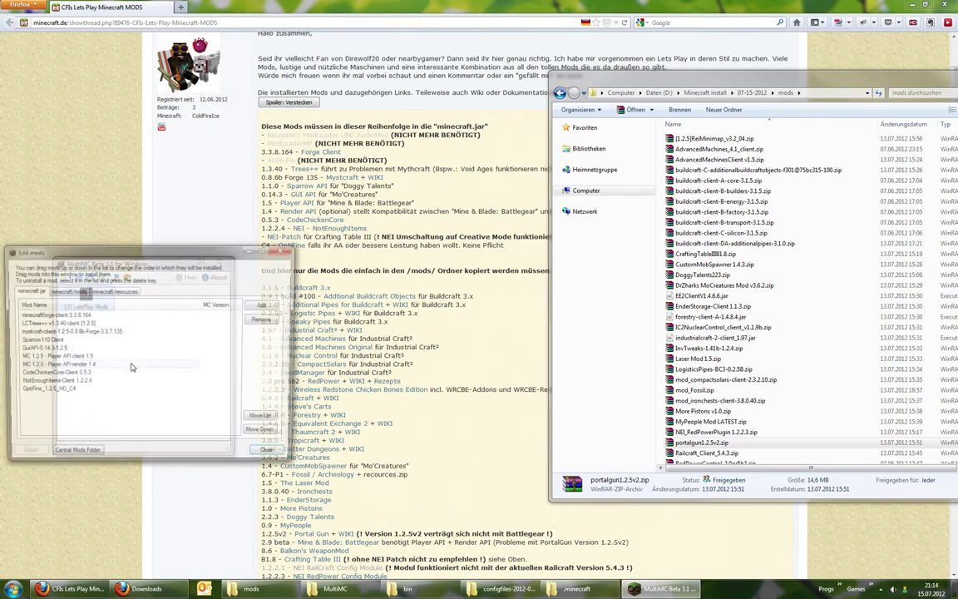
pyautogui.click(218, 465)
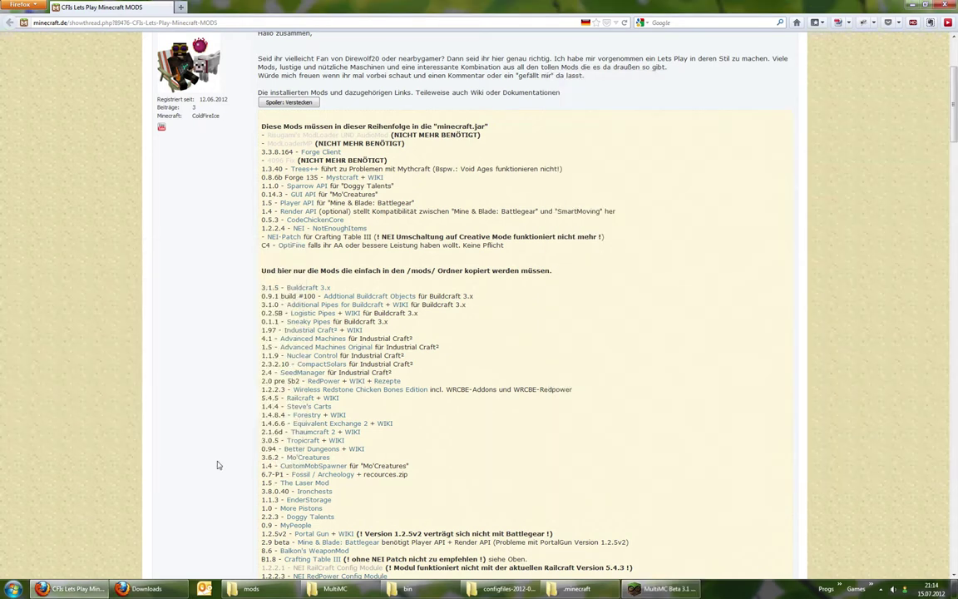
# Open the Industrial Craft², Advanced Machines, Advanced Machines Original, Nuclear Control, CompactSolars and SeedManager links in separate background tabs.
pyautogui.middleClick(316, 330)
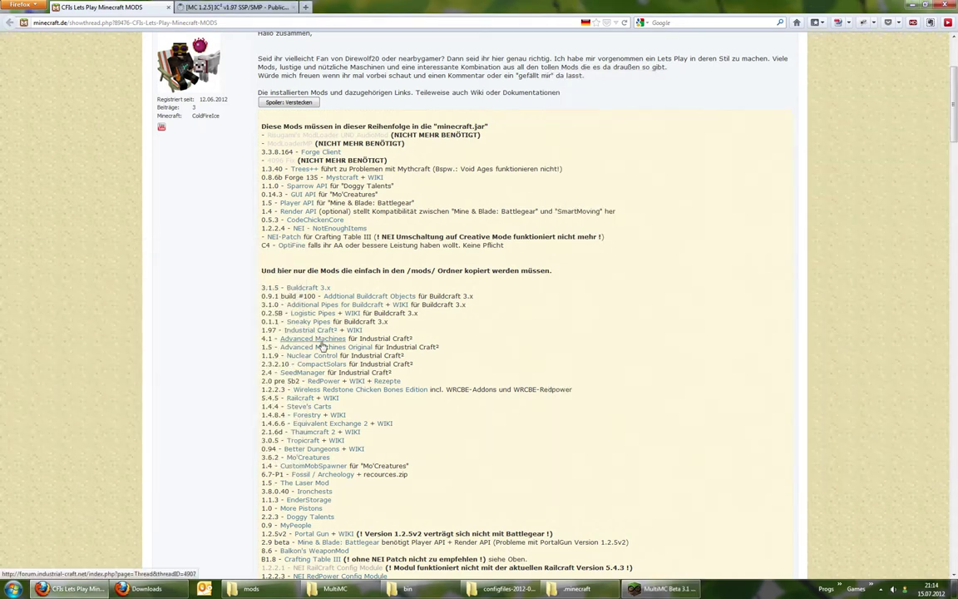
pyautogui.middleClick(315, 339)
pyautogui.middleClick(316, 347)
pyautogui.middleClick(314, 355)
pyautogui.middleClick(320, 364)
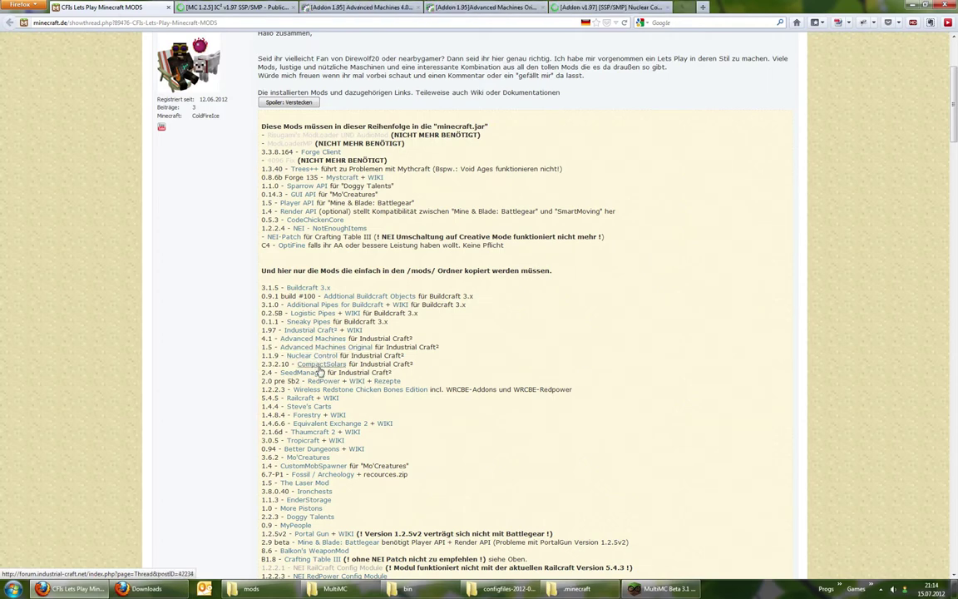
pyautogui.middleClick(304, 373)
# Find the client download link in the IC² v1.97 forum thread and close its tab.
pyautogui.click(223, 6)
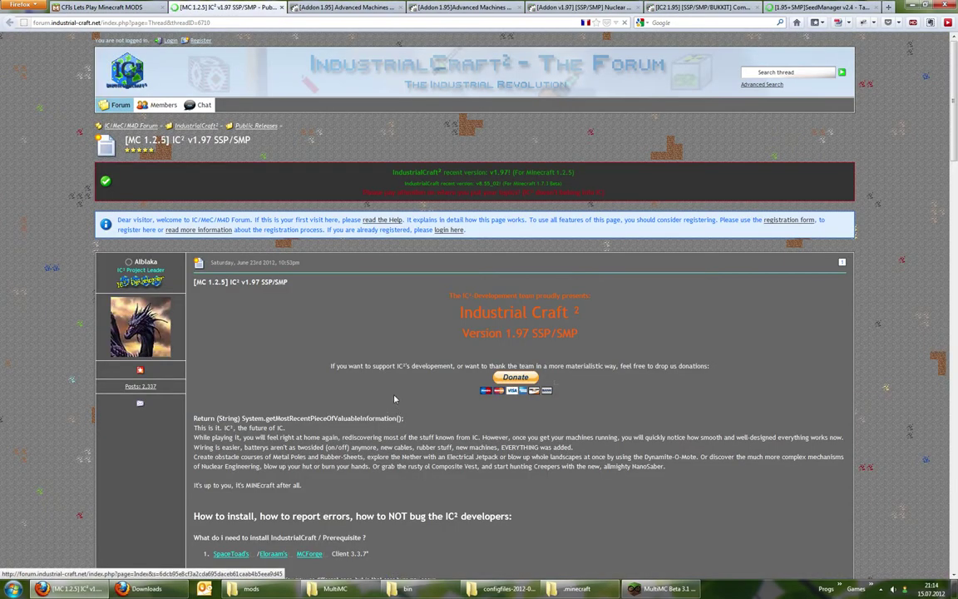
pyautogui.scroll(-8, 397, 376)
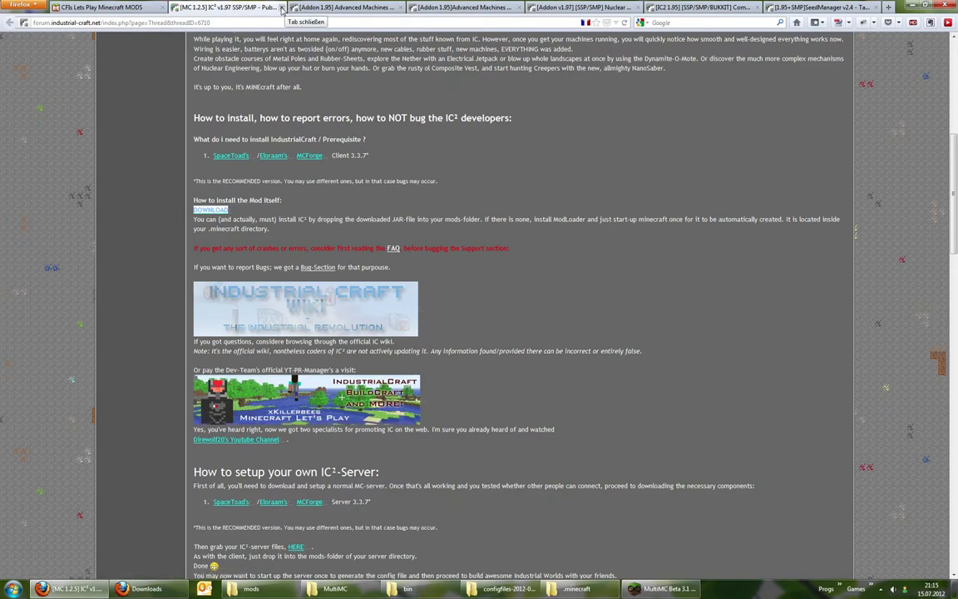
pyautogui.click(282, 7)
# Compare the Advanced Machines 4.0 and Advanced Machines Original v1.5 threads, and highlight the v4.1 download entry.
pyautogui.scroll(-1, 464, 393)
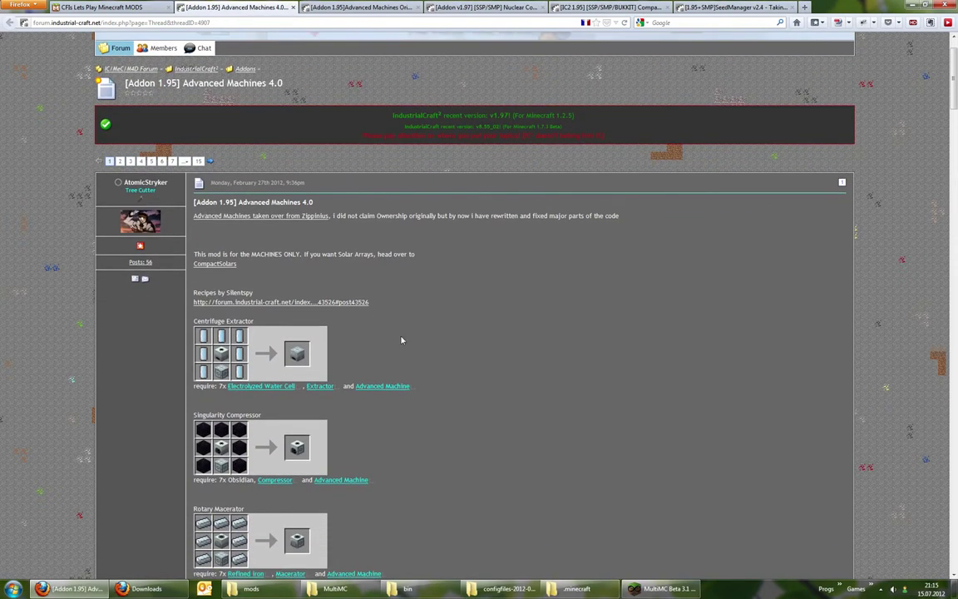
pyautogui.click(358, 7)
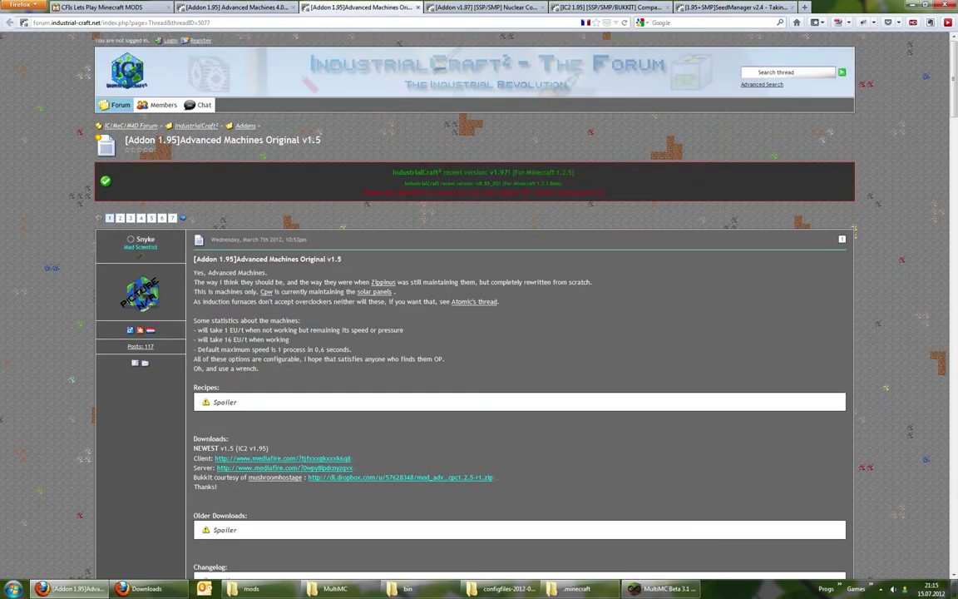
pyautogui.moveTo(239, 259); pyautogui.dragTo(358, 262)
pyautogui.click(357, 263)
pyautogui.click(239, 6)
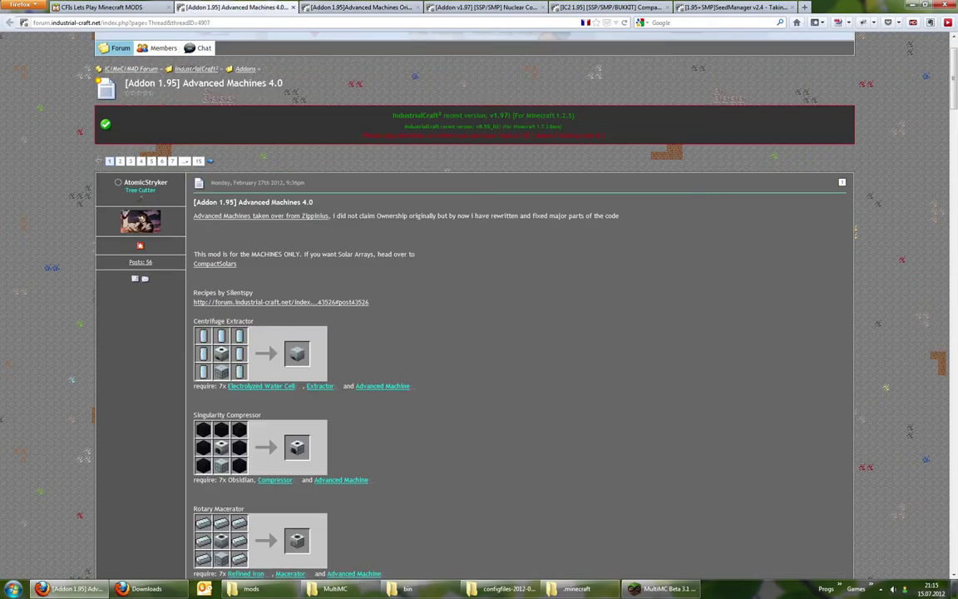
pyautogui.scroll(-10, 378, 265)
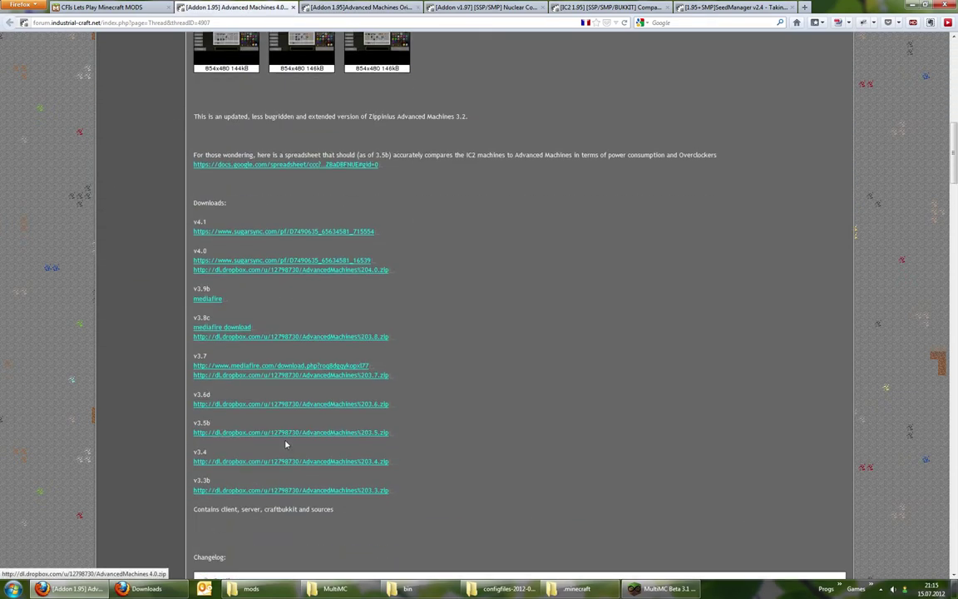
pyautogui.moveTo(375, 222); pyautogui.dragTo(168, 218)
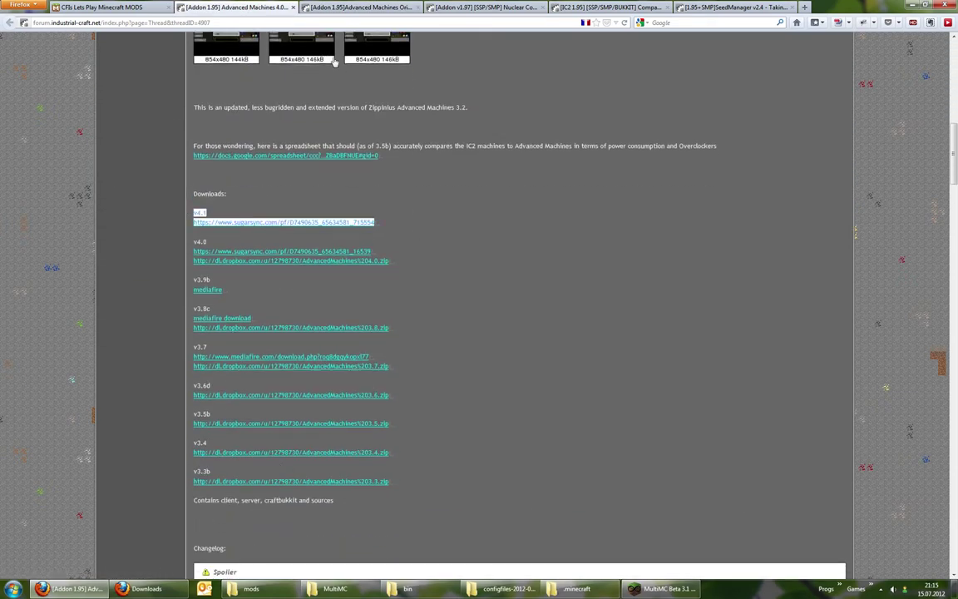
# Examine the Advanced Machines Original v1.5 description and downloads, and review the machine recipes in the Advanced Machines 4.0 thread.
pyautogui.click(358, 7)
pyautogui.scroll(-3, 456, 434)
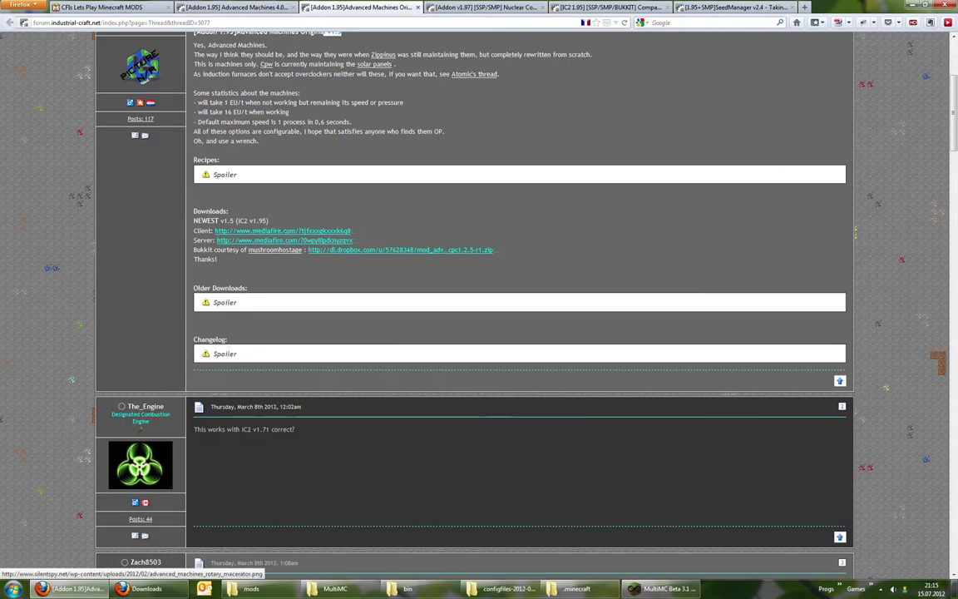
pyautogui.scroll(5, 140, 327)
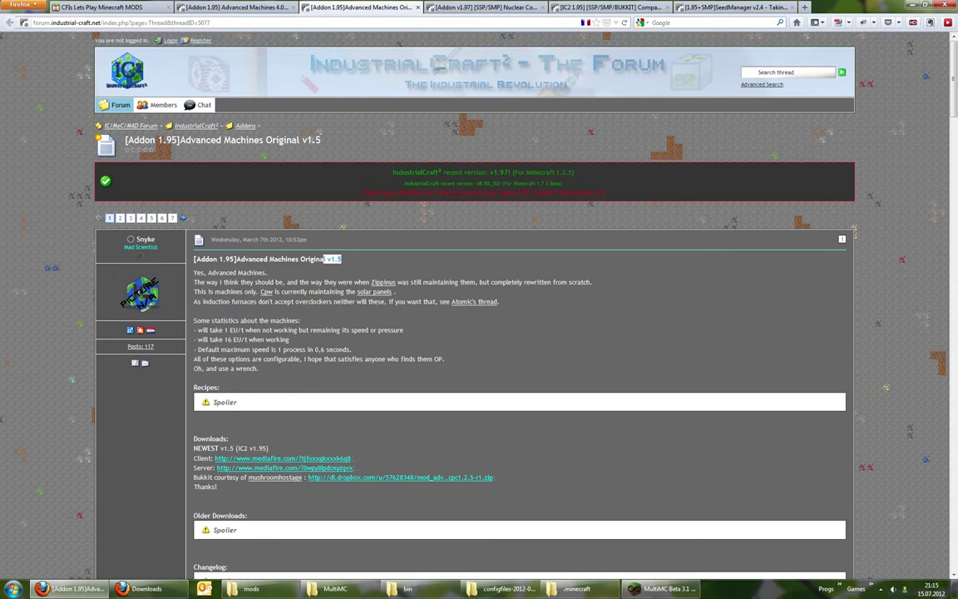
pyautogui.moveTo(331, 258); pyautogui.dragTo(185, 321)
pyautogui.hotkey('ctrl', 'pageup')
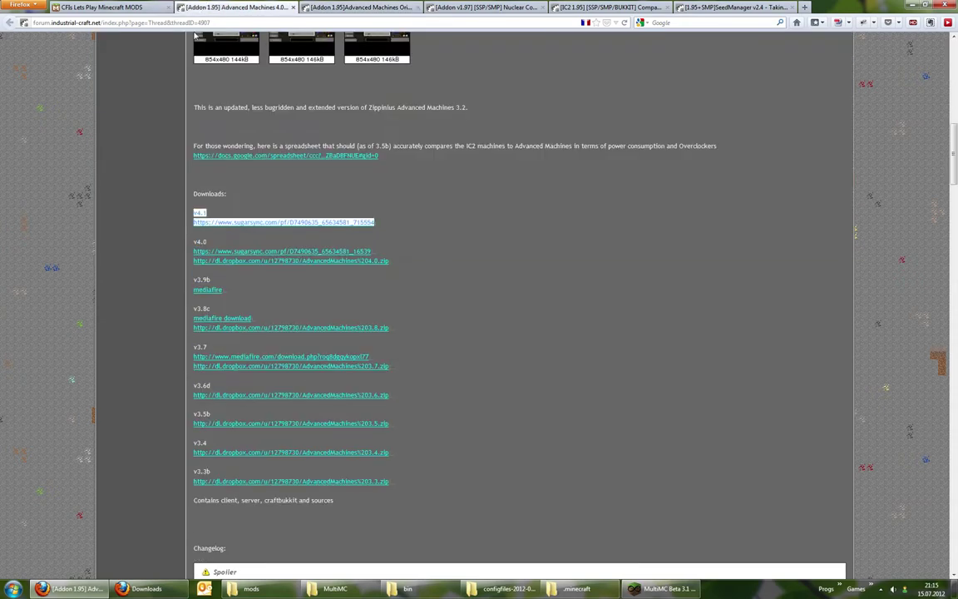
pyautogui.scroll(5, 471, 449)
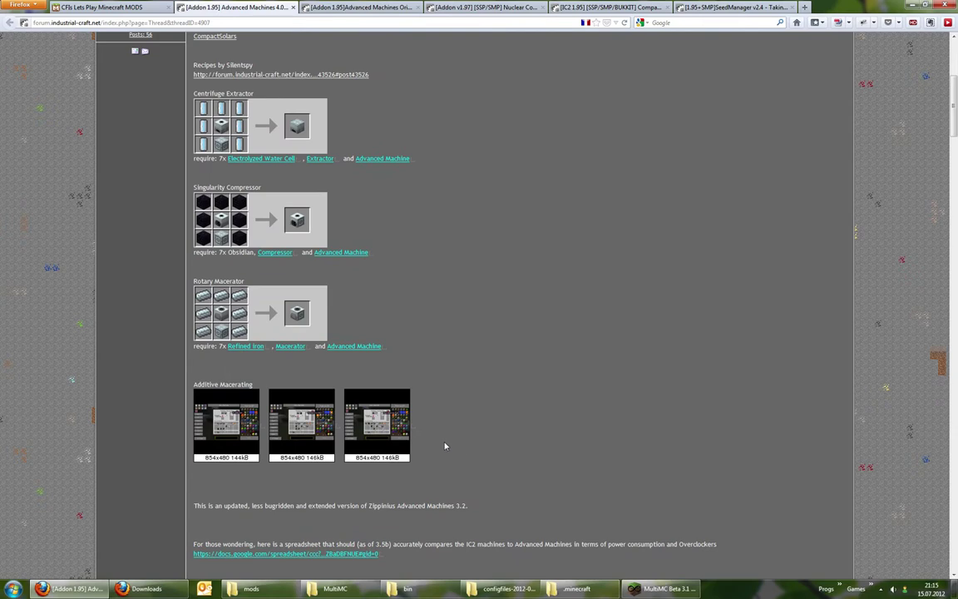
pyautogui.scroll(3, 407, 418)
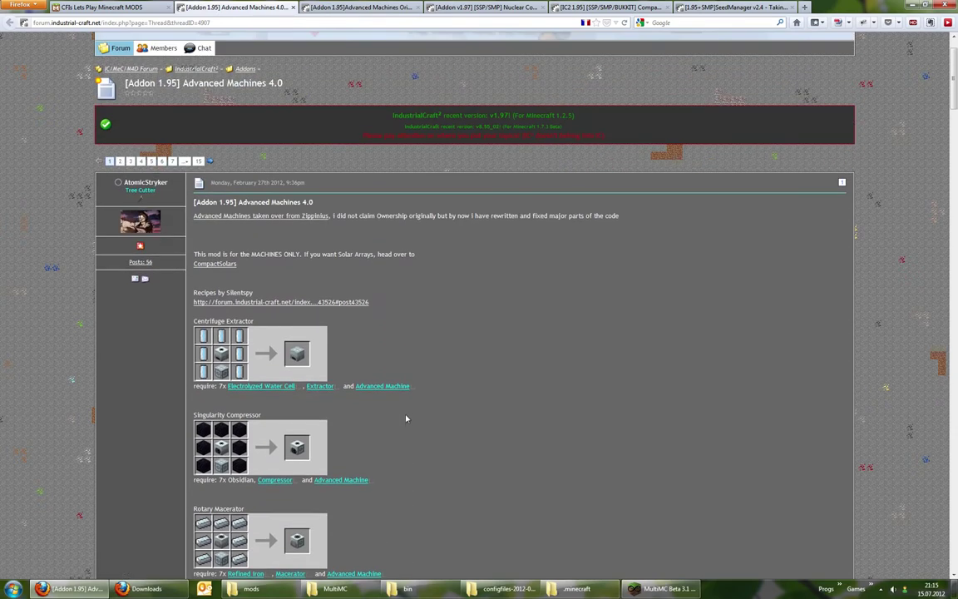
pyautogui.scroll(-2, 337, 344)
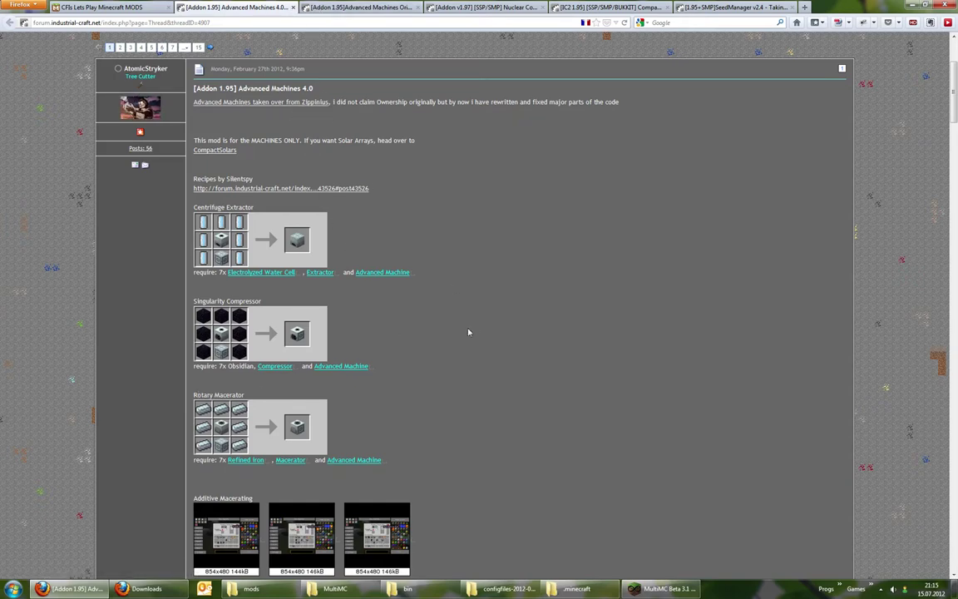
# Highlight the Advanced Machines v4.1 link and the Original v1.5 client link, and close both threads.
pyautogui.scroll(-6, 177, 371)
pyautogui.moveTo(373, 393); pyautogui.dragTo(192, 393)
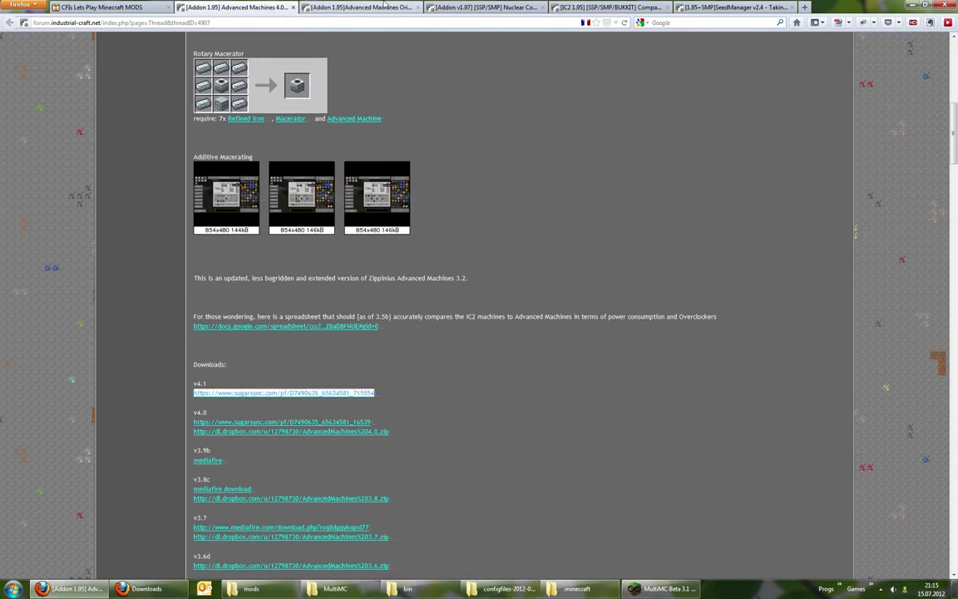
pyautogui.click(360, 7)
pyautogui.scroll(-5, 437, 297)
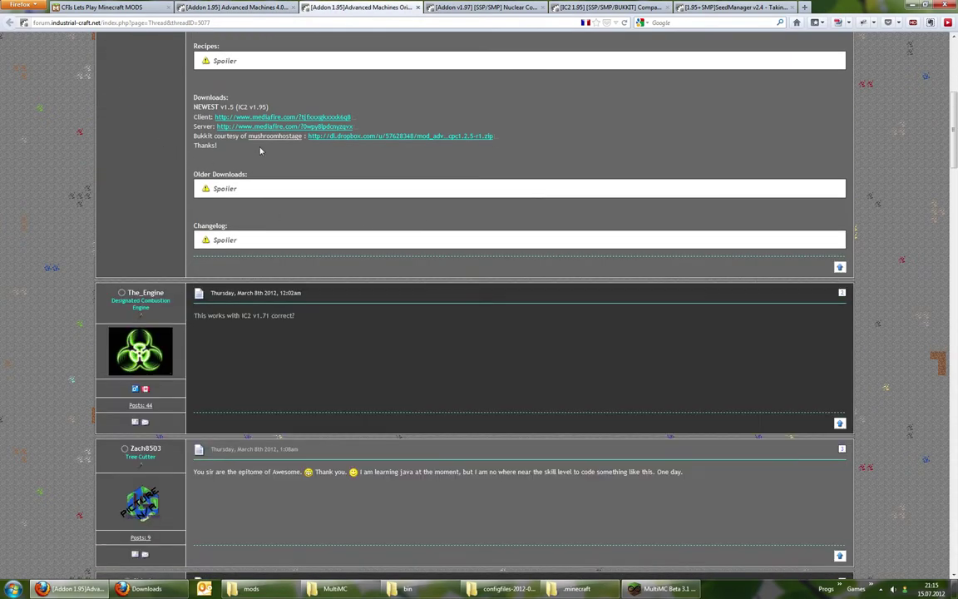
pyautogui.moveTo(350, 117); pyautogui.dragTo(193, 118)
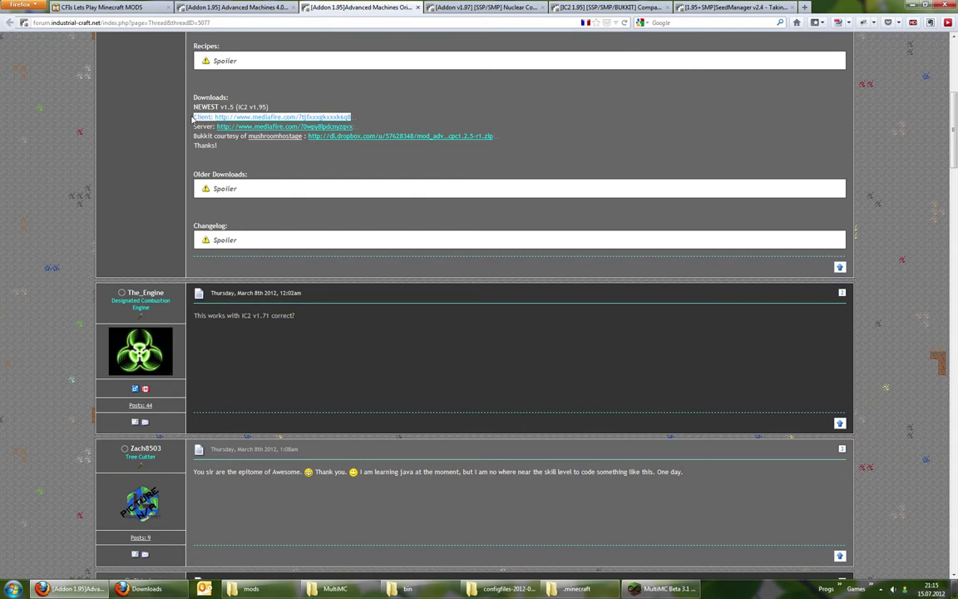
pyautogui.click(293, 8)
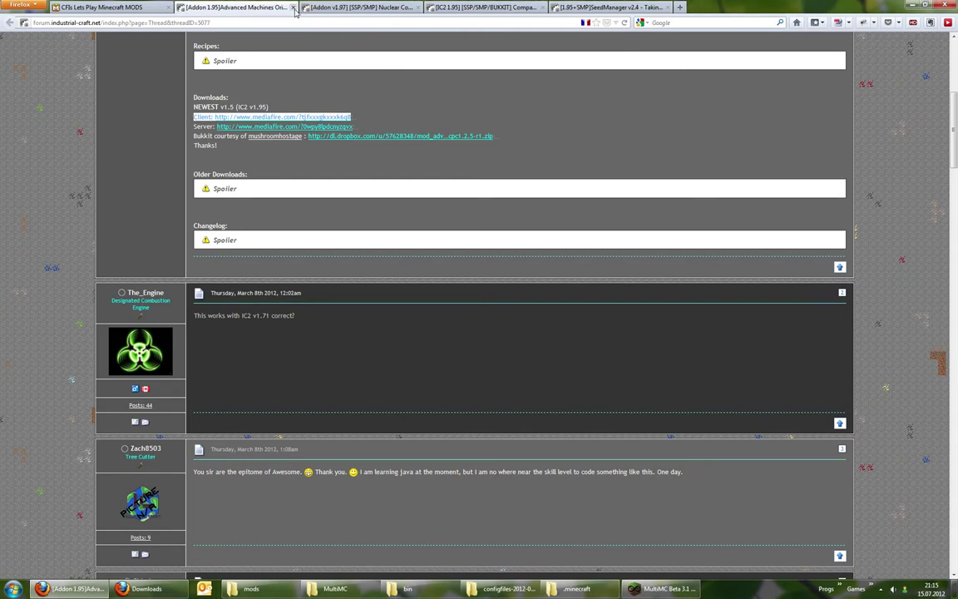
pyautogui.click(293, 8)
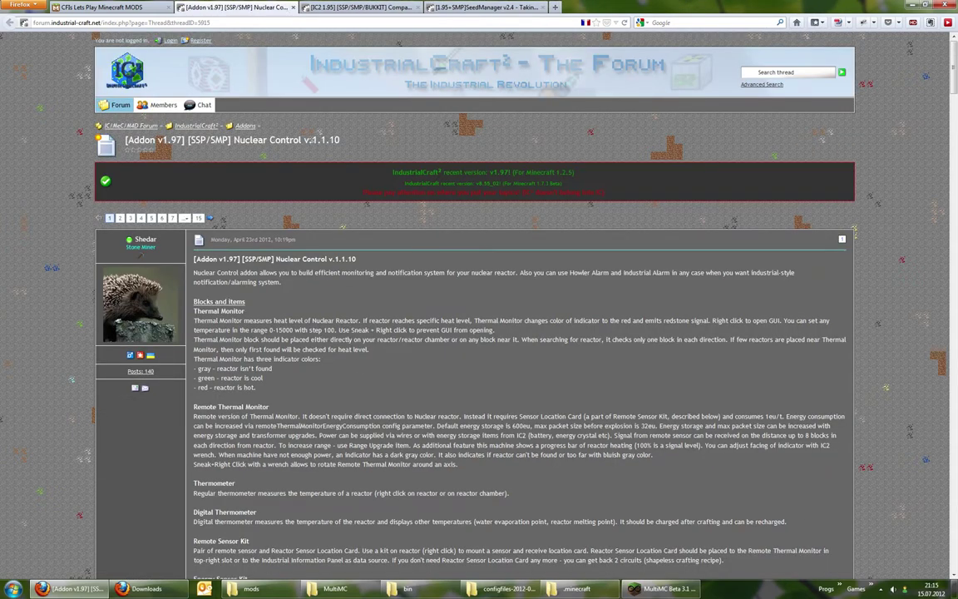
# Find the IC2NuclearControl_client_v1.1.10.zip attachment in the Nuclear Control thread and close the thread's tab.
pyautogui.scroll(-12, 293, 267)
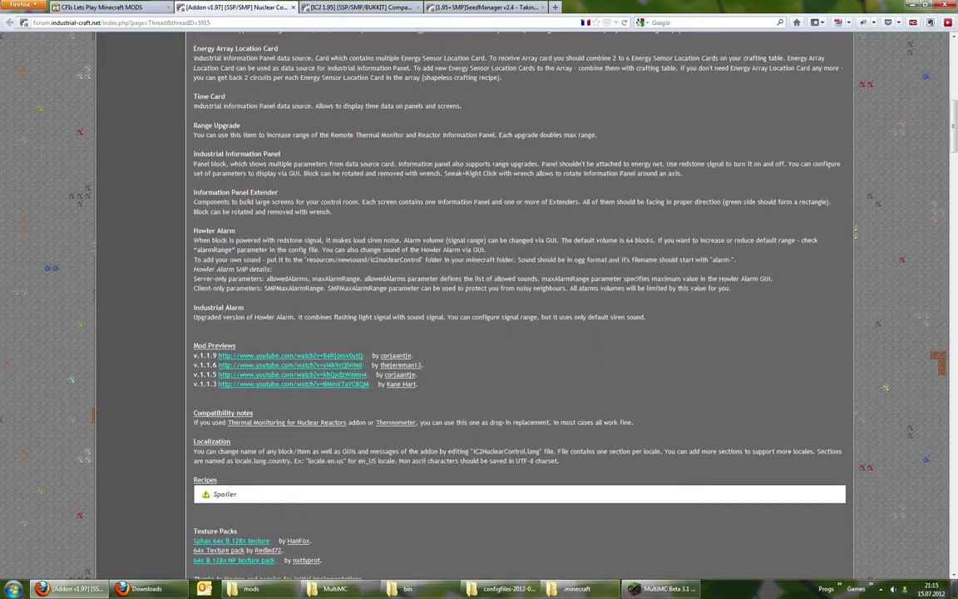
pyautogui.scroll(-5, 252, 361)
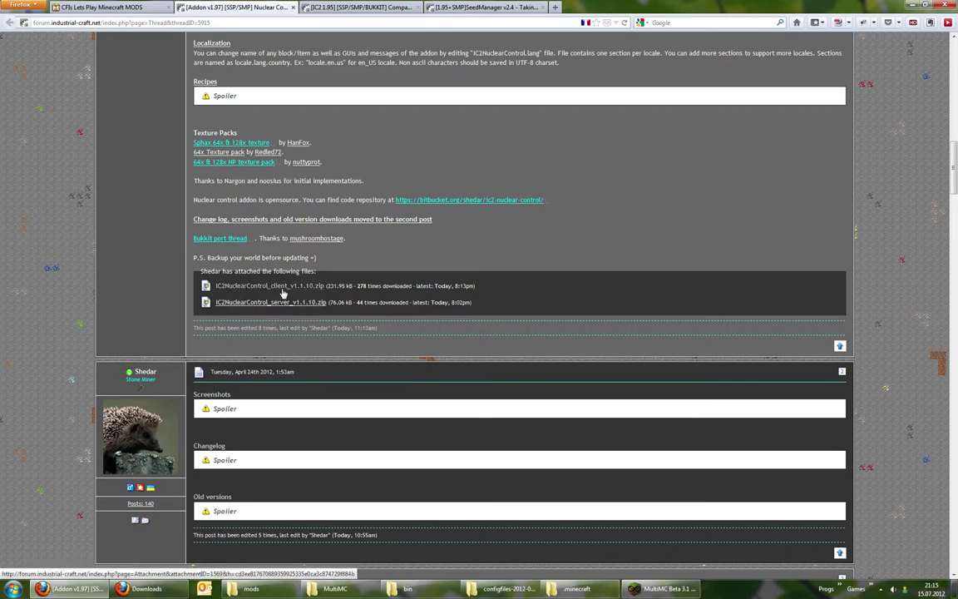
pyautogui.click(292, 6)
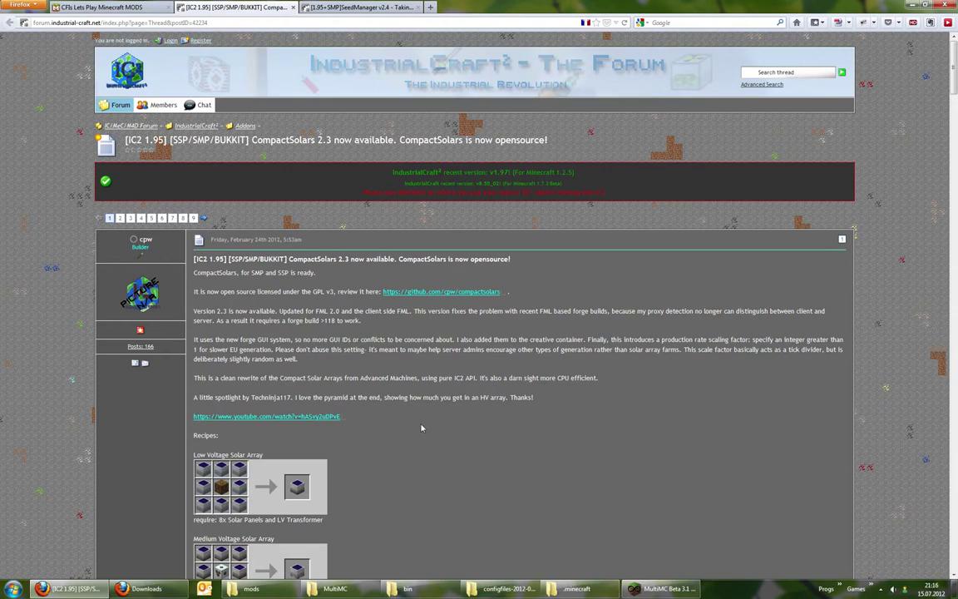
# Find the CompactSolars 2.3.2.10 client link under the Forge 118+ downloads and close the thread's tab.
pyautogui.scroll(-1, 294, 350)
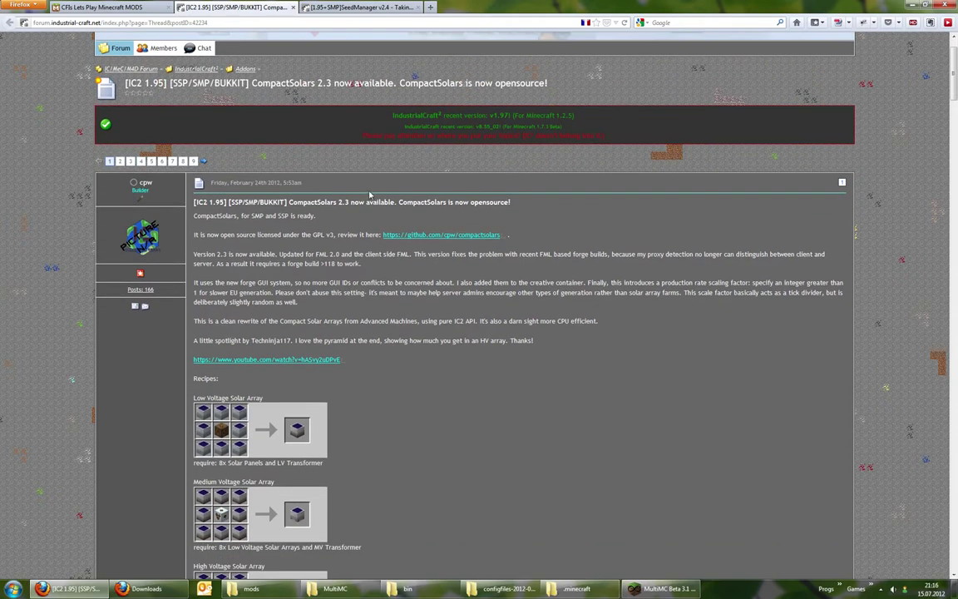
pyautogui.scroll(-10, 449, 407)
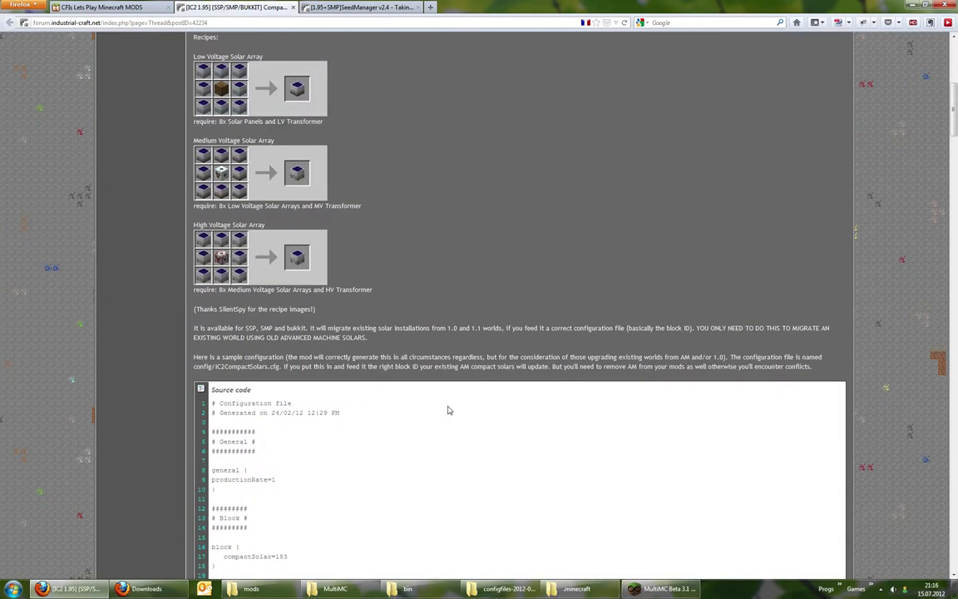
pyautogui.scroll(-2, 88, 359)
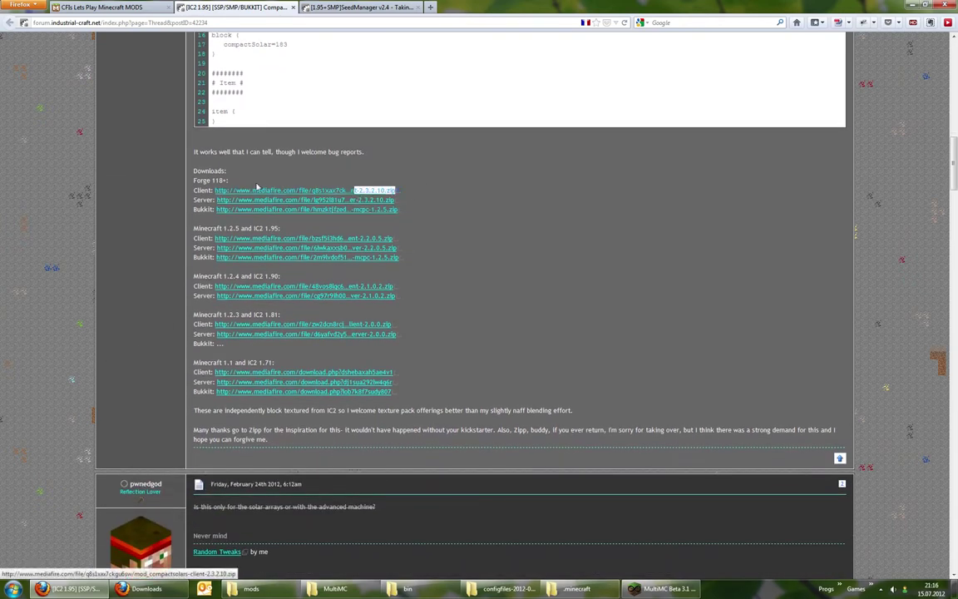
pyautogui.click(293, 7)
# Highlight the SeedManager-2.4.zip attachment in the SeedManager thread and close the thread's tab.
pyautogui.scroll(-15, 425, 268)
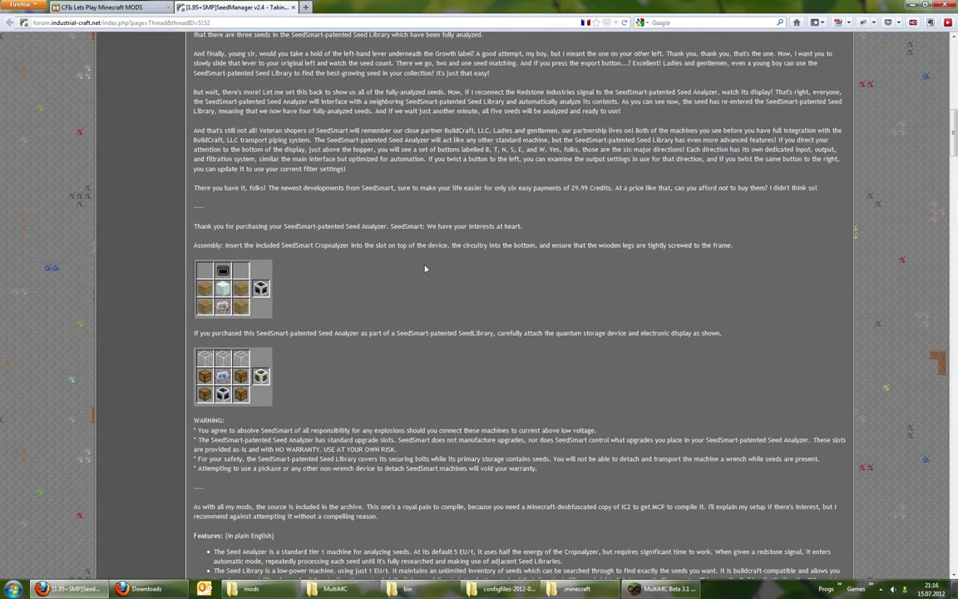
pyautogui.scroll(-10, 424, 267)
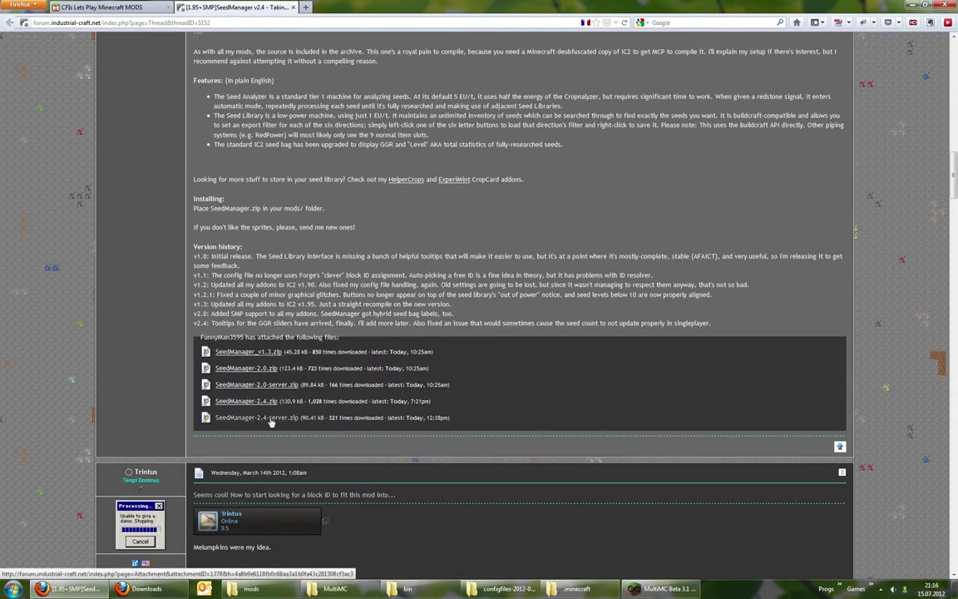
pyautogui.moveTo(216, 401); pyautogui.dragTo(287, 402)
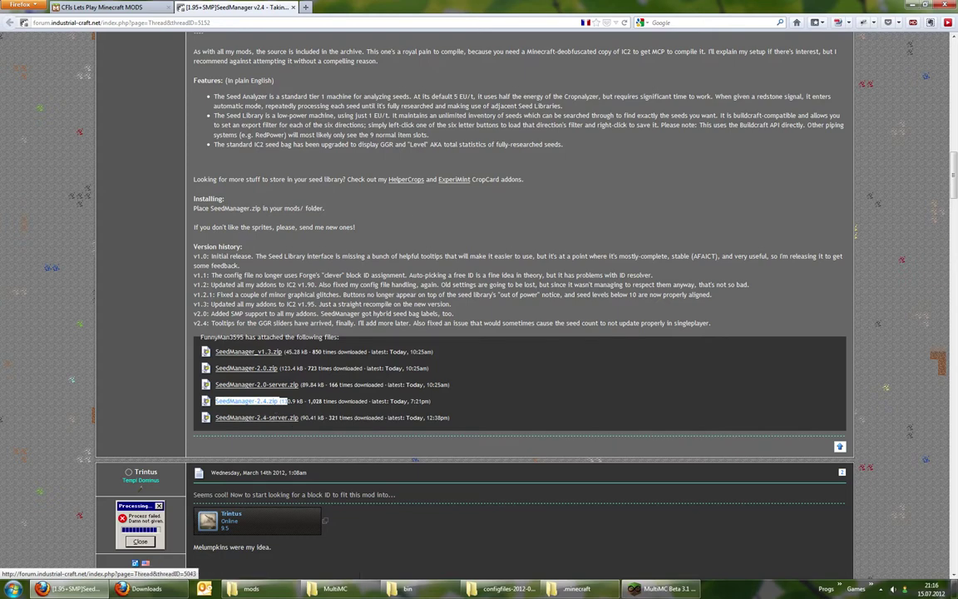
pyautogui.click(293, 6)
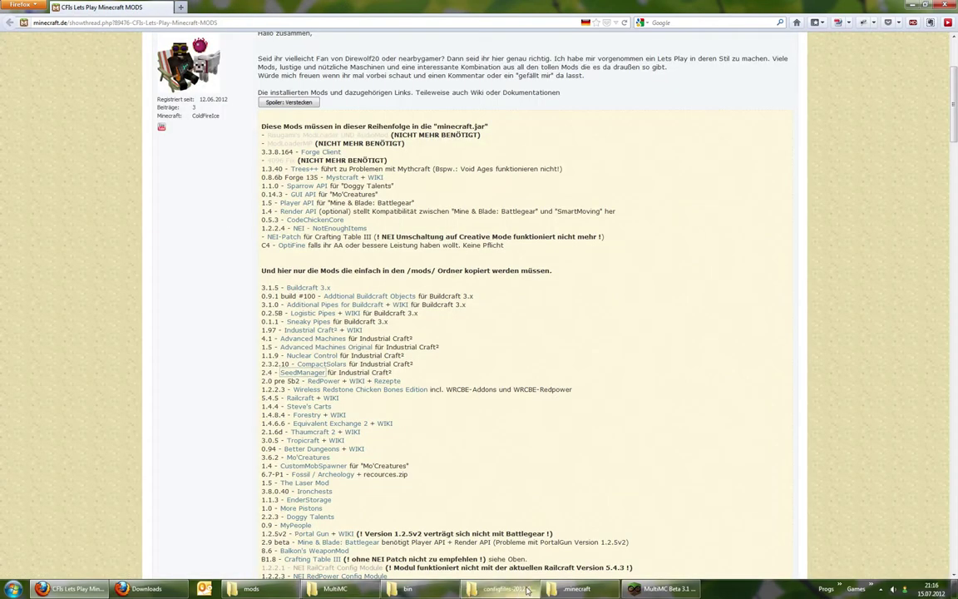
# Add industrialcraft-2-client_1.97.jar from the 07-15-2012 mods folder to the instance's minecraft/mods list in MultiMC.
pyautogui.click(334, 589)
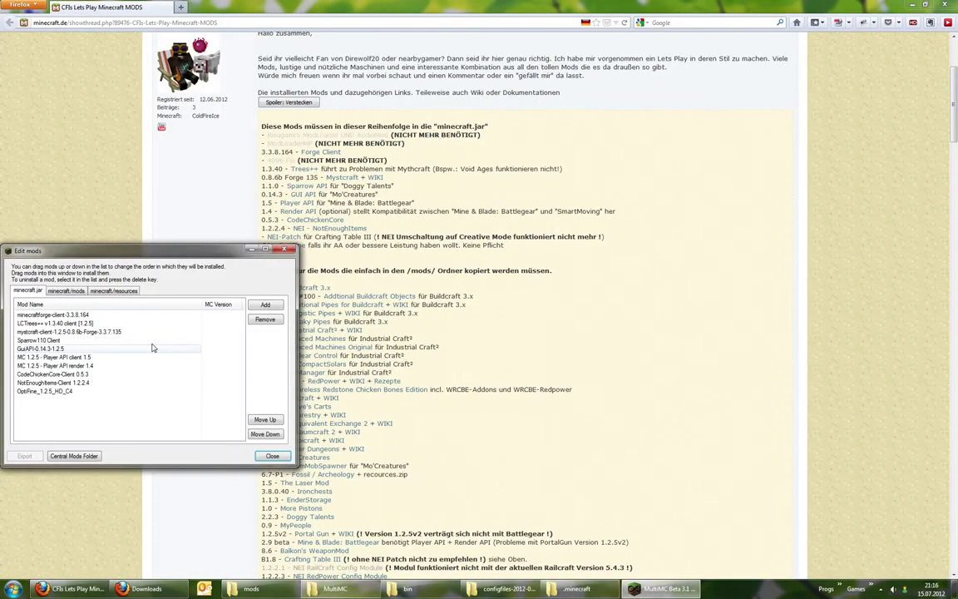
pyautogui.click(66, 290)
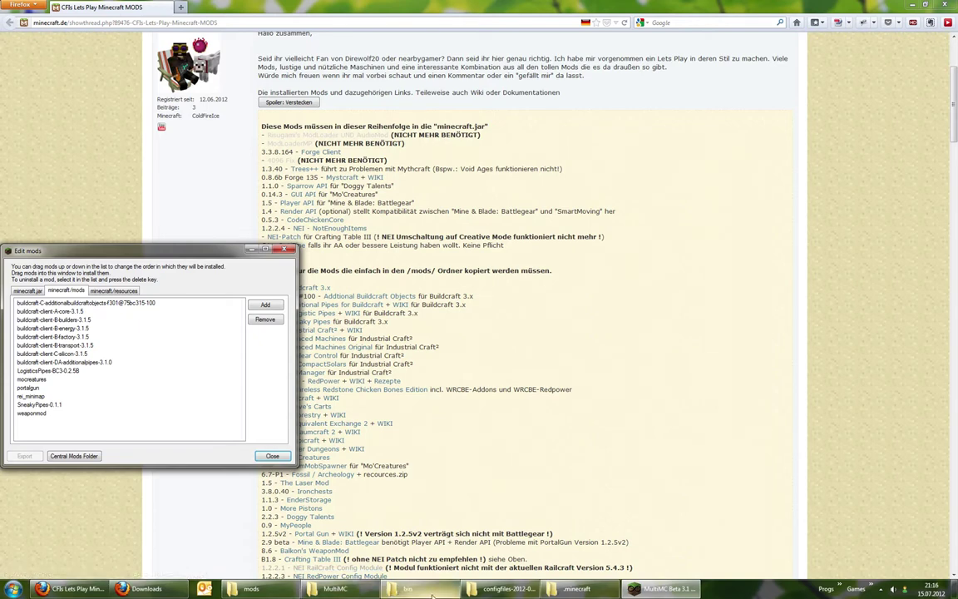
pyautogui.click(249, 589)
pyautogui.click(703, 274)
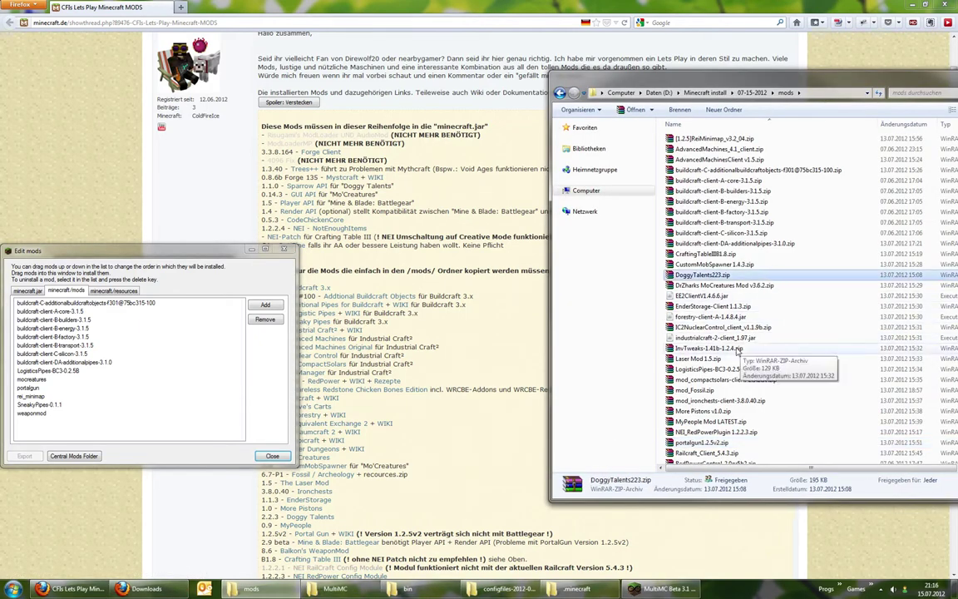
pyautogui.scroll(-3, 701, 335)
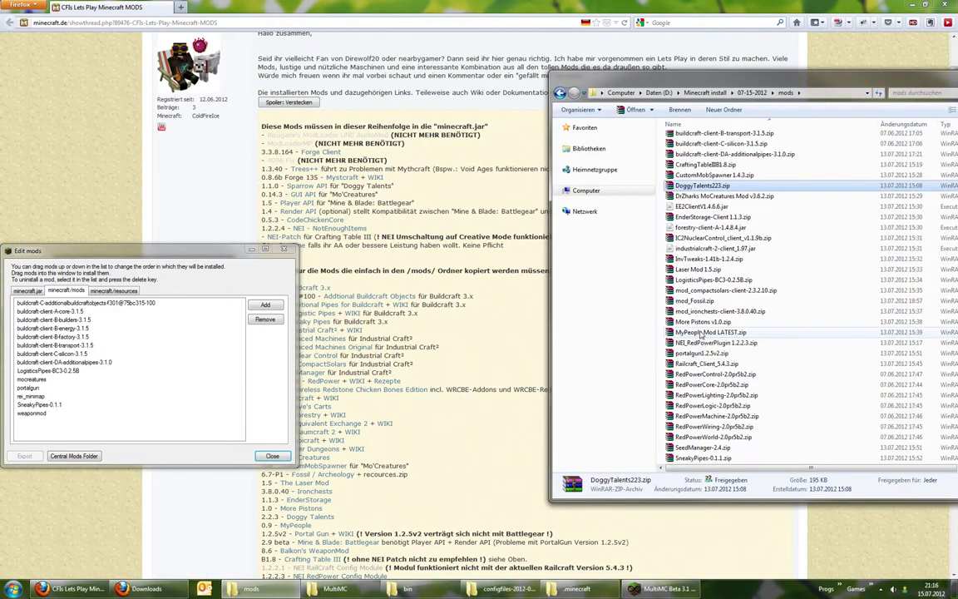
pyautogui.click(739, 250)
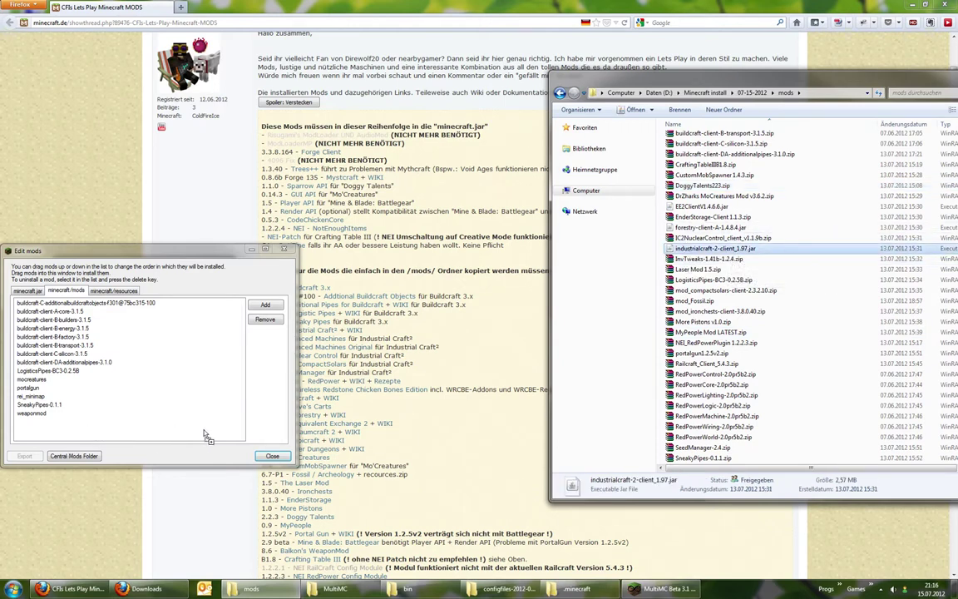
pyautogui.moveTo(206, 434); pyautogui.dragTo(203, 434)
# Add AdvancedMachines_4.1_client.zip and AdvancedMachinesClient v1.5.zip to the instance's minecraft/mods list.
pyautogui.click(748, 341)
pyautogui.scroll(-1, 767, 356)
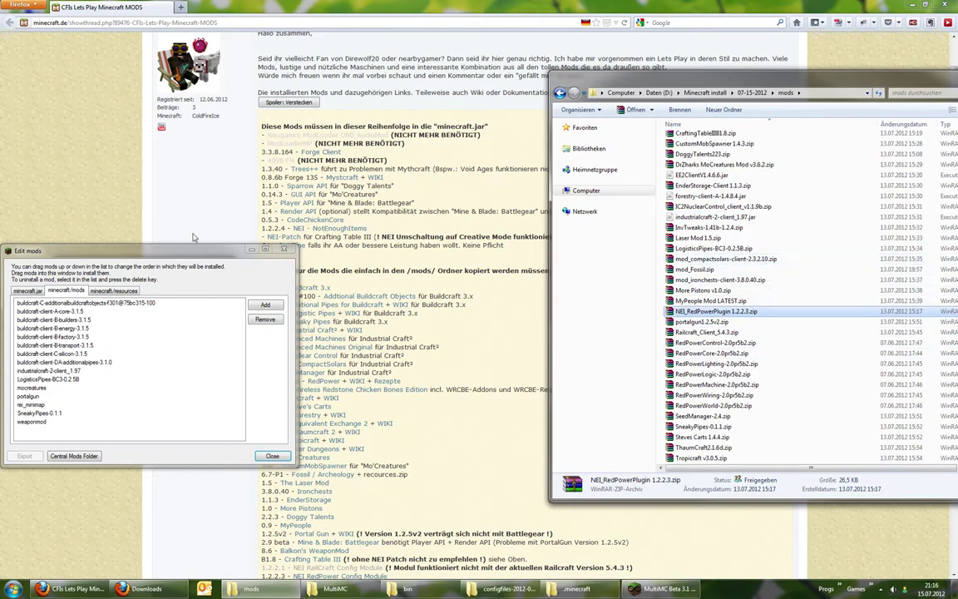
pyautogui.moveTo(190, 250); pyautogui.dragTo(140, 209)
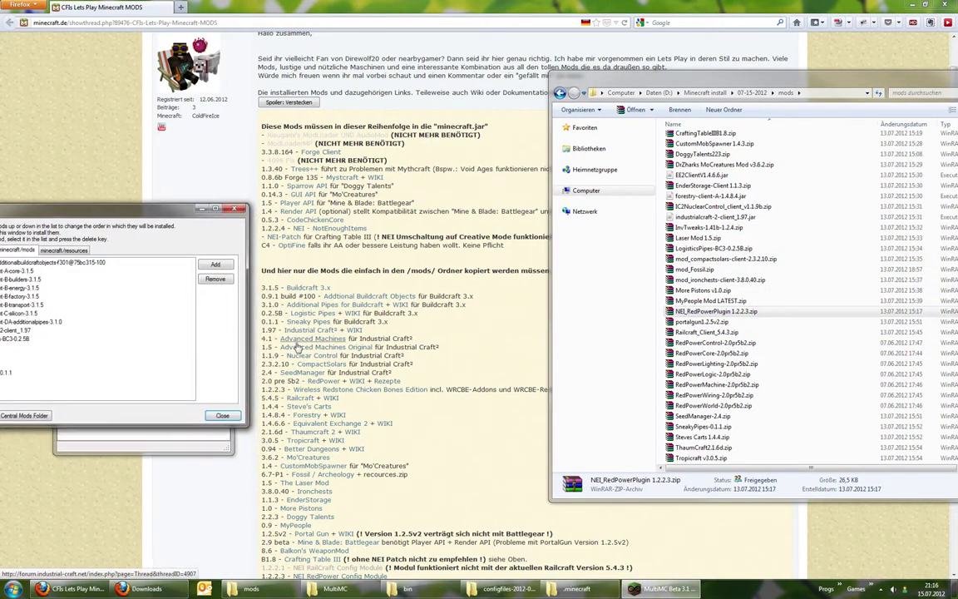
pyautogui.click(748, 307)
pyautogui.press('Home')
pyautogui.keyDown('shift'); pyautogui.click(719, 145); pyautogui.keyUp('shift')
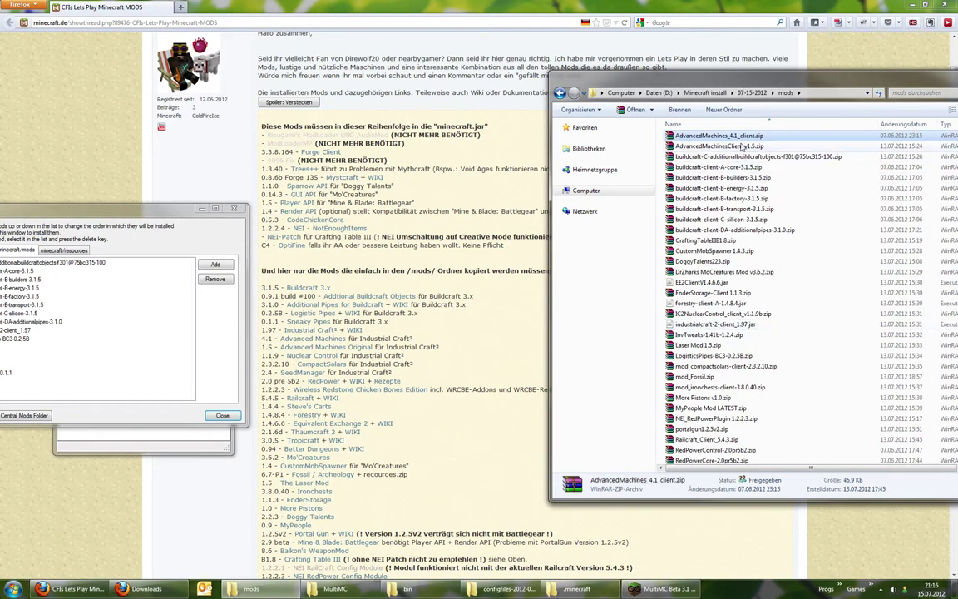
pyautogui.moveTo(719, 146); pyautogui.dragTo(158, 379)
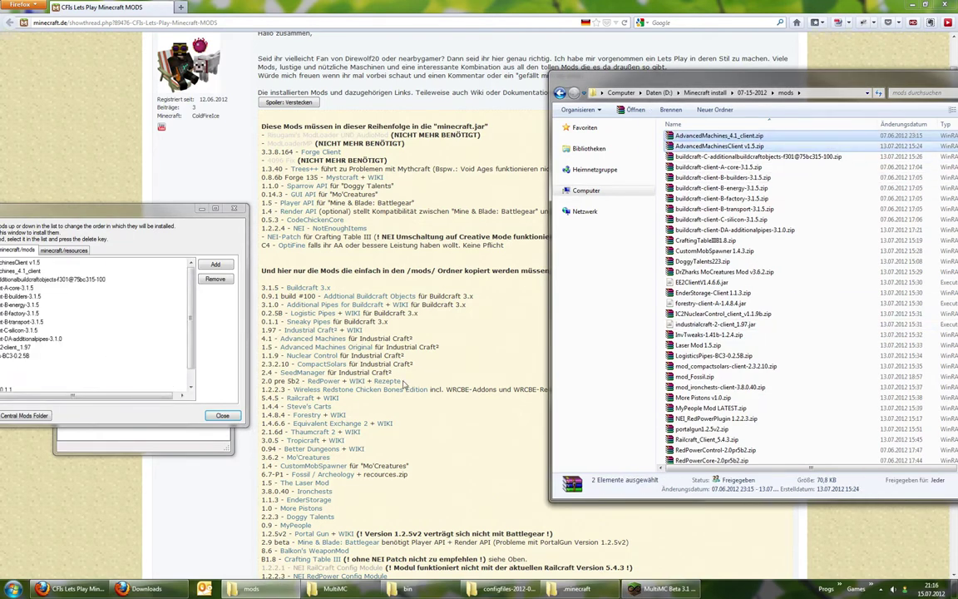
# Add mod_compactsolars-client-2.3.2.10.zip to the instance's minecraft/mods list.
pyautogui.click(790, 270)
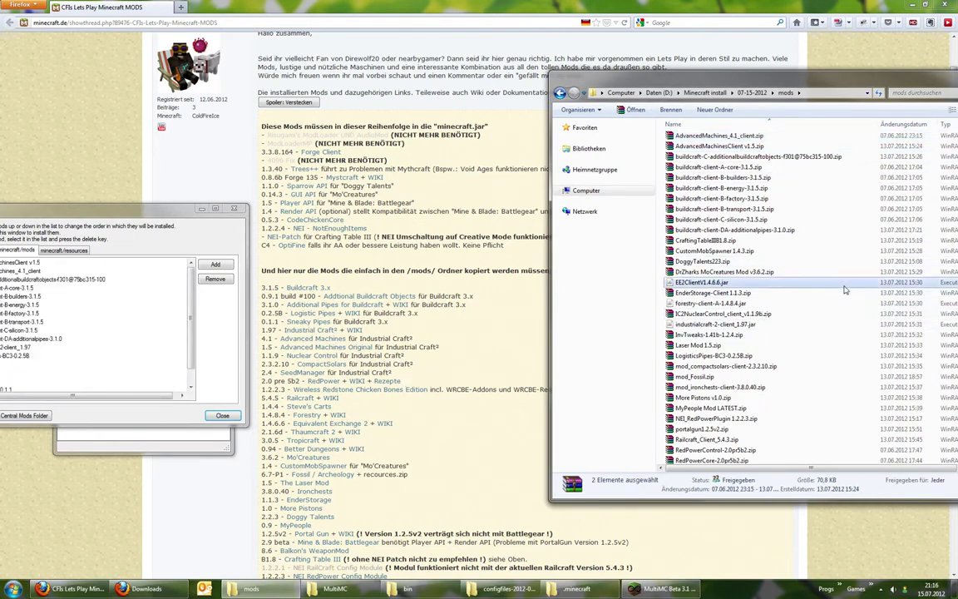
pyautogui.press('n')
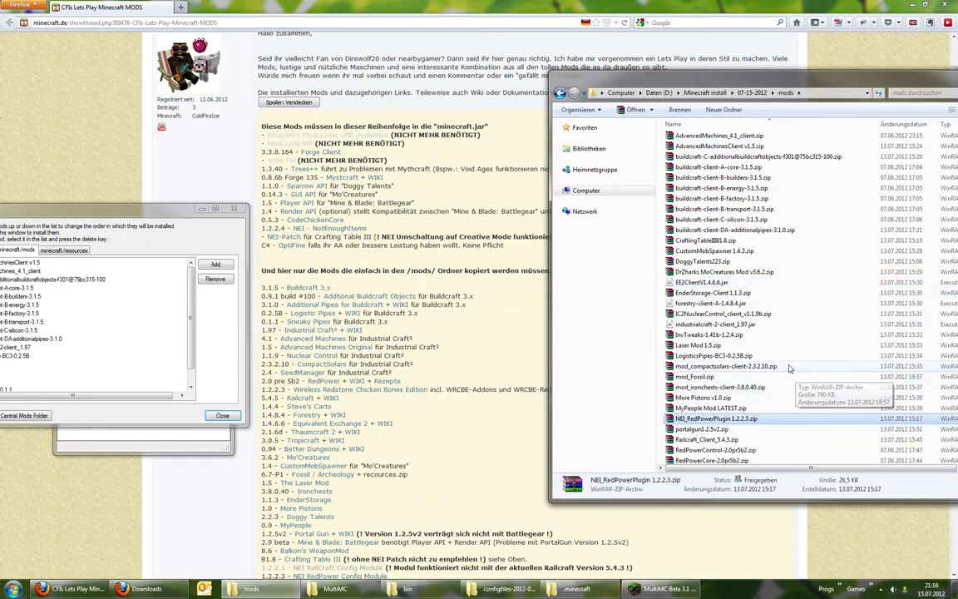
pyautogui.click(731, 367)
pyautogui.moveTo(156, 362); pyautogui.dragTo(157, 361)
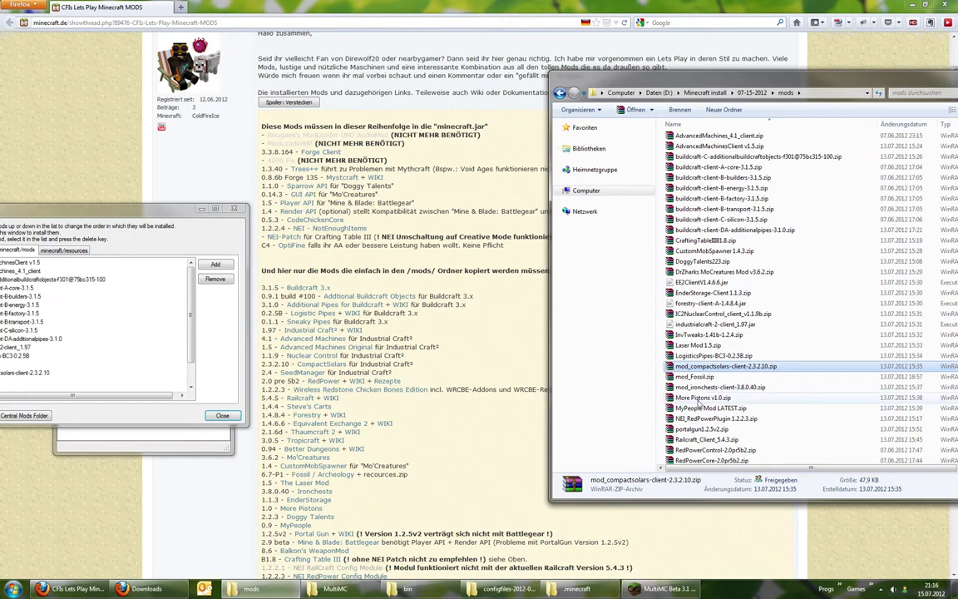
# Add SeedManager-2.4.zip to the instance's minecraft/mods list.
pyautogui.scroll(-5, 702, 399)
pyautogui.click(705, 375)
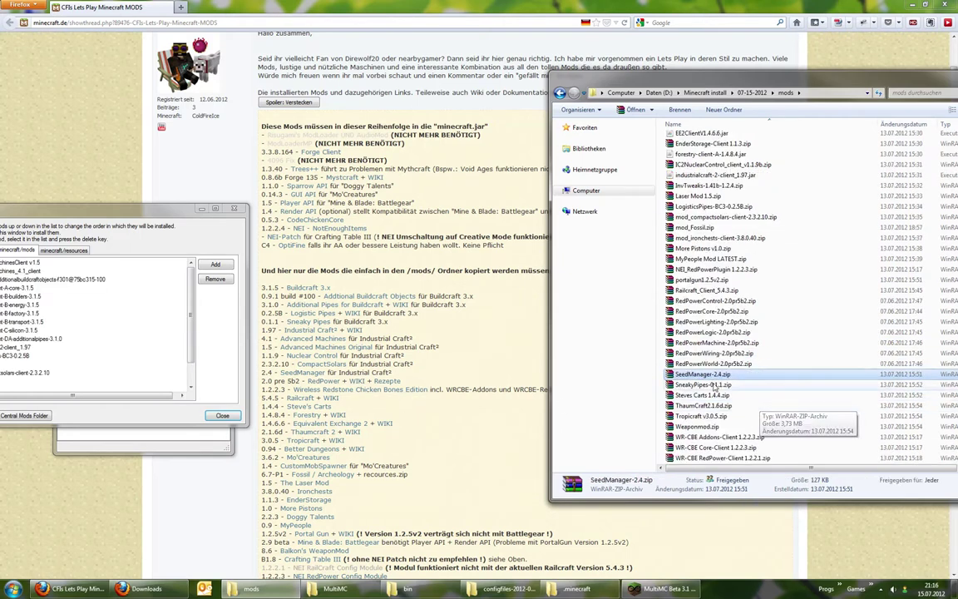
pyautogui.moveTo(716, 377); pyautogui.dragTo(224, 337)
pyautogui.moveTo(141, 347); pyautogui.dragTo(141, 347)
# Add IC2NuclearControl_client_v1.1.9b.zip to the instance's minecraft/mods list.
pyautogui.click(702, 395)
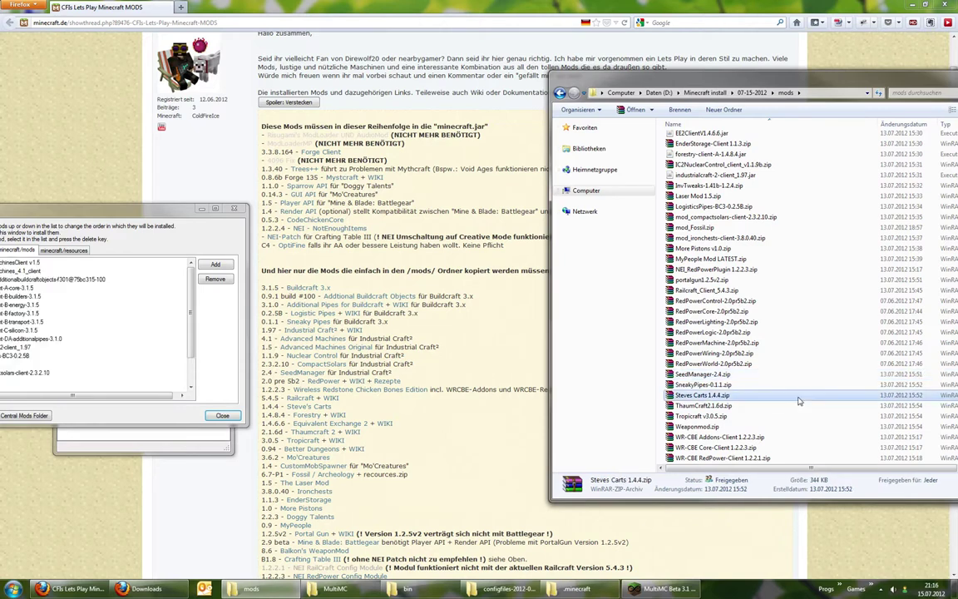
pyautogui.scroll(1, 715, 391)
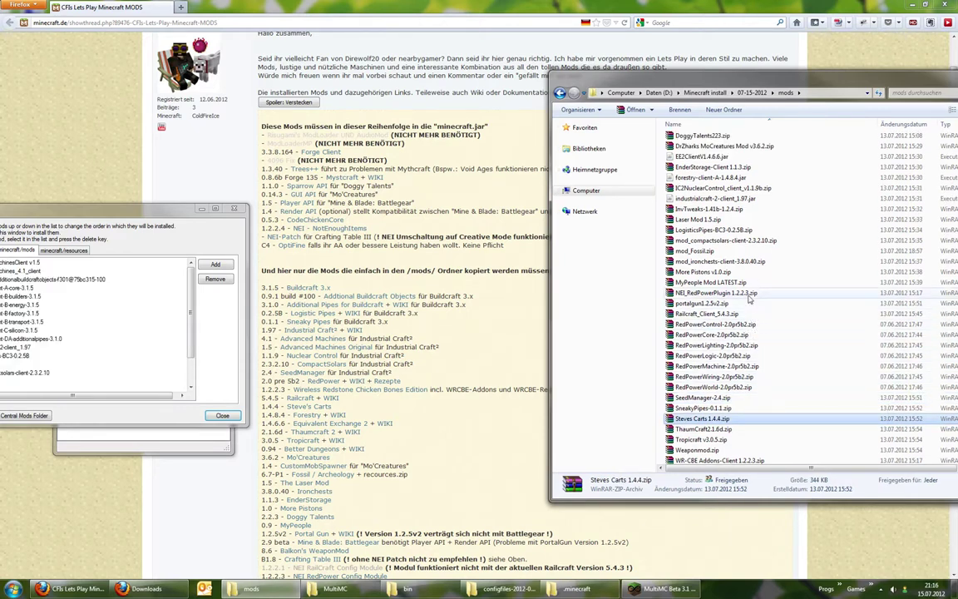
pyautogui.scroll(1, 745, 284)
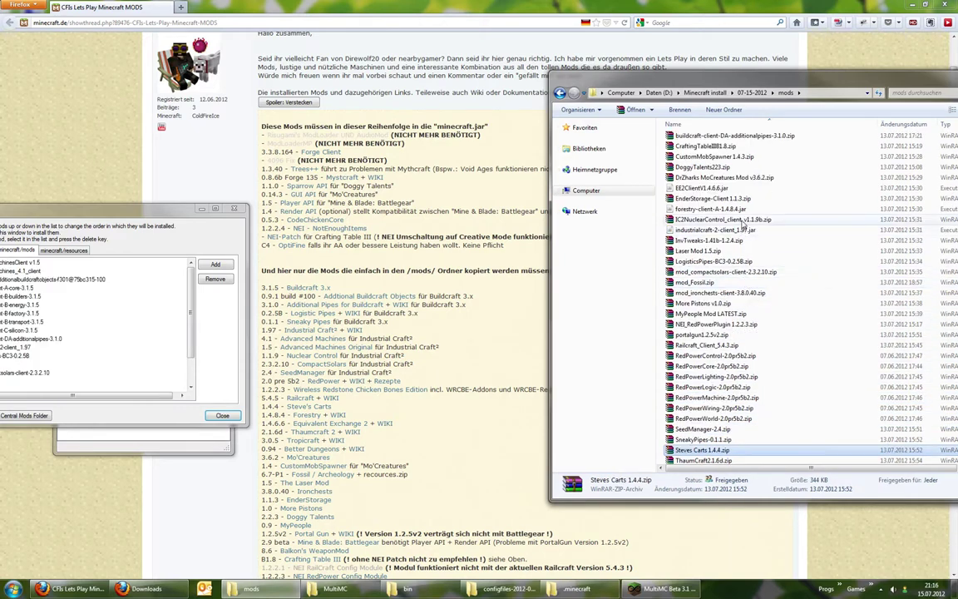
pyautogui.moveTo(690, 219); pyautogui.dragTo(122, 320)
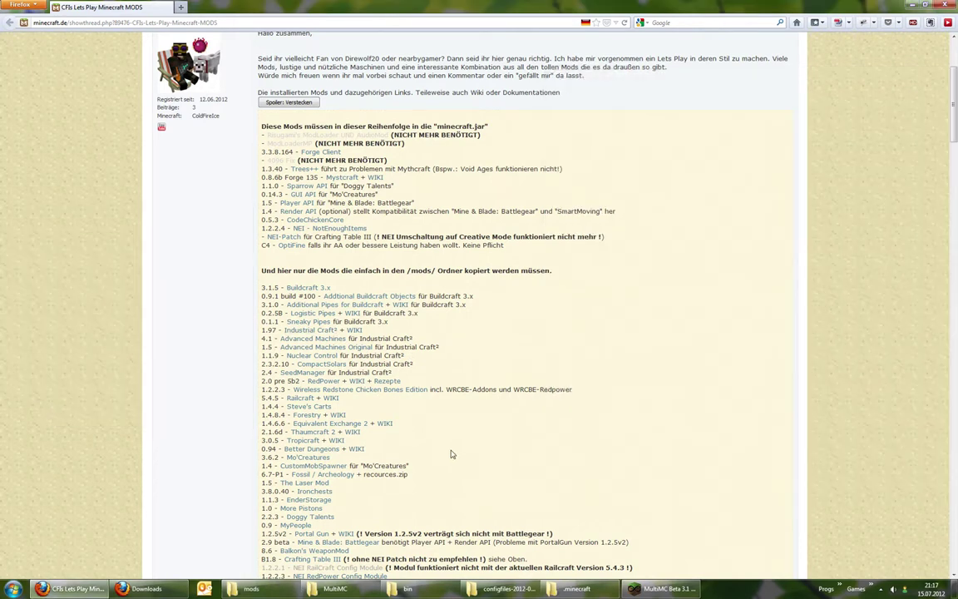
# In Firefox, view the Single Player/Client Files on the linked RedPower download page and return to the mod list thread.
pyautogui.middleClick(324, 381)
pyautogui.click(250, 8)
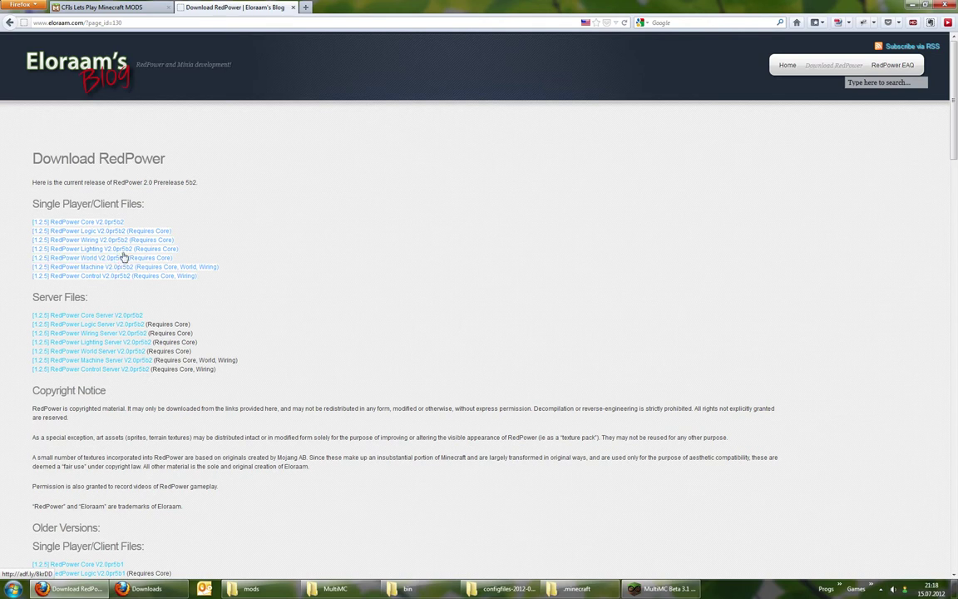
pyautogui.click(97, 6)
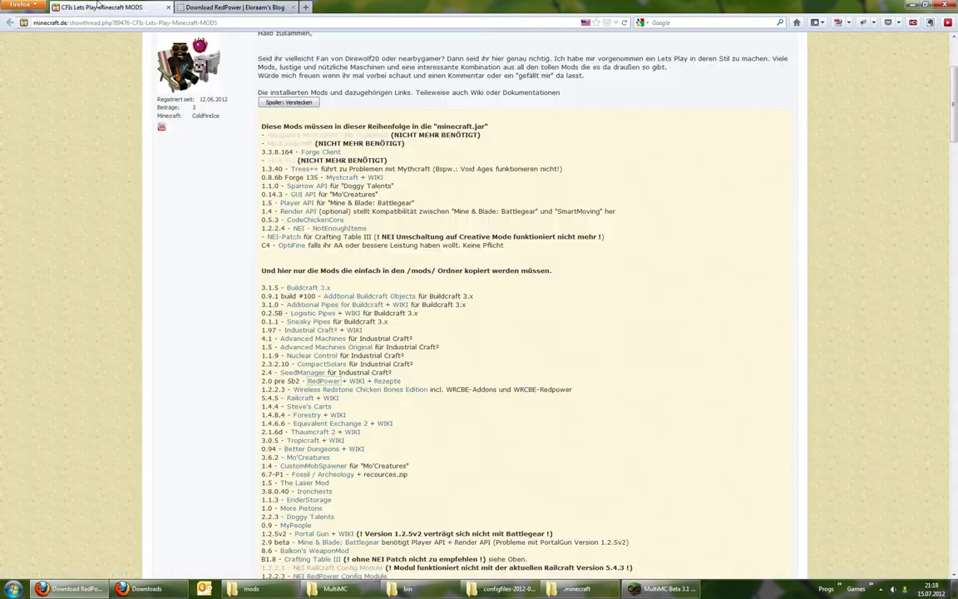
# Open the Wireless Redstone Chicken Bones Edition thread from the mod list and expand its WRCBE 1.2.2.3 spoiler.
pyautogui.middleClick(314, 390)
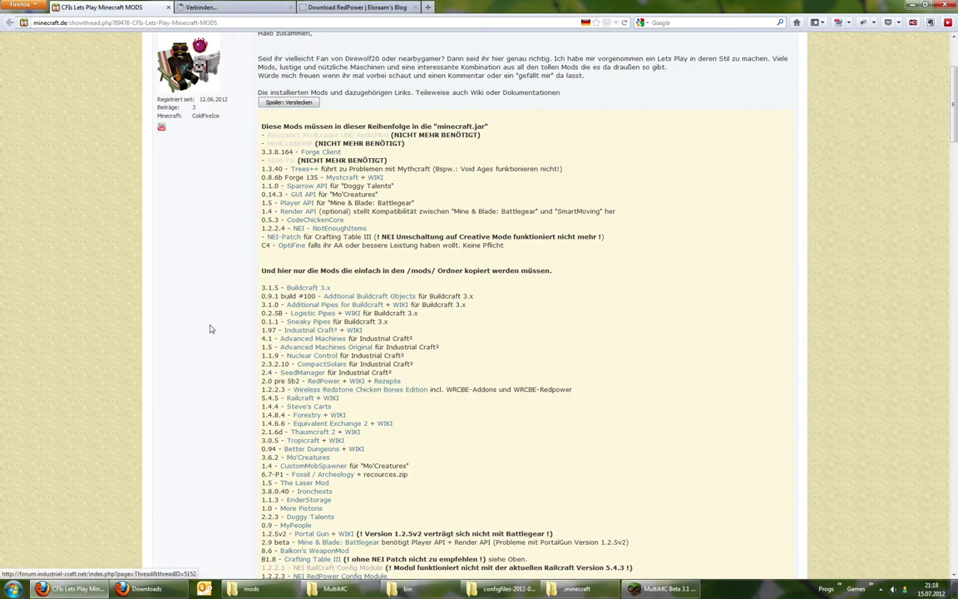
pyautogui.click(264, 5)
pyautogui.scroll(-10, 310, 474)
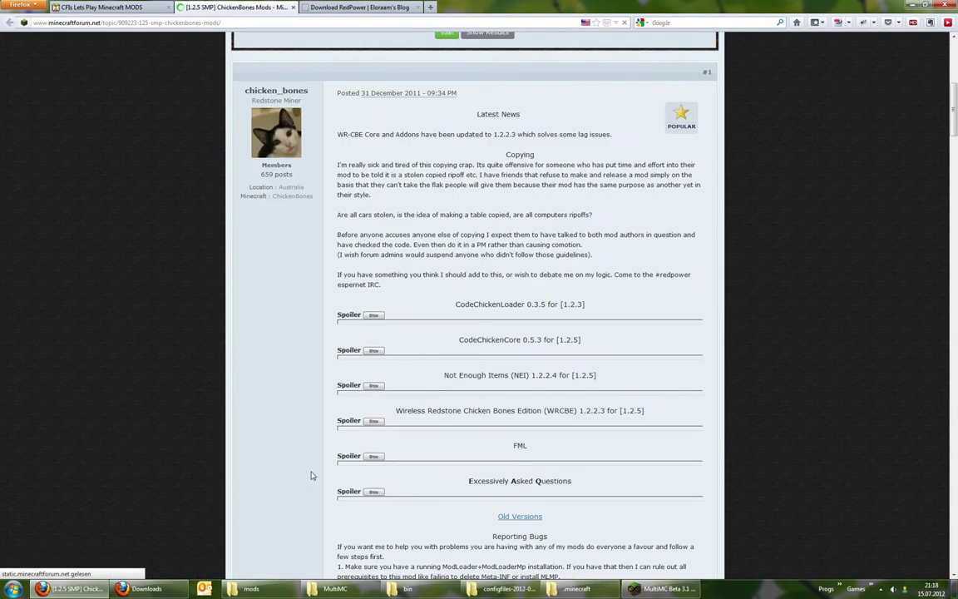
pyautogui.scroll(3, 392, 295)
pyautogui.click(372, 240)
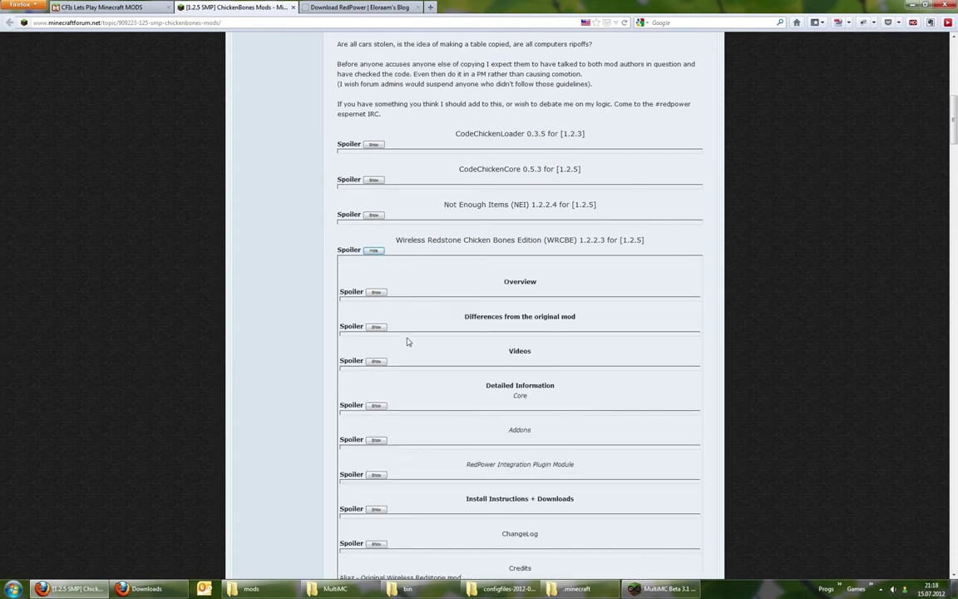
# Expand Install Instructions + Downloads to see the Core, Addons and RedPower client links, and close the ChickenBones and RedPower pages.
pyautogui.scroll(-2, 406, 338)
pyautogui.click(376, 416)
pyautogui.scroll(-3, 365, 416)
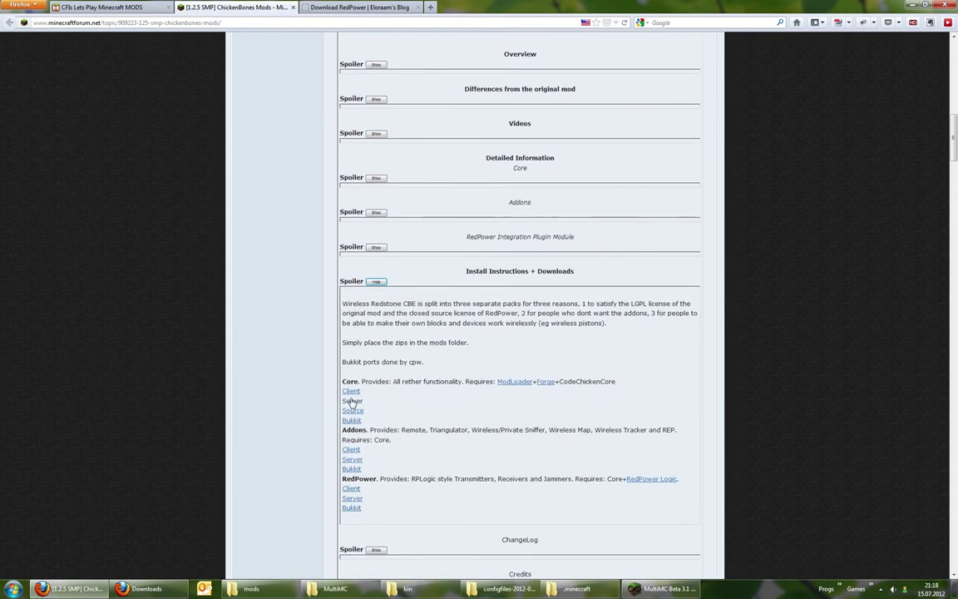
pyautogui.click(293, 7)
pyautogui.click(293, 8)
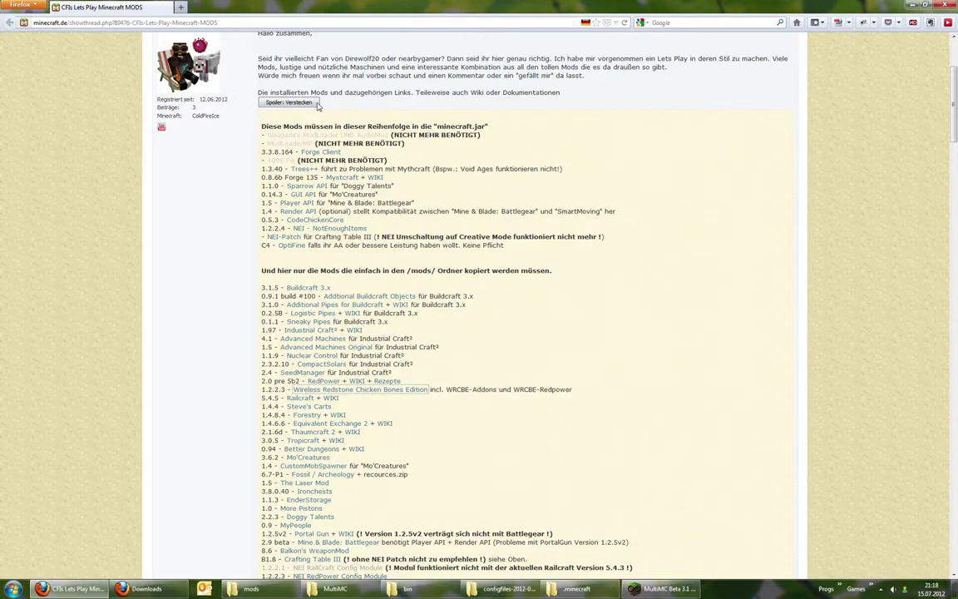
# Open the Railcraft thread from the mod list, highlight its Download Railcraft section and open the linked Download Page.
pyautogui.click(301, 398)
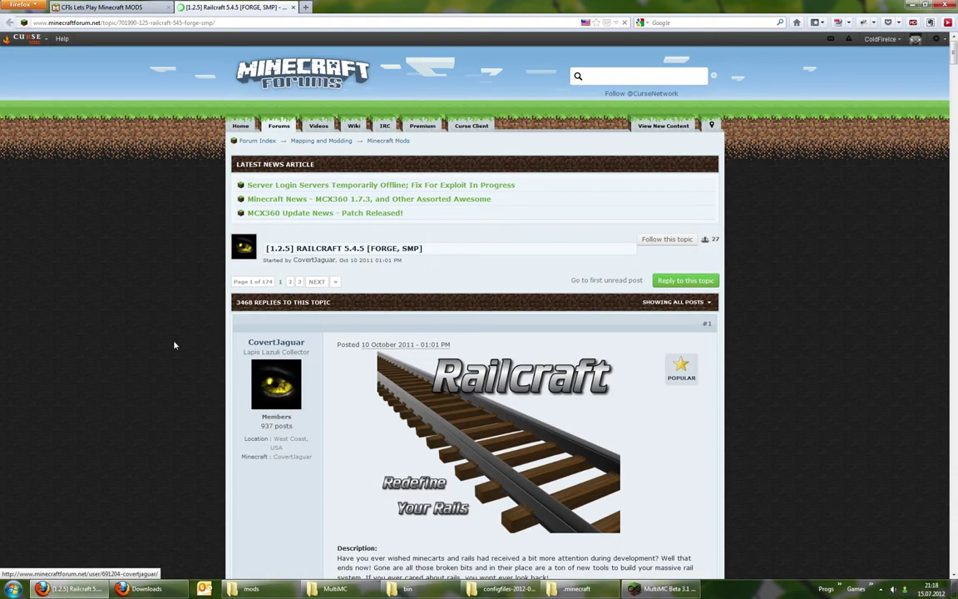
pyautogui.scroll(-5, 138, 326)
pyautogui.scroll(-10, 196, 350)
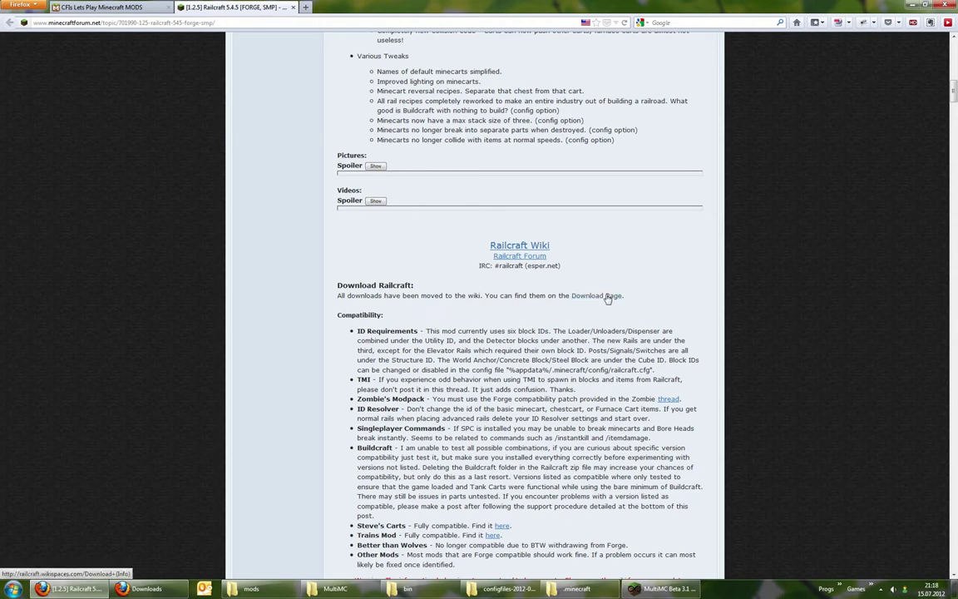
pyautogui.moveTo(347, 286); pyautogui.dragTo(497, 308)
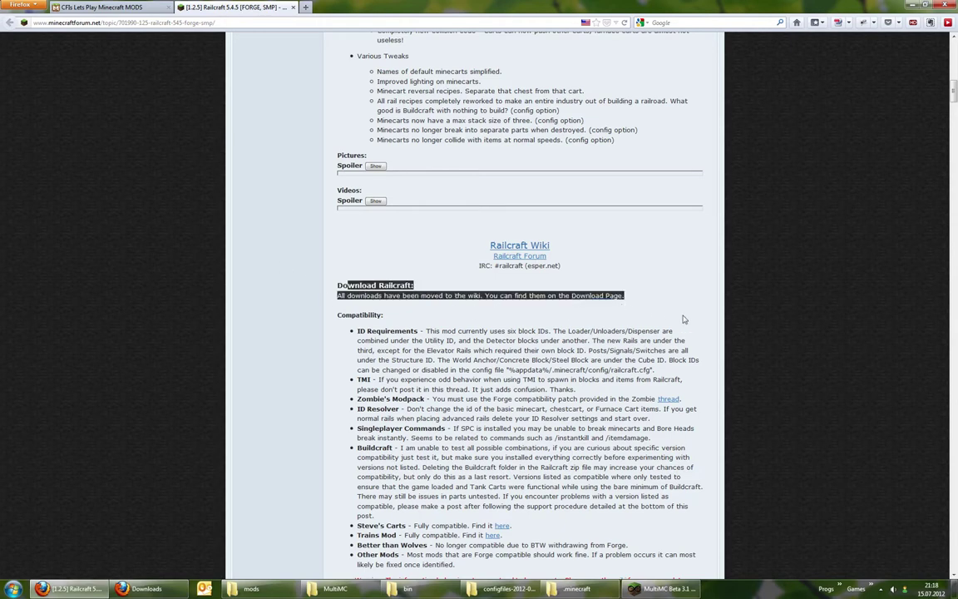
pyautogui.middleClick(598, 295)
pyautogui.scroll(-5, 603, 297)
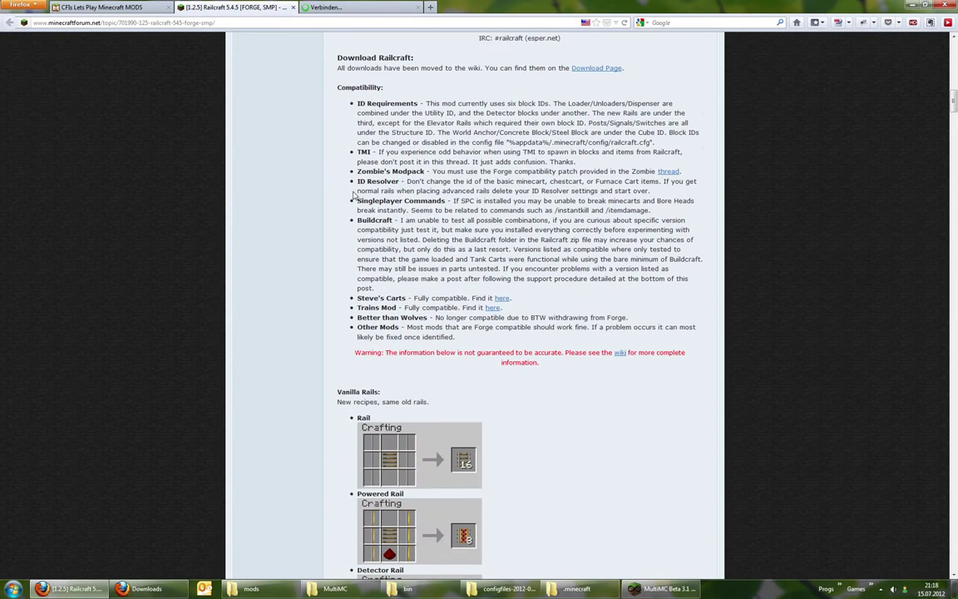
pyautogui.scroll(-5, 352, 194)
pyautogui.hotkey('ctrl', 'Tab')
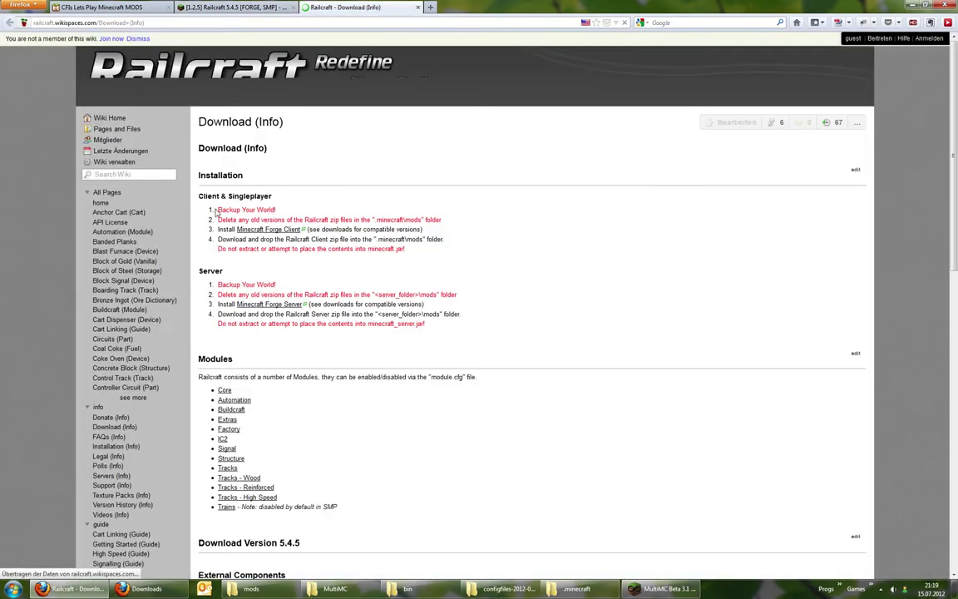
# Find and highlight the Railcraft Client 5.4.5 download line on the wiki page, and close the wiki page.
pyautogui.scroll(-5, 490, 390)
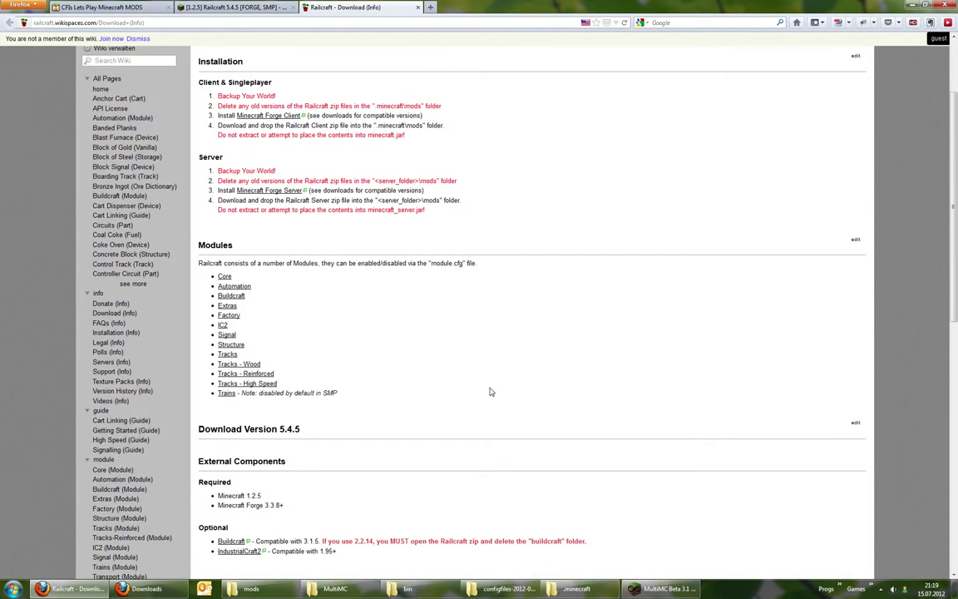
pyautogui.scroll(-1, 409, 394)
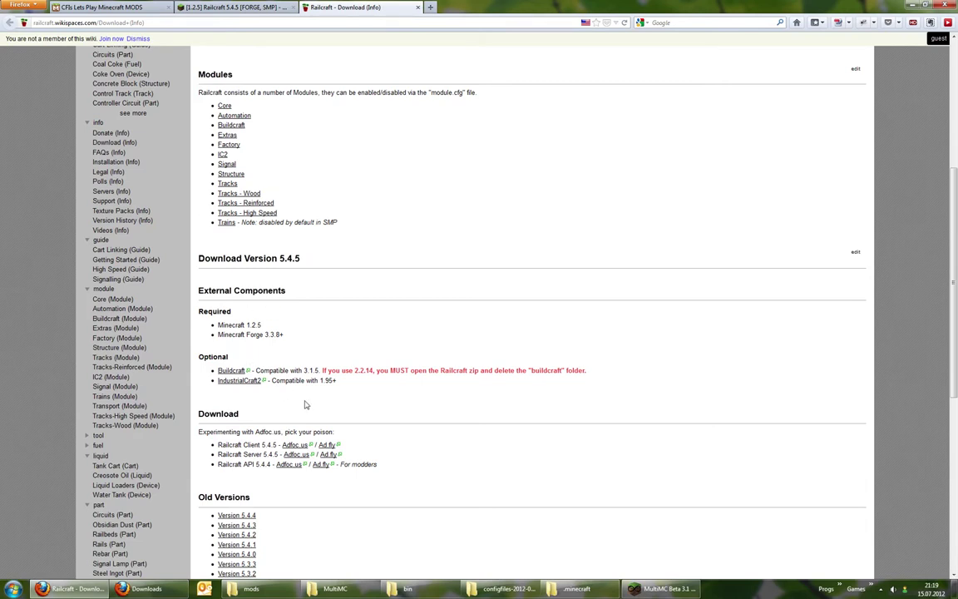
pyautogui.scroll(-1, 305, 404)
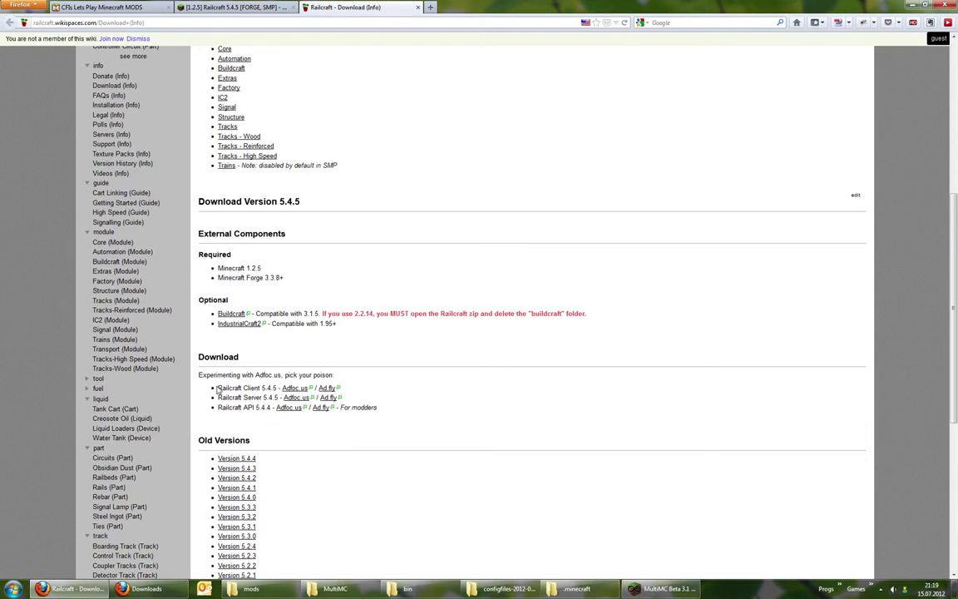
pyautogui.moveTo(218, 389); pyautogui.dragTo(352, 396)
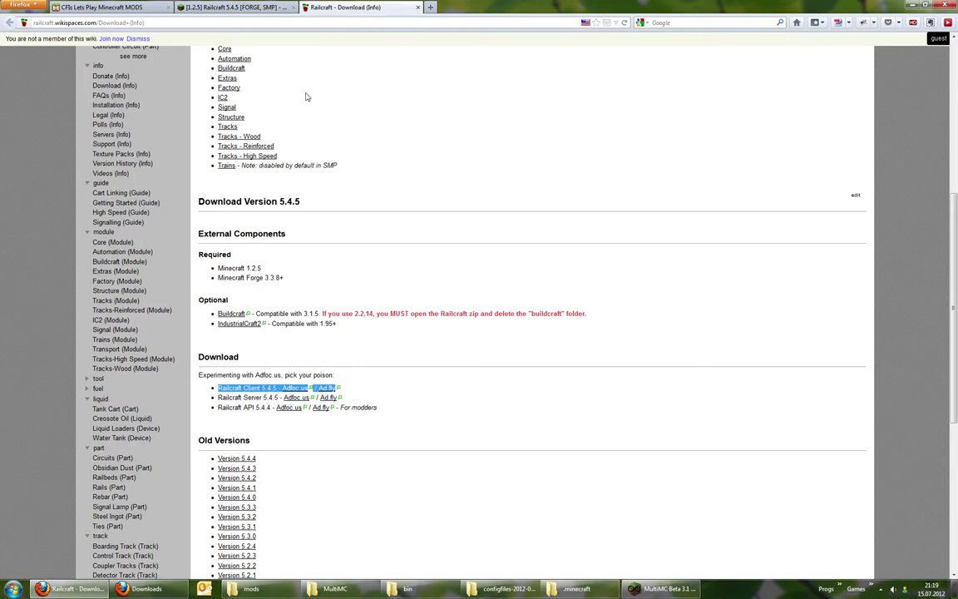
pyautogui.click(388, 357)
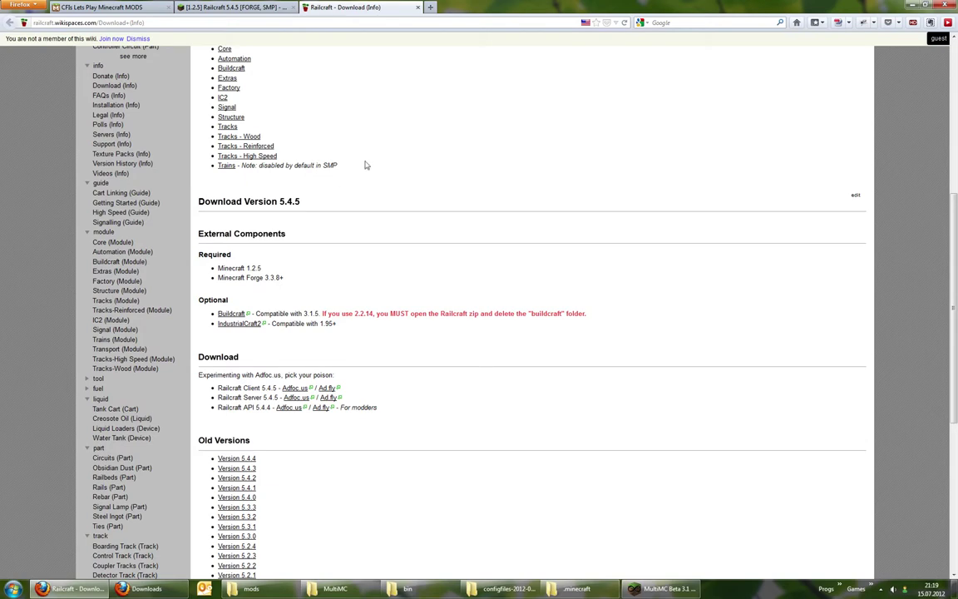
pyautogui.middleClick(353, 11)
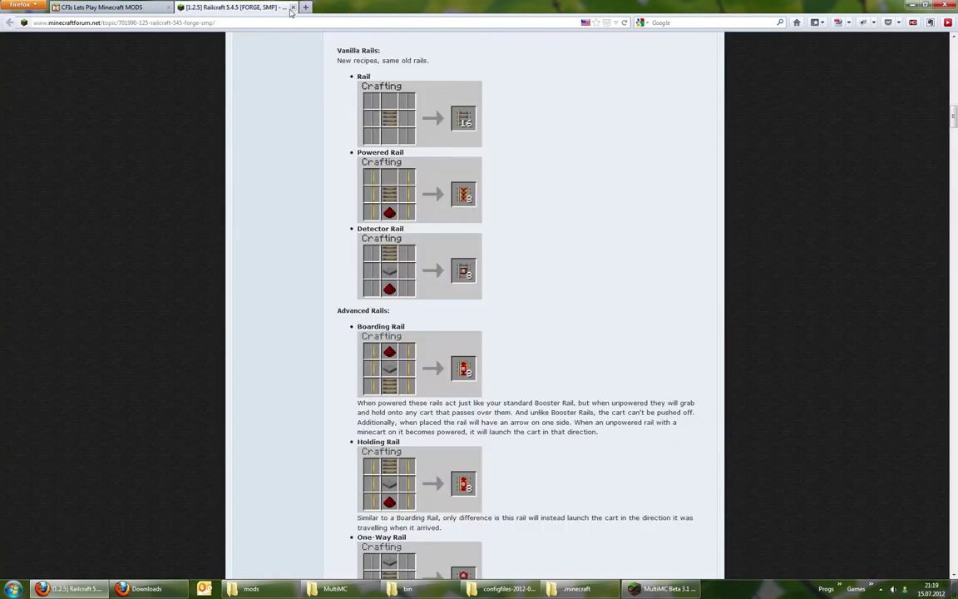
# Close the Railcraft thread, open the Steve's Carts thread from the mod list and highlight its Latest version(1.4.4) download link.
pyautogui.click(292, 8)
pyautogui.scroll(-1, 246, 443)
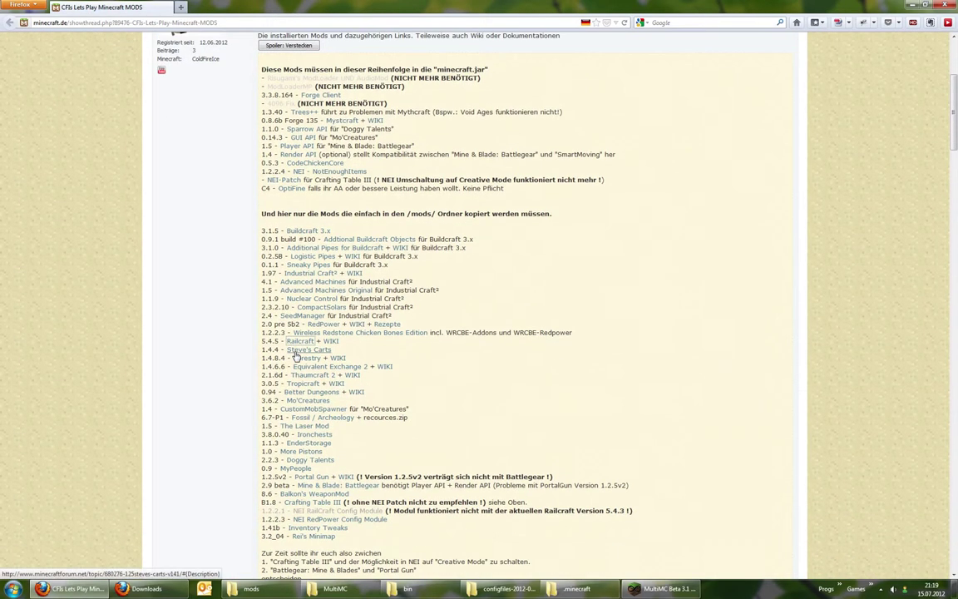
pyautogui.middleClick(162, 69)
pyautogui.hotkey('ctrl', 'Tab')
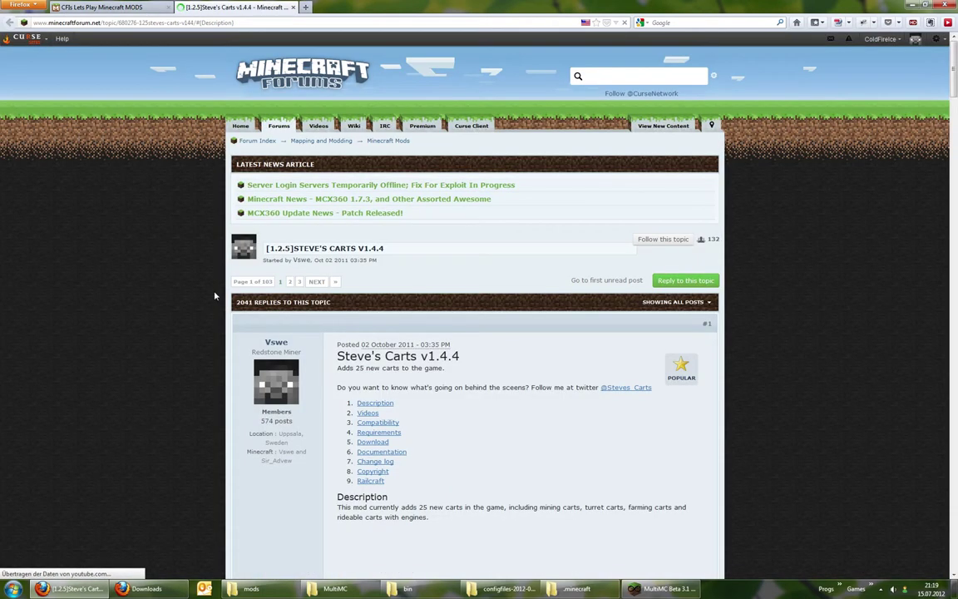
pyautogui.click(376, 400)
pyautogui.scroll(-1, 418, 446)
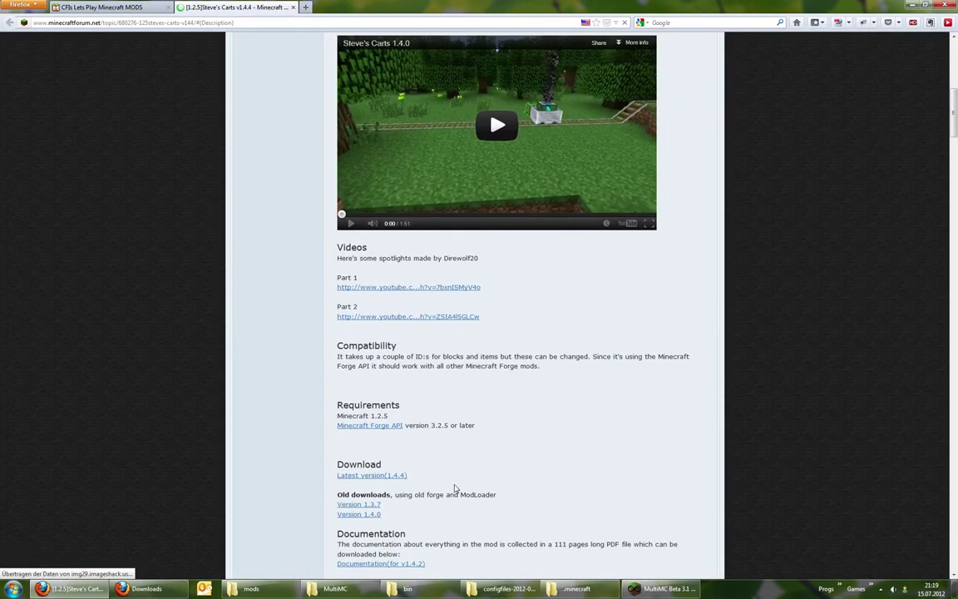
pyautogui.tripleClick(307, 457)
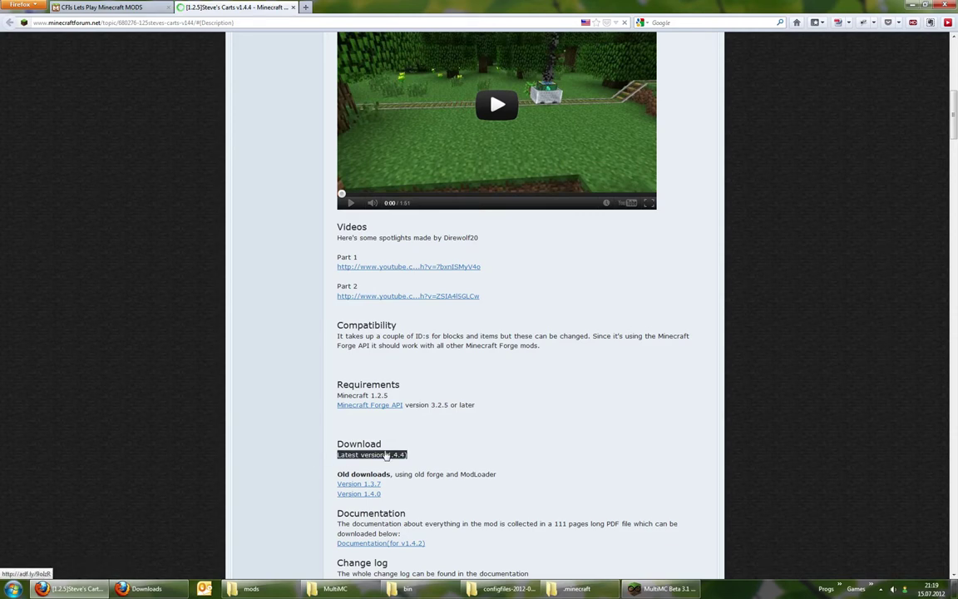
# Close the Steve's Carts thread, open the Forestry thread from the mod list and follow the downloads link in its C. Download section.
pyautogui.hotkey('ctrl', 'Tab')
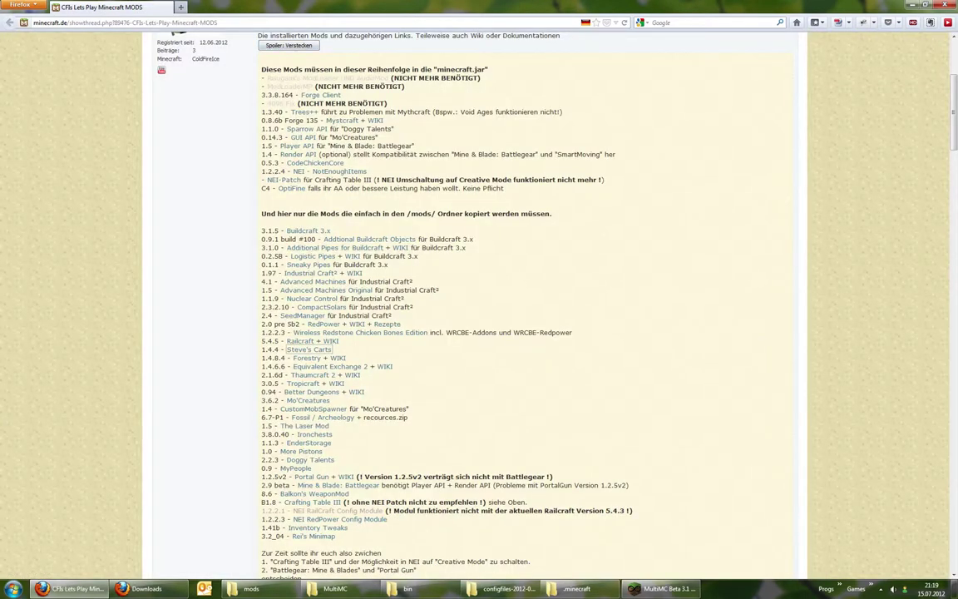
pyautogui.hotkey('ctrl', 'Tab')
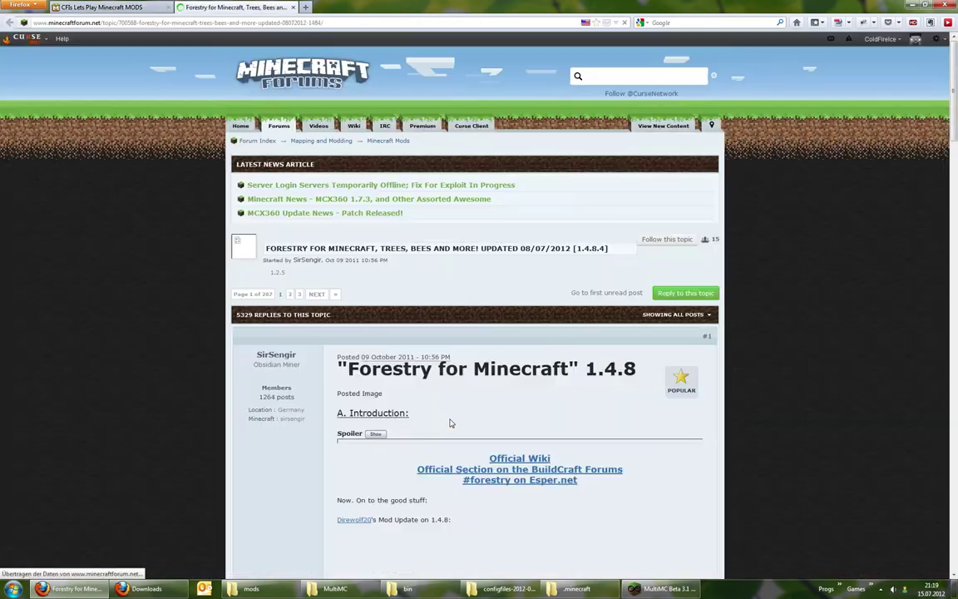
pyautogui.scroll(-5, 201, 487)
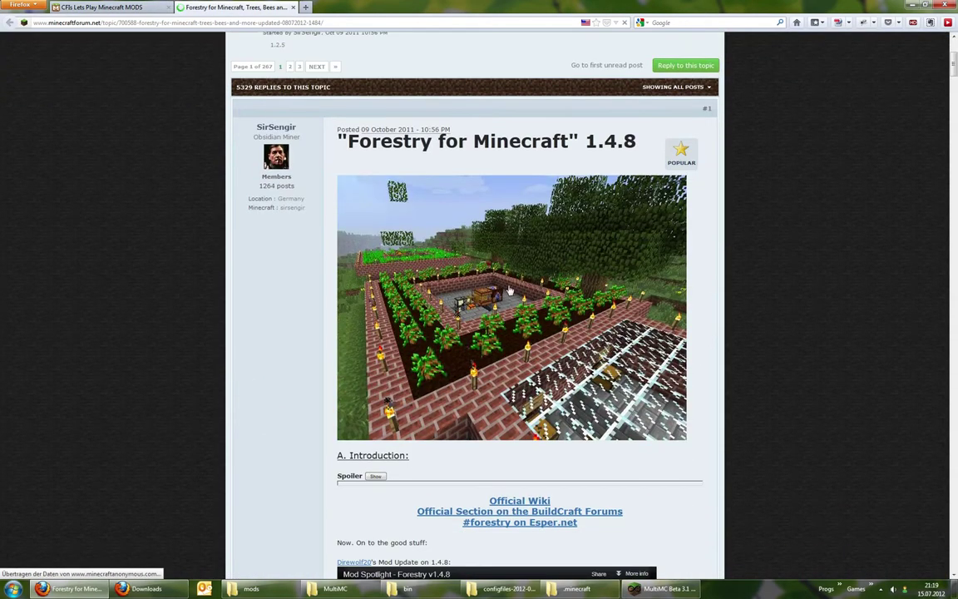
pyautogui.scroll(-3, 763, 389)
pyautogui.scroll(-2, 763, 389)
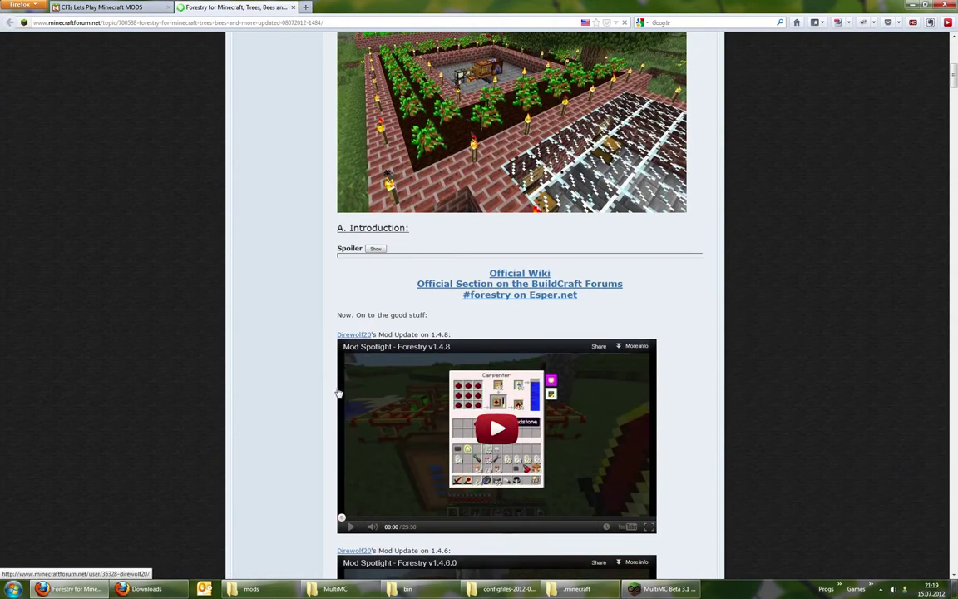
pyautogui.scroll(-15, 704, 412)
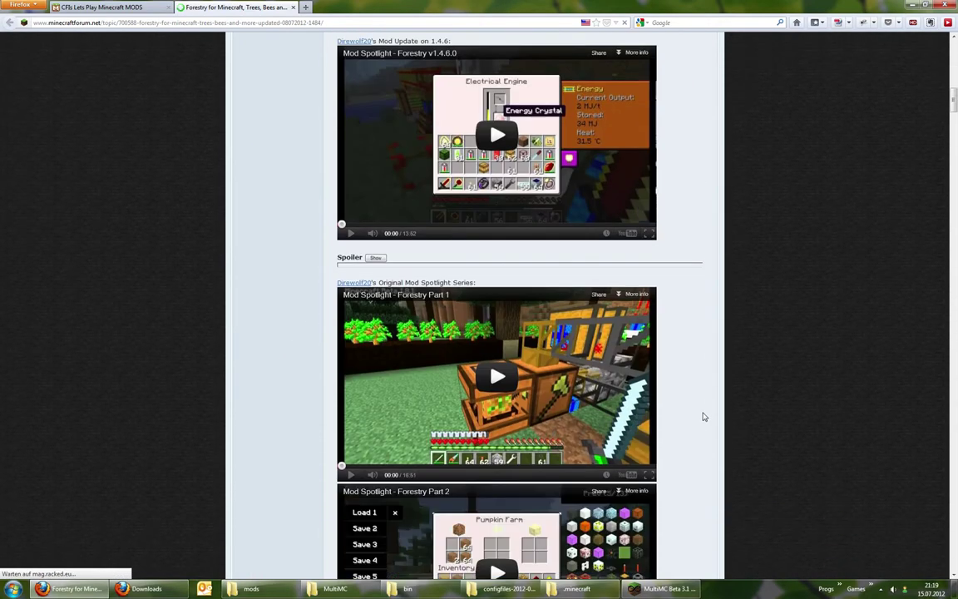
pyautogui.scroll(-4, 699, 416)
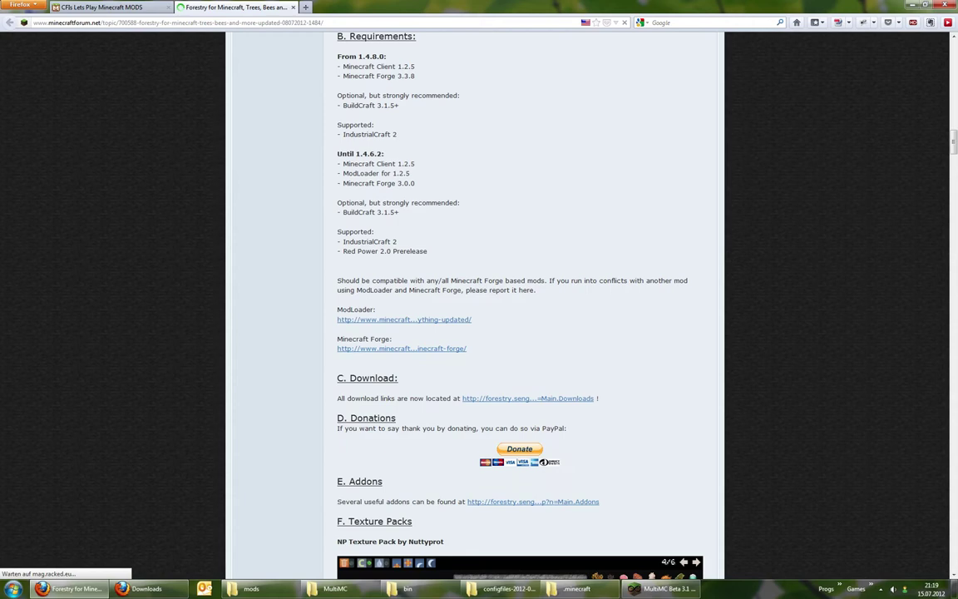
pyautogui.click(499, 398)
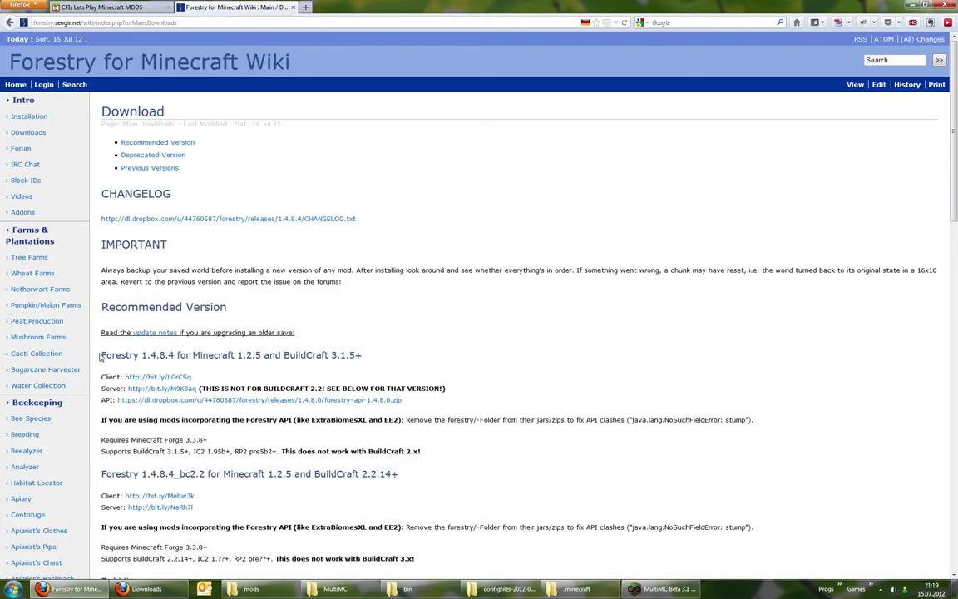
# Highlight the recommended Forestry 1.4.8.4 heading for BuildCraft 3.1.5+ and locate its client download link, comparing it with the BuildCraft 2.2.14+ version.
pyautogui.moveTo(100, 356); pyautogui.dragTo(296, 356)
pyautogui.click(378, 357)
pyautogui.doubleClick(376, 473)
pyautogui.tripleClick(316, 355)
pyautogui.scroll(-4, 488, 355)
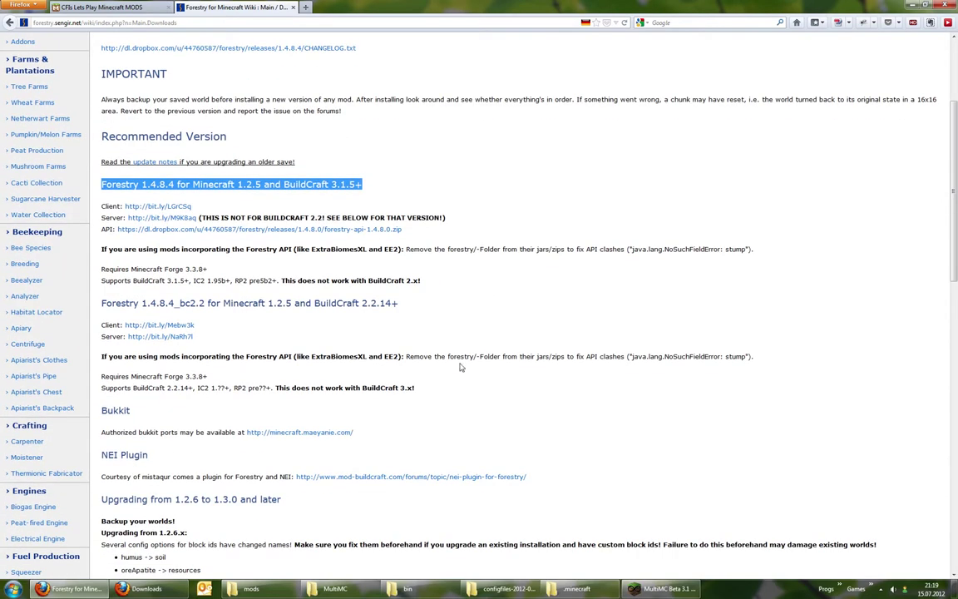
pyautogui.scroll(3, 462, 366)
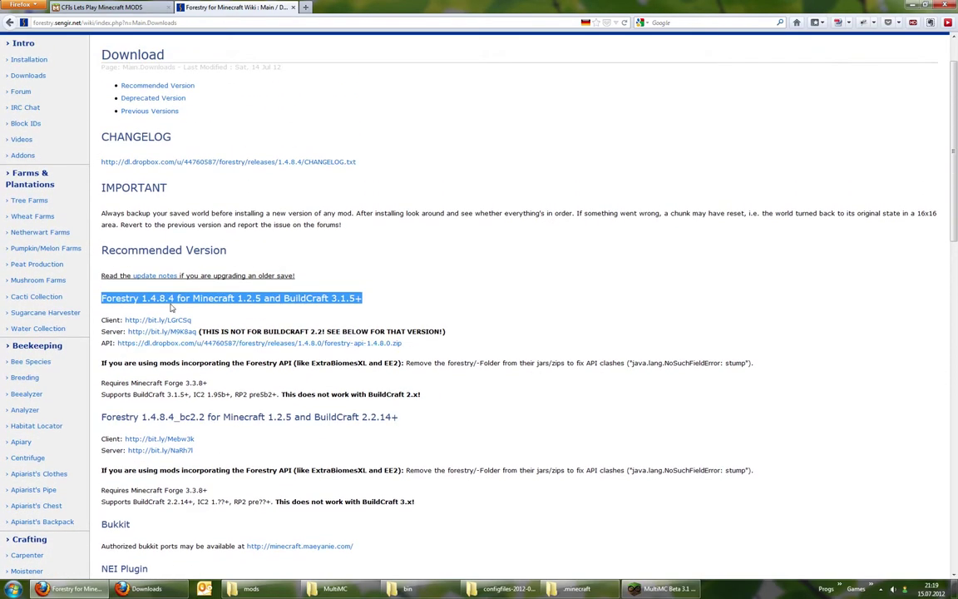
pyautogui.click(171, 307)
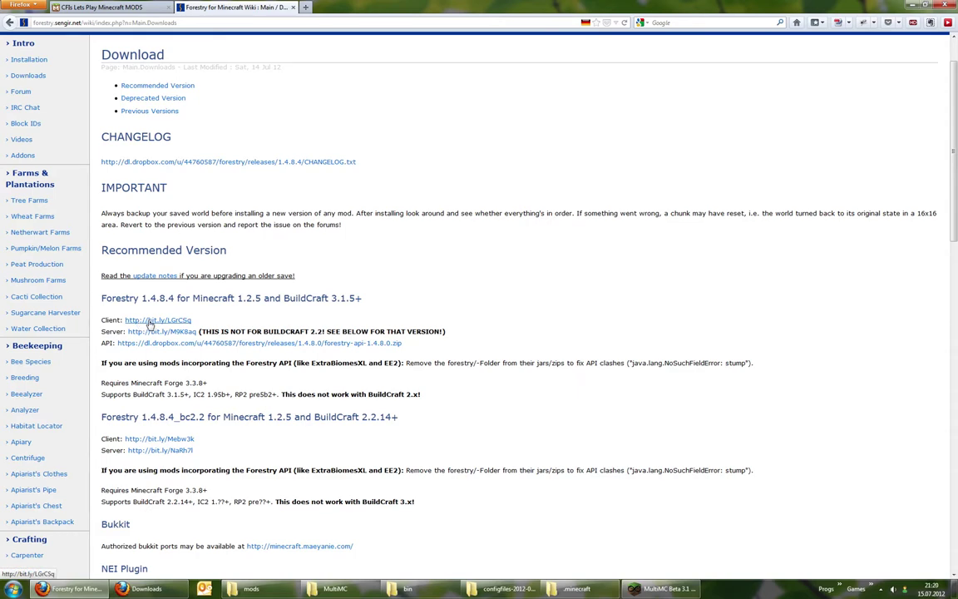
# Highlight the NEI Plugin section on the Forestry download page and open its linked forum topic in a new tab.
pyautogui.scroll(-7, 208, 293)
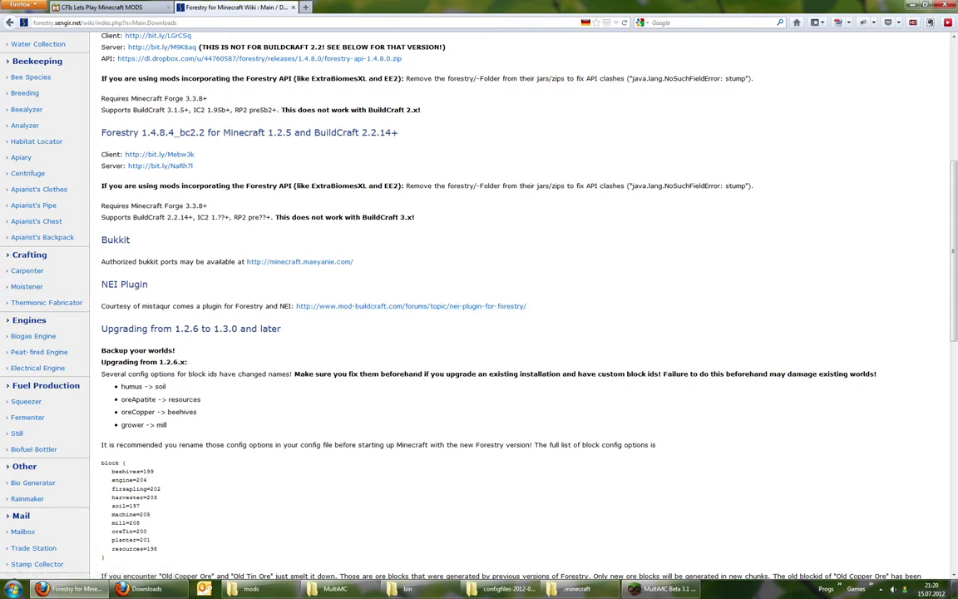
pyautogui.moveTo(101, 284); pyautogui.dragTo(180, 307)
pyautogui.click(243, 323)
pyautogui.middleClick(357, 307)
pyautogui.click(348, 7)
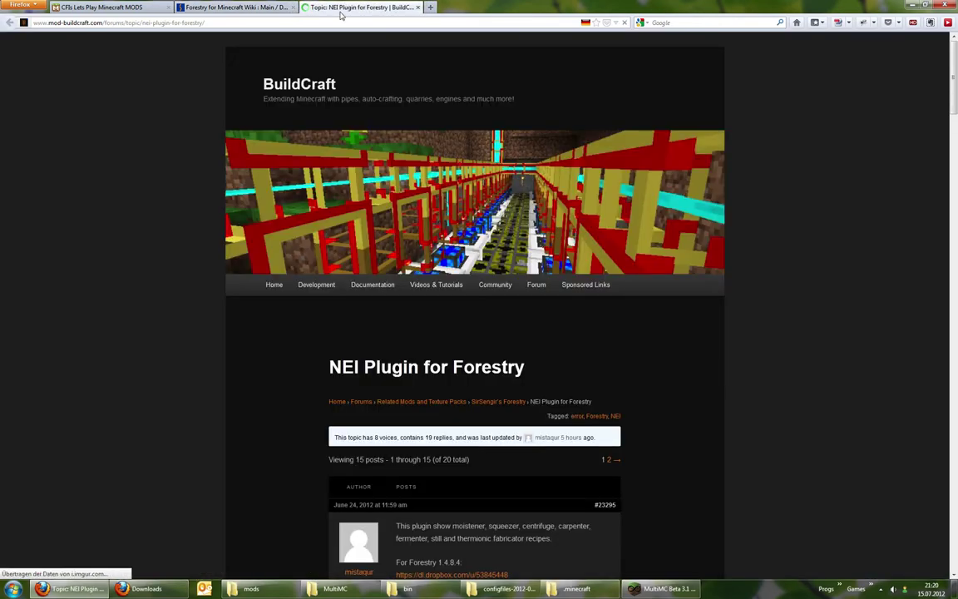
# Download NEI_ForestryPlugin 1.0.5.17.zip for Forestry 1.4.8.4 and close the plugin topic.
pyautogui.scroll(-3, 289, 338)
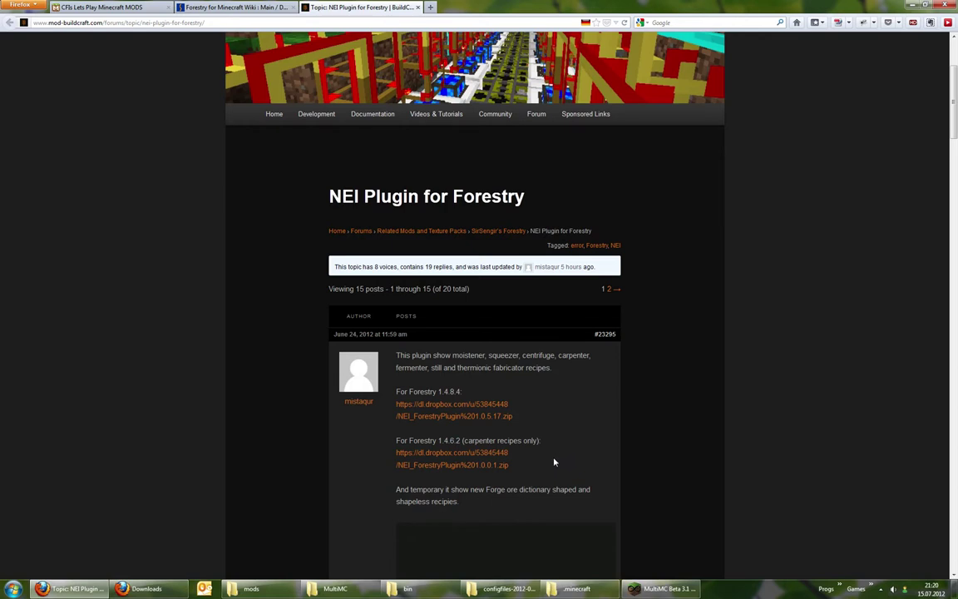
pyautogui.moveTo(436, 392); pyautogui.dragTo(462, 392)
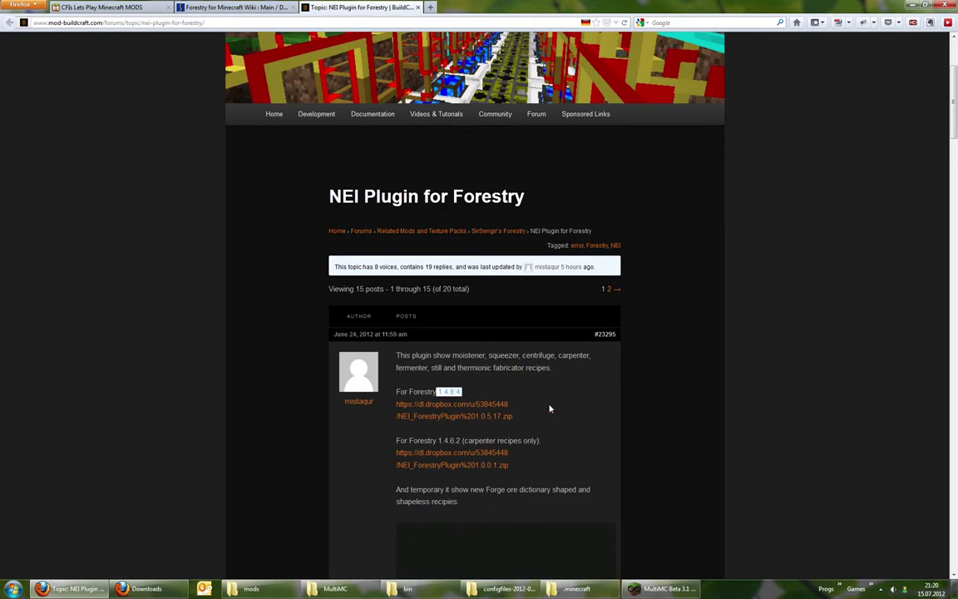
pyautogui.click(474, 412)
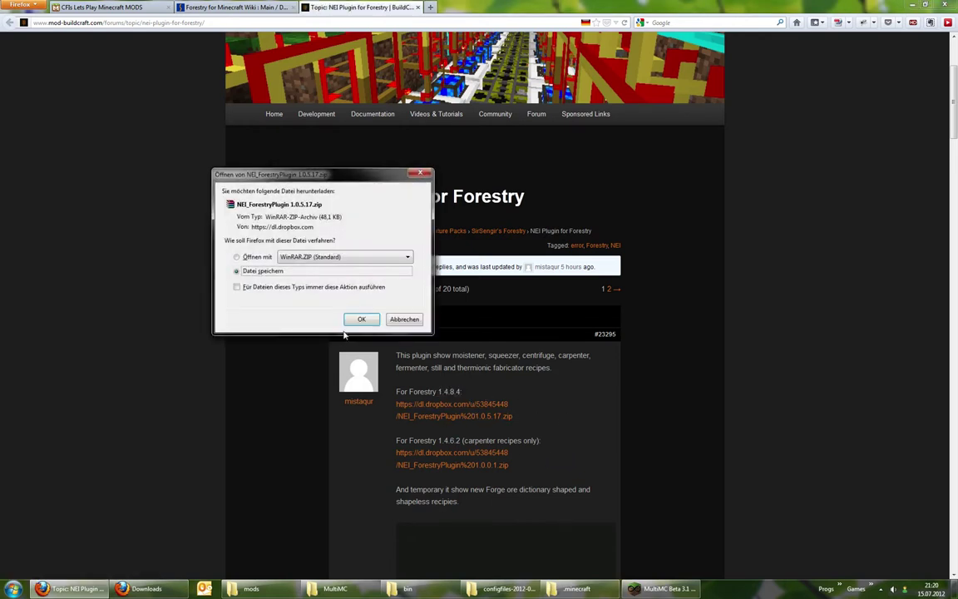
pyautogui.click(362, 320)
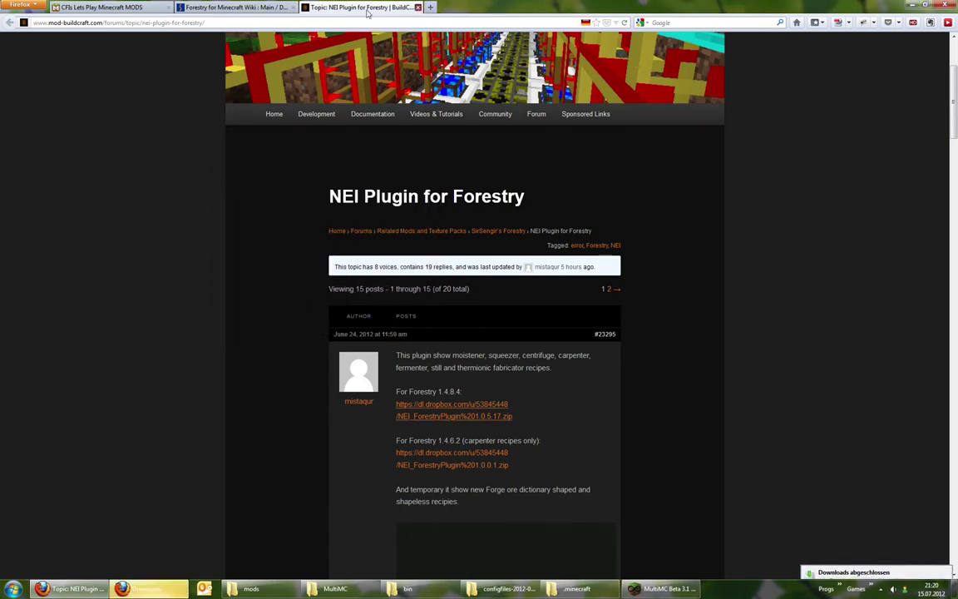
pyautogui.click(417, 7)
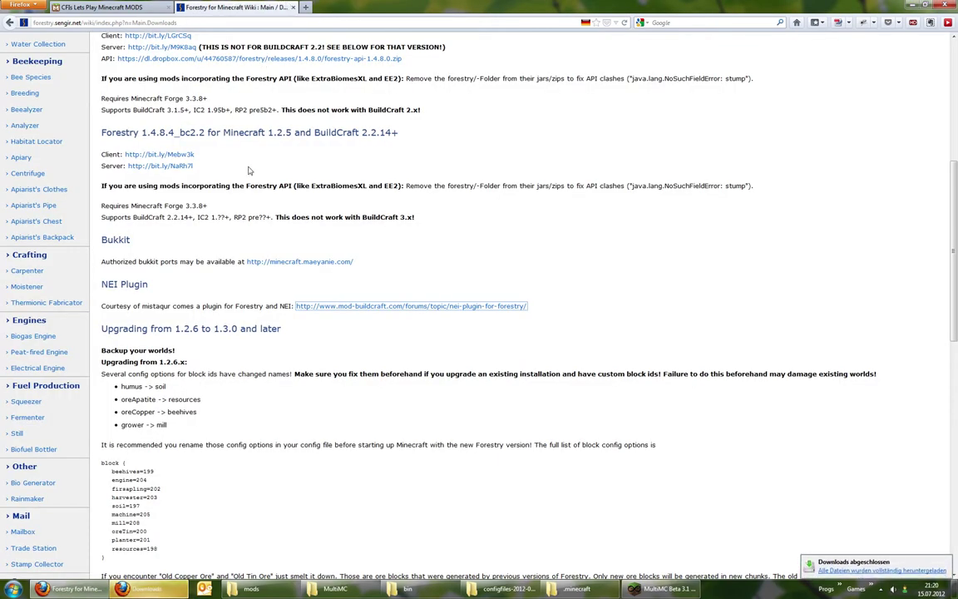
# Close the Forestry wiki, open the Equivalent Exchange 2 thread from the mod list and locate the client link in its Download section.
pyautogui.click(84, 10)
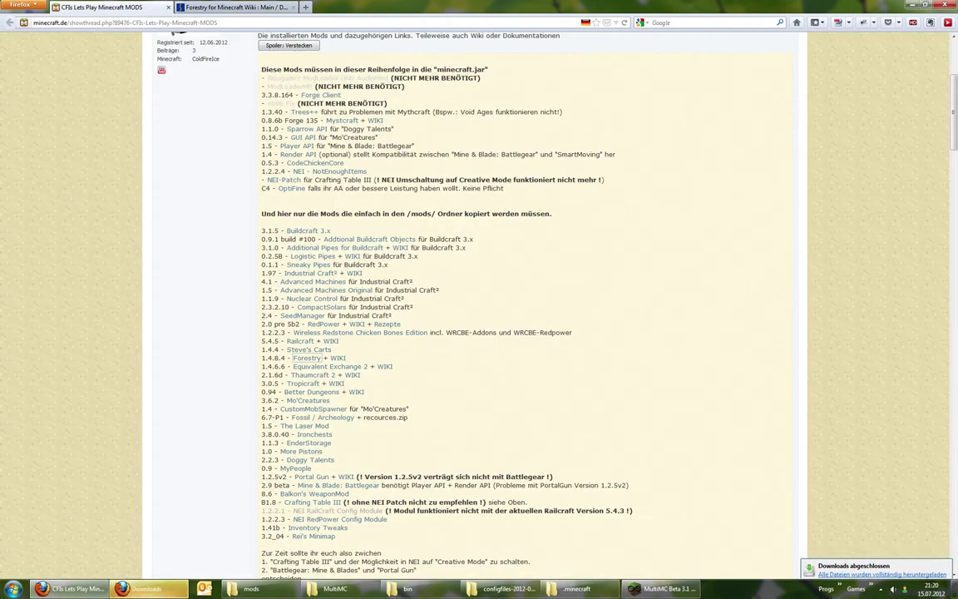
pyautogui.click(254, 7)
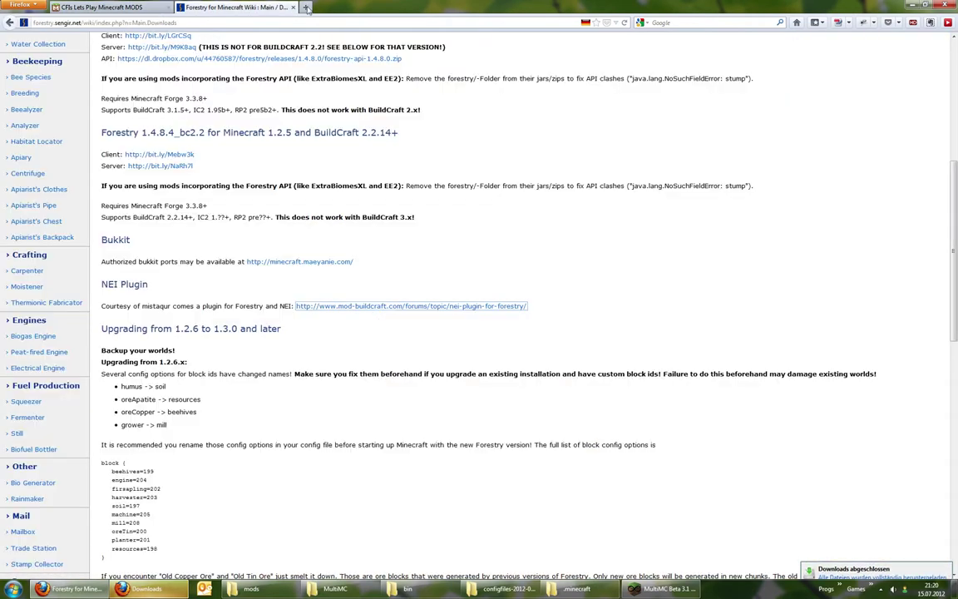
pyautogui.click(290, 7)
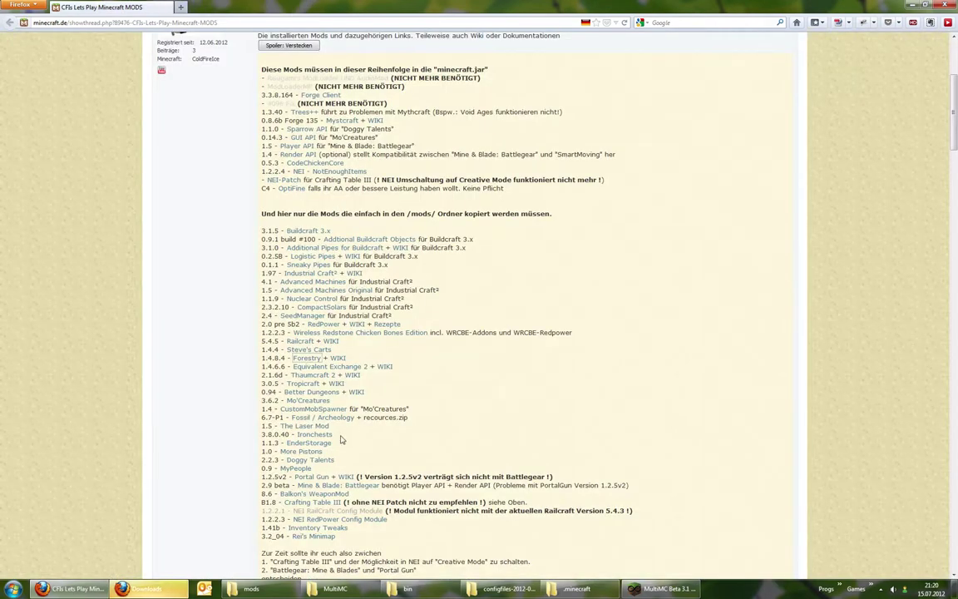
pyautogui.middleClick(308, 358)
pyautogui.click(258, 7)
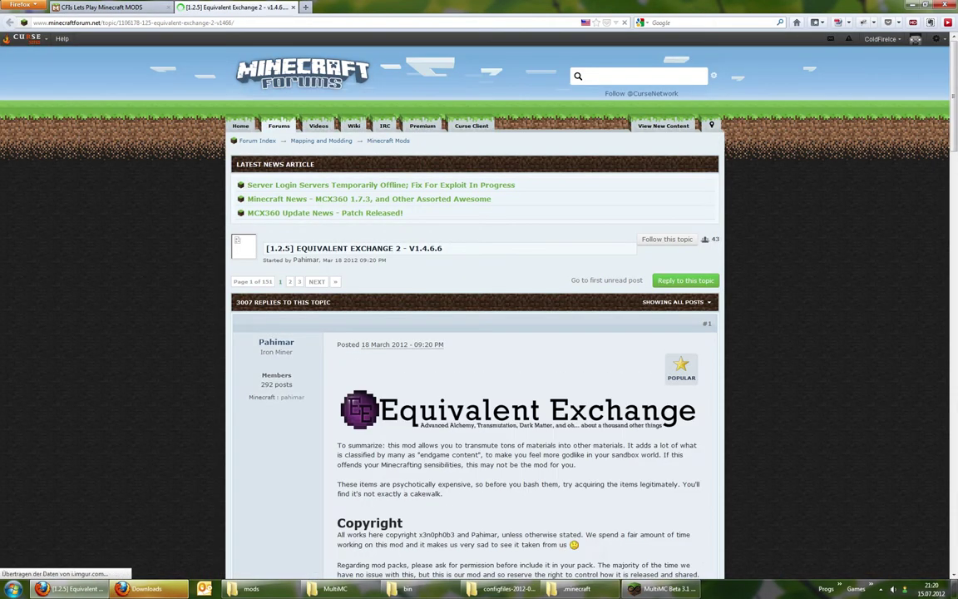
pyautogui.scroll(-7, 553, 392)
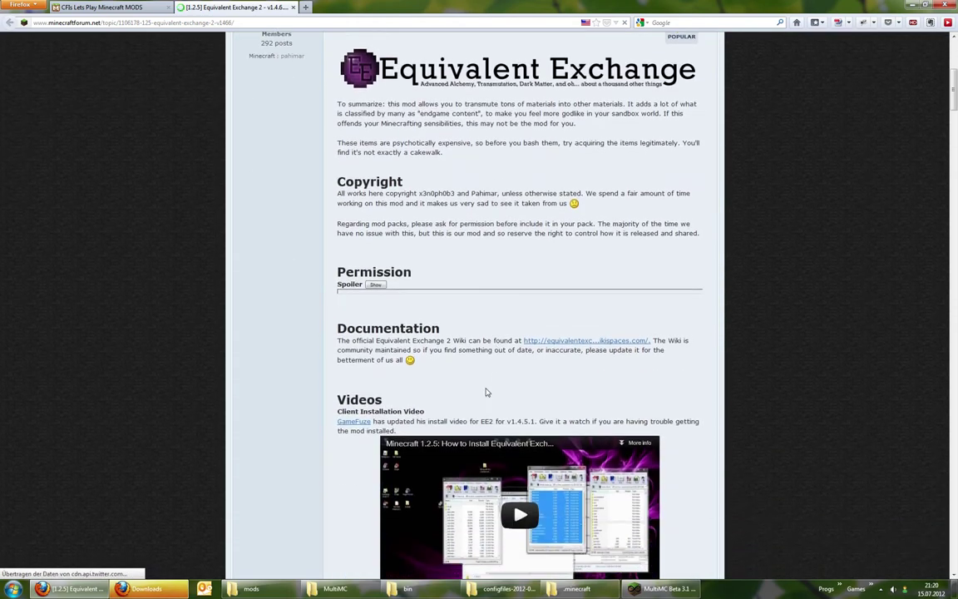
pyautogui.scroll(-15, 323, 339)
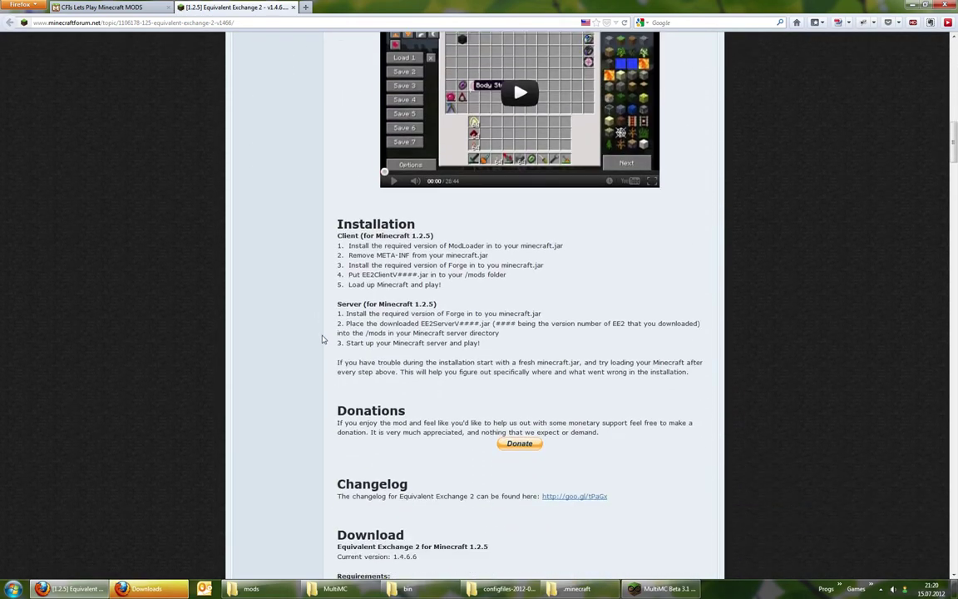
pyautogui.scroll(-1, 489, 489)
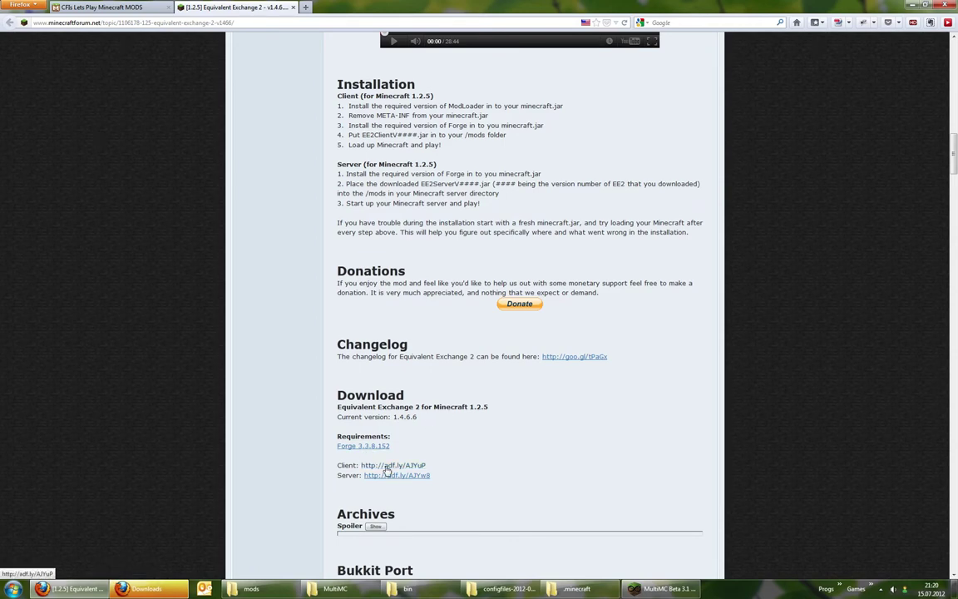
# Look through the rest of the Equivalent Exchange 2 post, including Troubleshooting/Help, FAQ and Texture Packs, and check the Archives spoiler.
pyautogui.scroll(-4, 572, 464)
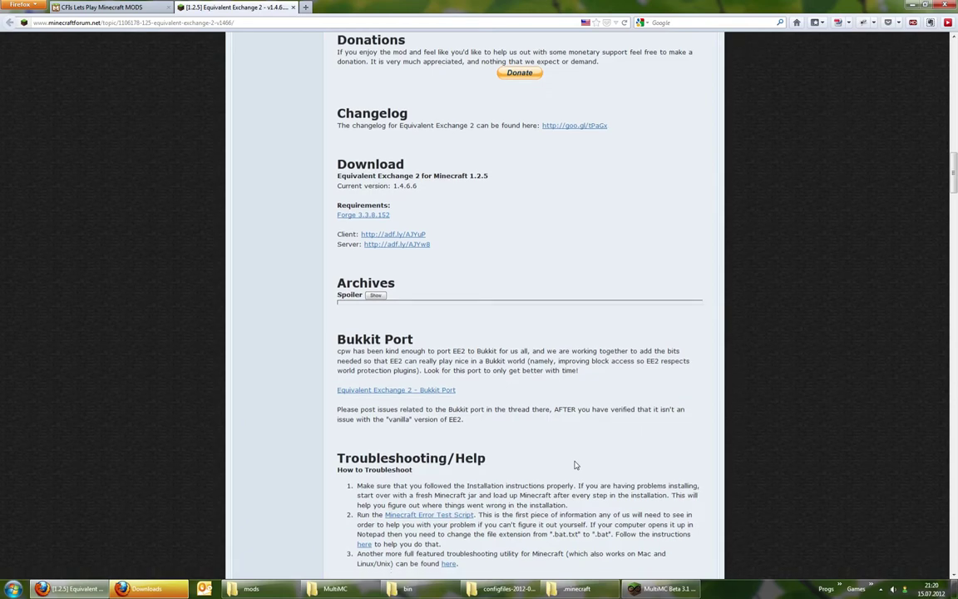
pyautogui.scroll(-4, 574, 464)
pyautogui.scroll(-5, 574, 465)
pyautogui.scroll(-6, 573, 464)
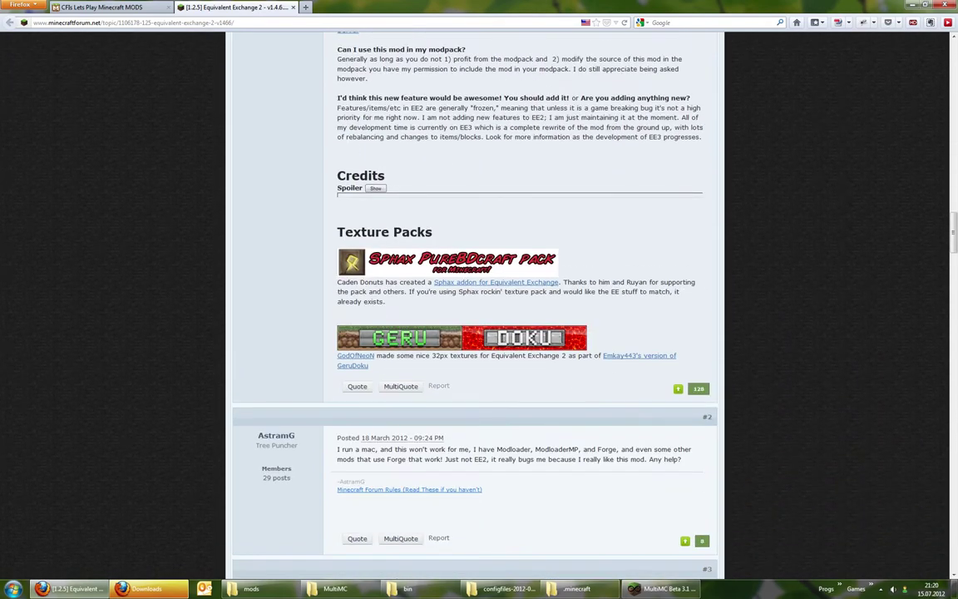
pyautogui.scroll(5, 574, 464)
pyautogui.scroll(2, 574, 465)
pyautogui.scroll(4, 466, 399)
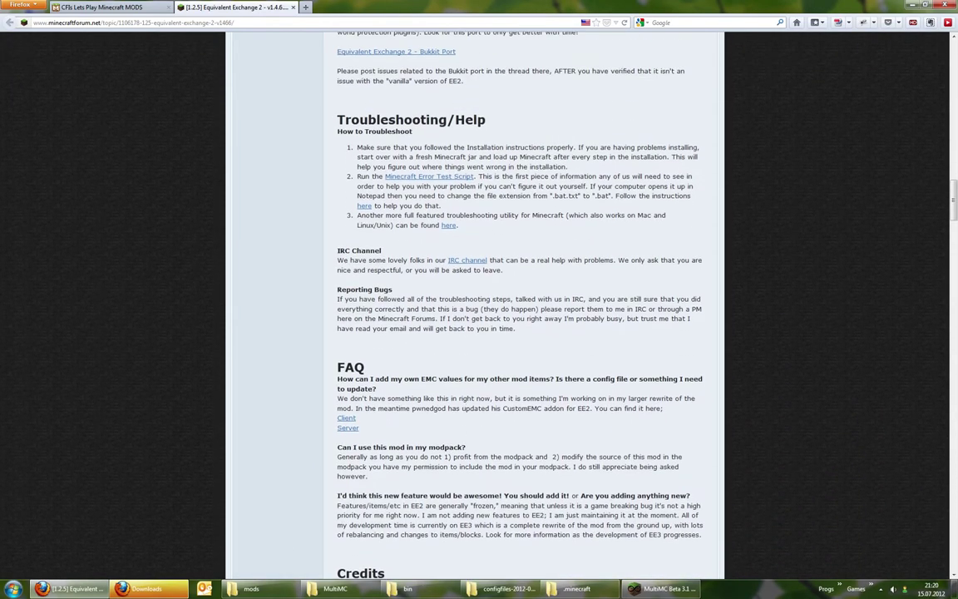
pyautogui.scroll(4, 466, 399)
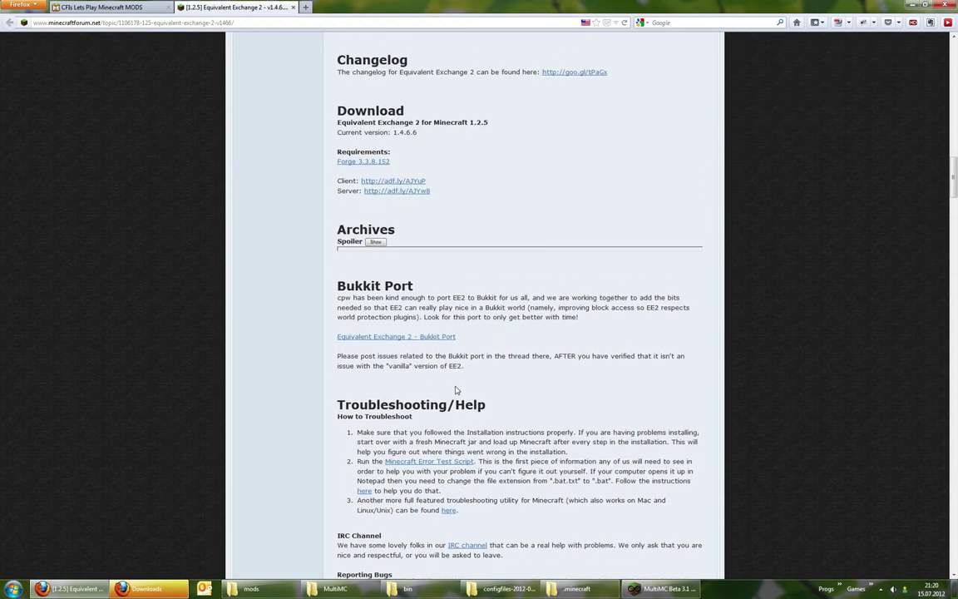
pyautogui.click(376, 242)
pyautogui.click(375, 242)
pyautogui.scroll(3, 305, 279)
pyautogui.scroll(4, 305, 279)
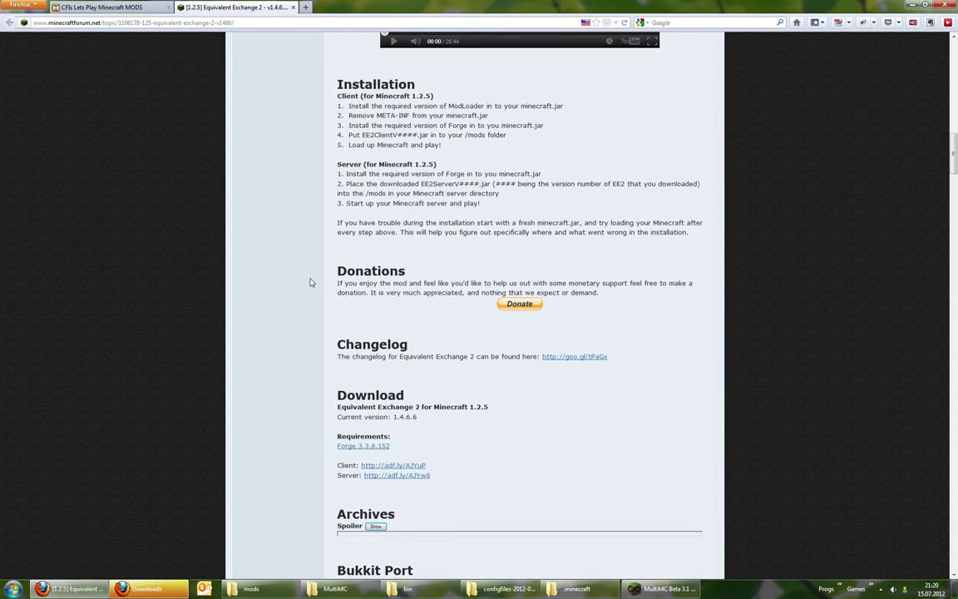
pyautogui.scroll(13, 310, 282)
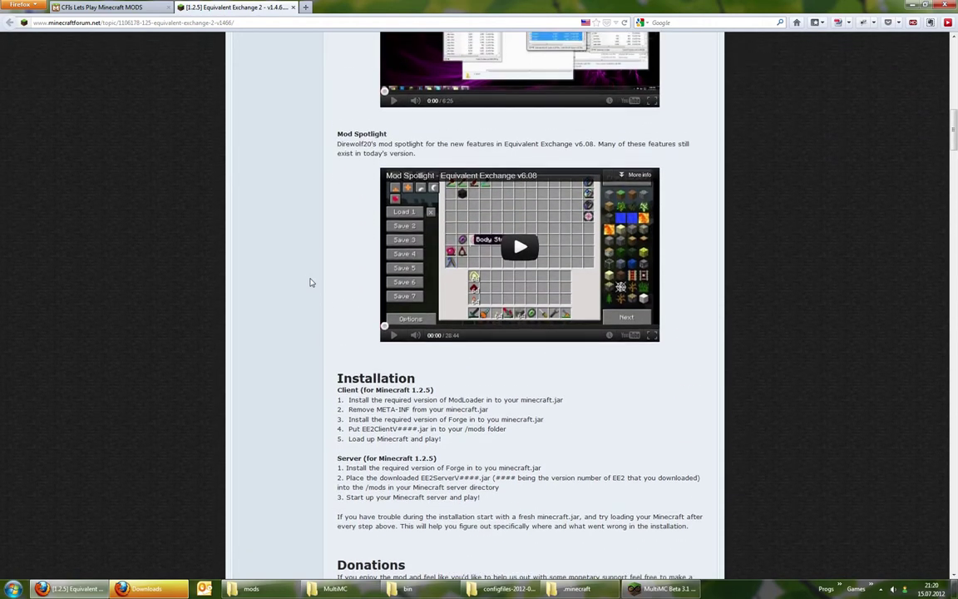
pyautogui.scroll(6, 310, 283)
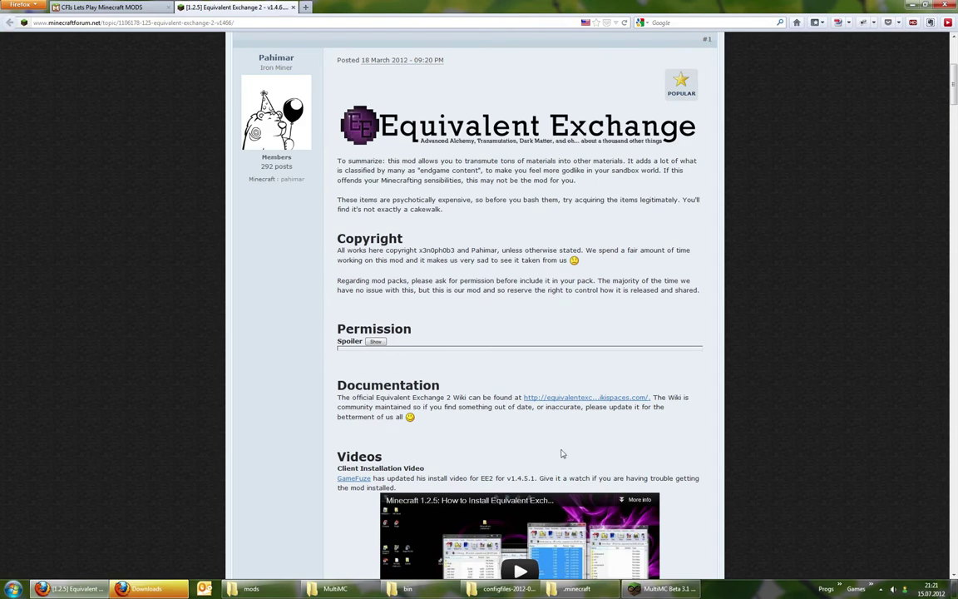
# Check the Permission spoiler in the Equivalent Exchange 2 post and collapse it again.
pyautogui.moveTo(376, 328); pyautogui.dragTo(378, 341)
pyautogui.click(376, 341)
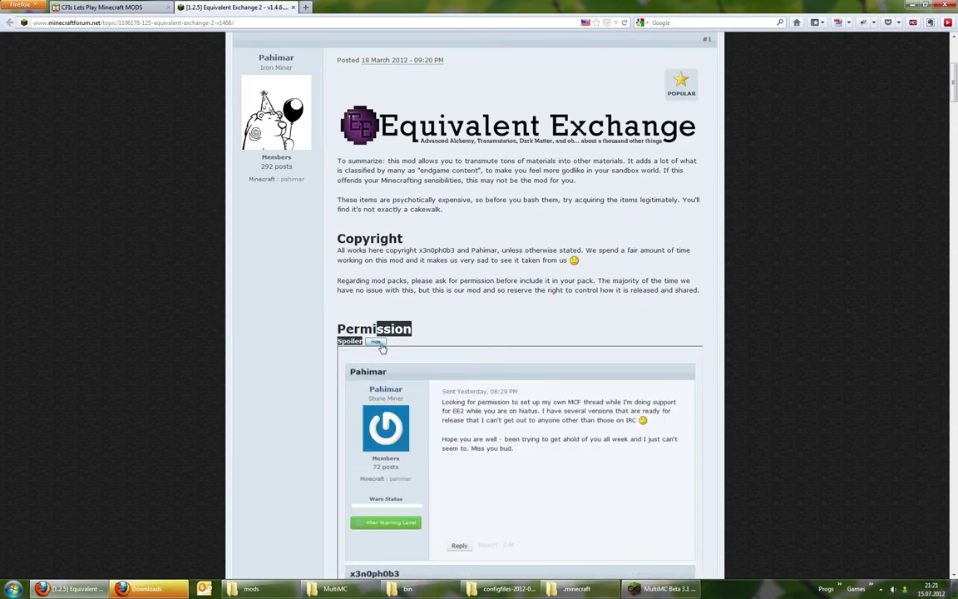
pyautogui.click(375, 341)
# Open the official Equivalent Exchange 2 wiki from the Documentation section, look through its home page and close it.
pyautogui.click(573, 400)
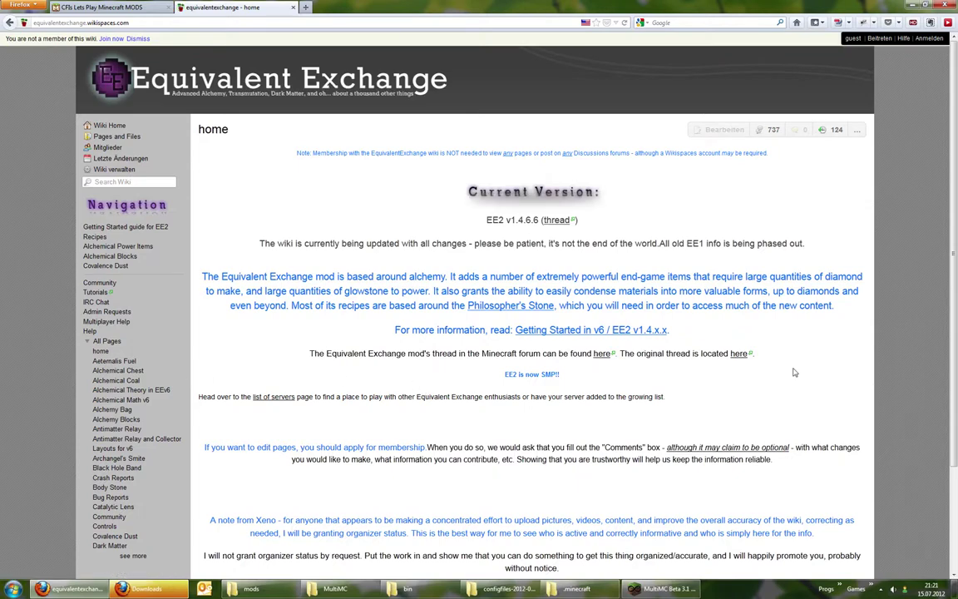
pyautogui.scroll(-2, 374, 329)
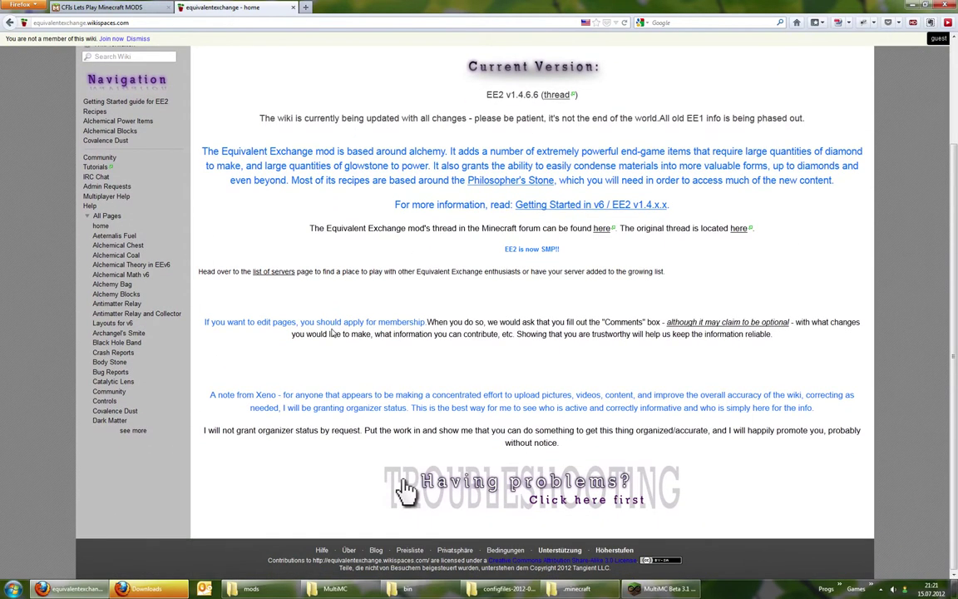
pyautogui.scroll(2, 291, 322)
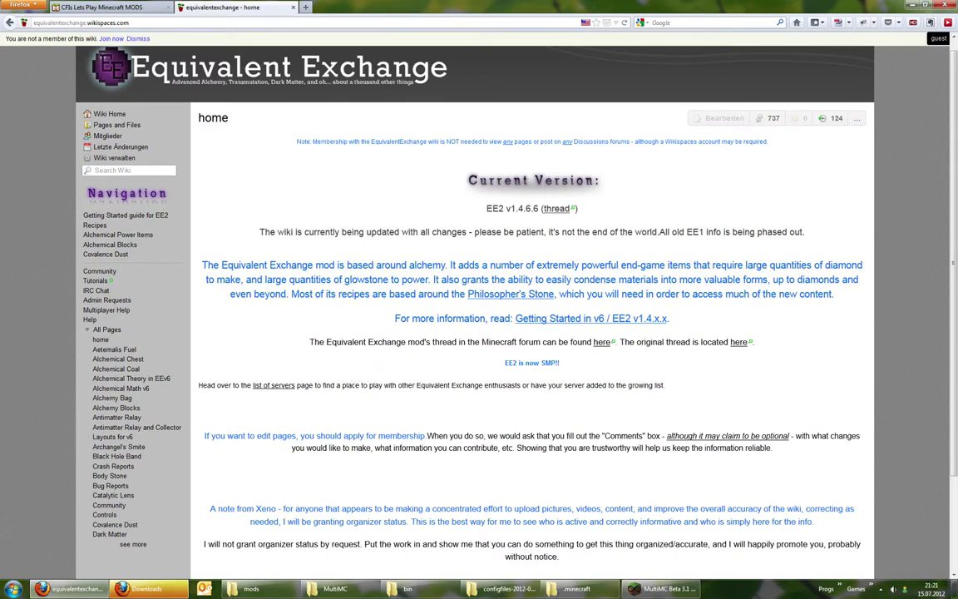
pyautogui.click(293, 7)
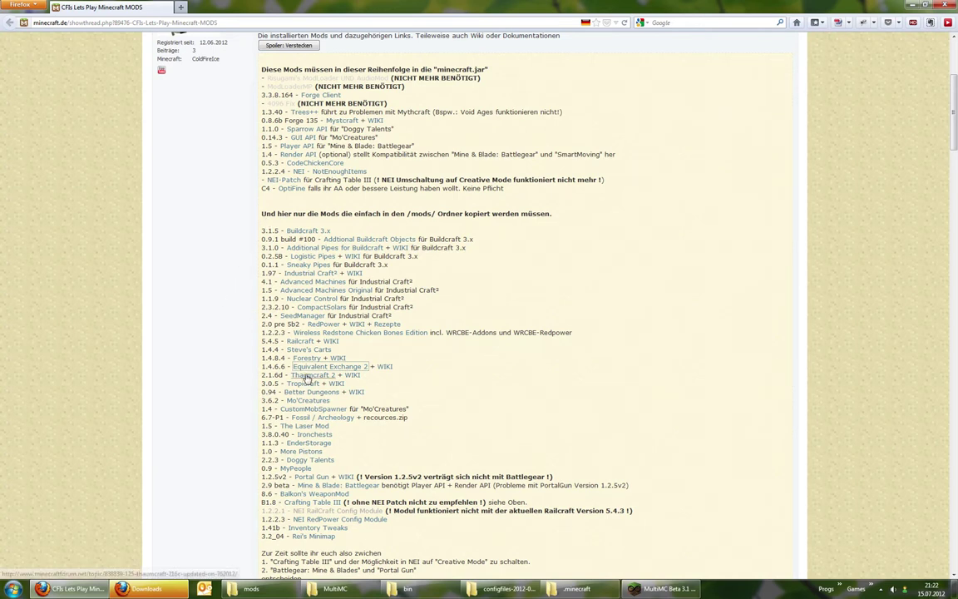
# Open the Thaumcraft 2 and Equivalent Exchange 2 threads from the mod list, locate the latter's client download link and close that thread.
pyautogui.middleClick(337, 368)
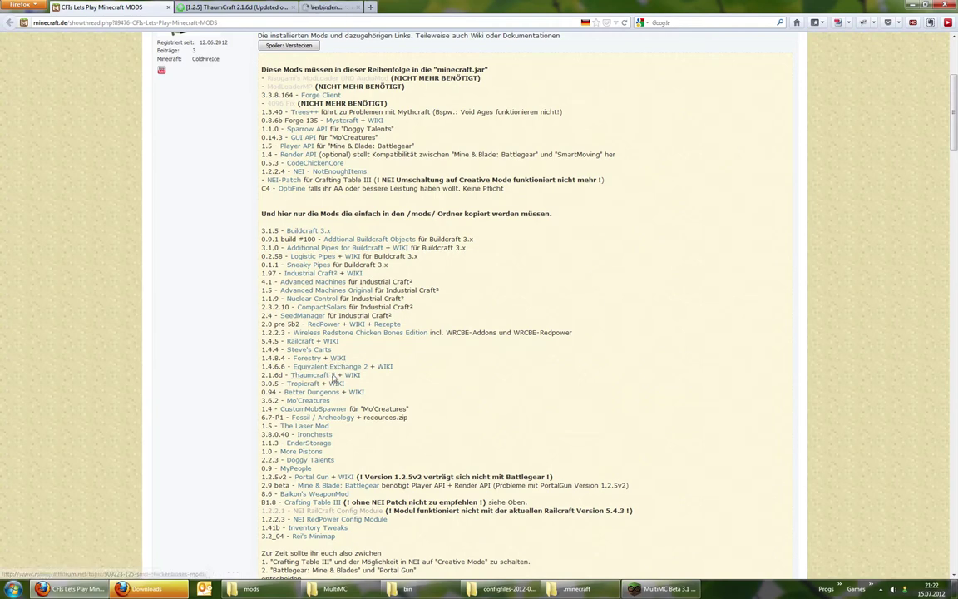
pyautogui.click(332, 8)
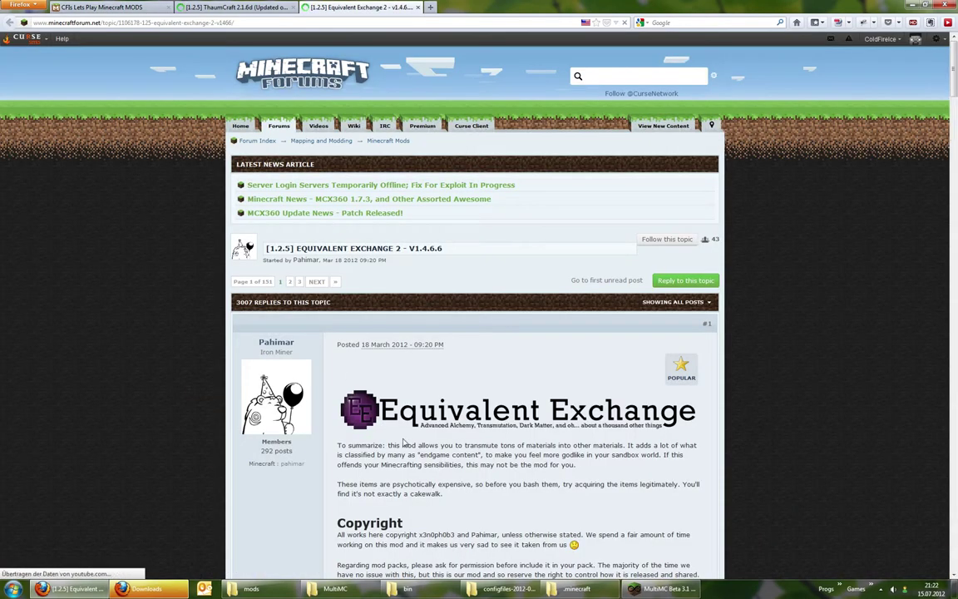
pyautogui.scroll(-15, 340, 333)
pyautogui.scroll(-4, 340, 333)
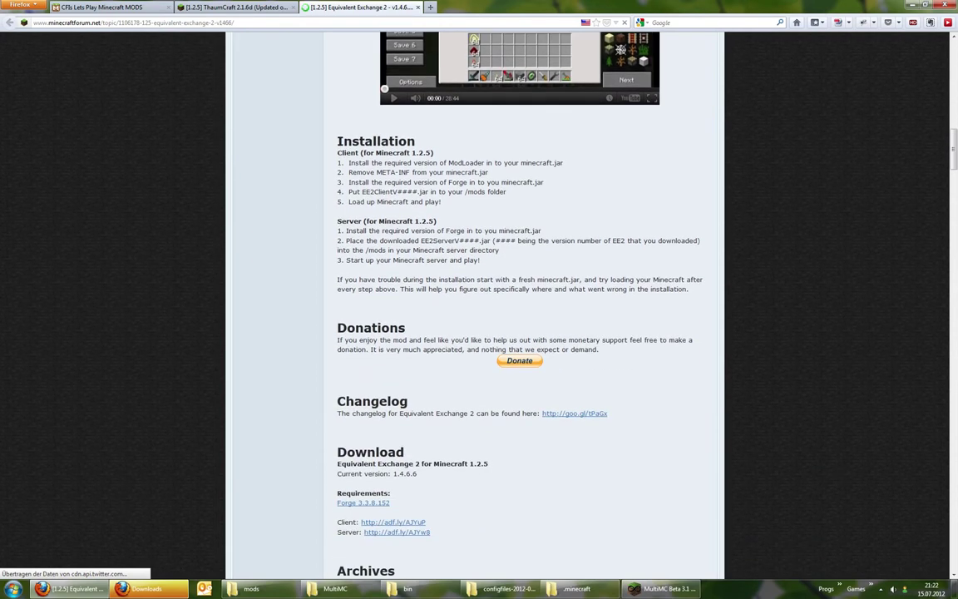
pyautogui.scroll(-1, 427, 492)
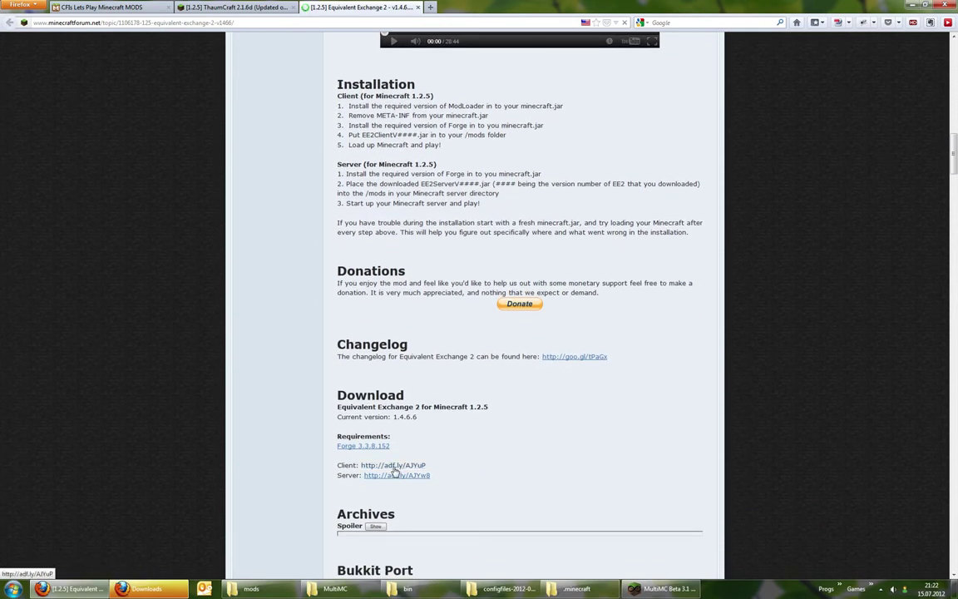
pyautogui.middleClick(311, 6)
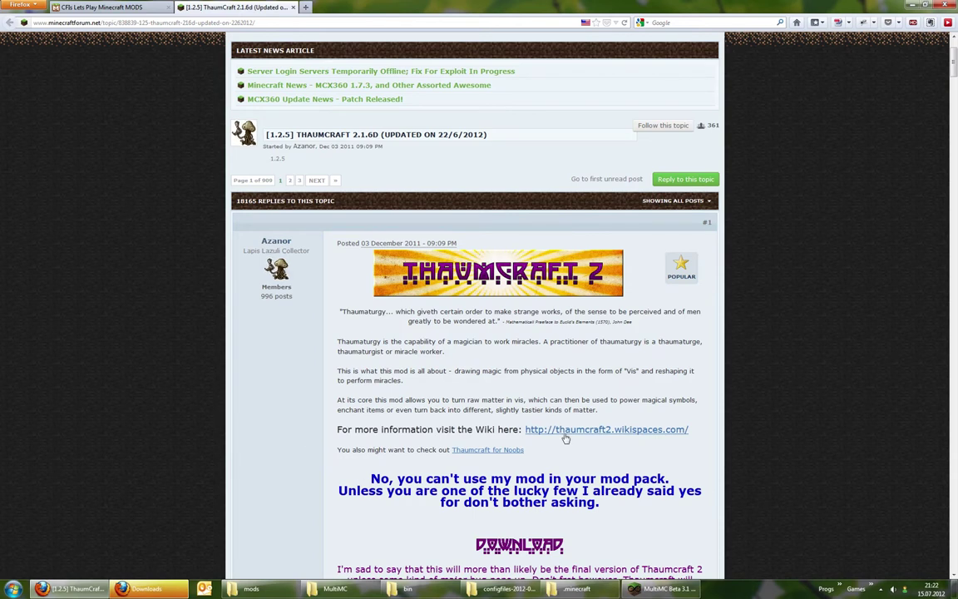
# Locate the Thaumcraft 2 Adf.ly download for Minecraft 1.2.5 with the Buildcraft 3.x API.
pyautogui.scroll(-1, 432, 433)
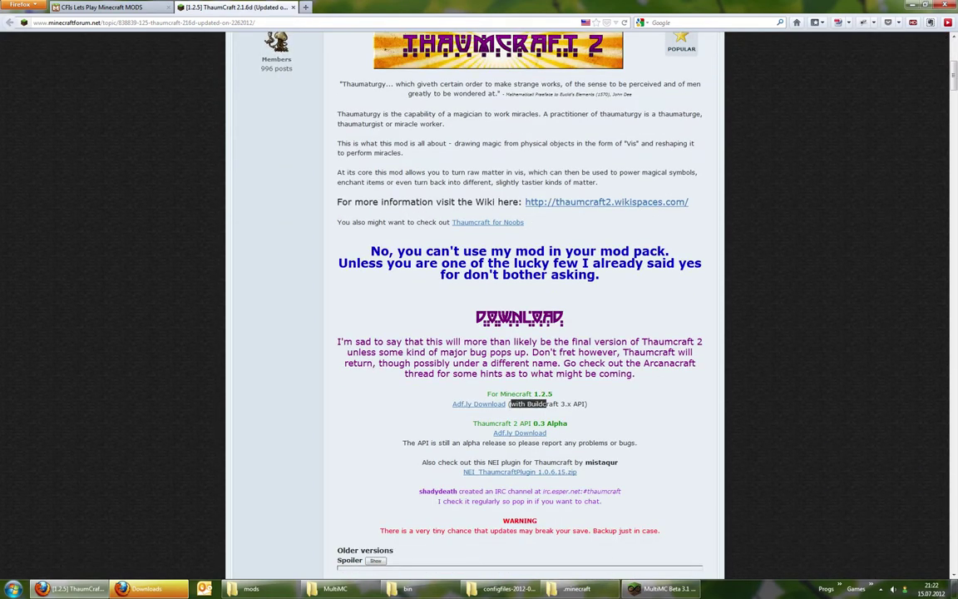
pyautogui.click(438, 404)
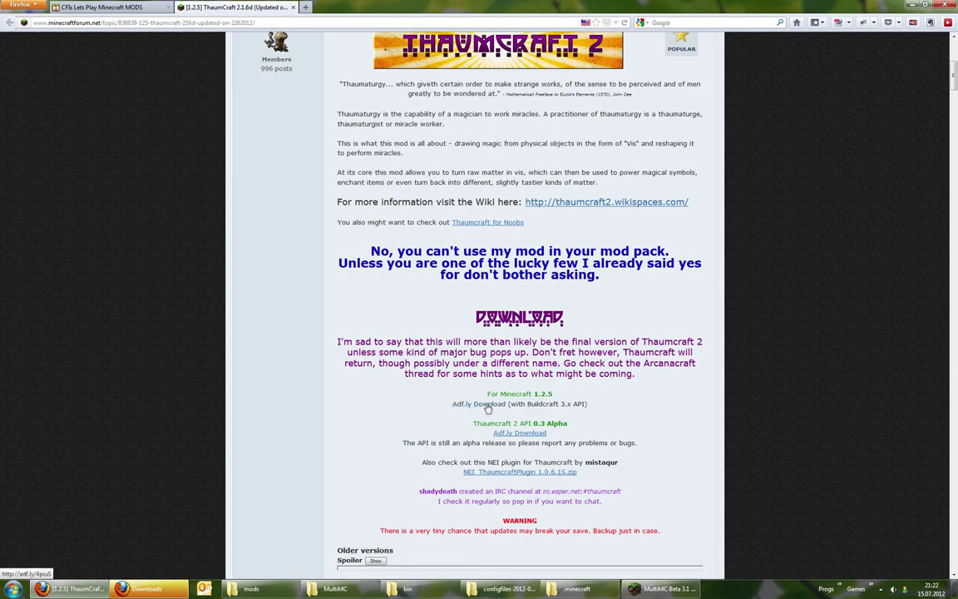
pyautogui.press('F5')
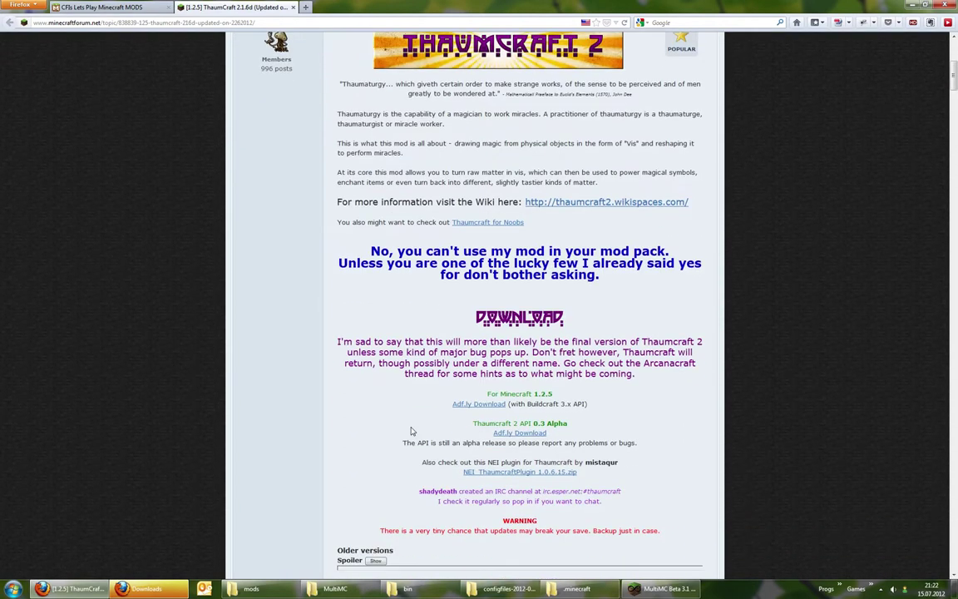
# Download NEI_ThaumcraftPlugin 1.0.6.15.zip by saving the file, and close the Thaumcraft topic and the leftover blank tab.
pyautogui.middleClick(492, 474)
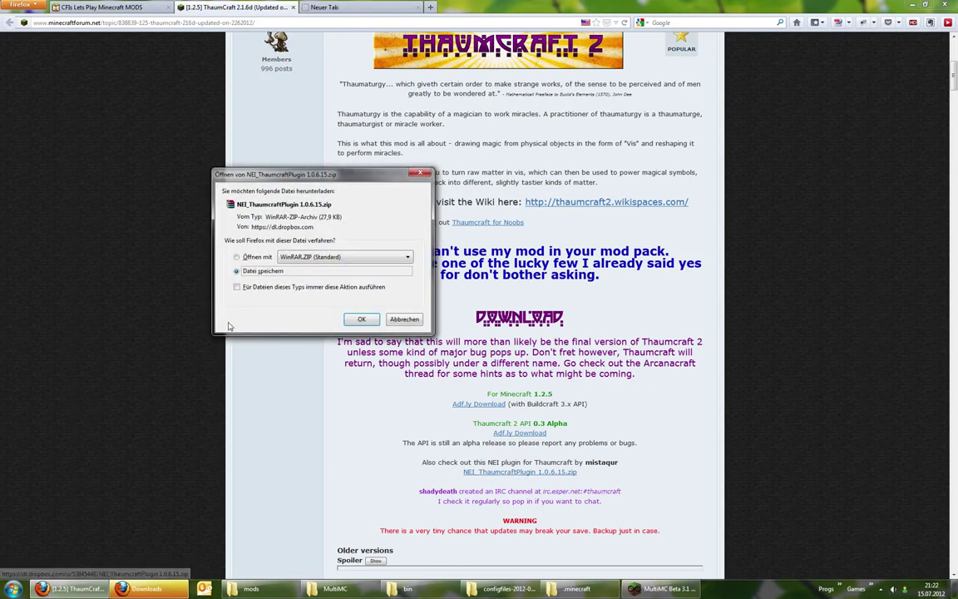
pyautogui.click(359, 318)
pyautogui.scroll(-3, 287, 459)
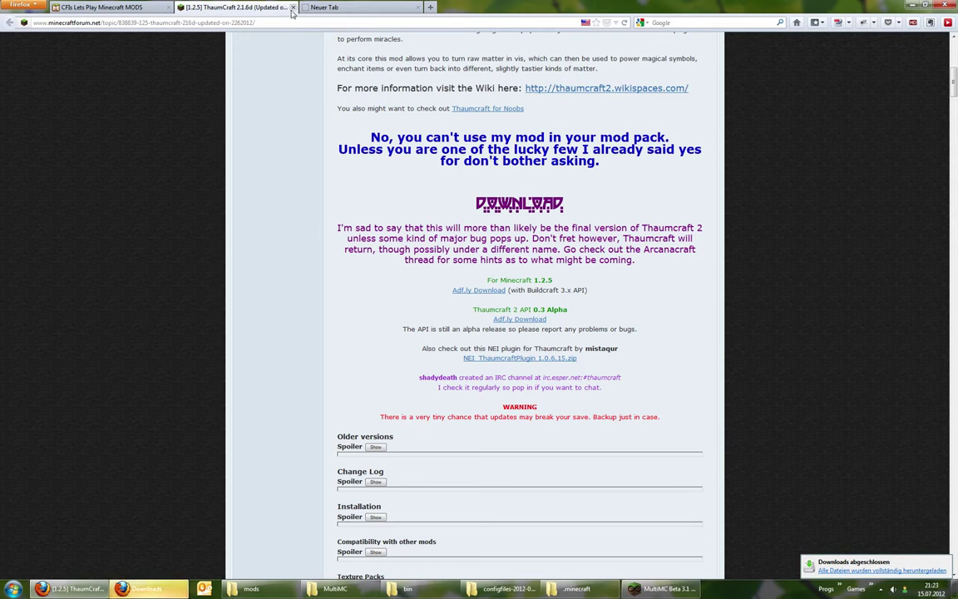
pyautogui.click(294, 9)
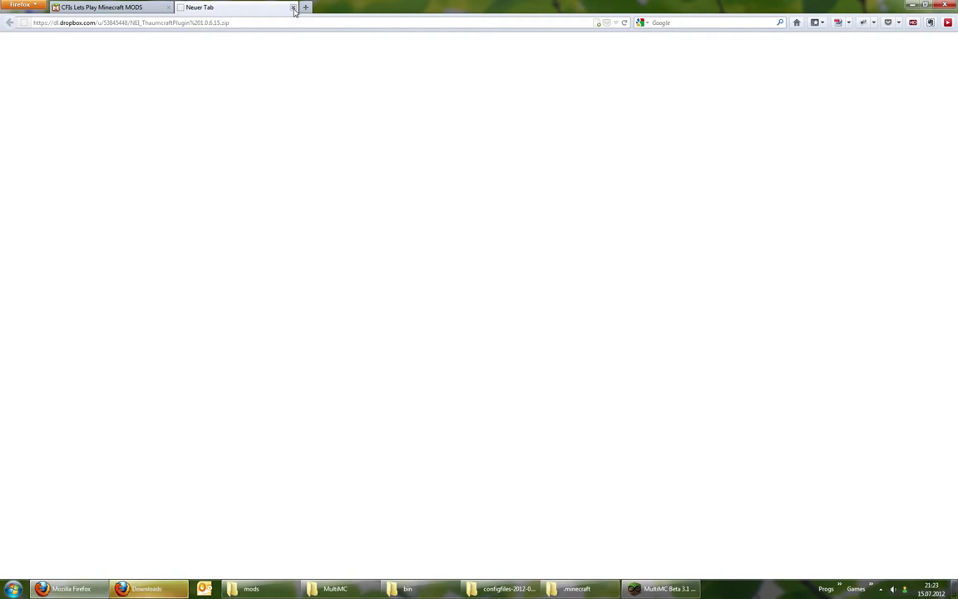
pyautogui.click(294, 8)
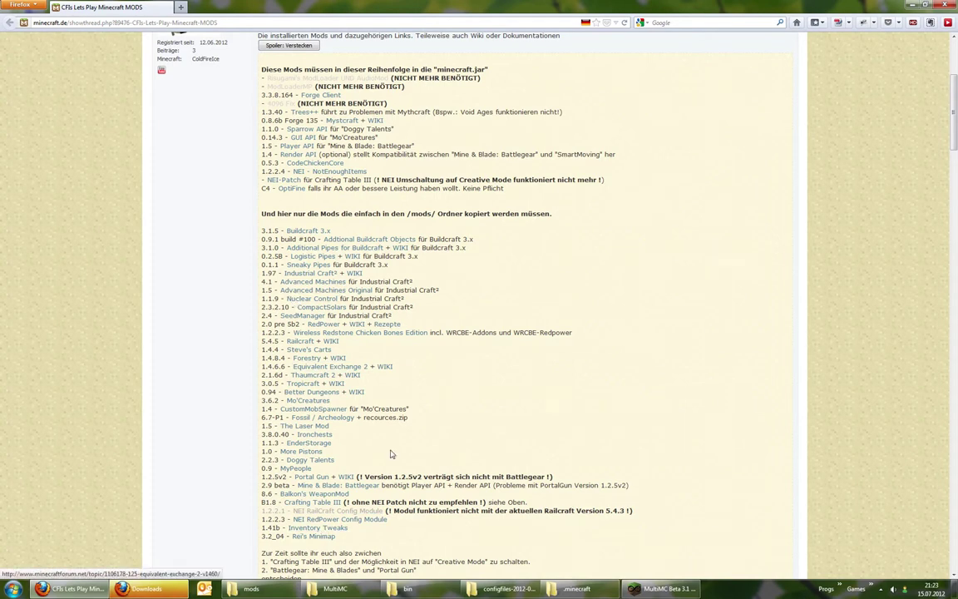
# Open the Tropicraft thread from the mod list and follow its link to the tropicraft.net downloads page.
pyautogui.click(304, 384)
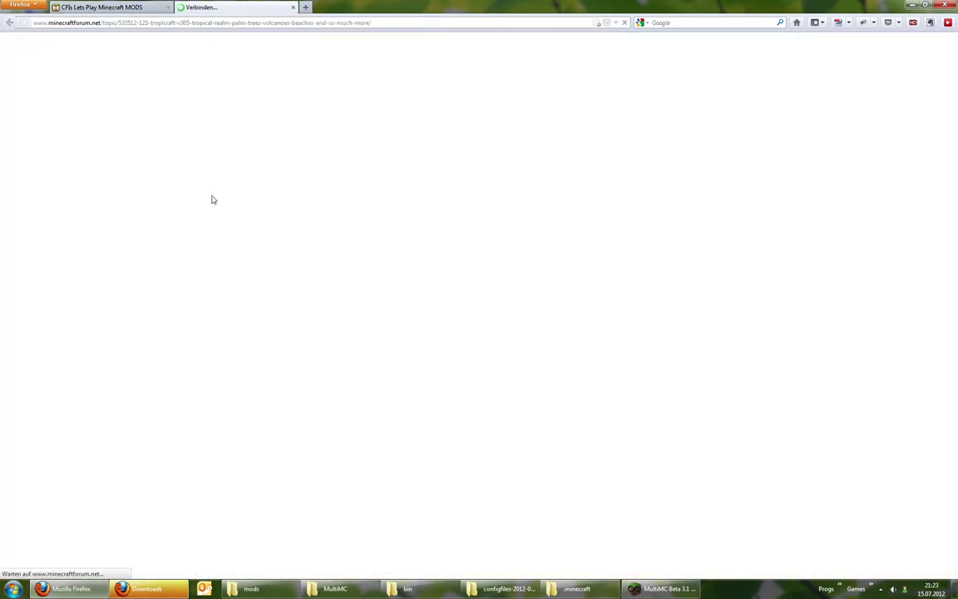
pyautogui.scroll(-5, 223, 306)
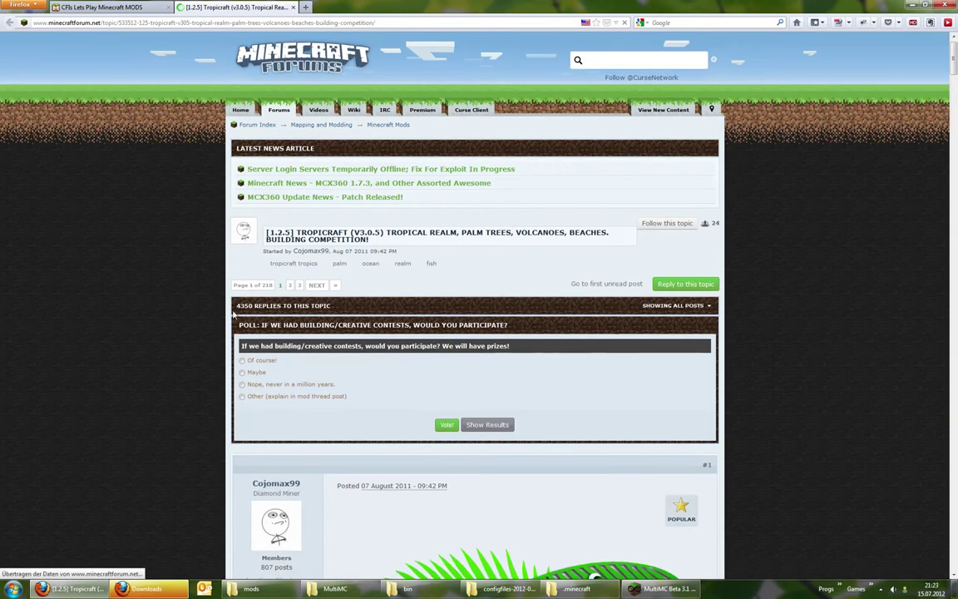
pyautogui.scroll(-6, 233, 315)
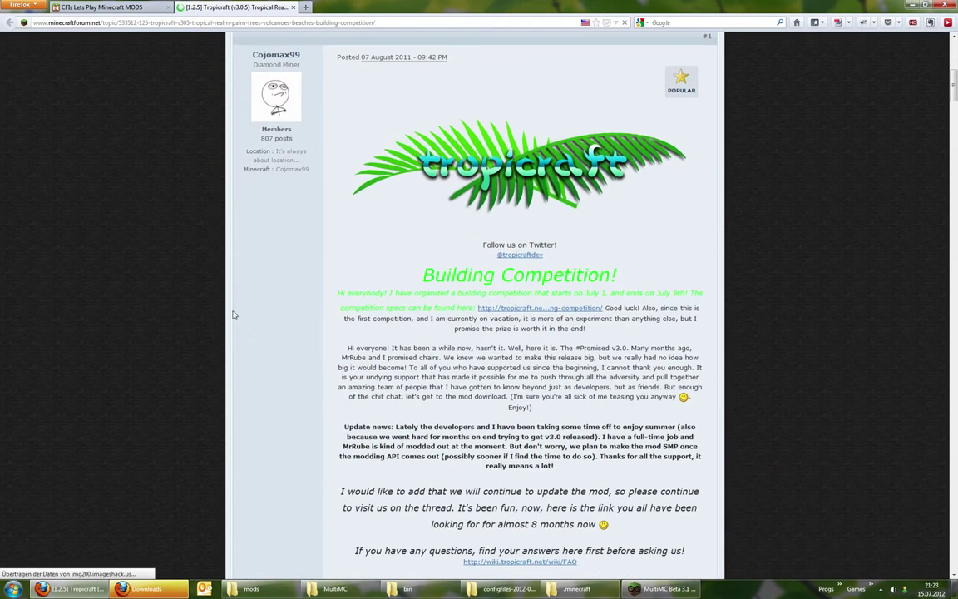
pyautogui.scroll(-3, 474, 305)
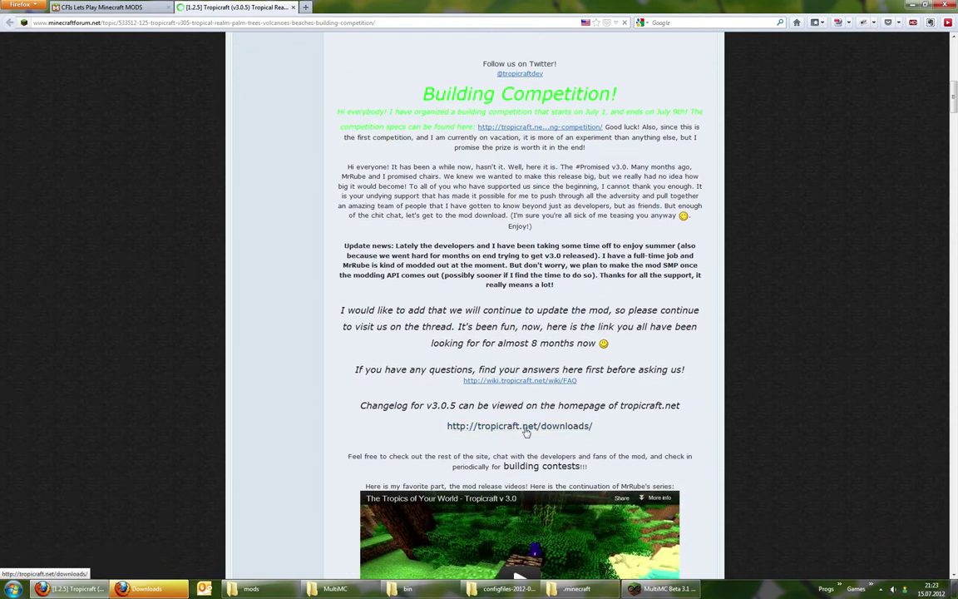
pyautogui.click(526, 428)
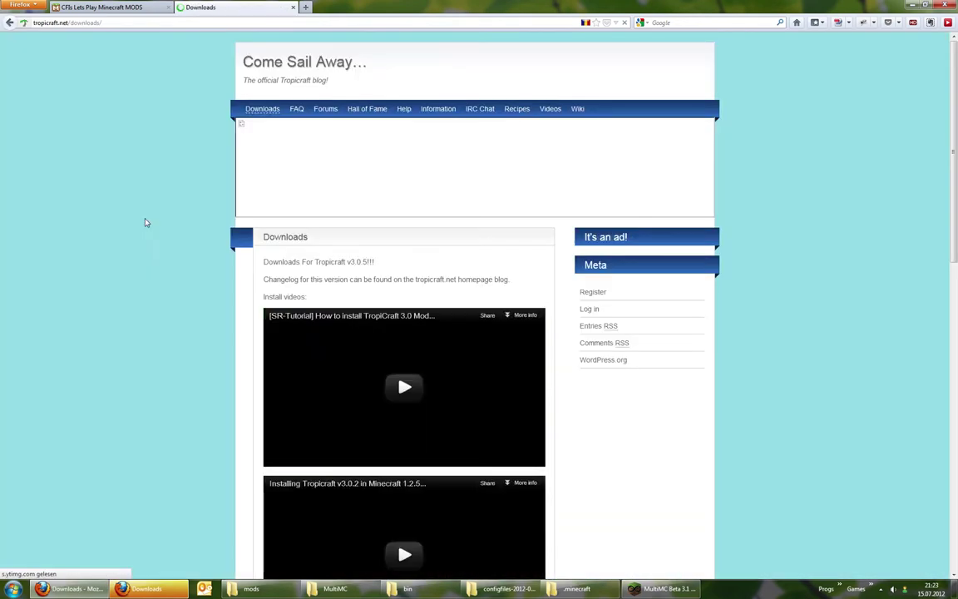
# Open the default Tropicraft v3.0.5 download for the /mods/ folder, and close it along with the Tropicraft downloads page.
pyautogui.scroll(-15, 603, 422)
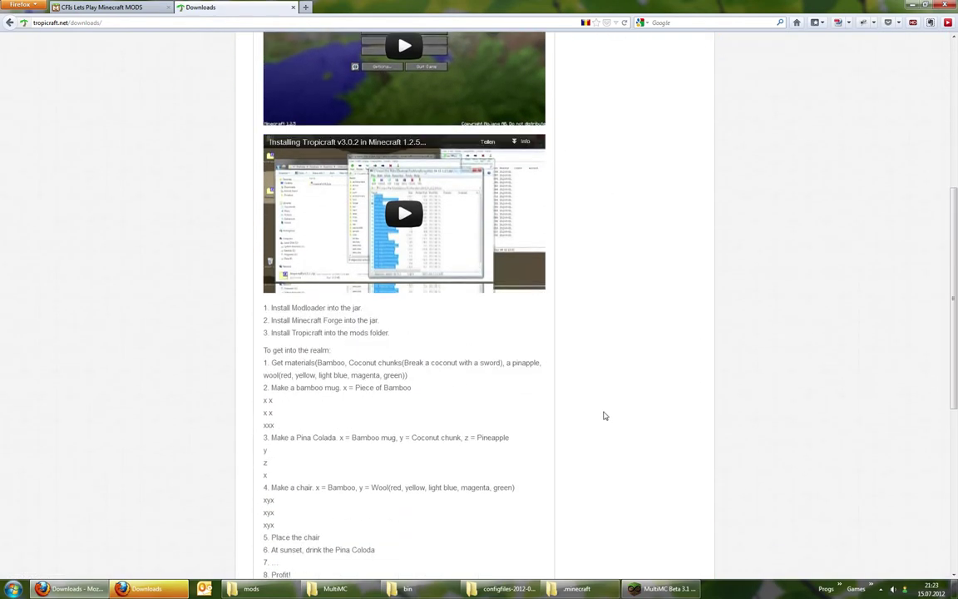
pyautogui.scroll(-1, 339, 294)
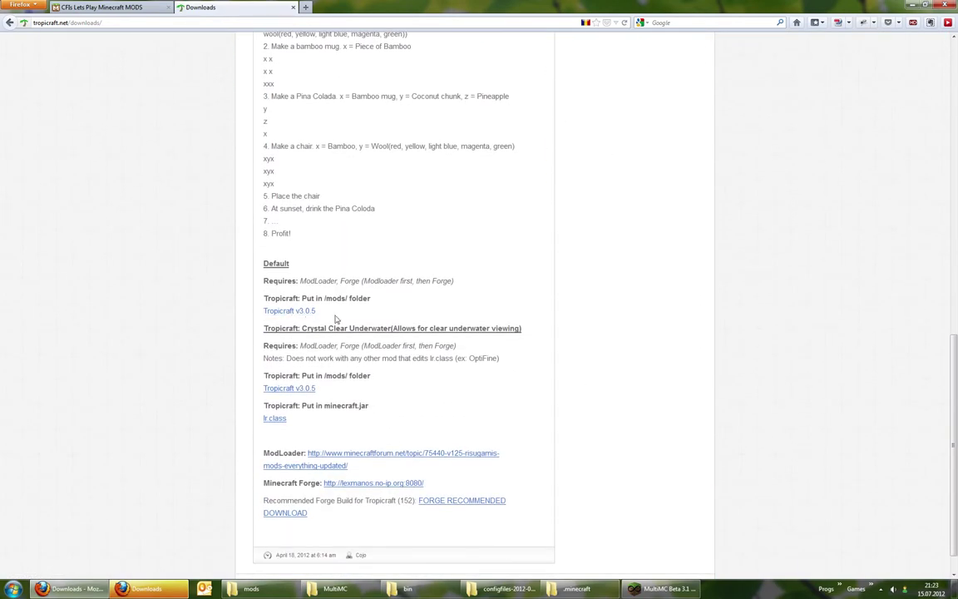
pyautogui.click(288, 310)
pyautogui.click(419, 7)
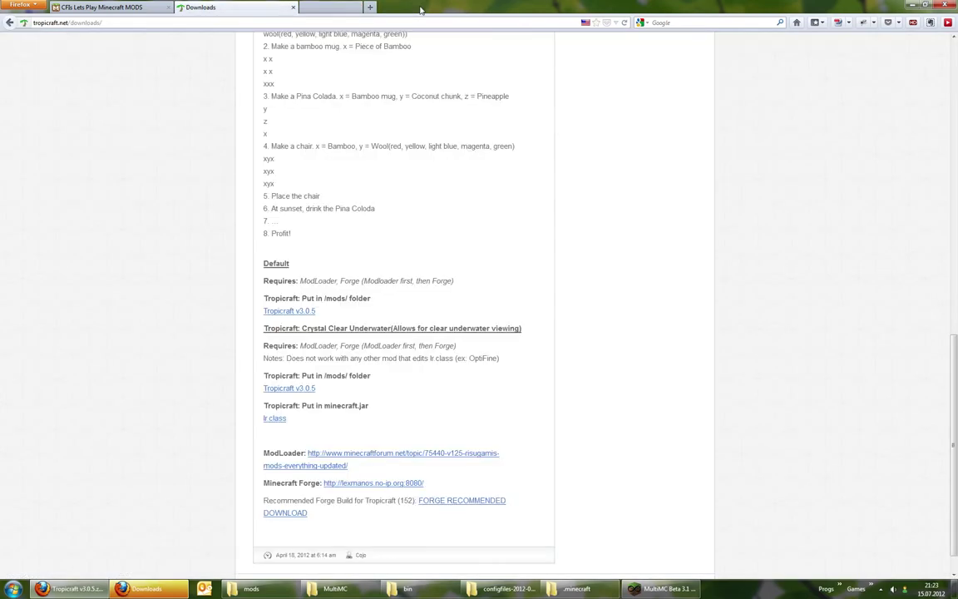
pyautogui.click(292, 8)
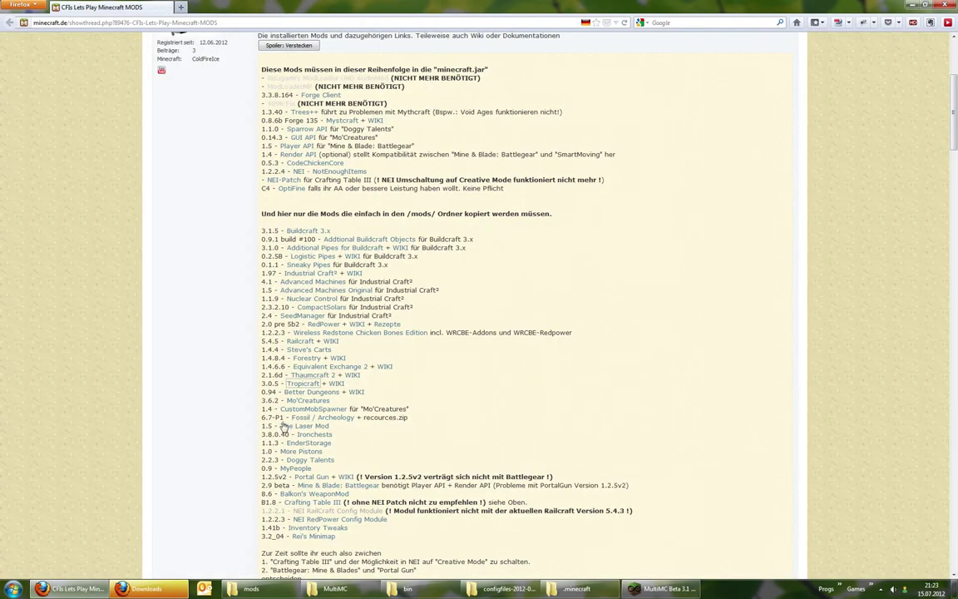
# Open the Better Dungeons thread from the mod list, highlight its version 0.94 download link and close the thread.
pyautogui.click(295, 392)
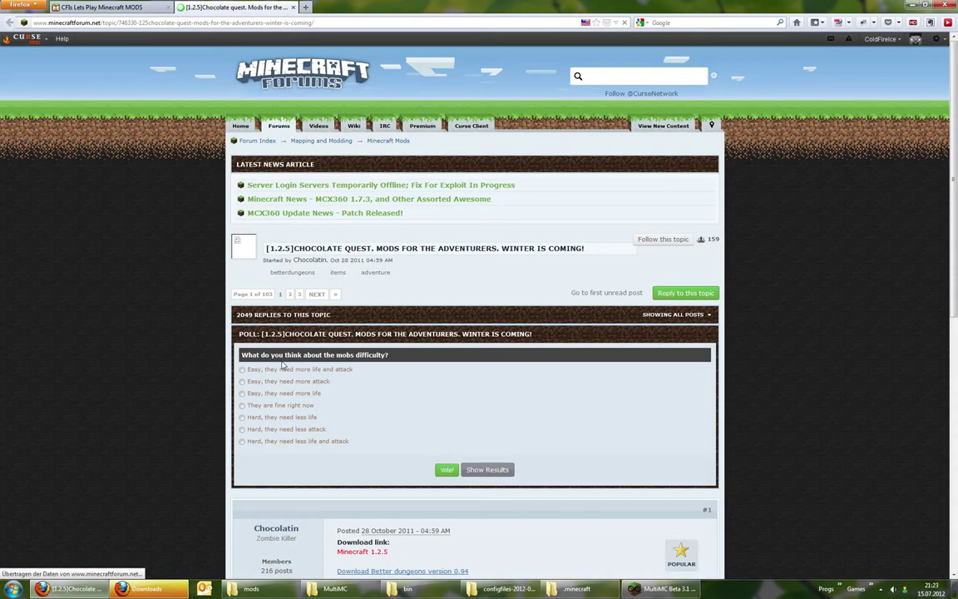
pyautogui.scroll(-5, 308, 399)
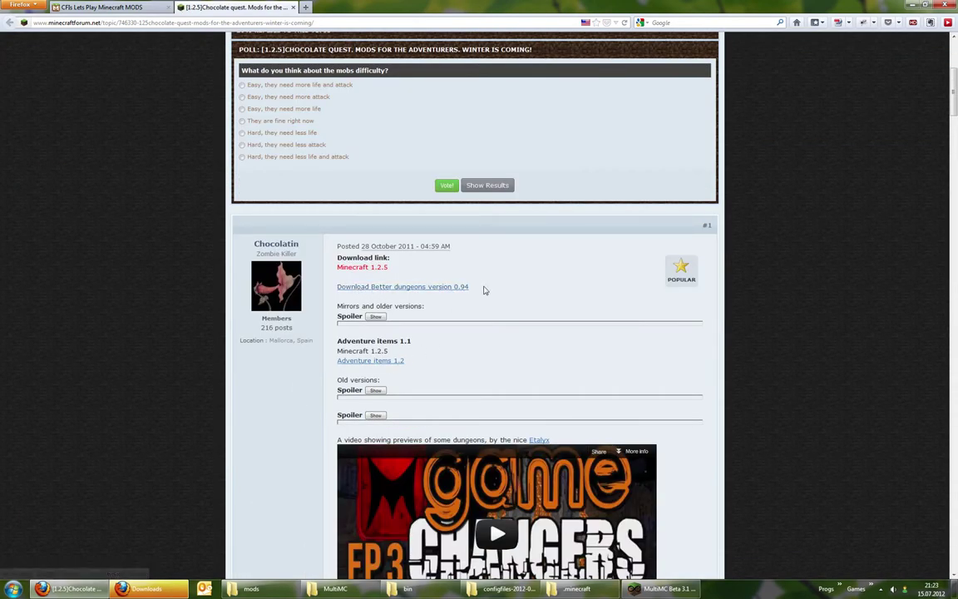
pyautogui.moveTo(486, 289); pyautogui.dragTo(335, 288)
pyautogui.click(293, 8)
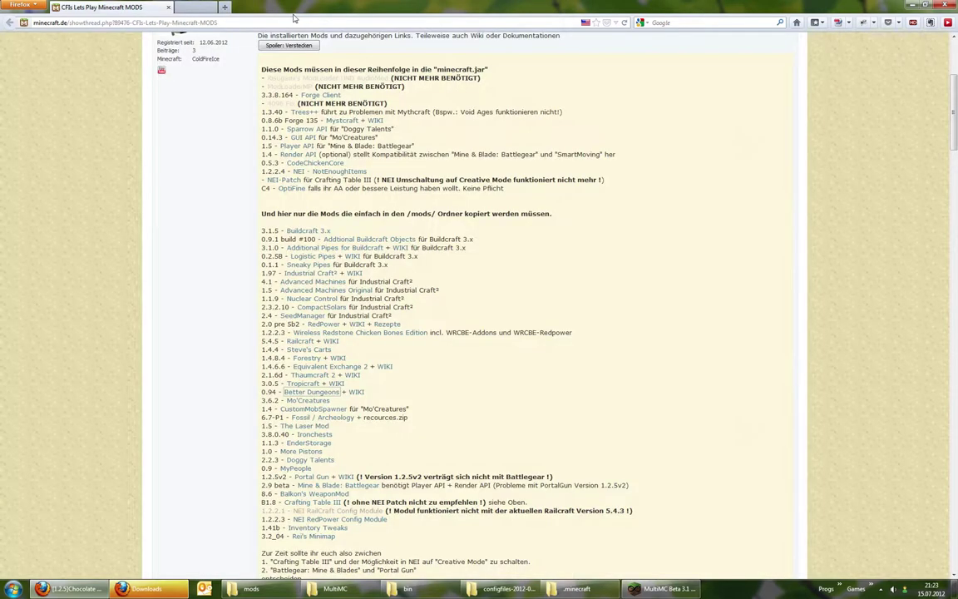
# Open the Mo'Creatures thread from the mod list, point out the Mo'Creatures Mod v3.6.2.zip link and return to the list.
pyautogui.click(314, 402)
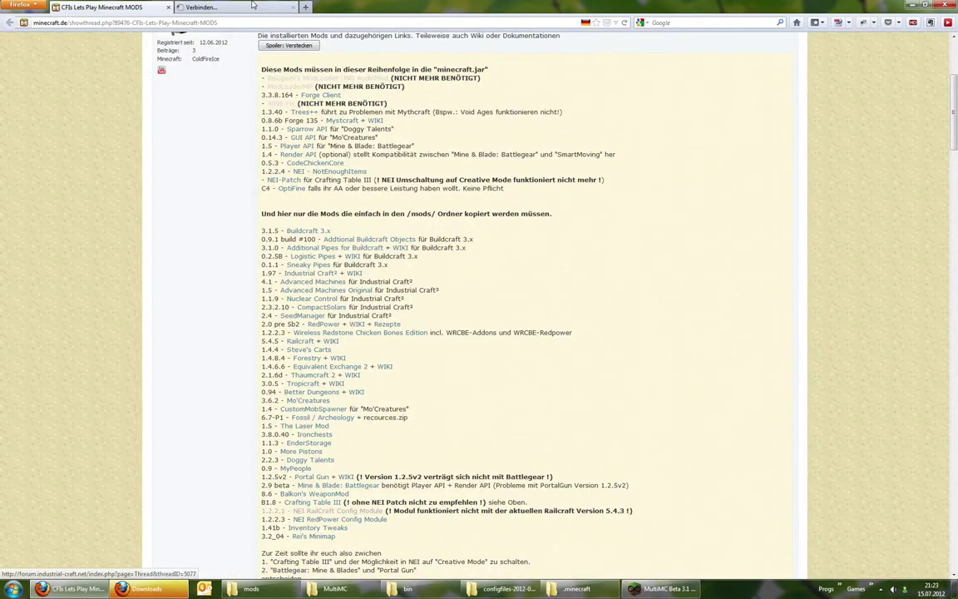
pyautogui.scroll(-1, 431, 441)
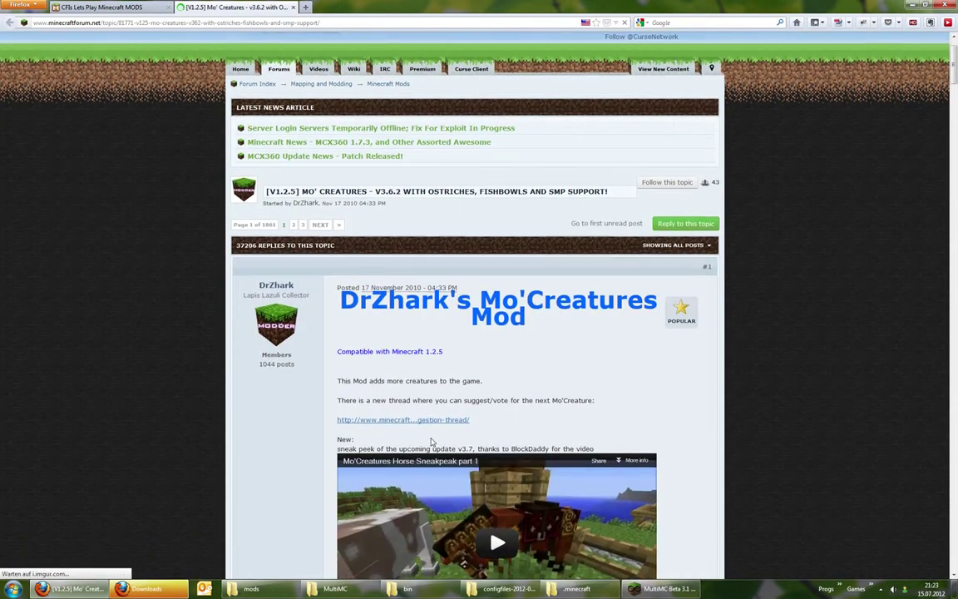
pyautogui.scroll(-10, 401, 413)
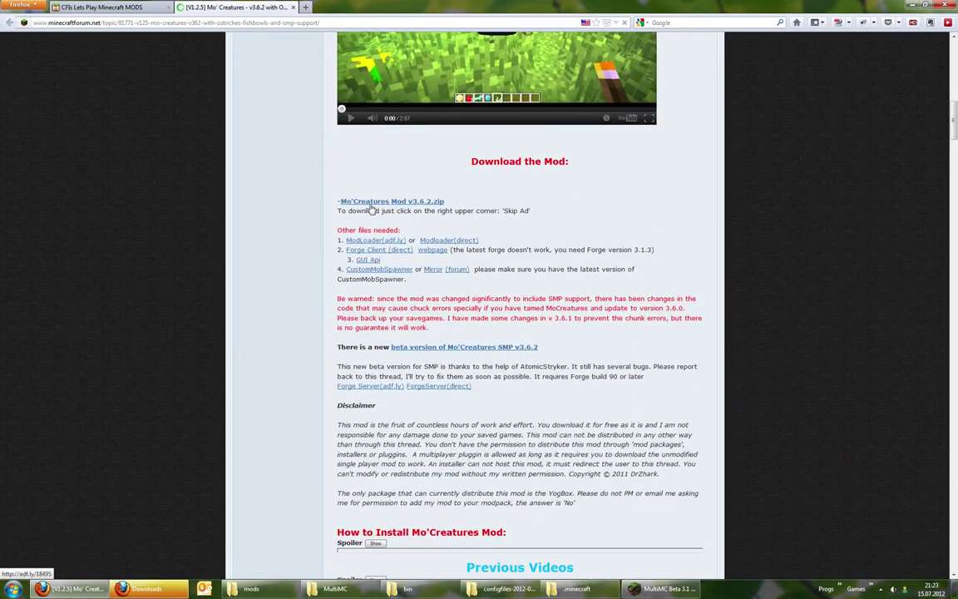
pyautogui.moveTo(402, 210); pyautogui.dragTo(301, 177)
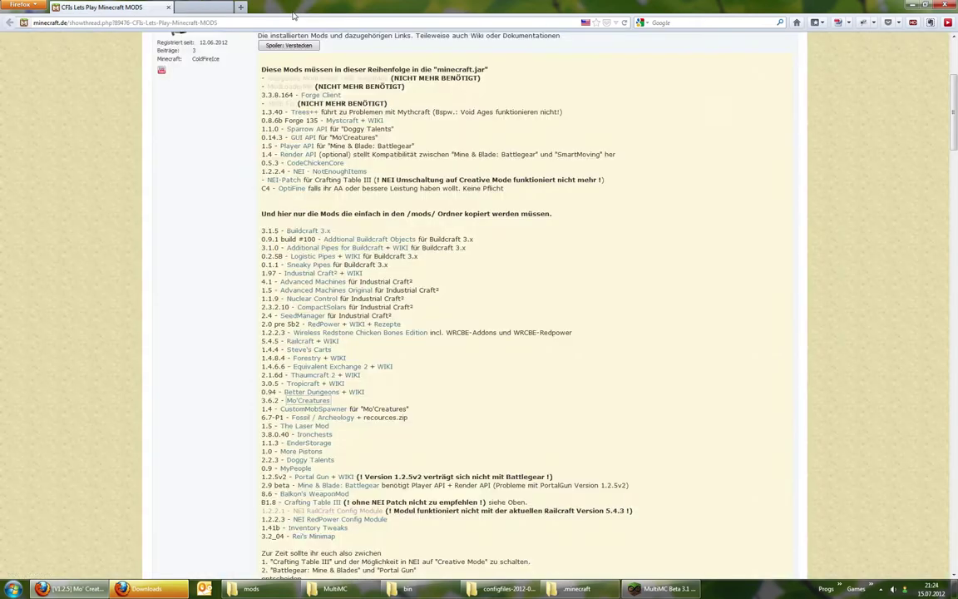
pyautogui.click(108, 8)
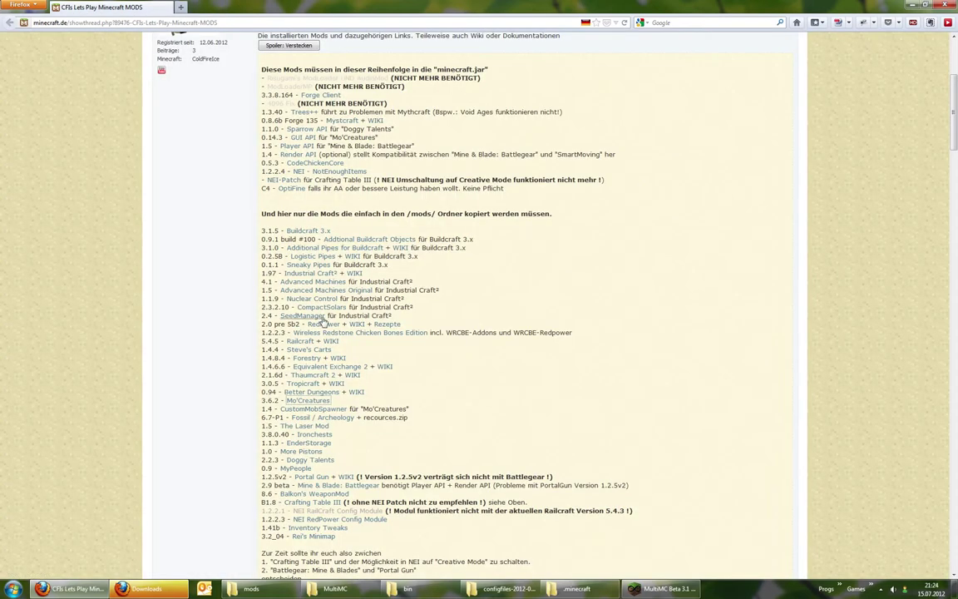
# Open the CustomMobSpawner thread from the mod list, highlight its CustomMobSpawner v1.4 download line and close the thread.
pyautogui.click(320, 408)
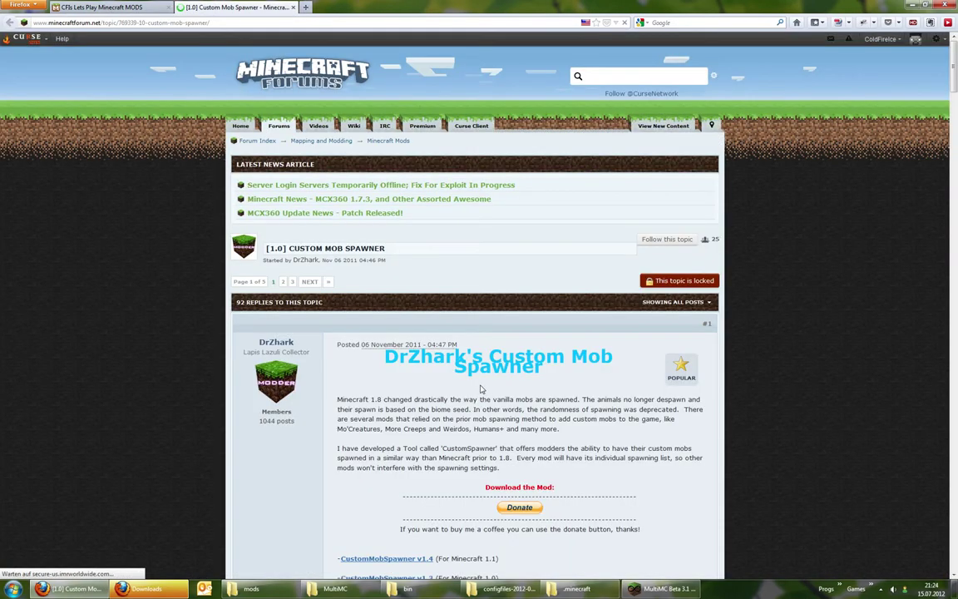
pyautogui.scroll(-5, 387, 426)
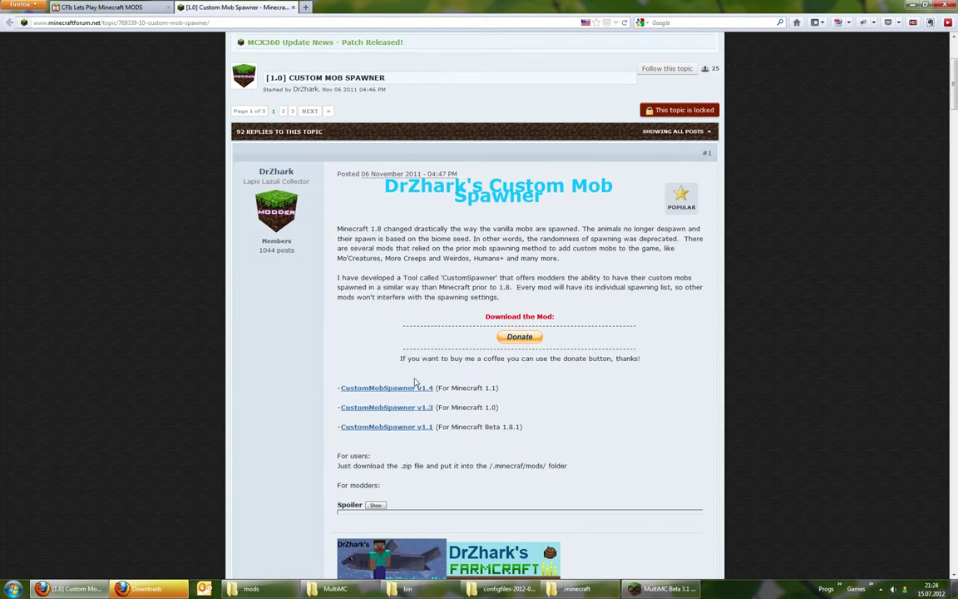
pyautogui.moveTo(498, 388); pyautogui.dragTo(358, 379)
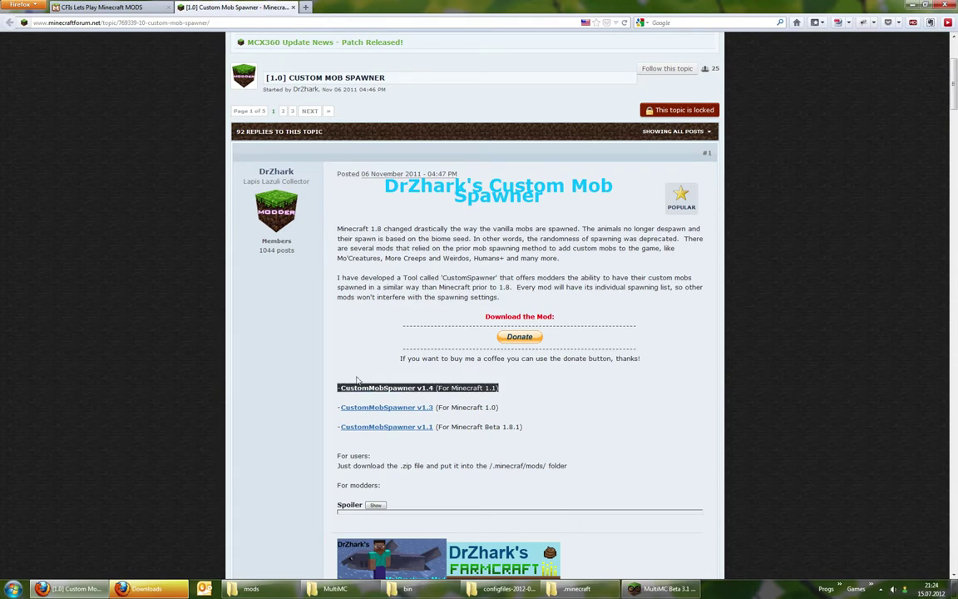
pyautogui.click(294, 7)
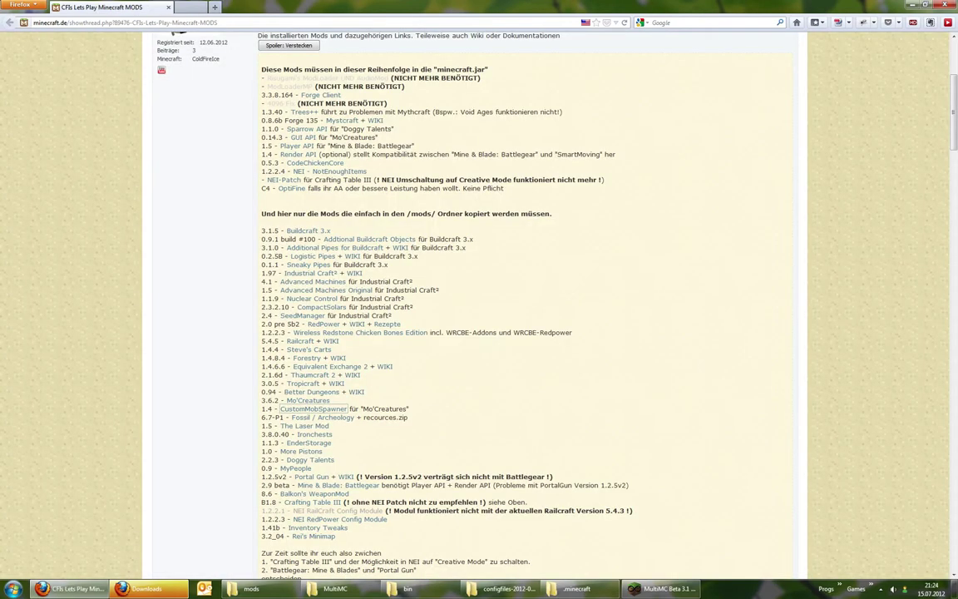
# Open the Fossil / Archeology thread from the mod list, jump to its Download section and highlight the Resource File download link.
pyautogui.middleClick(314, 433)
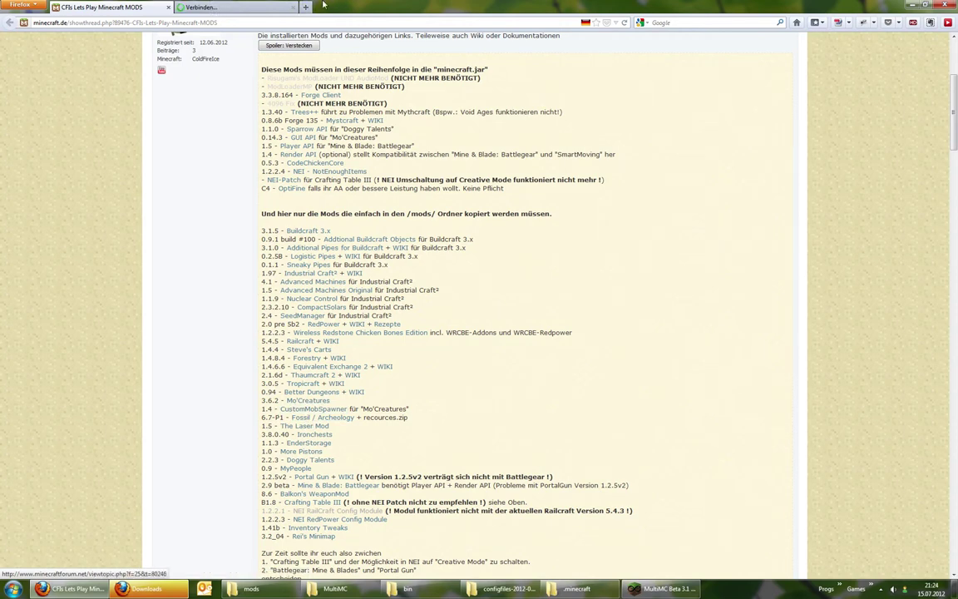
pyautogui.click(241, 6)
pyautogui.scroll(-4, 225, 419)
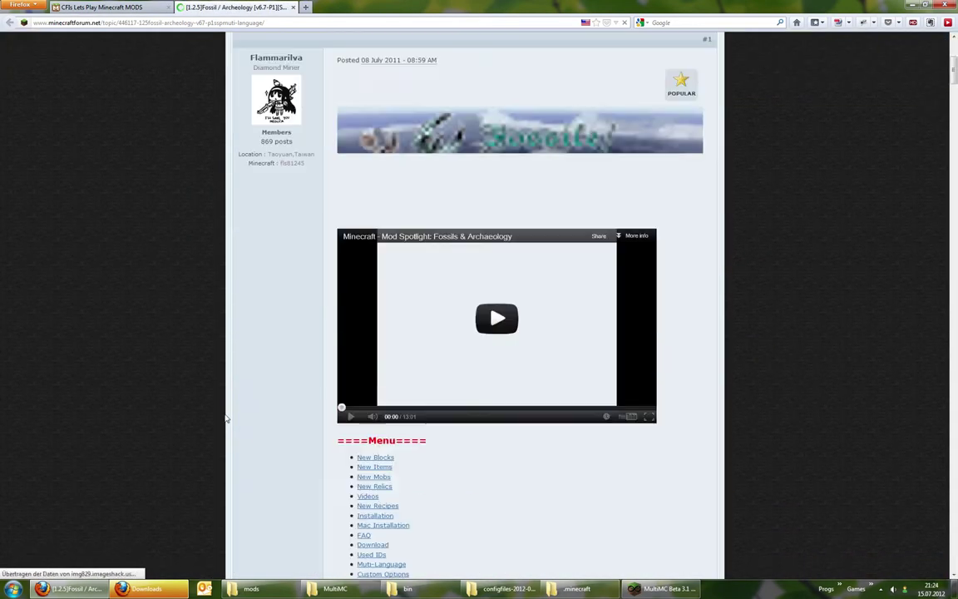
pyautogui.scroll(-5, 225, 418)
pyautogui.click(328, 258)
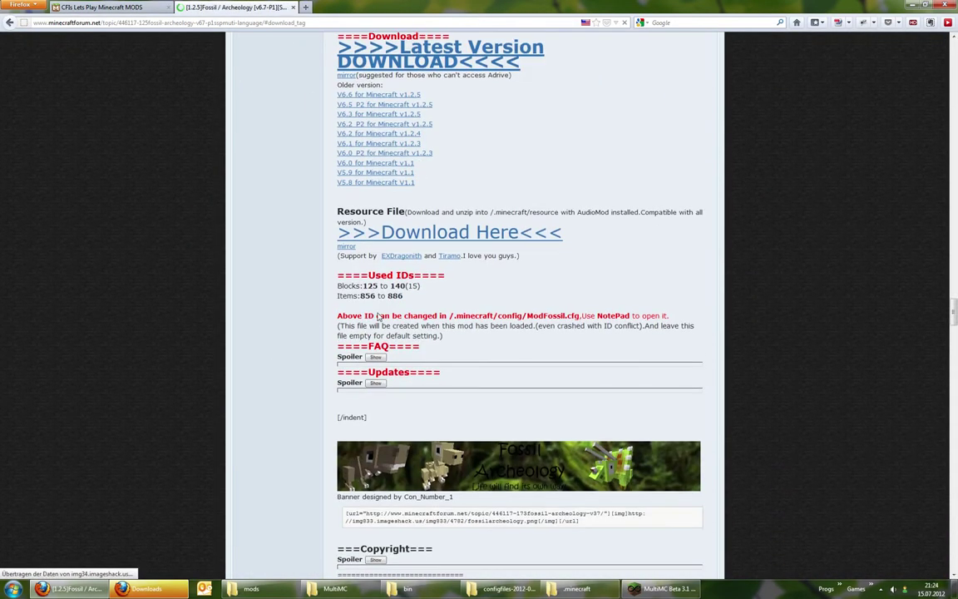
pyautogui.moveTo(632, 246); pyautogui.dragTo(290, 231)
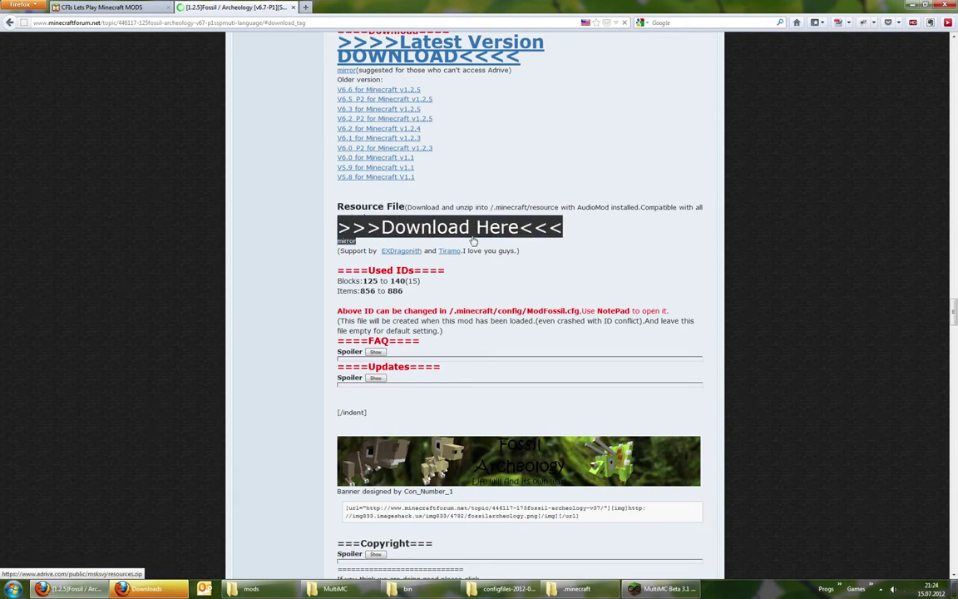
pyautogui.click(612, 251)
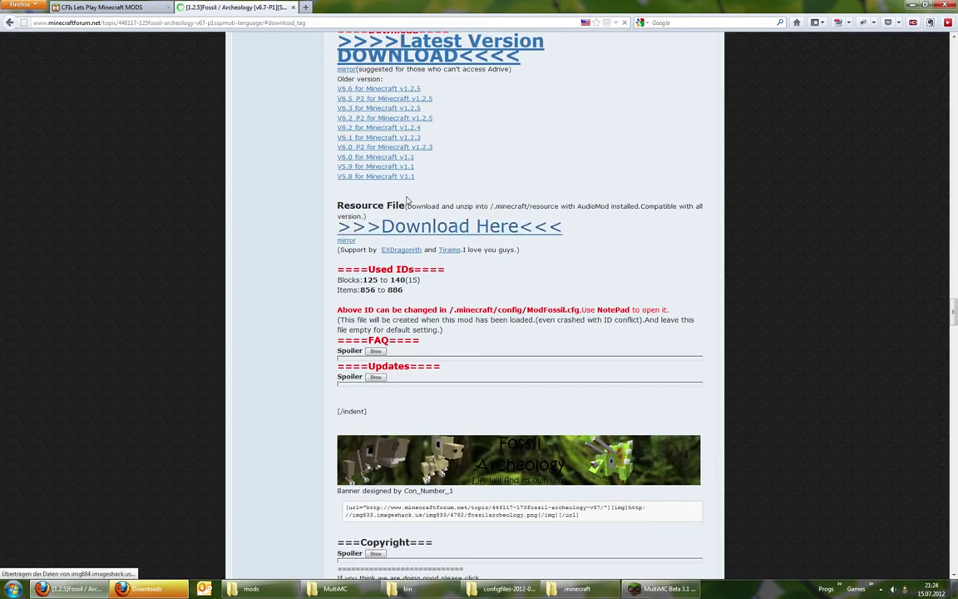
# Highlight the Latest Version download and the Resource File unzip instructions in the Fossil / Archeology thread, and return to the mod list.
pyautogui.scroll(2, 432, 217)
pyautogui.scroll(3, 473, 249)
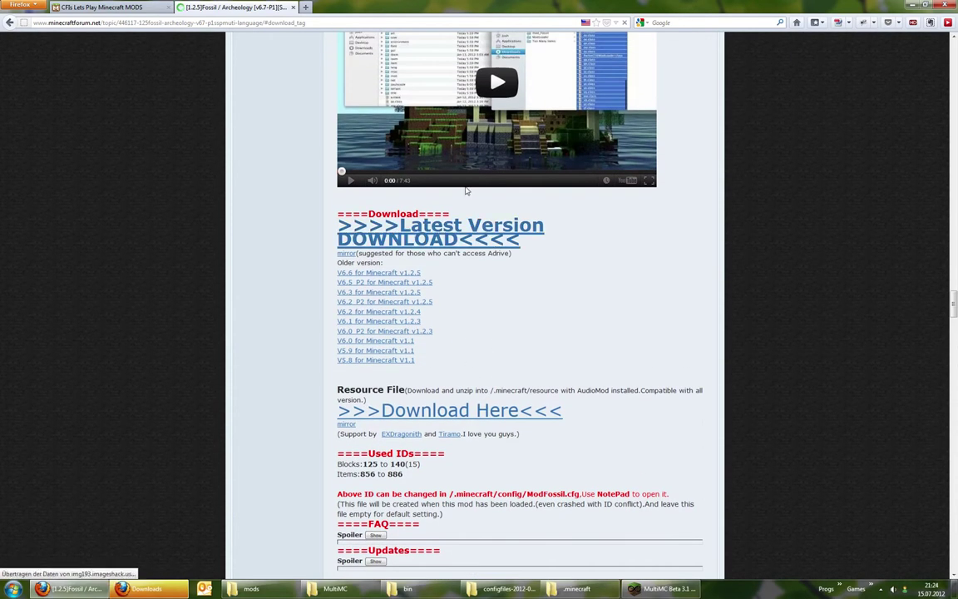
pyautogui.moveTo(541, 246); pyautogui.dragTo(282, 222)
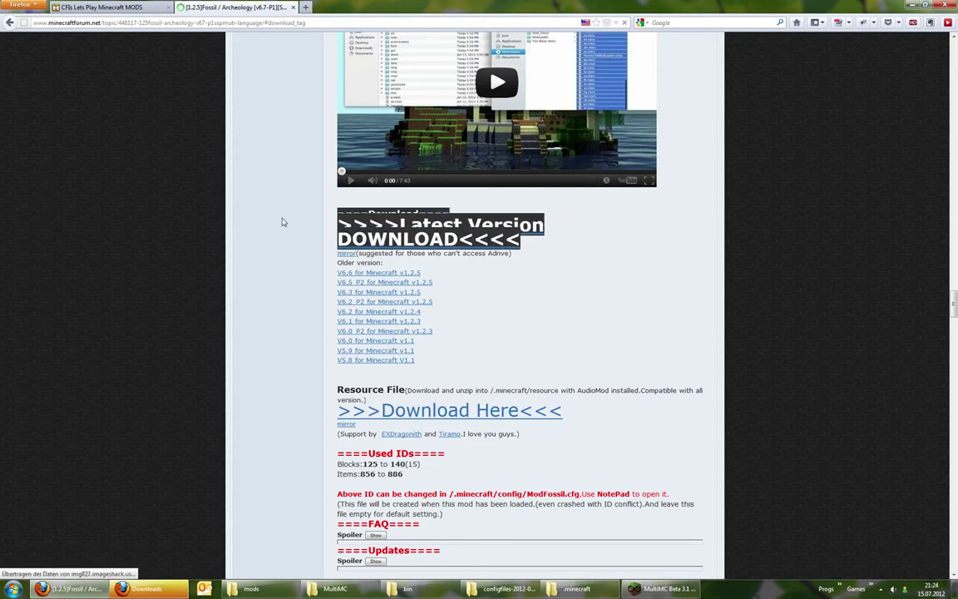
pyautogui.click(307, 245)
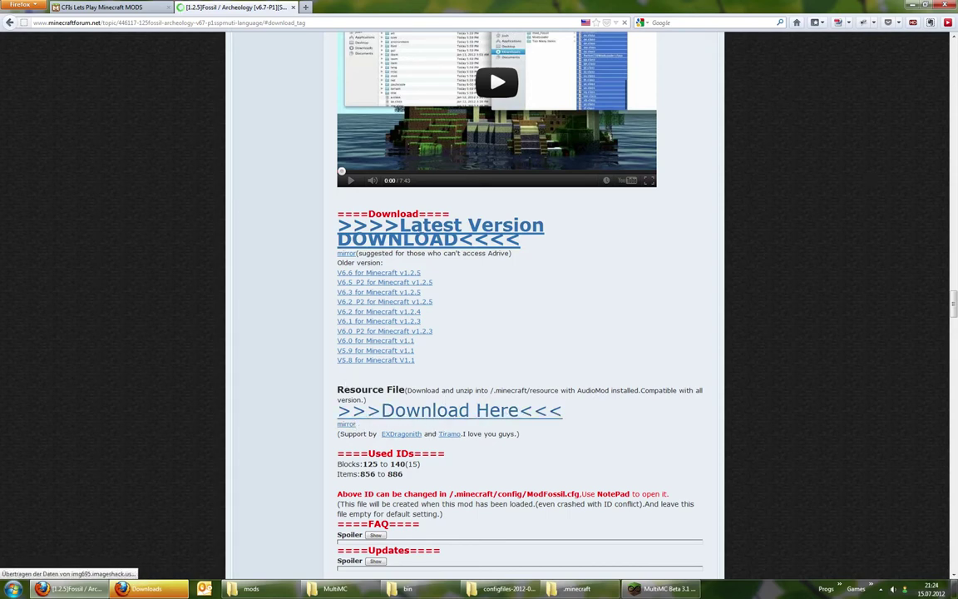
pyautogui.moveTo(341, 389); pyautogui.dragTo(407, 390)
pyautogui.moveTo(517, 390); pyautogui.dragTo(680, 389)
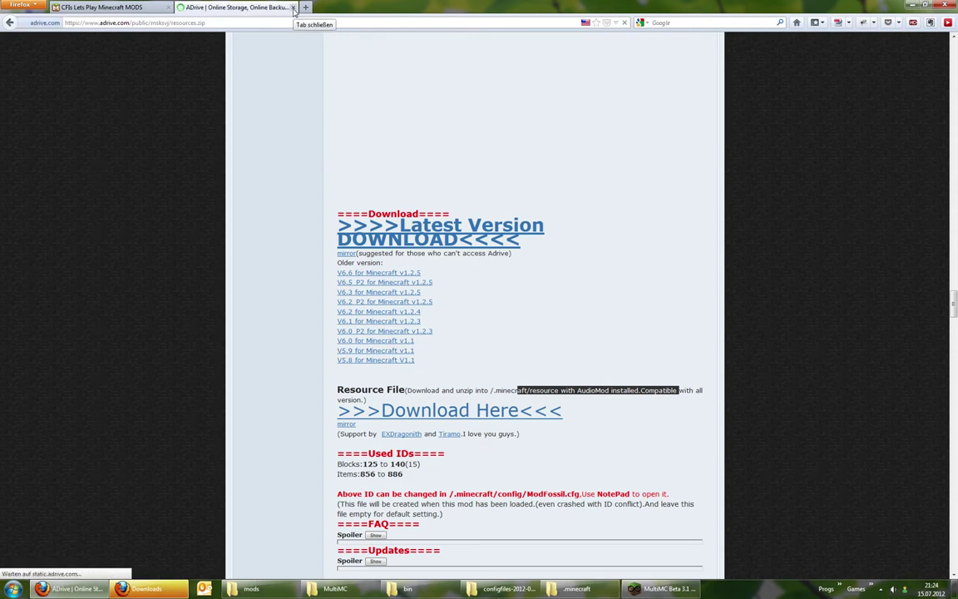
pyautogui.click(292, 8)
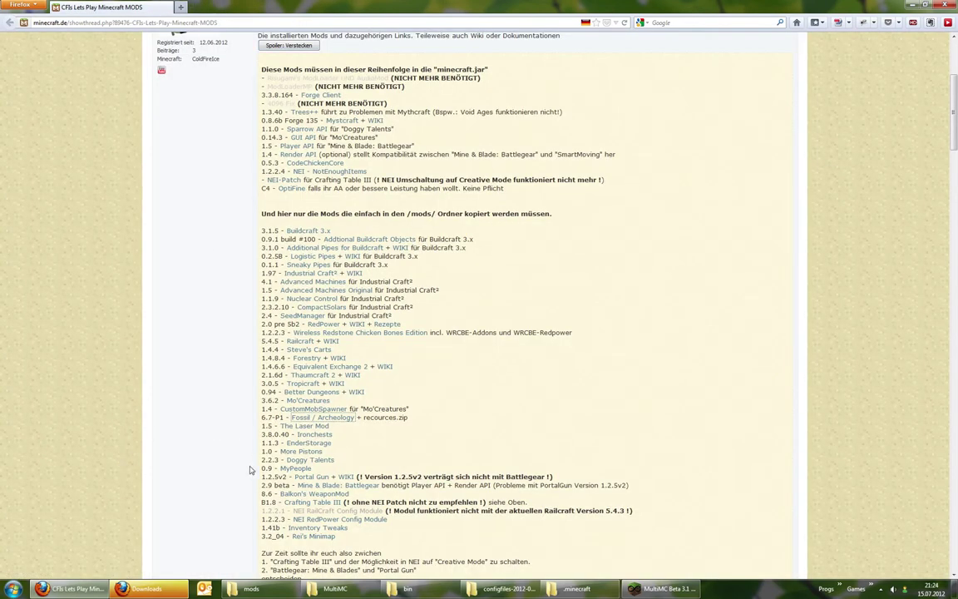
# Open The Laser Mod, Ironchests and EnderStorage threads from the mod list in separate tabs and switch to The Laser Mod.
pyautogui.middleClick(304, 425)
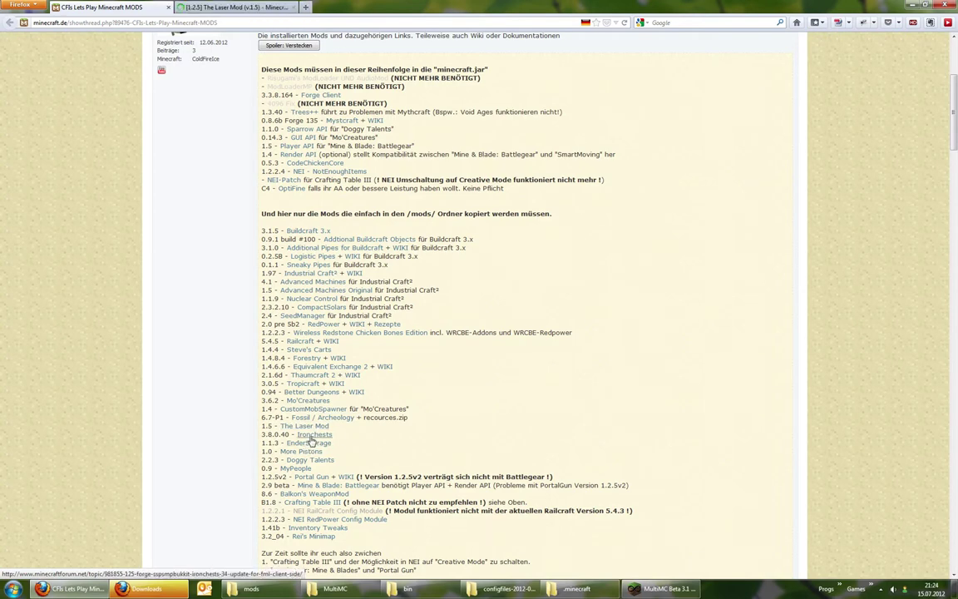
pyautogui.middleClick(310, 439)
pyautogui.middleClick(307, 450)
pyautogui.hotkey('ctrl', 'Tab')
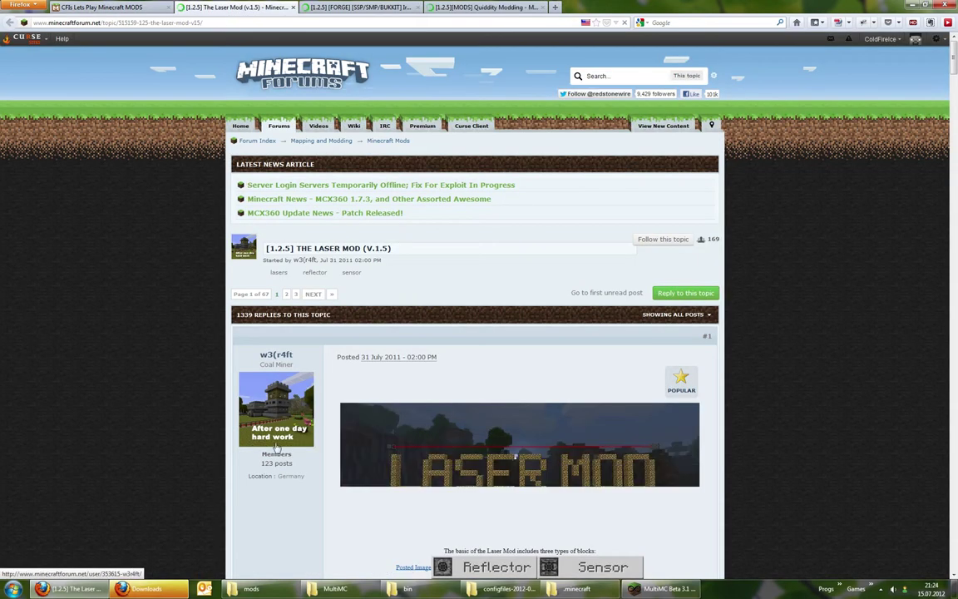
# Find the Download section in The Laser Mod thread, highlight the v.1.5 for 1.2.5 link and close the thread.
pyautogui.scroll(-15, 330, 383)
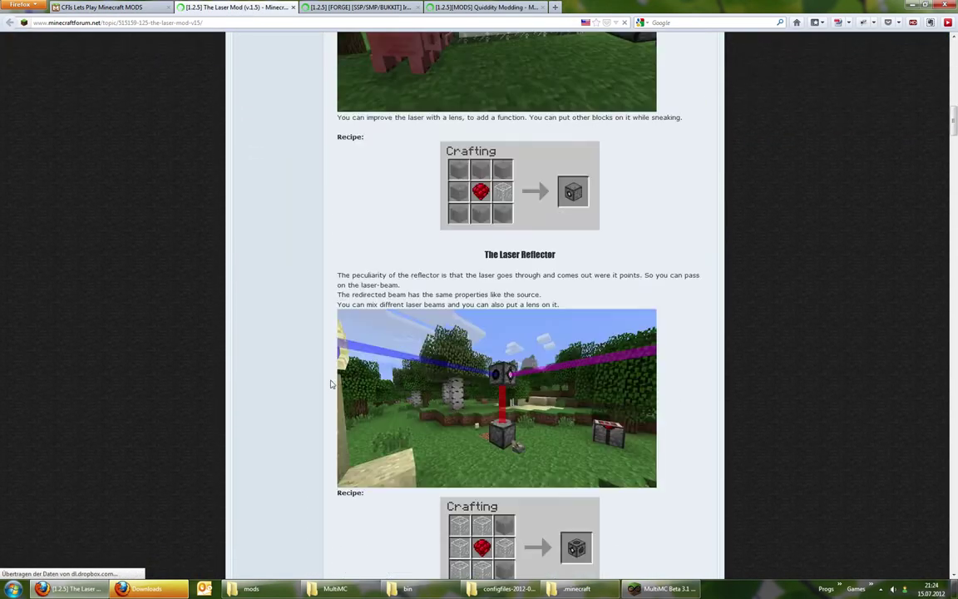
pyautogui.scroll(-12, 331, 383)
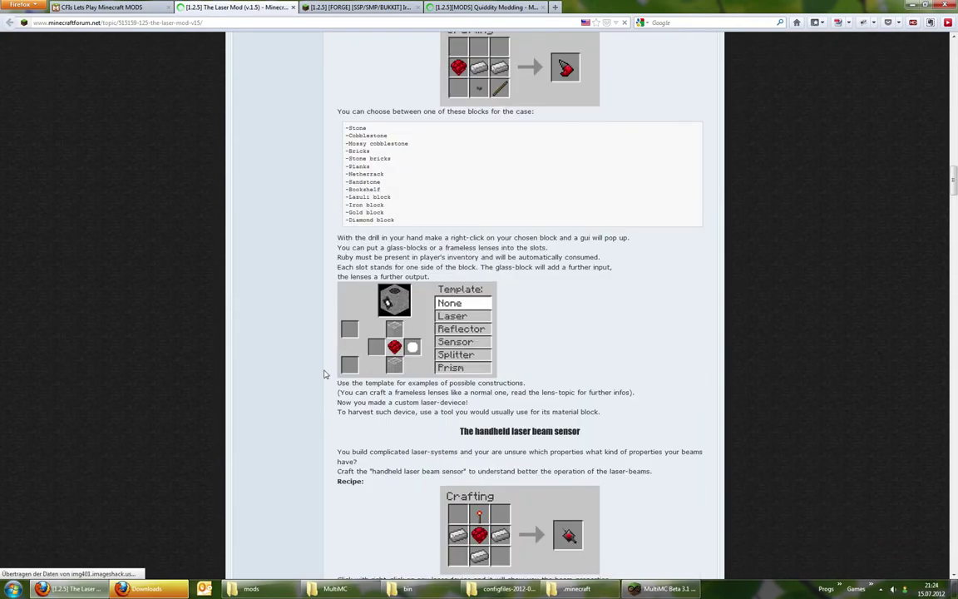
pyautogui.scroll(-15, 325, 375)
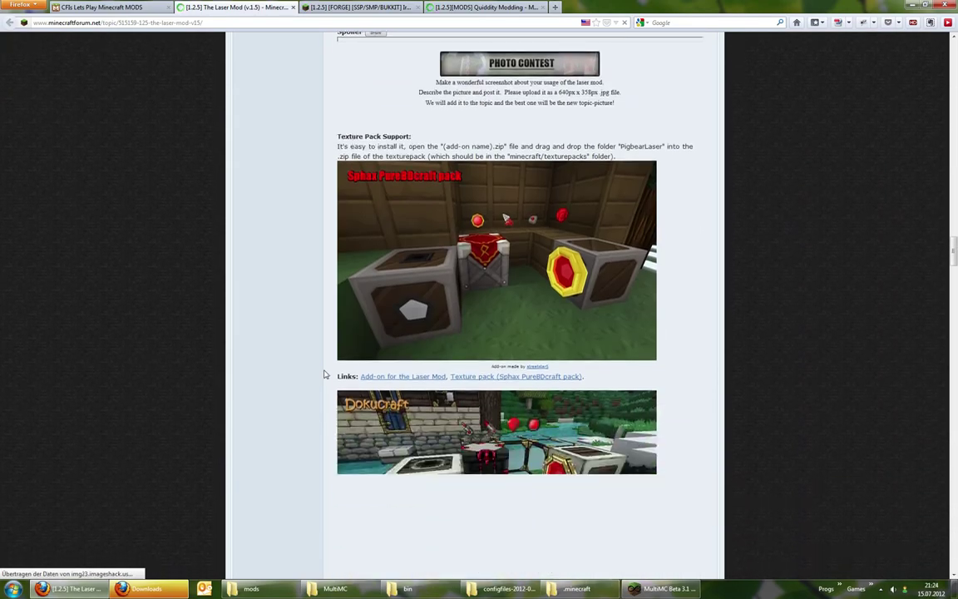
pyautogui.scroll(4, 325, 374)
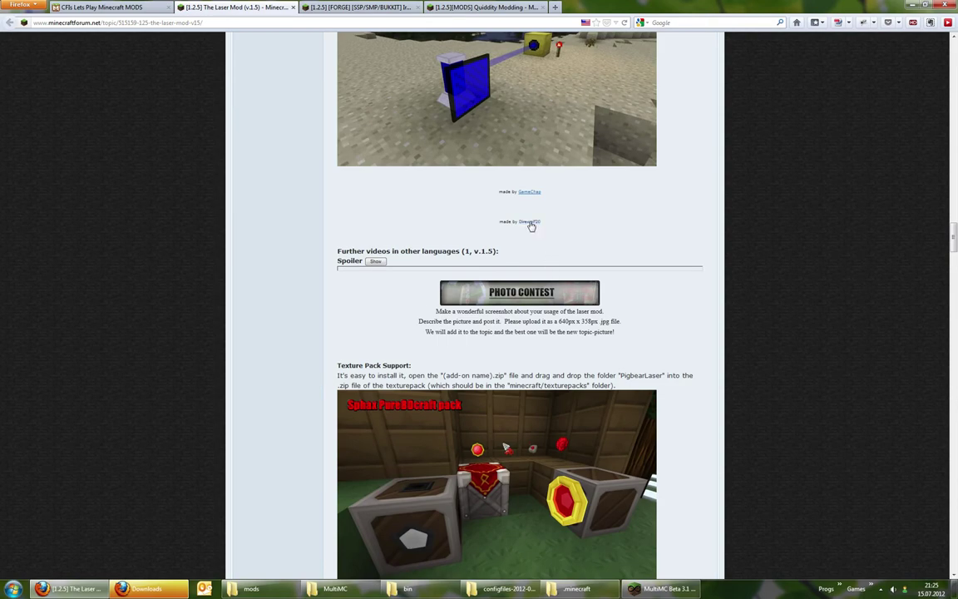
pyautogui.scroll(-15, 294, 388)
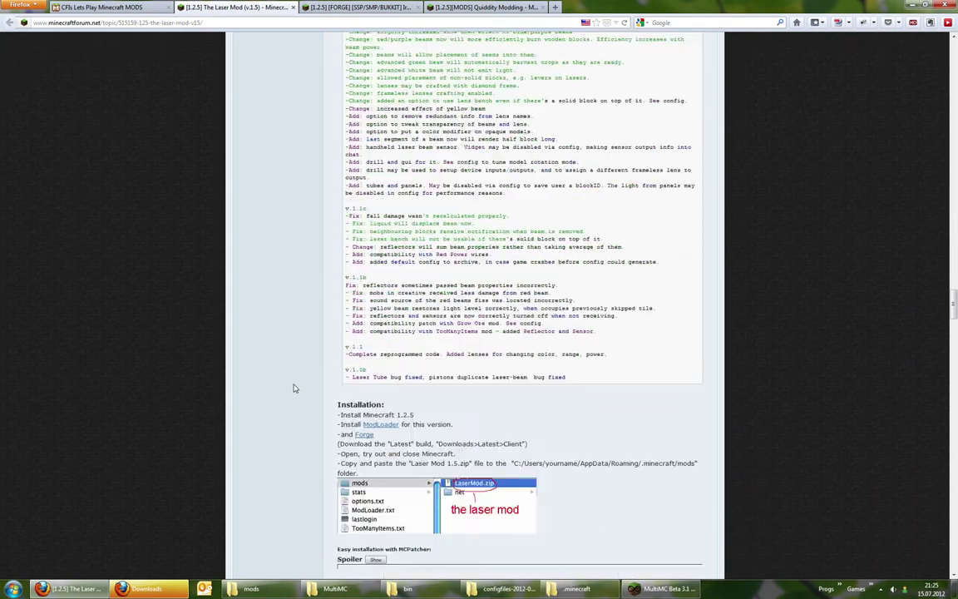
pyautogui.scroll(-9, 293, 387)
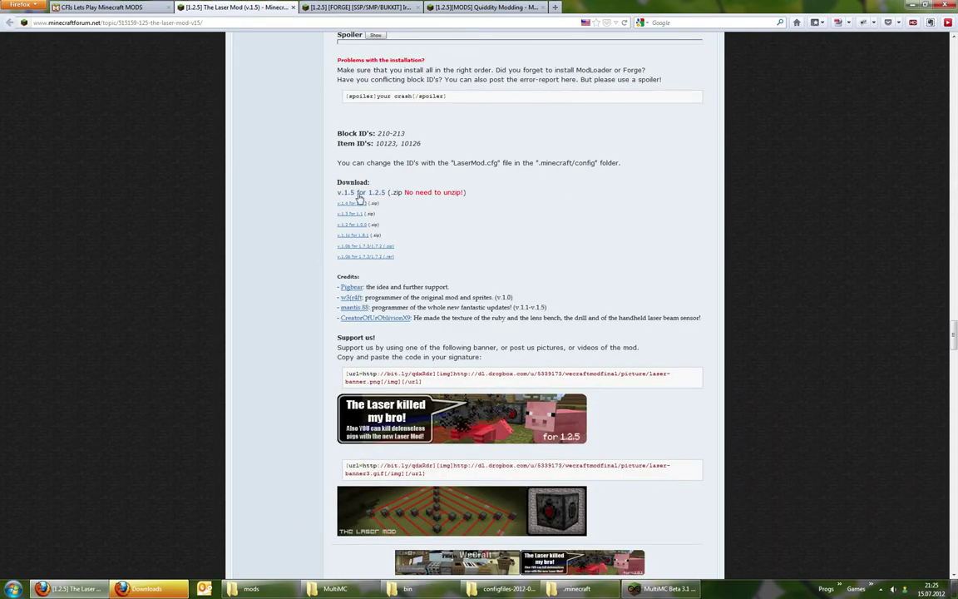
pyautogui.moveTo(345, 183); pyautogui.dragTo(371, 192)
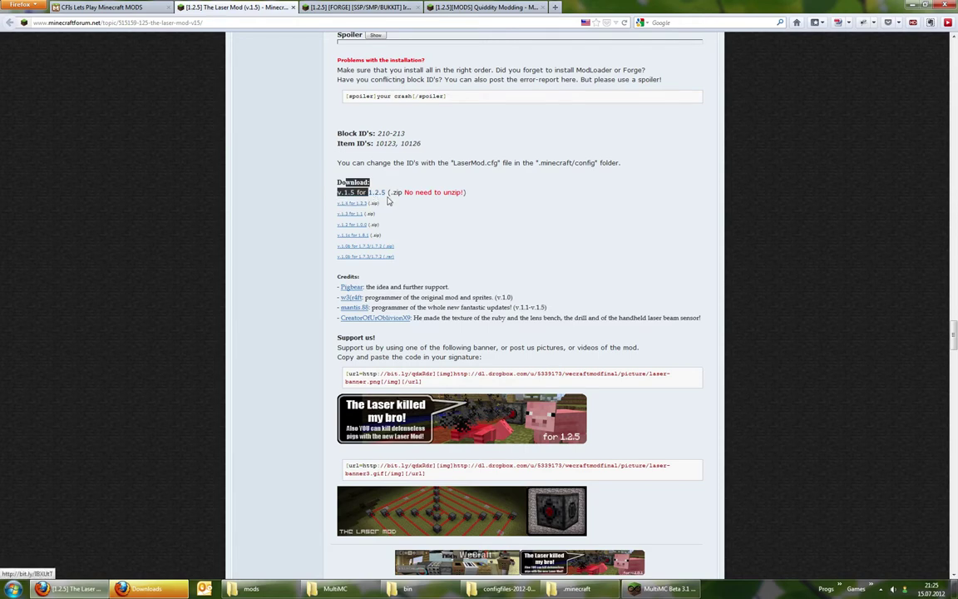
pyautogui.click(293, 7)
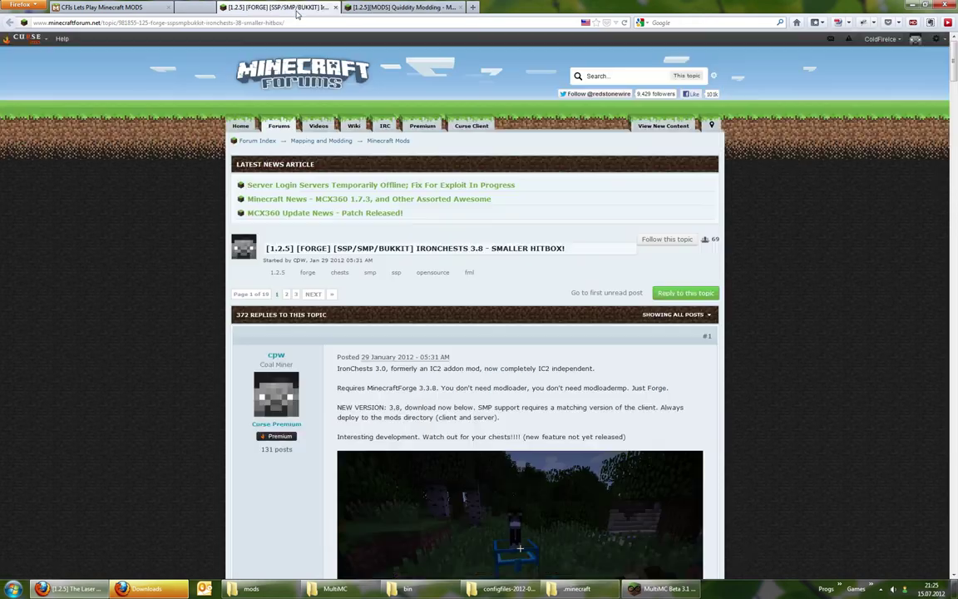
# Find the Minecraft 1.2.5 downloads in the Ironchests thread, highlight the Mediafire v3.8 client link and close the thread.
pyautogui.scroll(-2, 192, 249)
pyautogui.rightClick(192, 132)
pyautogui.click(155, 429)
pyautogui.scroll(-10, 155, 429)
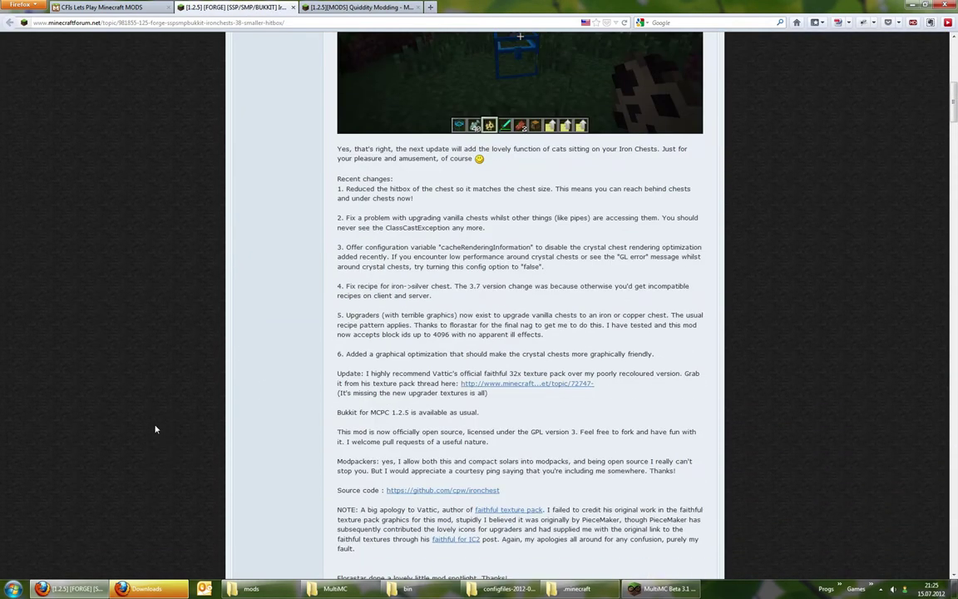
pyautogui.scroll(-12, 155, 429)
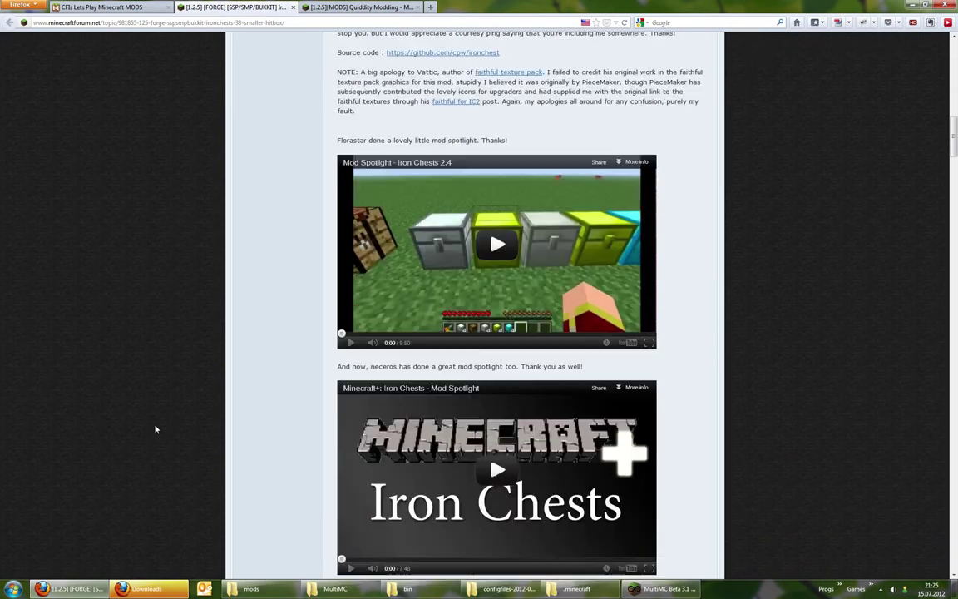
pyautogui.scroll(-1, 155, 429)
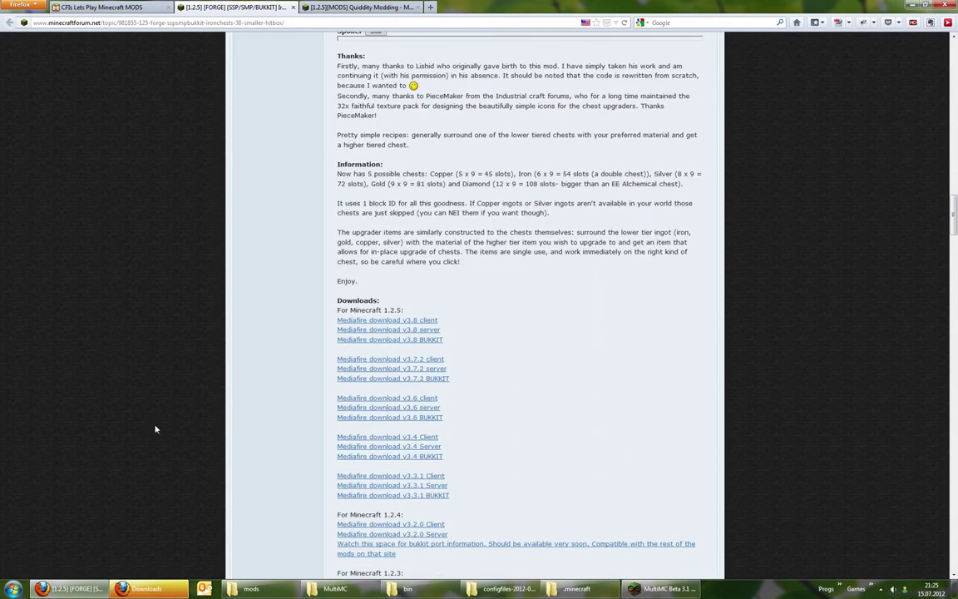
pyautogui.moveTo(449, 320); pyautogui.dragTo(416, 327)
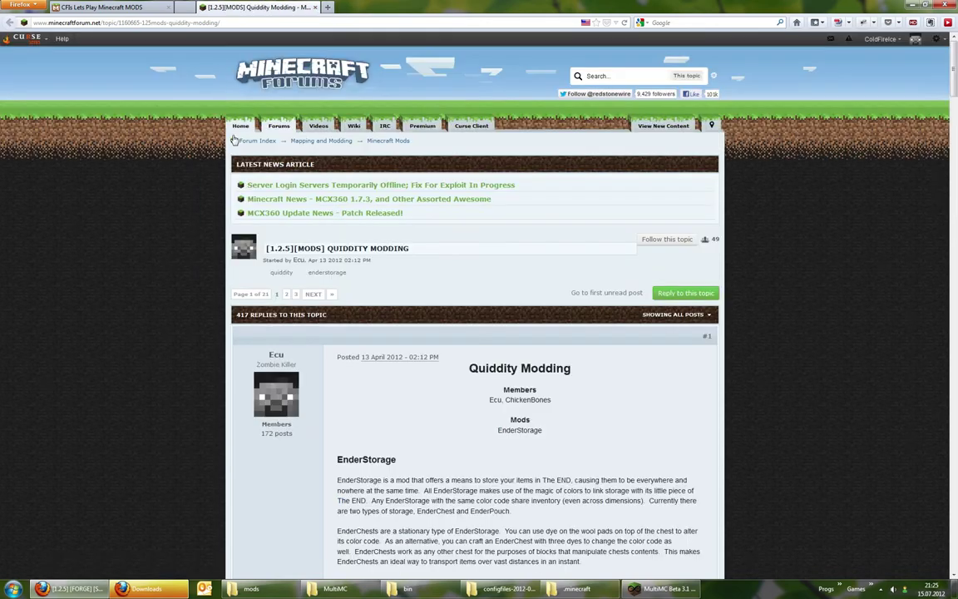
pyautogui.middleClick(264, 8)
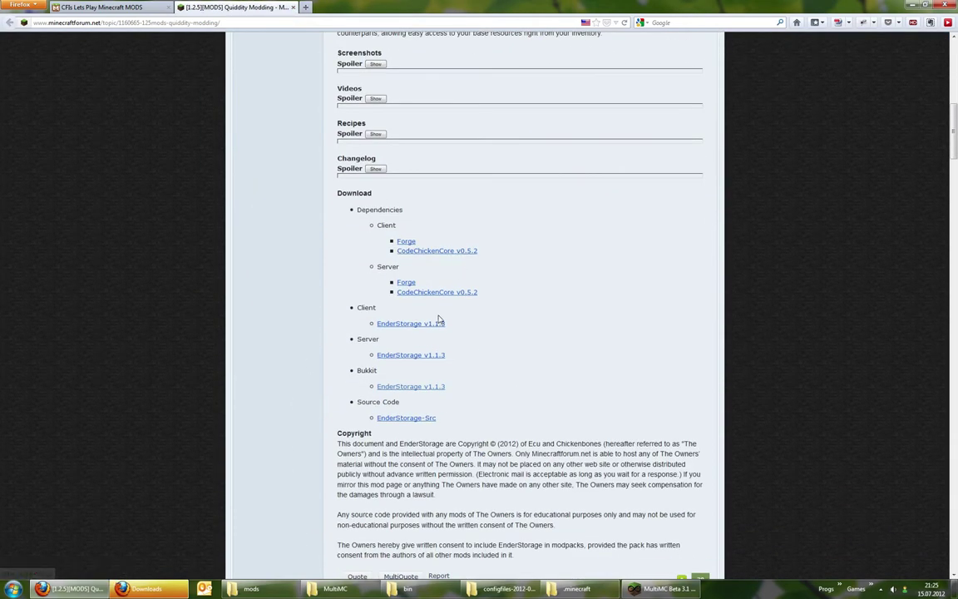
# Highlight the client download EnderStorage v1.1.3 in the Quiddity Modding thread and close the thread.
pyautogui.moveTo(440, 321); pyautogui.dragTo(399, 328)
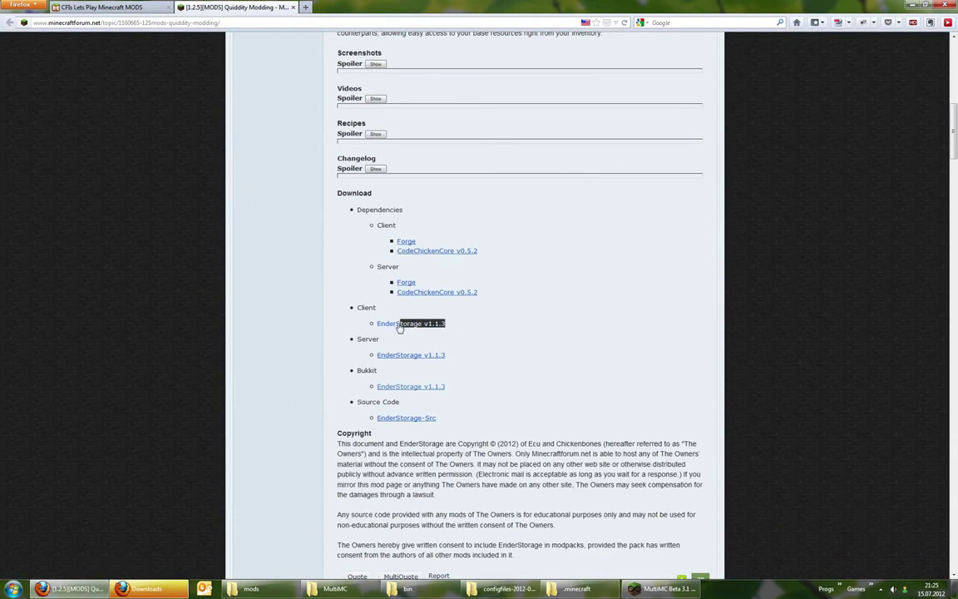
pyautogui.click(452, 330)
pyautogui.click(293, 7)
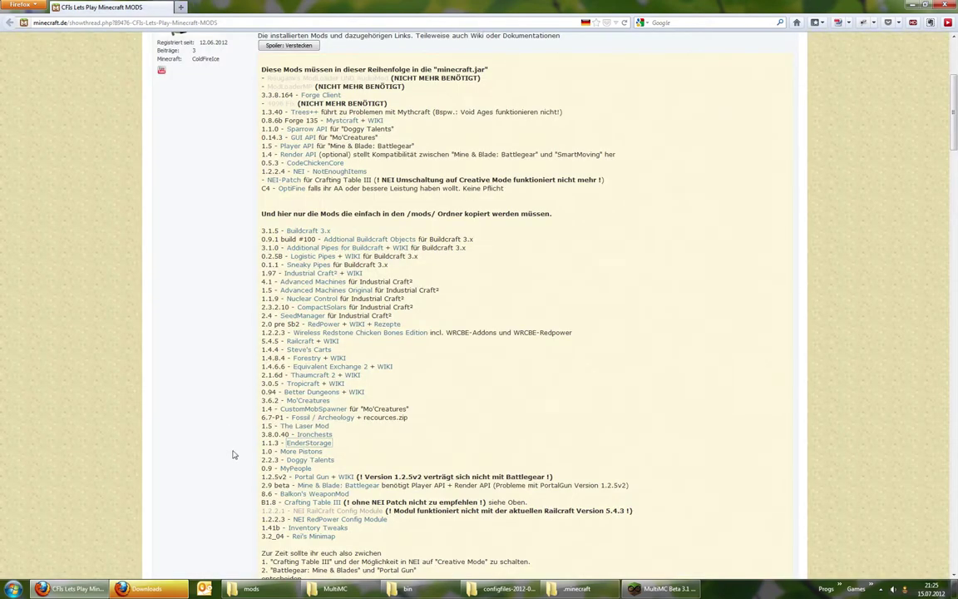
# Open the More Pistons, Doggy Talents and MyPeople threads from the mod list in separate tabs.
pyautogui.scroll(-3, 234, 454)
pyautogui.middleClick(292, 348)
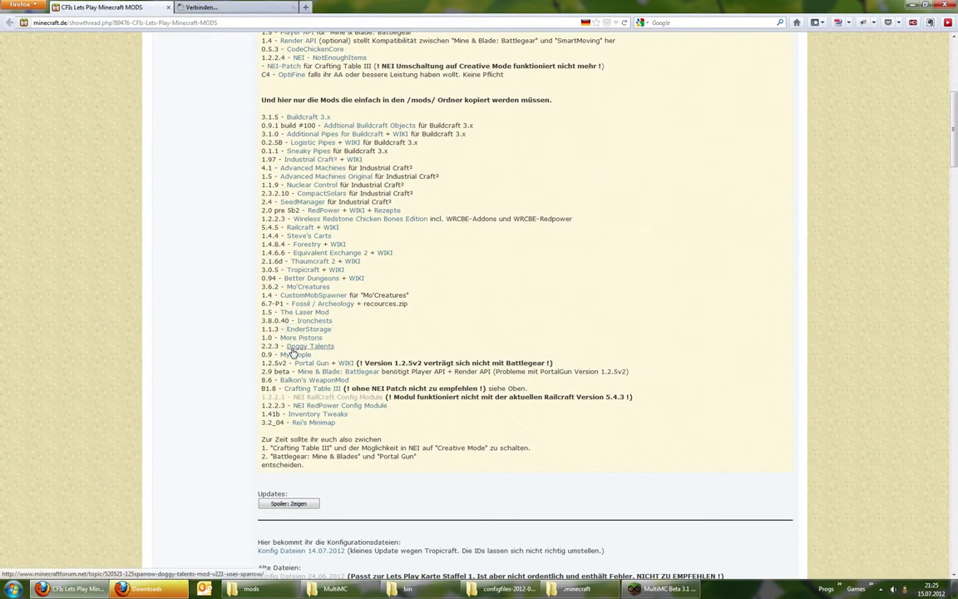
pyautogui.middleClick(295, 354)
pyautogui.middleClick(309, 363)
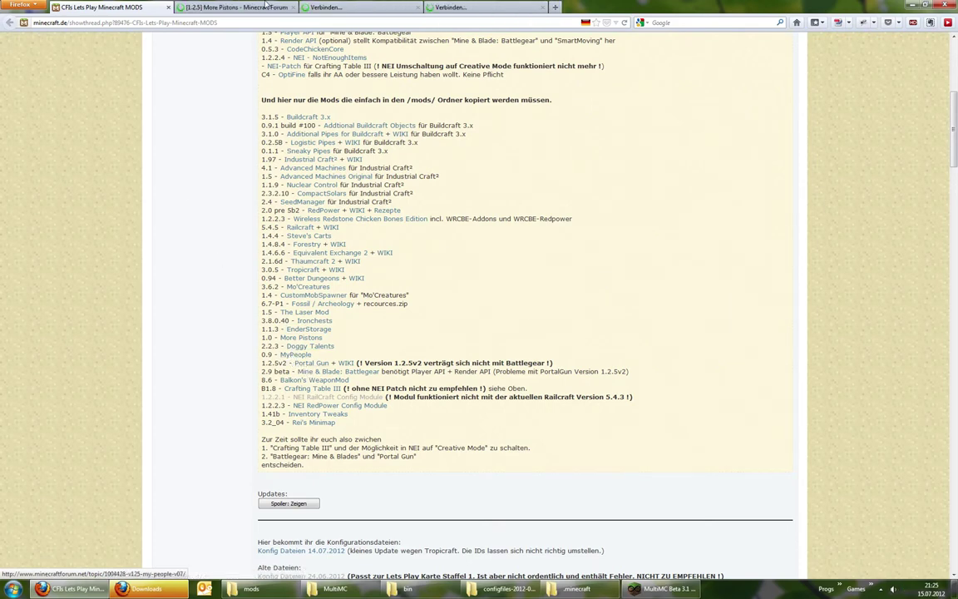
# Find the client download section in the More Pistons thread and highlight the [1.2.5] More Pistons v1.0 link.
pyautogui.hotkey('ctrl', 'Tab')
pyautogui.scroll(-1, 184, 422)
pyautogui.scroll(-10, 185, 423)
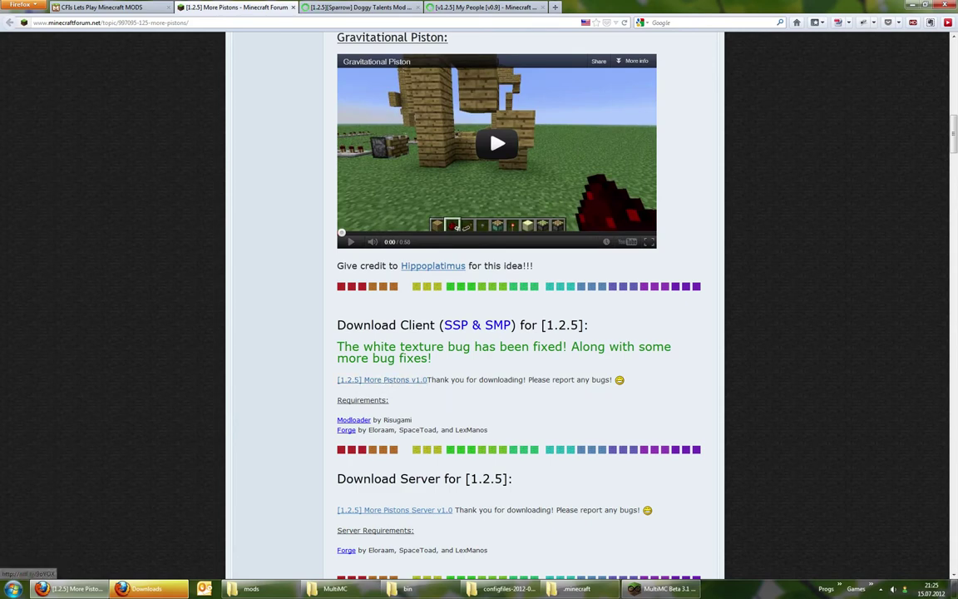
pyautogui.moveTo(439, 381); pyautogui.dragTo(323, 384)
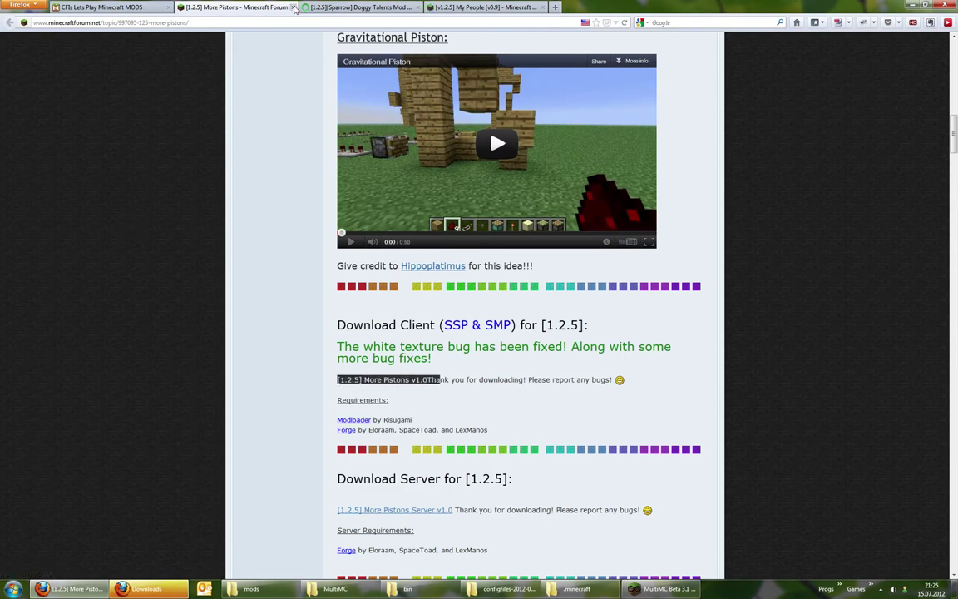
# Close the More Pistons thread, find and highlight the Regular and Adfly downloads in the Doggy Talents thread, and close that thread too.
pyautogui.click(294, 7)
pyautogui.scroll(-10, 303, 337)
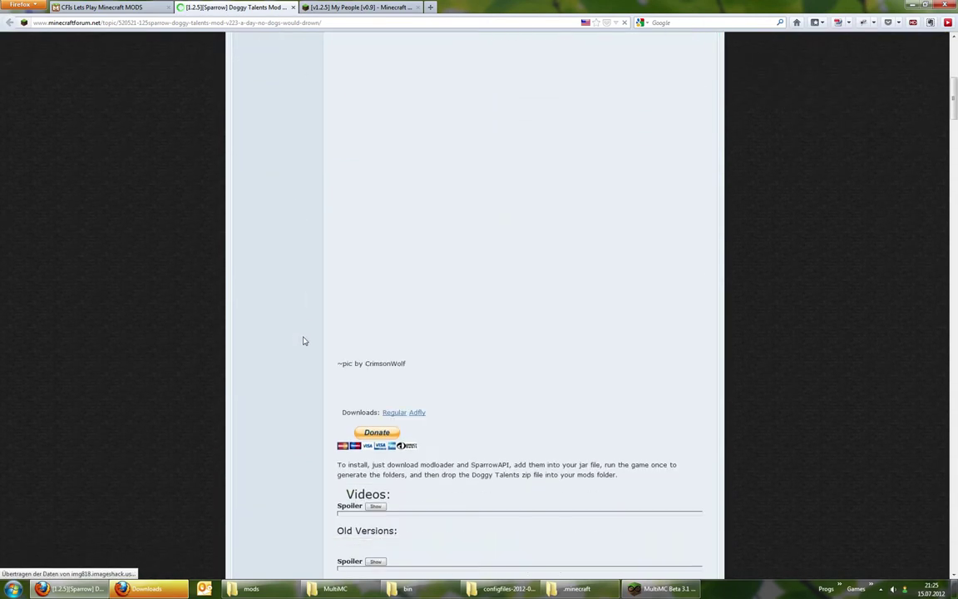
pyautogui.scroll(-3, 304, 341)
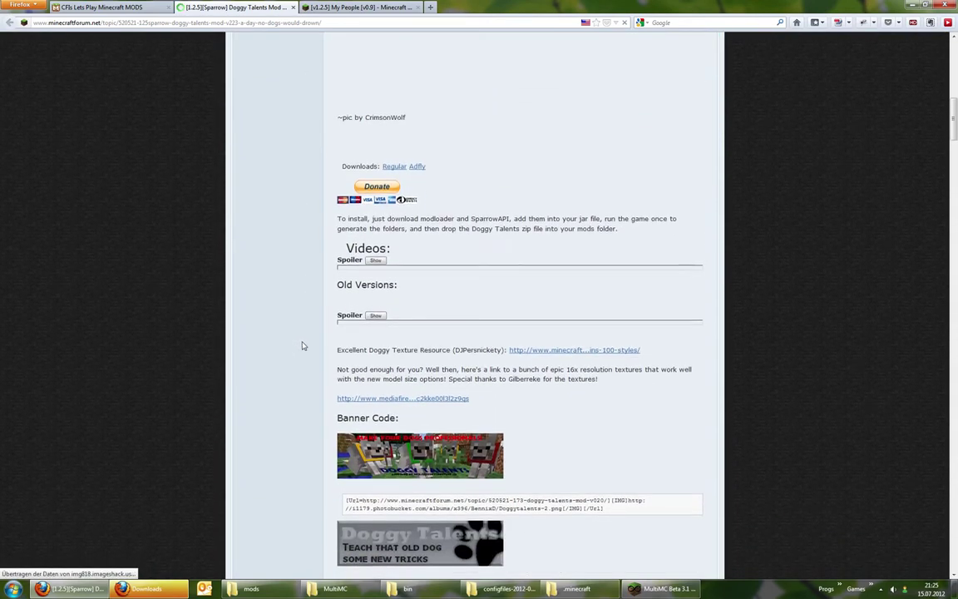
pyautogui.scroll(-12, 303, 346)
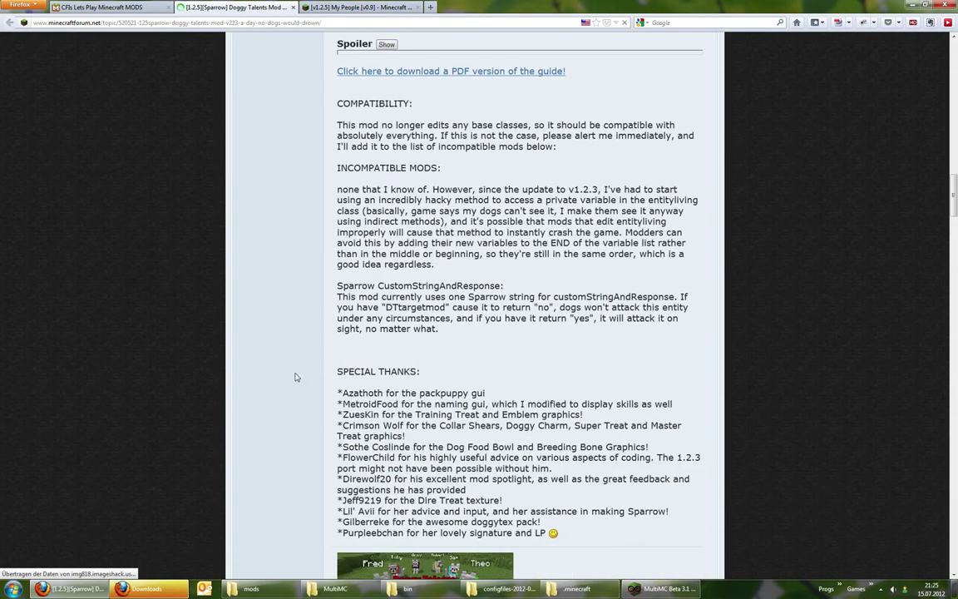
pyautogui.scroll(-4, 283, 412)
pyautogui.scroll(6, 276, 414)
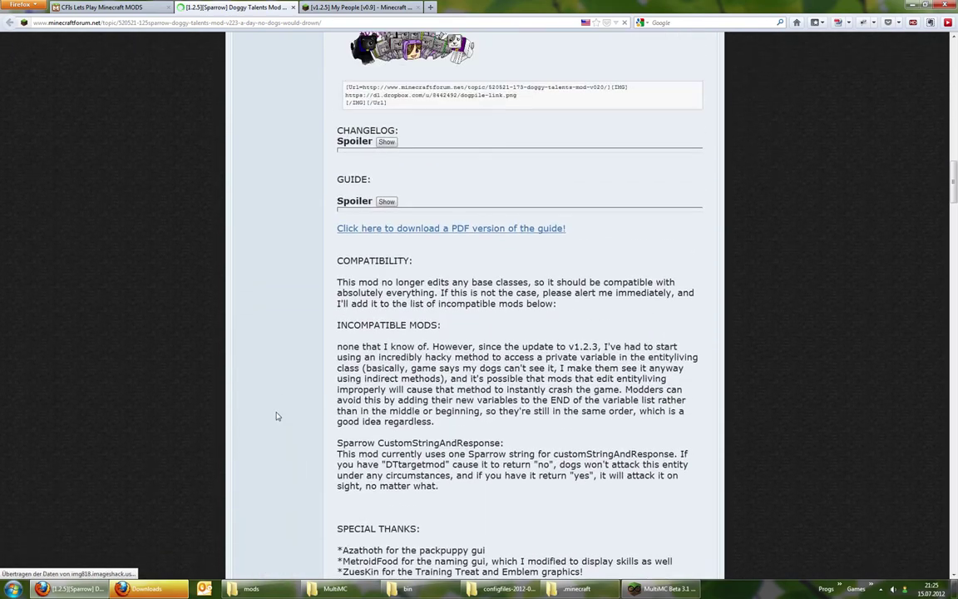
pyautogui.scroll(8, 277, 416)
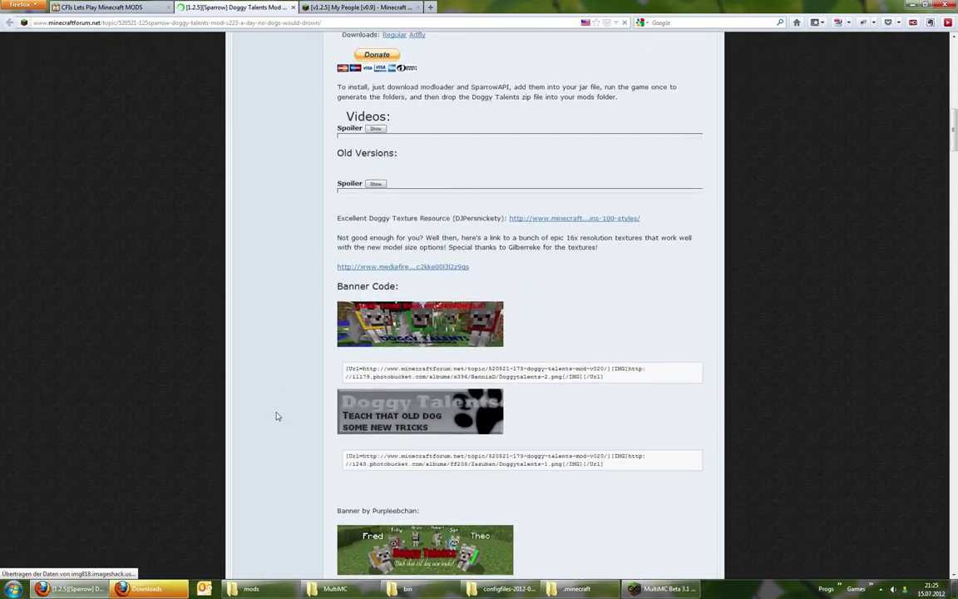
pyautogui.scroll(6, 276, 415)
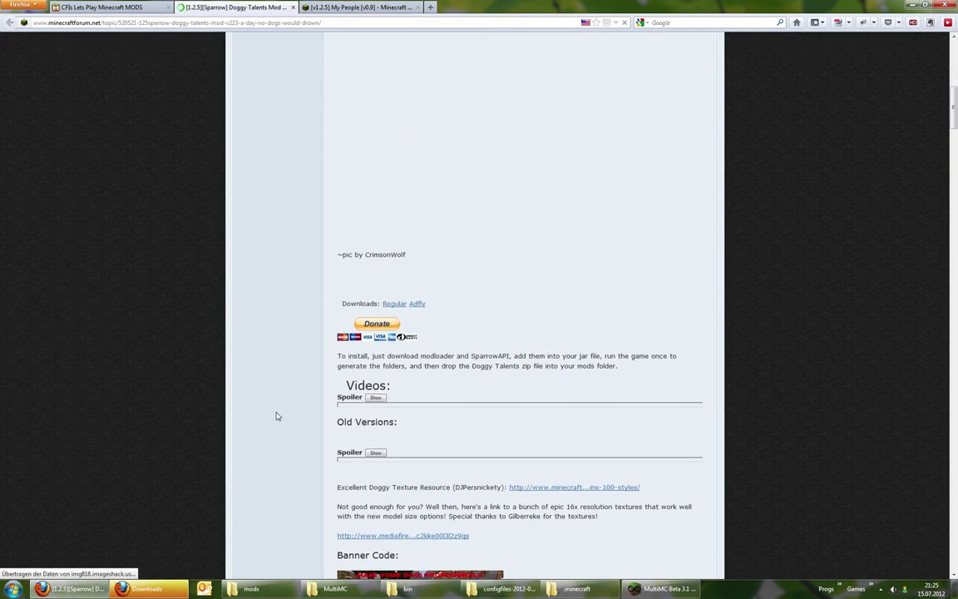
pyautogui.scroll(-1, 346, 483)
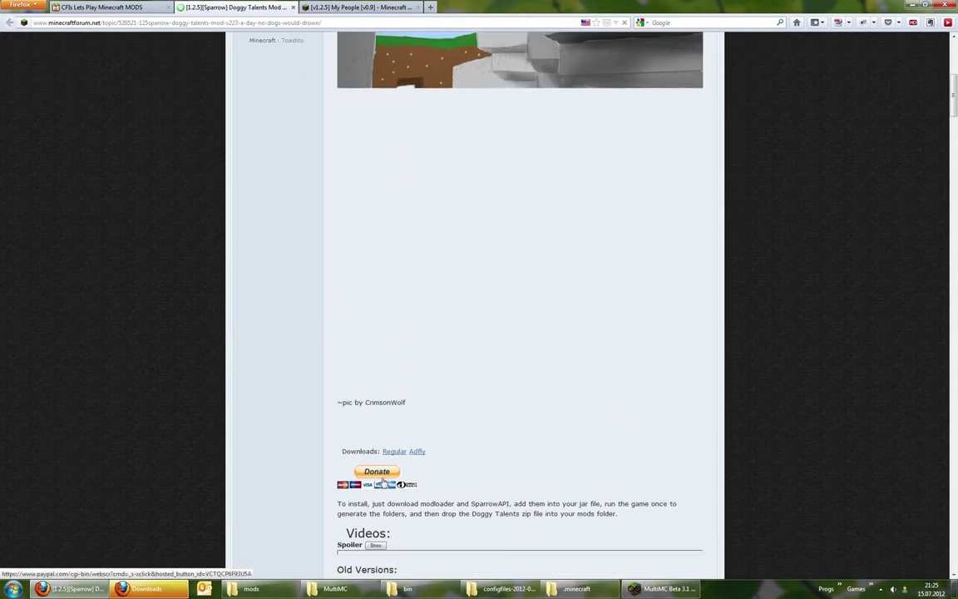
pyautogui.moveTo(344, 451); pyautogui.dragTo(448, 452)
pyautogui.click(447, 453)
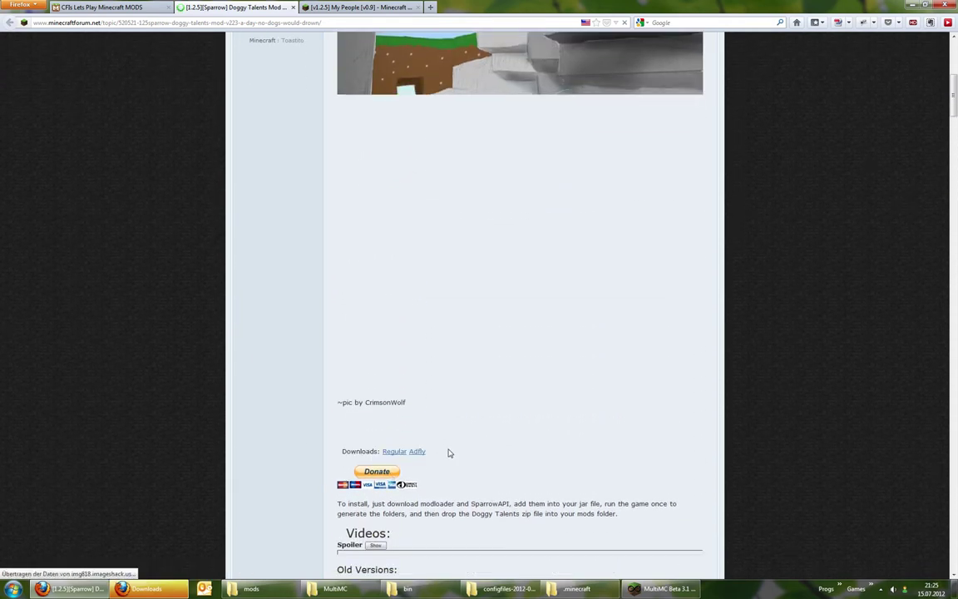
pyautogui.scroll(5, 293, 448)
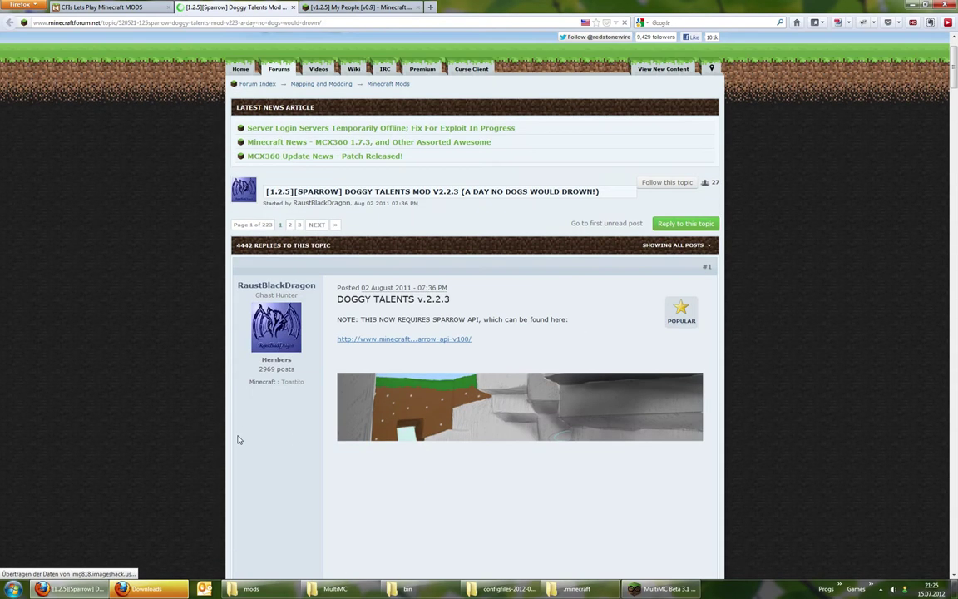
pyautogui.click(293, 7)
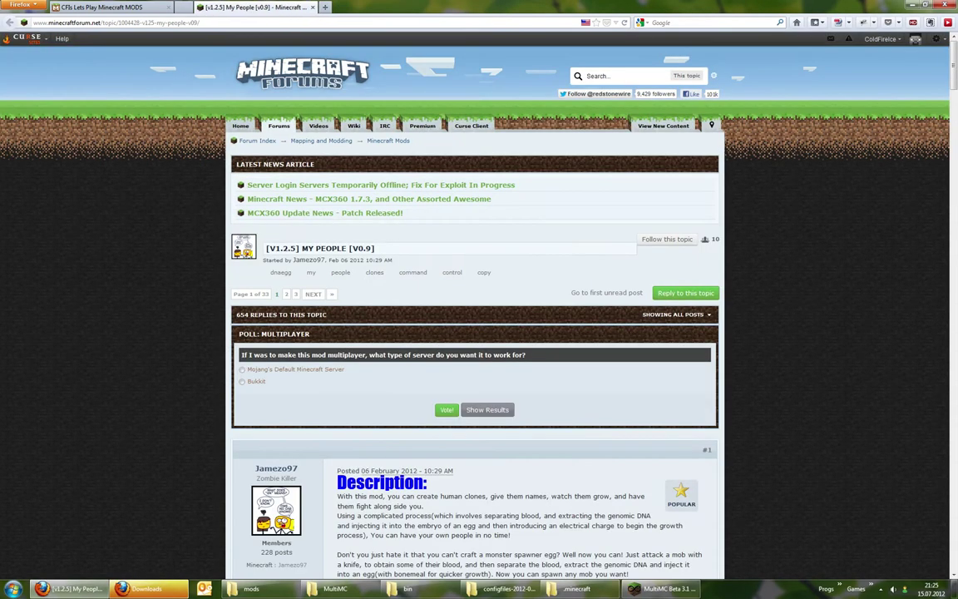
# Find the Downloads section in the My People thread, highlight the adfly download link for v0.9 and close the thread.
pyautogui.scroll(-8, 373, 394)
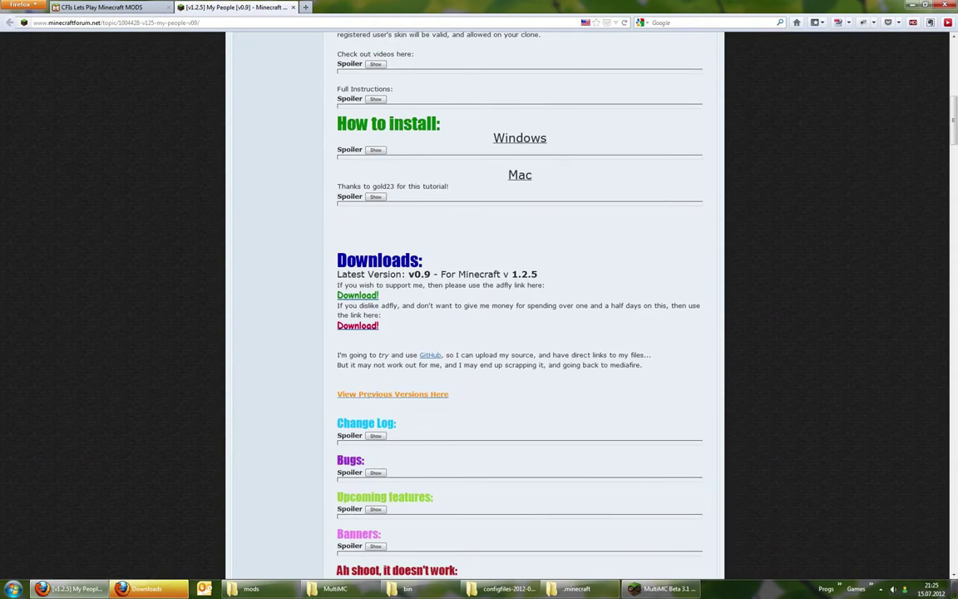
pyautogui.moveTo(407, 301); pyautogui.dragTo(337, 299)
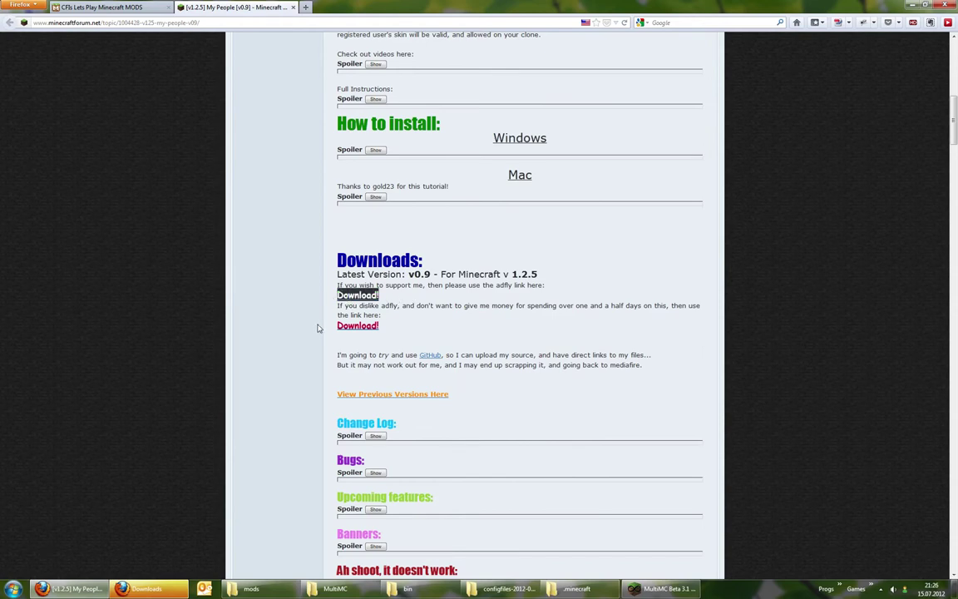
pyautogui.click(293, 7)
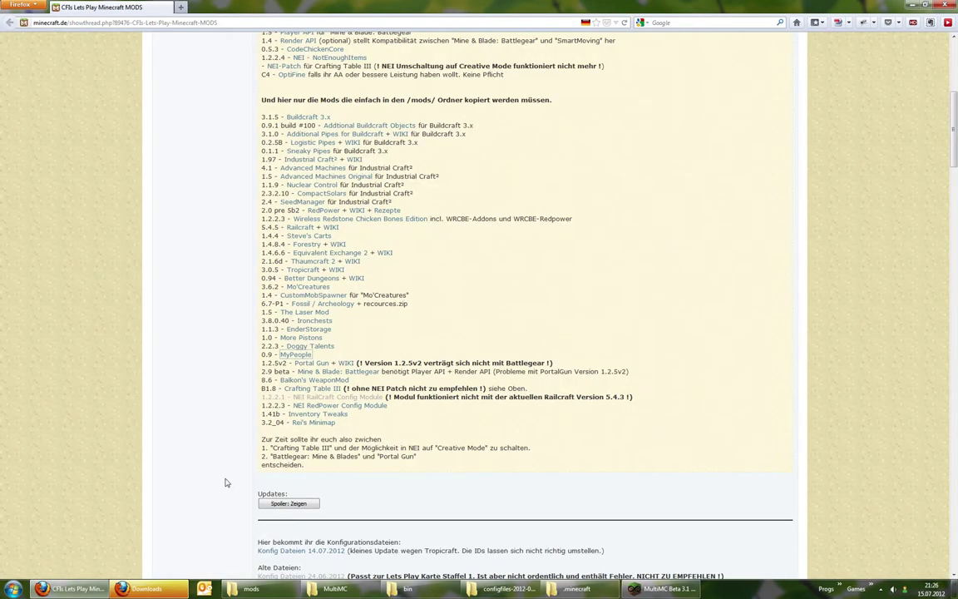
# Open the Portal Gun, Mine & Blade: Battlegear, Balkon's WeaponMod and Crafting Table III threads from the mod list in separate tabs.
pyautogui.middleClick(307, 380)
pyautogui.middleClick(307, 389)
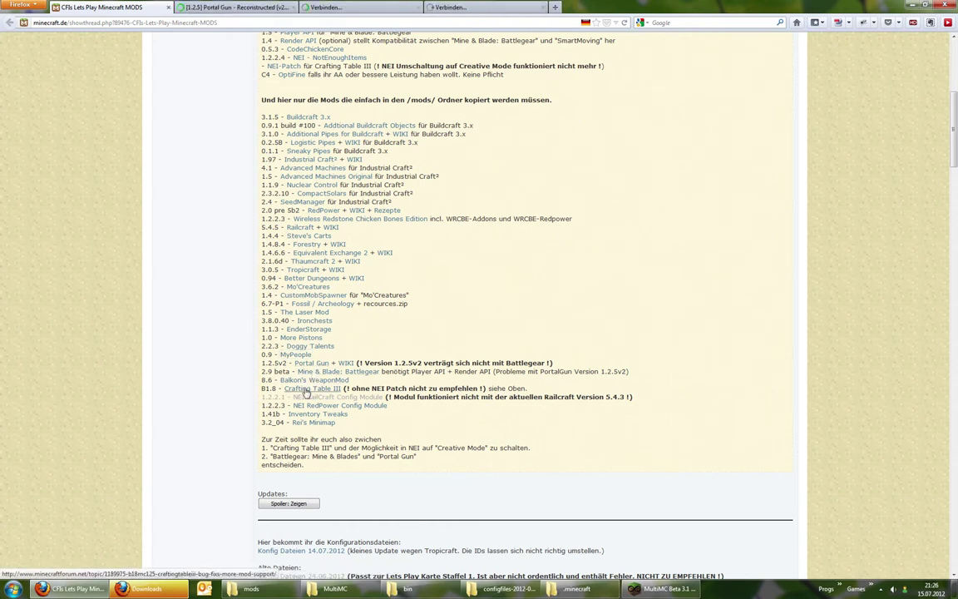
pyautogui.middleClick(307, 389)
pyautogui.scroll(1, 307, 420)
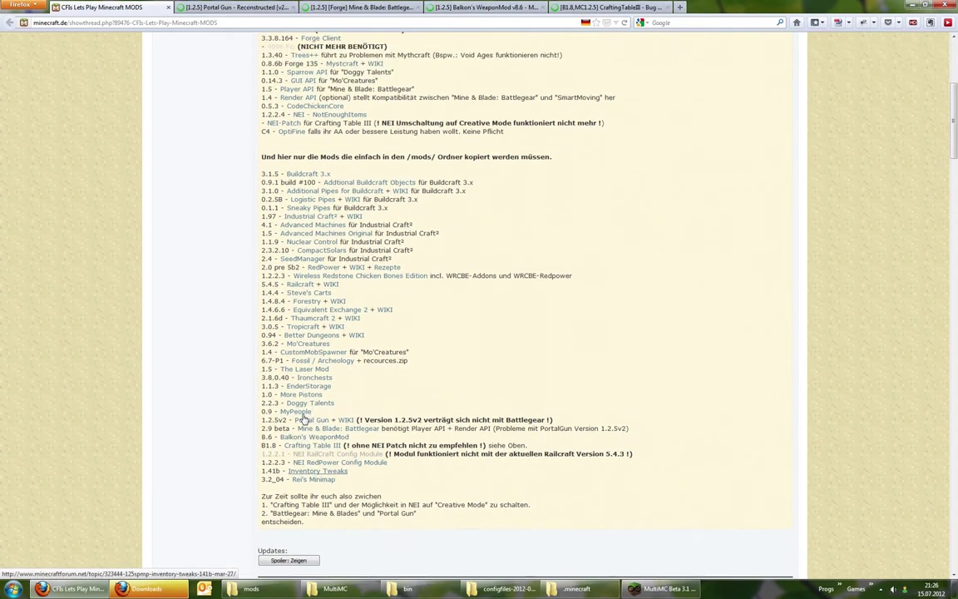
# Switch to the Portal Gun thread and find the Download section near the end of its first post.
pyautogui.hotkey('ctrl', 'Tab')
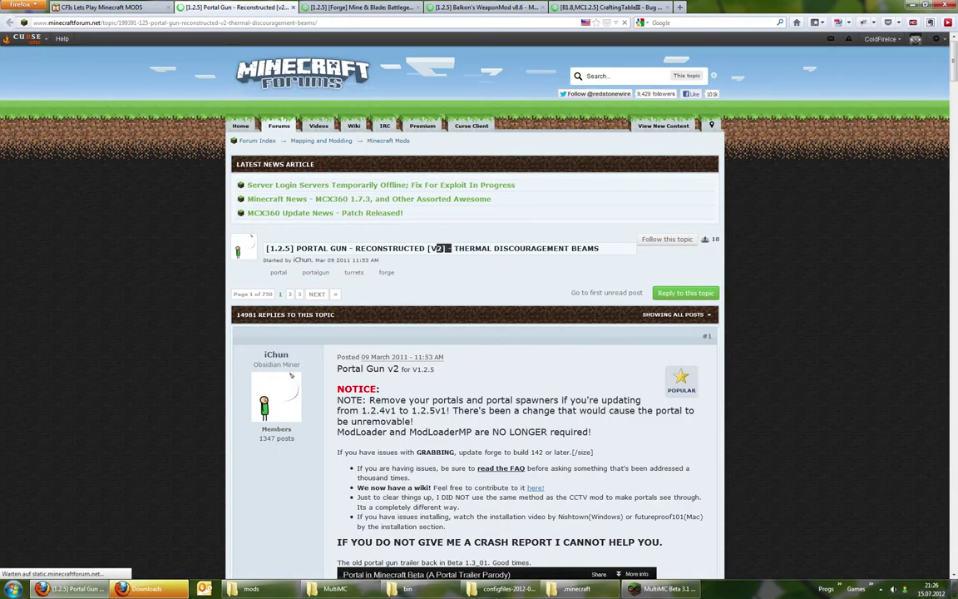
pyautogui.scroll(-5, 371, 451)
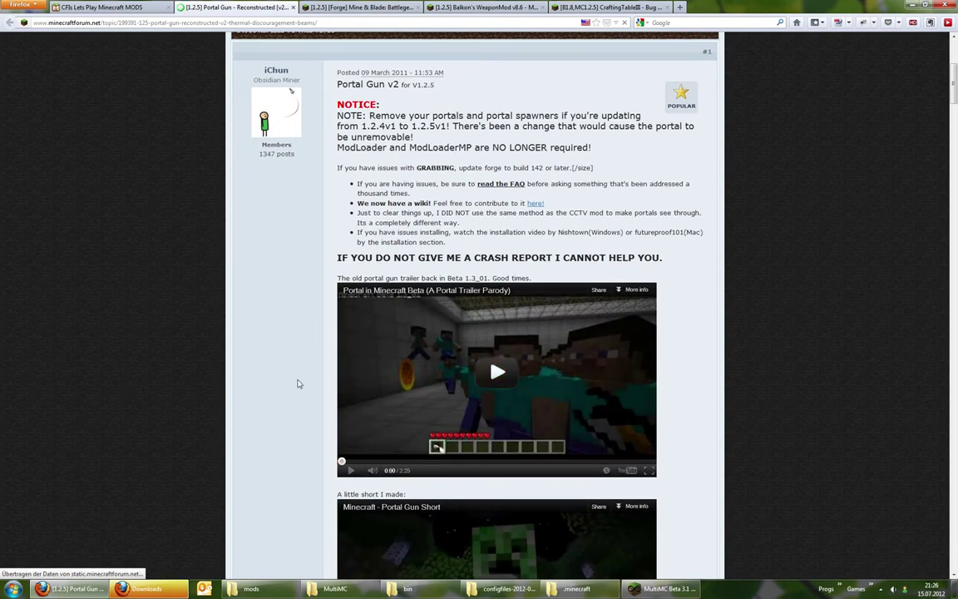
pyautogui.scroll(-10, 295, 386)
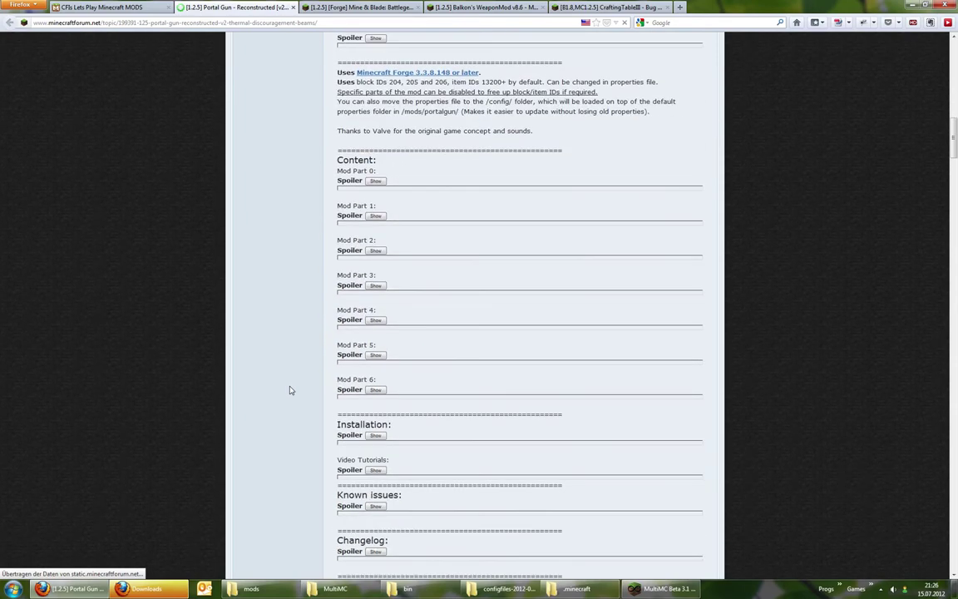
pyautogui.scroll(5, 290, 390)
pyautogui.scroll(-11, 291, 390)
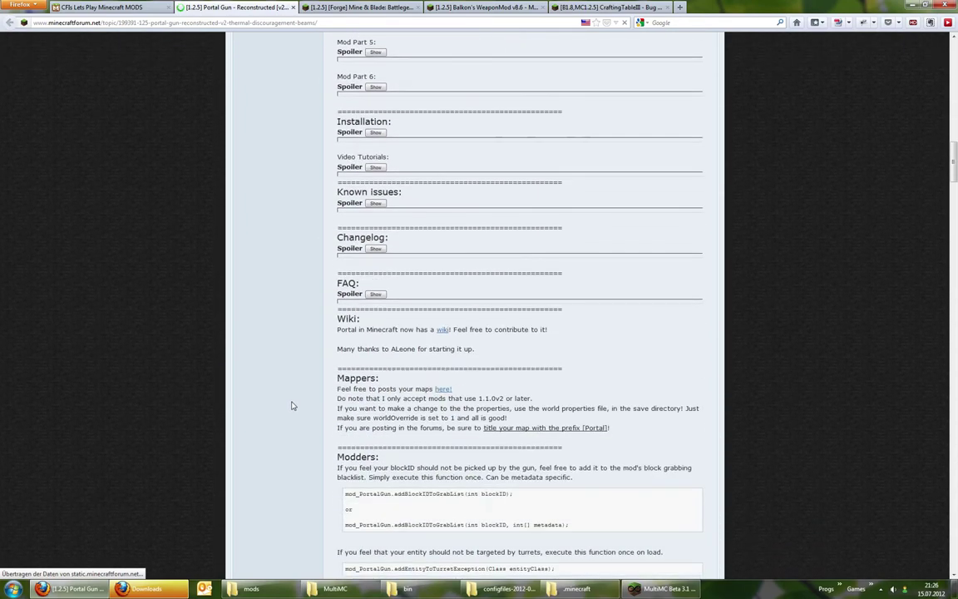
pyautogui.scroll(-5, 291, 404)
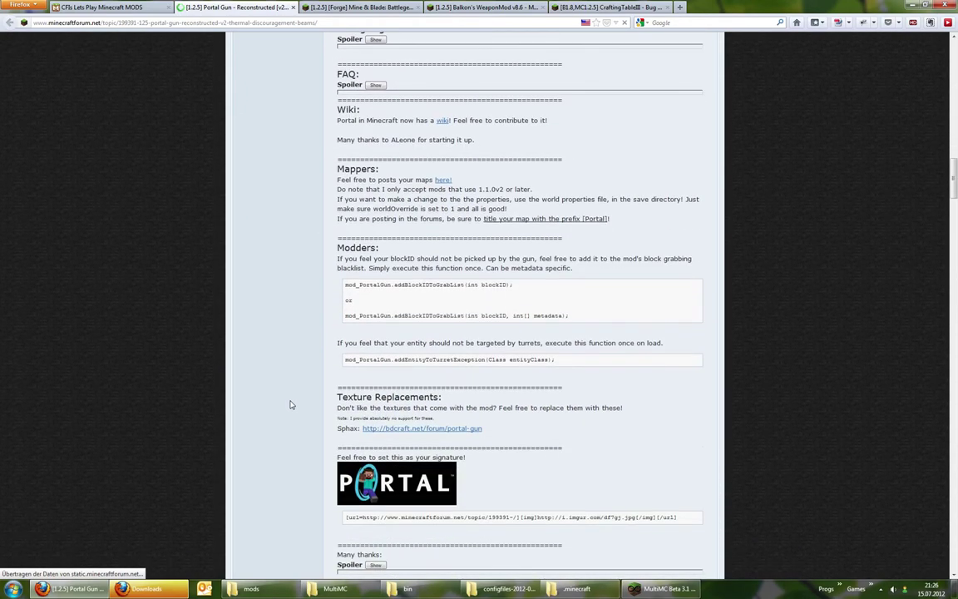
pyautogui.scroll(-1, 291, 404)
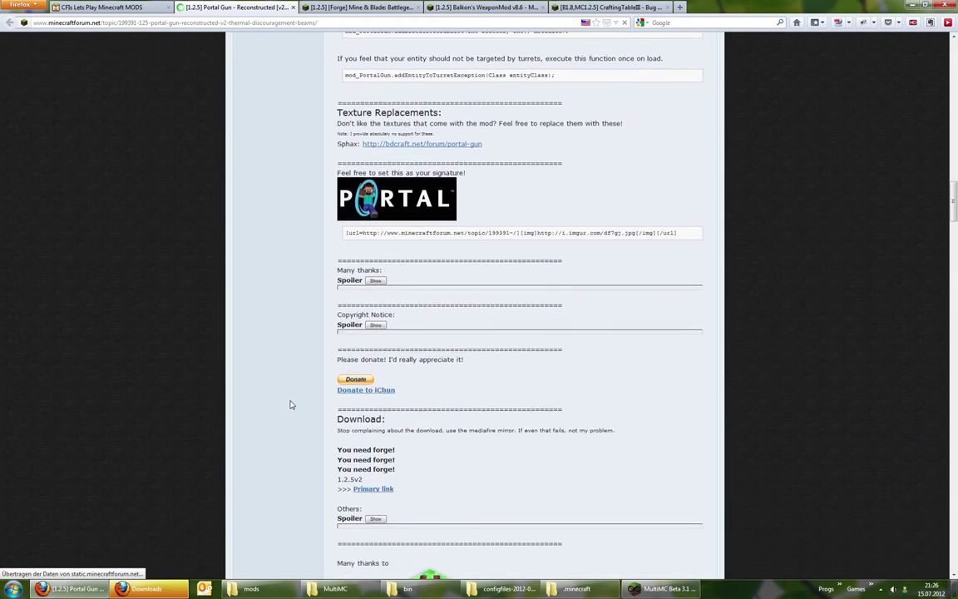
# Highlight the Forge requirement above the Portal Gun 1.2.5v2 download, expand the Others spoiler with the mirror links and close the thread.
pyautogui.moveTo(330, 453); pyautogui.dragTo(425, 476)
pyautogui.scroll(-2, 465, 433)
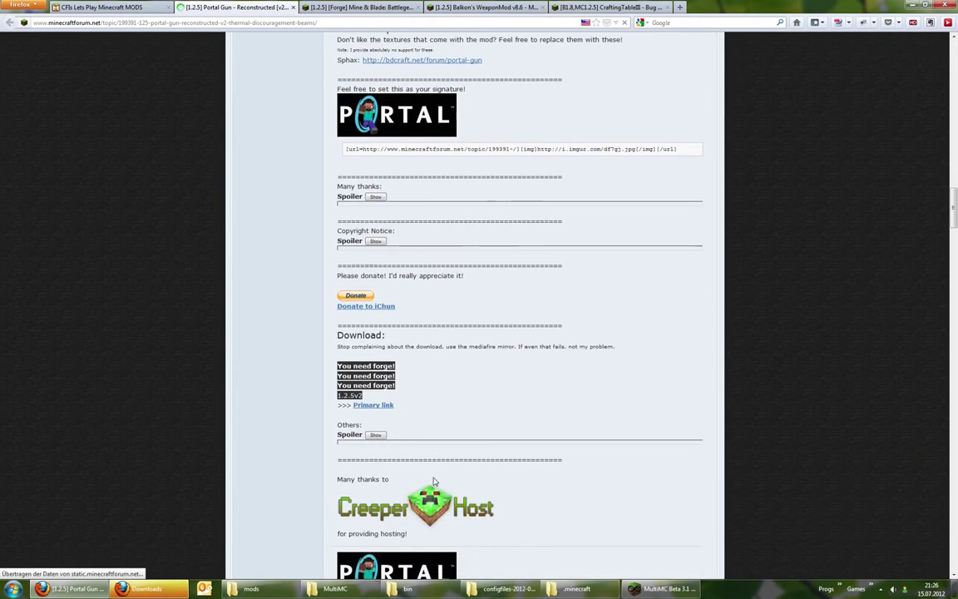
pyautogui.click(504, 378)
pyautogui.moveTo(409, 364); pyautogui.dragTo(313, 297)
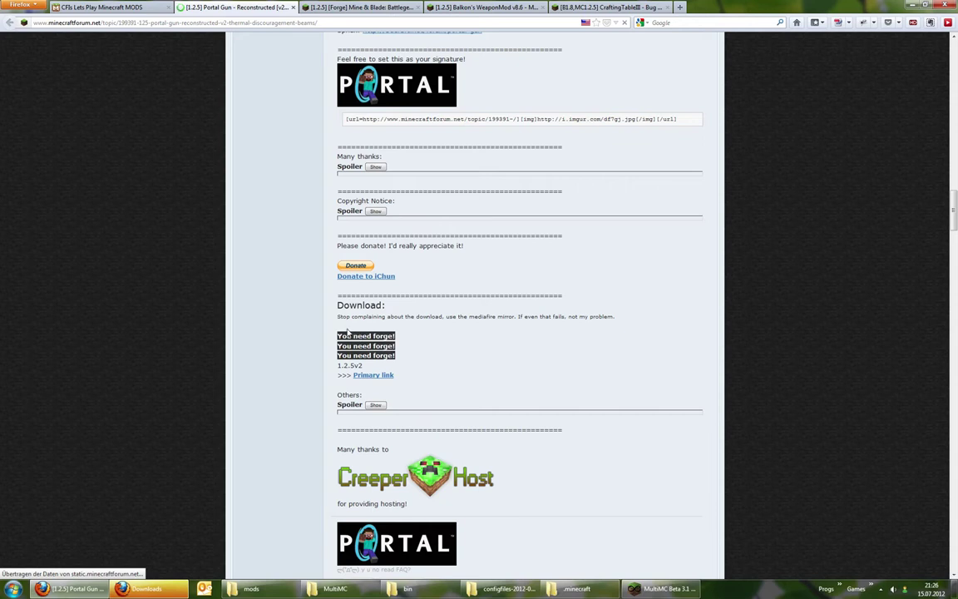
pyautogui.click(375, 405)
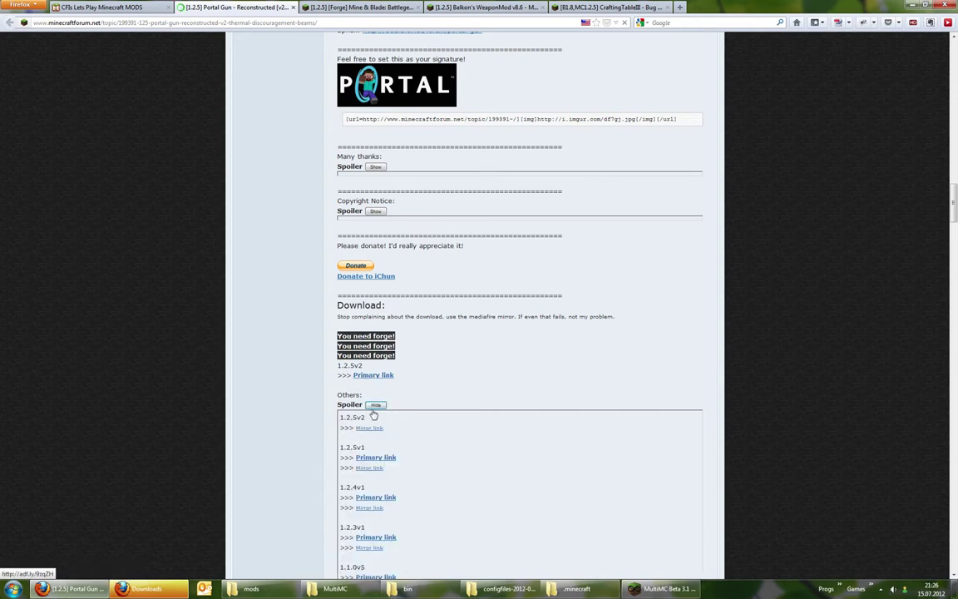
pyautogui.click(292, 8)
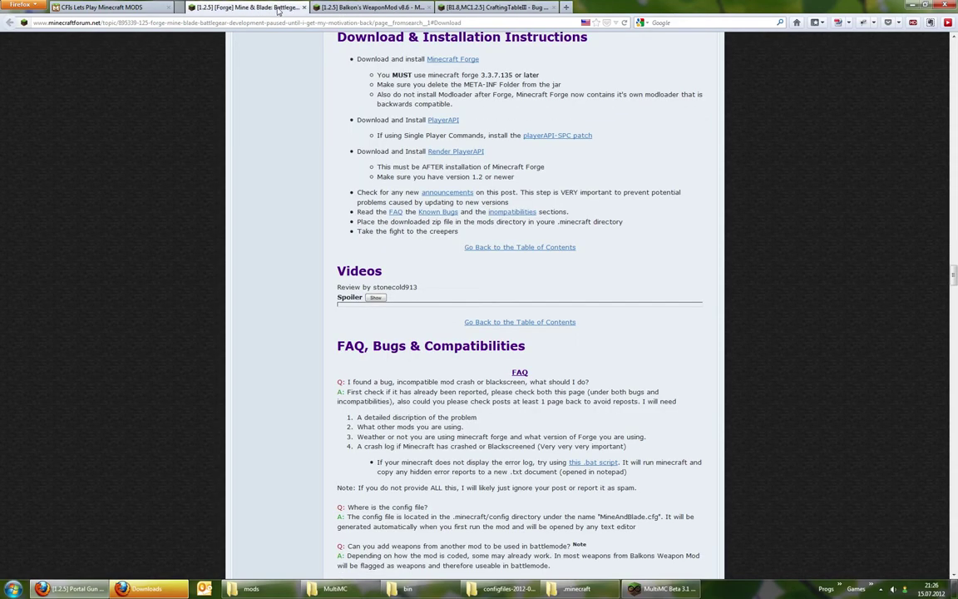
# Follow the FAQ link in the Mine & Blade: Battlegear installation instructions and highlight the answer containing the mod's download link.
pyautogui.scroll(12, 271, 303)
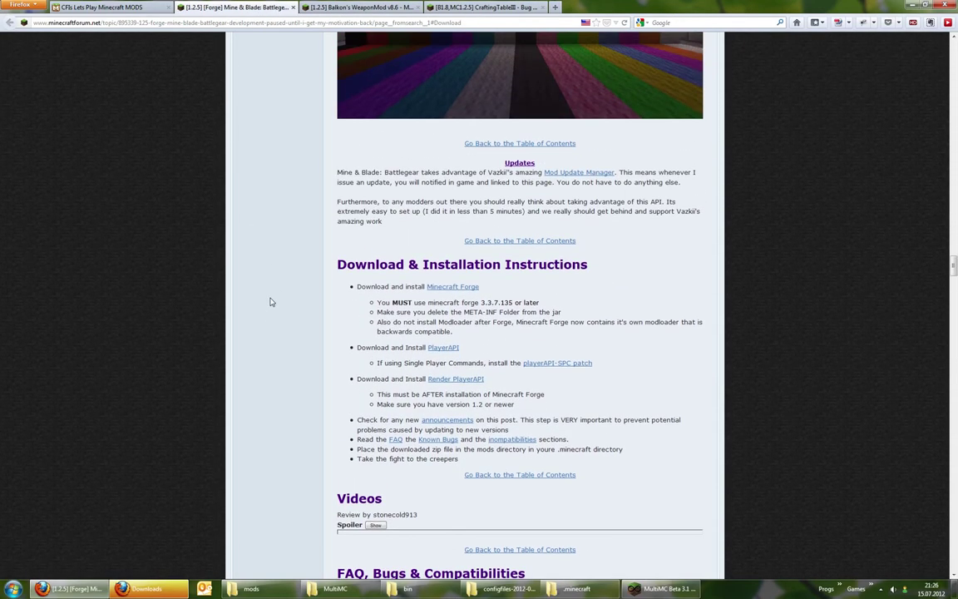
pyautogui.scroll(6, 271, 308)
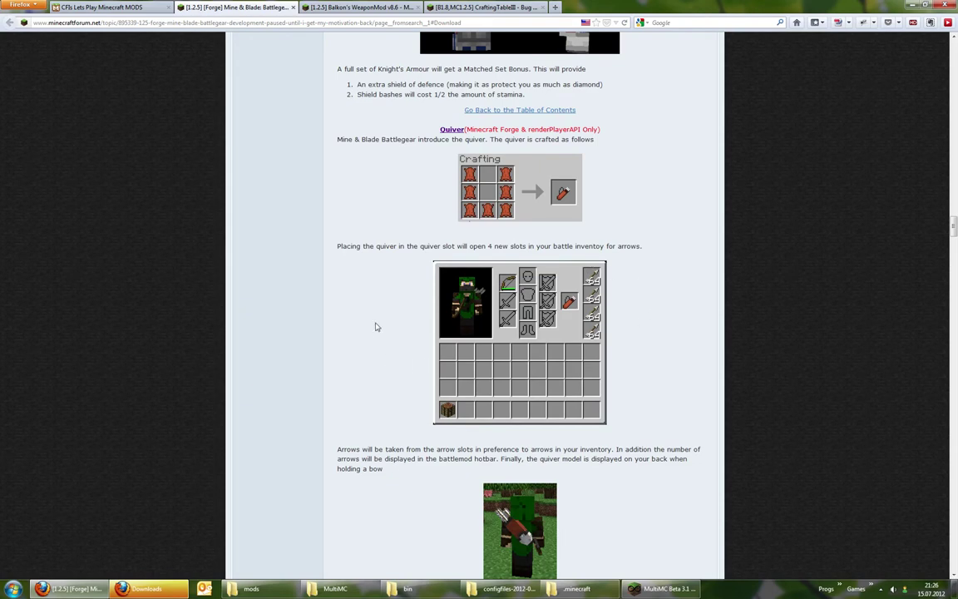
pyautogui.scroll(-15, 331, 416)
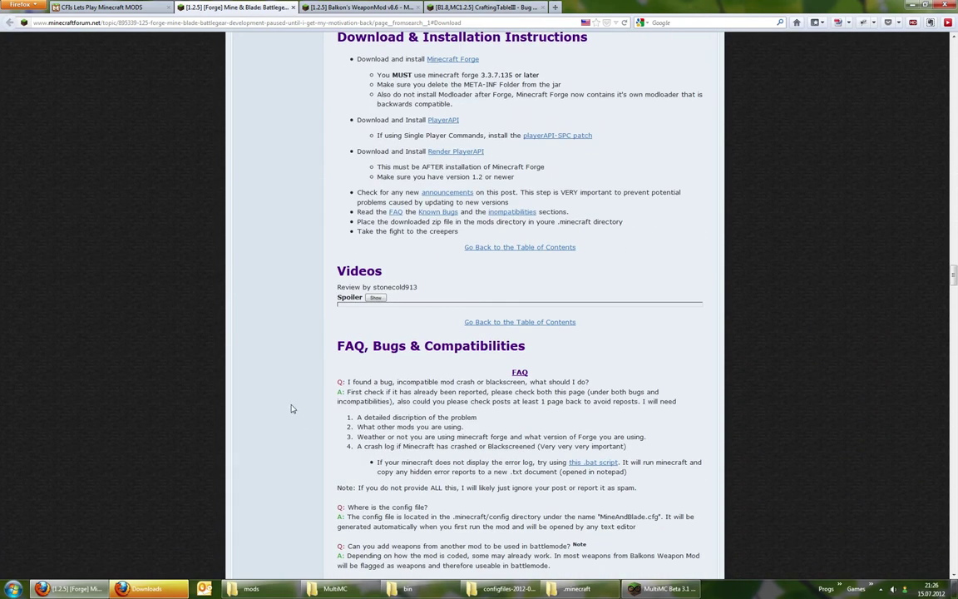
pyautogui.click(396, 212)
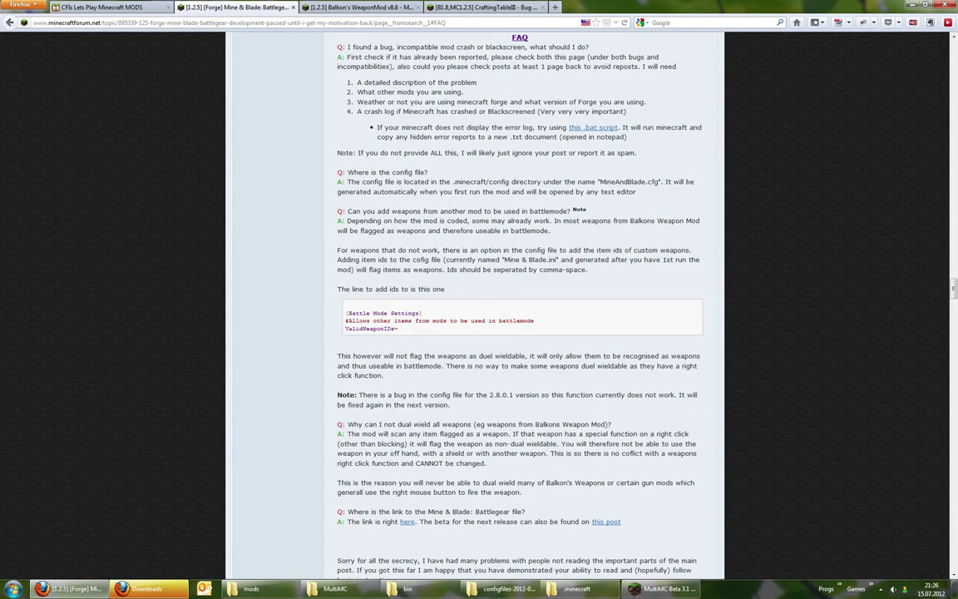
pyautogui.scroll(-3, 652, 487)
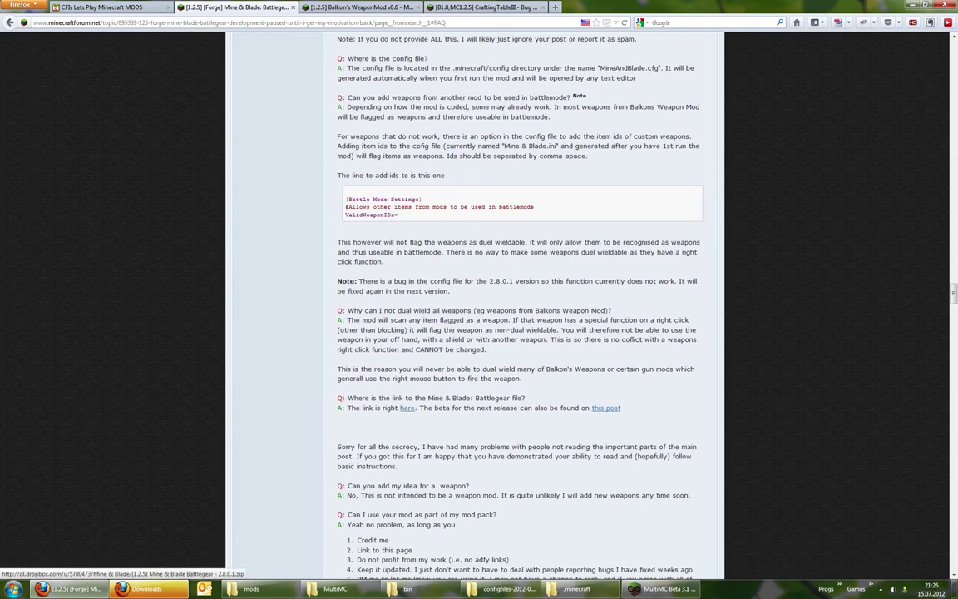
pyautogui.moveTo(381, 408); pyautogui.dragTo(449, 408)
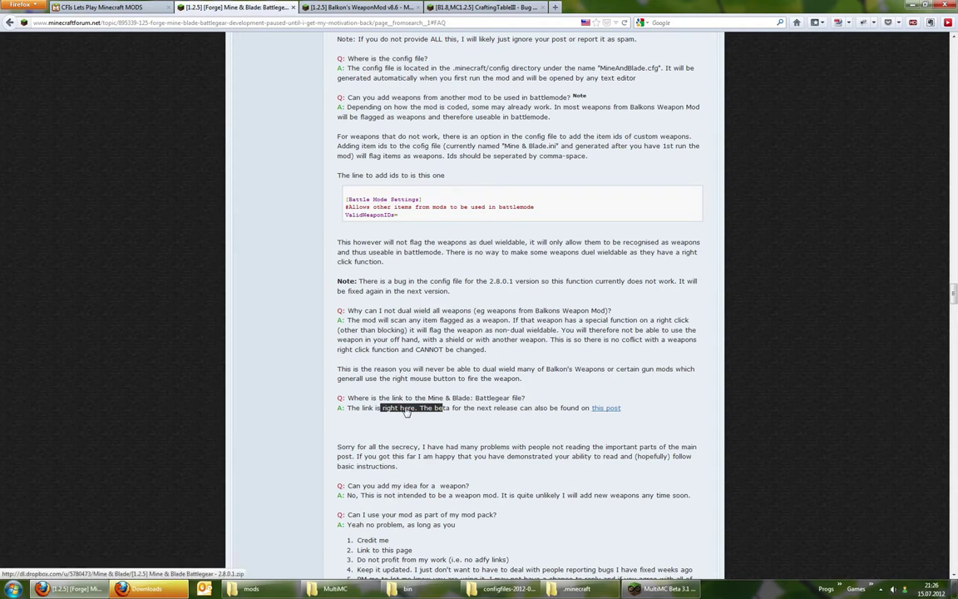
pyautogui.click(406, 408)
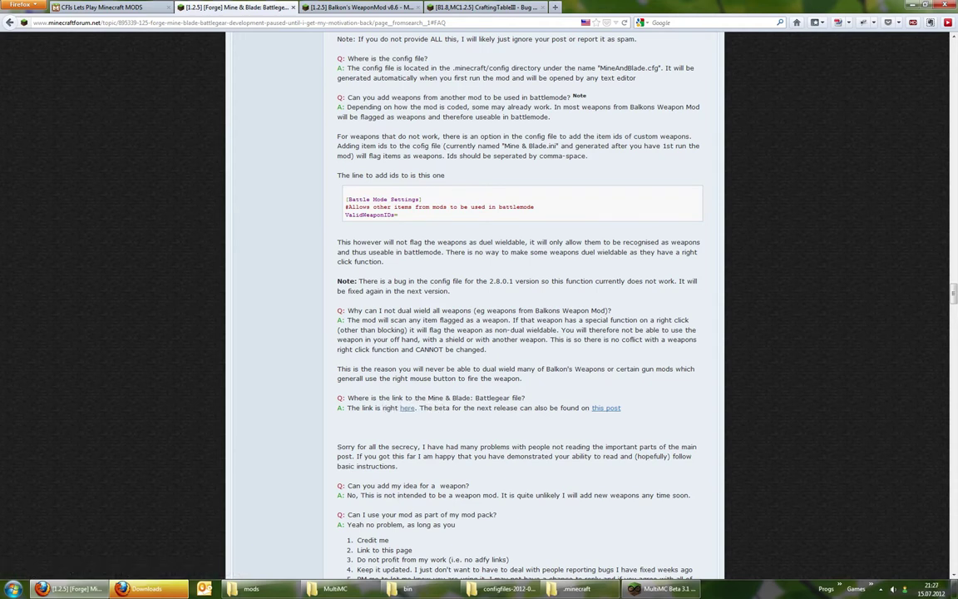
# Open the linked post for the next Mine & Blade: Battlegear release and highlight its 2.9 beta download link.
pyautogui.click(602, 409)
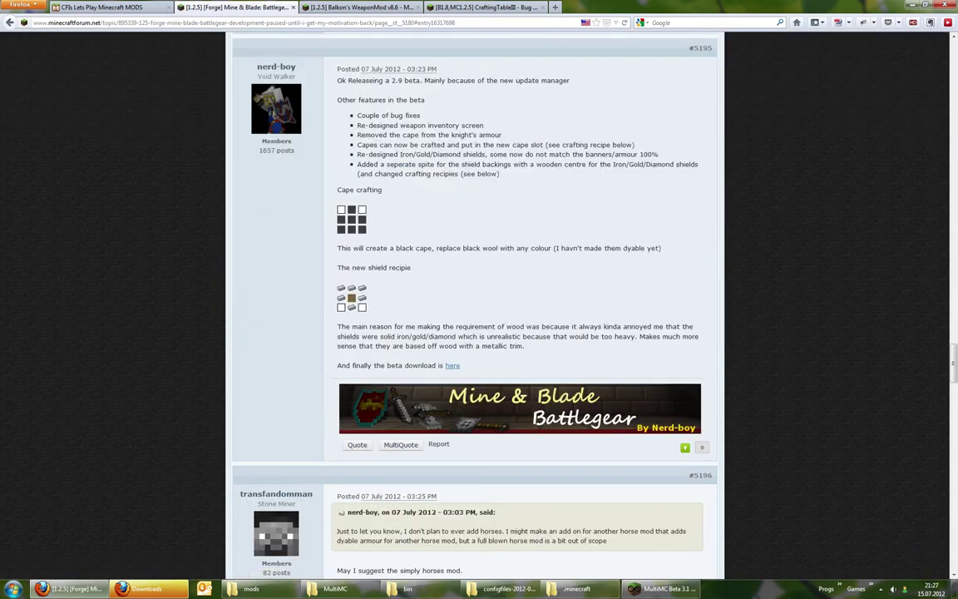
pyautogui.moveTo(372, 367); pyautogui.dragTo(479, 368)
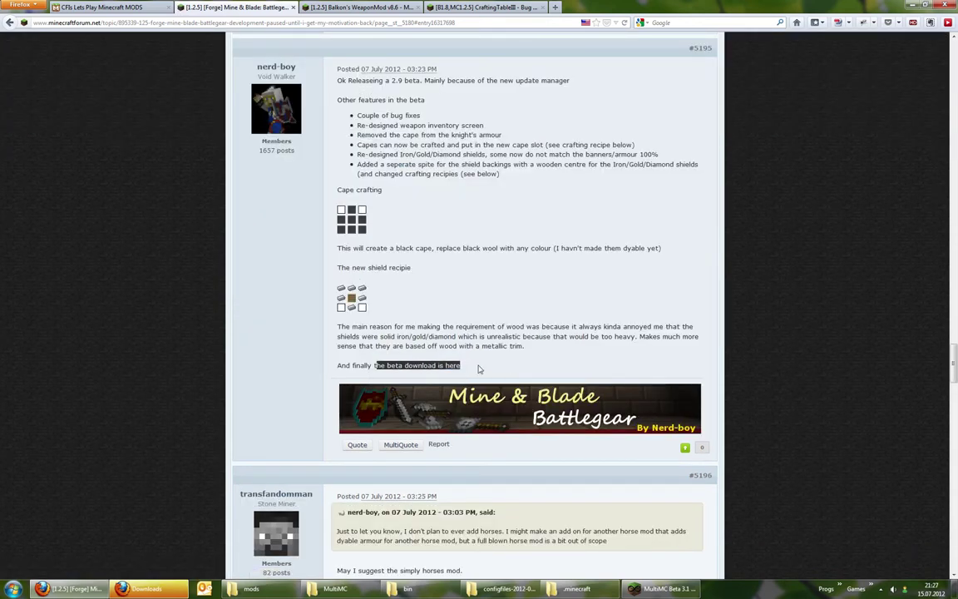
pyautogui.click(478, 368)
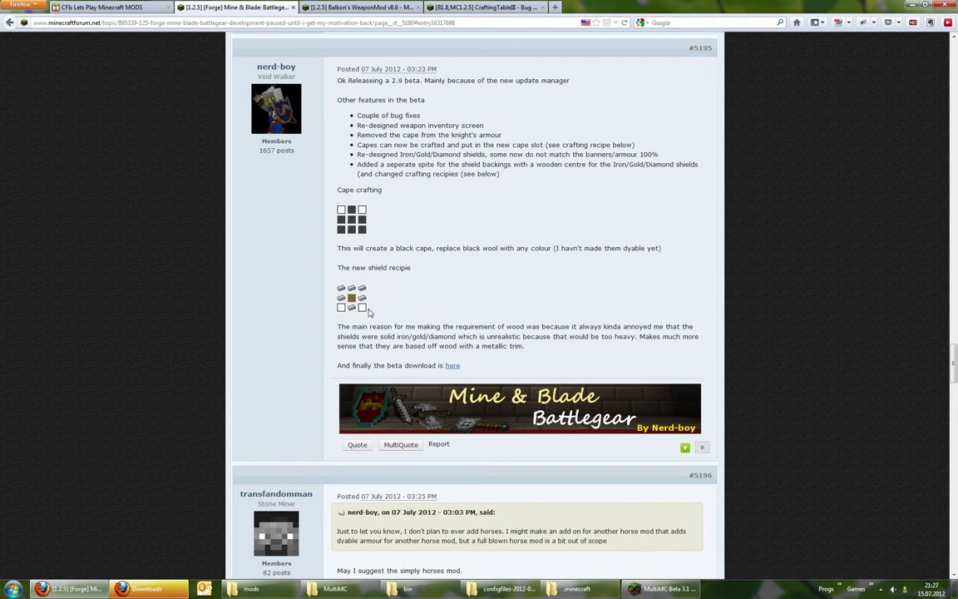
# Highlight the cape crafting recipe in the Mine & Blade: Battlegear 2.9 beta post and close the thread.
pyautogui.moveTo(396, 311); pyautogui.dragTo(340, 267)
pyautogui.moveTo(393, 241); pyautogui.dragTo(331, 191)
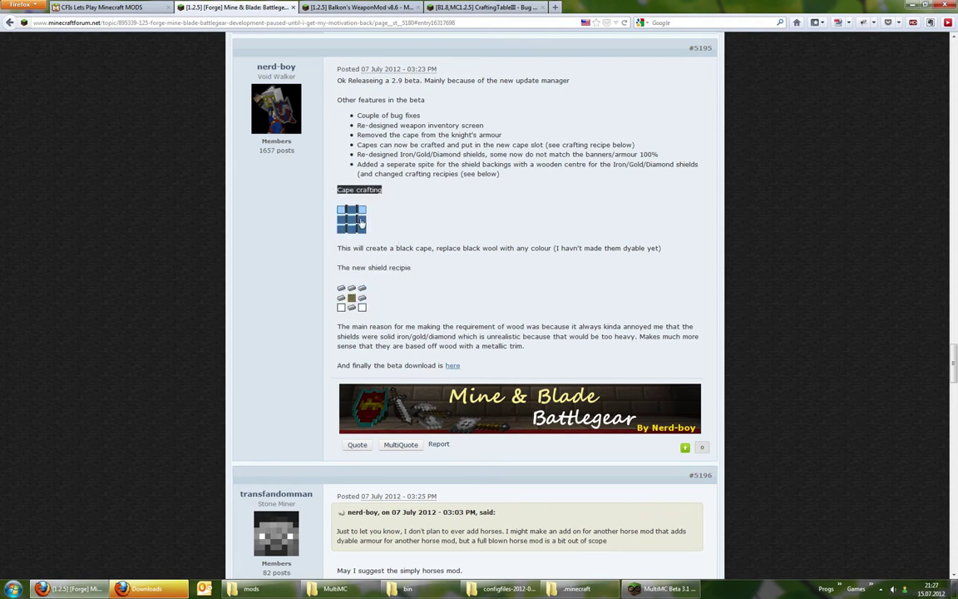
pyautogui.click(423, 231)
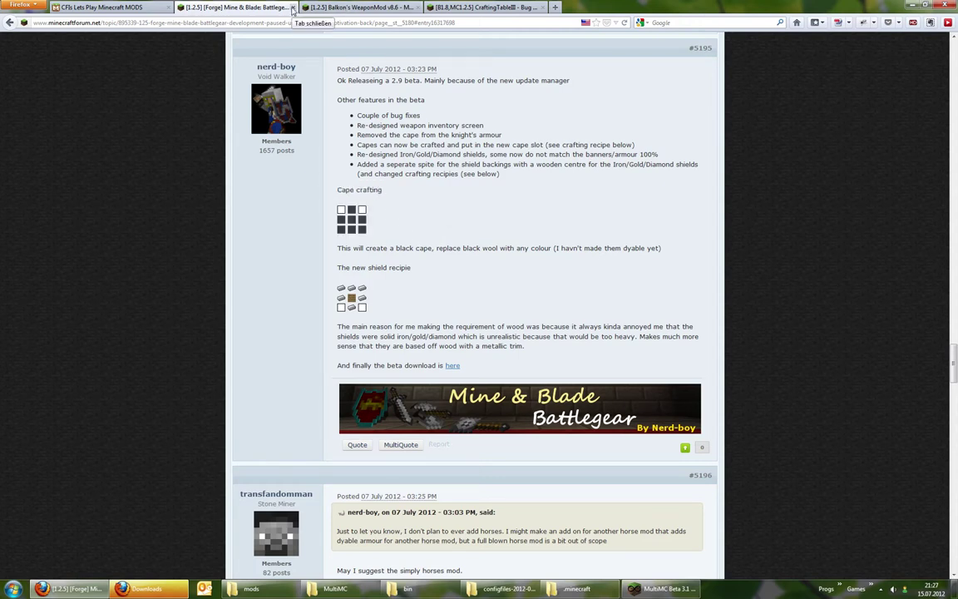
pyautogui.click(293, 7)
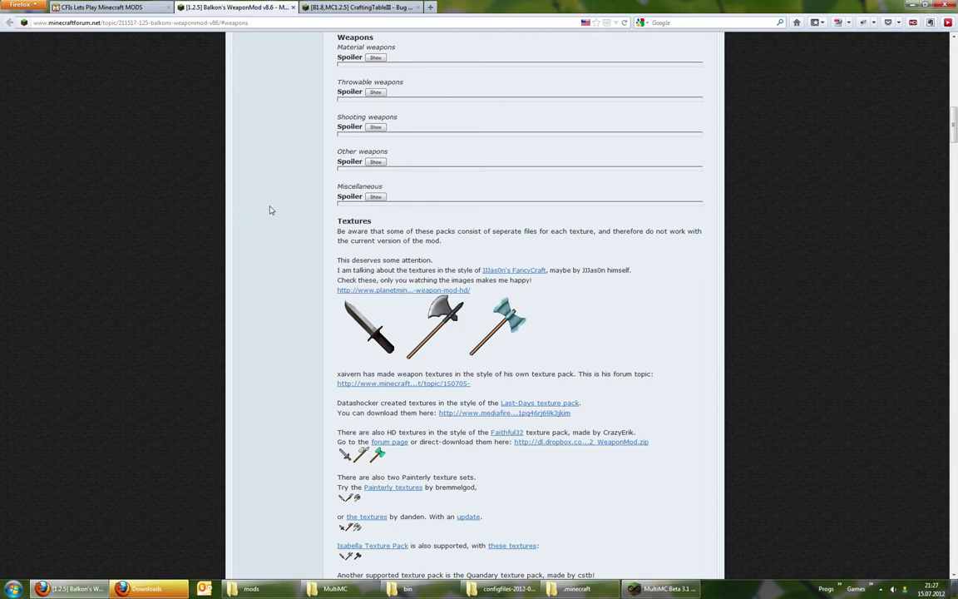
# Find the WeaponMod v8.6 downloads in the Balkon's WeaponMod thread, open its Downloads index link separately and close both pages.
pyautogui.scroll(9, 300, 236)
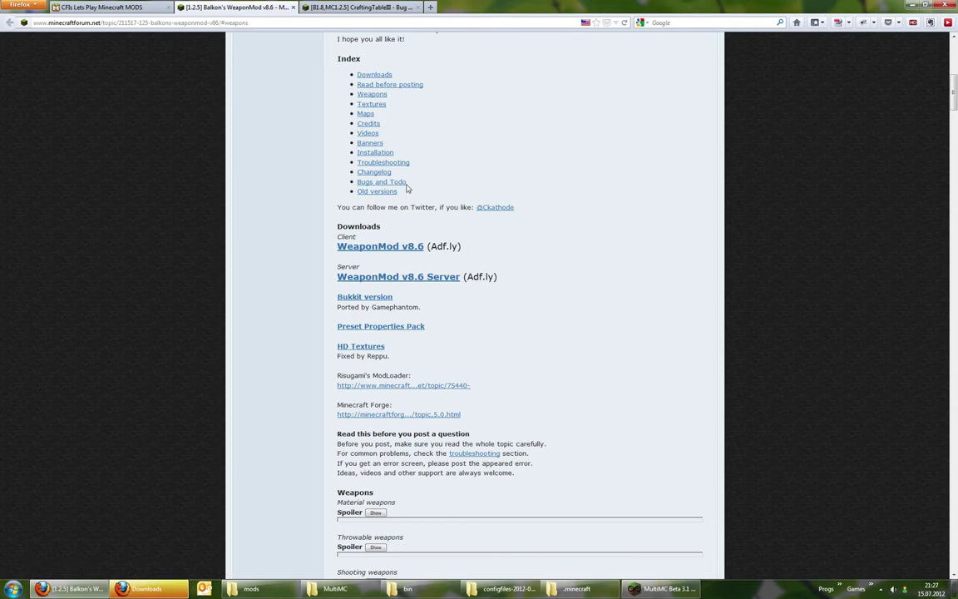
pyautogui.middleClick(376, 74)
pyautogui.click(358, 6)
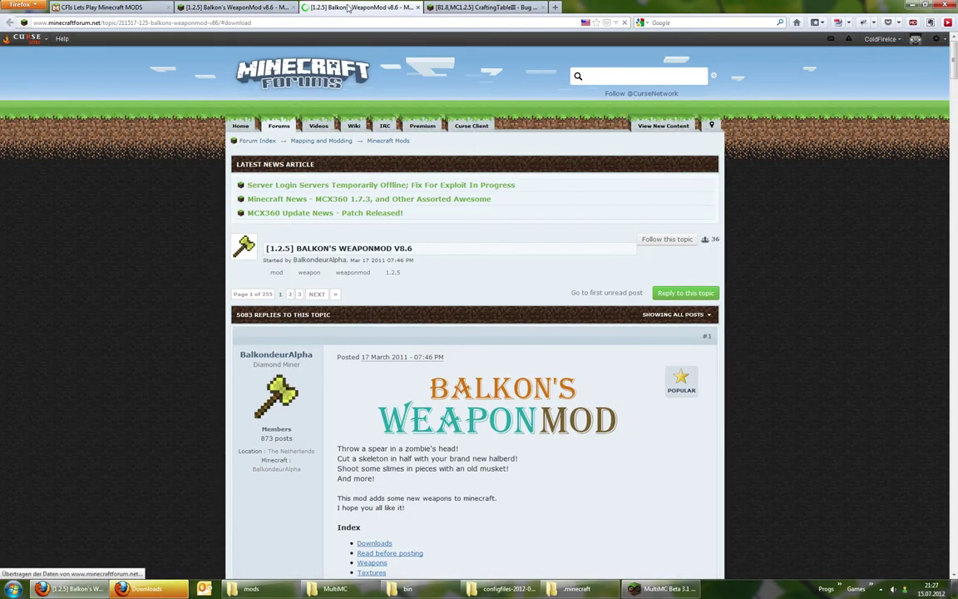
pyautogui.hotkey('ctrl', 'w')
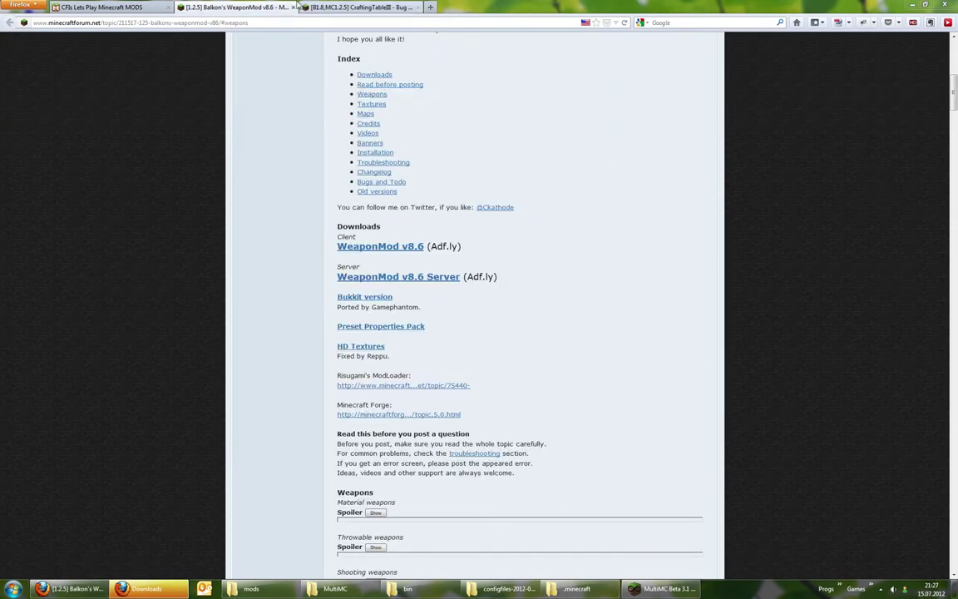
pyautogui.click(293, 7)
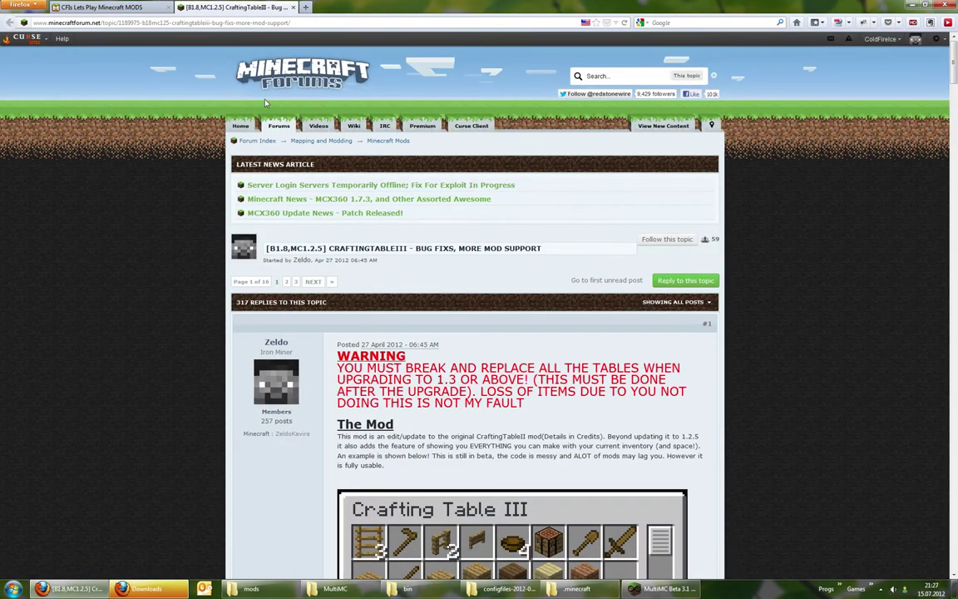
# Highlight the Version B1.8 client download line in the CraftingTableIII thread and close the thread.
pyautogui.scroll(-1, 653, 412)
pyautogui.scroll(-8, 653, 412)
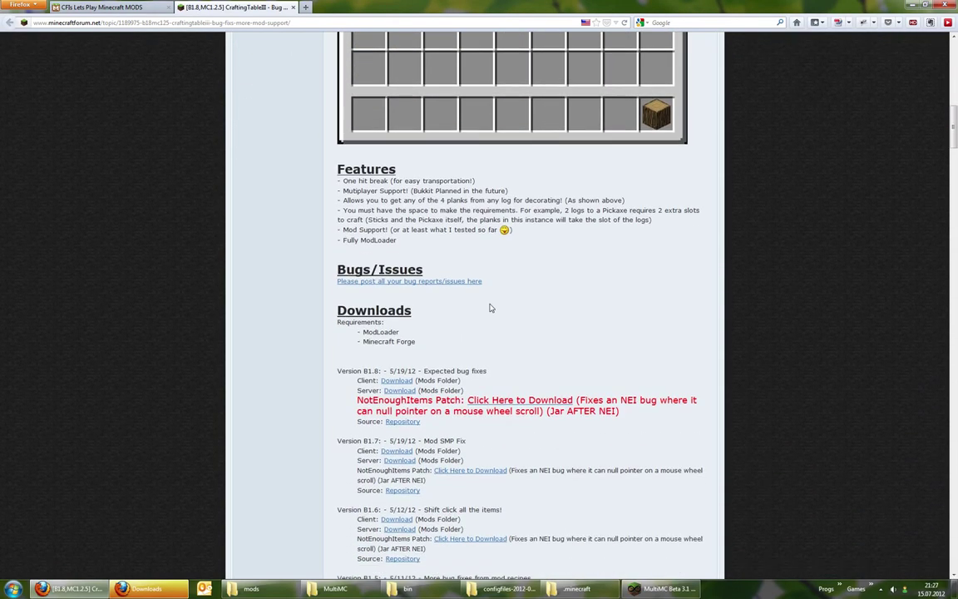
pyautogui.moveTo(460, 343); pyautogui.dragTo(353, 347)
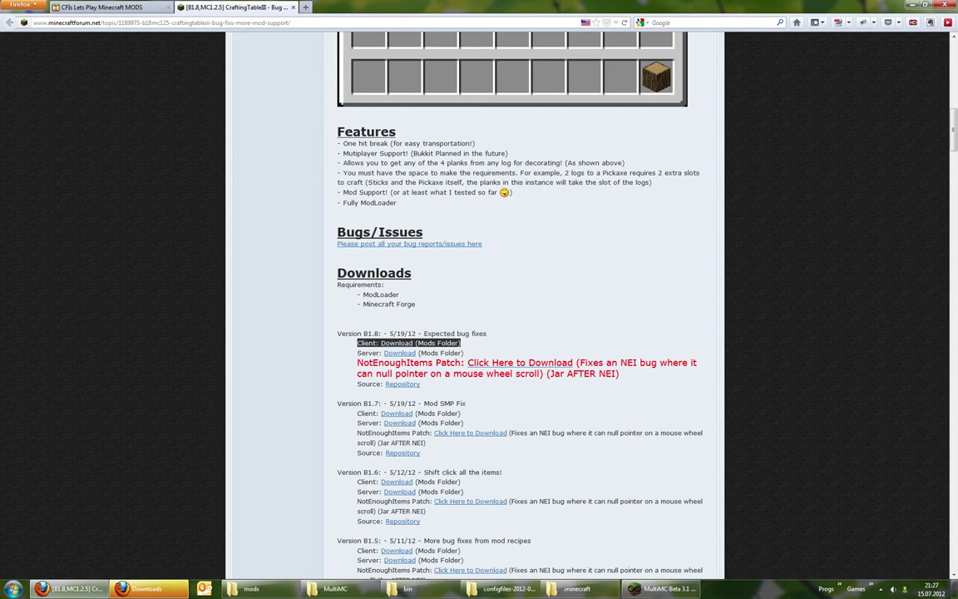
pyautogui.click(293, 7)
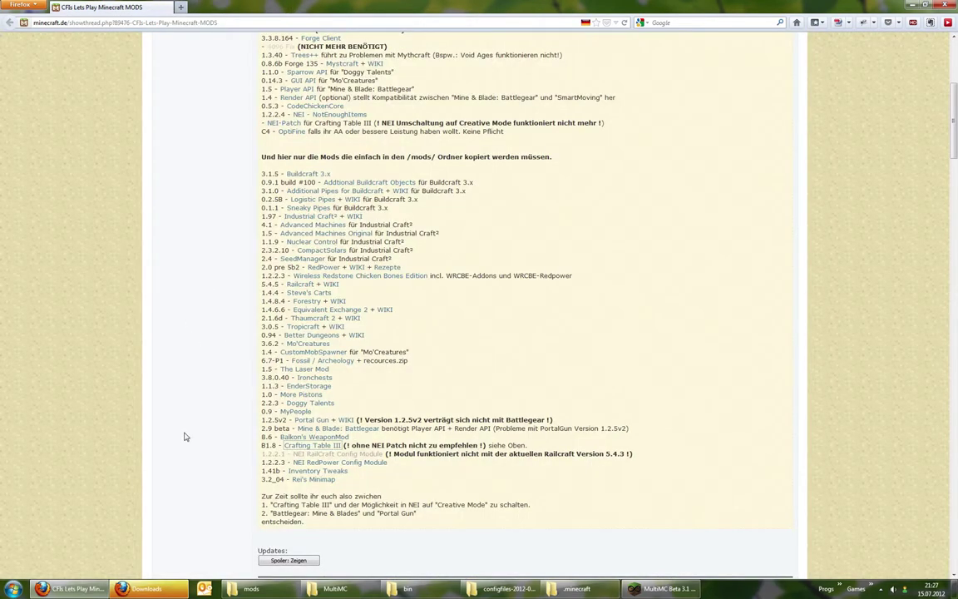
# Open the NEI RedPower Config Module thread from the mod list, expand the Not Enough Items 1.2.2.4 spoiler and close the thread.
pyautogui.click(309, 464)
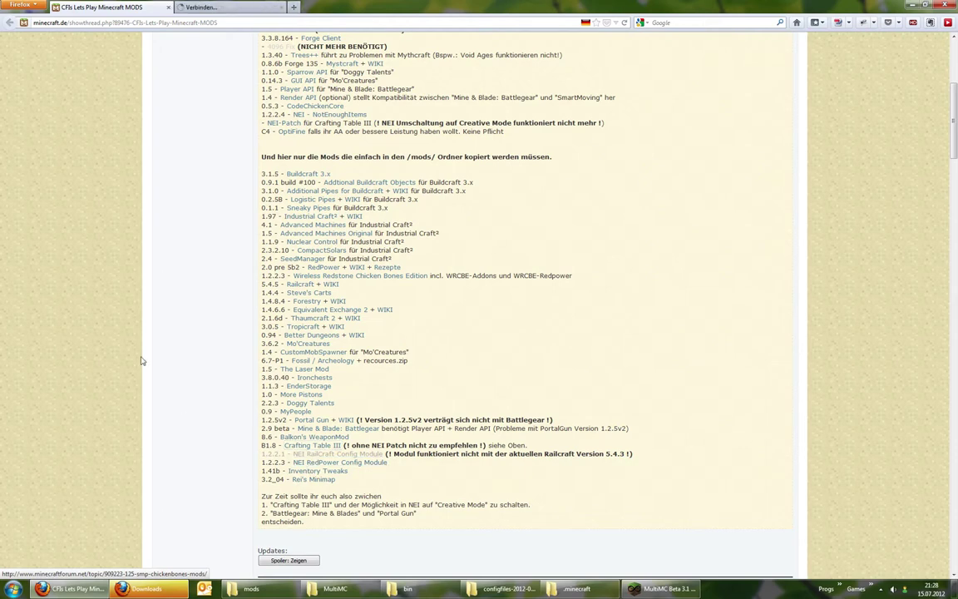
pyautogui.scroll(-5, 302, 408)
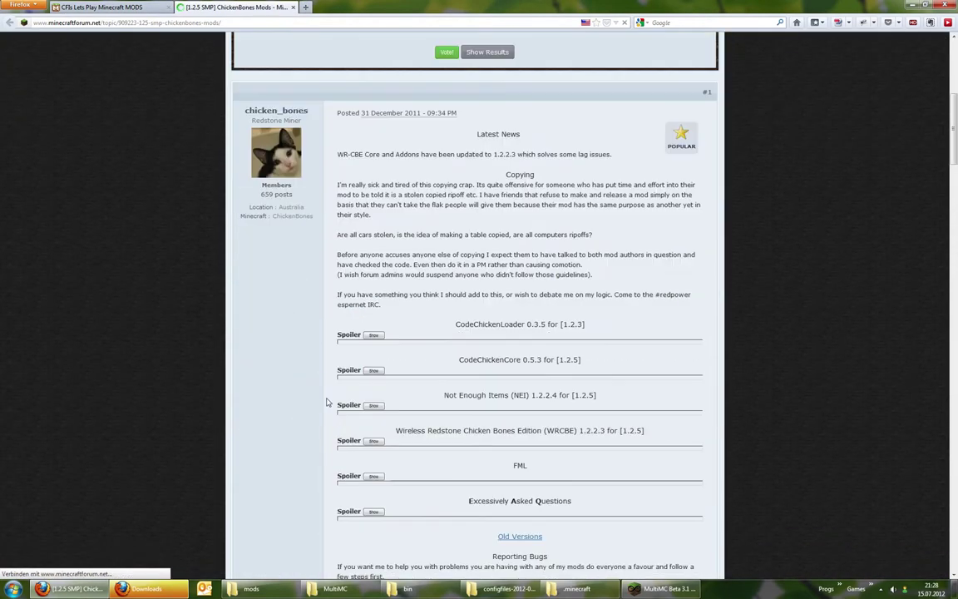
pyautogui.click(374, 388)
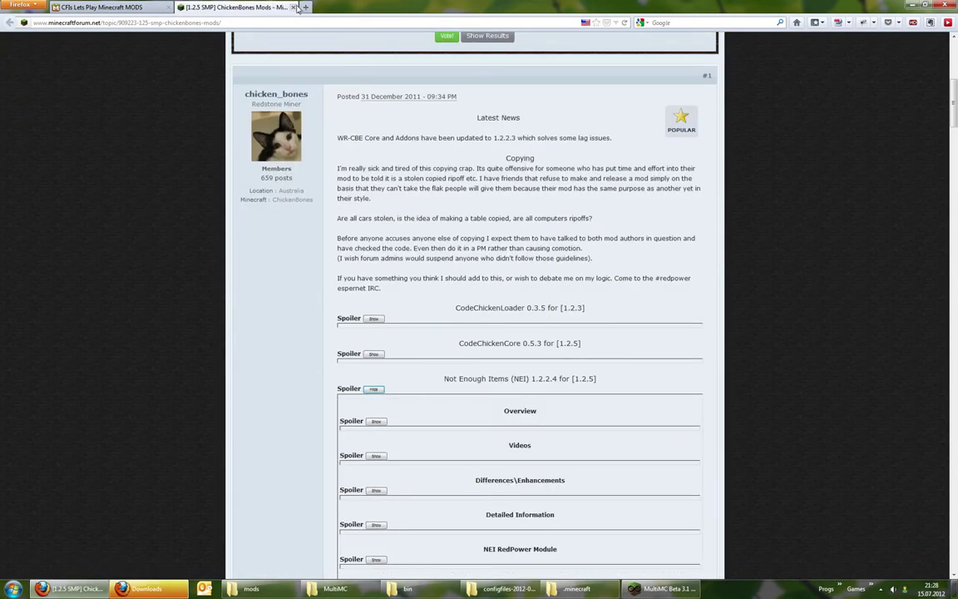
pyautogui.middleClick(264, 7)
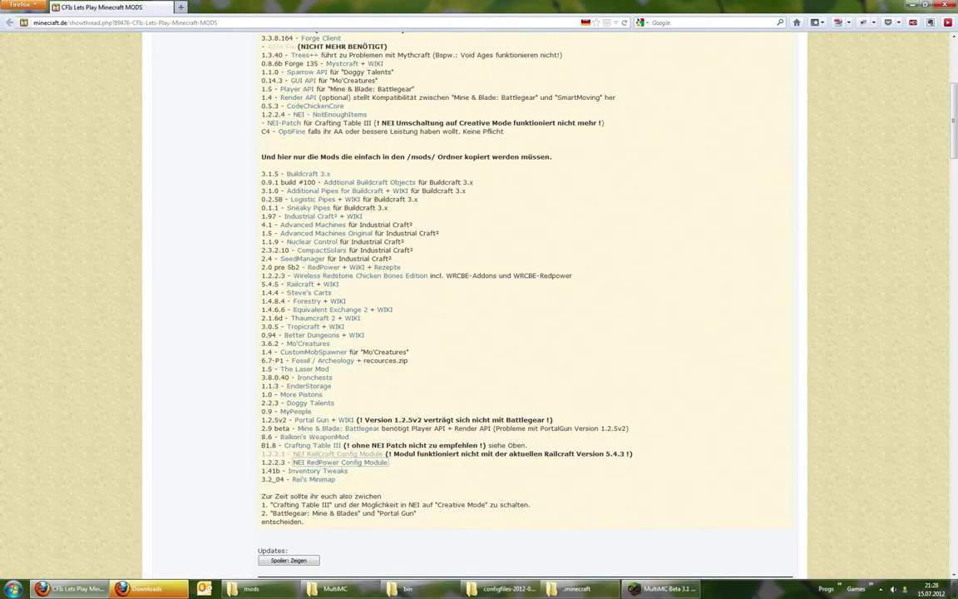
# Highlight the NEI RailCraft Config Module entry in the mod list and the Railcraft version in its incompatibility note.
pyautogui.moveTo(404, 454); pyautogui.dragTo(261, 455)
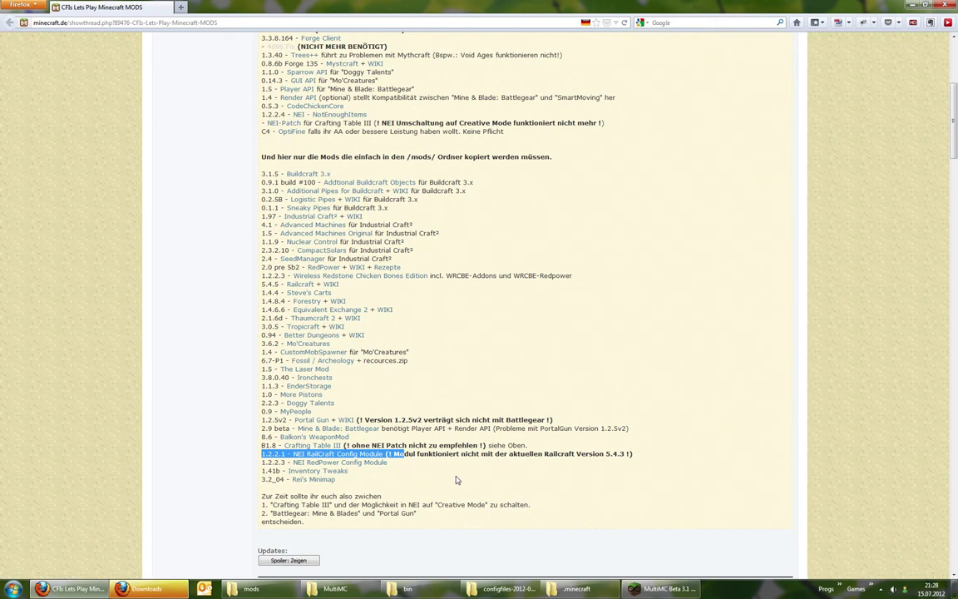
pyautogui.moveTo(612, 454); pyautogui.dragTo(605, 454)
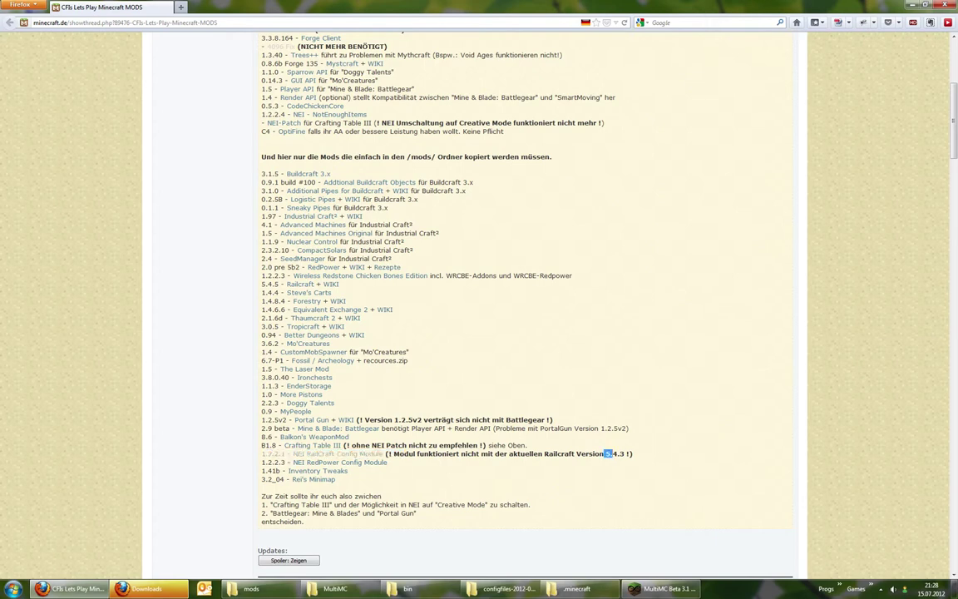
pyautogui.click(634, 454)
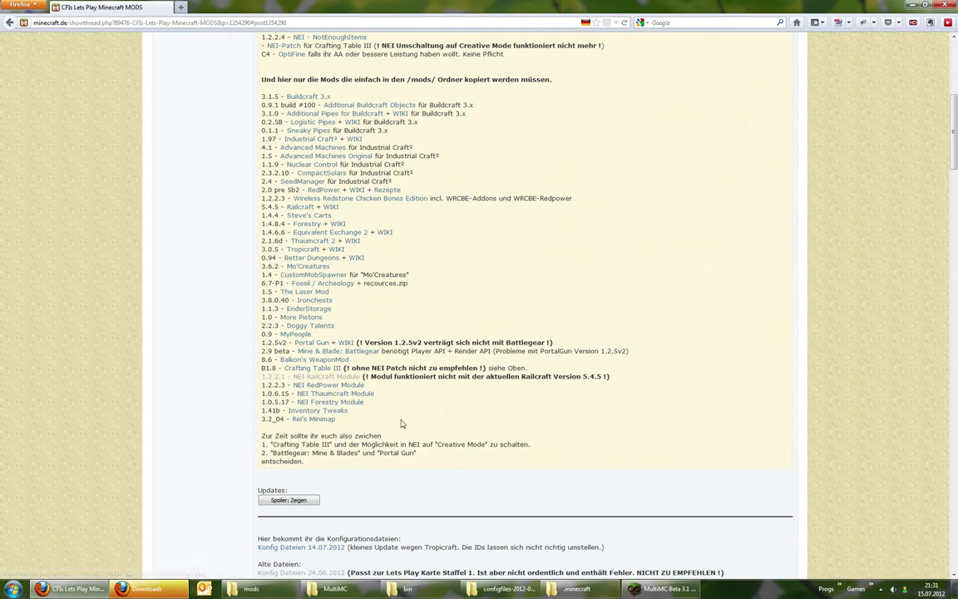
# Open the Rei's Minimap and Inventory Tweaks threads, go to the Inventory Tweaks Download section and close that thread.
pyautogui.middleClick(313, 419)
pyautogui.middleClick(317, 410)
pyautogui.hotkey('ctrl', 'Tab')
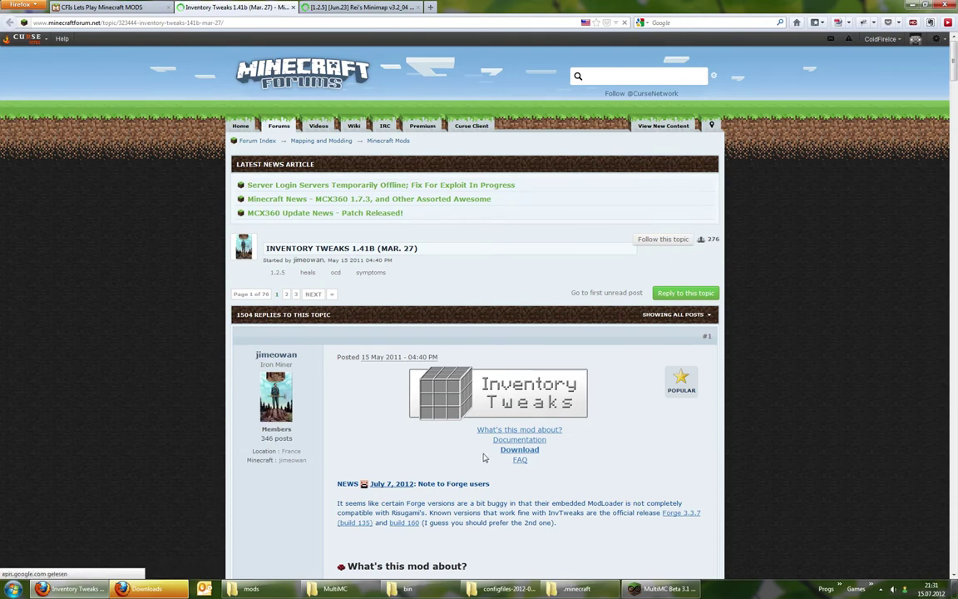
pyautogui.click(519, 449)
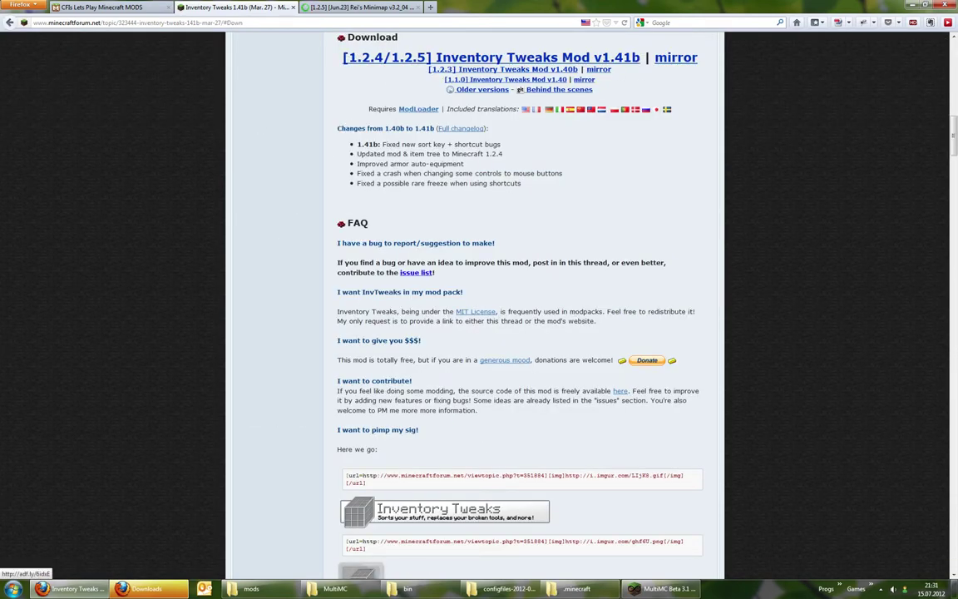
pyautogui.click(292, 7)
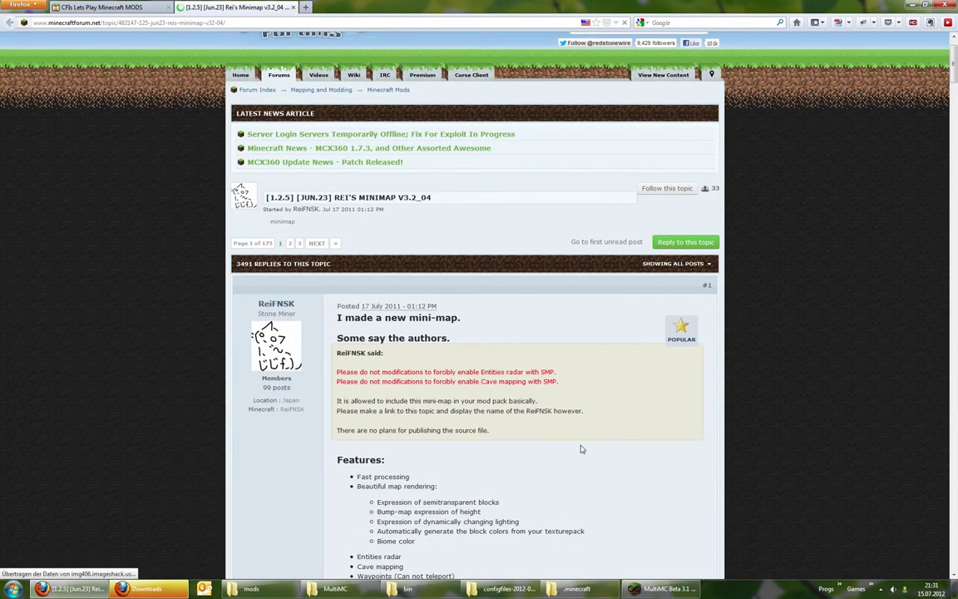
# Highlight the Rei's Minimap v3.2_04 download link for Minecraft 1.2.5 and close the thread.
pyautogui.scroll(-2, 578, 445)
pyautogui.scroll(-2, 574, 441)
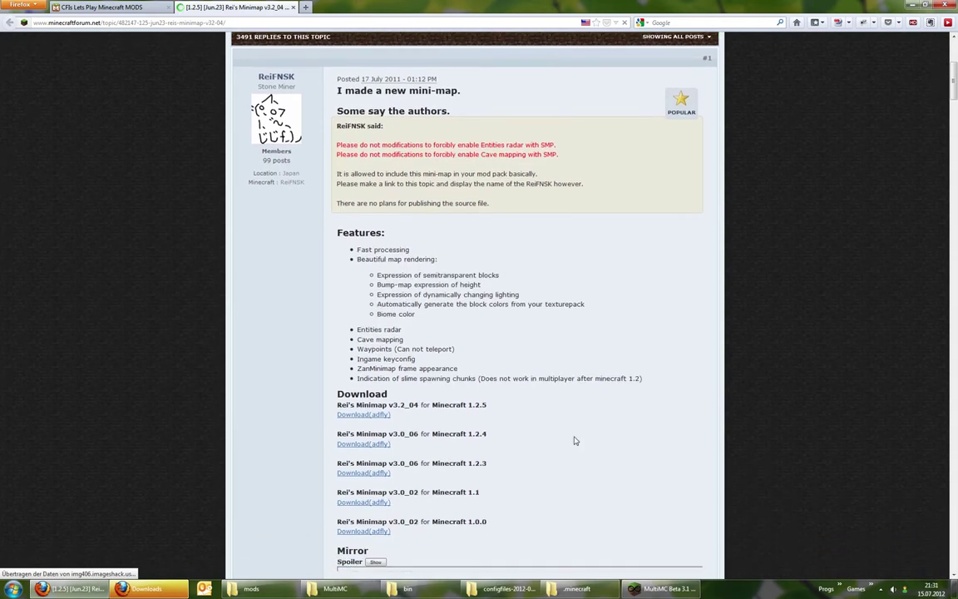
pyautogui.click(364, 408)
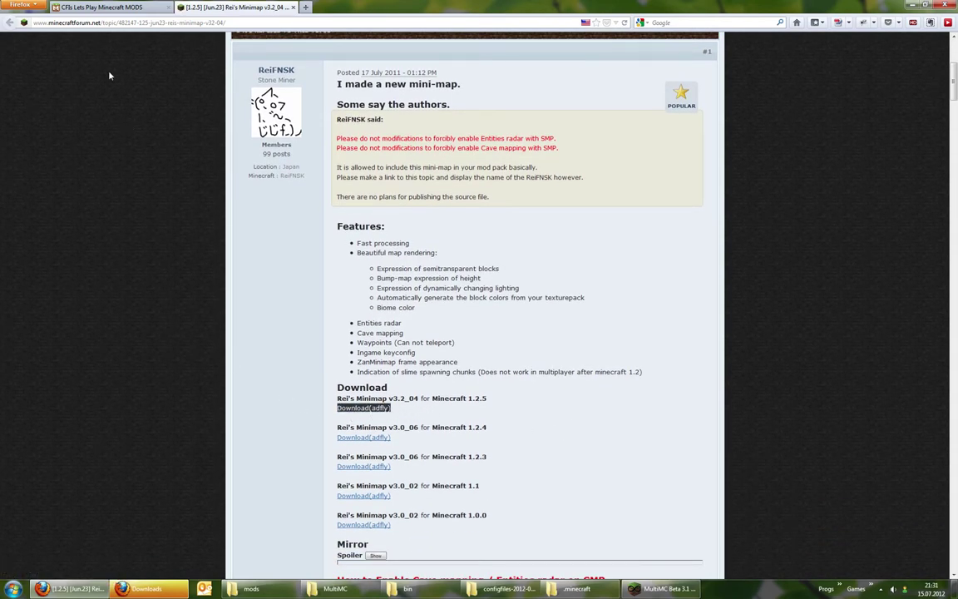
pyautogui.hotkey('ctrl', 'w')
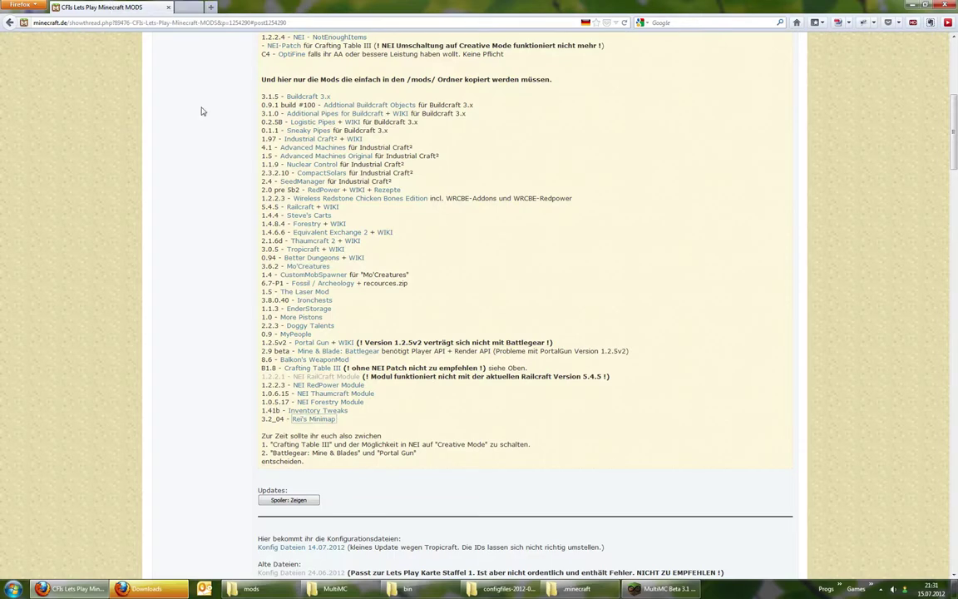
# Open the Better Dungeons thread from the mod list, find its version 0.94 download link and return to the list.
pyautogui.scroll(1, 223, 383)
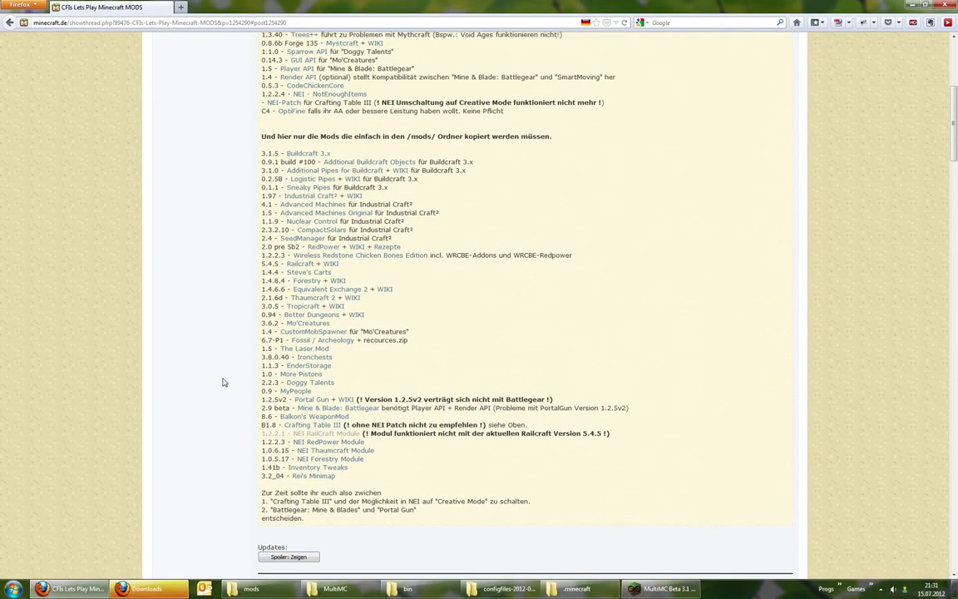
pyautogui.click(309, 323)
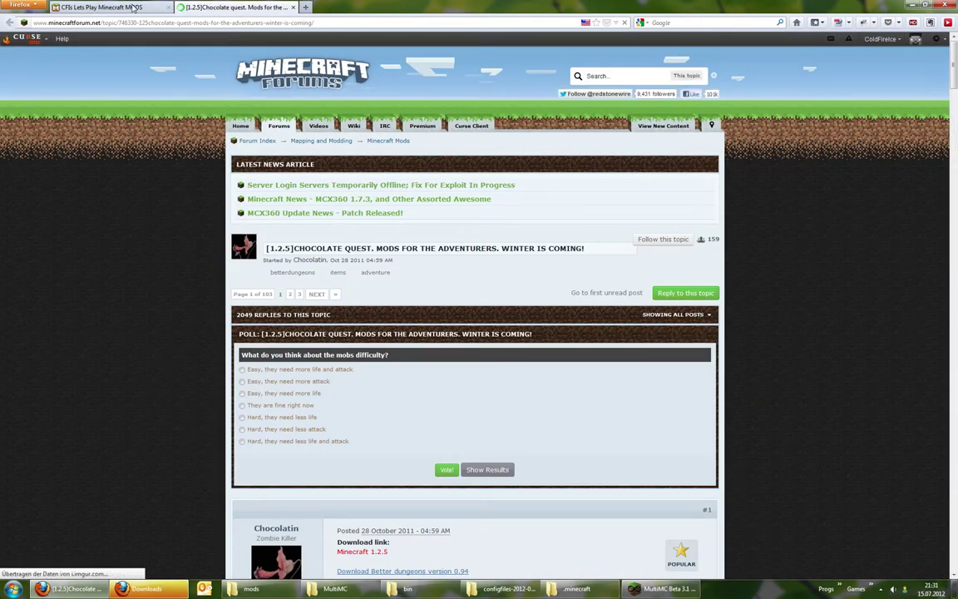
pyautogui.scroll(-5, 150, 320)
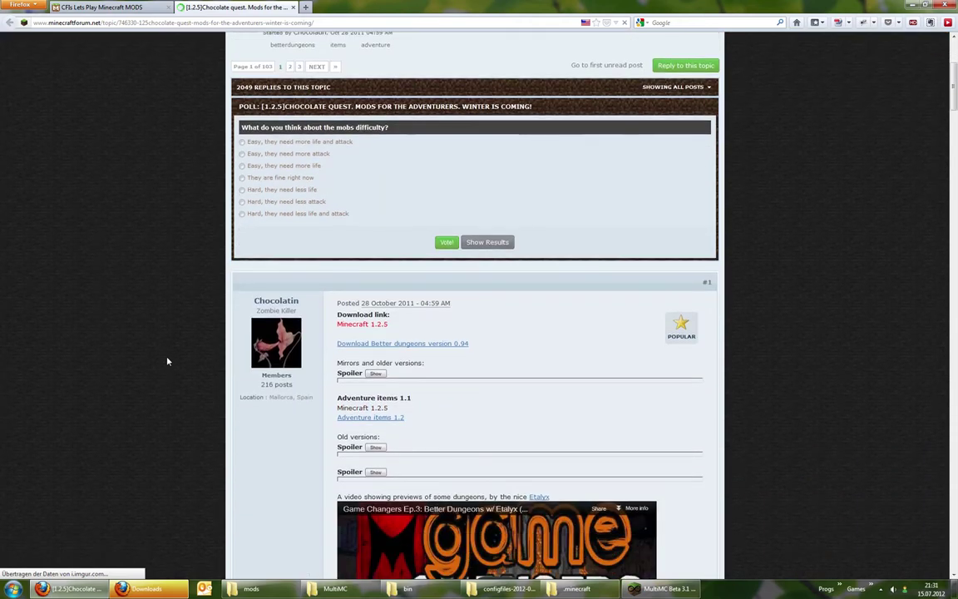
pyautogui.click(104, 8)
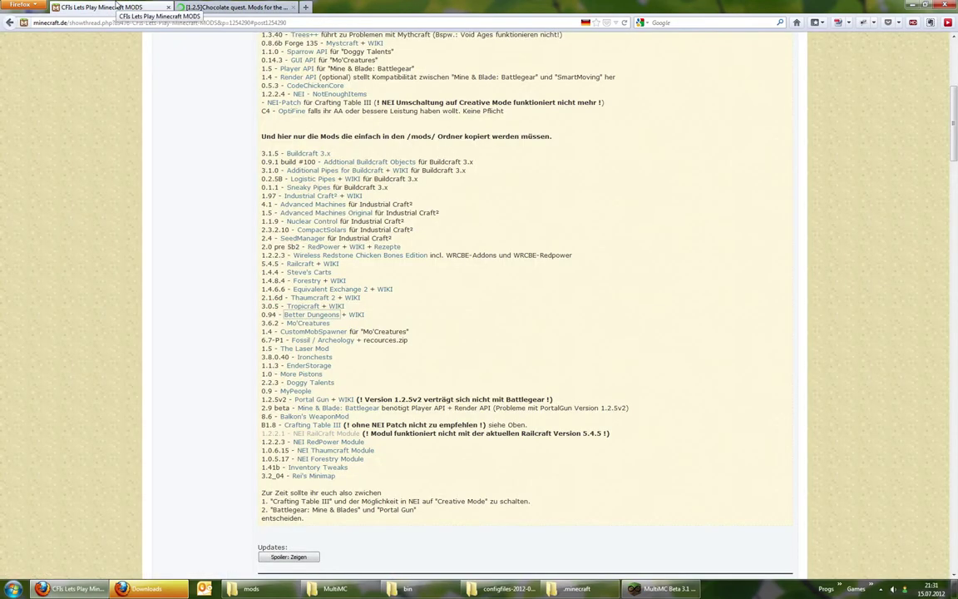
# Bring up MultiMC's Edit mods window and the 07-15-2012 mods folder, and select DrZharks MoCreatures Mod v3.6.2.zip.
pyautogui.click(332, 589)
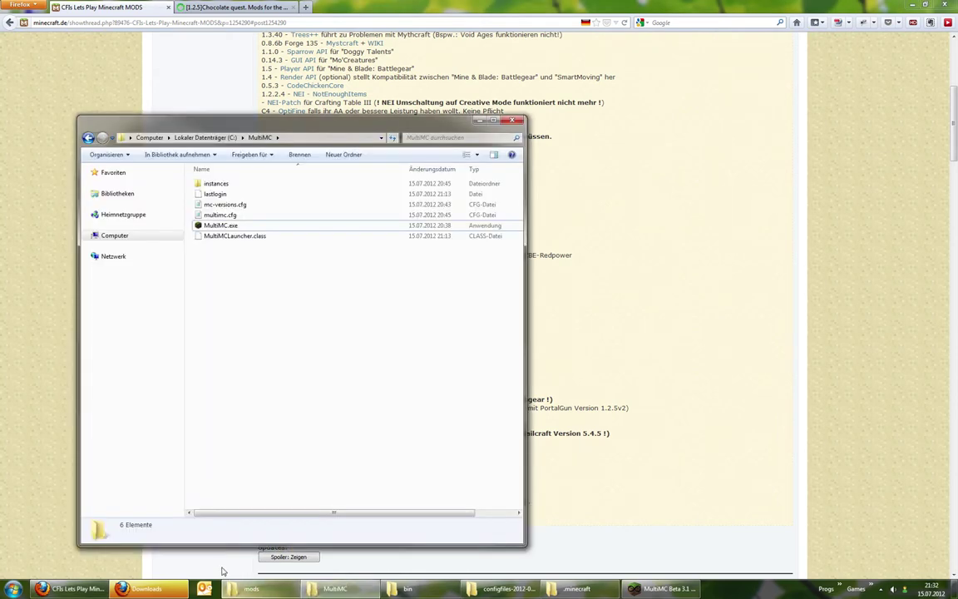
pyautogui.click(640, 586)
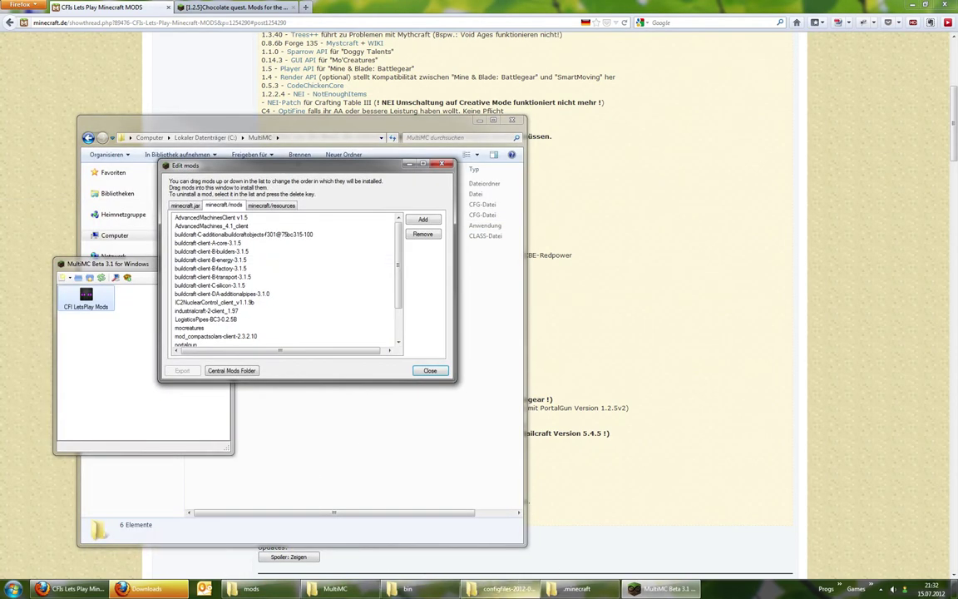
pyautogui.click(502, 590)
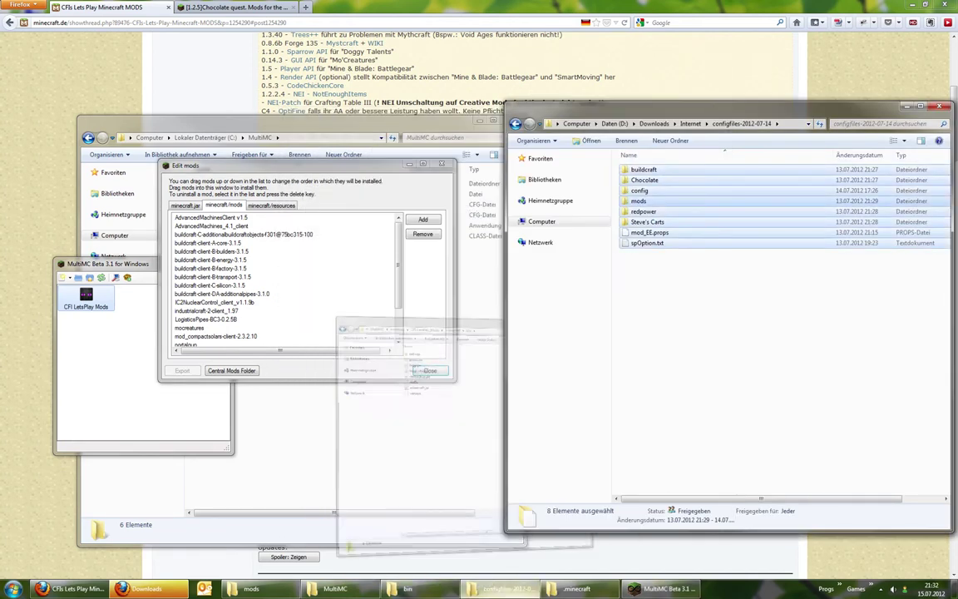
pyautogui.click(249, 587)
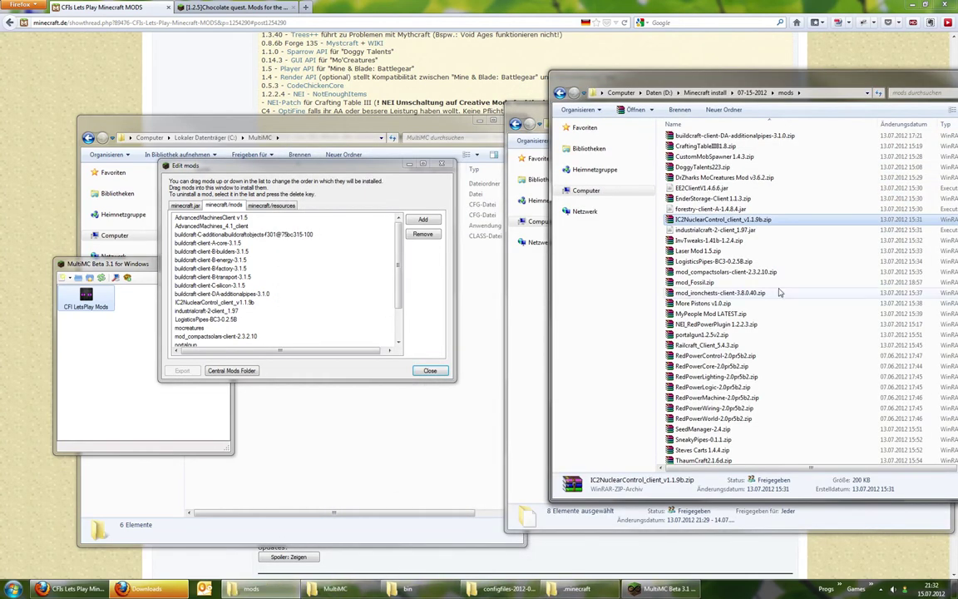
pyautogui.click(752, 178)
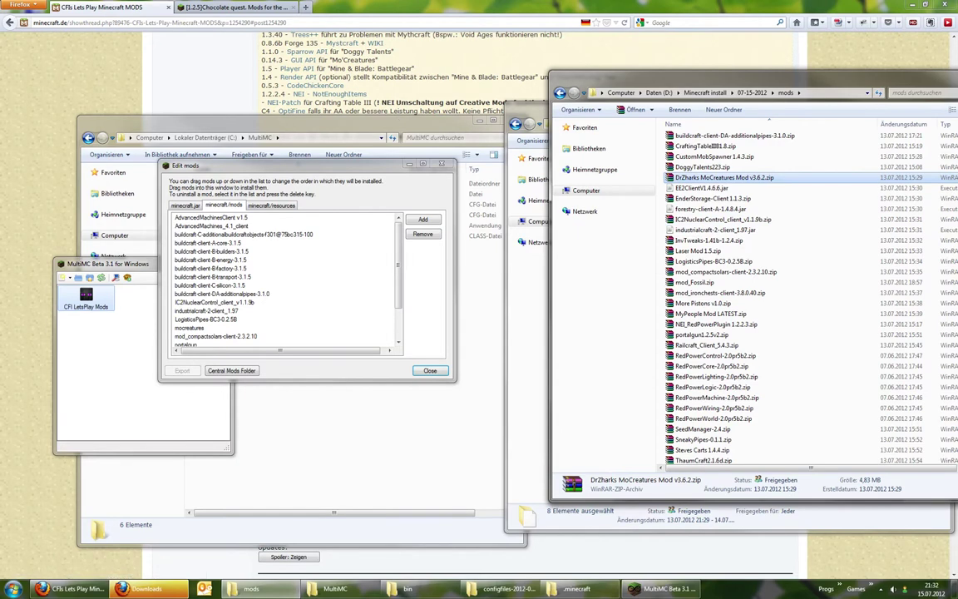
# Minimize the MultiMC and configfiles-2012-07-14 folder windows and move the Edit mods window clear of the forum mod list.
pyautogui.click(480, 121)
pyautogui.click(528, 125)
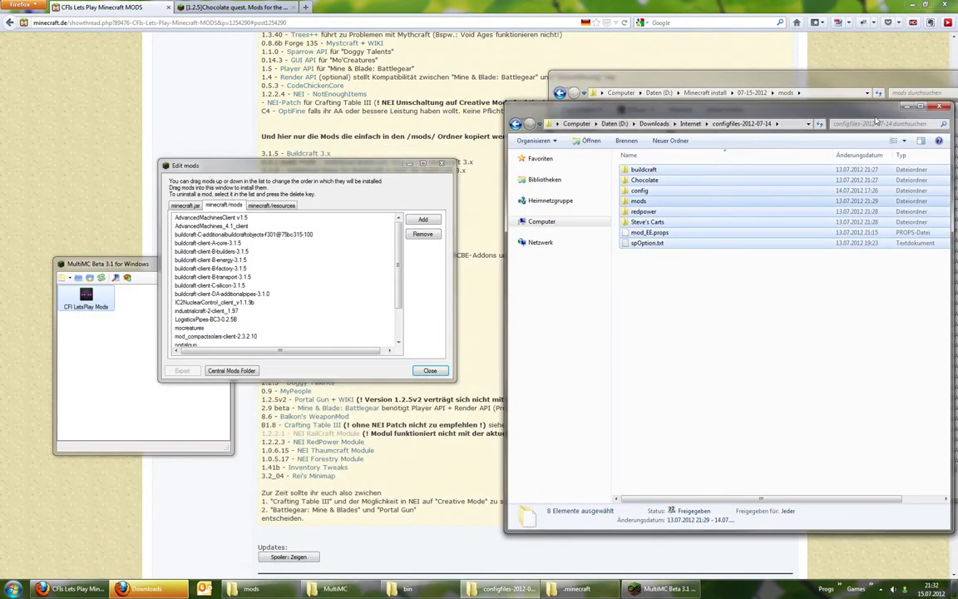
pyautogui.moveTo(229, 166); pyautogui.dragTo(78, 118)
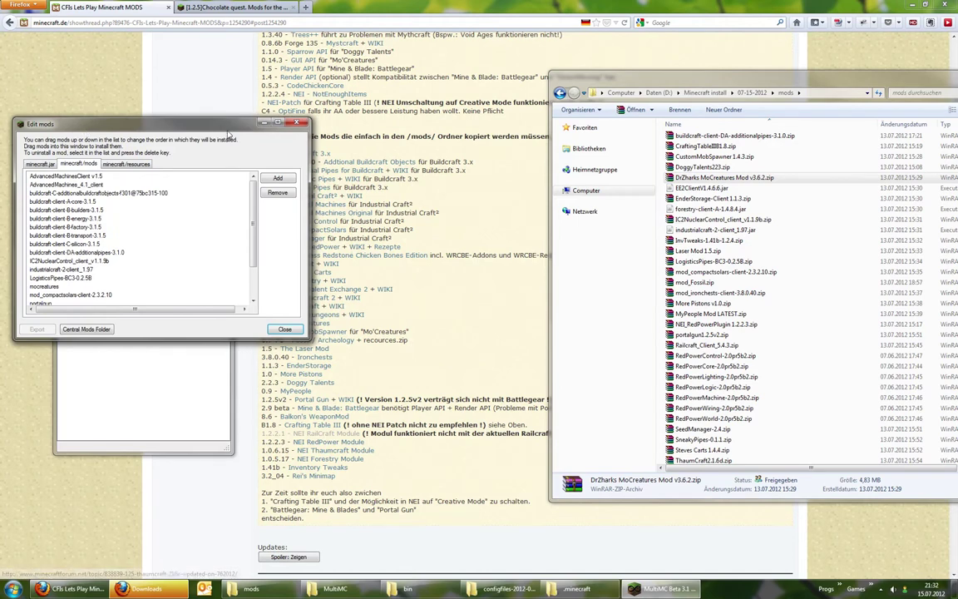
pyautogui.moveTo(208, 122); pyautogui.dragTo(154, 86)
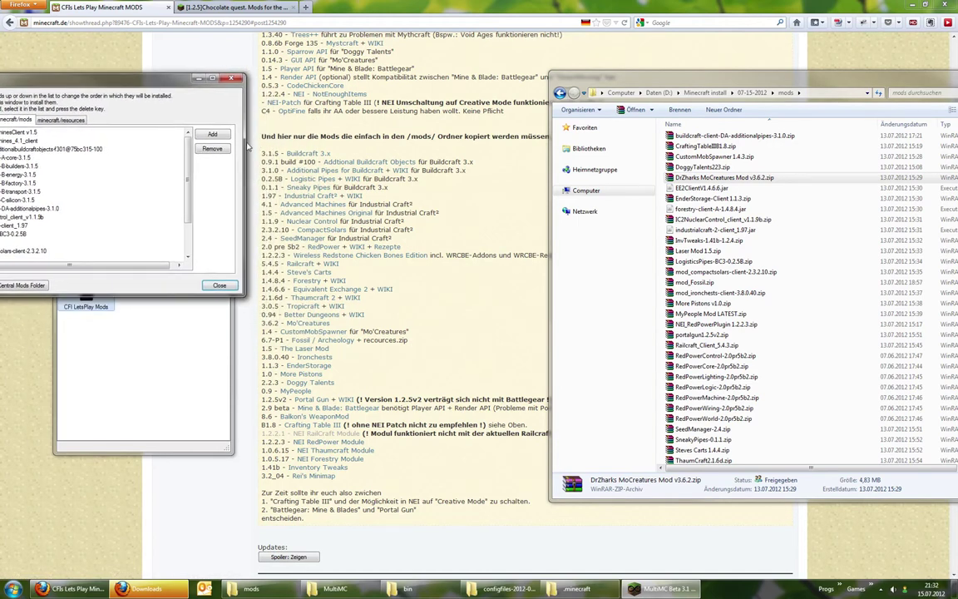
# Bring the Edit mods window fully into view and add the seven RedPower 2.0pr5b2 zips to the instance's minecraft/mods list.
pyautogui.moveTo(88, 82); pyautogui.dragTo(142, 70)
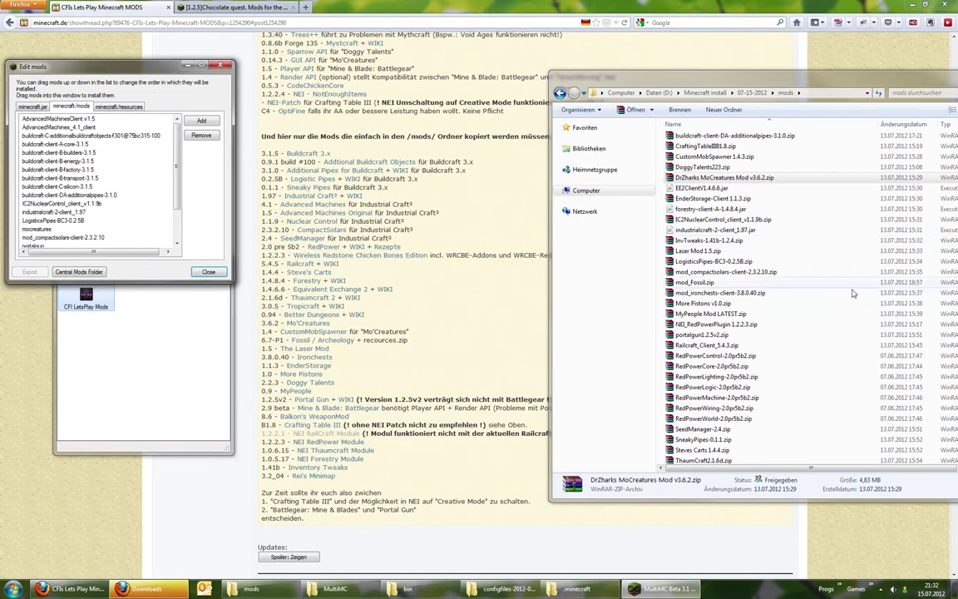
pyautogui.click(781, 303)
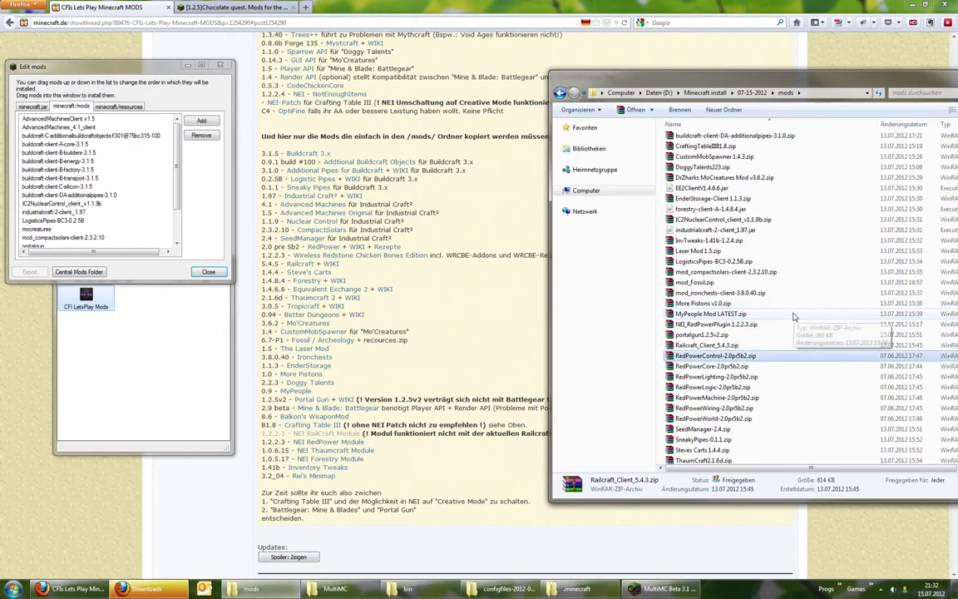
pyautogui.click(765, 355)
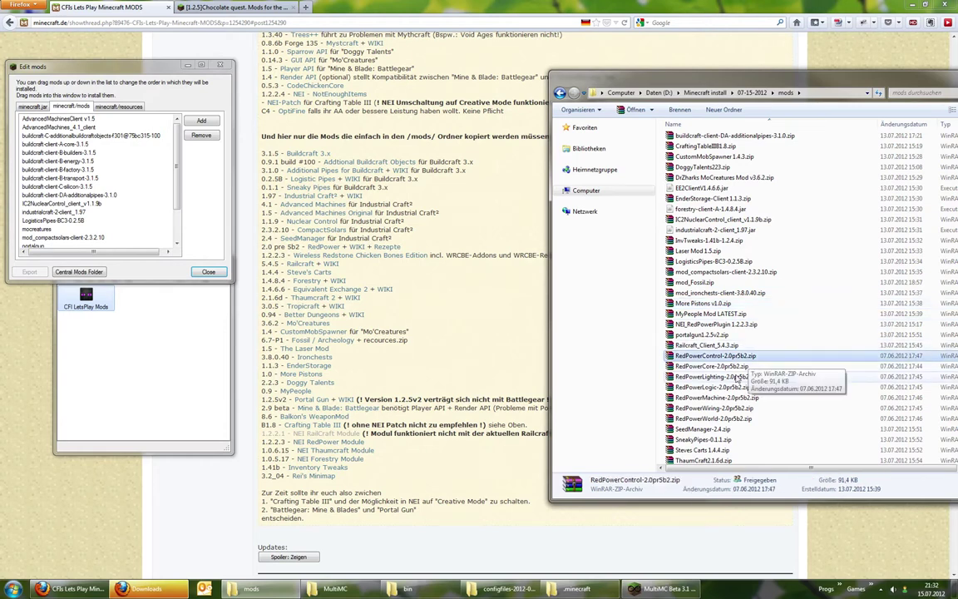
pyautogui.keyDown('shift'); pyautogui.click(758, 416); pyautogui.keyUp('shift')
pyautogui.moveTo(746, 398); pyautogui.dragTo(146, 185)
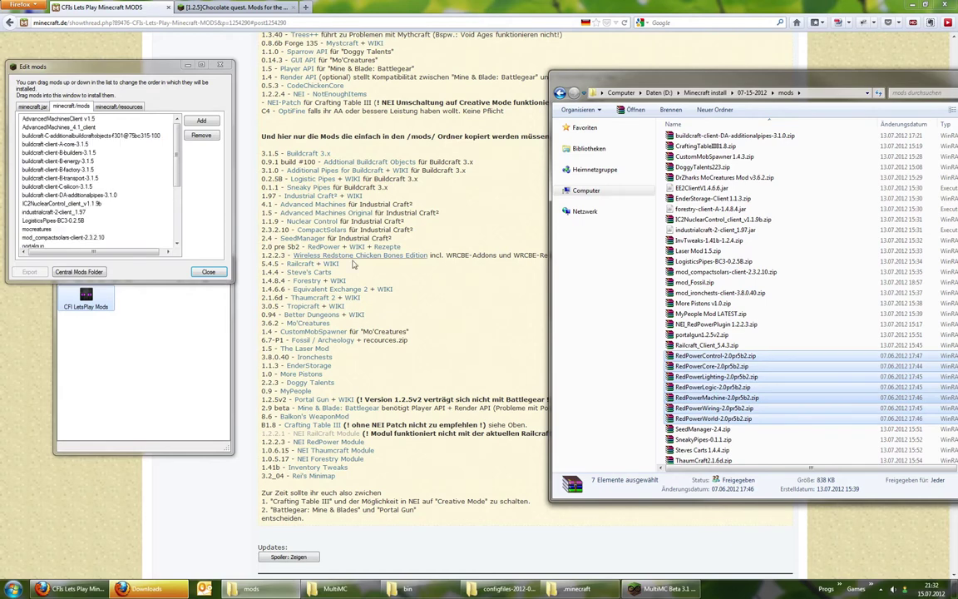
# Add the WR-CBE Addons, Core and RedPower client zips to the instance's minecraft/mods list.
pyautogui.click(769, 324)
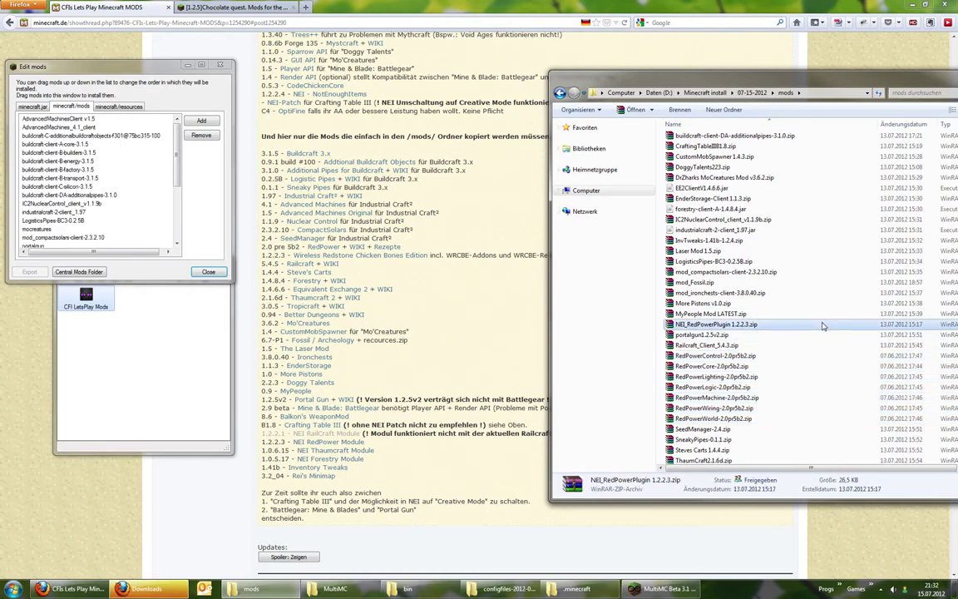
pyautogui.scroll(-2, 821, 325)
pyautogui.click(719, 436)
pyautogui.keyDown('shift'); pyautogui.click(701, 458); pyautogui.keyUp('shift')
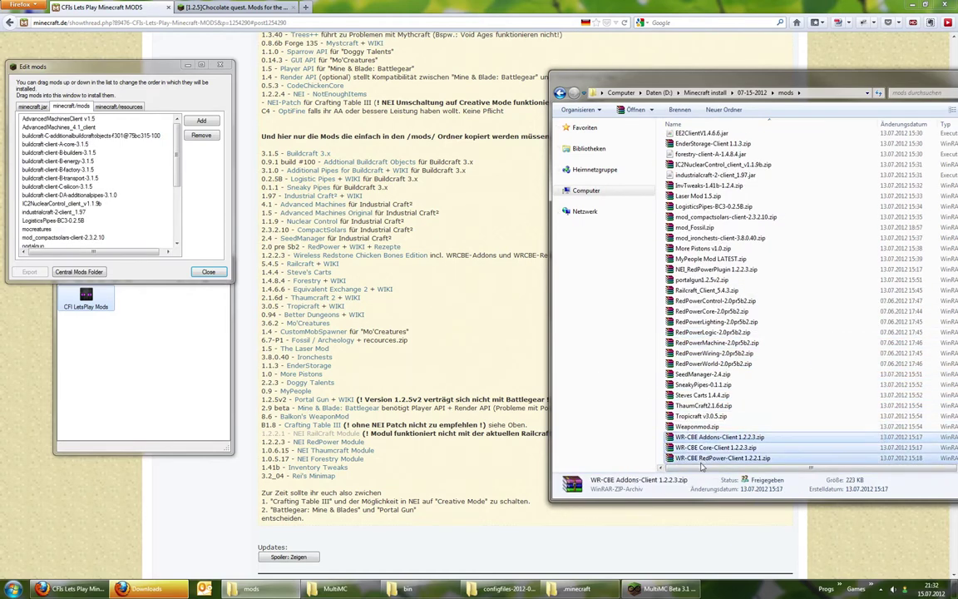
pyautogui.moveTo(701, 465); pyautogui.dragTo(119, 183)
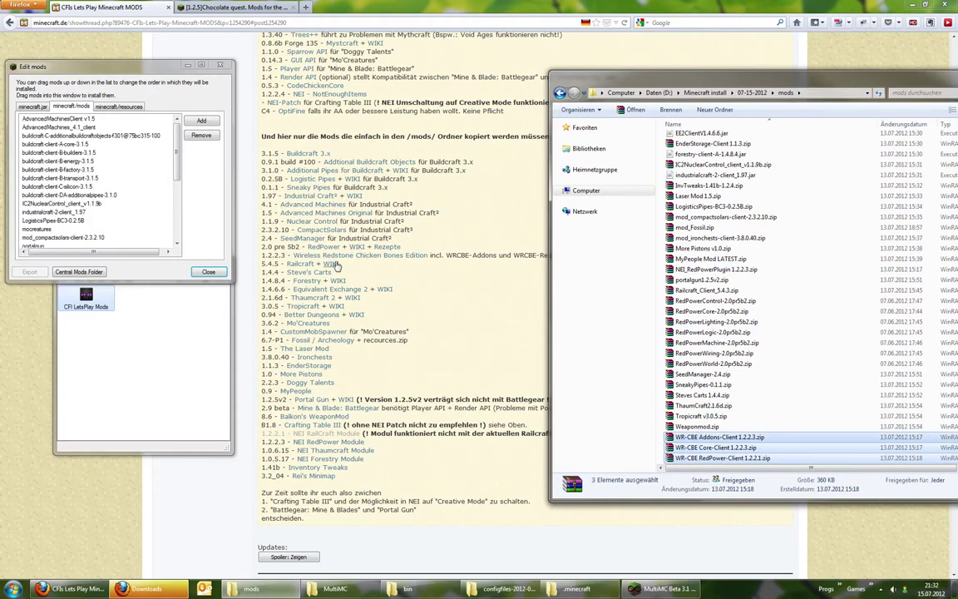
# Add Railcraft_Client_5.4.5.zip from the 07-15-2012 folder to the instance's mods and move the file into the mods subfolder.
pyautogui.moveTo(705, 290); pyautogui.dragTo(140, 226)
pyautogui.moveTo(466, 320); pyautogui.dragTo(720, 294)
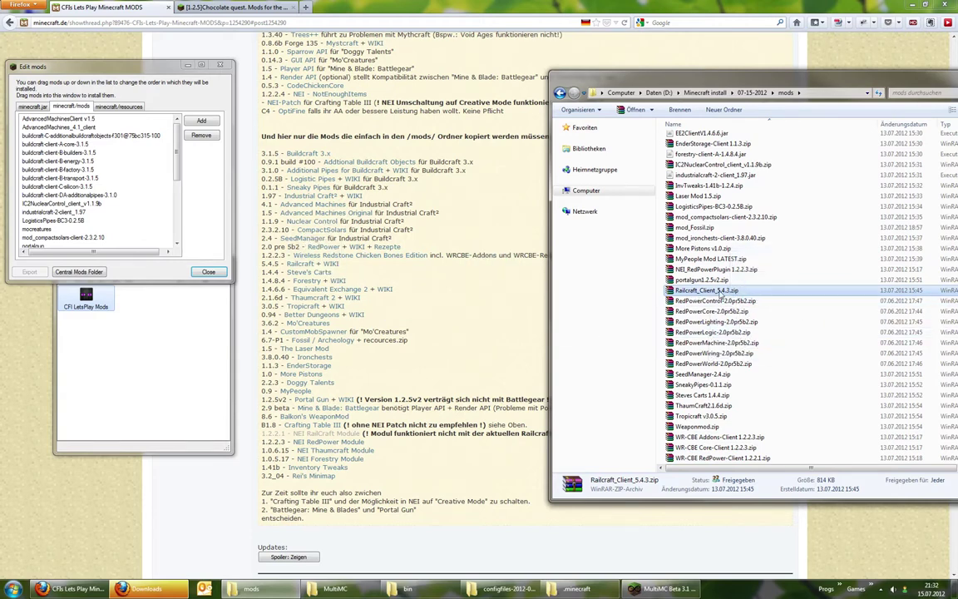
pyautogui.click(750, 92)
pyautogui.moveTo(706, 213); pyautogui.dragTo(138, 166)
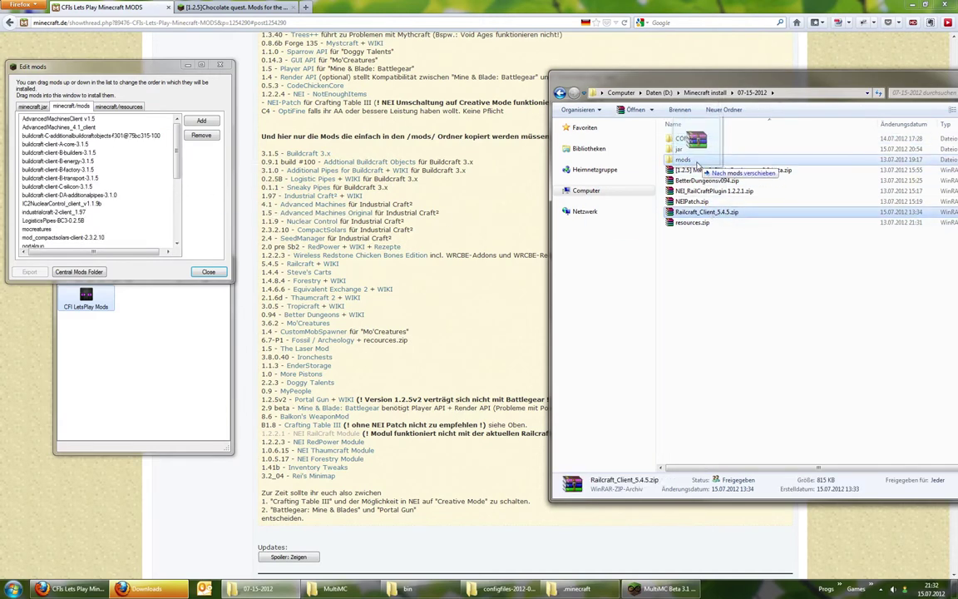
pyautogui.doubleClick(682, 158)
# Delete the outdated Railcraft_Client_5.4.3.zip from the 07-15-2012 mods folder.
pyautogui.click(781, 359)
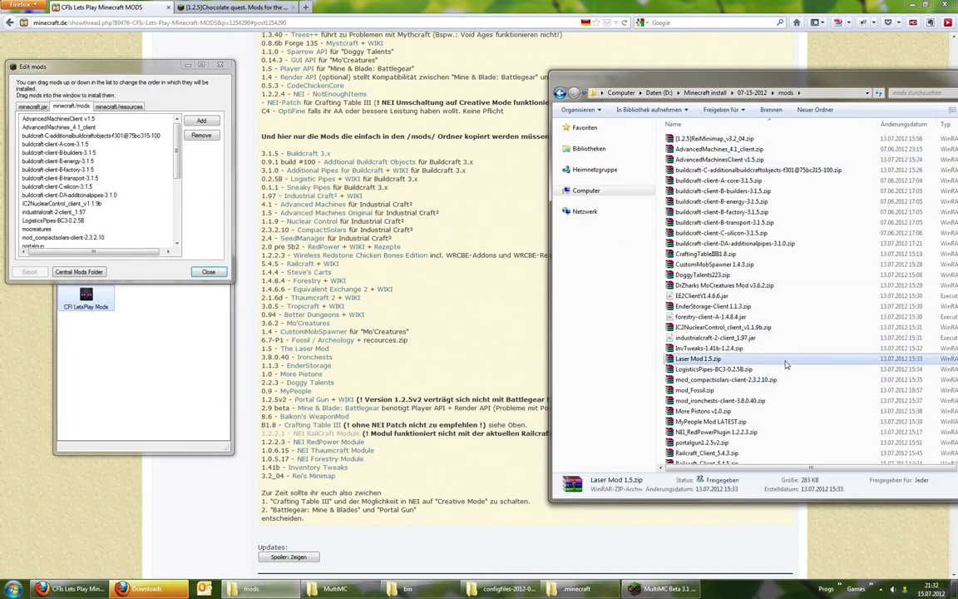
pyautogui.click(758, 452)
pyautogui.scroll(-1, 758, 422)
pyautogui.press('Delete')
pyautogui.press('Return')
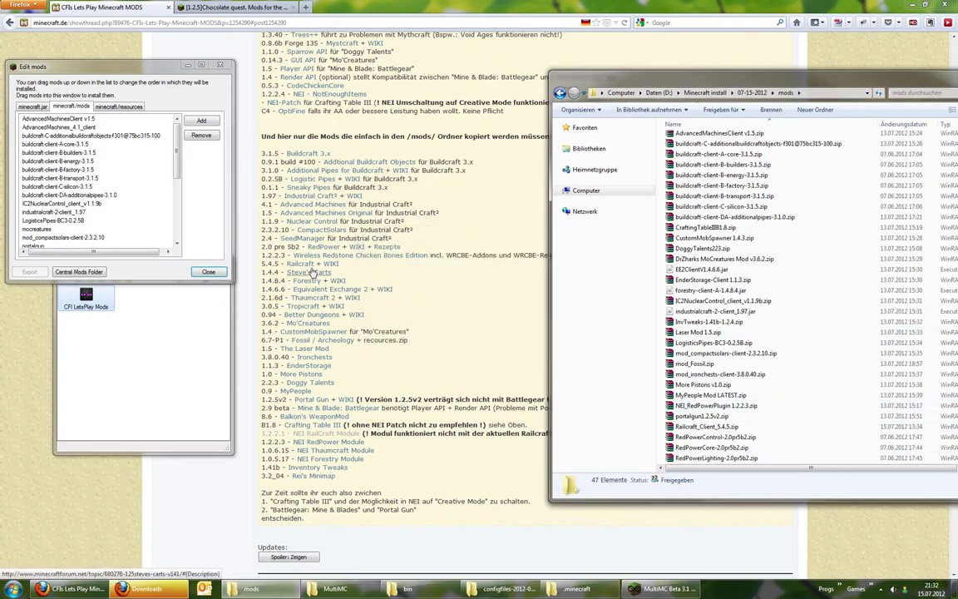
# Add Steves Carts 1.4.4.zip and forestry-client-A-1.4.8.4.jar to the instance's minecraft/mods list and select EE2ClientV1.4.6.6.jar.
pyautogui.scroll(-4, 781, 350)
pyautogui.click(680, 396)
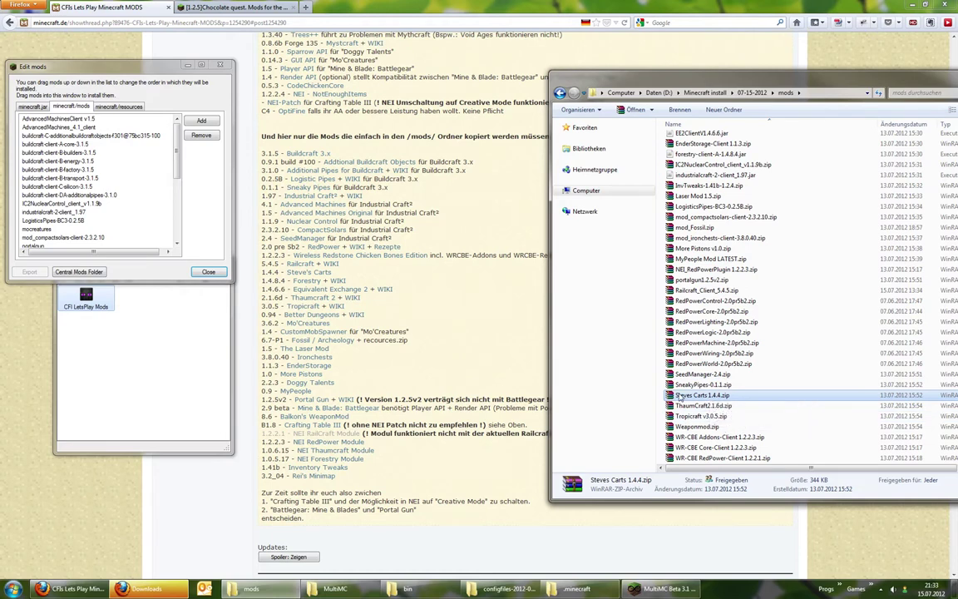
pyautogui.moveTo(154, 226); pyautogui.dragTo(154, 220)
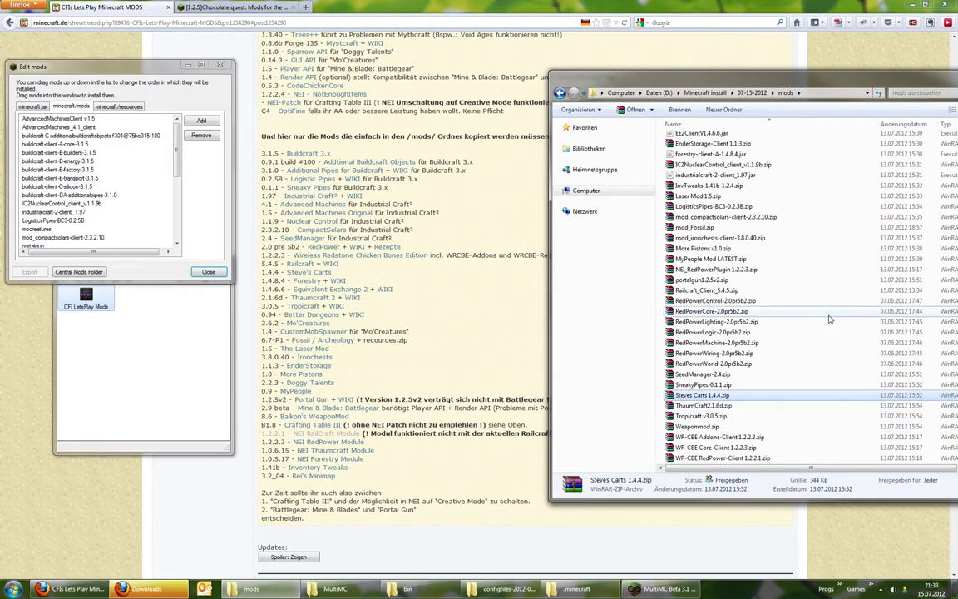
pyautogui.moveTo(708, 154); pyautogui.dragTo(177, 213)
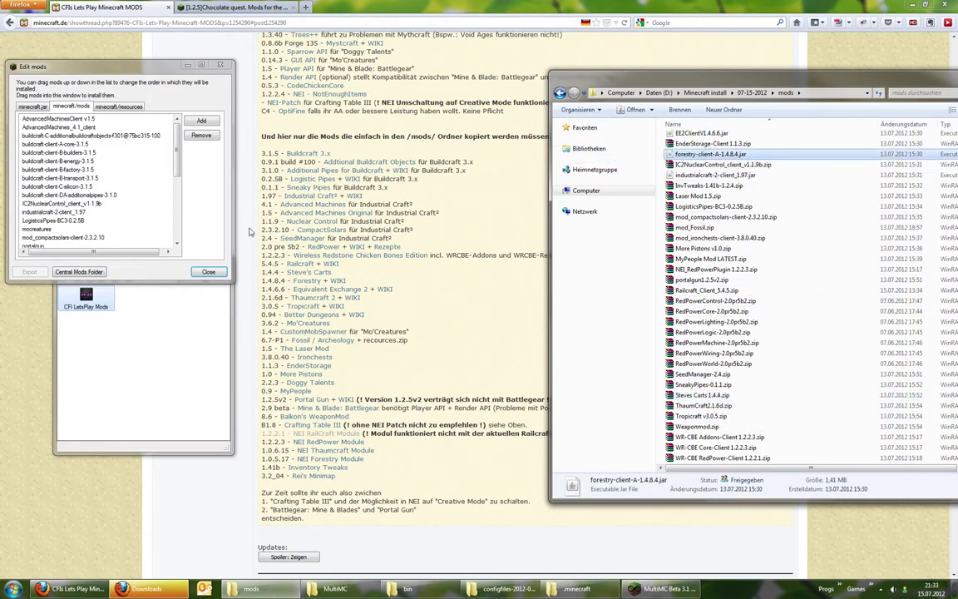
pyautogui.click(698, 137)
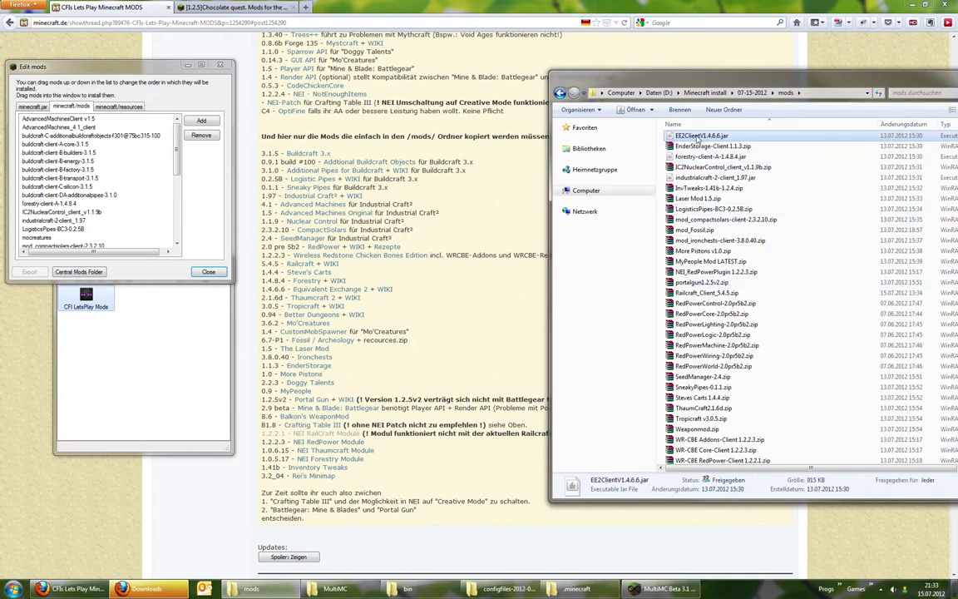
# Add EE2ClientV1.4.6.6.jar, ThaumCraft2.1.6d.zip, Tropicraft v3.0.5.zip and RedPowerLighting-2.0pr5b2.zip to the instance's minecraft/mods list.
pyautogui.moveTo(698, 139); pyautogui.dragTo(148, 199)
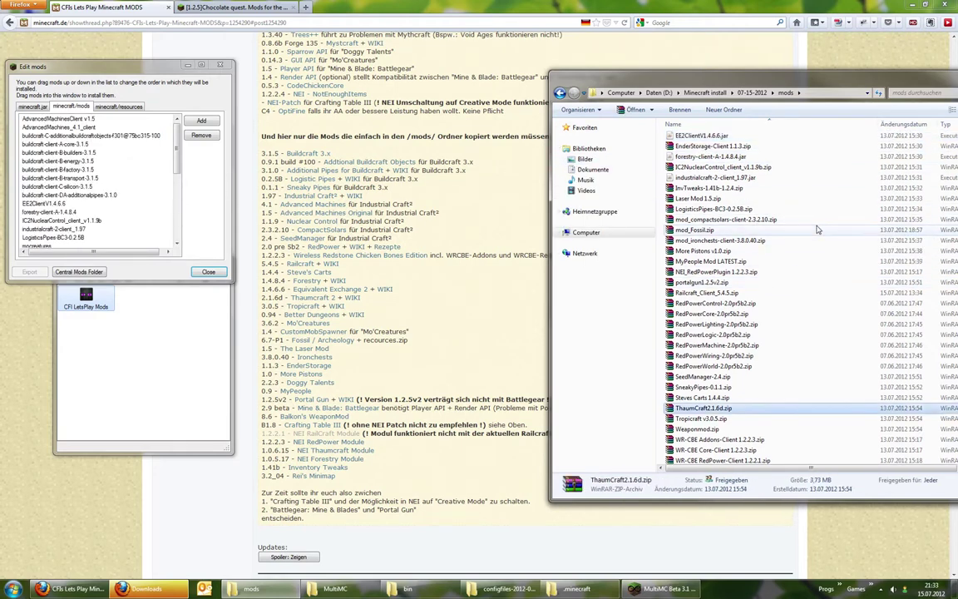
pyautogui.click(698, 408)
pyautogui.moveTo(698, 409); pyautogui.dragTo(133, 190)
pyautogui.moveTo(699, 419); pyautogui.dragTo(93, 179)
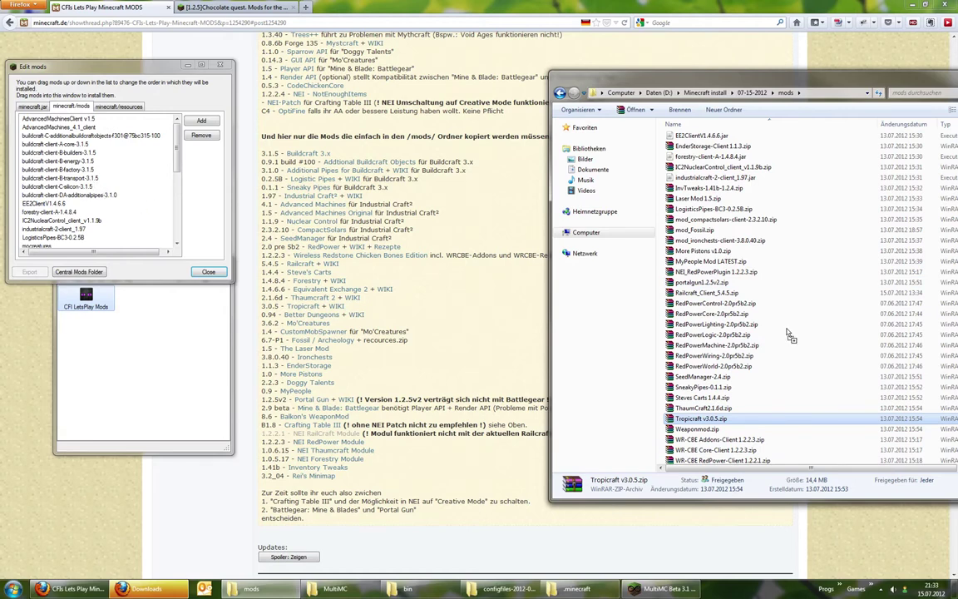
pyautogui.moveTo(786, 324); pyautogui.dragTo(143, 177)
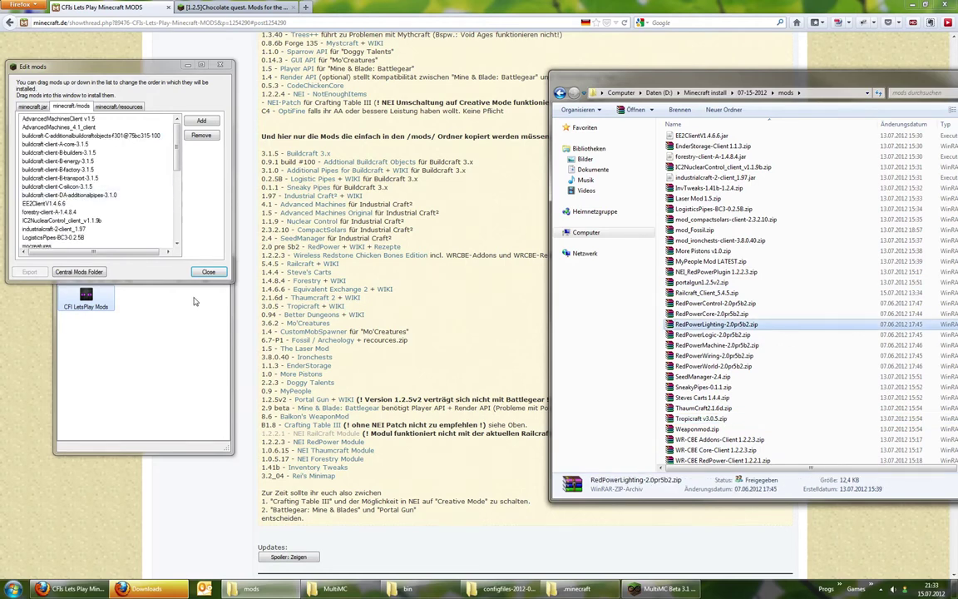
# Reopen the mod editor of the CFI LetsPlay Mods instance, shrink and reposition it, and show its minecraft/mods list.
pyautogui.click(202, 274)
pyautogui.rightClick(92, 295)
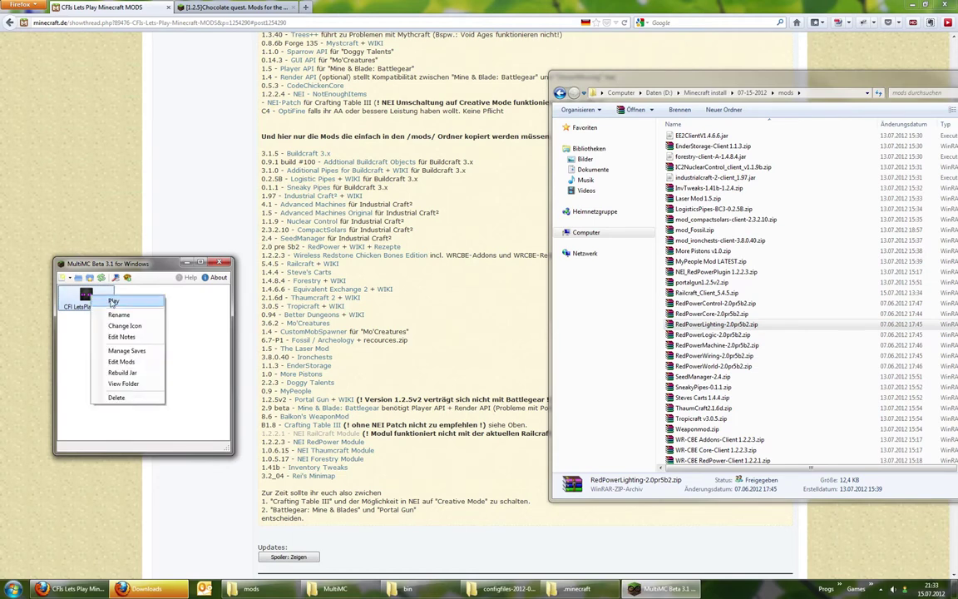
pyautogui.click(125, 361)
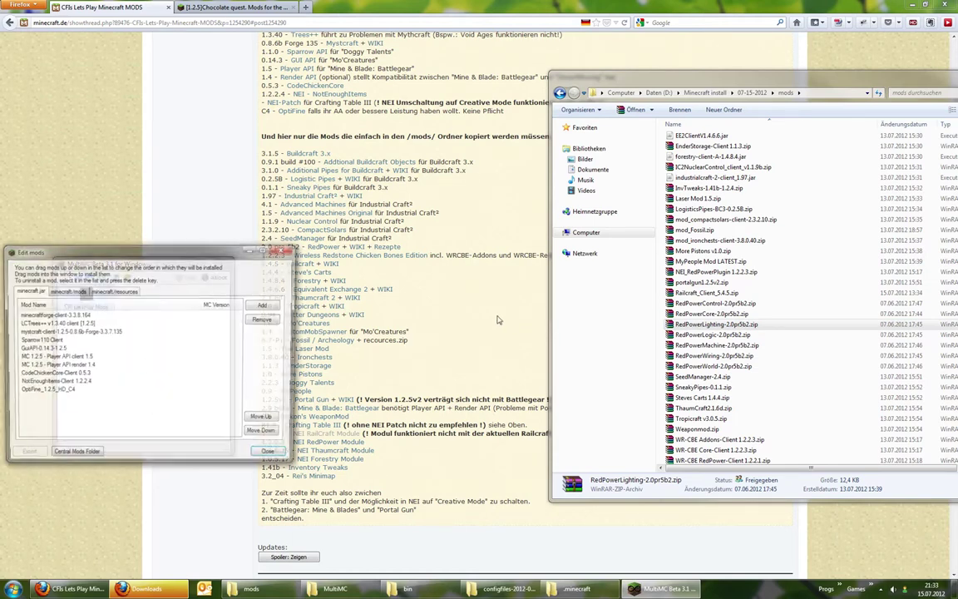
pyautogui.moveTo(295, 370); pyautogui.dragTo(216, 368)
pyautogui.moveTo(79, 249); pyautogui.dragTo(109, 79)
pyautogui.click(89, 119)
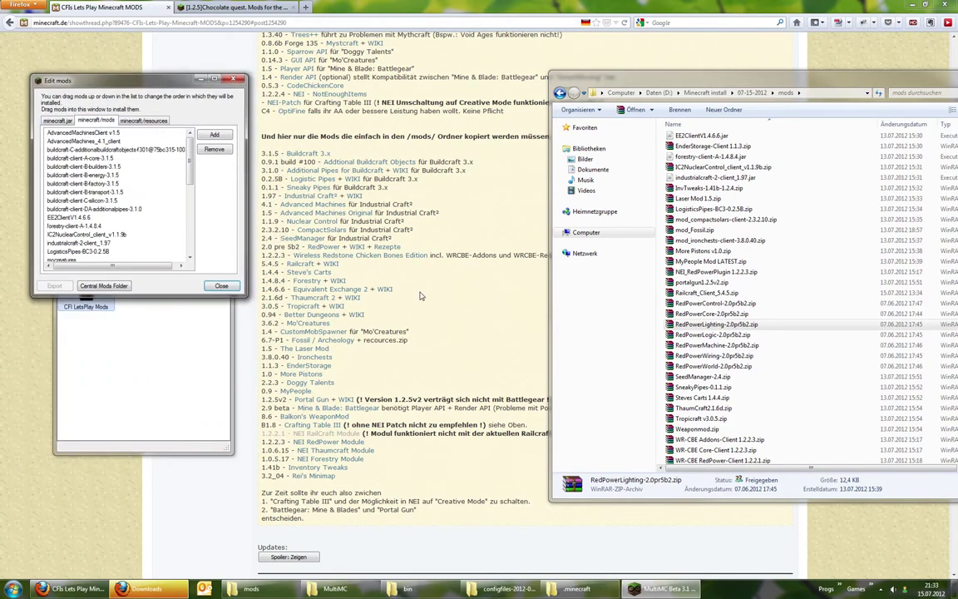
# Try to download Better dungeons version 0.94 from its linked forum page, and close that page.
pyautogui.click(308, 315)
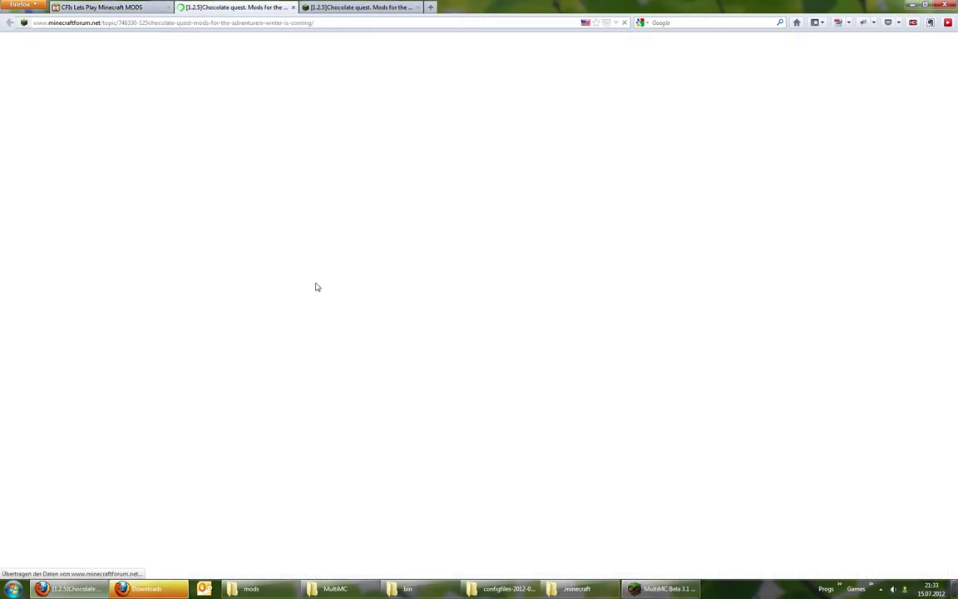
pyautogui.scroll(-5, 584, 423)
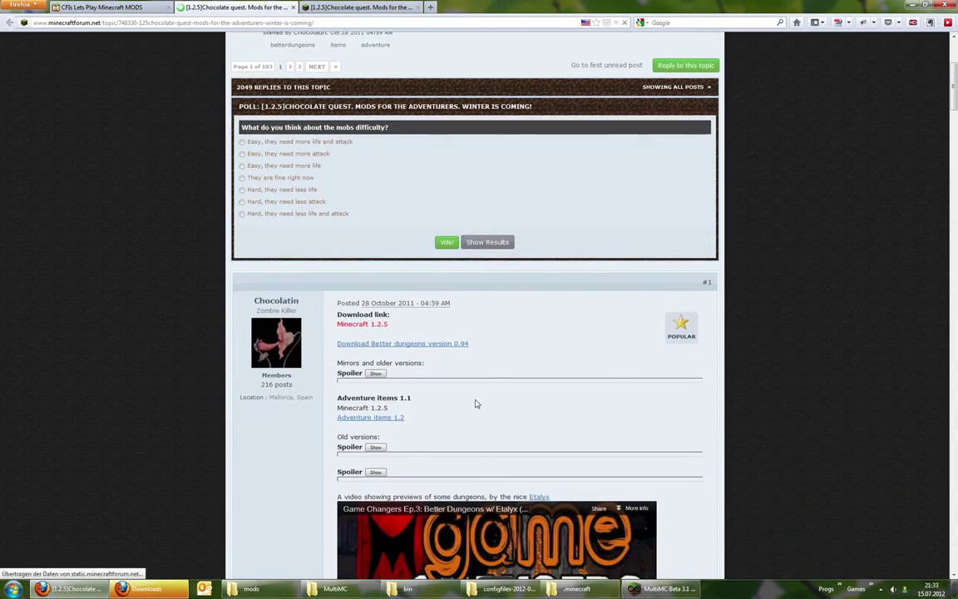
pyautogui.click(434, 344)
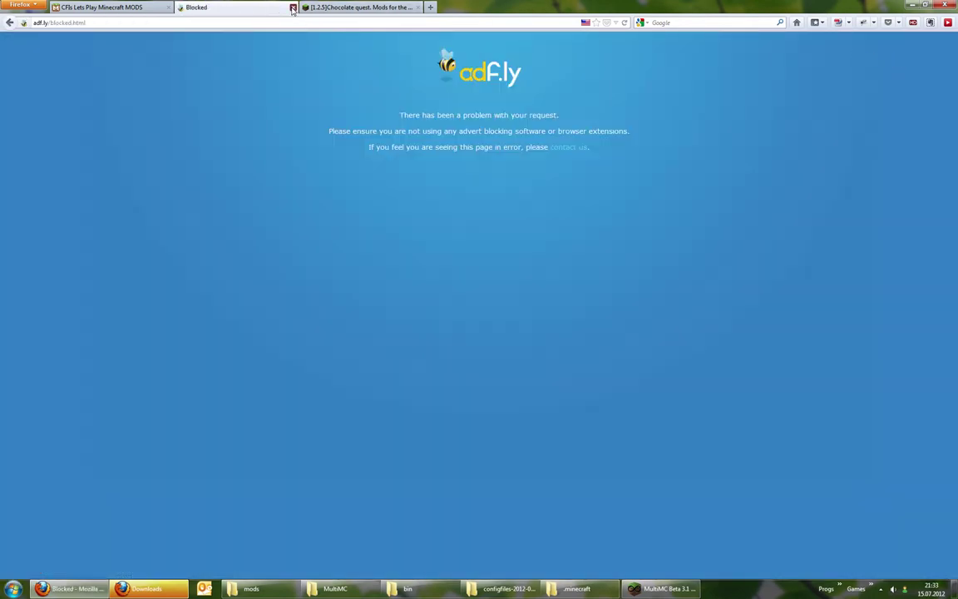
pyautogui.click(293, 7)
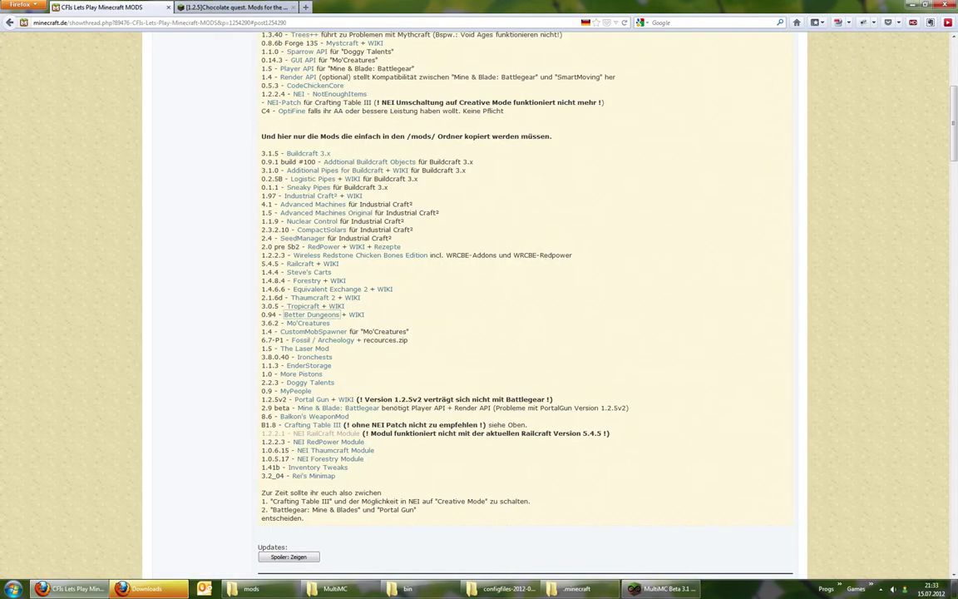
# Open BetterDungeonsv094.zip from the 07-15-2012 folder and enter its "Copy the contents in this folder into your .minecraft folder" directory.
pyautogui.click(484, 589)
pyautogui.click(408, 589)
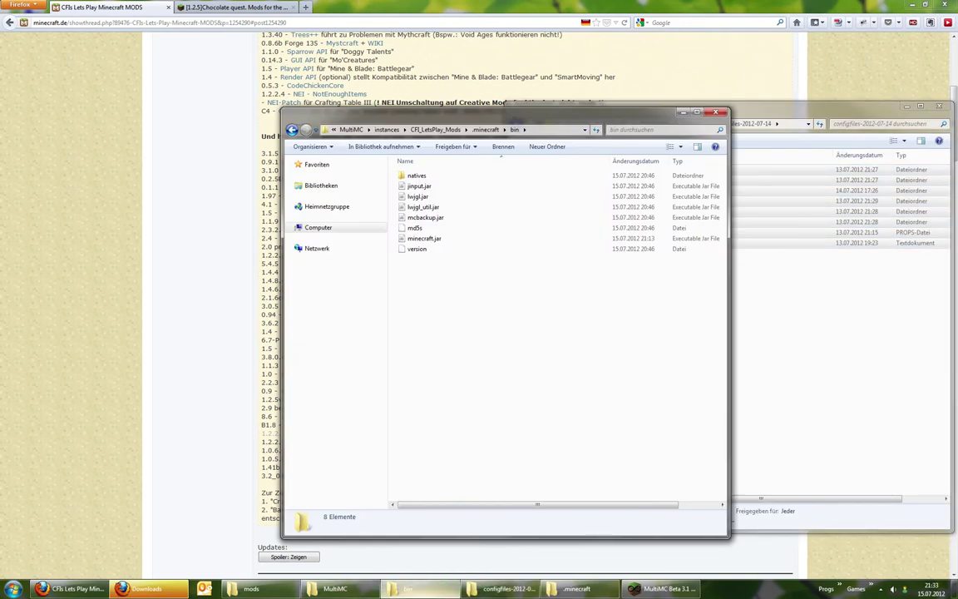
pyautogui.click(411, 589)
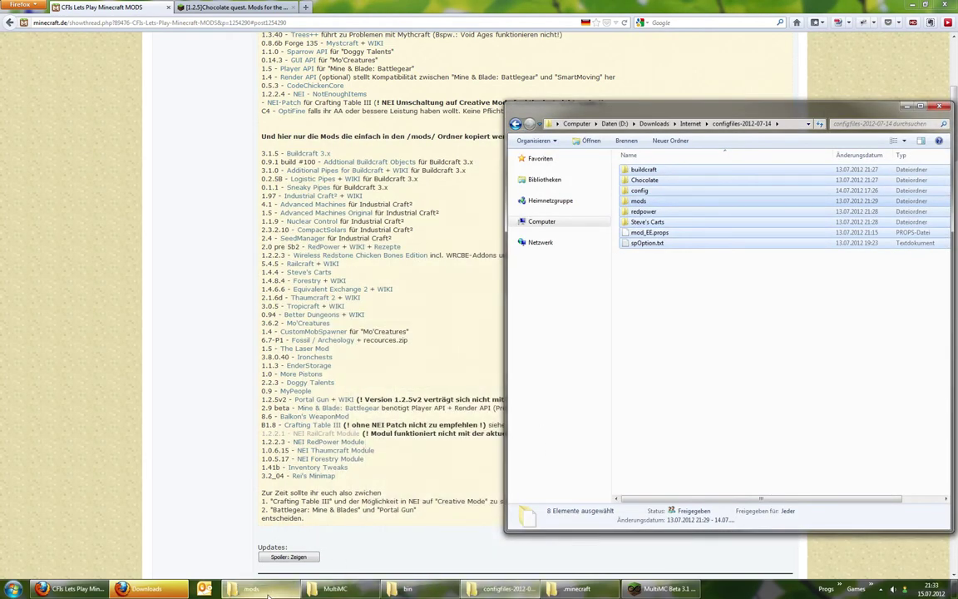
pyautogui.click(266, 592)
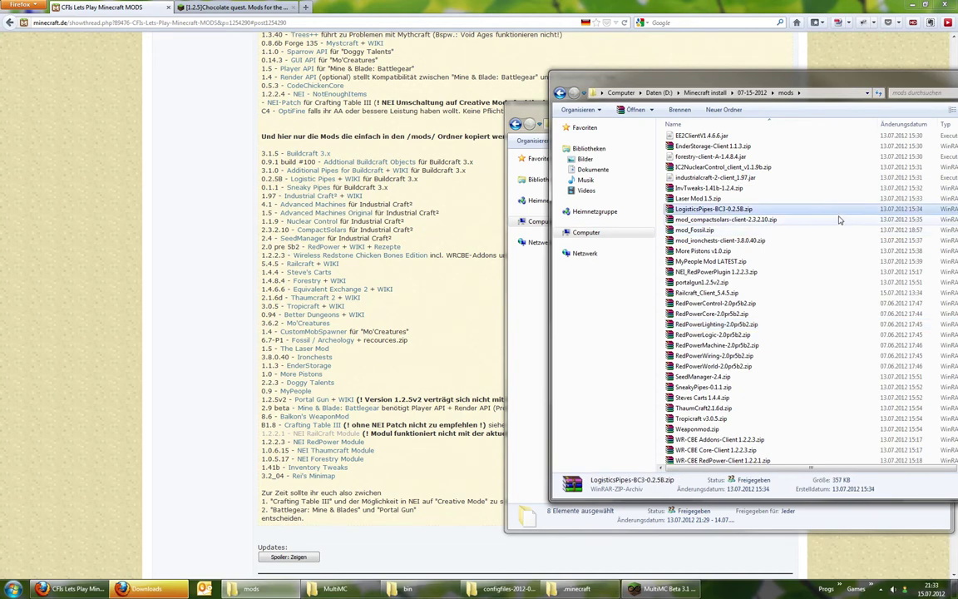
pyautogui.press('BackSpace')
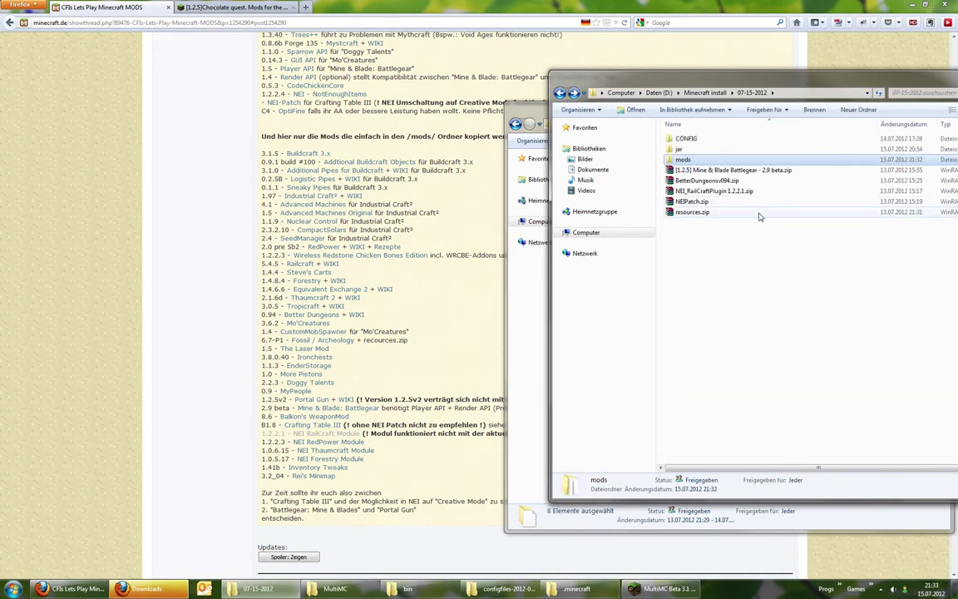
pyautogui.press('Down')
pyautogui.press('Down')
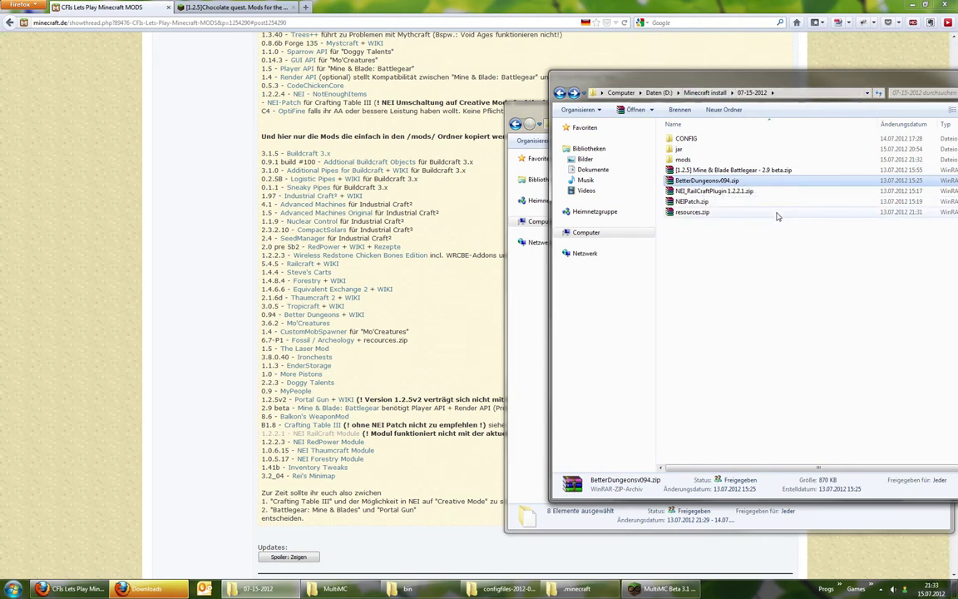
pyautogui.doubleClick(725, 181)
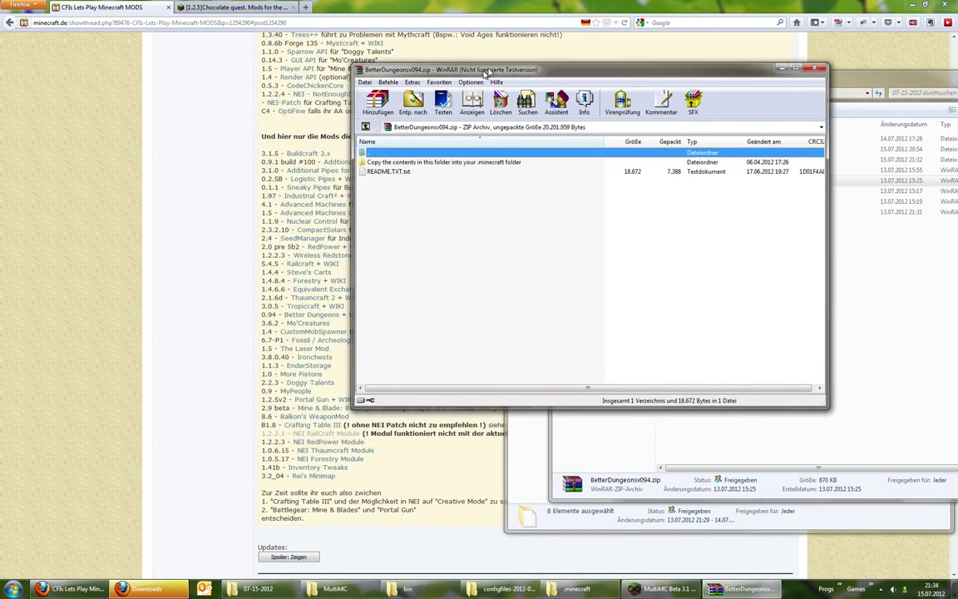
pyautogui.click(409, 155)
pyautogui.doubleClick(487, 156)
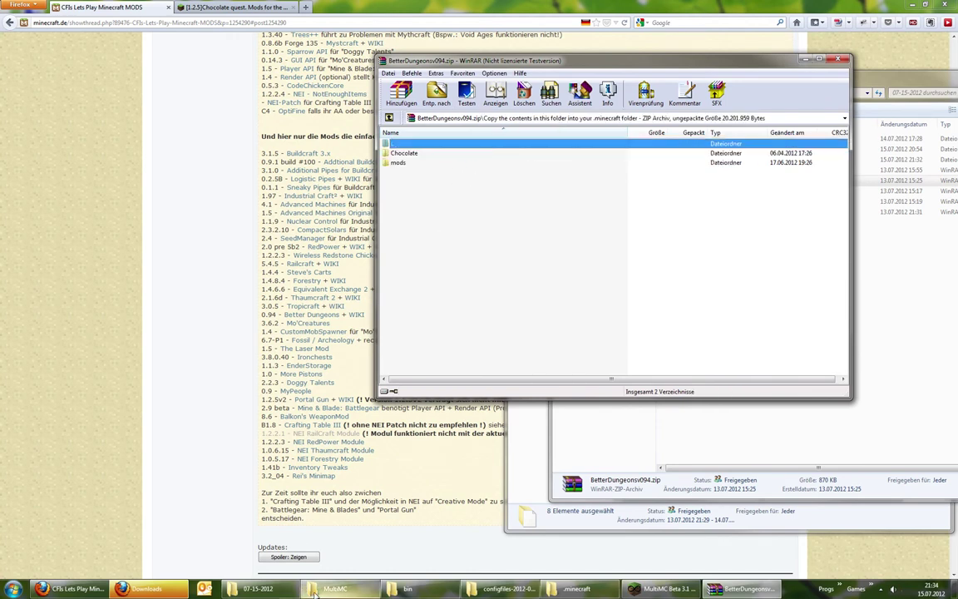
# Close the mod editor and open the .minecraft folder of the CFI LetsPlay Mods instance.
pyautogui.click(661, 588)
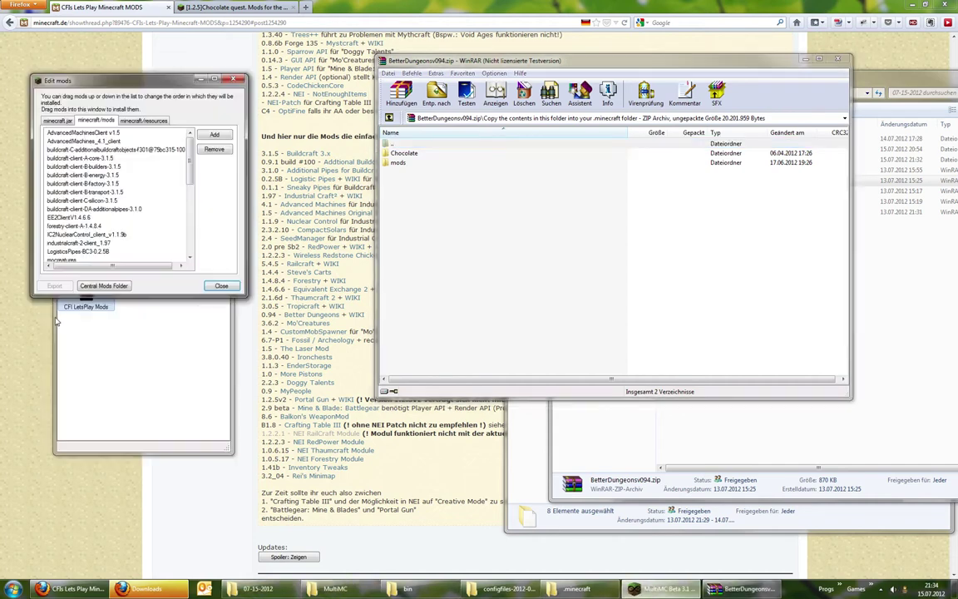
pyautogui.press('Escape')
pyautogui.rightClick(86, 301)
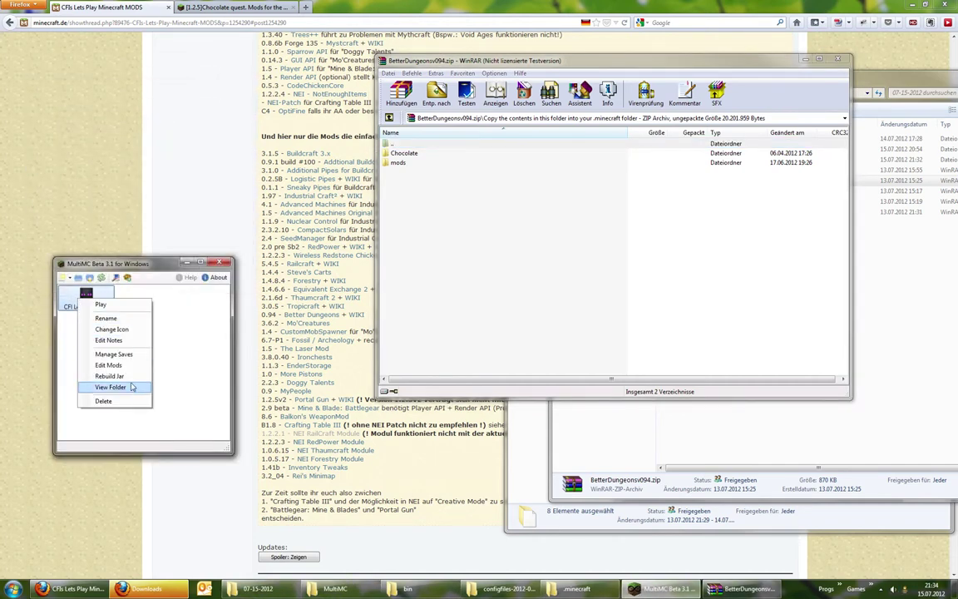
pyautogui.click(116, 384)
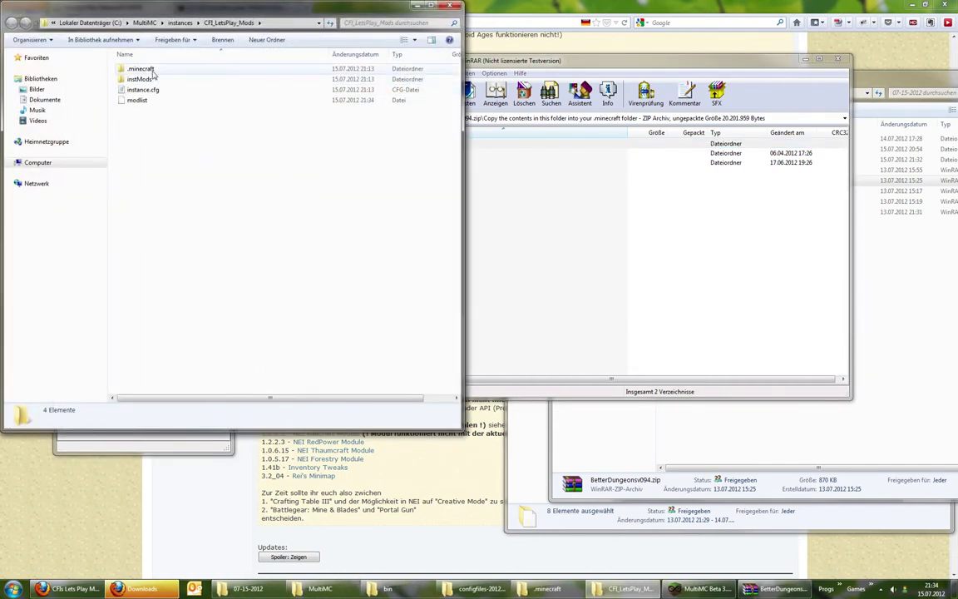
pyautogui.doubleClick(143, 68)
# Extract the Chocolate and mods folders from BetterDungeonsv094.zip into .minecraft, merging them with the existing folders, and close the archive.
pyautogui.click(511, 147)
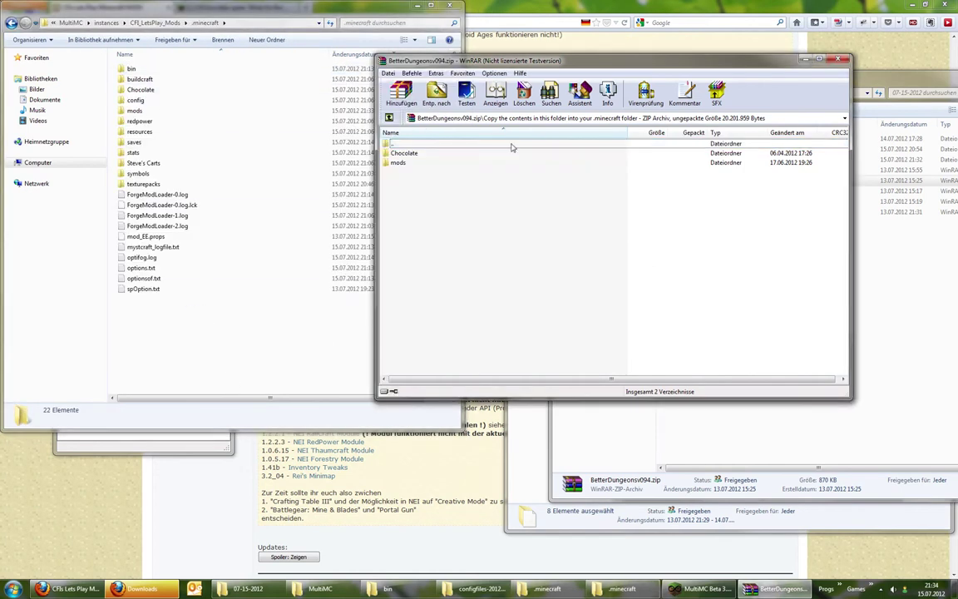
pyautogui.doubleClick(411, 156)
pyautogui.doubleClick(421, 145)
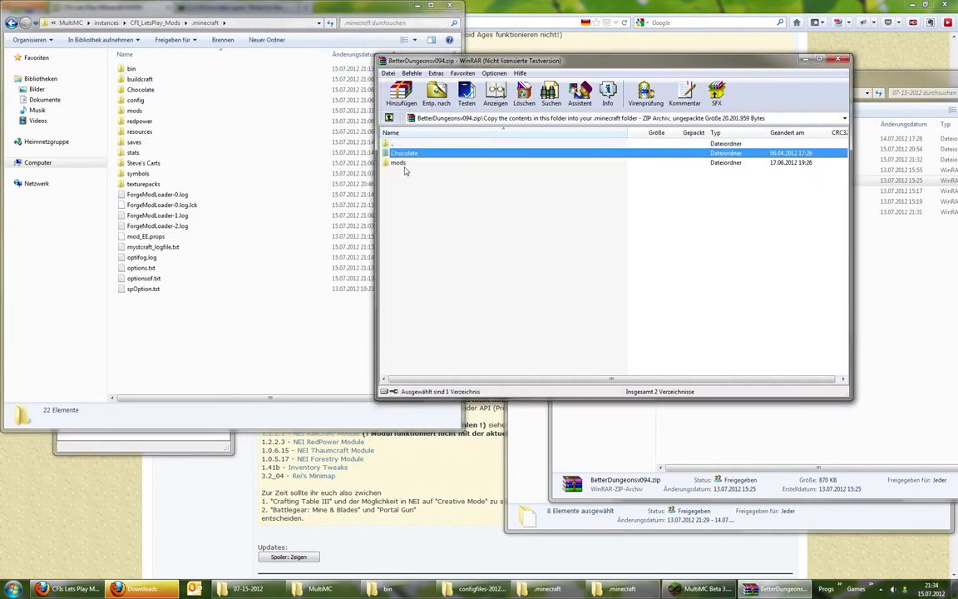
pyautogui.doubleClick(421, 153)
pyautogui.doubleClick(421, 144)
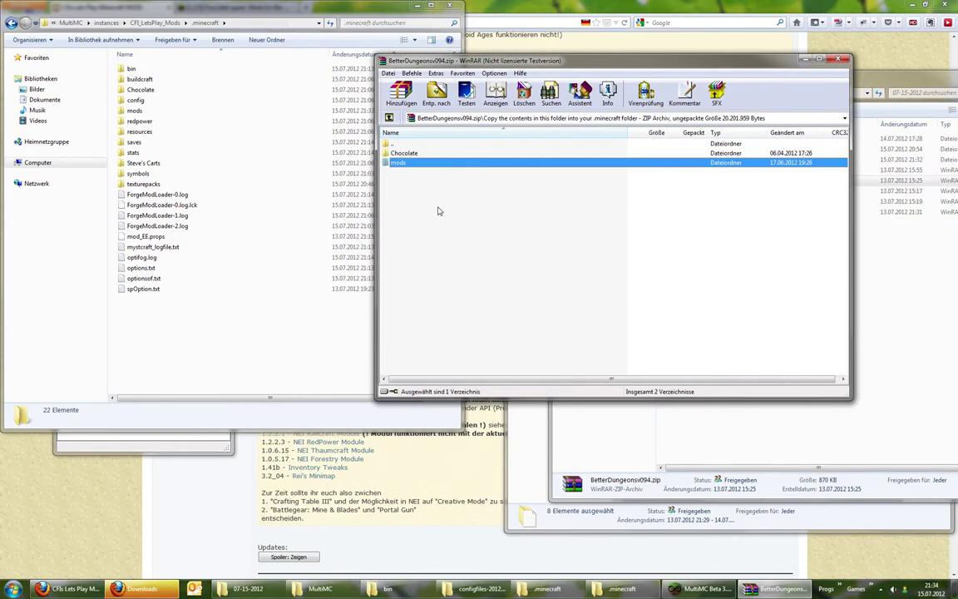
pyautogui.moveTo(437, 208); pyautogui.dragTo(411, 158)
pyautogui.moveTo(230, 330); pyautogui.dragTo(233, 328)
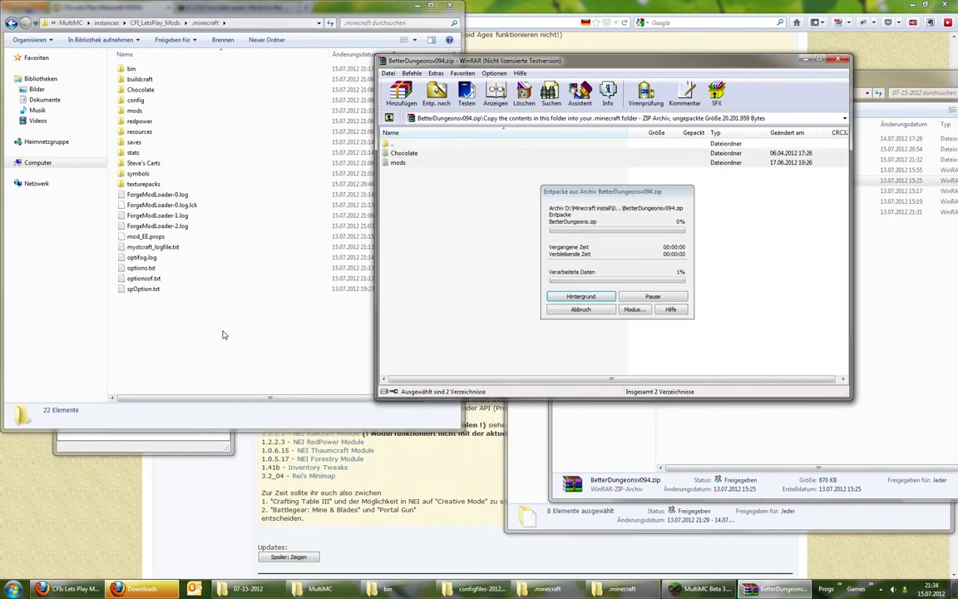
pyautogui.click(464, 387)
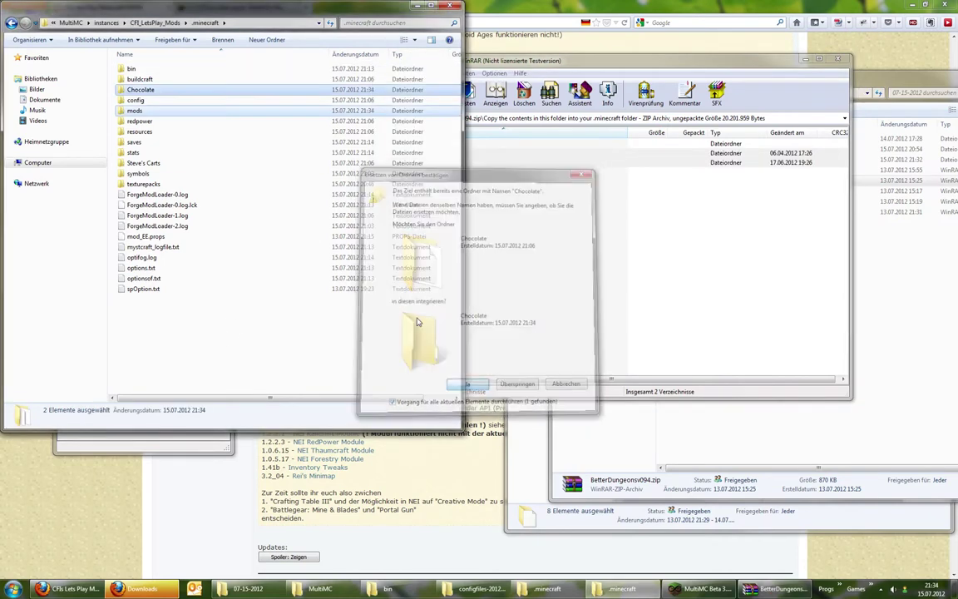
pyautogui.click(843, 58)
pyautogui.click(773, 327)
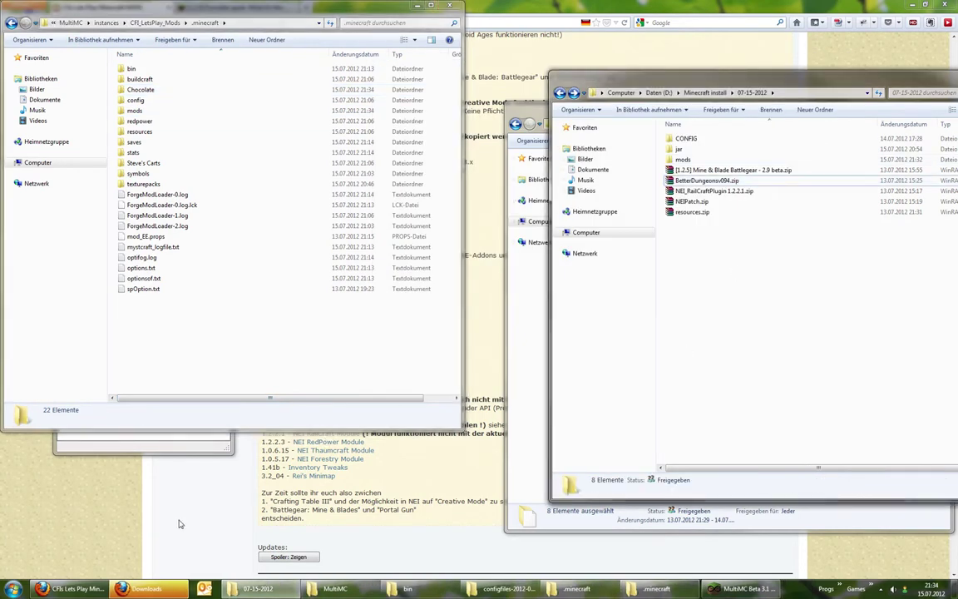
pyautogui.click(129, 447)
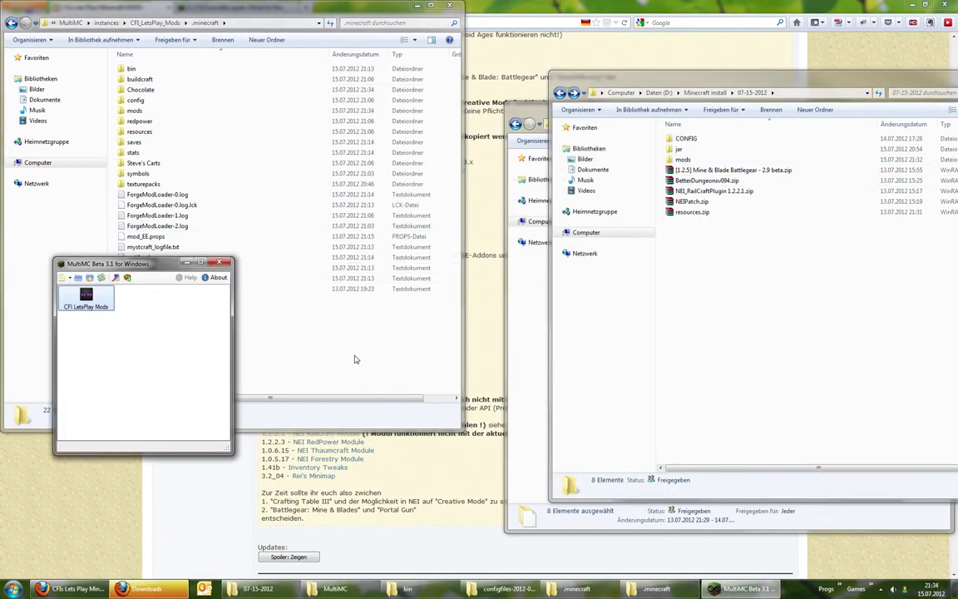
pyautogui.click(188, 524)
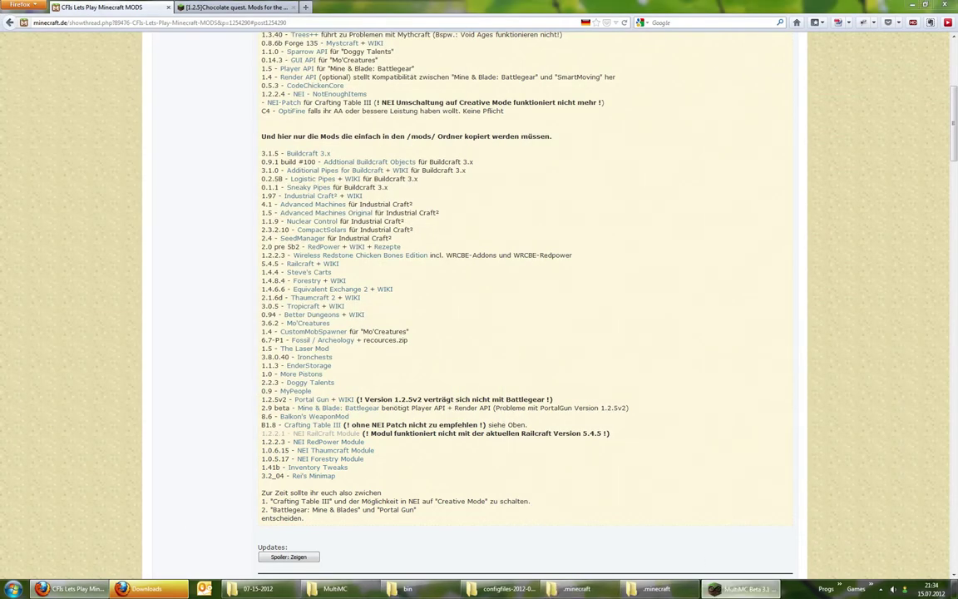
pyautogui.click(744, 588)
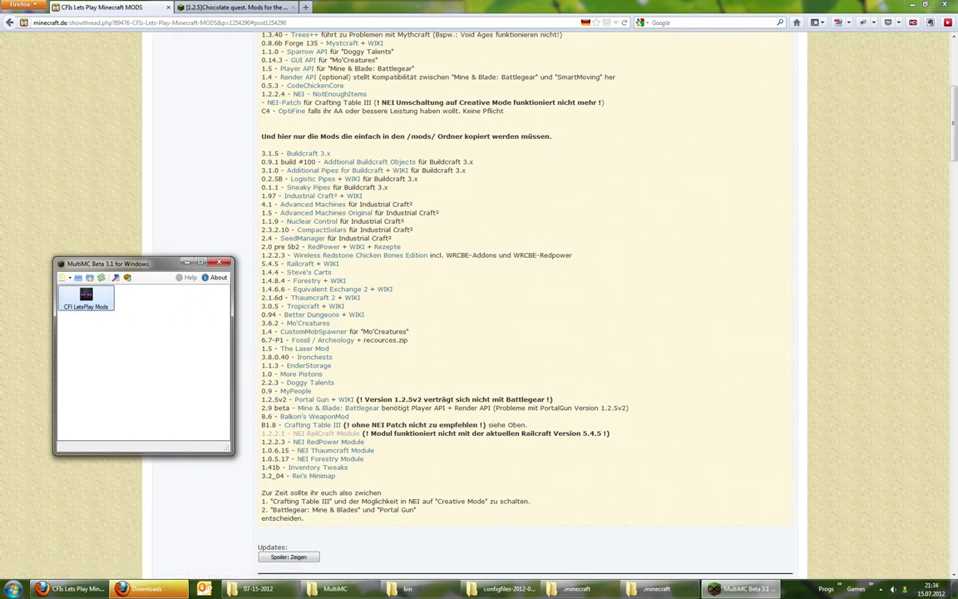
pyautogui.click(407, 591)
# Inspect the AdditionalBuildcraftObjects folder inside the additional Buildcraft objects archive in the 07-15-2012 mods folder, and close the archive.
pyautogui.click(257, 589)
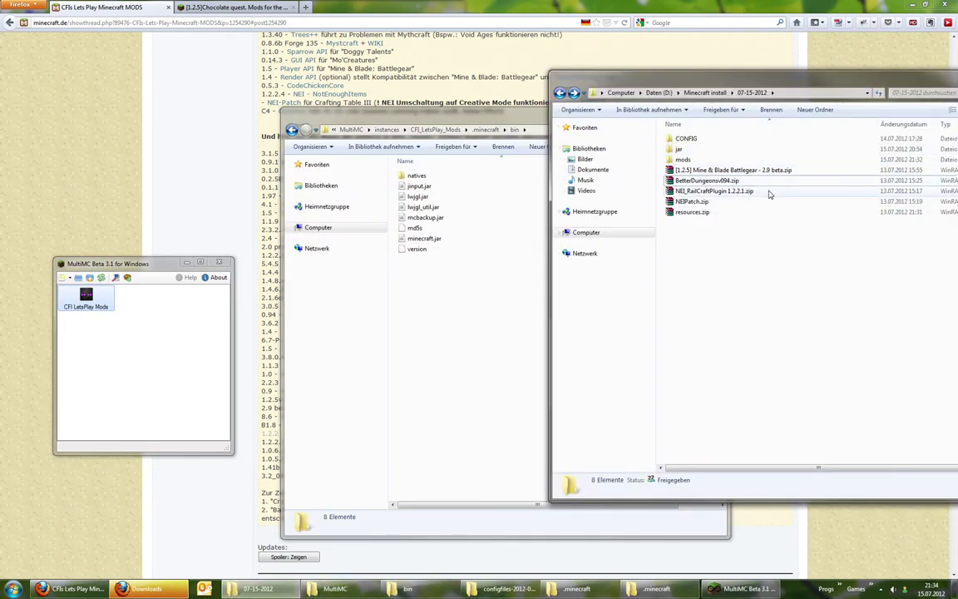
pyautogui.doubleClick(727, 159)
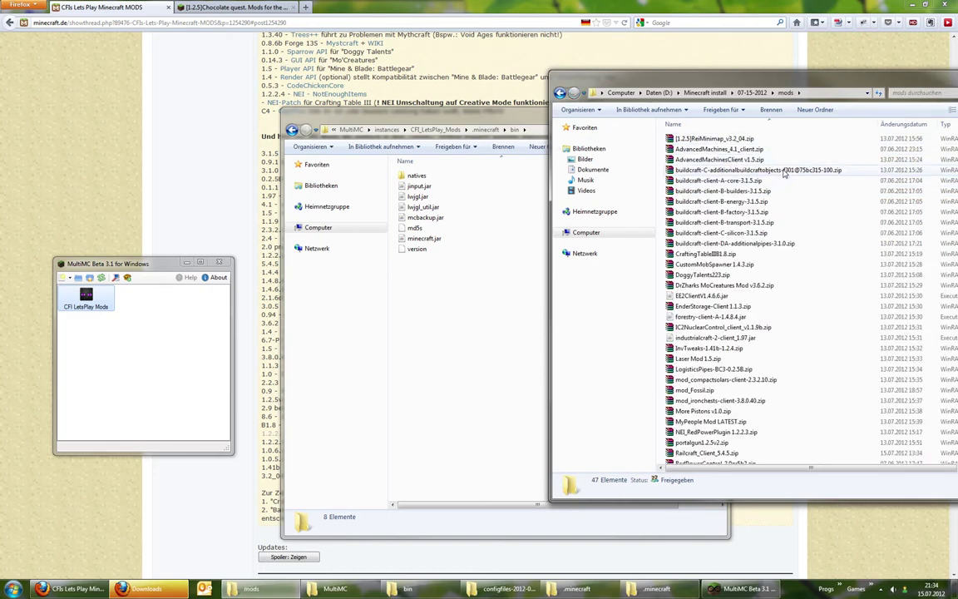
pyautogui.doubleClick(783, 170)
pyautogui.doubleClick(426, 153)
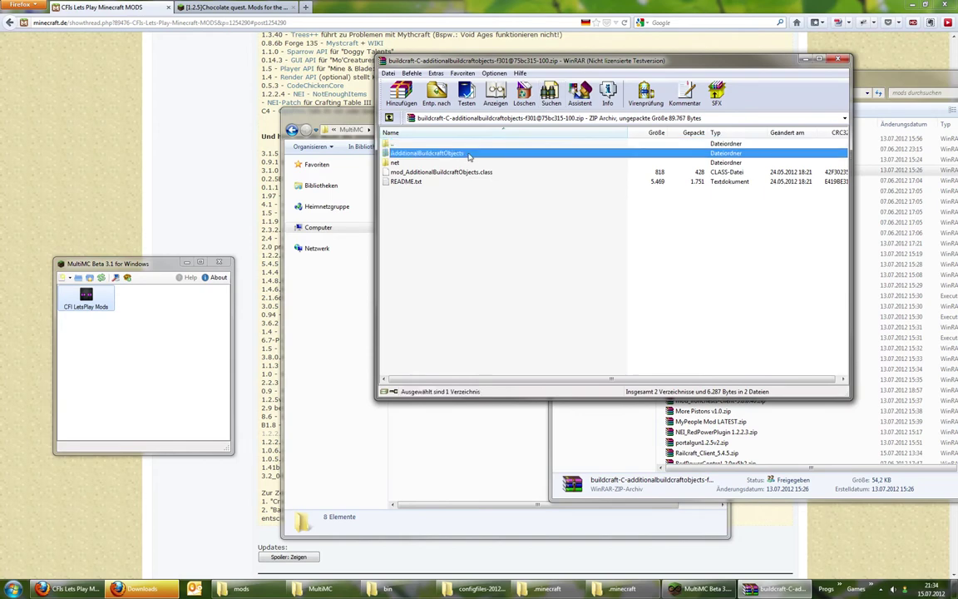
pyautogui.click(668, 233)
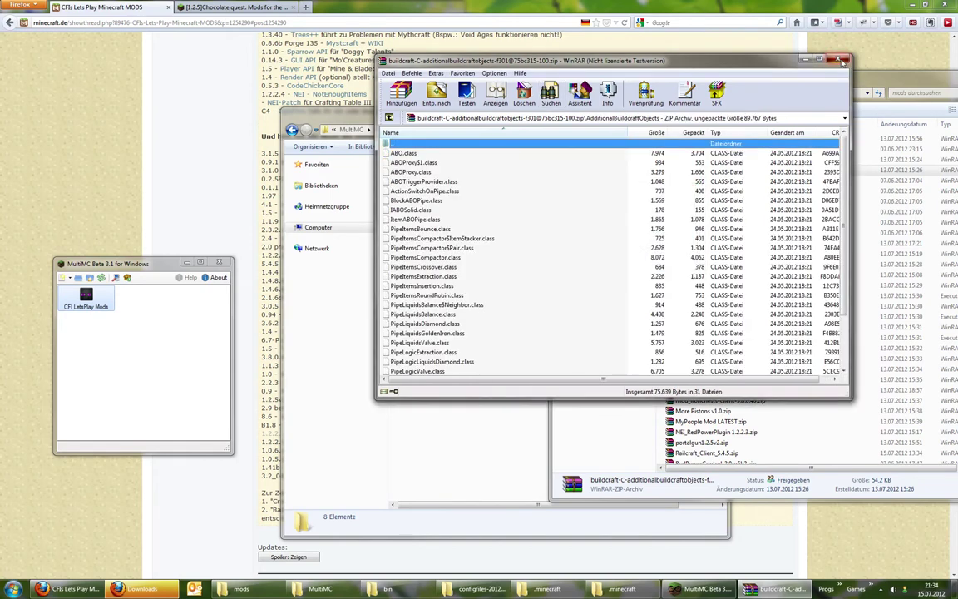
pyautogui.press('Escape')
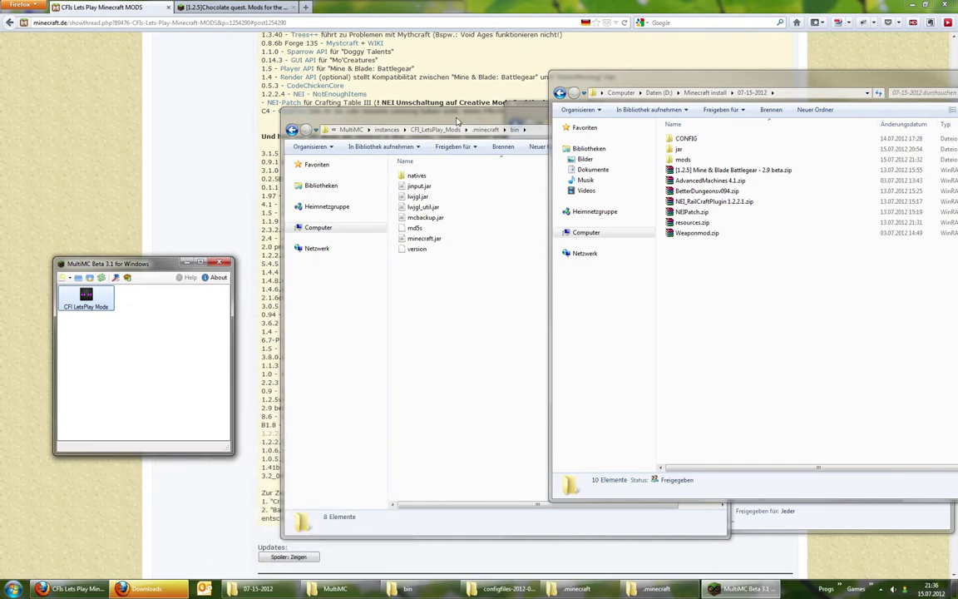
# Minimize the bin and configfiles-2012-07-14 folder windows so the 07-15-2012 folder is accessible.
pyautogui.moveTo(480, 124); pyautogui.dragTo(521, 120)
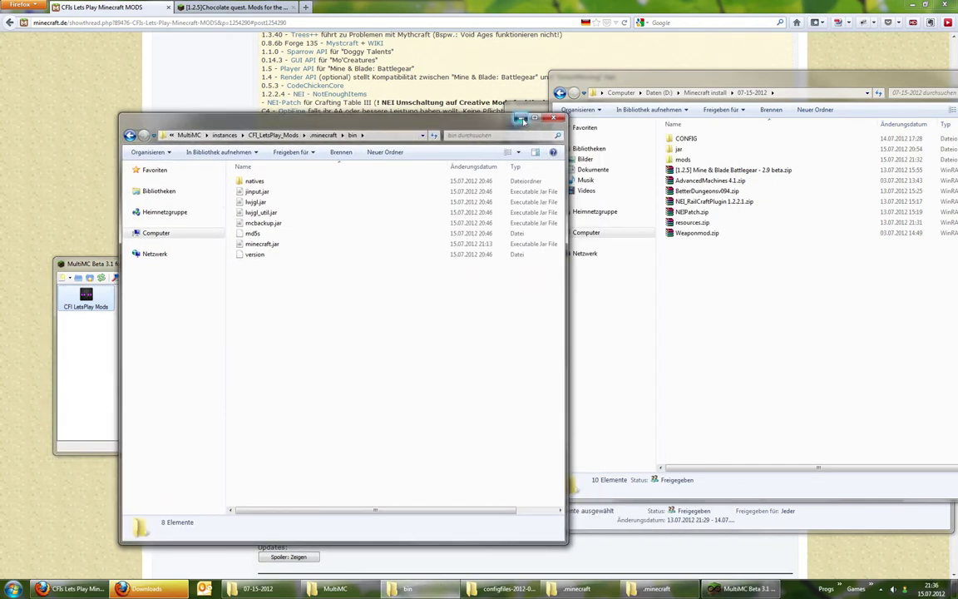
pyautogui.click(518, 119)
pyautogui.moveTo(901, 119); pyautogui.dragTo(638, 119)
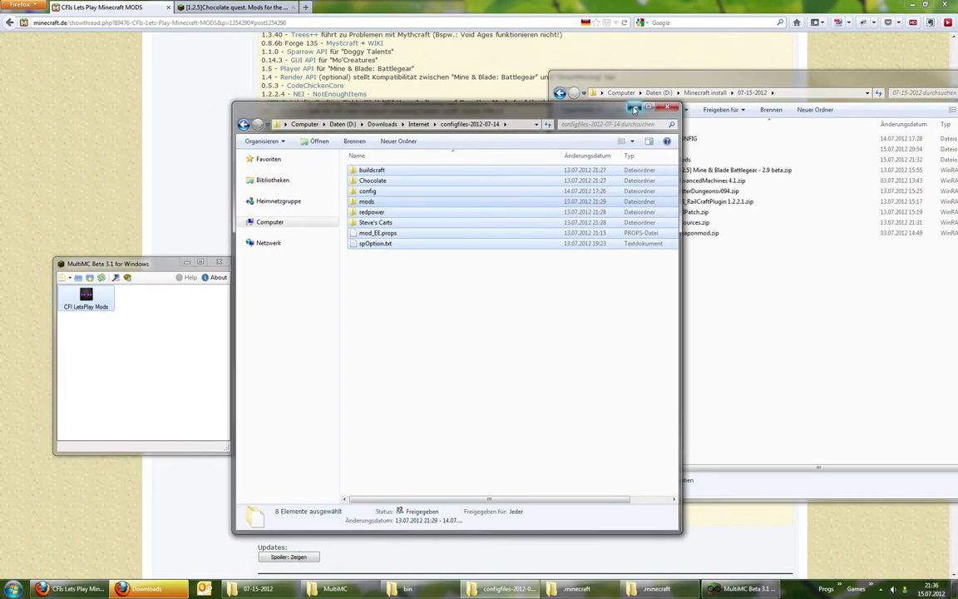
pyautogui.click(633, 109)
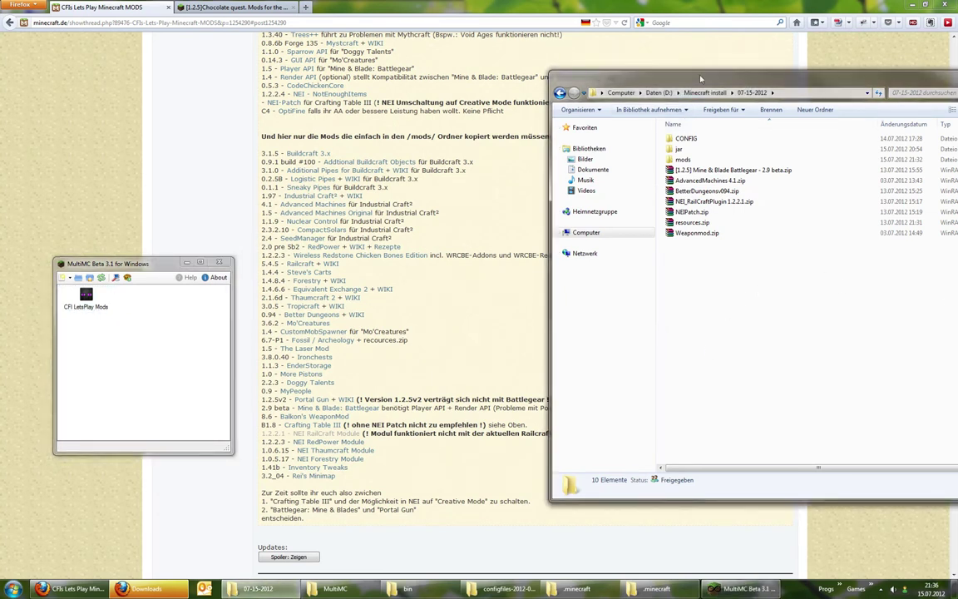
# Open AdvancedMachines 4.1.zip from the 07-15-2012 folder and dismiss the WinRAR licence reminder.
pyautogui.rightClick(97, 309)
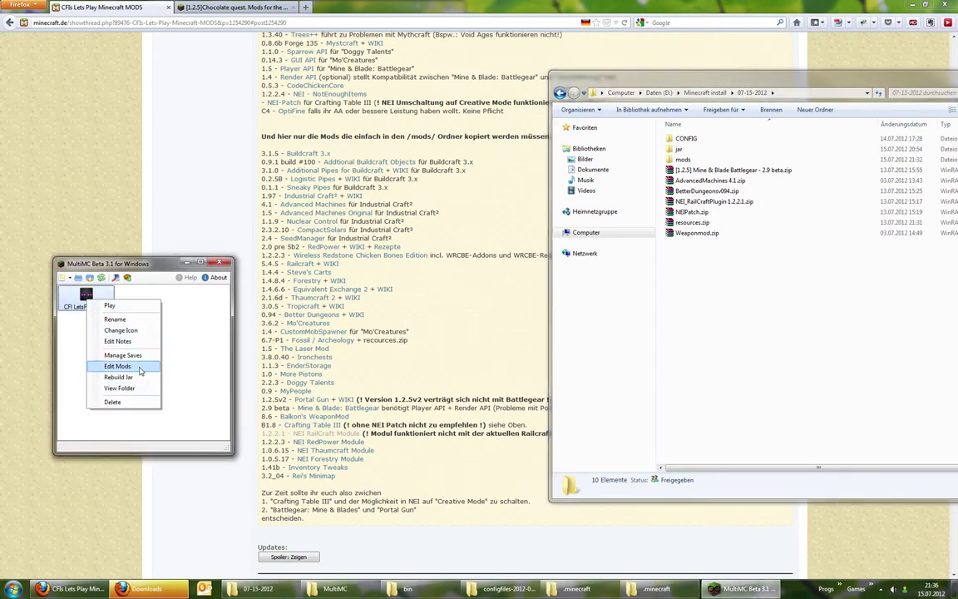
pyautogui.click(731, 333)
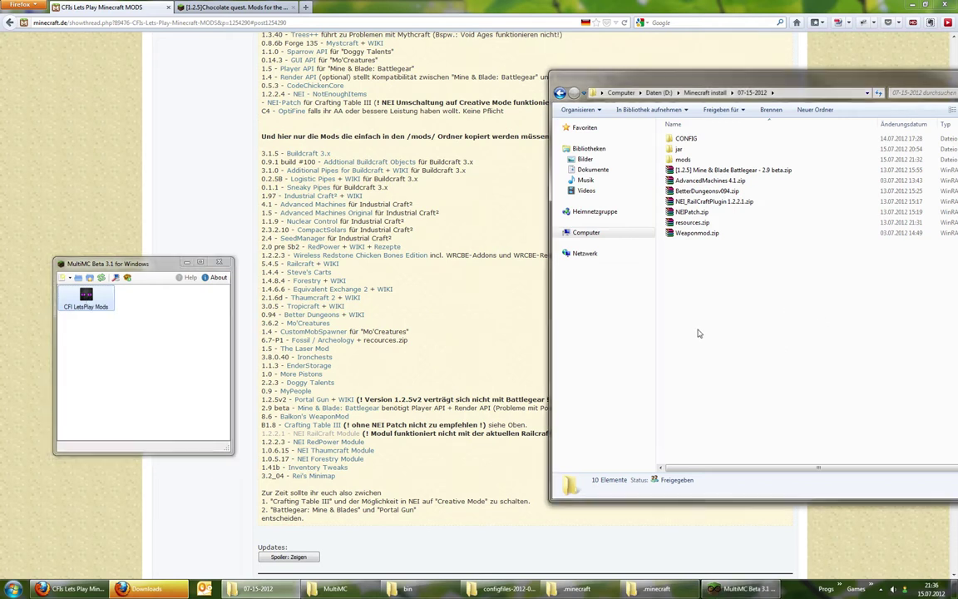
pyautogui.click(710, 180)
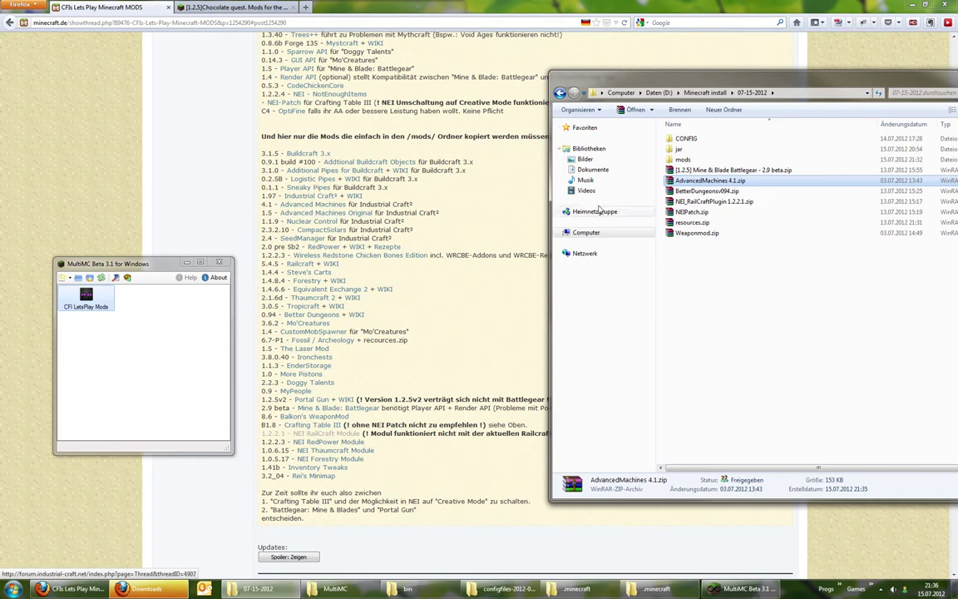
pyautogui.press('Down')
pyautogui.press('Down')
pyautogui.press('Down')
pyautogui.doubleClick(735, 184)
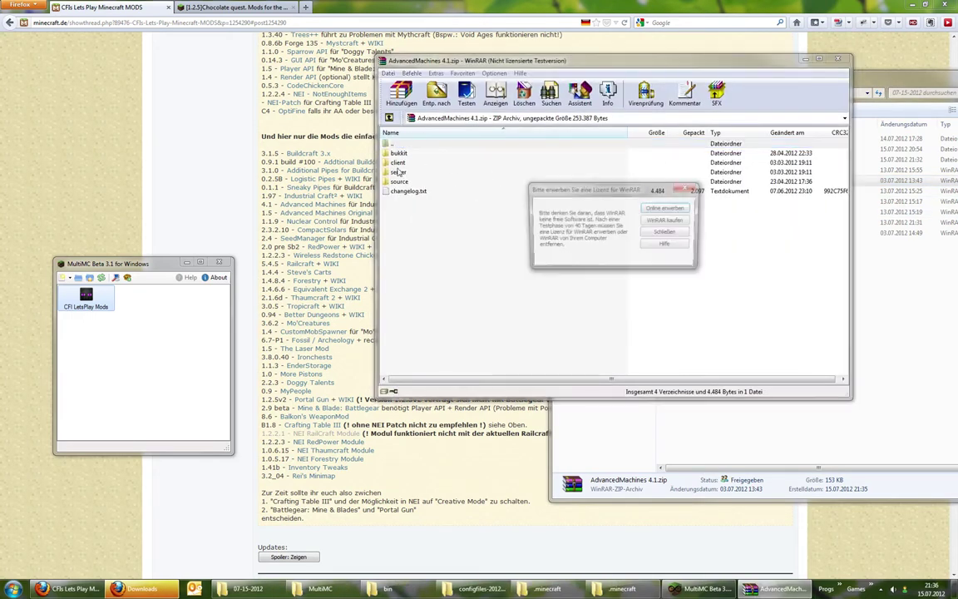
pyautogui.press('Escape')
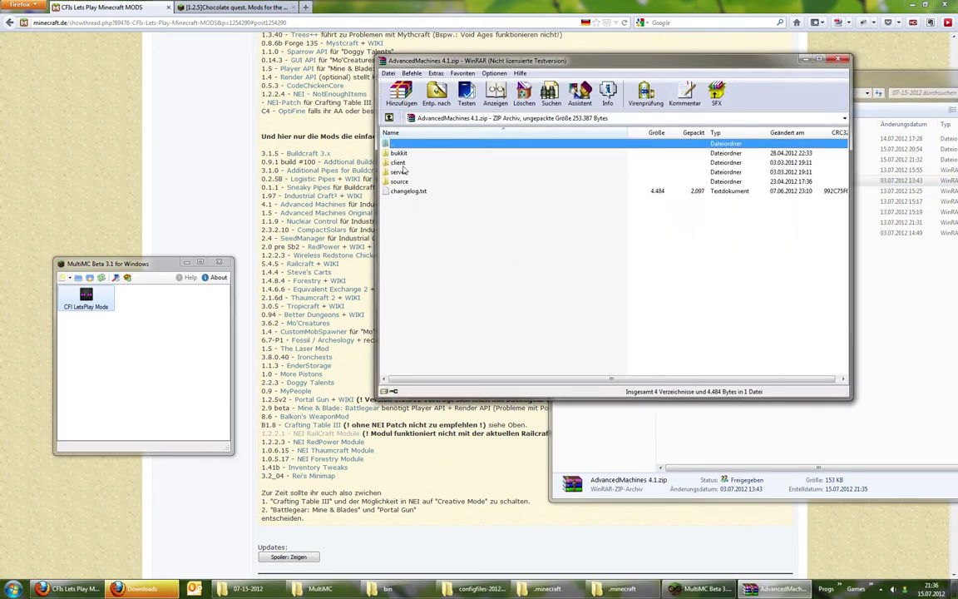
# Extract AdvancedMachines_4.1_client.zip from the archive's client\mods folder into the 07-15-2012 folder and close the archive.
pyautogui.doubleClick(400, 163)
pyautogui.click(403, 154)
pyautogui.doubleClick(404, 154)
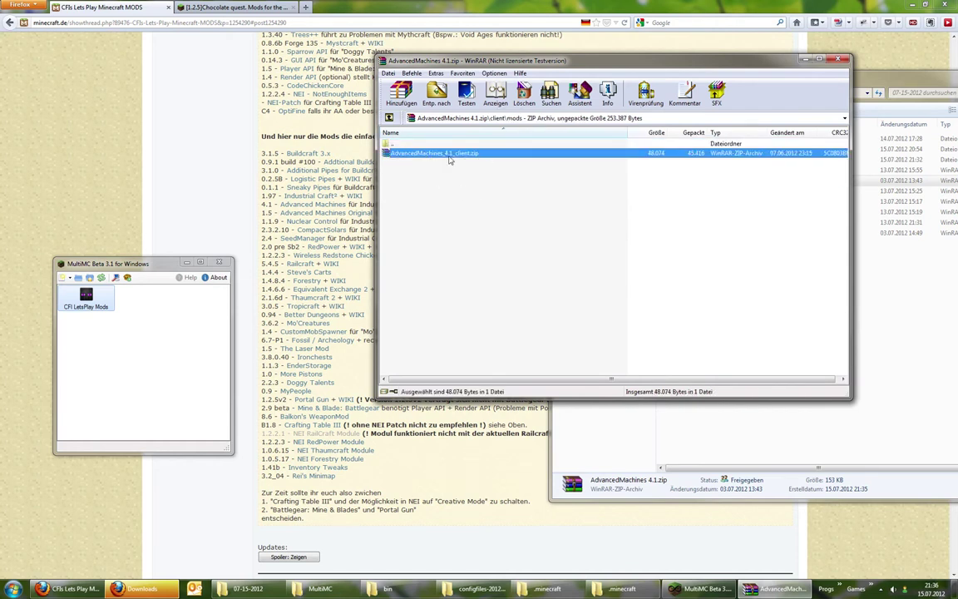
pyautogui.moveTo(817, 286); pyautogui.dragTo(817, 278)
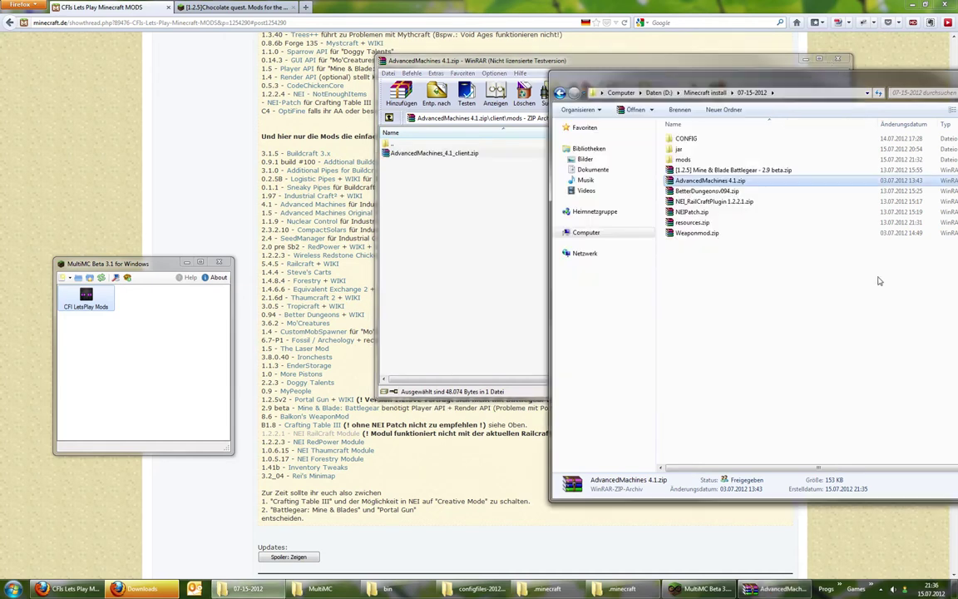
pyautogui.press('Escape')
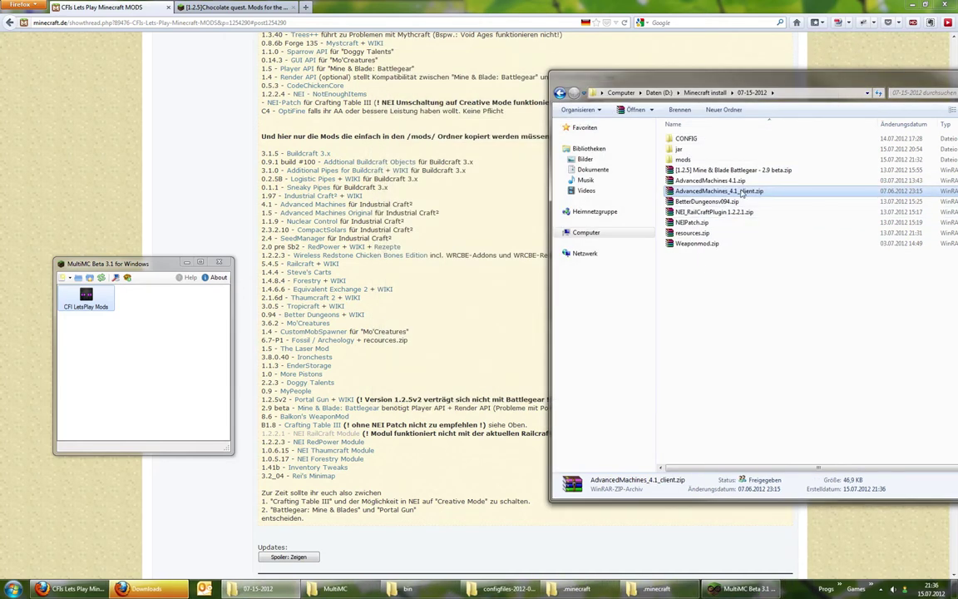
# Open the mod editor of the CFI LetsPlay Mods instance and select AdvancedMachines_4.1_client in the minecraft/mods list.
pyautogui.rightClick(98, 297)
pyautogui.click(143, 362)
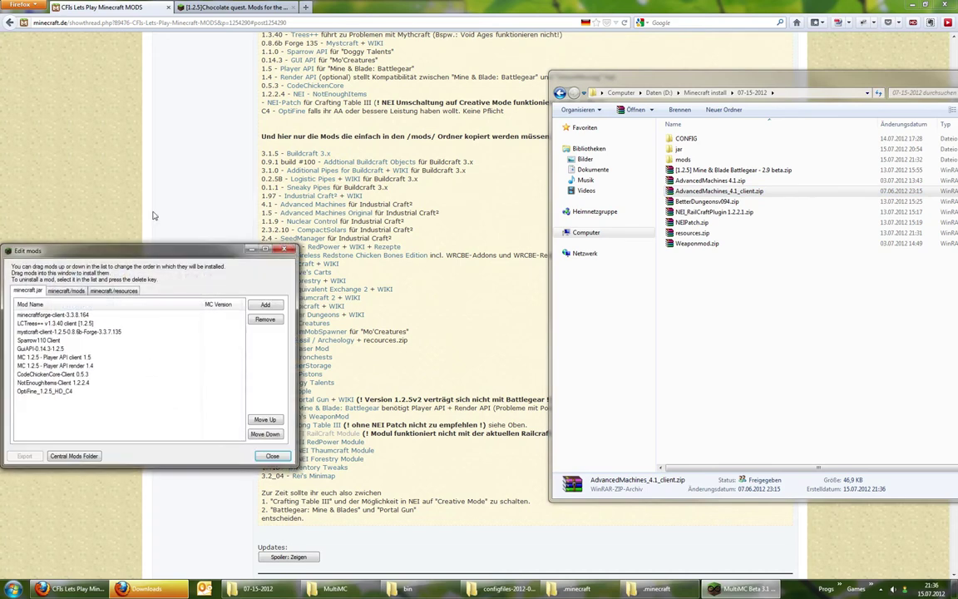
pyautogui.click(67, 291)
pyautogui.moveTo(113, 247); pyautogui.dragTo(217, 133)
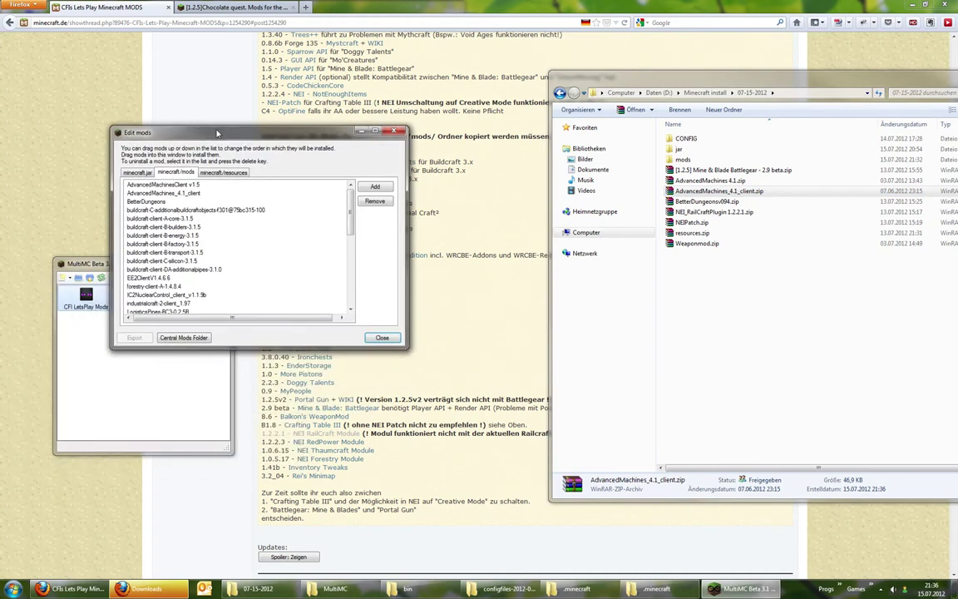
pyautogui.click(223, 193)
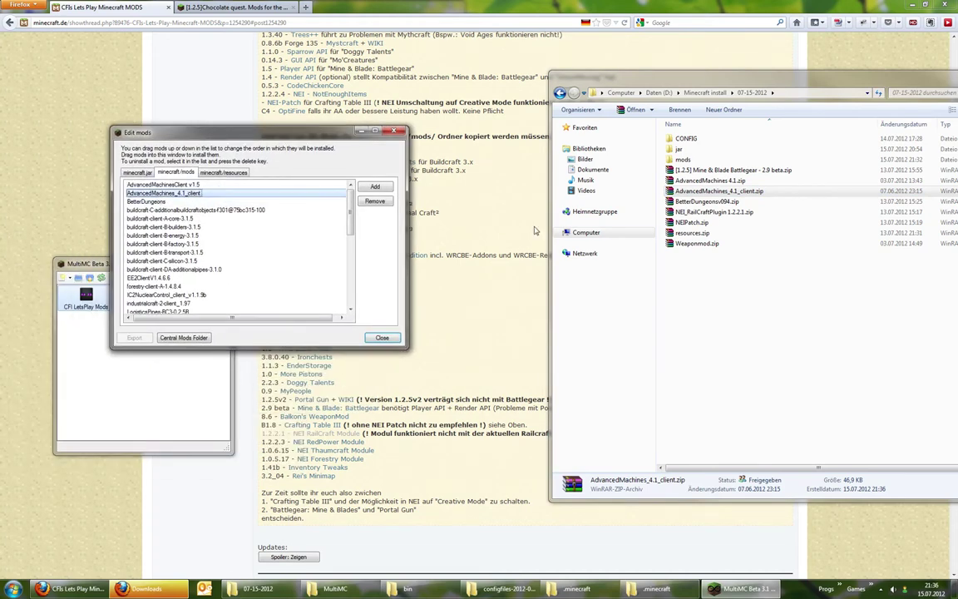
# Move AdvancedMachines_4.1_client.zip into the mods subfolder of 07-15-2012, replacing the existing file.
pyautogui.moveTo(714, 190); pyautogui.dragTo(683, 159)
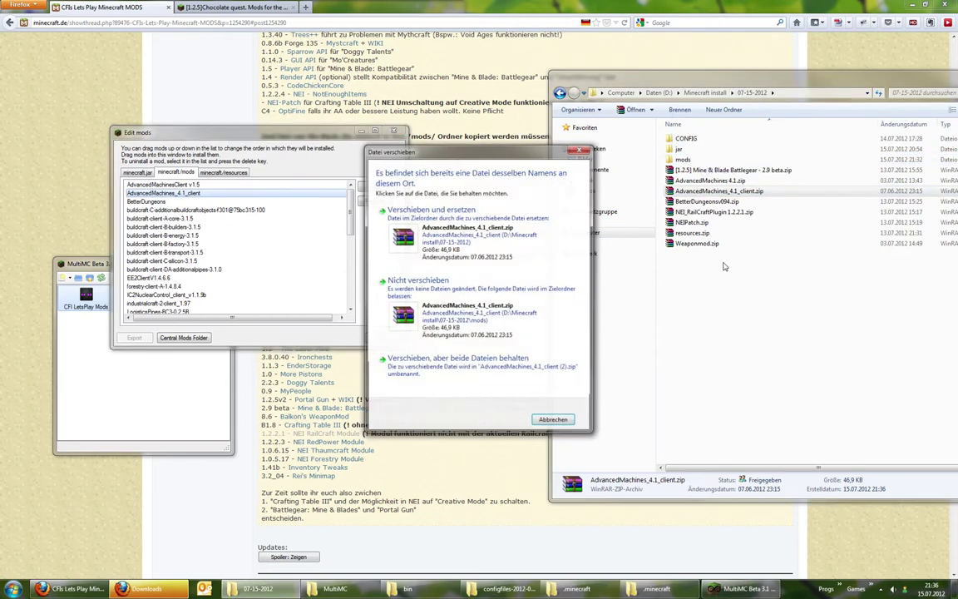
pyautogui.click(448, 221)
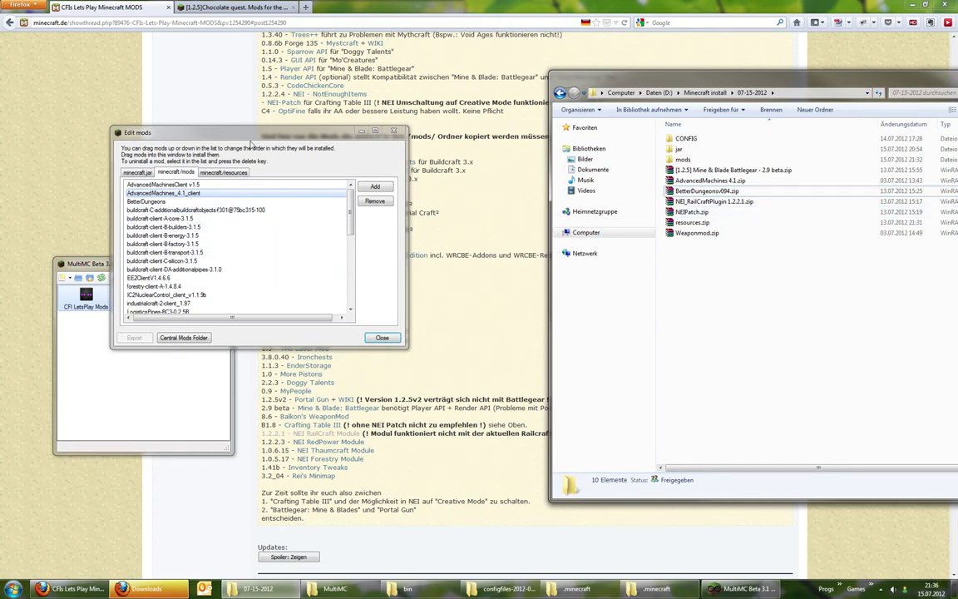
pyautogui.moveTo(249, 138); pyautogui.dragTo(170, 106)
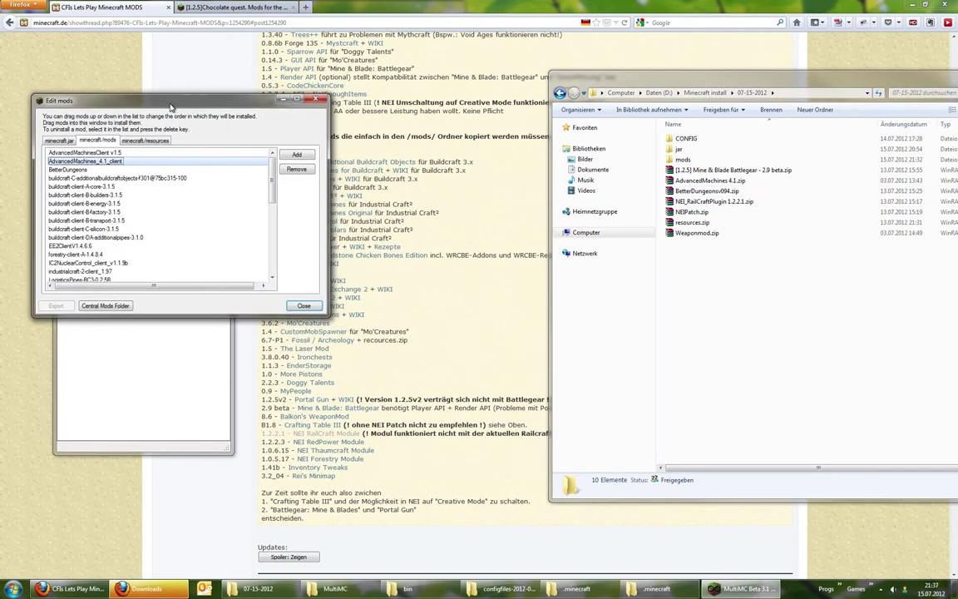
# Look through the mod archives in the mods subfolder of 07-15-2012 beside the instance's mod list.
pyautogui.click(704, 191)
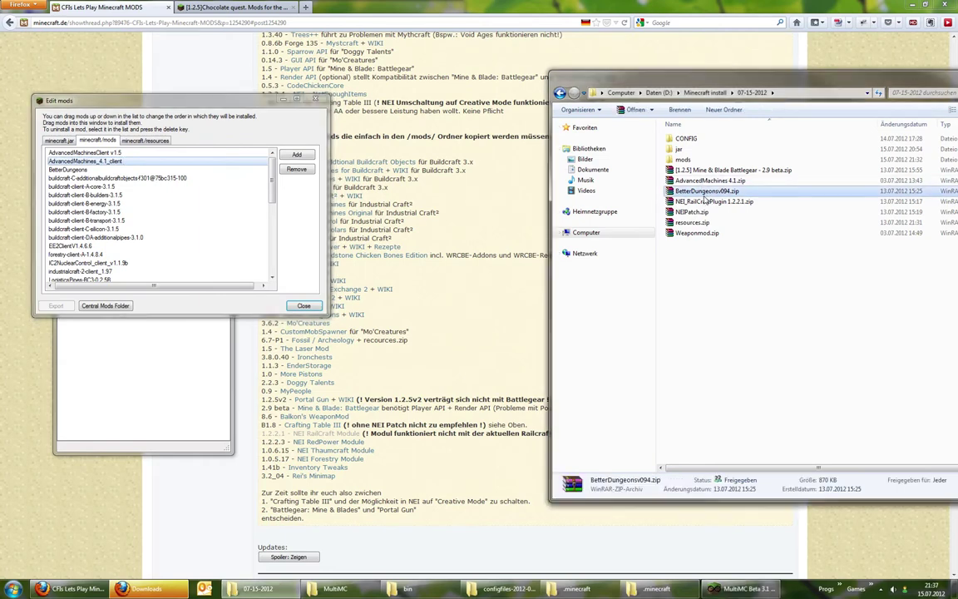
pyautogui.click(396, 329)
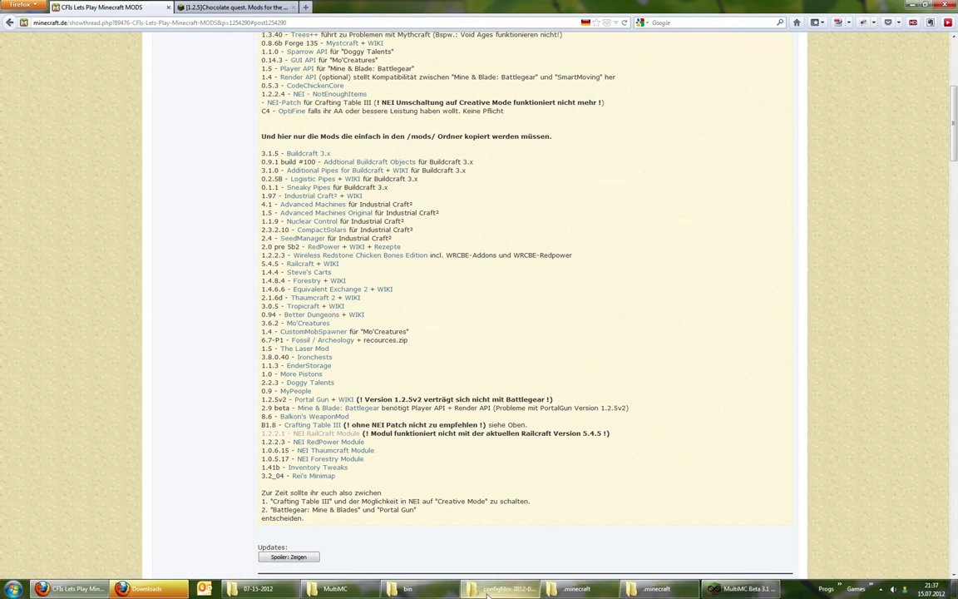
pyautogui.click(725, 590)
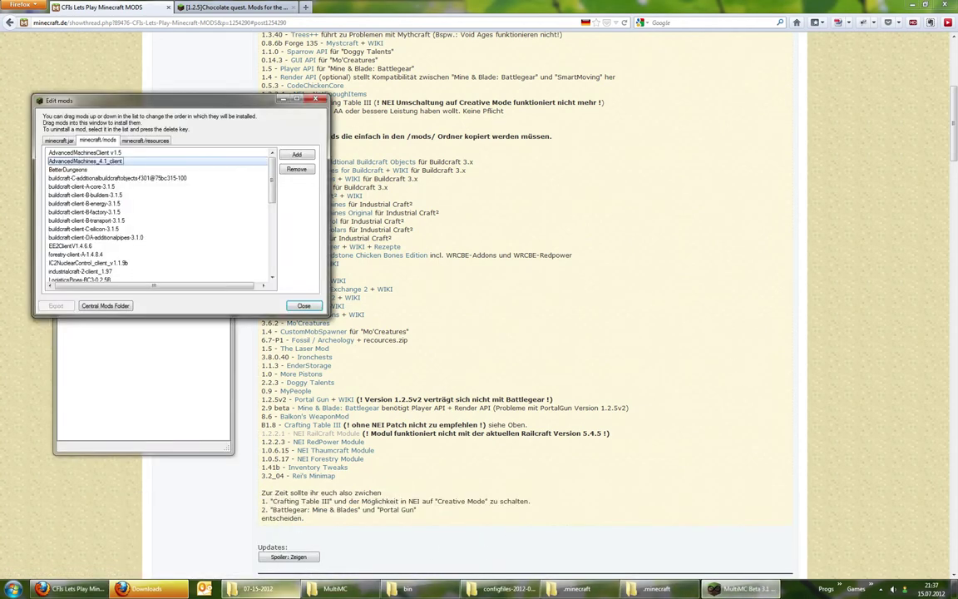
pyautogui.click(283, 595)
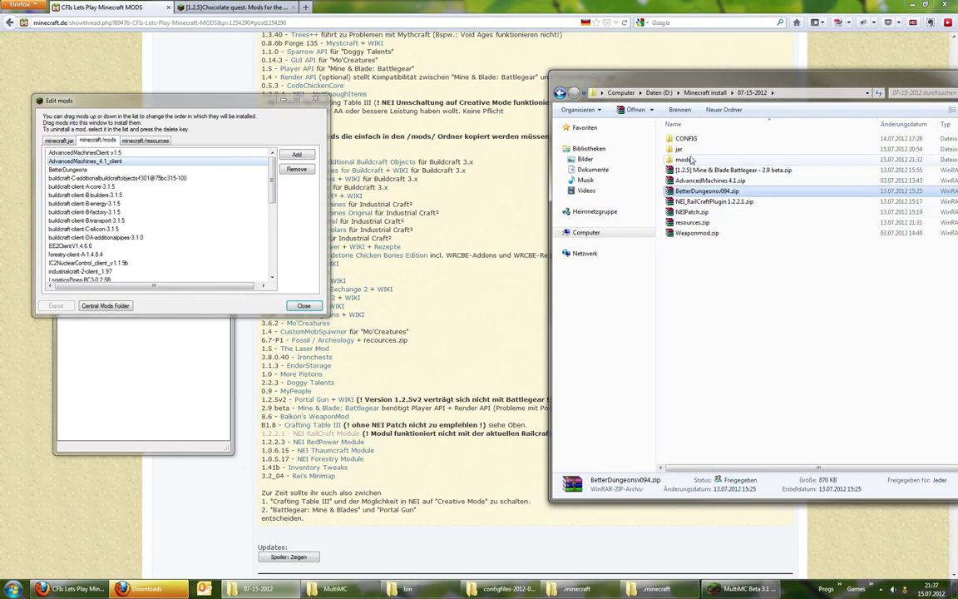
pyautogui.doubleClick(665, 147)
pyautogui.click(728, 379)
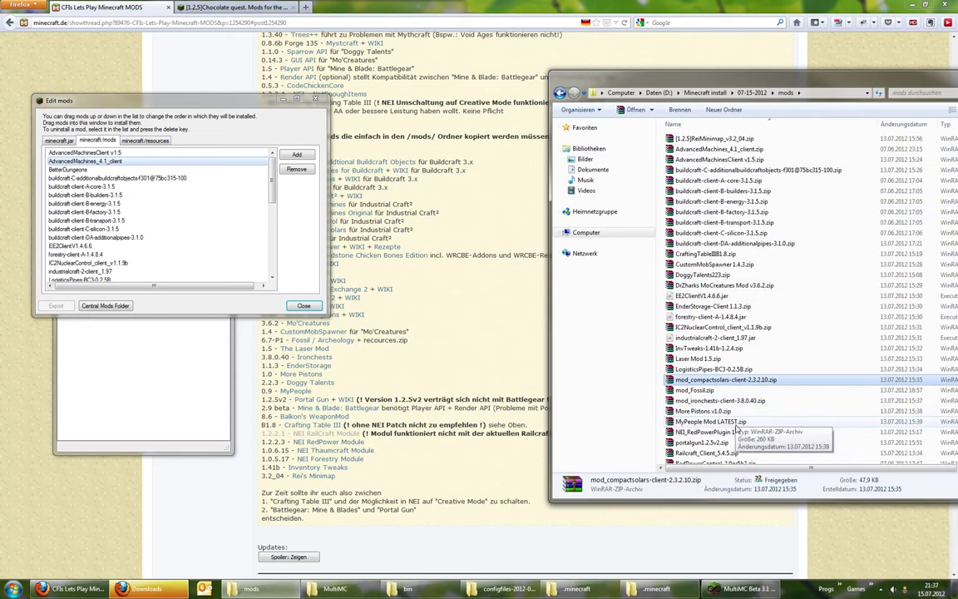
pyautogui.click(777, 400)
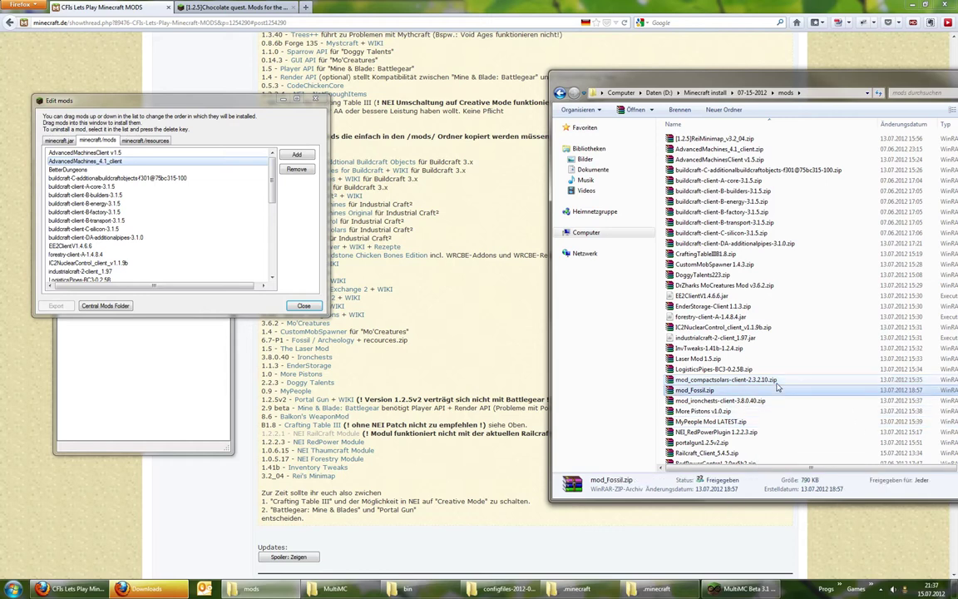
pyautogui.scroll(-5, 778, 391)
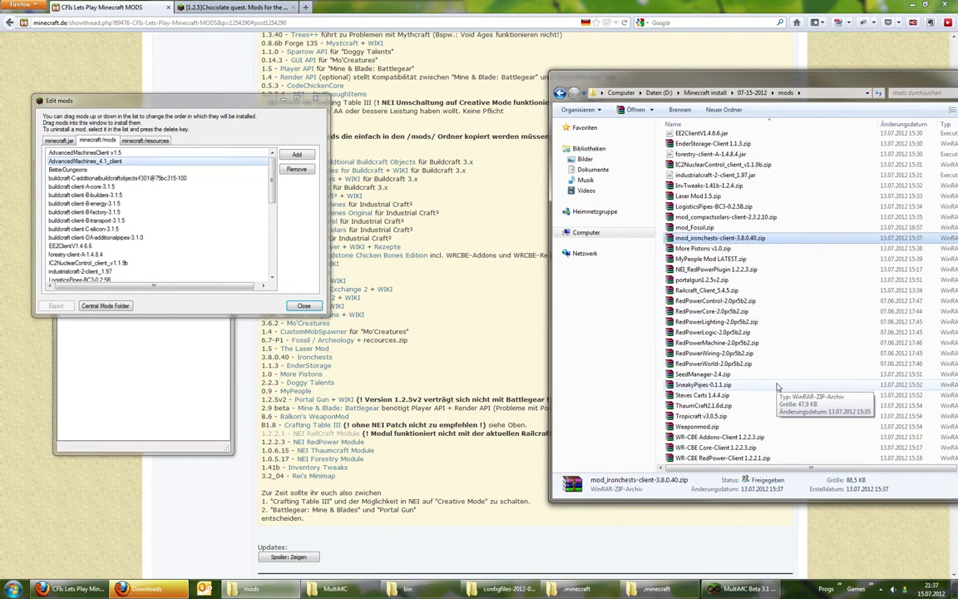
pyautogui.scroll(4, 777, 388)
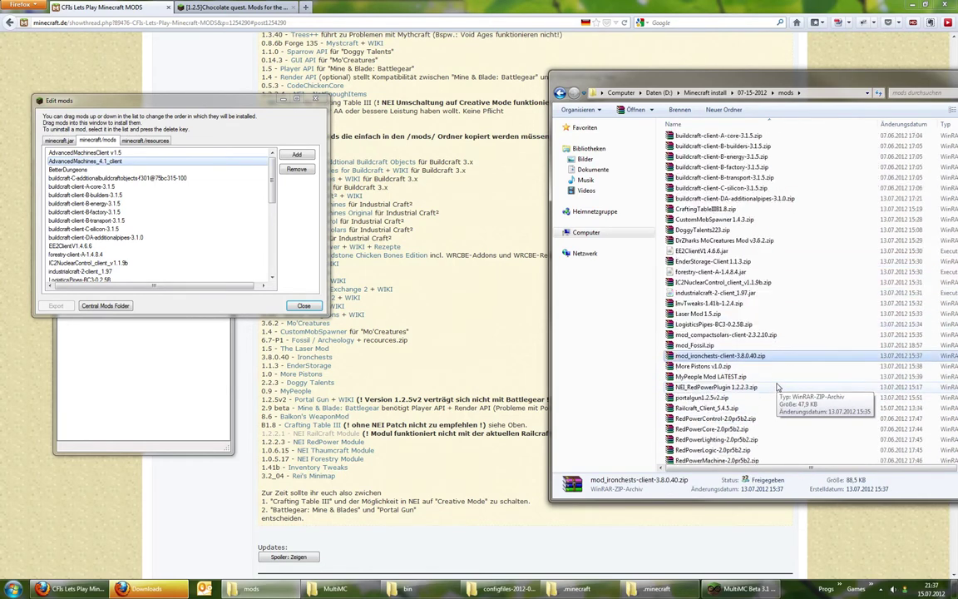
pyautogui.scroll(2, 777, 388)
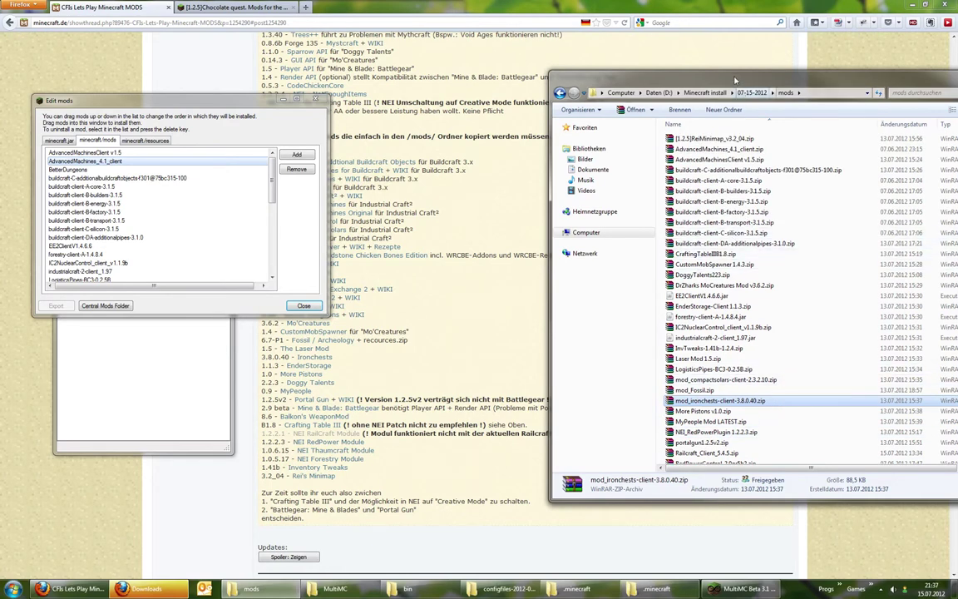
# Search the mods folder for "cre", clear the search and return to the 07-15-2012 folder.
pyautogui.moveTo(726, 84); pyautogui.dragTo(651, 87)
pyautogui.click(863, 97)
pyautogui.write('cre')
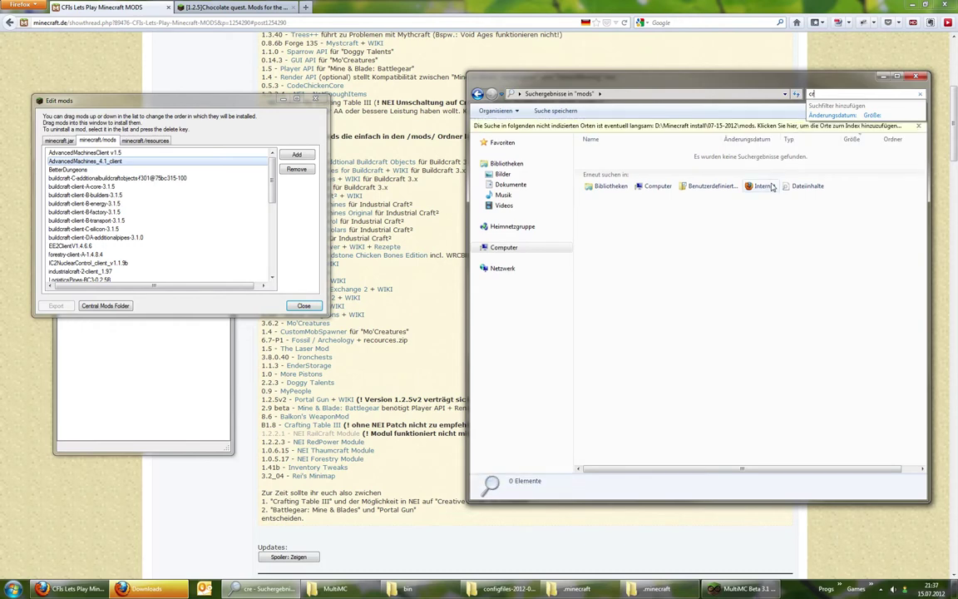
pyautogui.press('BackSpace')
pyautogui.press('BackSpace')
pyautogui.press('BackSpace')
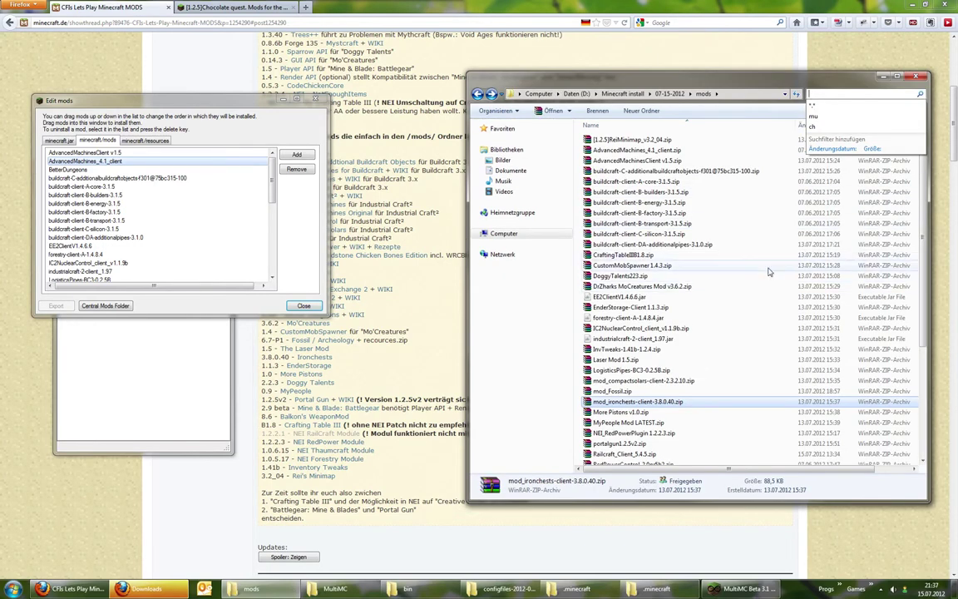
pyautogui.press('BackSpace')
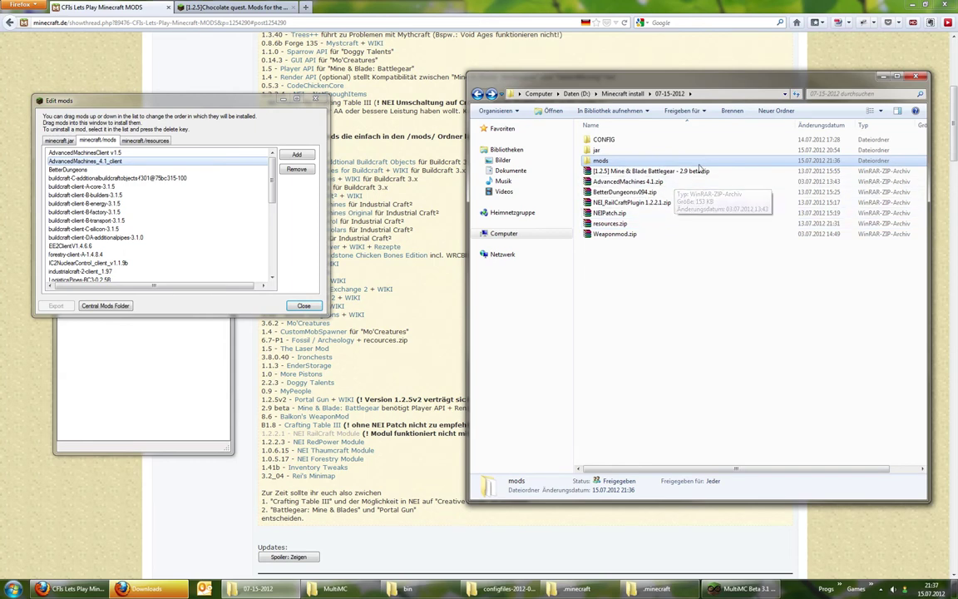
# Check the archives in the jar subfolder and return to the 07-15-2012 folder.
pyautogui.click(624, 152)
pyautogui.doubleClick(624, 153)
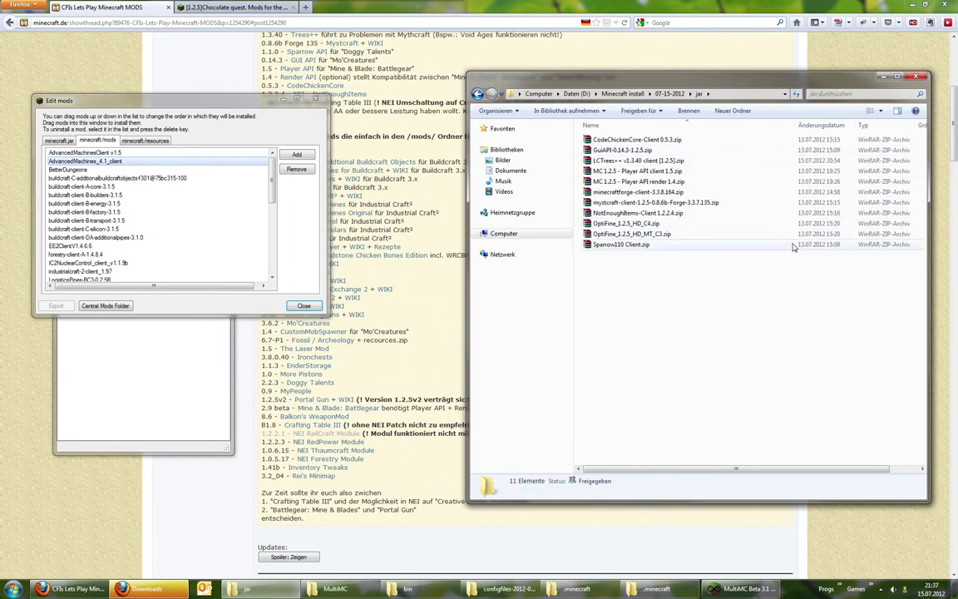
pyautogui.press('BackSpace')
# Open the Mo'Creatures thread from the forum mod list in a new tab and follow its Mo'Creatures Mod v3.6.2.zip link.
pyautogui.click(246, 437)
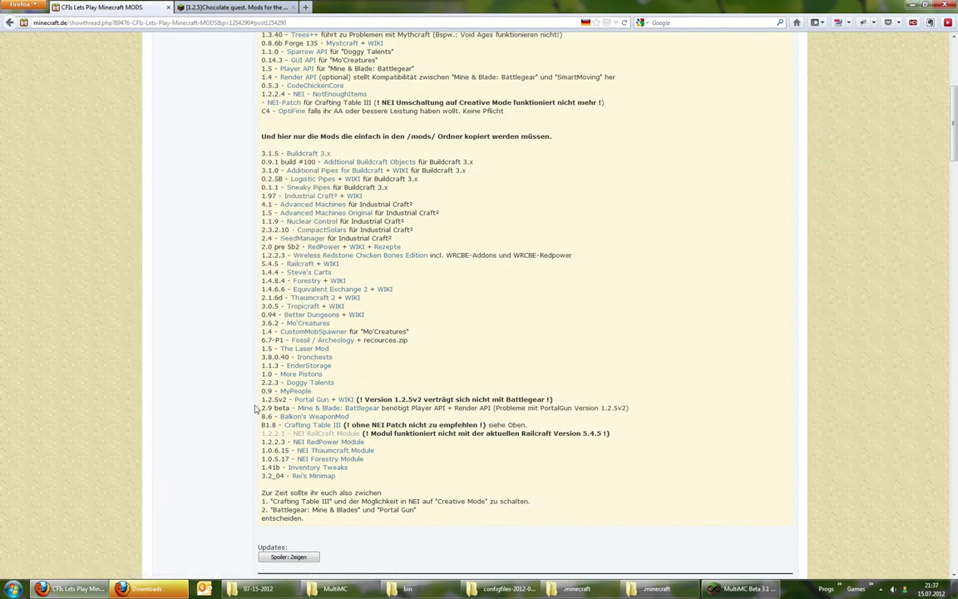
pyautogui.middleClick(307, 331)
pyautogui.click(237, 6)
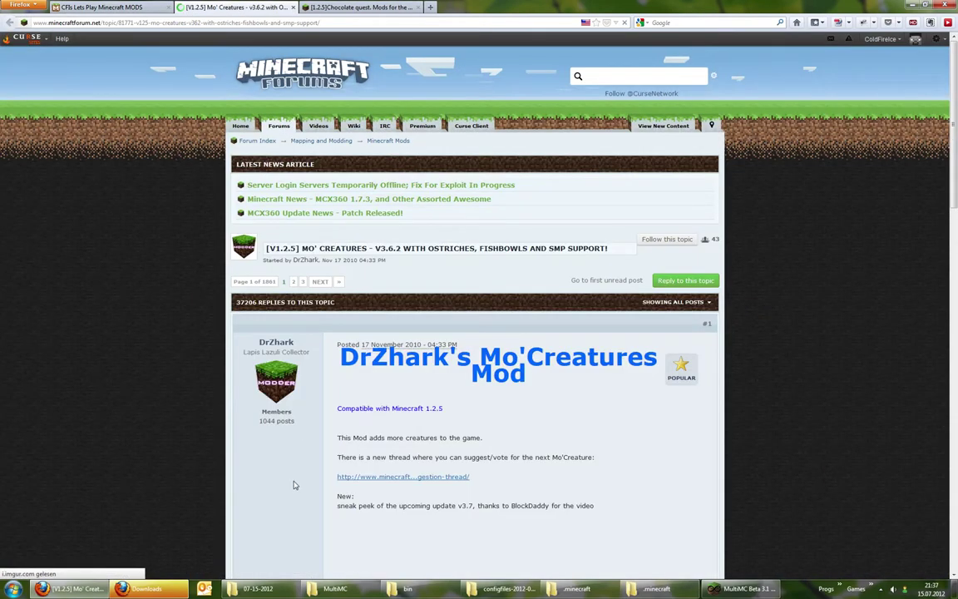
pyautogui.scroll(-13, 712, 471)
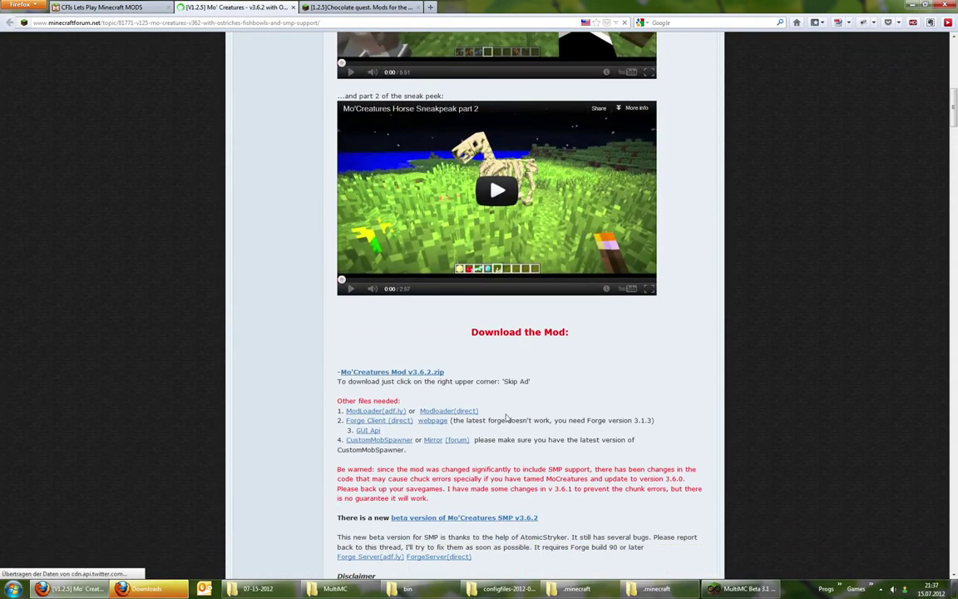
pyautogui.click(405, 376)
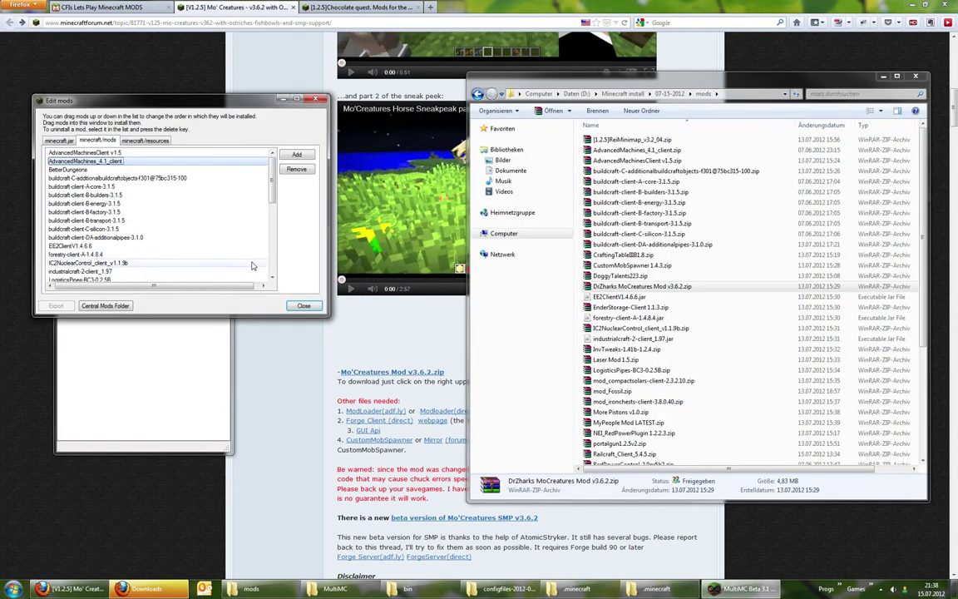
# Add DrZharks MoCreatures Mod v3.6.2.zip from the mods folder to the instance's minecraft/mods list.
pyautogui.moveTo(621, 292); pyautogui.dragTo(239, 264)
pyautogui.moveTo(182, 232); pyautogui.dragTo(184, 231)
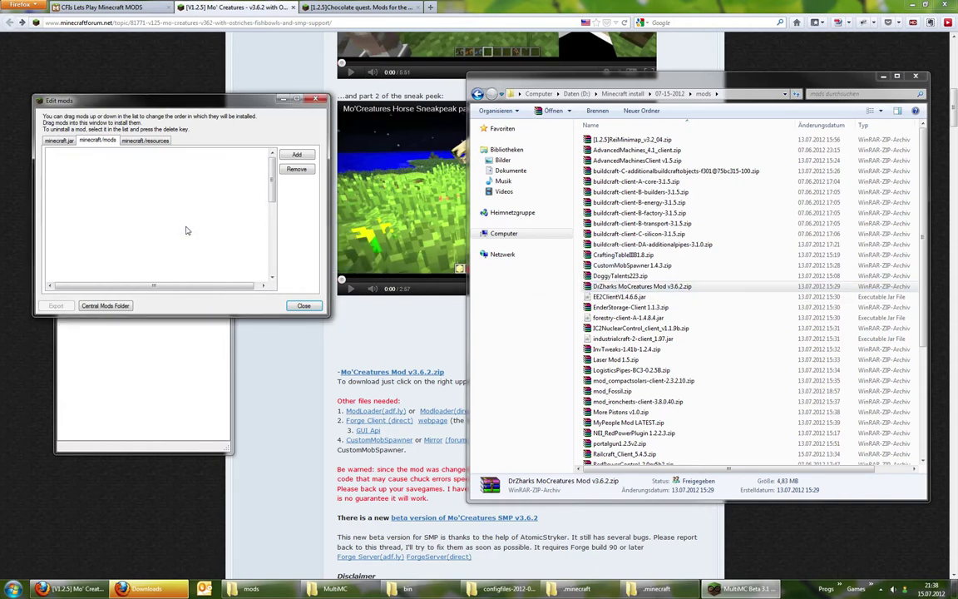
# Close the Mo'Creatures and Chocolate quest forum tabs and bring the mods folder back into view.
pyautogui.click(292, 8)
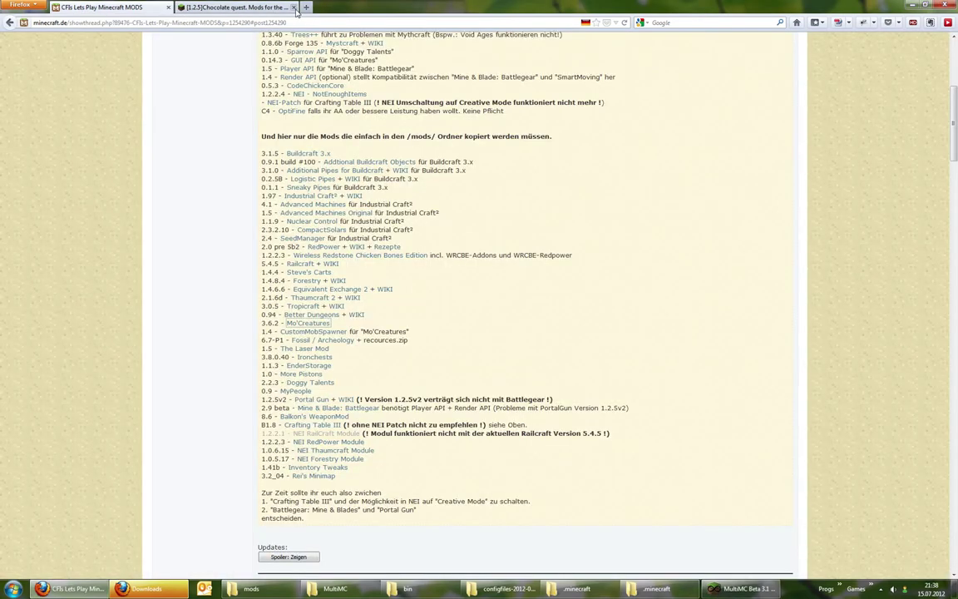
pyautogui.click(293, 8)
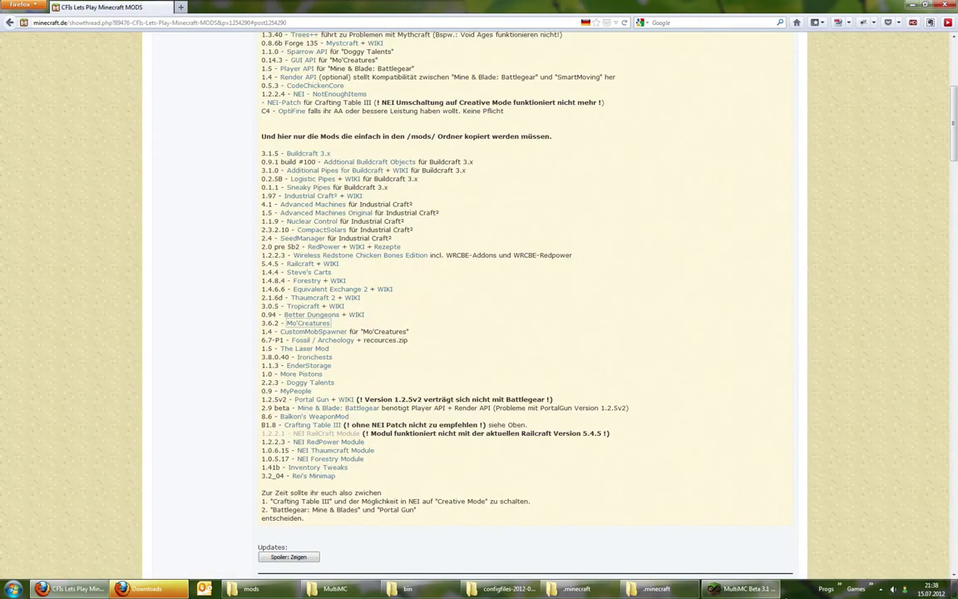
pyautogui.click(342, 588)
pyautogui.click(249, 588)
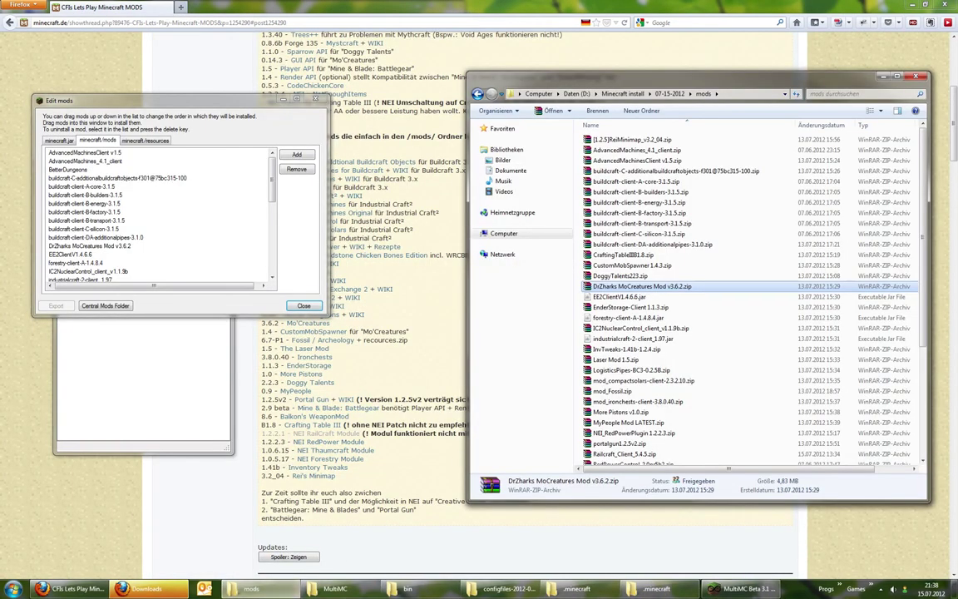
# Add CustomMobSpawner 1.4.3.zip from the mods folder to the instance's minecraft/mods list.
pyautogui.click(198, 106)
pyautogui.moveTo(197, 107); pyautogui.dragTo(176, 88)
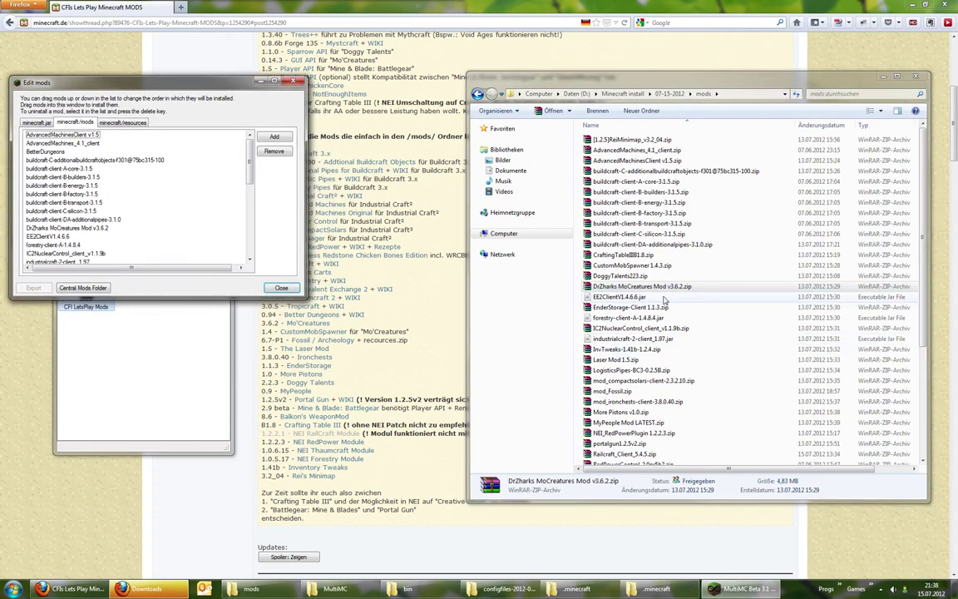
pyautogui.click(683, 327)
pyautogui.moveTo(631, 265); pyautogui.dragTo(177, 226)
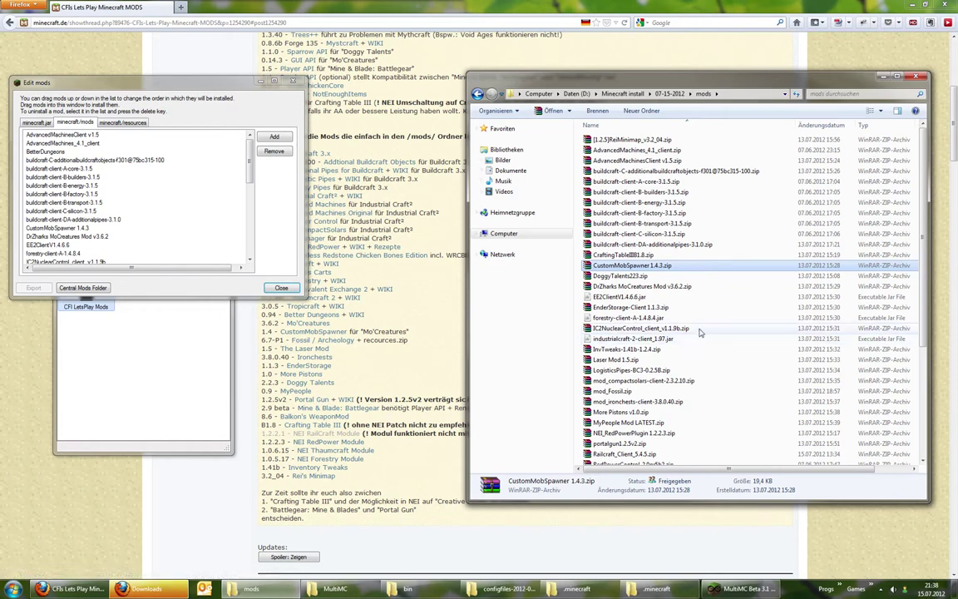
# Add mod_Fossil.zip from the mods folder to the instance's minecraft/mods list.
pyautogui.press('BackSpace')
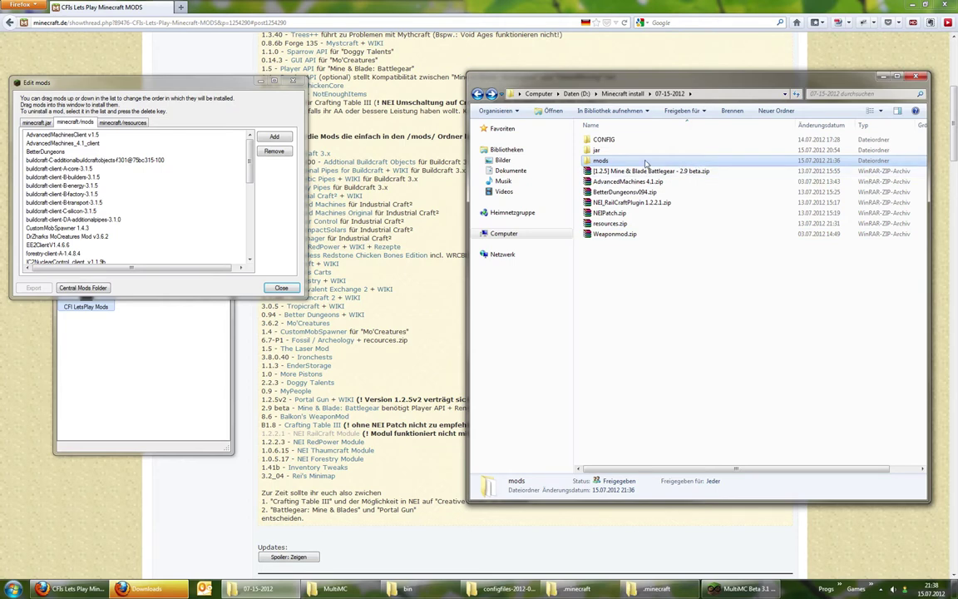
pyautogui.doubleClick(616, 163)
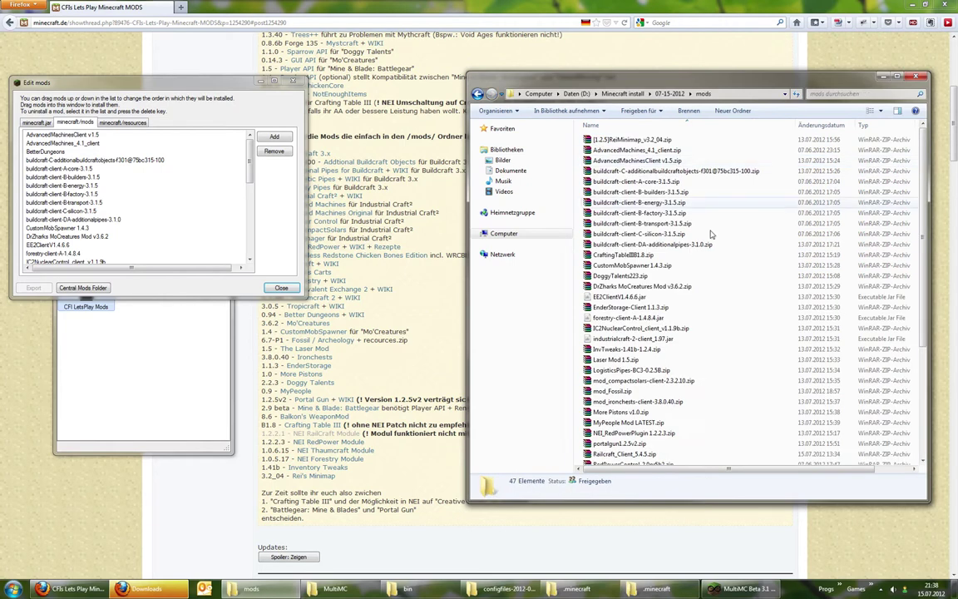
pyautogui.click(665, 317)
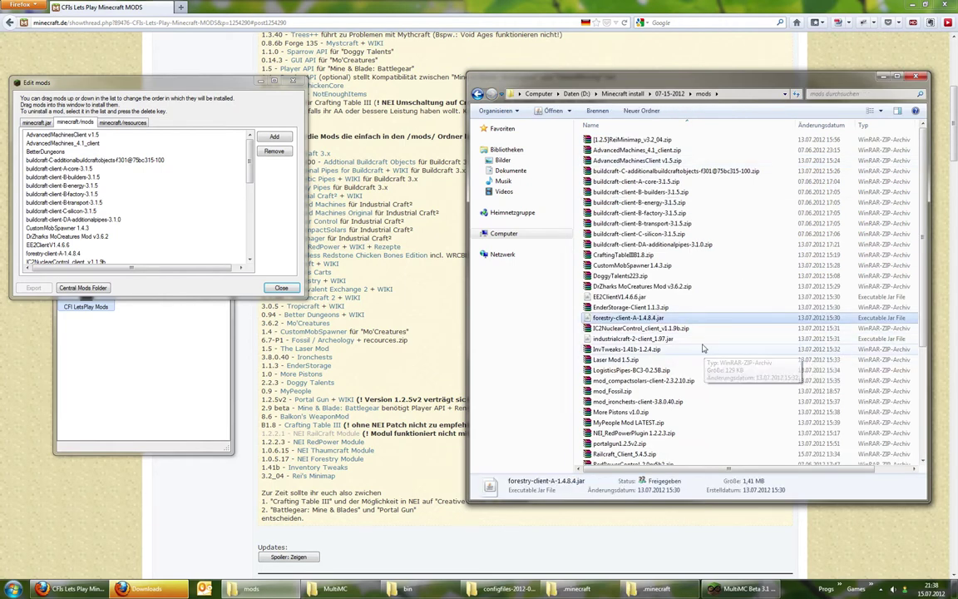
pyautogui.scroll(-2, 698, 414)
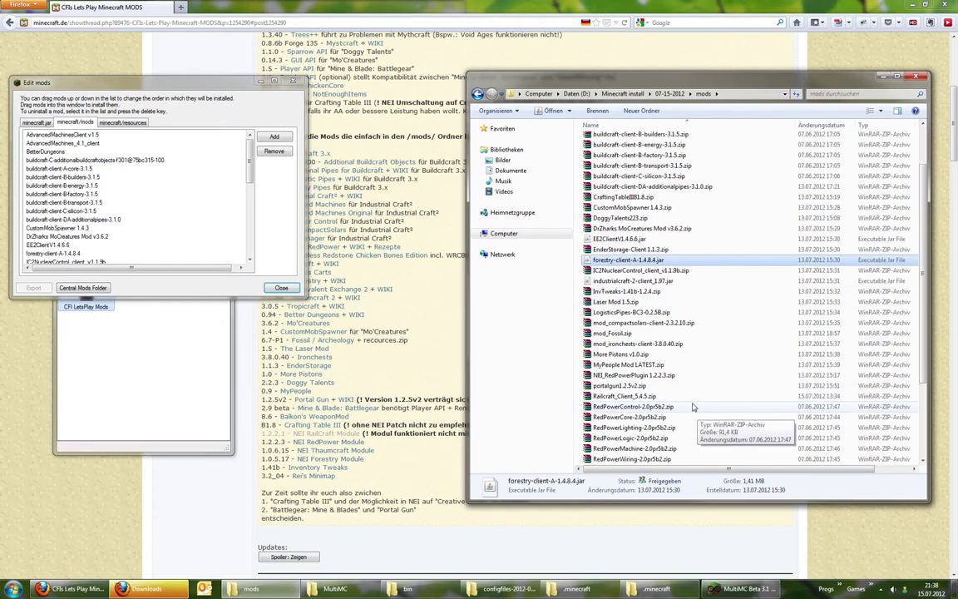
pyautogui.moveTo(615, 333); pyautogui.dragTo(126, 231)
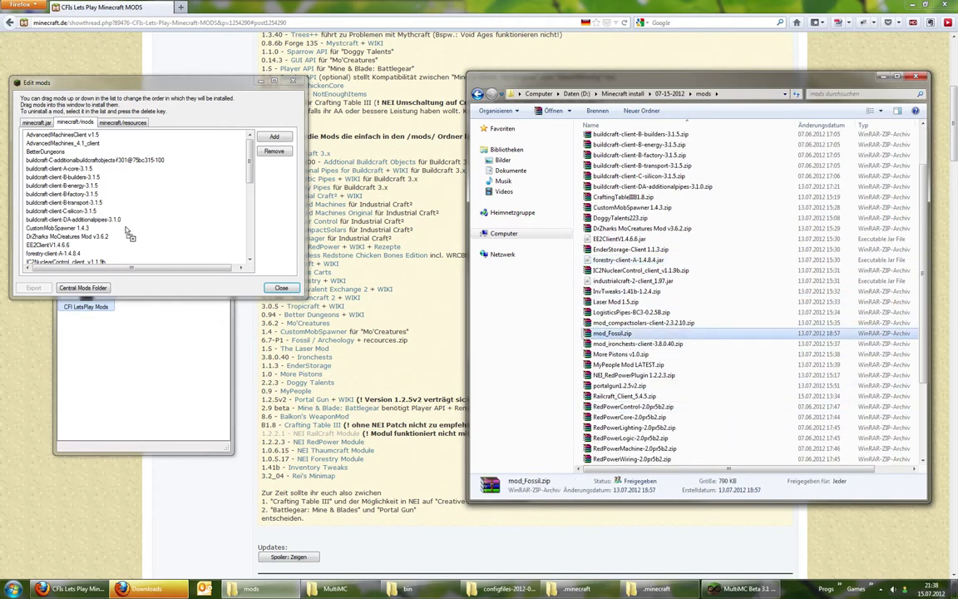
# Close the mod editor and extract resources.zip in the 07-15-2012 folder into its own resources subfolder.
pyautogui.press('BackSpace')
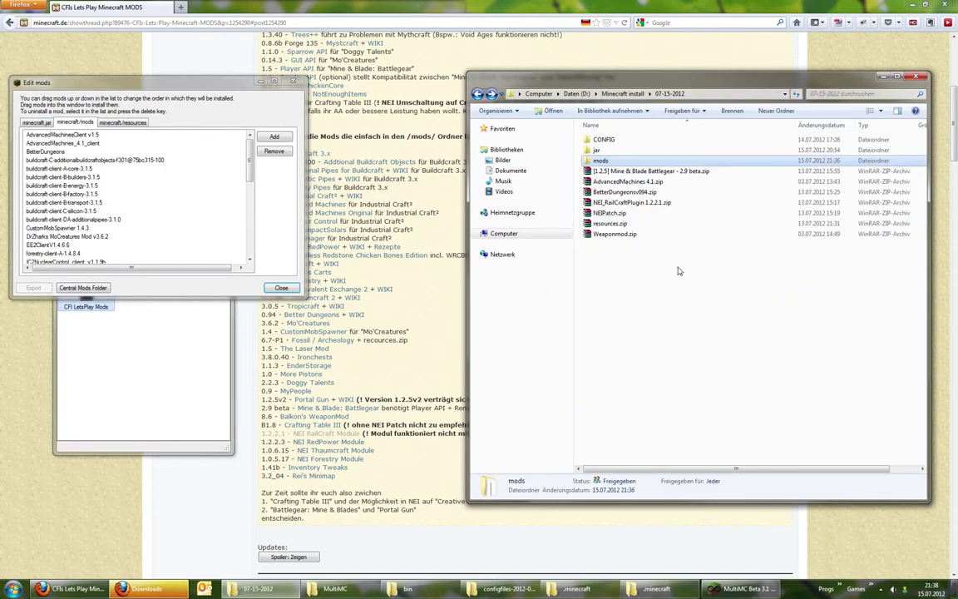
pyautogui.click(623, 224)
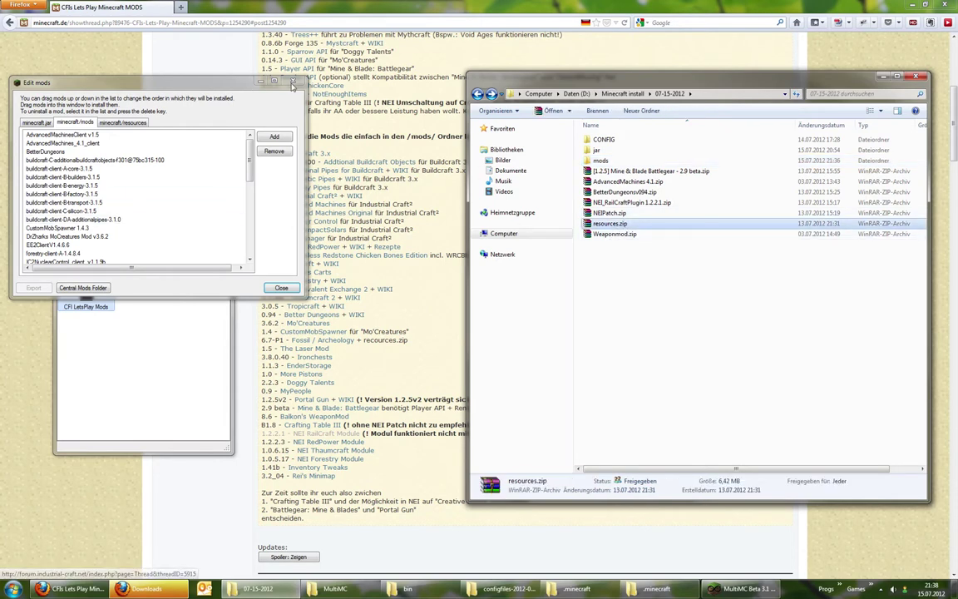
pyautogui.click(281, 288)
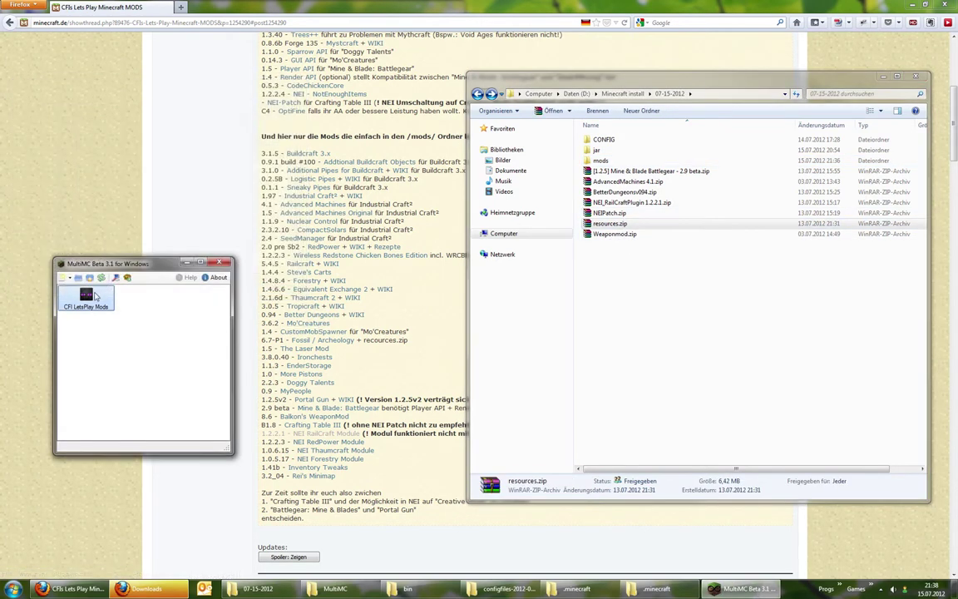
pyautogui.rightClick(91, 296)
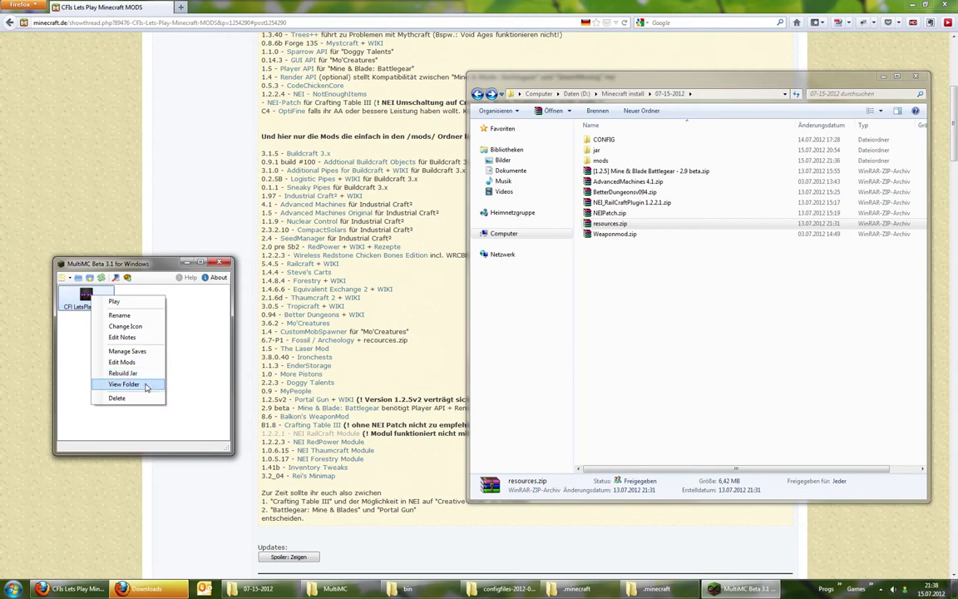
pyautogui.click(623, 225)
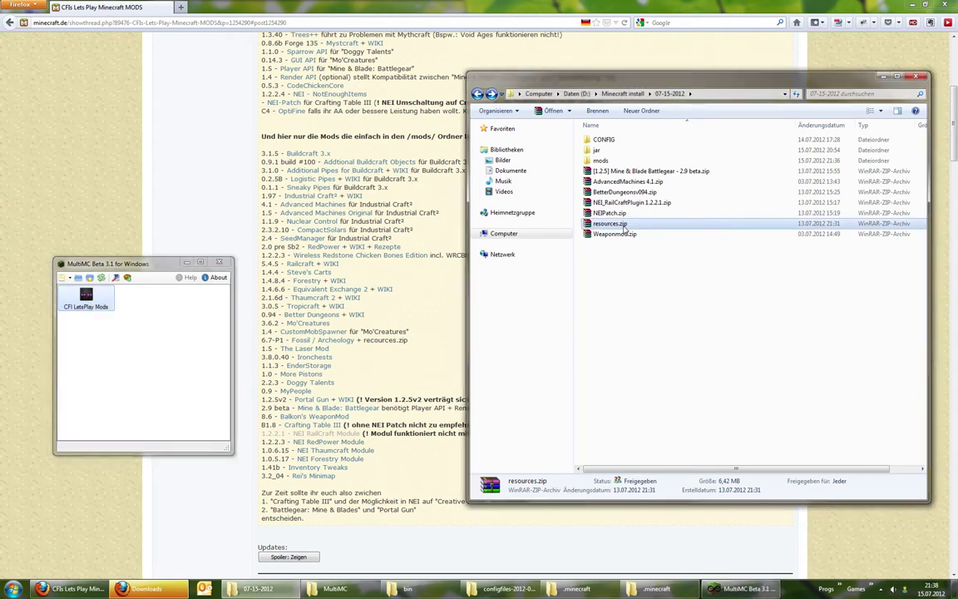
pyautogui.rightClick(630, 227)
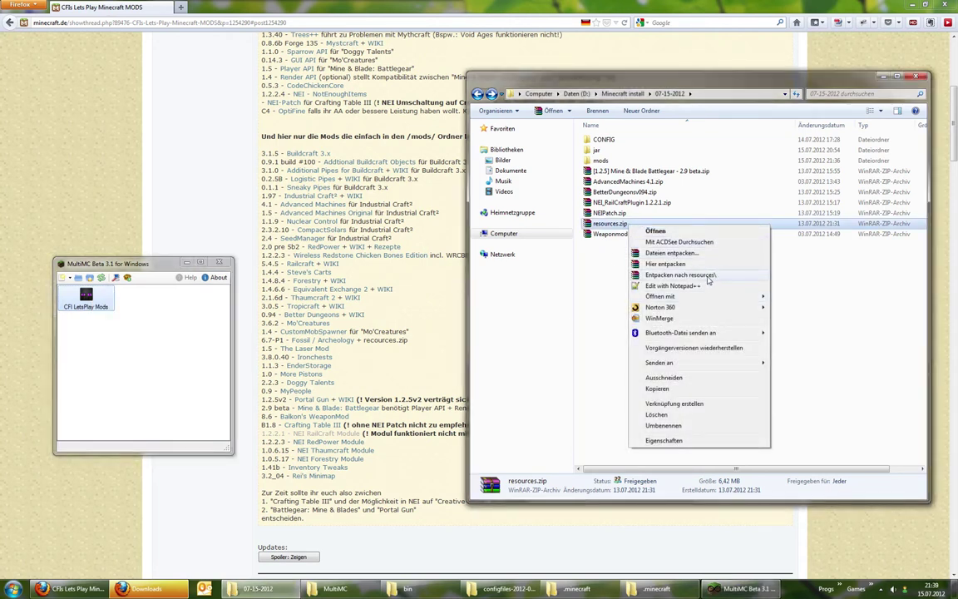
pyautogui.click(680, 275)
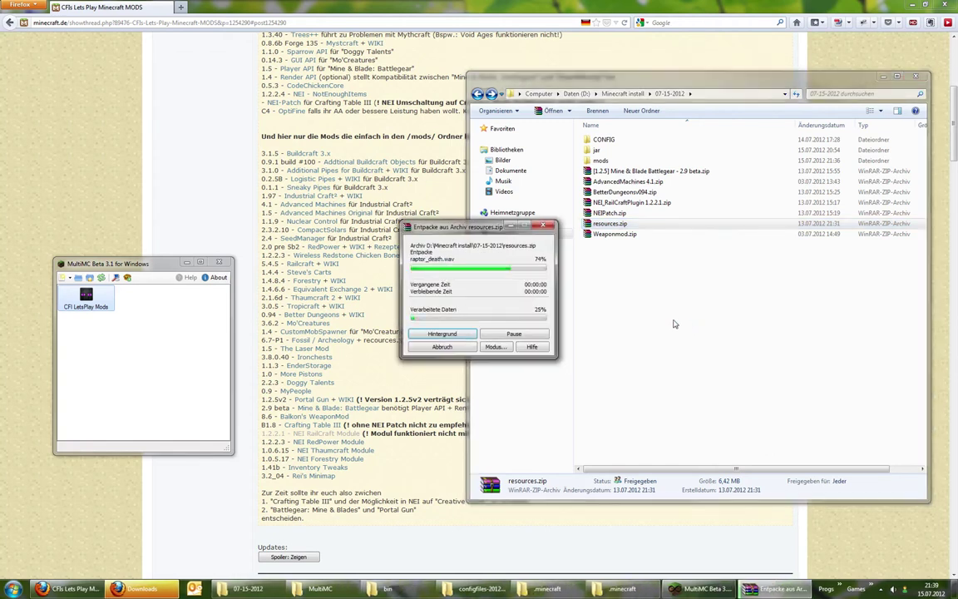
pyautogui.click(608, 171)
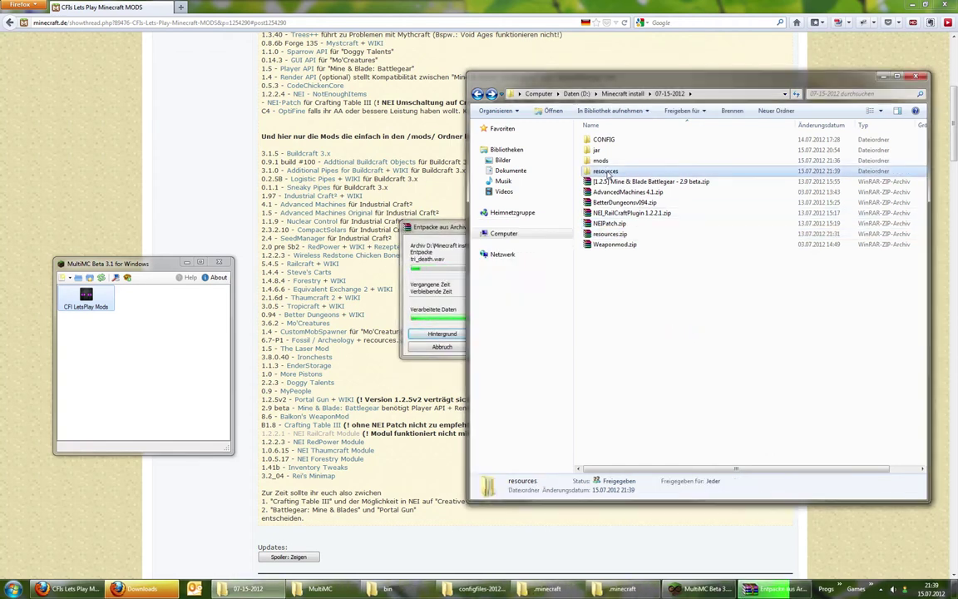
# Close the MultiMC folder window and open the resources folder inside the CFI_LetsPlay_Mods instance's .minecraft folder.
pyautogui.click(340, 592)
pyautogui.click(513, 122)
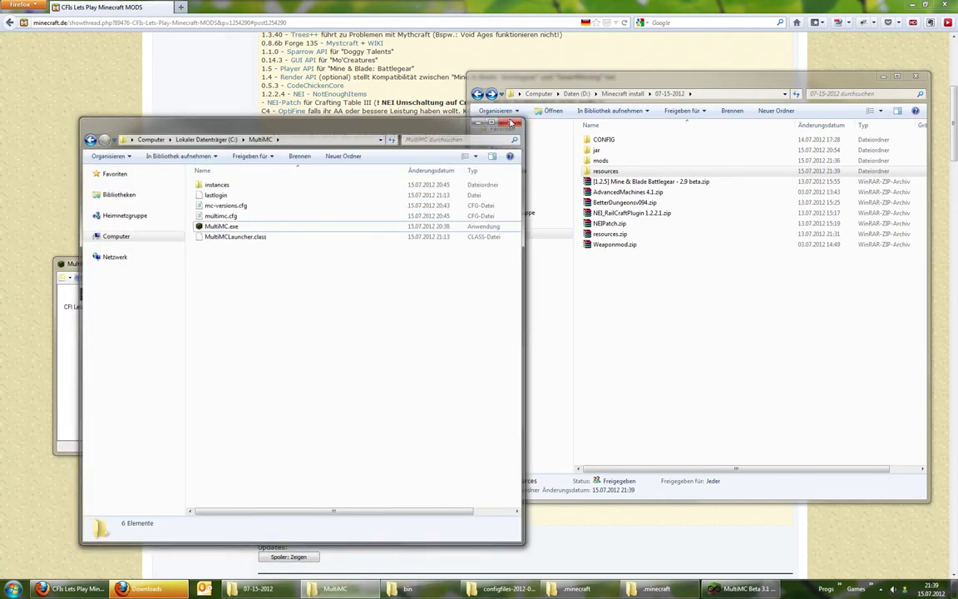
pyautogui.click(429, 592)
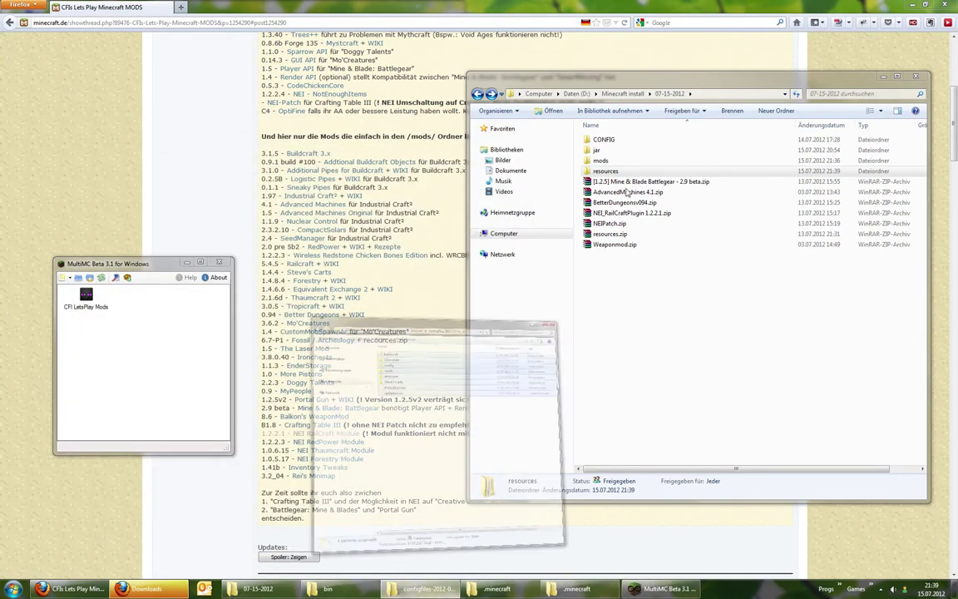
pyautogui.click(634, 109)
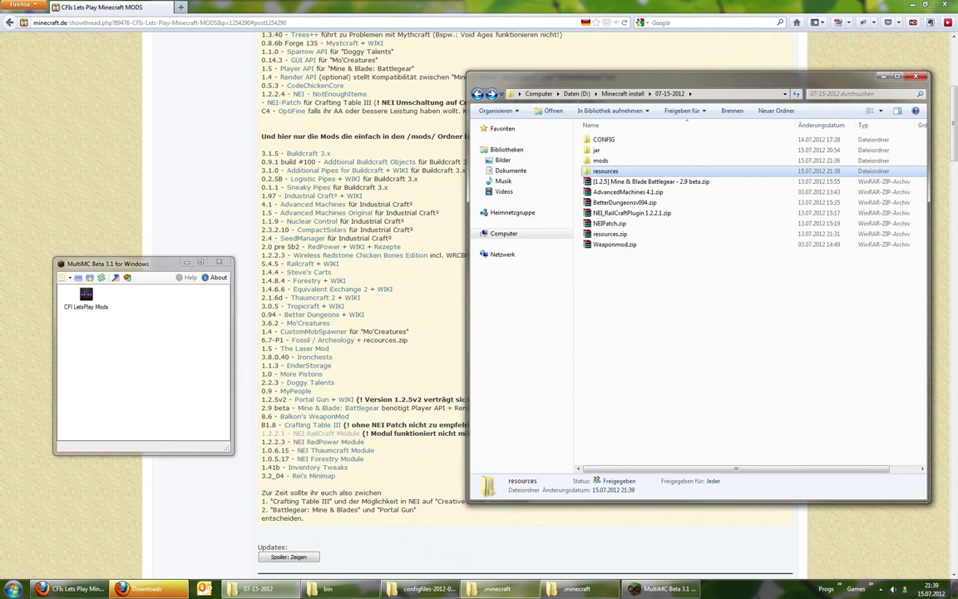
pyautogui.click(497, 588)
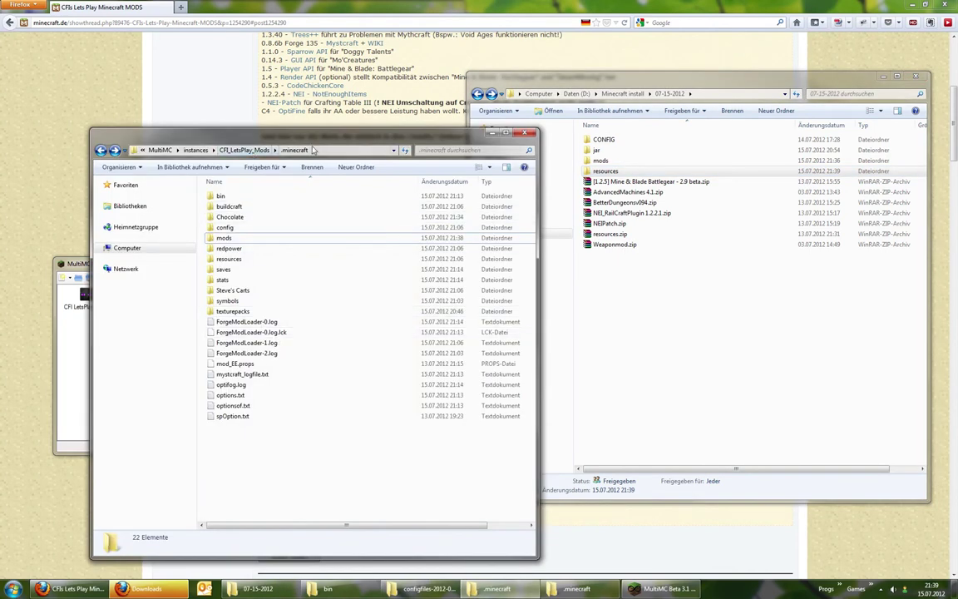
pyautogui.click(246, 261)
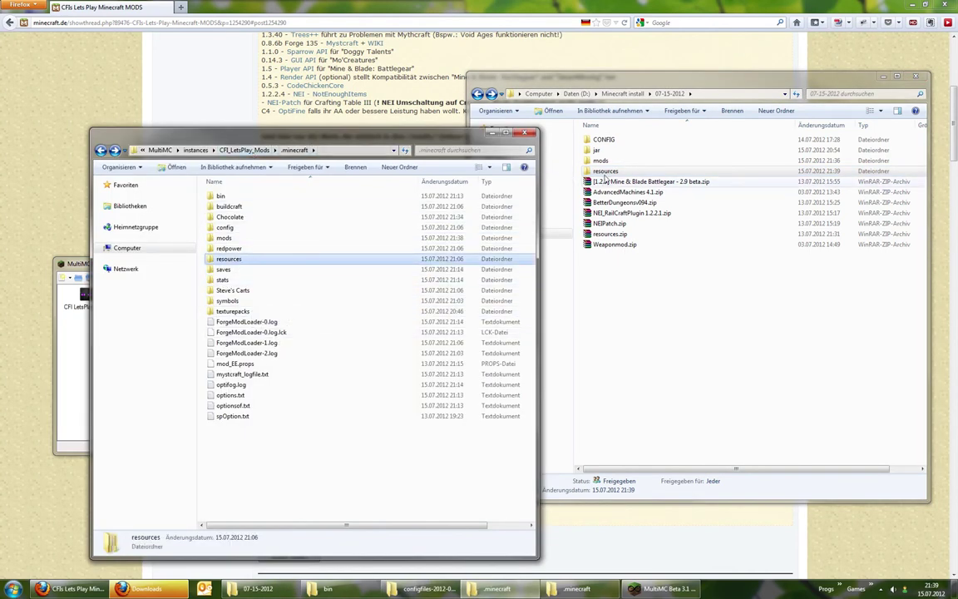
pyautogui.doubleClick(226, 260)
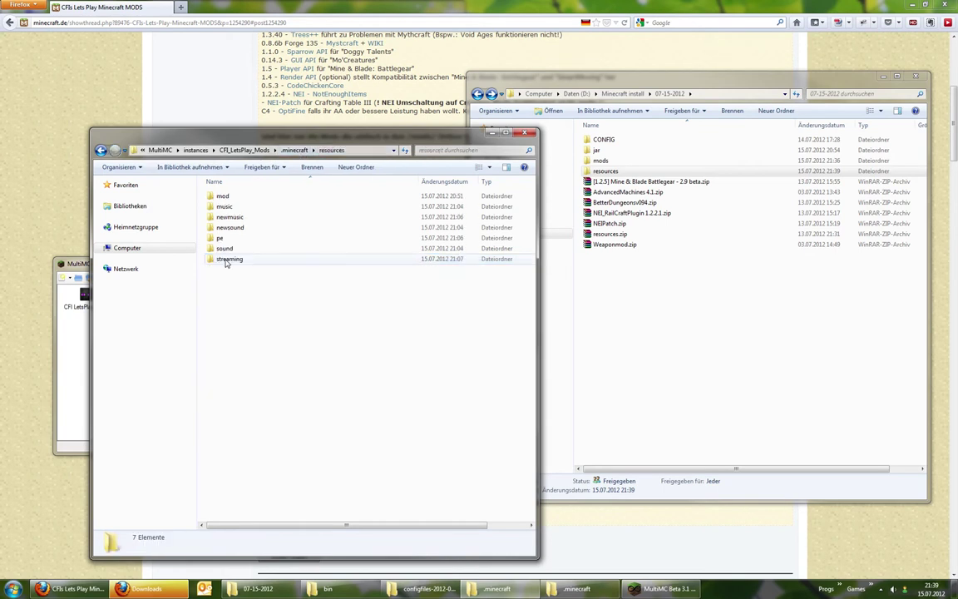
# Copy the extracted FossilStructers and mod folders into the instance's resources folder, merging the existing mod folder, and minimize that window.
pyautogui.doubleClick(617, 171)
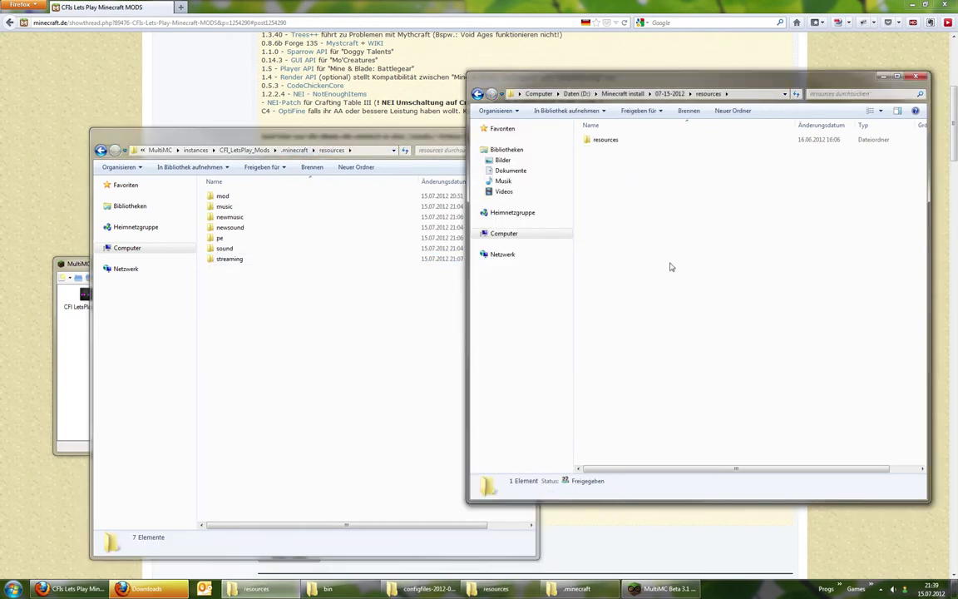
pyautogui.doubleClick(605, 140)
pyautogui.moveTo(653, 202); pyautogui.dragTo(619, 139)
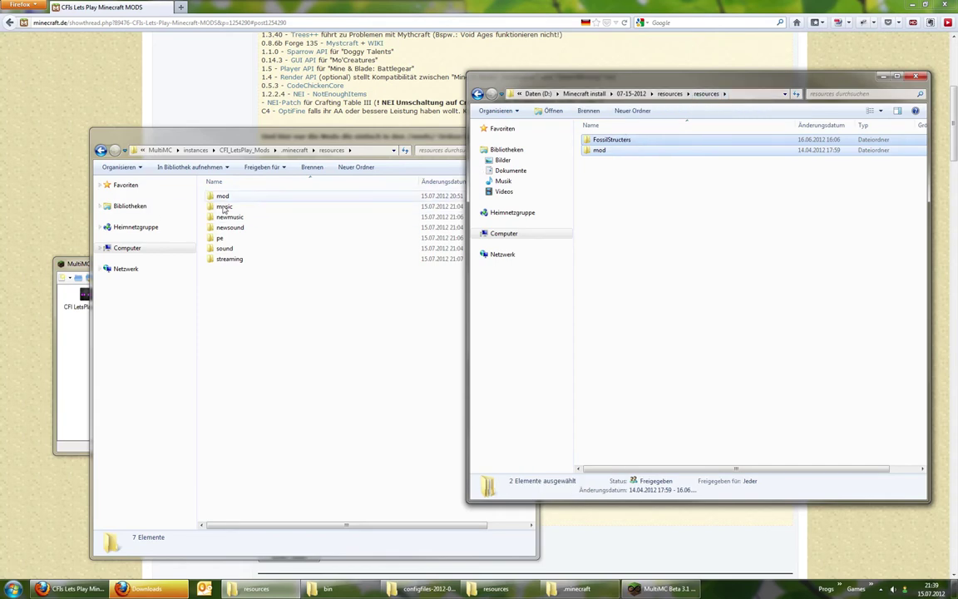
pyautogui.moveTo(782, 278); pyautogui.dragTo(536, 112)
pyautogui.moveTo(599, 141); pyautogui.dragTo(374, 321)
pyautogui.click(468, 386)
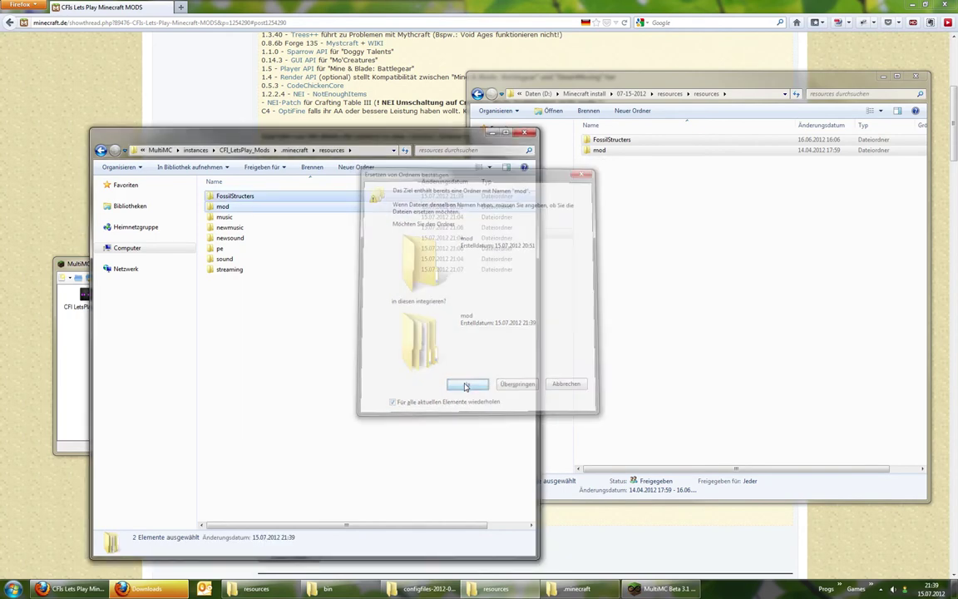
pyautogui.press('BackSpace')
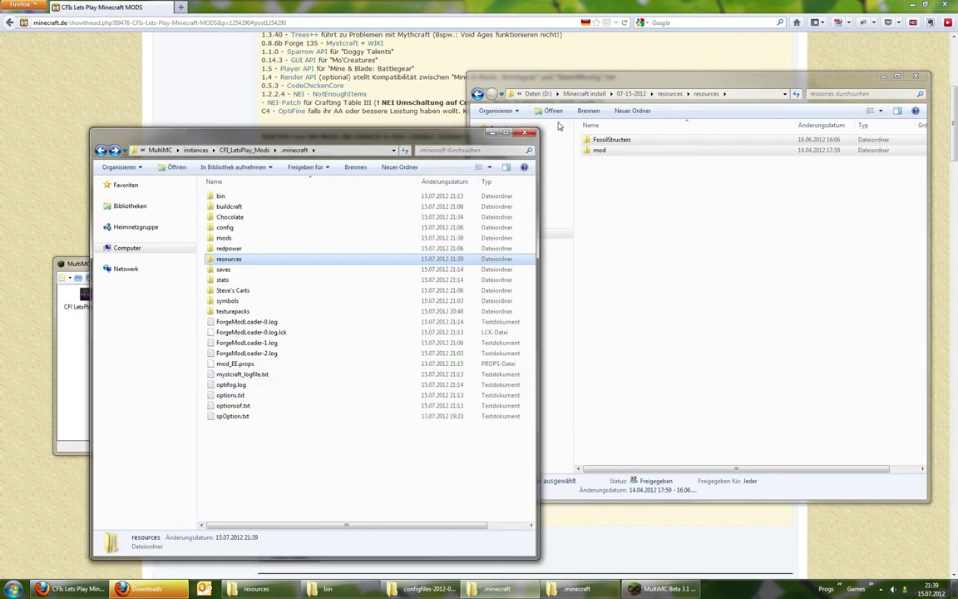
pyautogui.click(492, 133)
# Reopen the instance's mod editor at minecraft/resources and try to add the FossilStructers folder to the resources tree.
pyautogui.rightClick(91, 301)
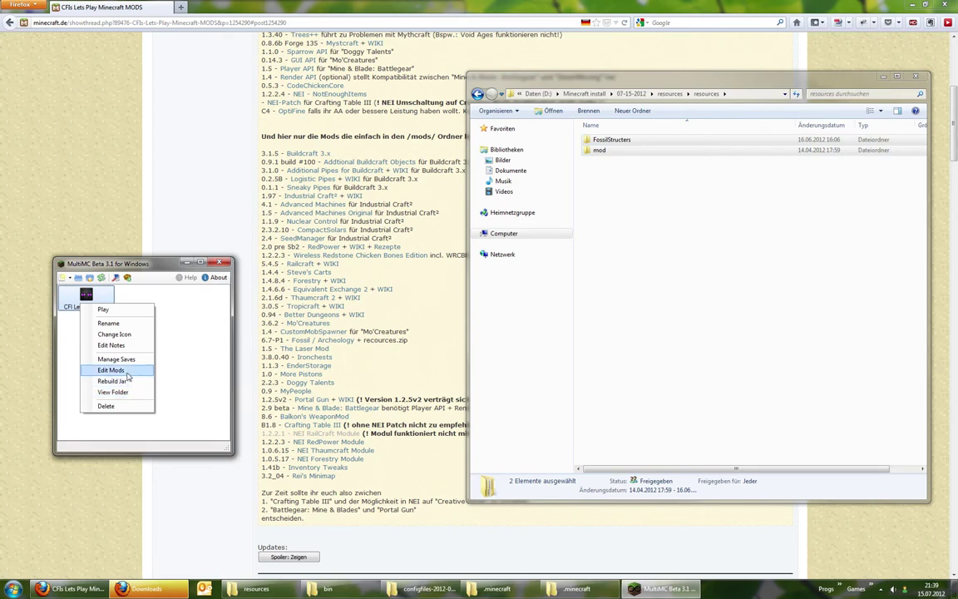
pyautogui.click(112, 370)
pyautogui.click(114, 291)
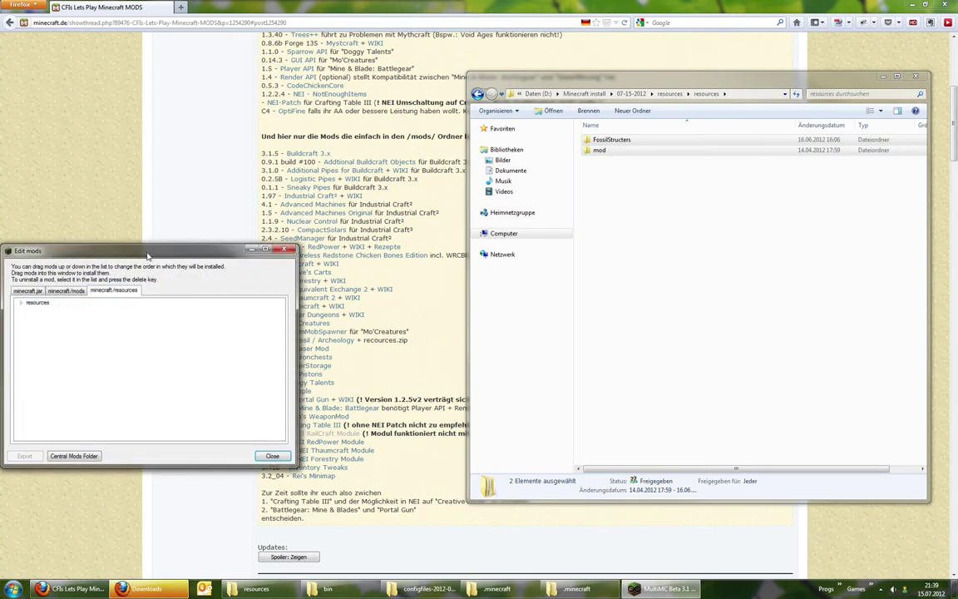
pyautogui.moveTo(148, 256); pyautogui.dragTo(277, 154)
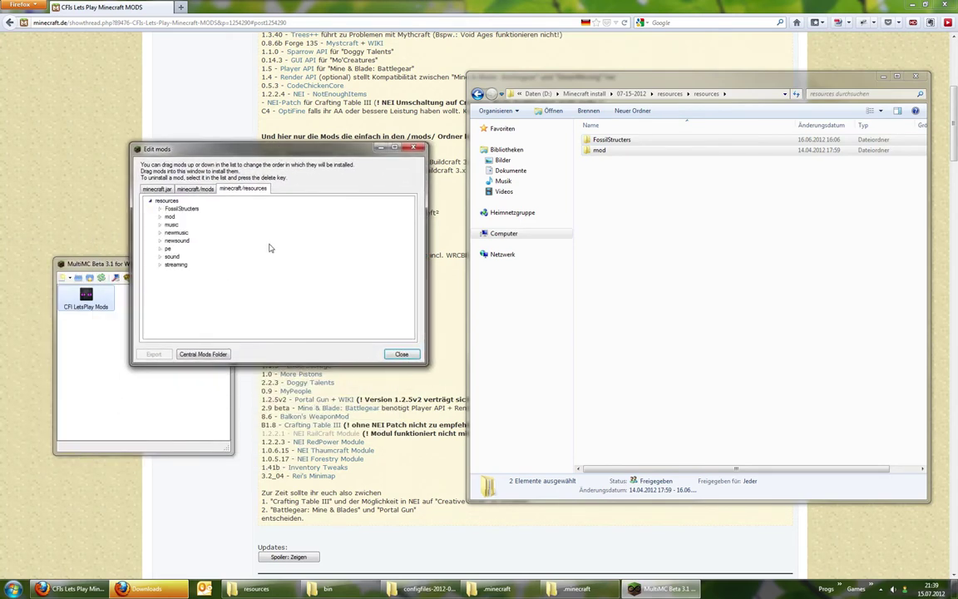
pyautogui.click(600, 151)
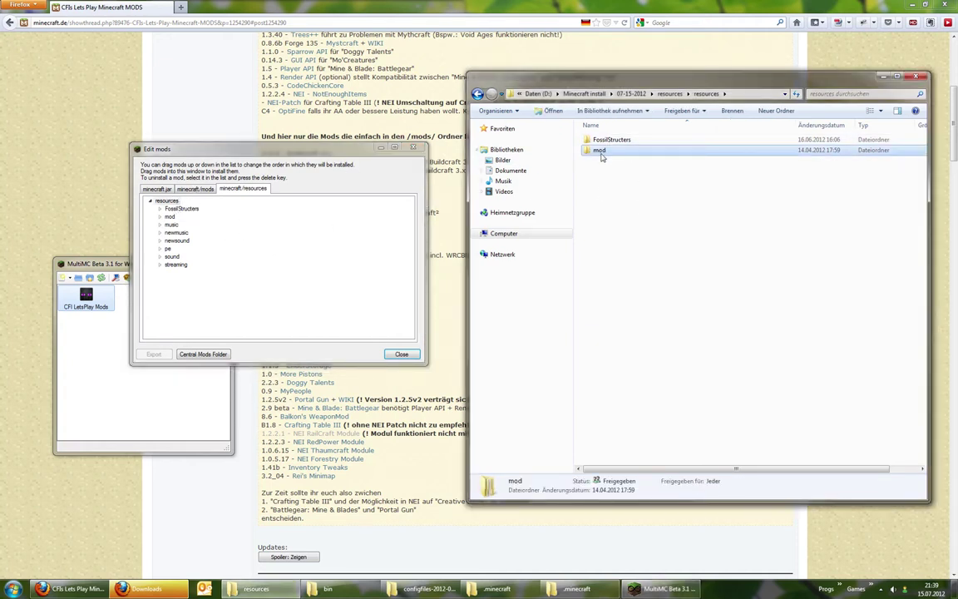
pyautogui.moveTo(611, 139); pyautogui.dragTo(169, 203)
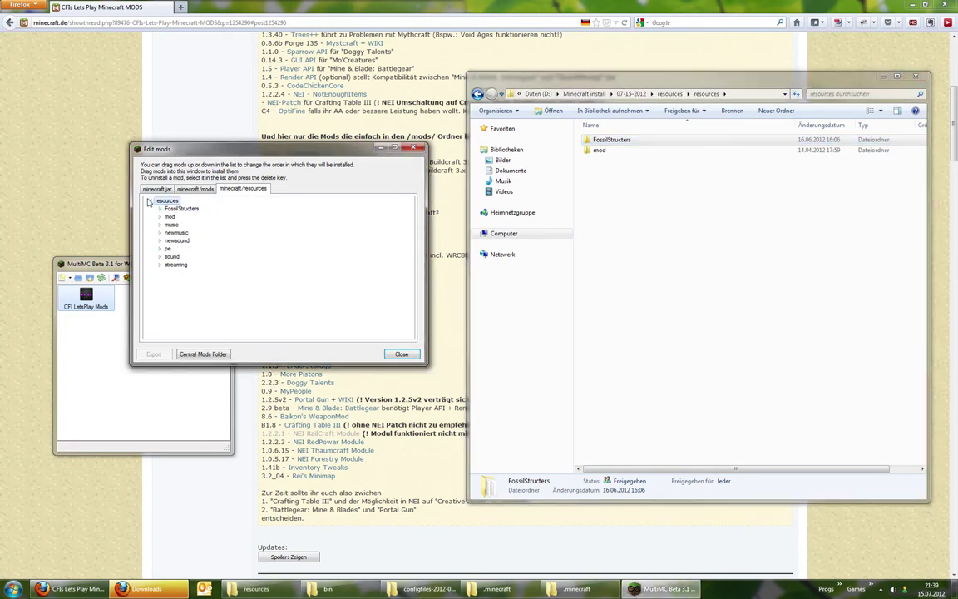
# Show the minecraft/mods list in a narrower mod editor window and return the file window to the 07-15-2012 folder.
pyautogui.click(193, 189)
pyautogui.moveTo(202, 154); pyautogui.dragTo(112, 108)
pyautogui.moveTo(334, 219); pyautogui.dragTo(250, 220)
pyautogui.click(716, 309)
pyautogui.press('BackSpace')
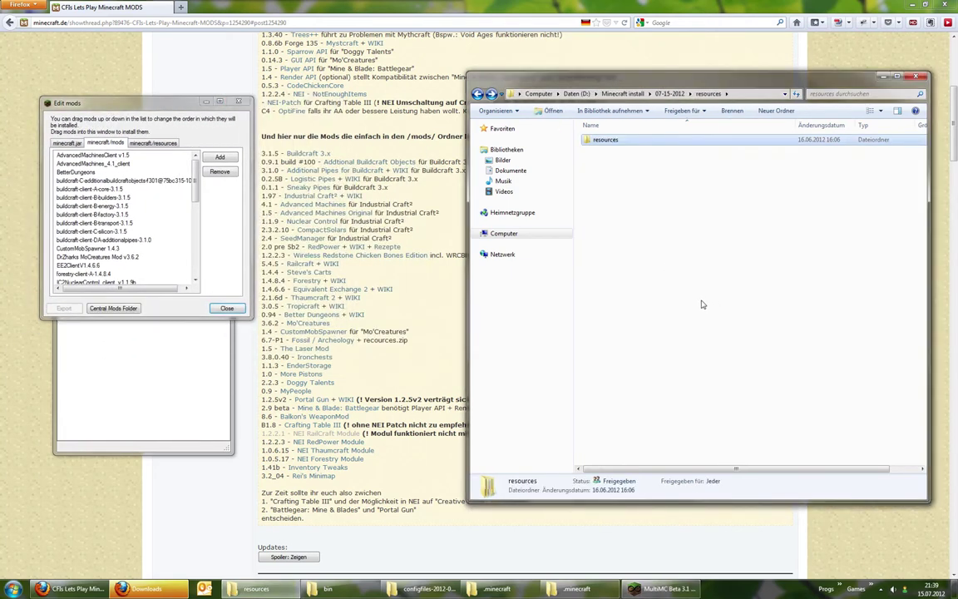
pyautogui.press('BackSpace')
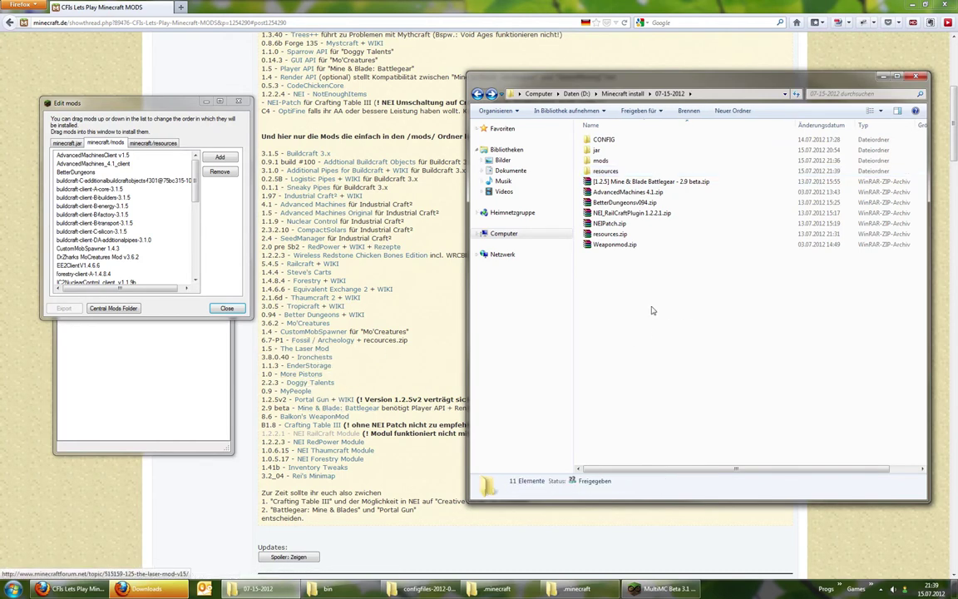
# Open the mods folder in 07-15-2012 and add Laser Mod 1.5 and mod_ironchests-client-3.8.0.40 to the minecraft/mods list.
pyautogui.doubleClick(600, 160)
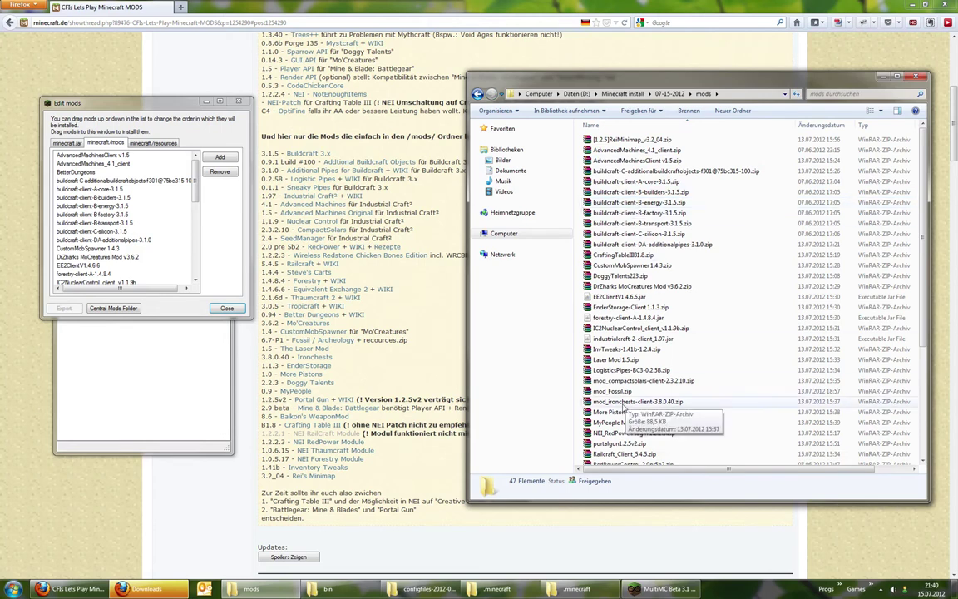
pyautogui.click(617, 361)
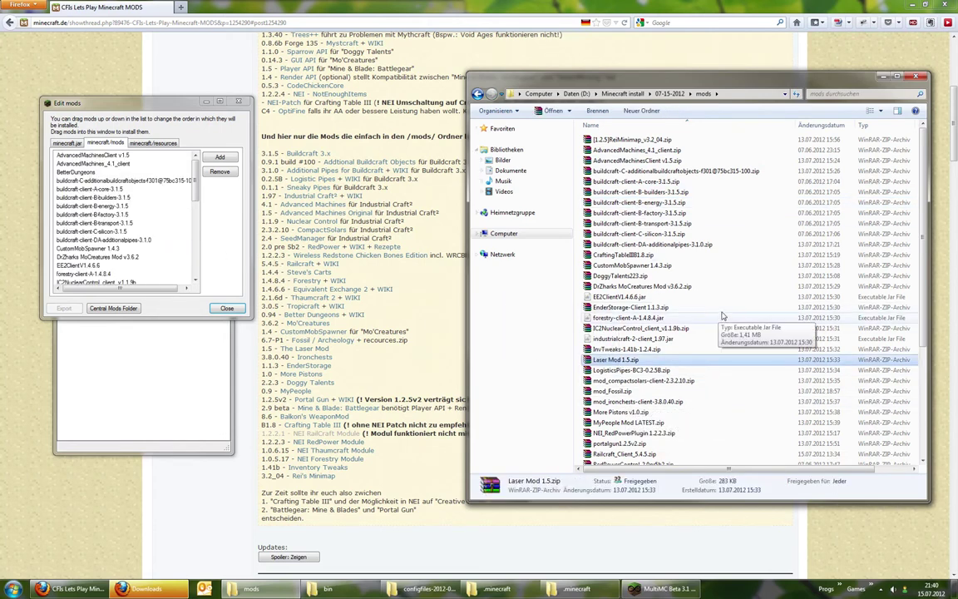
pyautogui.click(616, 328)
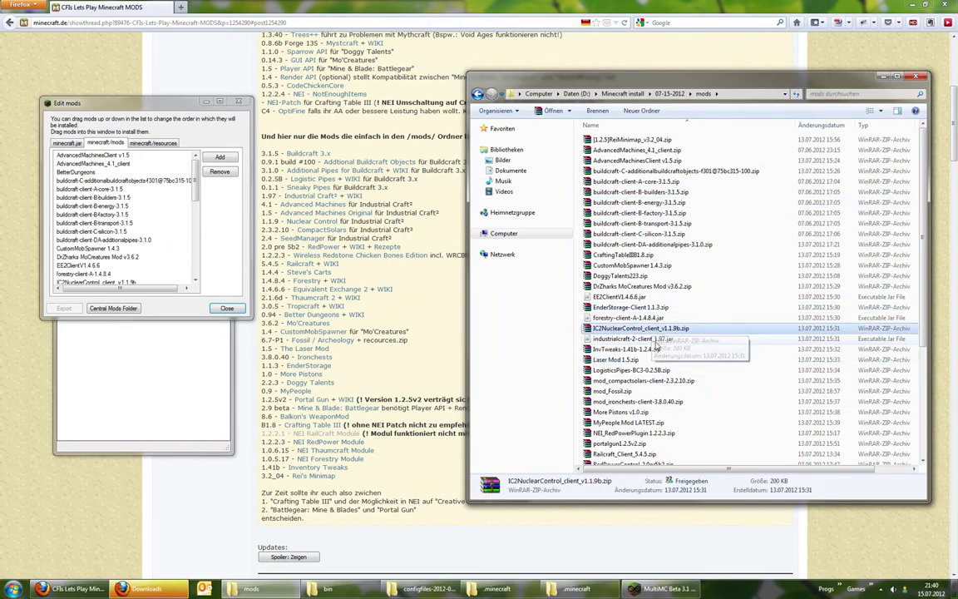
pyautogui.click(641, 339)
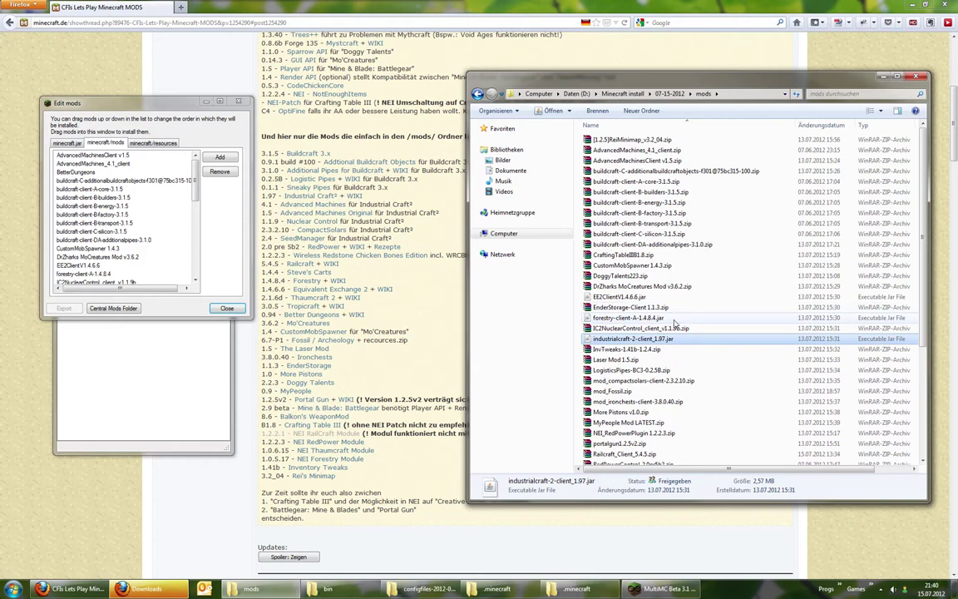
pyautogui.moveTo(636, 401); pyautogui.dragTo(107, 218)
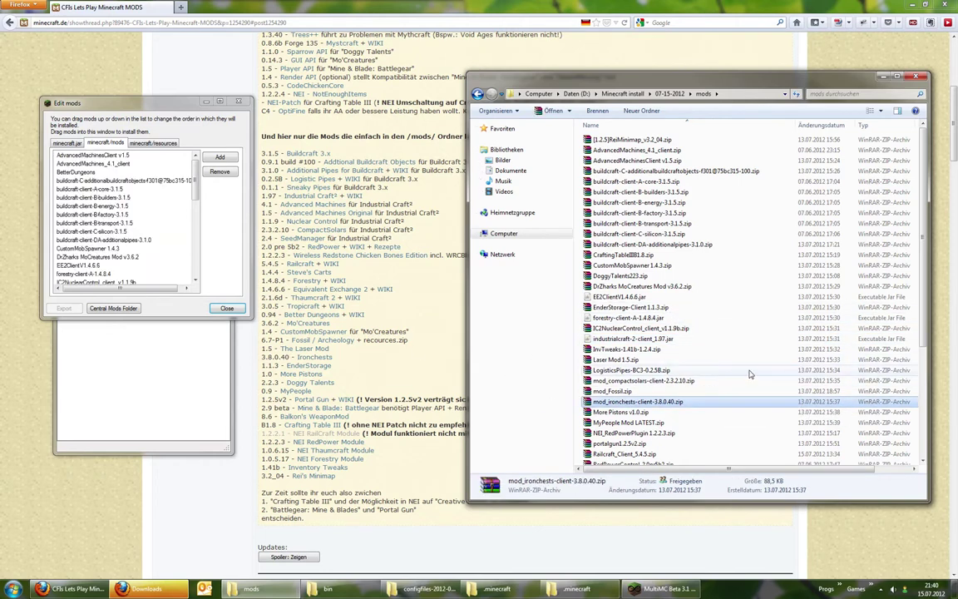
# Add EnderStorage-Client 1.1.3 and More Pistons v1.0 to the minecraft/mods list.
pyautogui.moveTo(634, 307); pyautogui.dragTo(137, 227)
pyautogui.click(640, 380)
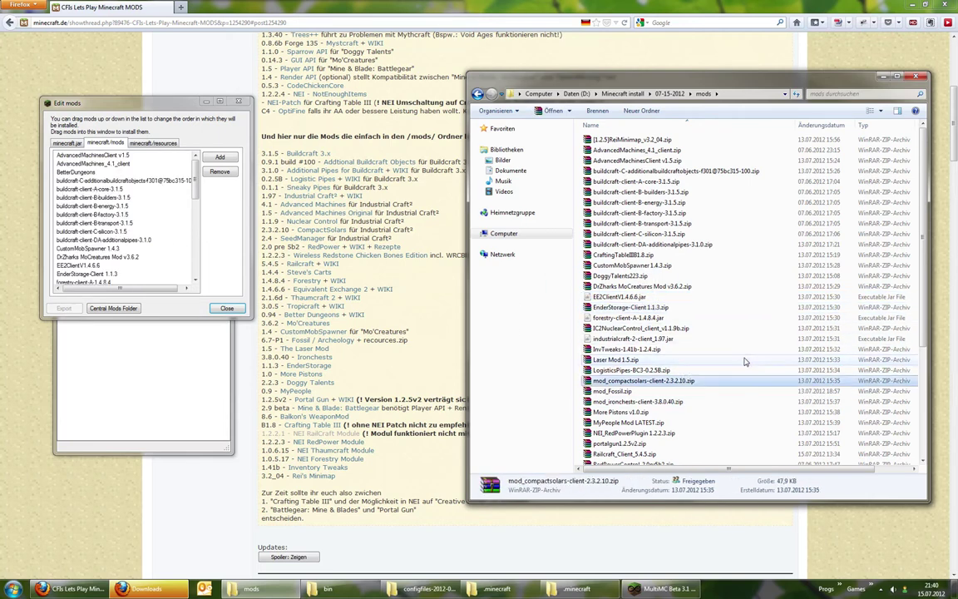
pyautogui.click(612, 391)
pyautogui.click(598, 412)
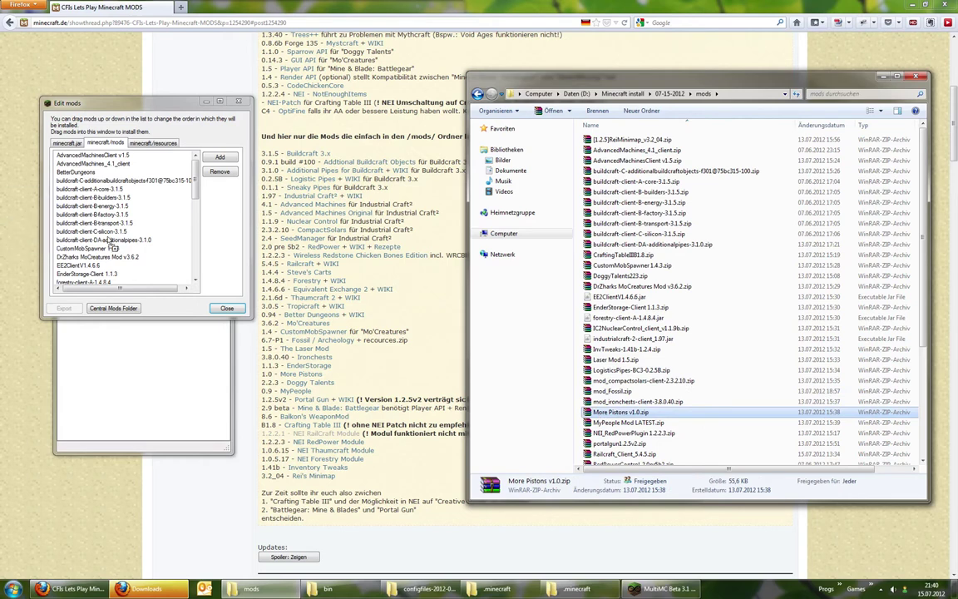
pyautogui.moveTo(106, 239); pyautogui.dragTo(105, 240)
# Add DoggyTalents223 and MyPeople Mod LATEST to the minecraft/mods list.
pyautogui.click(620, 276)
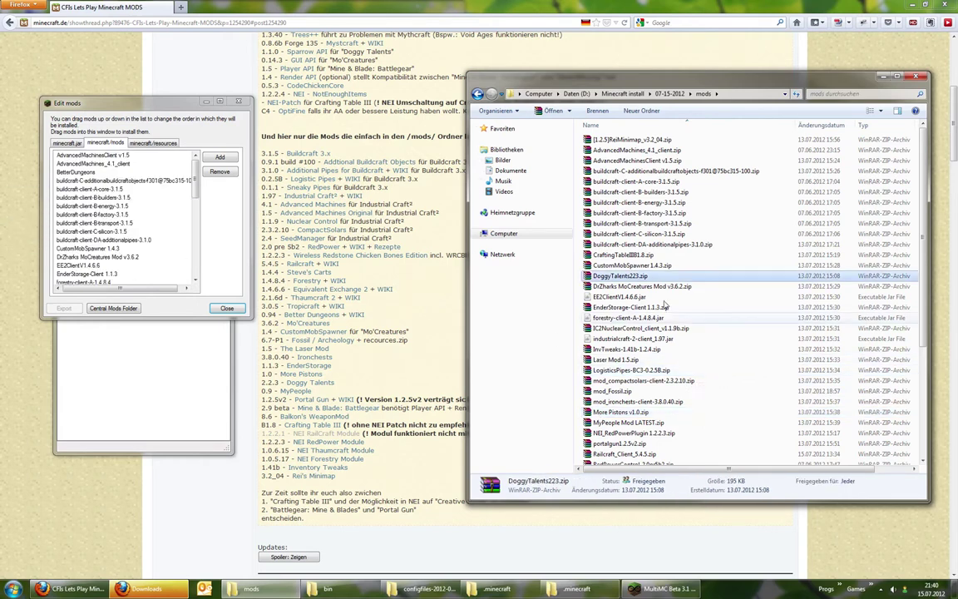
pyautogui.moveTo(620, 275); pyautogui.dragTo(124, 241)
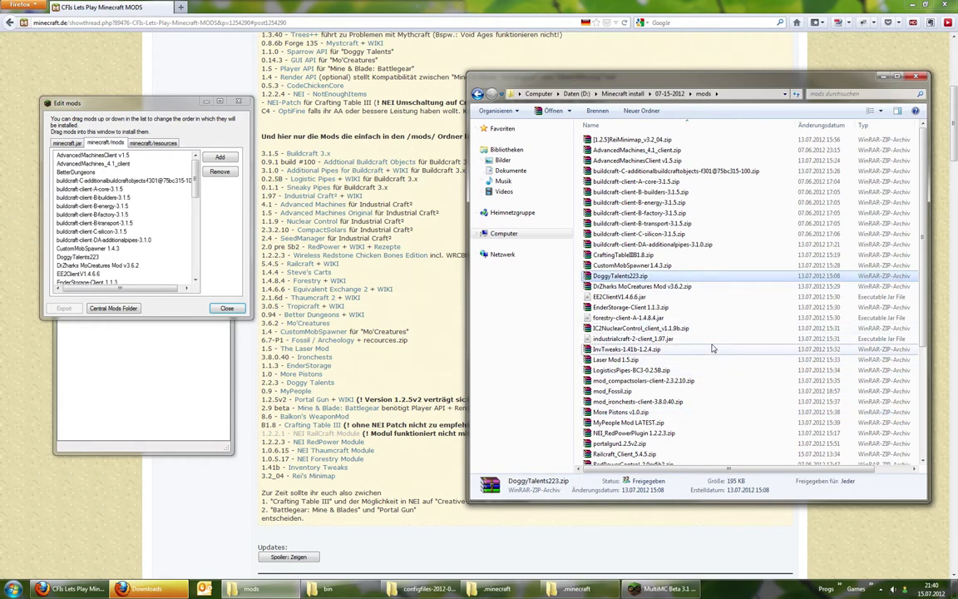
pyautogui.click(636, 380)
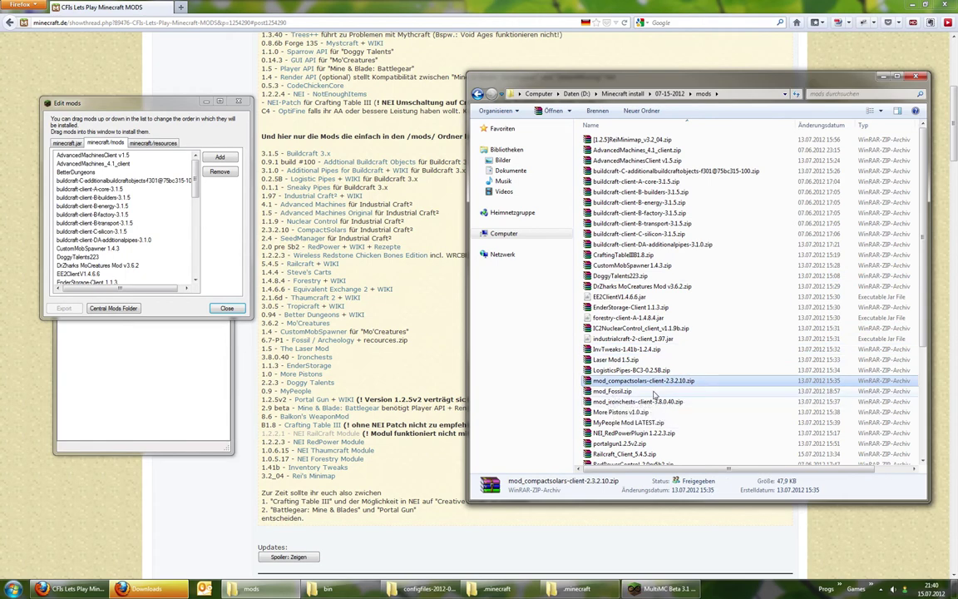
pyautogui.scroll(-1, 701, 403)
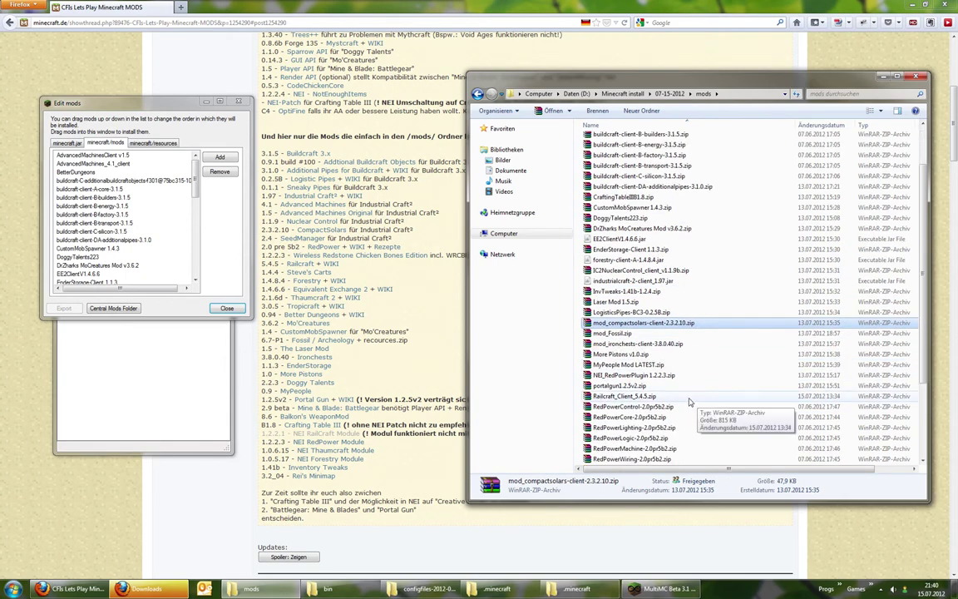
pyautogui.click(587, 366)
pyautogui.moveTo(160, 251); pyautogui.dragTo(161, 251)
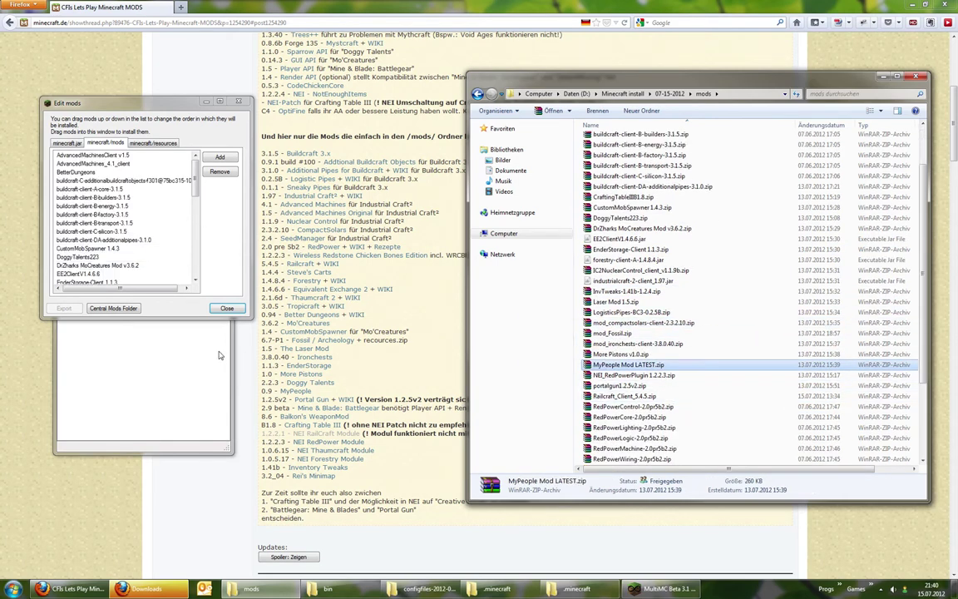
# Try to add portalgun1.2.5v2.zip to the minecraft/mods list and close the mod editor.
pyautogui.click(632, 416)
pyautogui.click(671, 387)
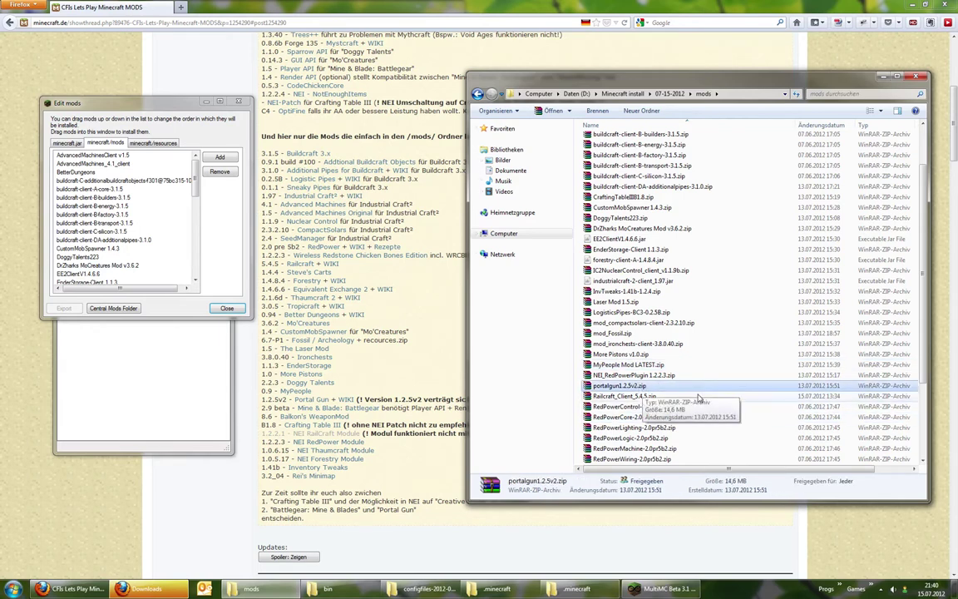
pyautogui.moveTo(631, 386); pyautogui.dragTo(164, 265)
pyautogui.click(226, 307)
# Open the portalgun1.2.5v2.zip archive in WinRAR, dismiss the licence reminder and check its portalgun folder.
pyautogui.doubleClick(620, 385)
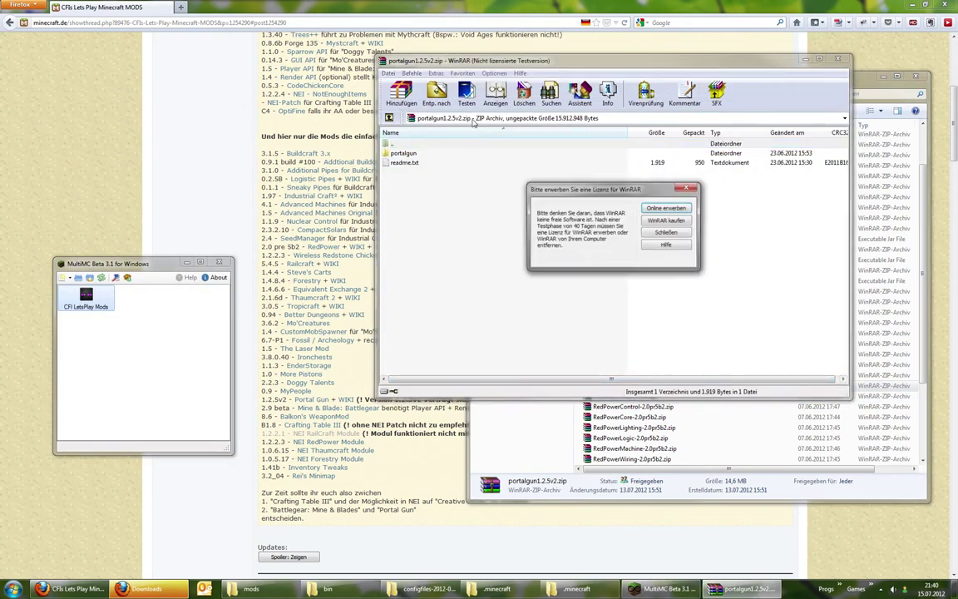
pyautogui.click(604, 214)
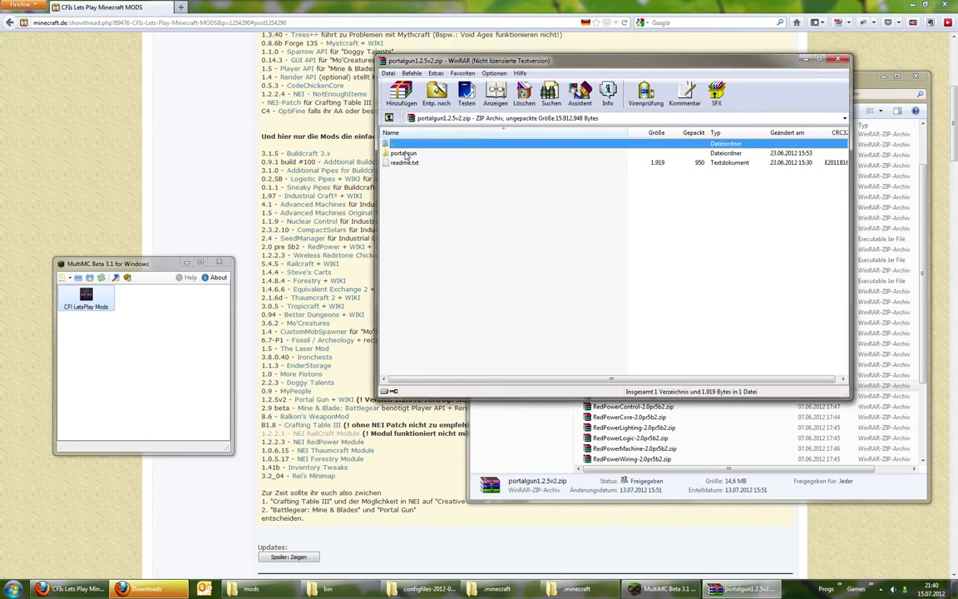
pyautogui.click(404, 153)
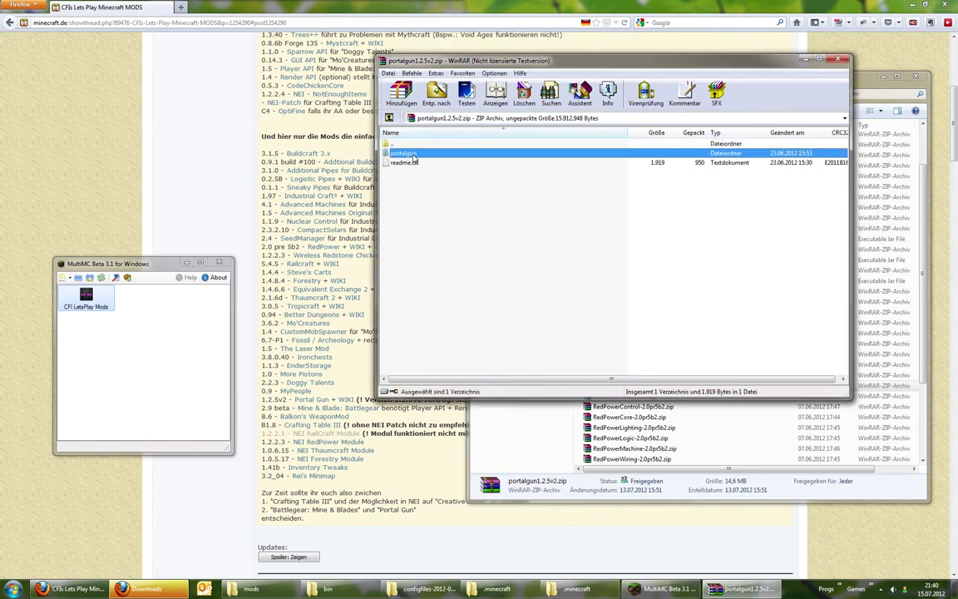
pyautogui.doubleClick(404, 153)
pyautogui.doubleClick(406, 144)
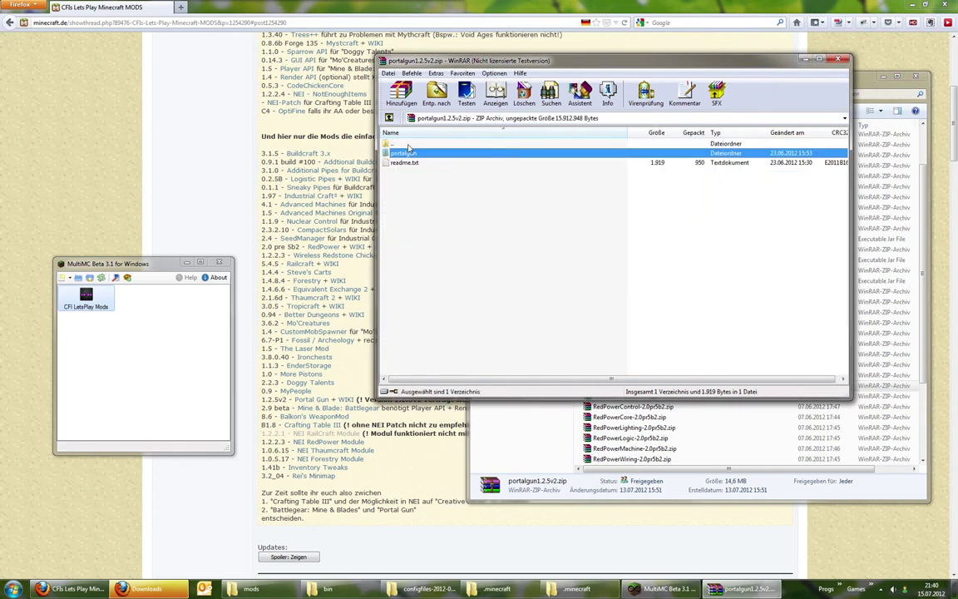
pyautogui.click(514, 253)
# Open the CFI LetsPlay Mods instance's folder from MultiMC and go into .minecraft/mods.
pyautogui.rightClick(96, 306)
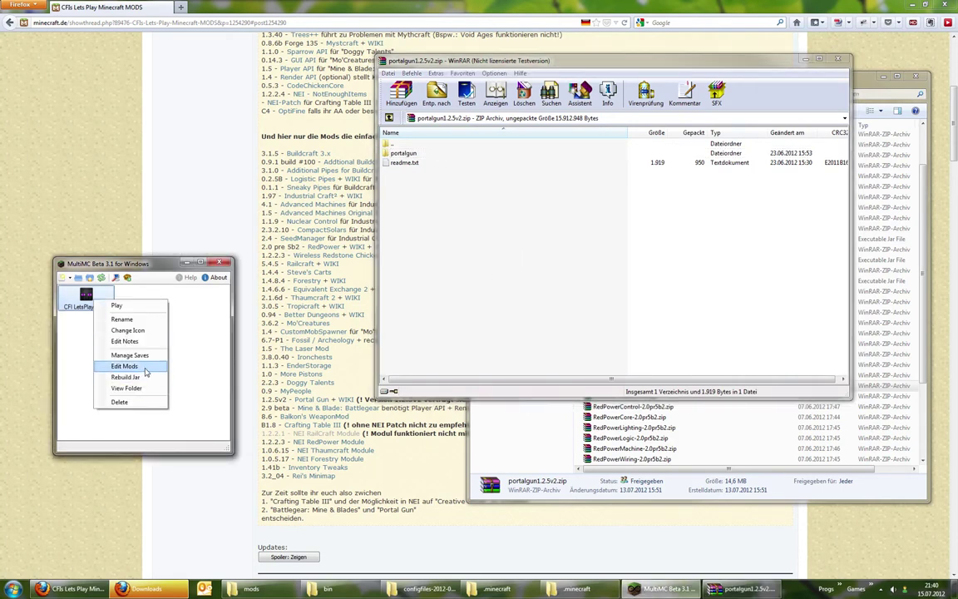
pyautogui.click(129, 388)
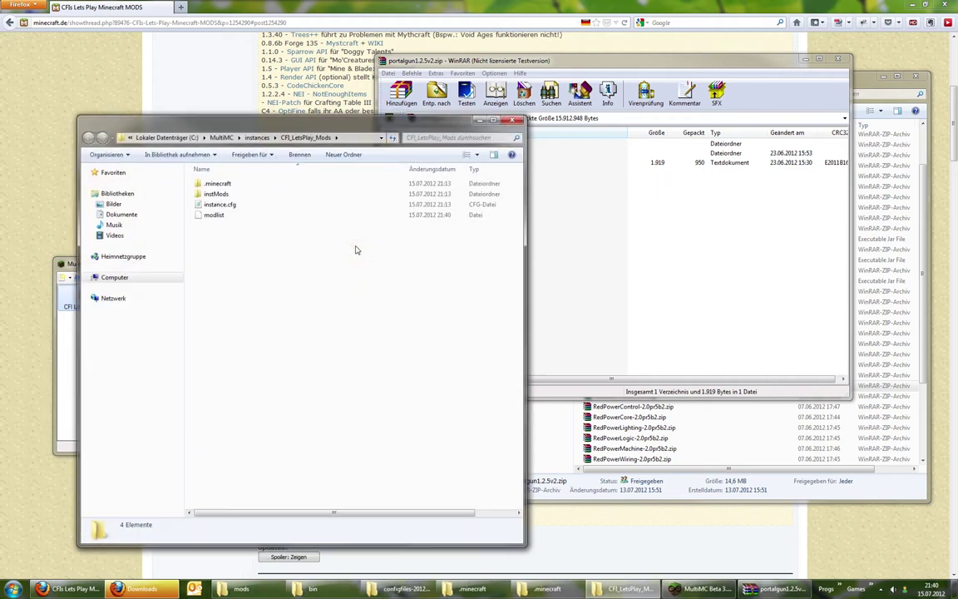
pyautogui.doubleClick(216, 184)
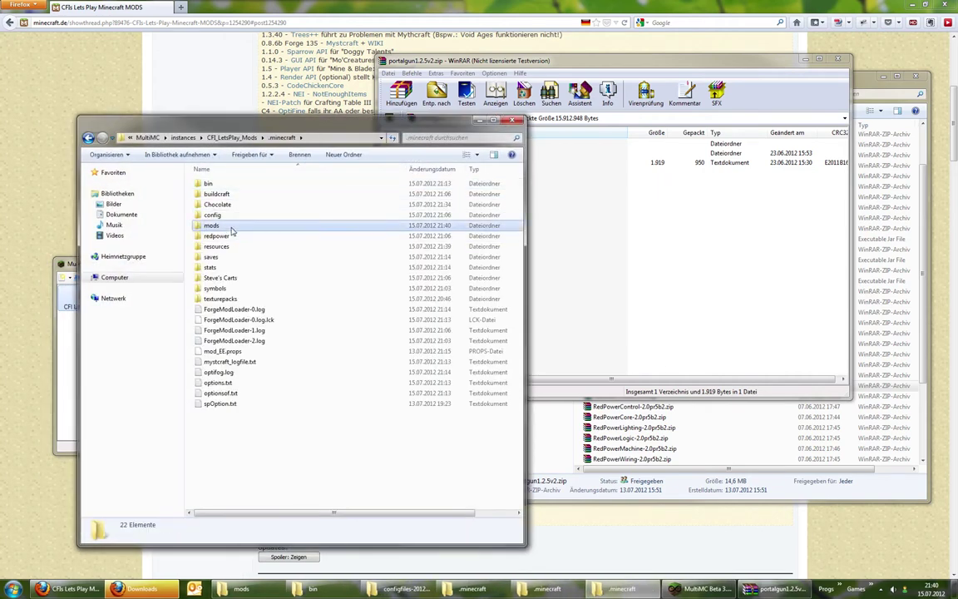
pyautogui.click(211, 226)
pyautogui.doubleClick(211, 226)
# Extract the archive's portalgun folder into the instance's mods folder, merging it with the existing folder and replacing mod_PortalGun.properties.
pyautogui.click(645, 269)
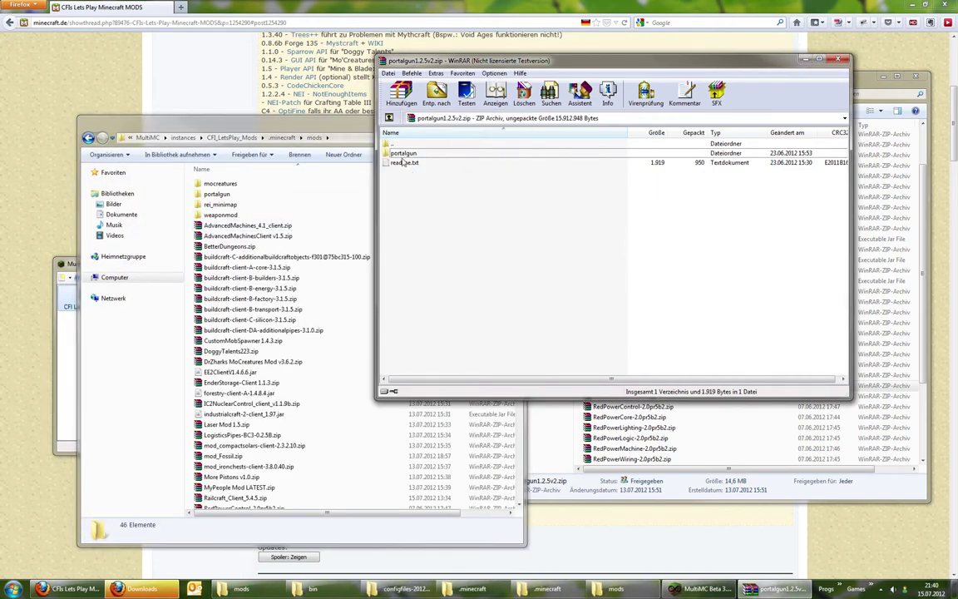
pyautogui.click(422, 156)
pyautogui.moveTo(410, 154); pyautogui.dragTo(358, 429)
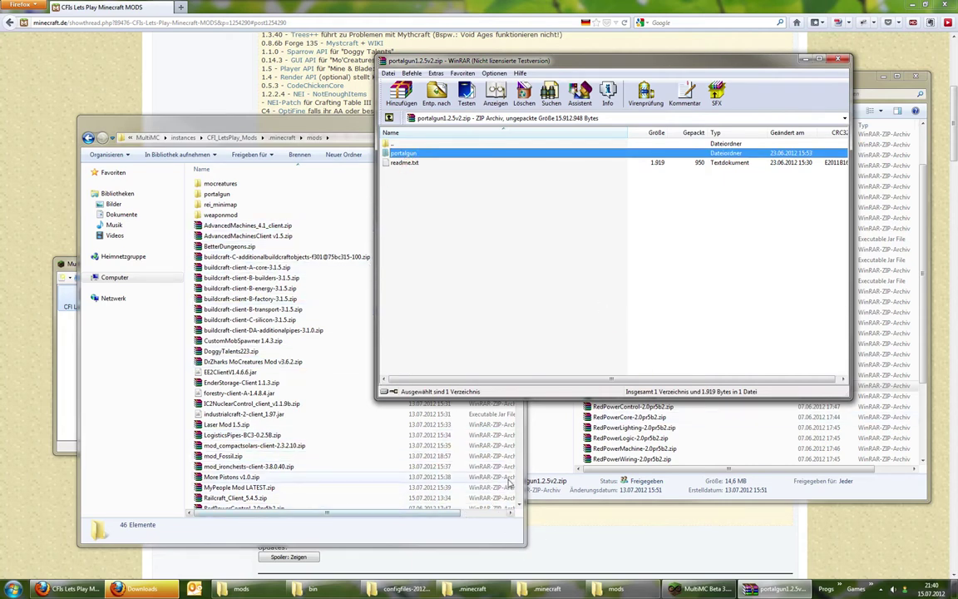
pyautogui.moveTo(525, 479); pyautogui.dragTo(649, 479)
pyautogui.click(754, 288)
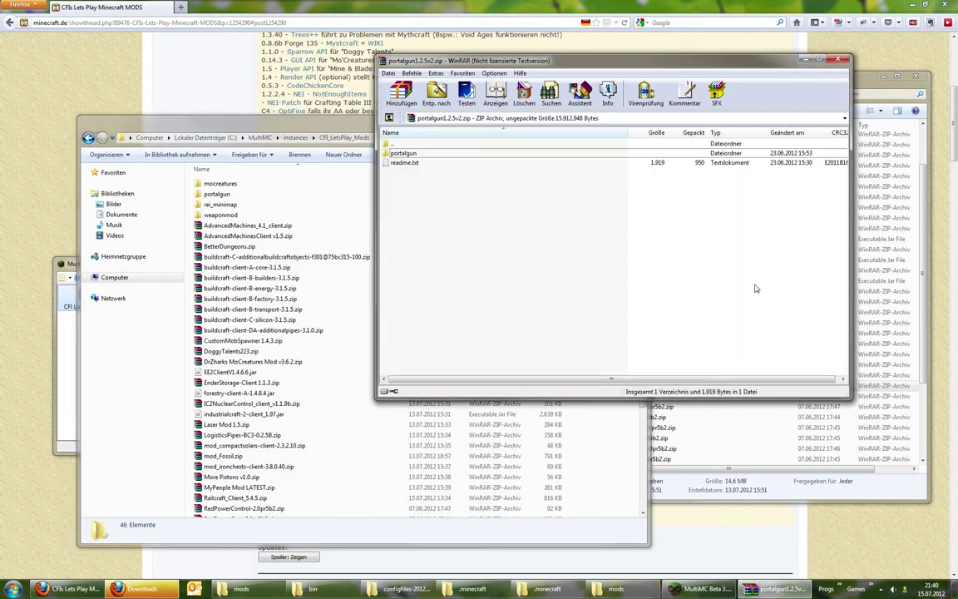
pyautogui.moveTo(465, 62); pyautogui.dragTo(755, 65)
pyautogui.click(694, 156)
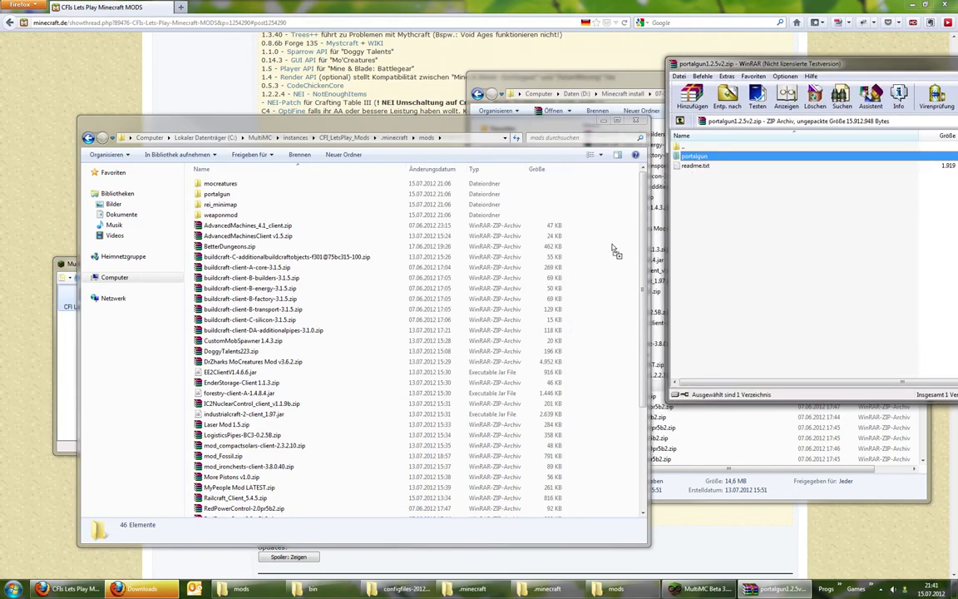
pyautogui.moveTo(614, 251); pyautogui.dragTo(514, 238)
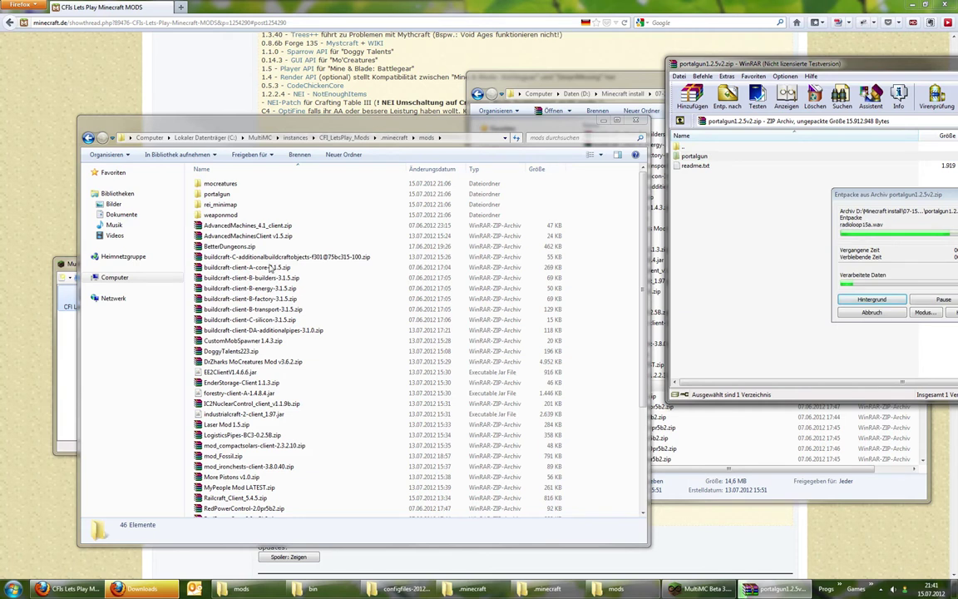
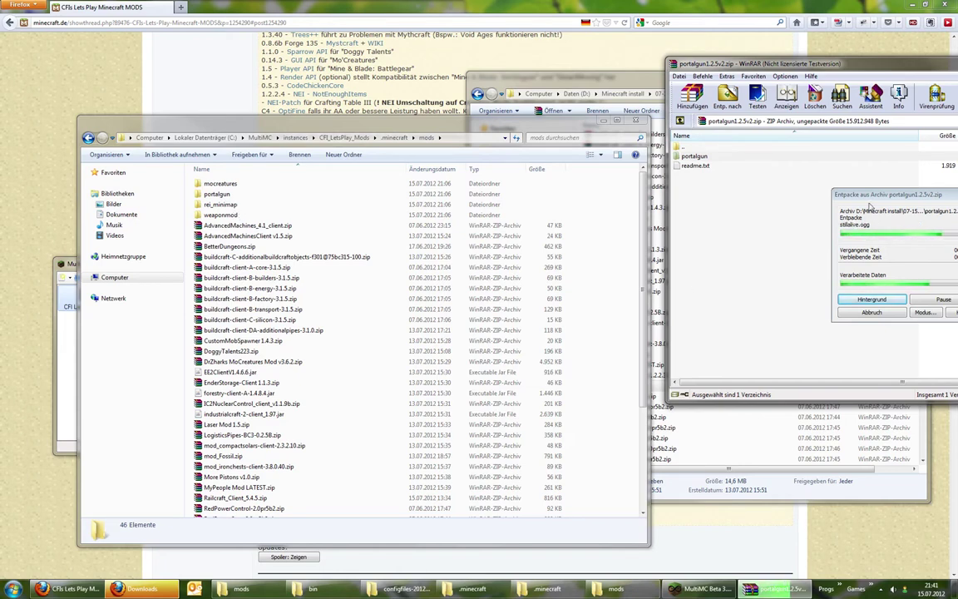
pyautogui.moveTo(873, 200); pyautogui.dragTo(717, 198)
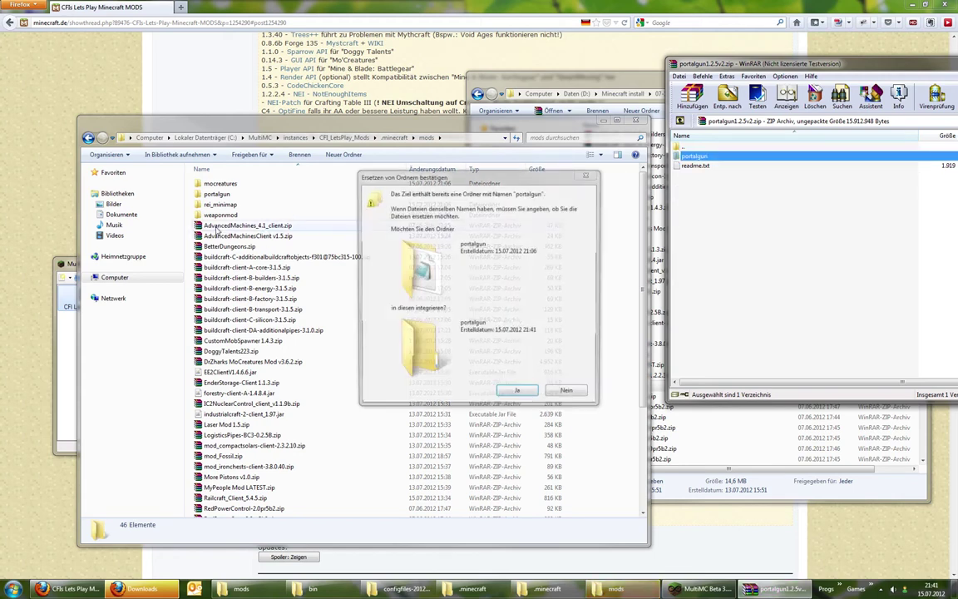
pyautogui.click(514, 394)
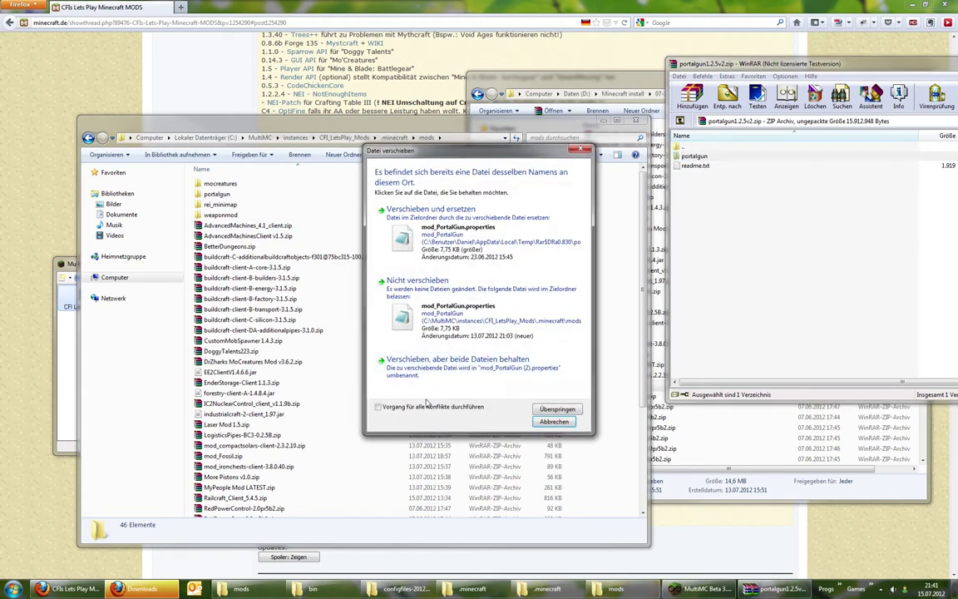
pyautogui.click(433, 236)
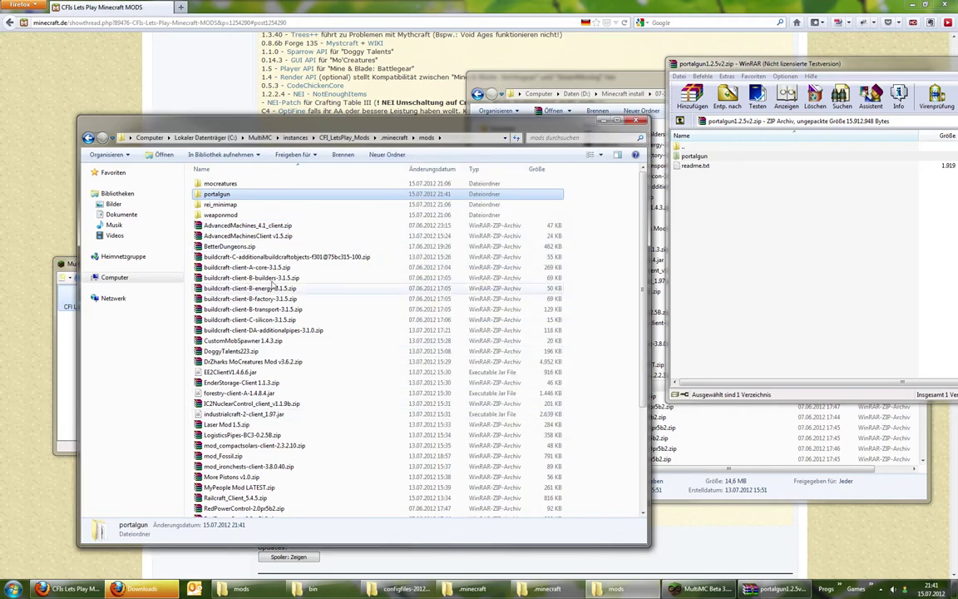
# Check the contents of the merged portalgun folder and return to the instance's mods folder.
pyautogui.doubleClick(216, 195)
pyautogui.scroll(-5, 332, 401)
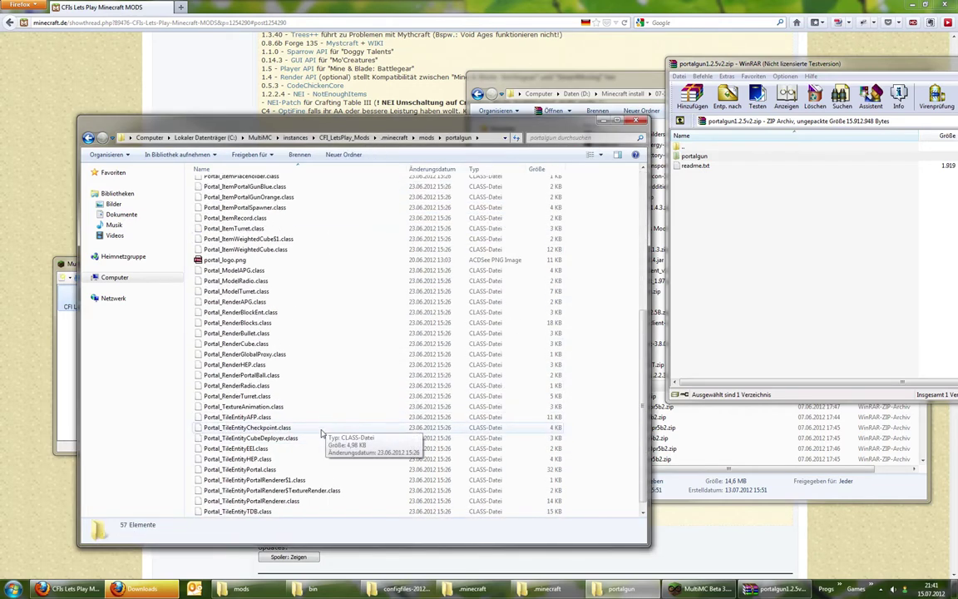
pyautogui.scroll(5, 324, 424)
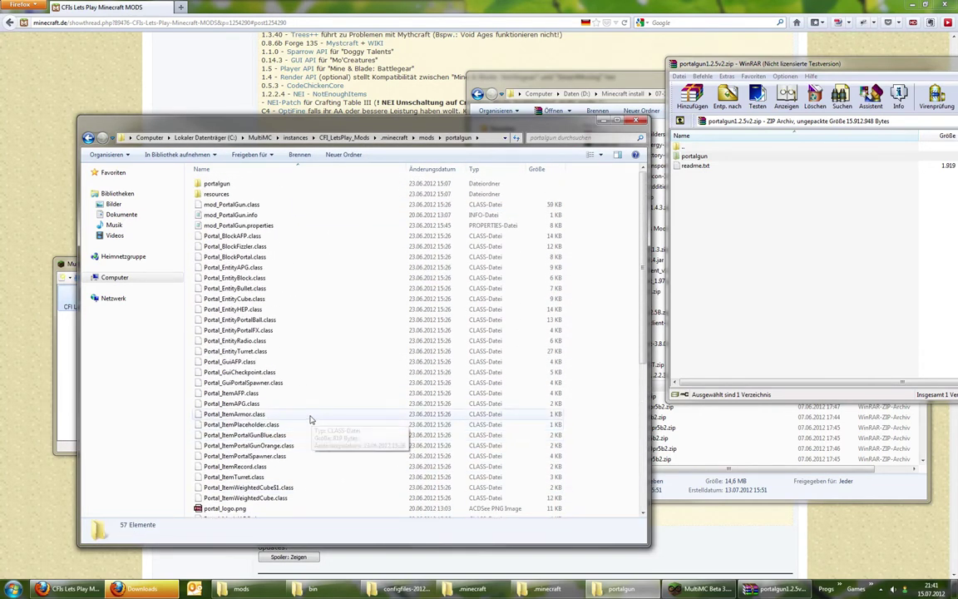
pyautogui.press('BackSpace')
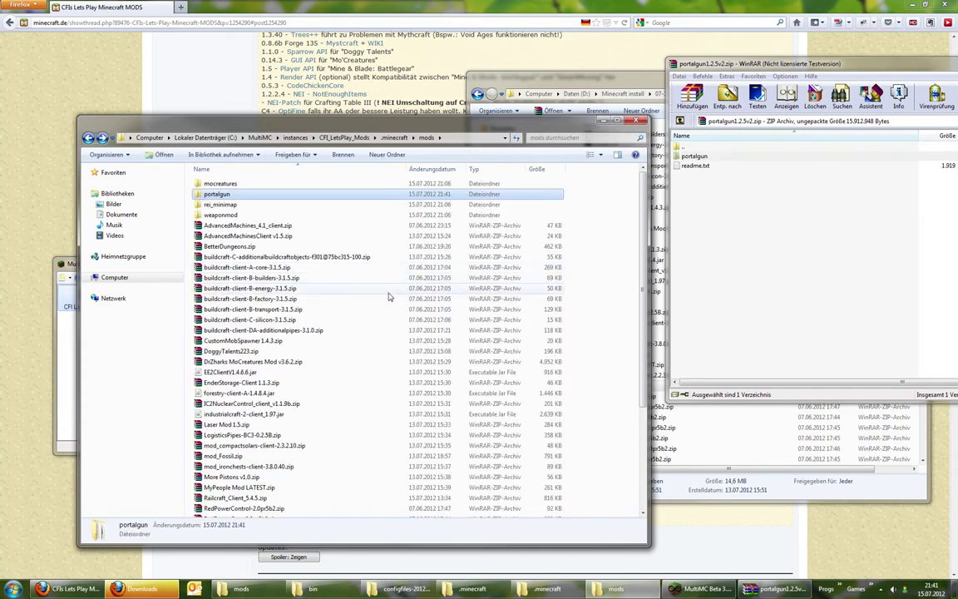
# Close the portalgun archive, clear the folder and MultiMC windows from view and return to the forum's mod list.
pyautogui.click(485, 319)
pyautogui.doubleClick(674, 64)
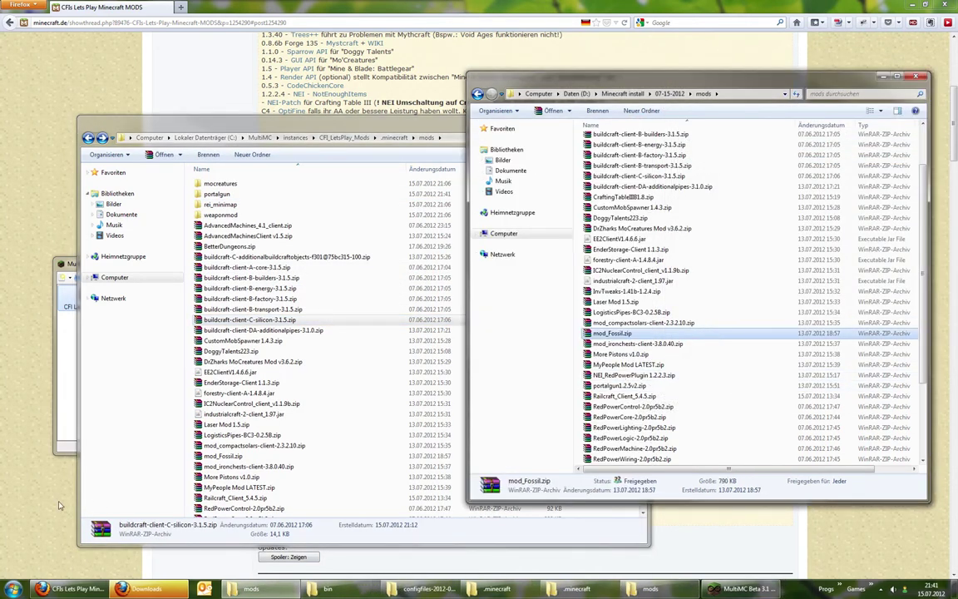
pyautogui.click(52, 454)
pyautogui.click(720, 589)
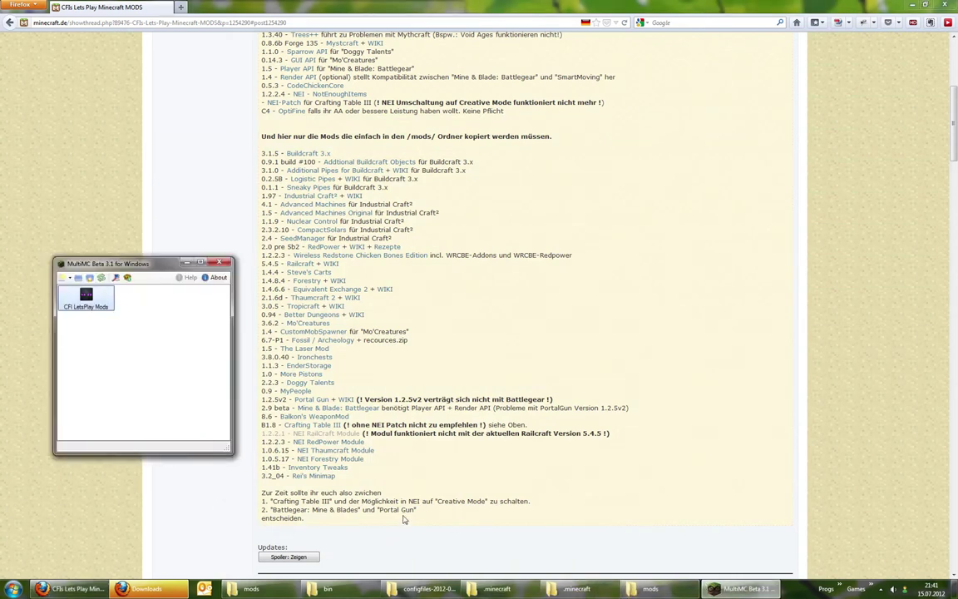
pyautogui.rightClick(90, 297)
pyautogui.click(581, 317)
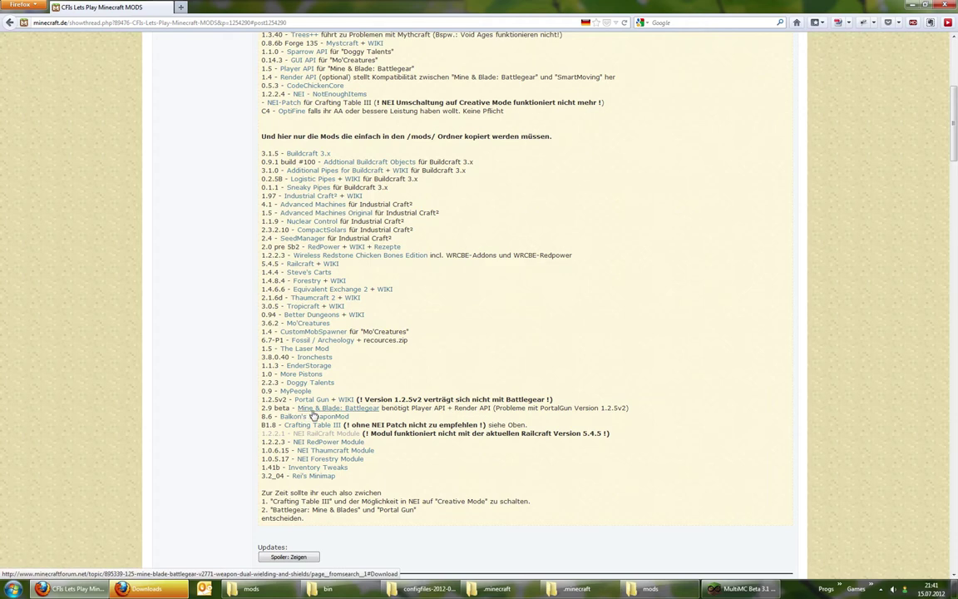
# Close the instance's mods folder window and bring MultiMC back into view.
pyautogui.click(650, 588)
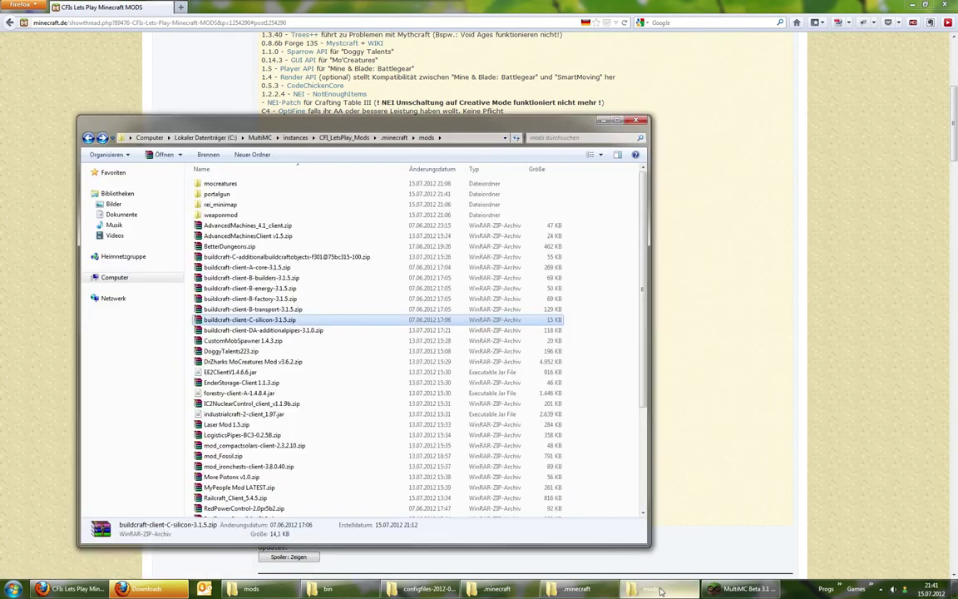
pyautogui.click(641, 125)
pyautogui.click(663, 588)
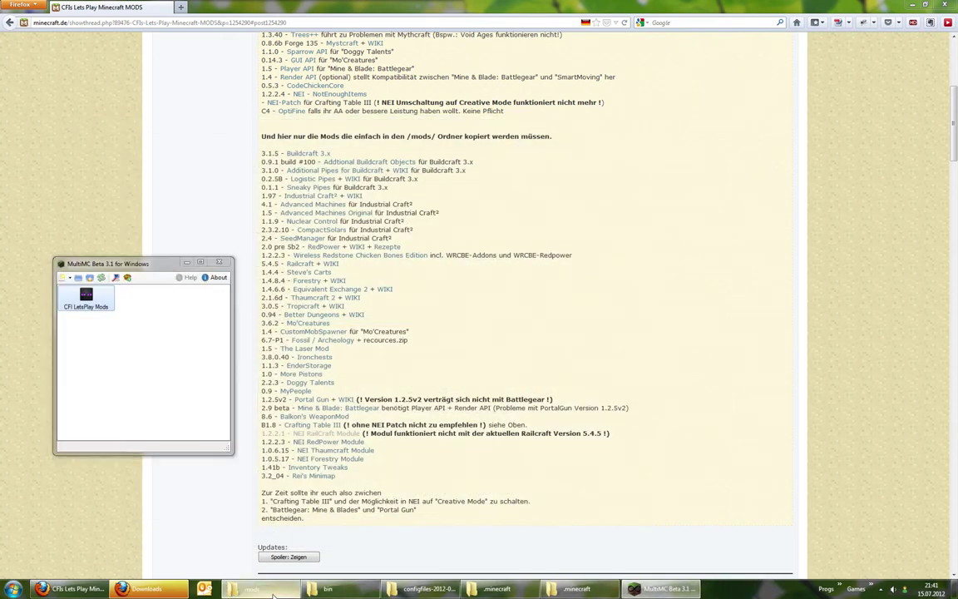
# Go up to the 07-15-2012 install folder and check the contents of the Mine & Blade Battlegear 2.9 beta archive.
pyautogui.click(273, 592)
pyautogui.press('BackSpace')
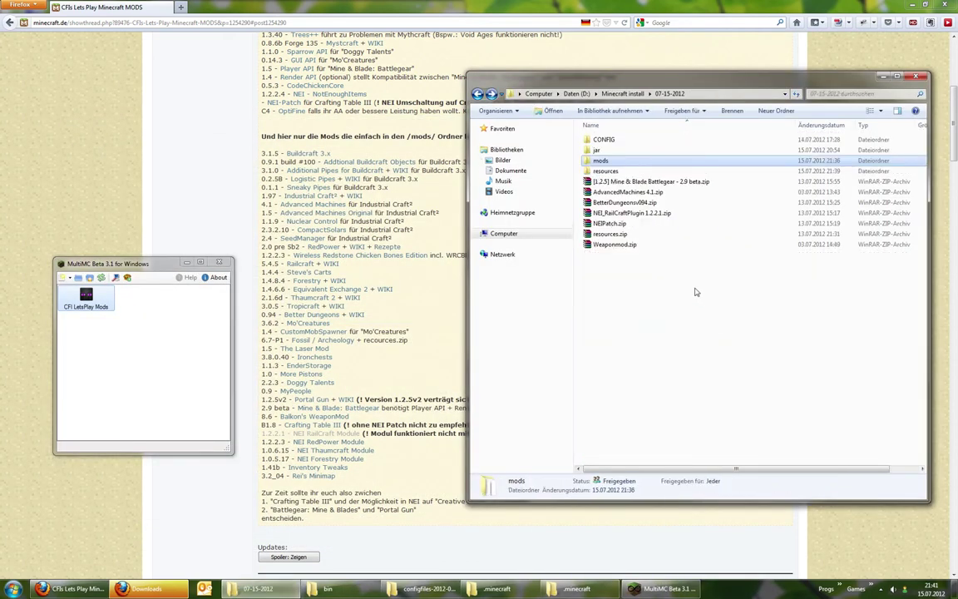
pyautogui.doubleClick(675, 182)
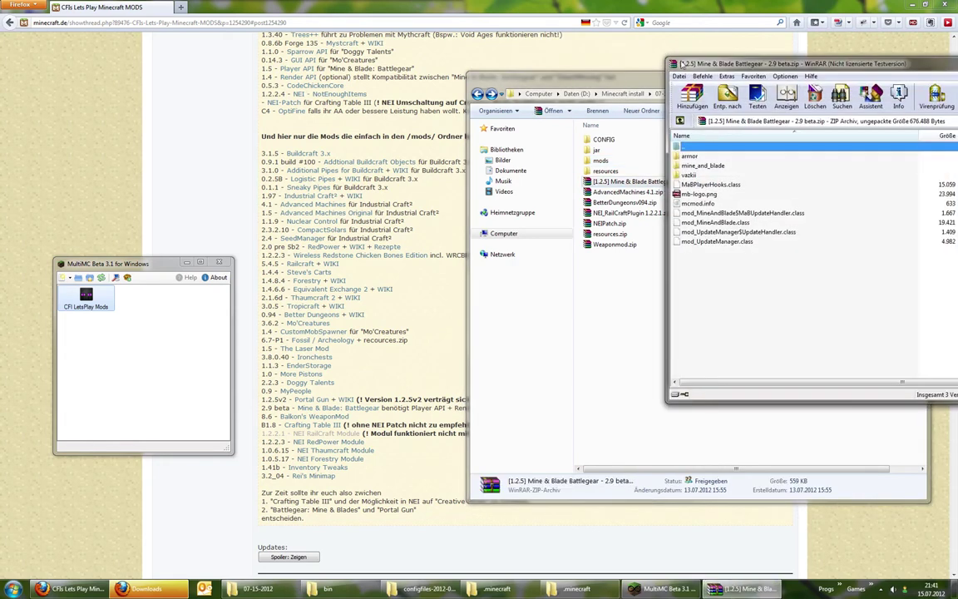
pyautogui.press('Escape')
# Open the CFI LetsPlay Mods instance's mod editor beside the install folder and add [1.2.5] Mine & Blade Battlegear - 2.9 beta.zip to minecraft/mods.
pyautogui.rightClick(89, 304)
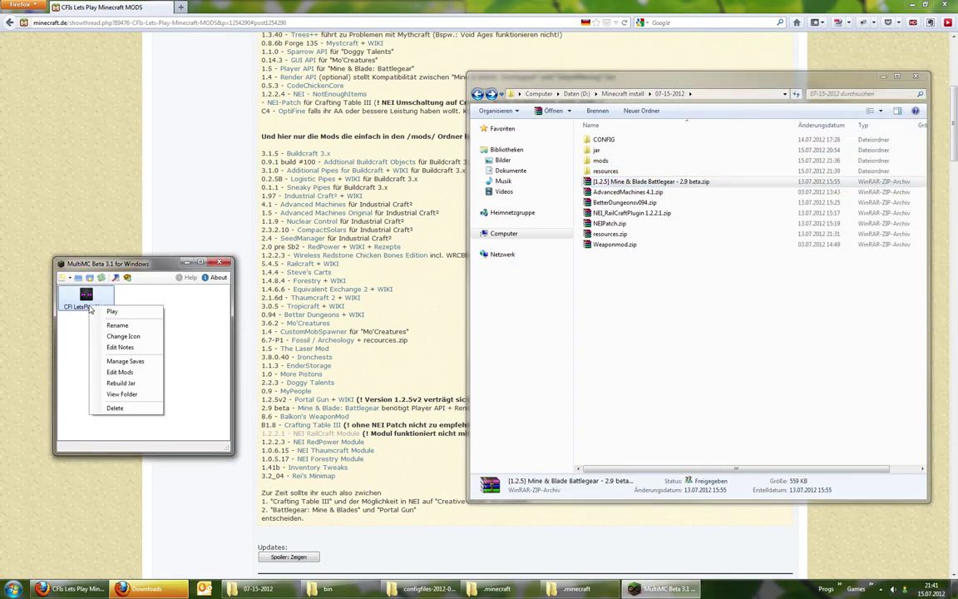
pyautogui.click(129, 377)
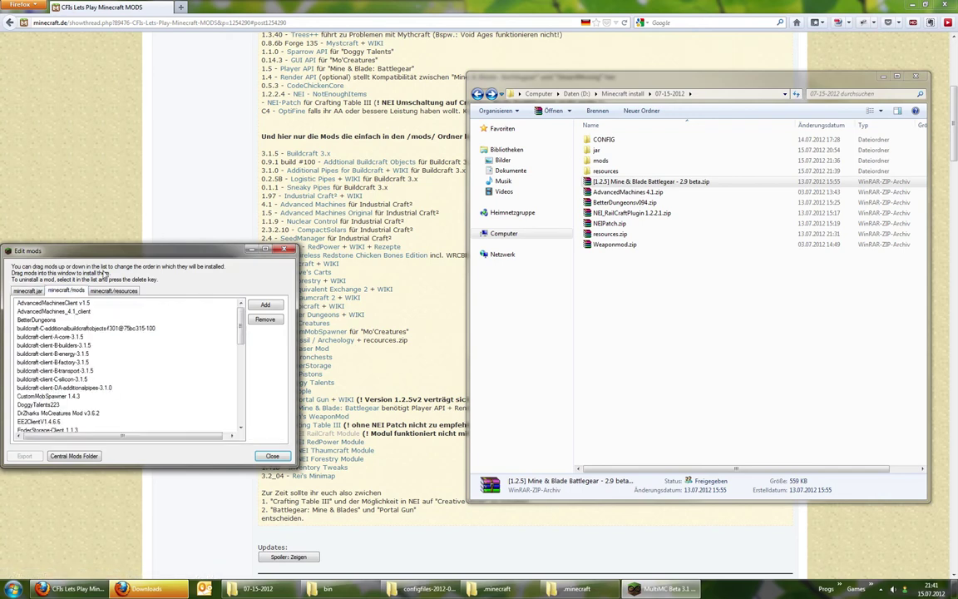
pyautogui.moveTo(96, 258); pyautogui.dragTo(241, 137)
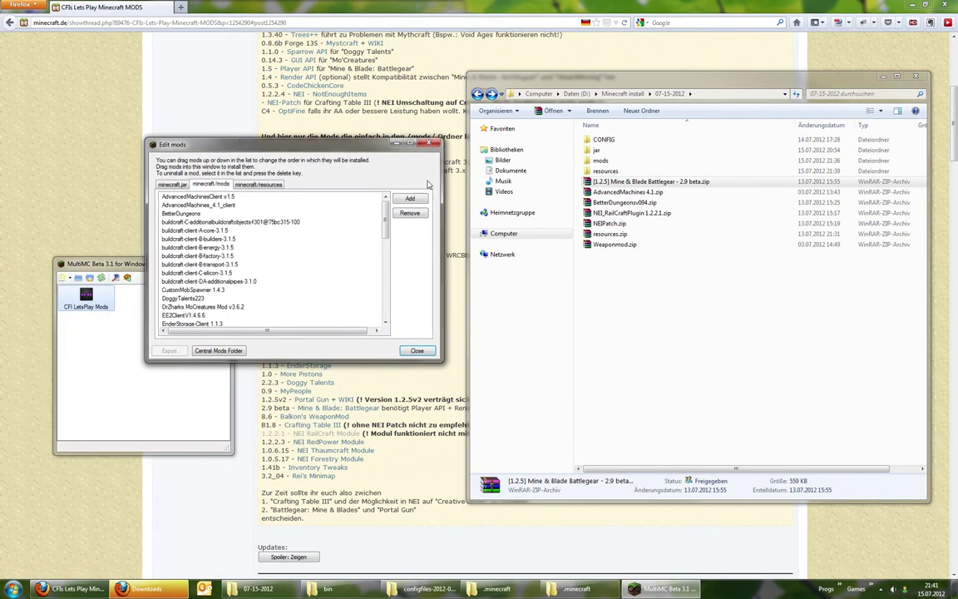
pyautogui.moveTo(441, 183); pyautogui.dragTo(318, 183)
pyautogui.moveTo(241, 144); pyautogui.dragTo(153, 101)
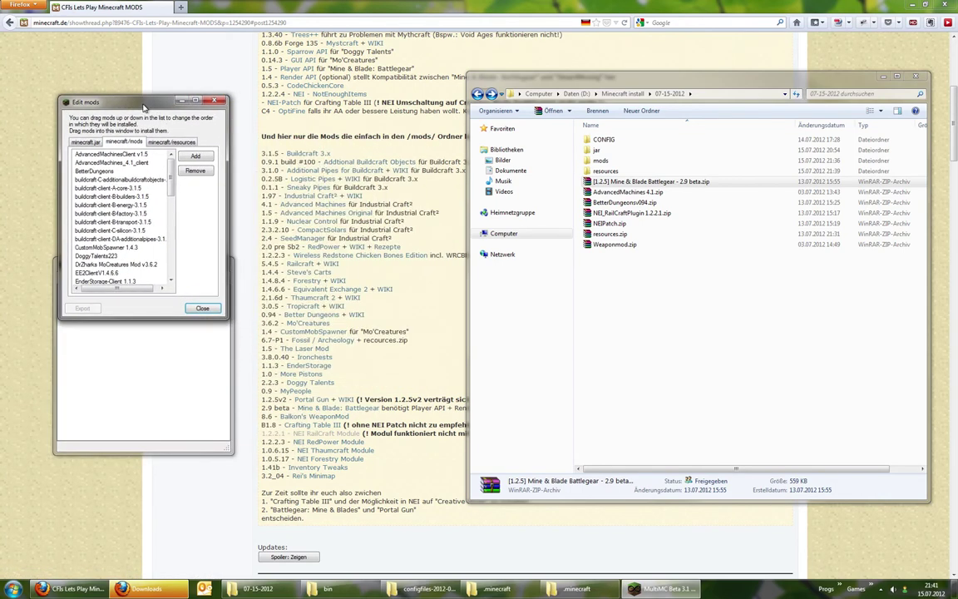
pyautogui.moveTo(651, 179); pyautogui.dragTo(125, 179)
pyautogui.click(695, 342)
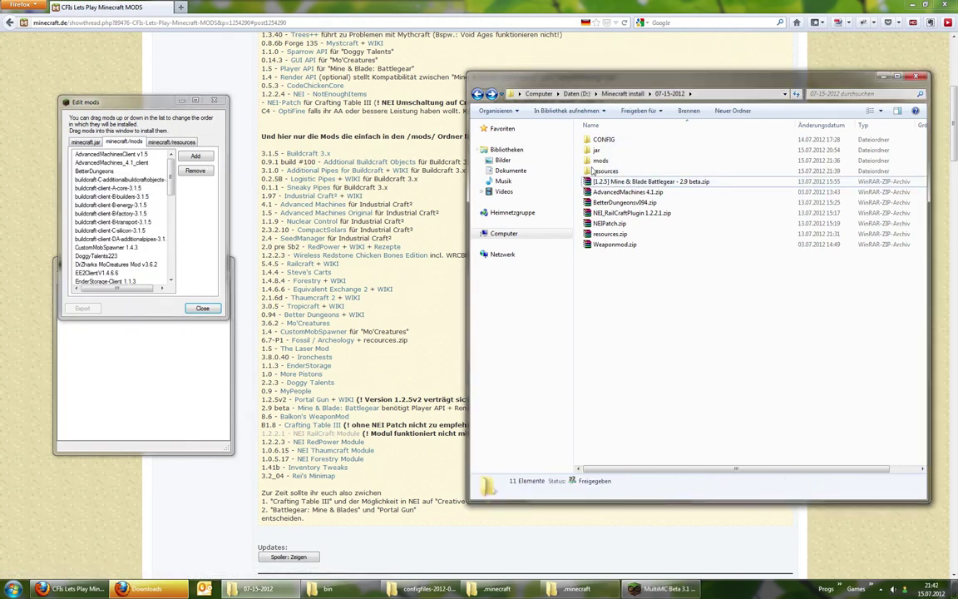
# From the install folder's mods subfolder, add CraftingTableIIIB1.8.zip and NEI_RedPowerPlugin 1.2.2.3.zip to the instance's minecraft/mods list.
pyautogui.click(605, 160)
pyautogui.doubleClick(604, 160)
pyautogui.click(613, 255)
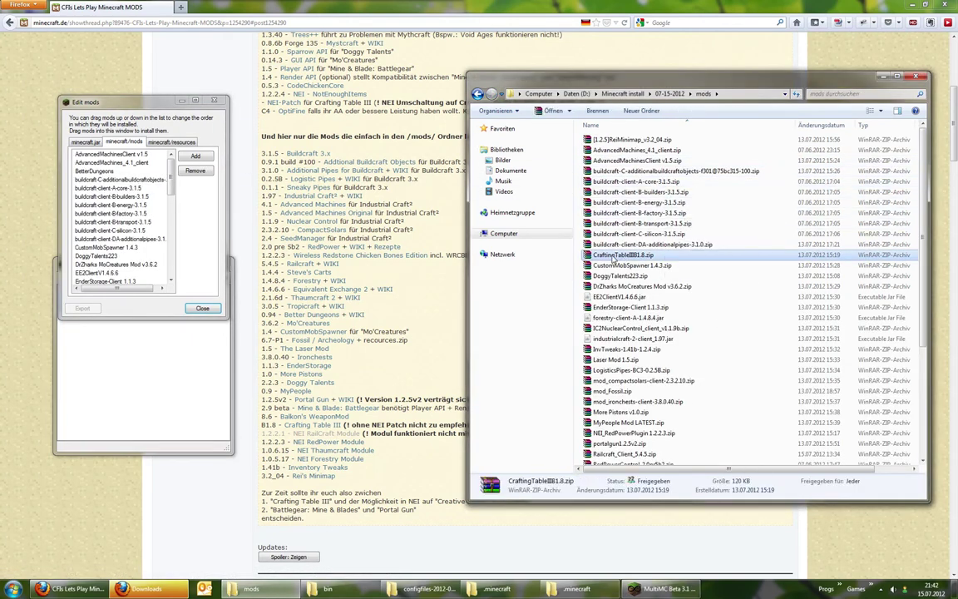
pyautogui.moveTo(613, 258); pyautogui.dragTo(146, 217)
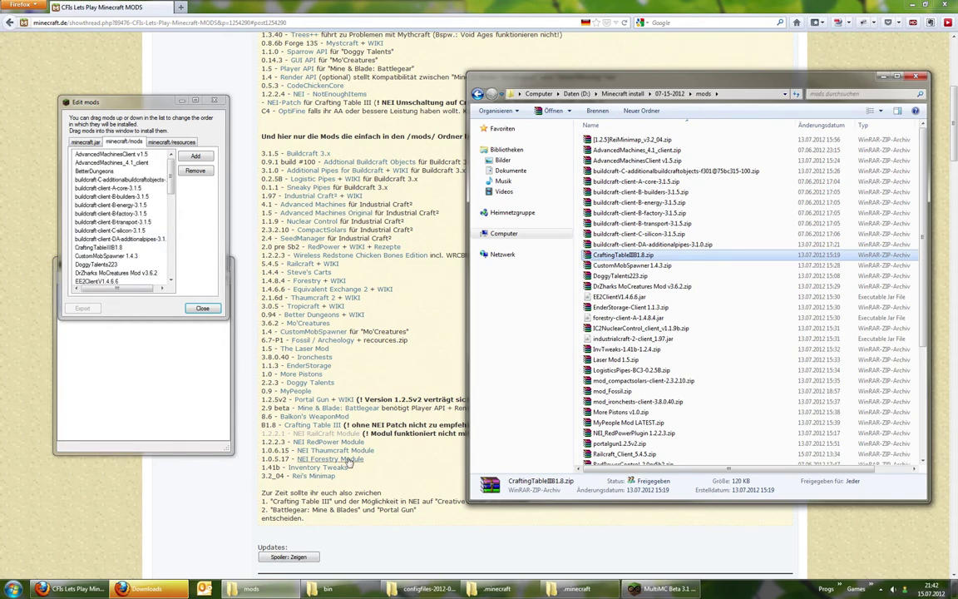
pyautogui.click(653, 432)
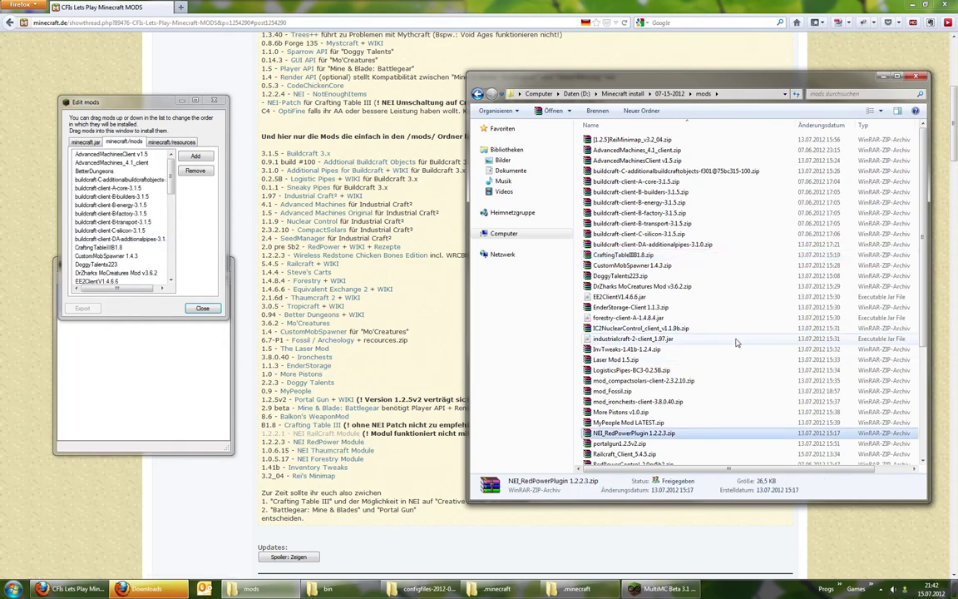
pyautogui.moveTo(665, 425); pyautogui.dragTo(146, 208)
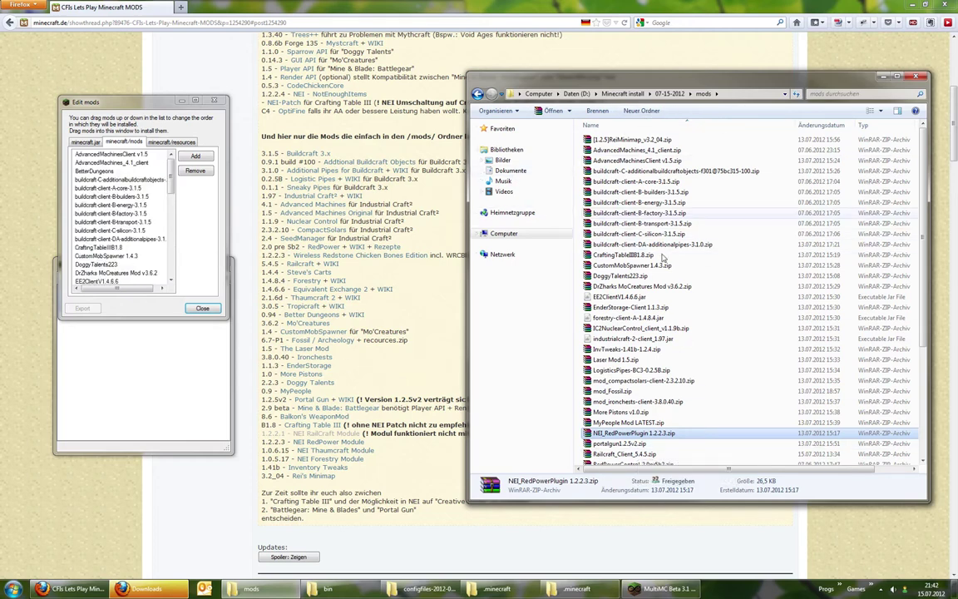
# Move the downloaded NEI_ForestryPlugin 1.0.5.17.zip and NEI_ThaumcraftPlugin 1.0.6.15.zip from the download folder into the install folder's mods subfolder.
pyautogui.click(146, 588)
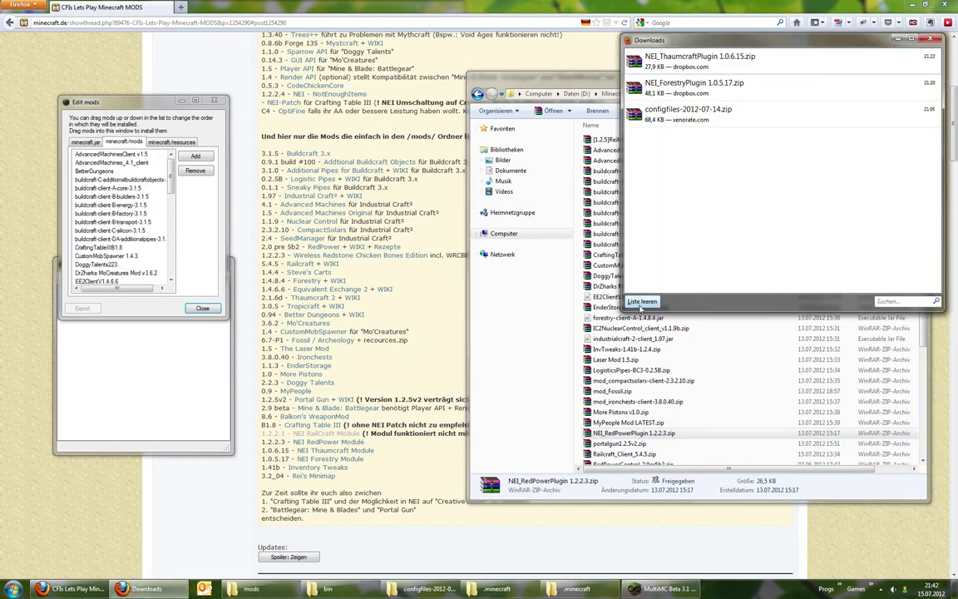
pyautogui.rightClick(653, 114)
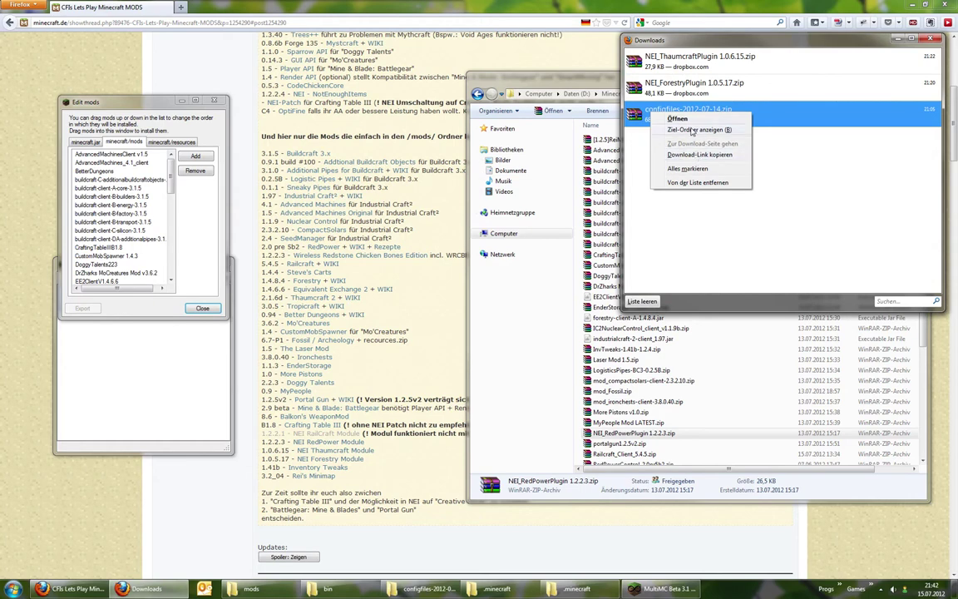
pyautogui.click(691, 131)
pyautogui.moveTo(172, 113); pyautogui.dragTo(508, 123)
pyautogui.click(565, 192)
pyautogui.keyDown('ctrl'); pyautogui.click(572, 183); pyautogui.keyUp('ctrl')
pyautogui.moveTo(613, 175); pyautogui.dragTo(549, 101)
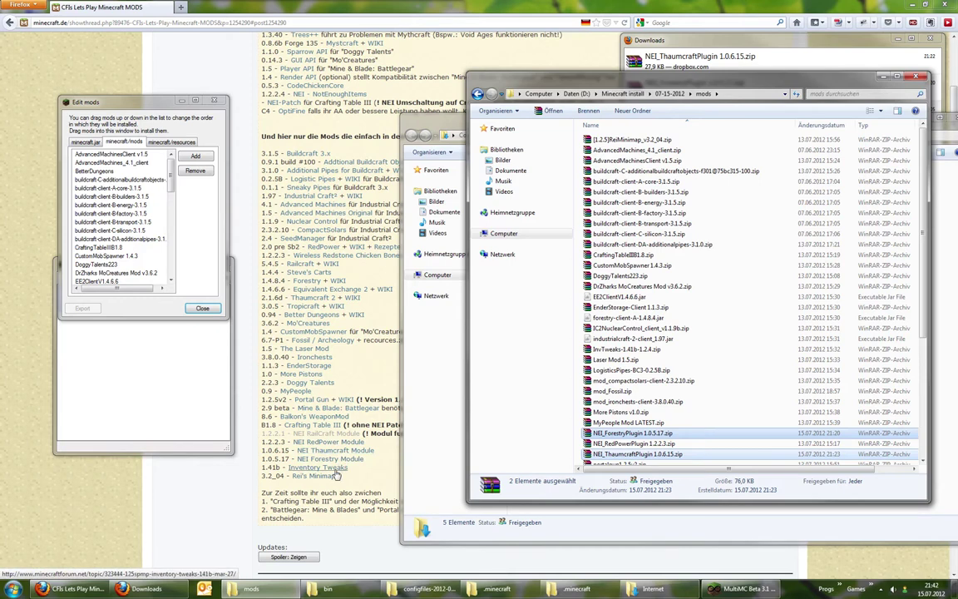
# Add InvTweaks-1.41b-1.2.4.zip and [1.2.5]ReiMinimap_v3.2_04.zip to the instance's minecraft/mods list.
pyautogui.click(619, 359)
pyautogui.scroll(-6, 649, 366)
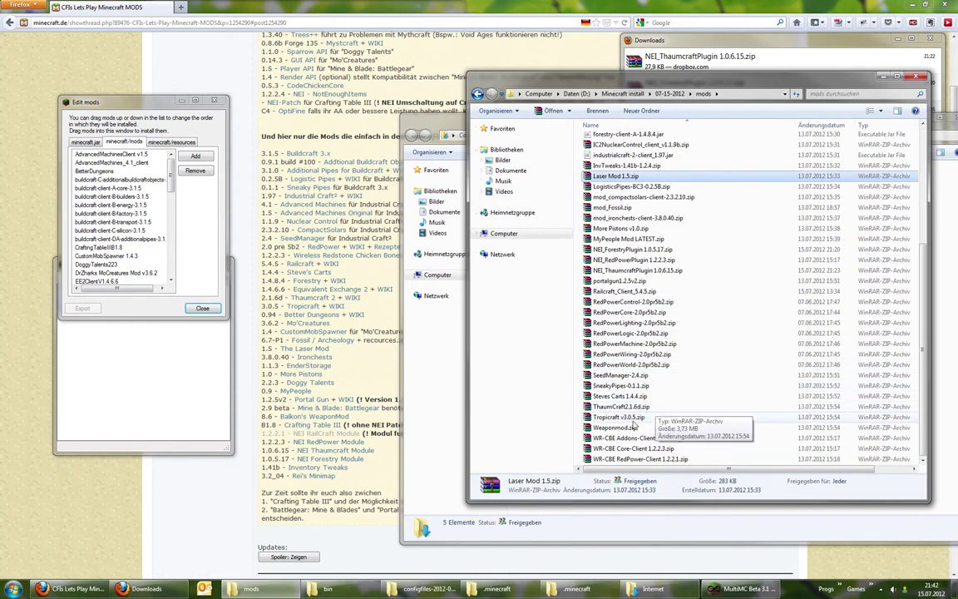
pyautogui.scroll(1, 620, 212)
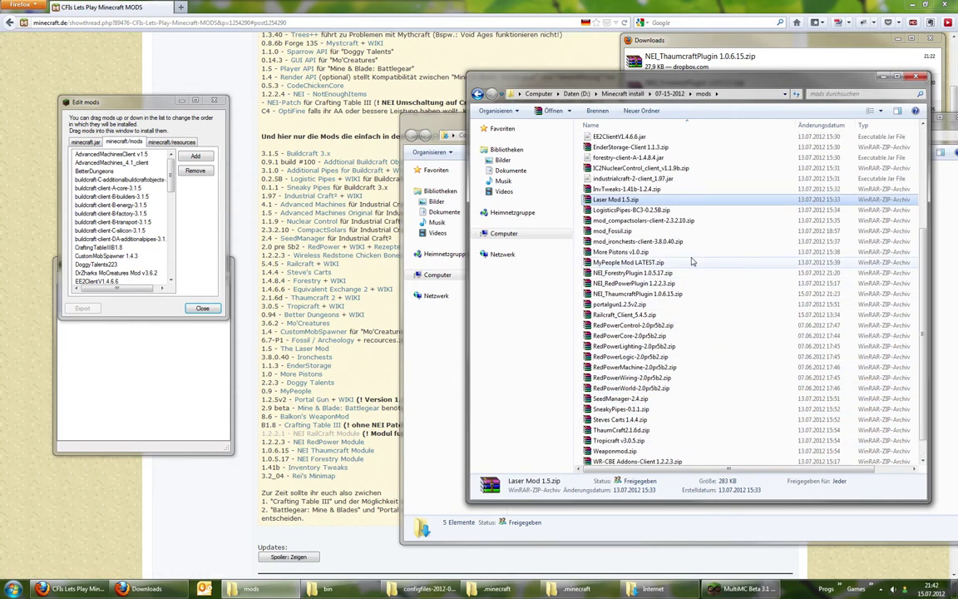
pyautogui.click(623, 189)
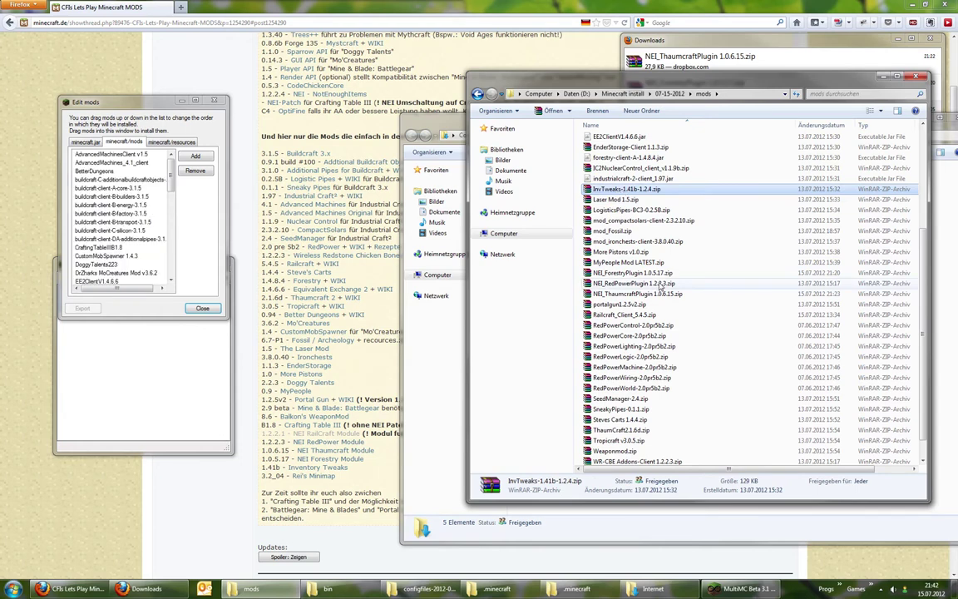
pyautogui.scroll(4, 676, 304)
pyautogui.scroll(1, 676, 304)
pyautogui.click(630, 140)
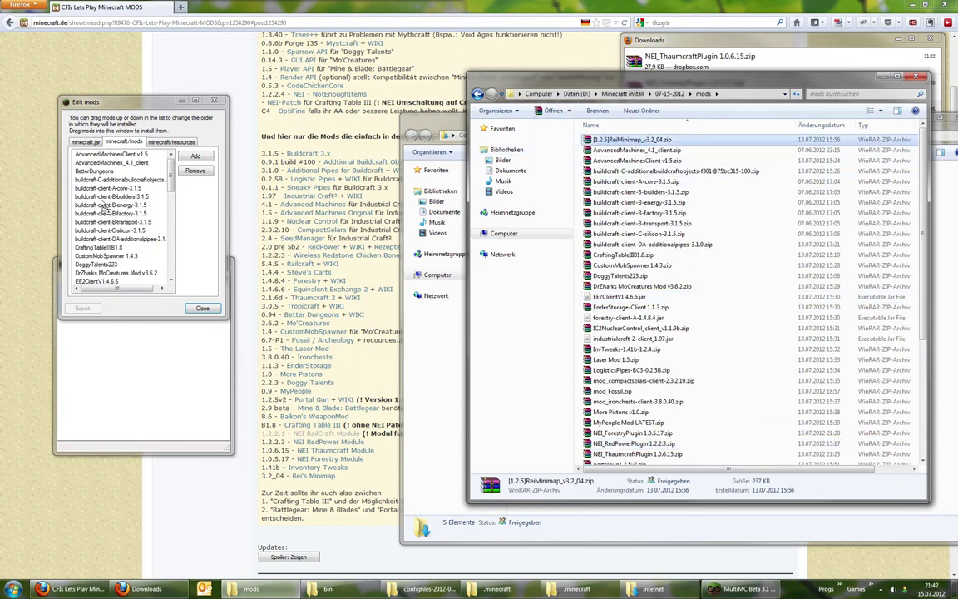
pyautogui.moveTo(103, 202); pyautogui.dragTo(90, 156)
# Close both folder windows, the Firefox download list and the mod editor.
pyautogui.click(918, 77)
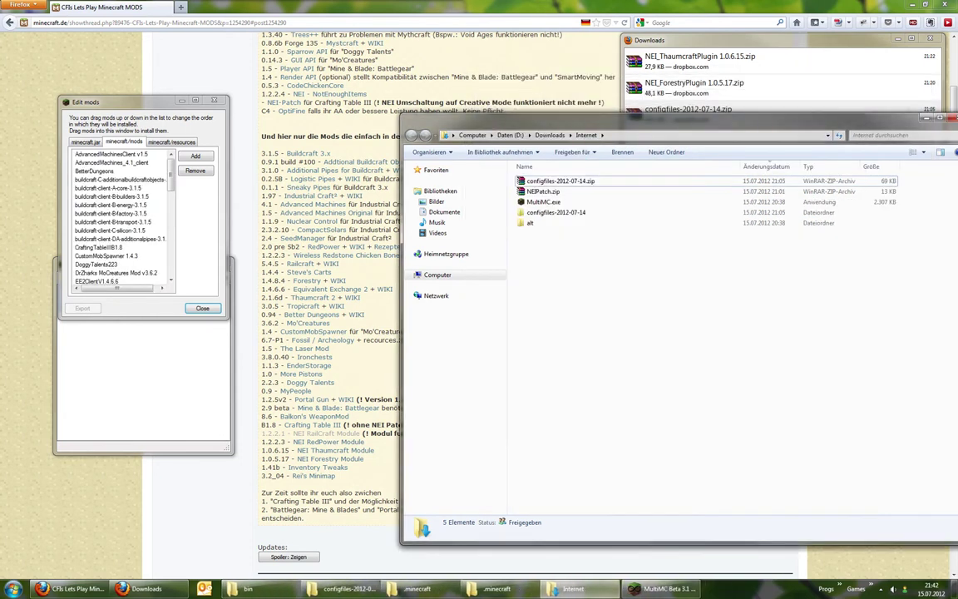
pyautogui.click(947, 118)
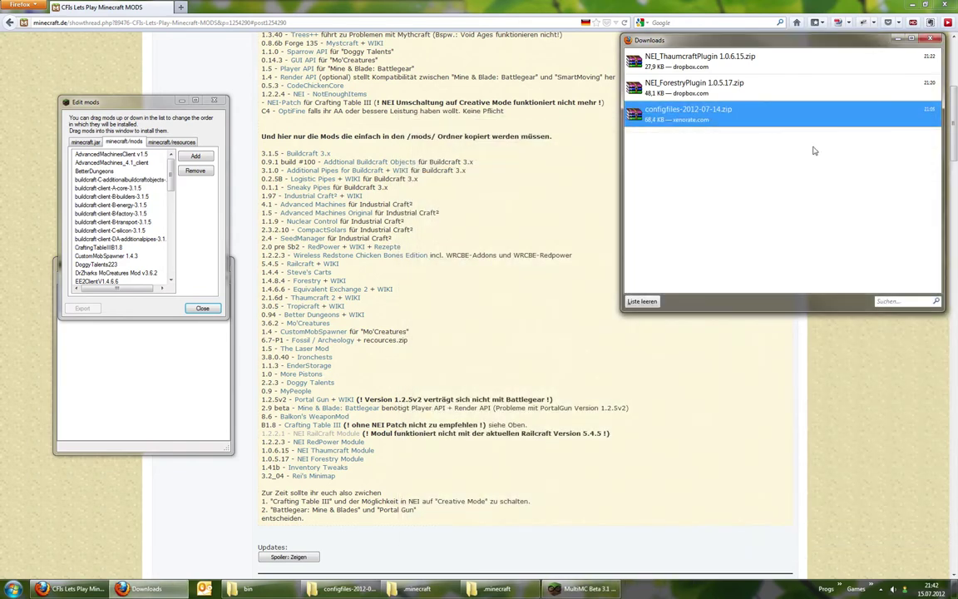
pyautogui.click(930, 39)
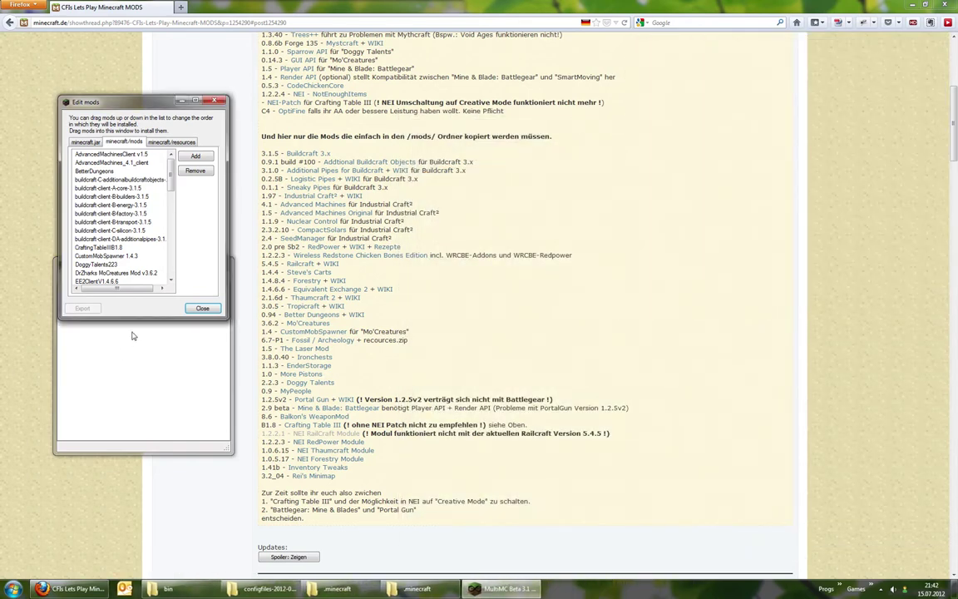
pyautogui.click(195, 310)
# Open the CFI LetsPlay Mods instance's folder from MultiMC and go into .minecraft, clearing space for a second folder window.
pyautogui.rightClick(92, 295)
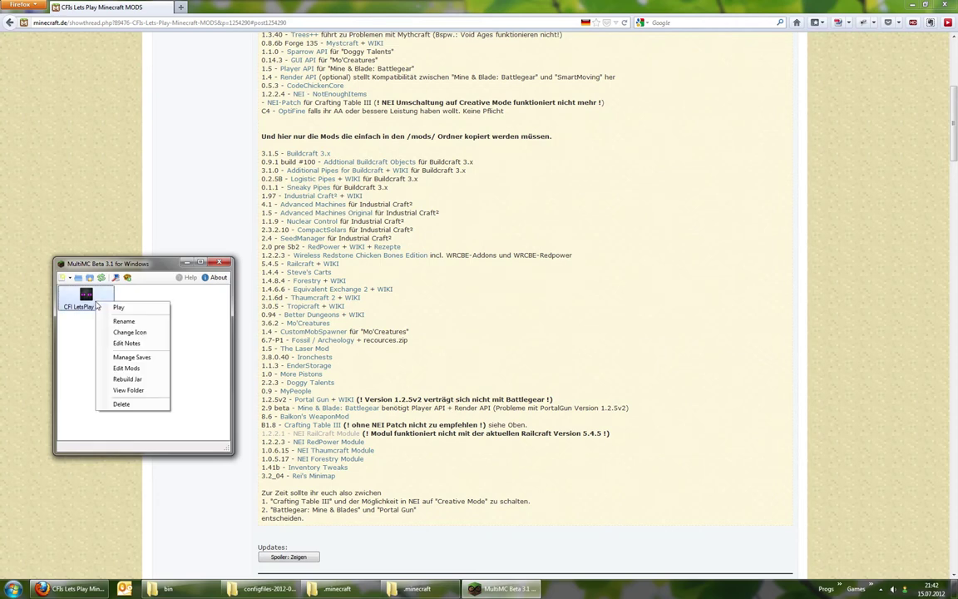
pyautogui.click(125, 390)
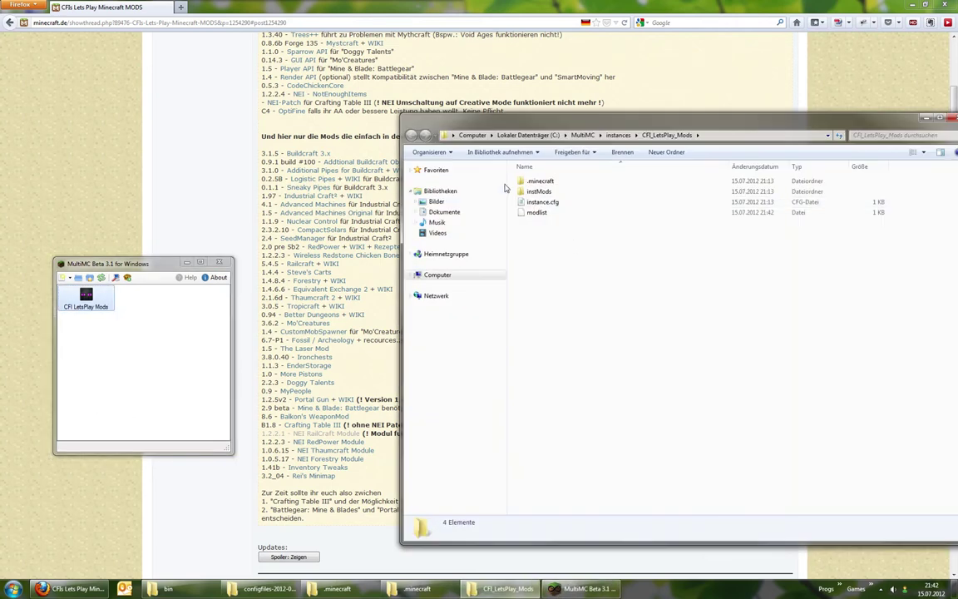
pyautogui.doubleClick(538, 182)
pyautogui.moveTo(496, 124); pyautogui.dragTo(167, 67)
# Copy everything from the configfiles-2012-07-14 folder into the instance's .minecraft, merging all folders and replacing all existing files, and close both windows.
pyautogui.click(264, 588)
pyautogui.click(432, 356)
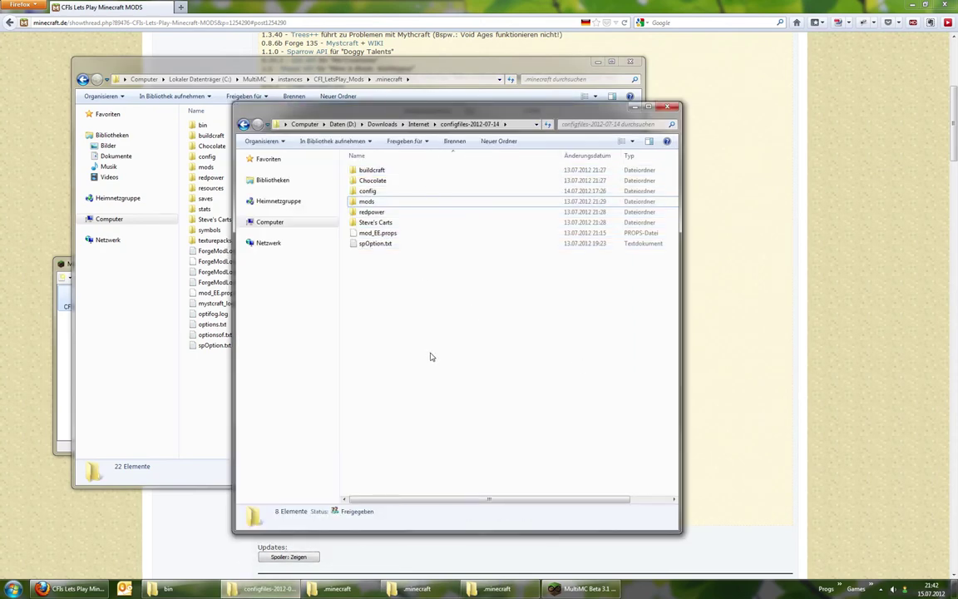
pyautogui.hotkey('ctrl', 'a')
pyautogui.click(199, 425)
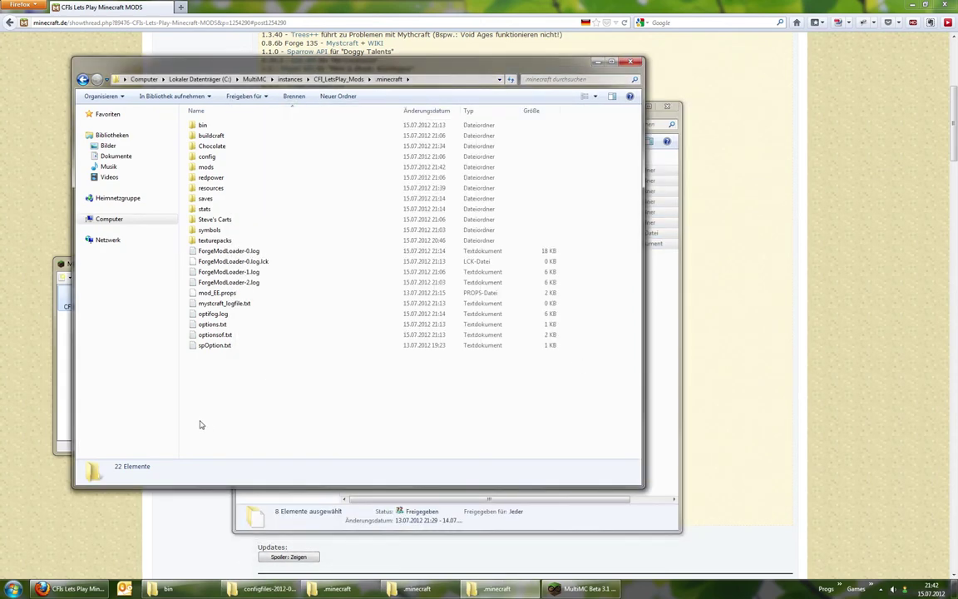
pyautogui.hotkey('ctrl', 'v')
pyautogui.click(420, 405)
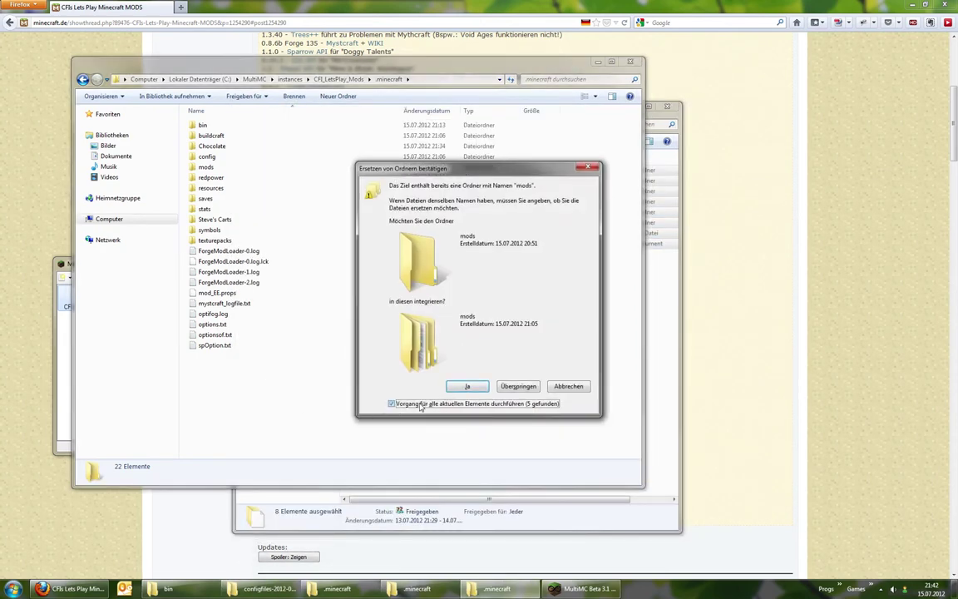
pyautogui.click(464, 386)
pyautogui.click(425, 218)
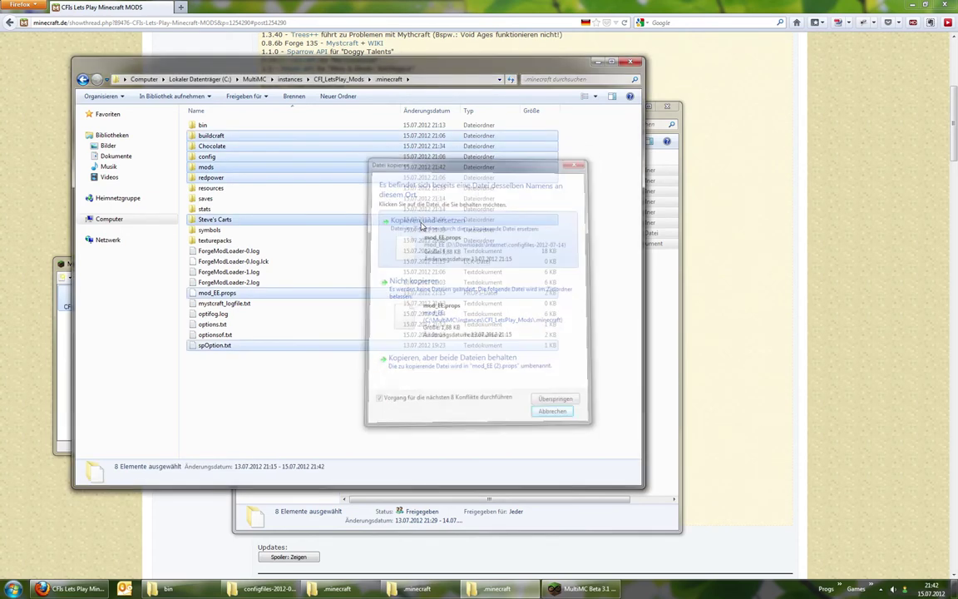
pyautogui.click(632, 62)
pyautogui.click(781, 106)
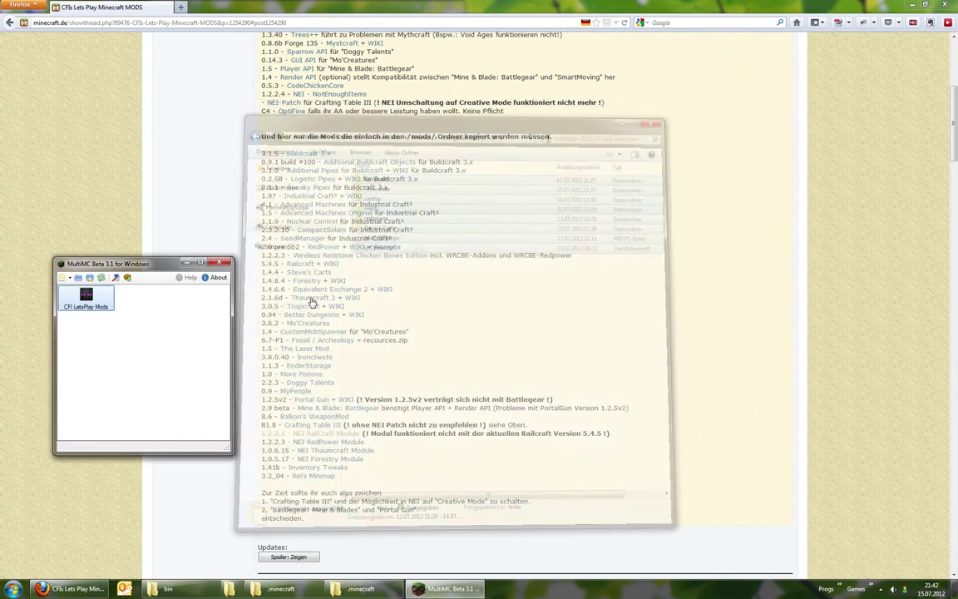
# Remove CraftingTableIIIB1.8 from the CFI LetsPlay Mods instance's minecraft/mods list and close the mod editor.
pyautogui.rightClick(87, 309)
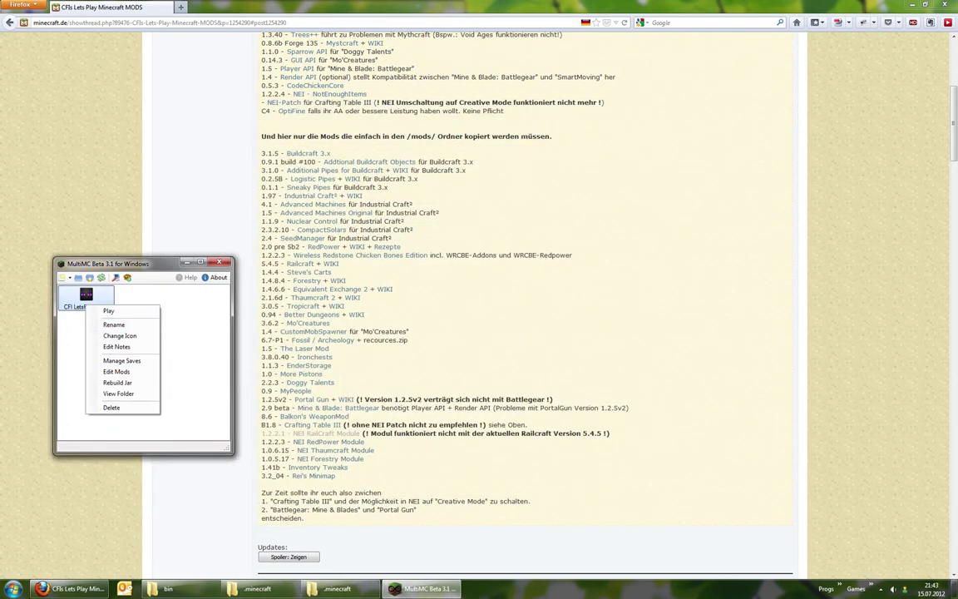
pyautogui.click(129, 372)
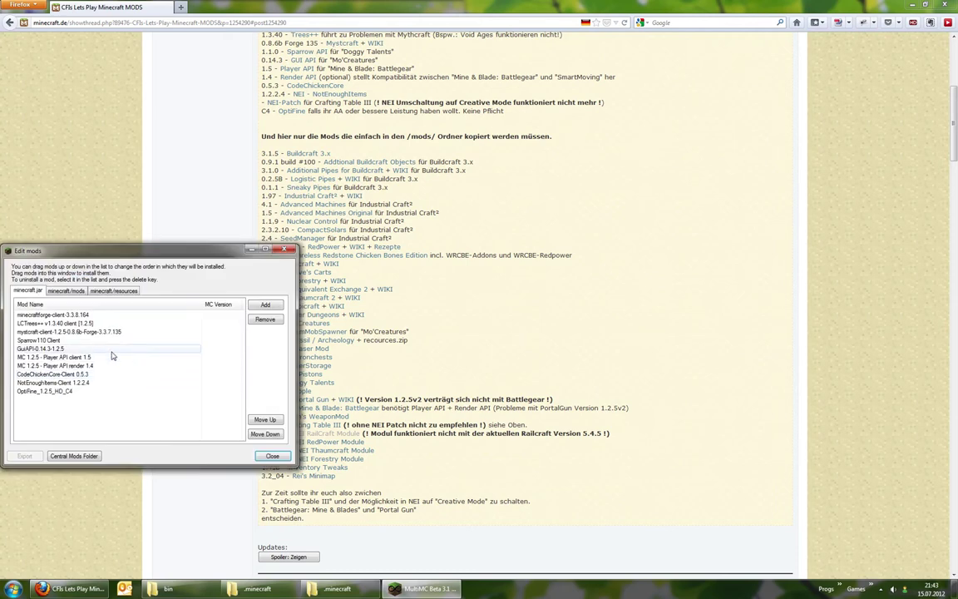
pyautogui.click(66, 290)
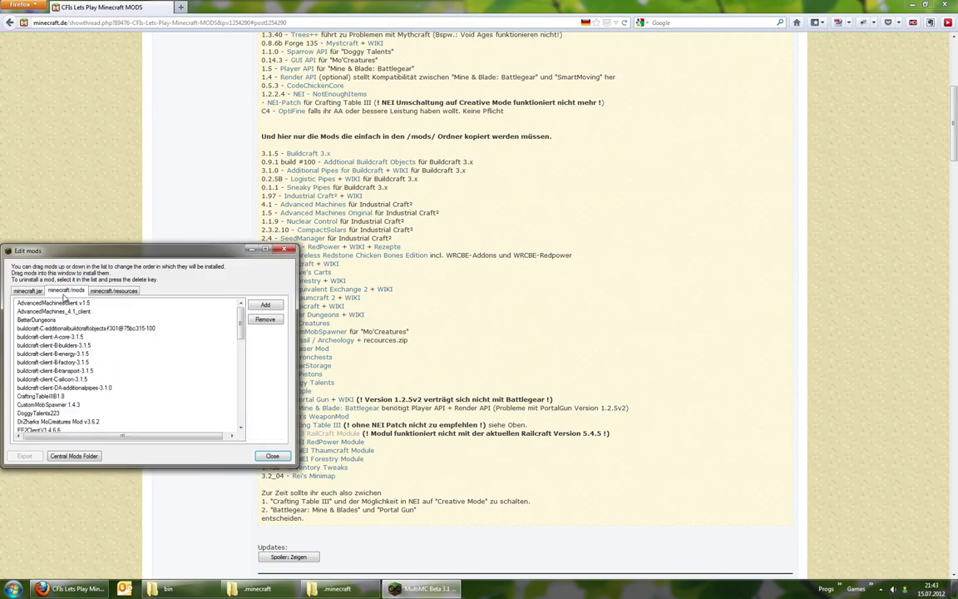
pyautogui.click(102, 397)
pyautogui.press('Delete')
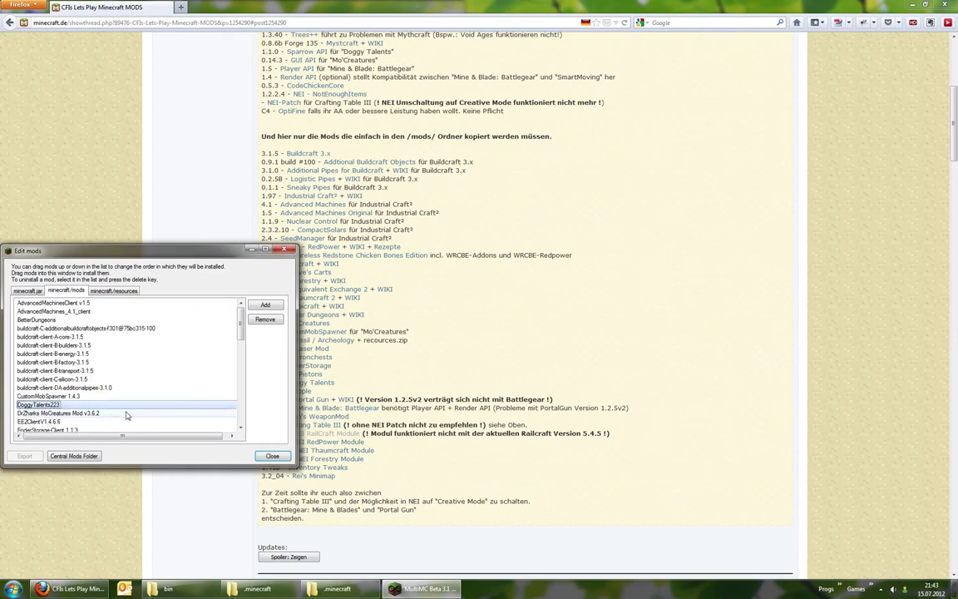
pyautogui.click(272, 455)
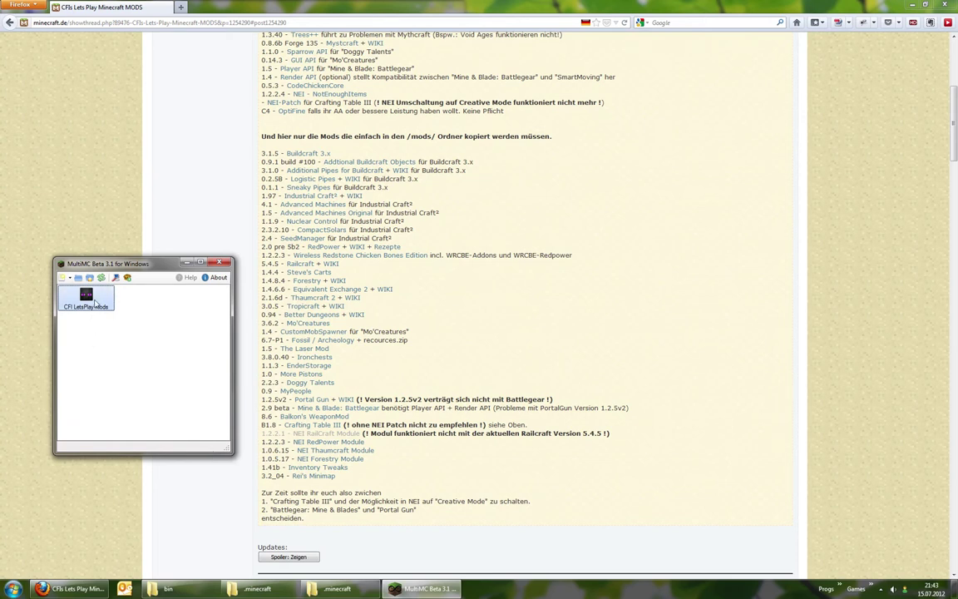
# Rebuild the CFI LetsPlay Mods instance's jar, check its minecraft.jar mod list and close the mod editor.
pyautogui.rightClick(95, 302)
pyautogui.click(151, 383)
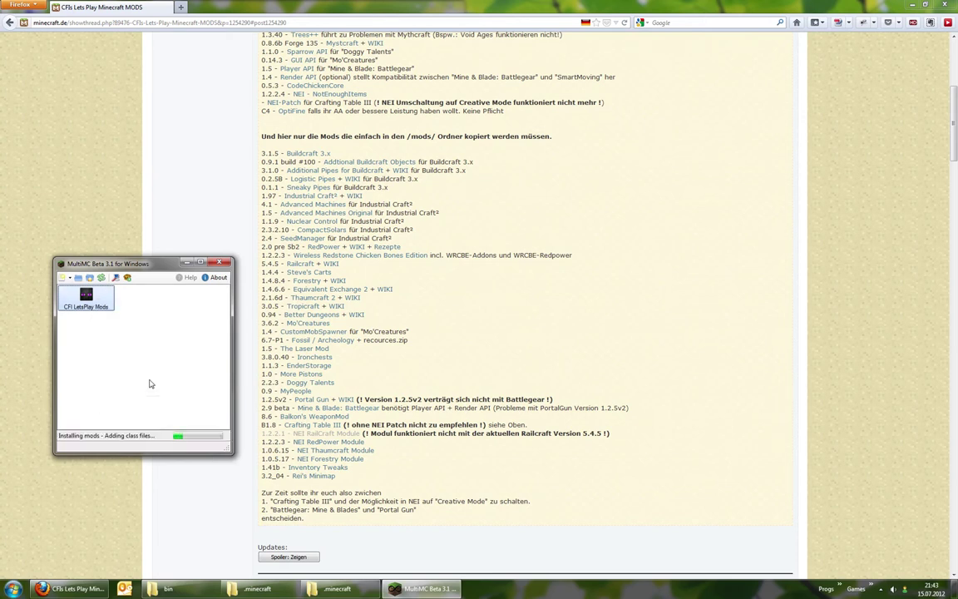
pyautogui.rightClick(95, 297)
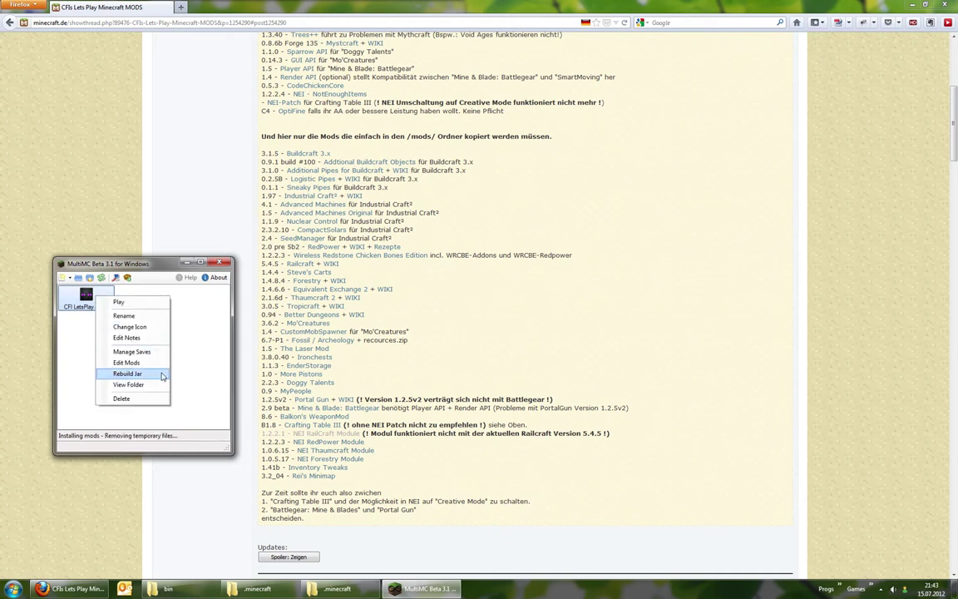
pyautogui.click(146, 364)
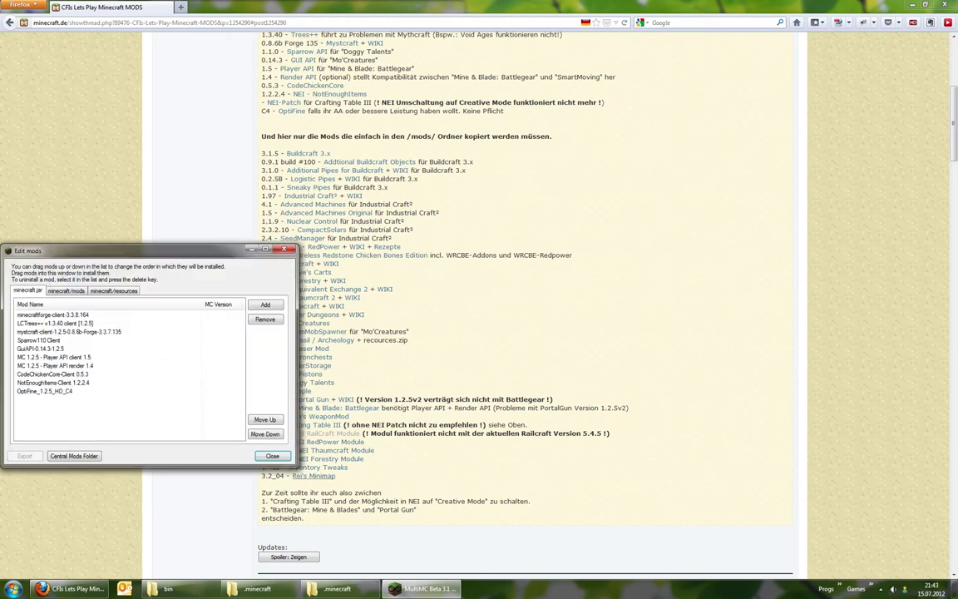
pyautogui.click(272, 455)
# Launch the CFI LetsPlay Mods instance with the remembered login and maximize the Minecraft window.
pyautogui.doubleClick(86, 295)
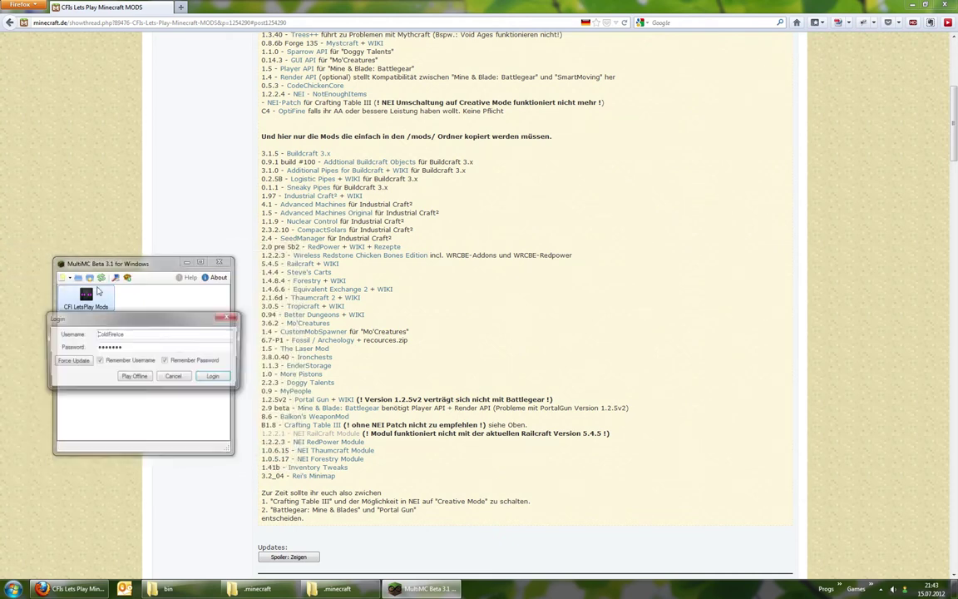
pyautogui.click(226, 381)
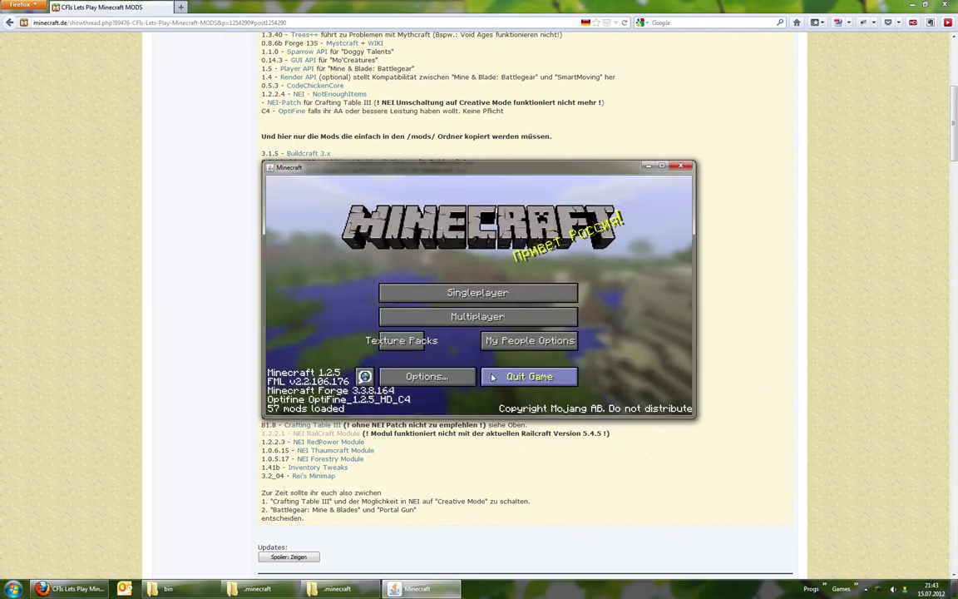
pyautogui.click(661, 165)
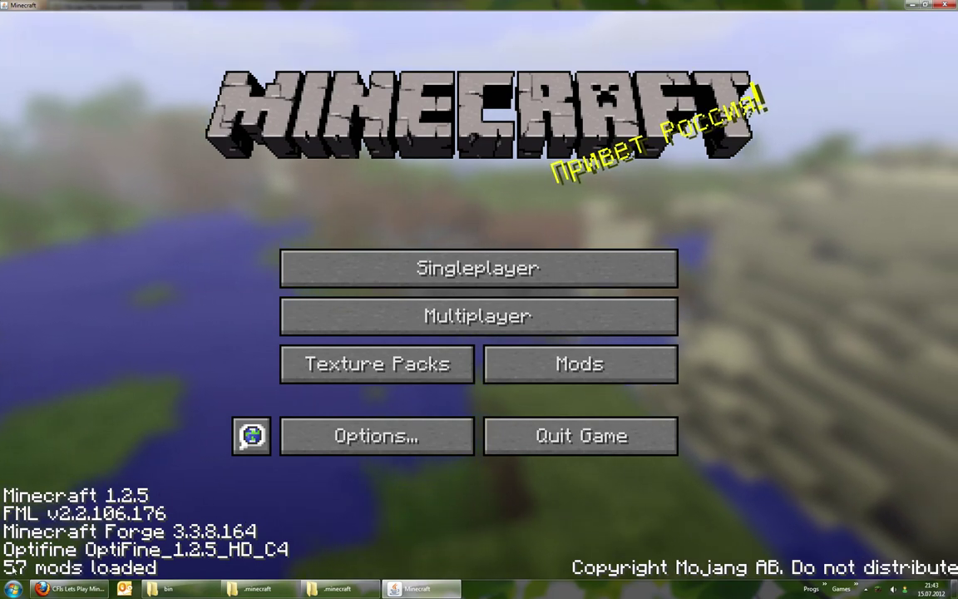
# Look through Minecraft's mod list and the Mod Update Manager's entries, and return to the title screen.
pyautogui.click(593, 359)
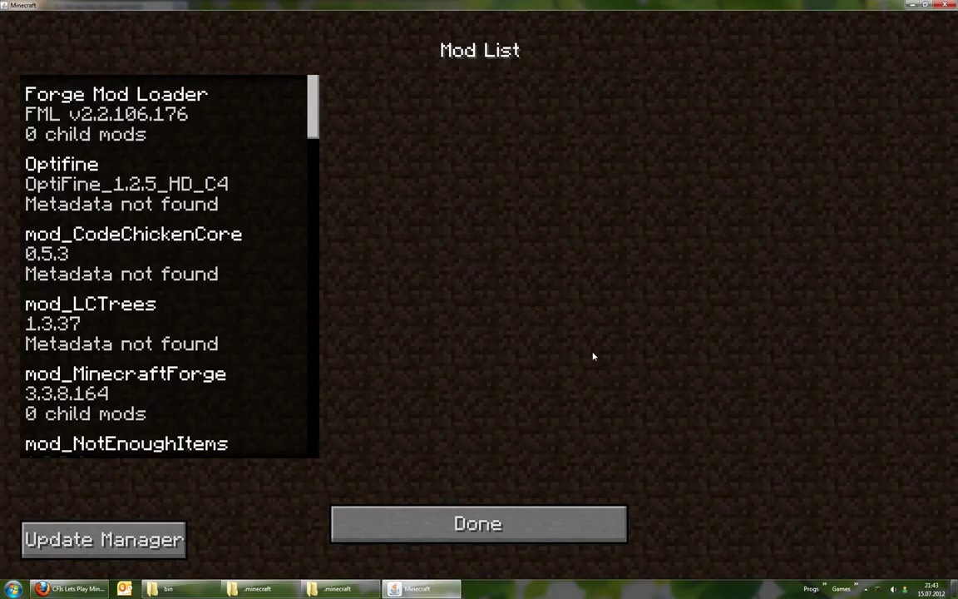
pyautogui.click(118, 160)
pyautogui.click(137, 314)
pyautogui.scroll(-10, 177, 223)
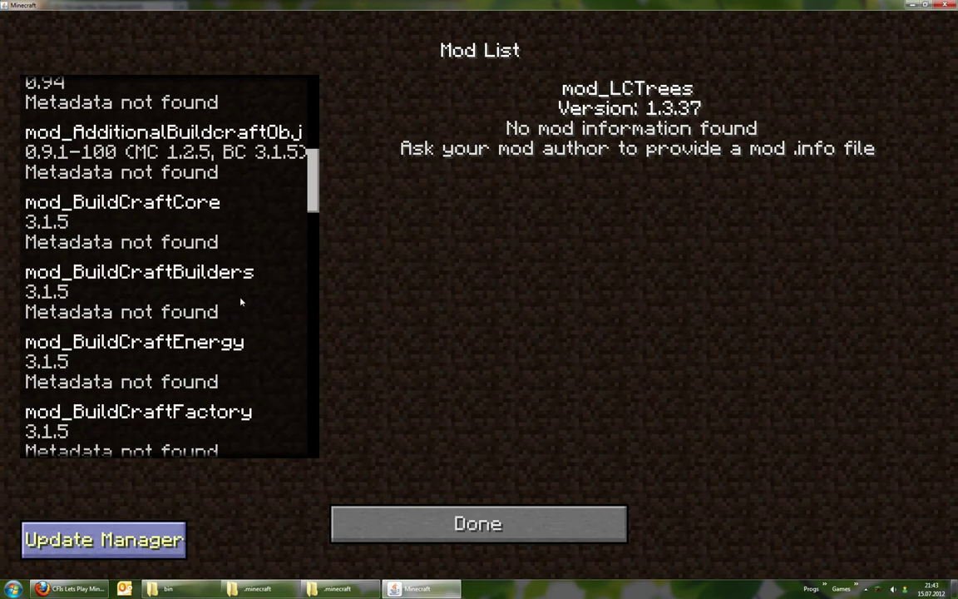
pyautogui.click(103, 539)
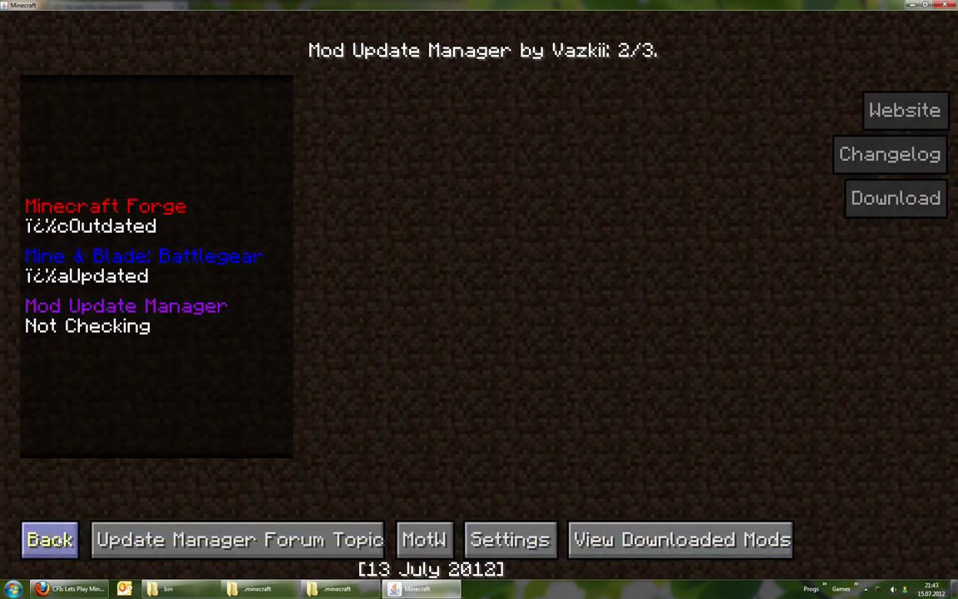
pyautogui.click(50, 540)
pyautogui.scroll(-15, 286, 104)
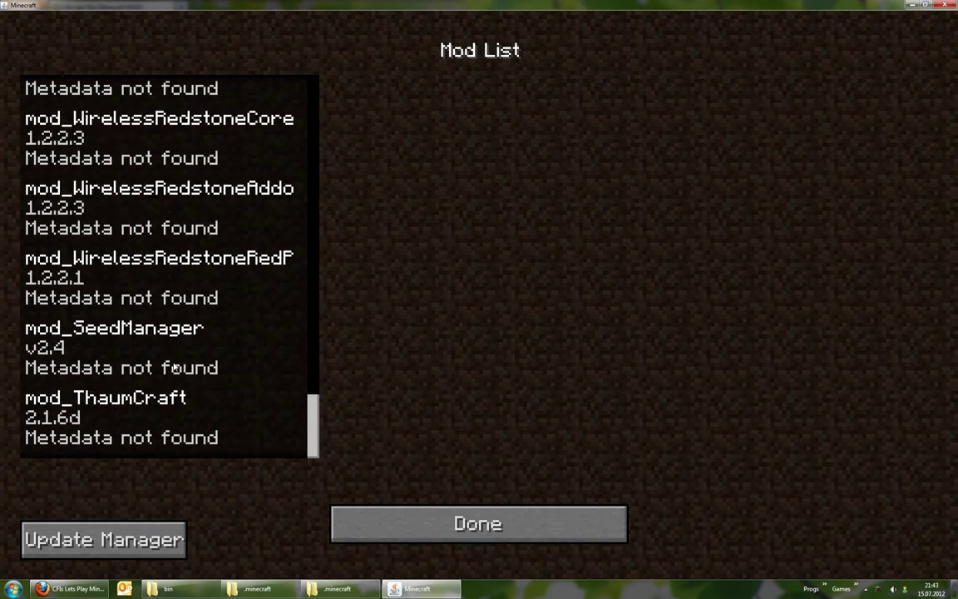
pyautogui.click(266, 353)
pyautogui.click(449, 526)
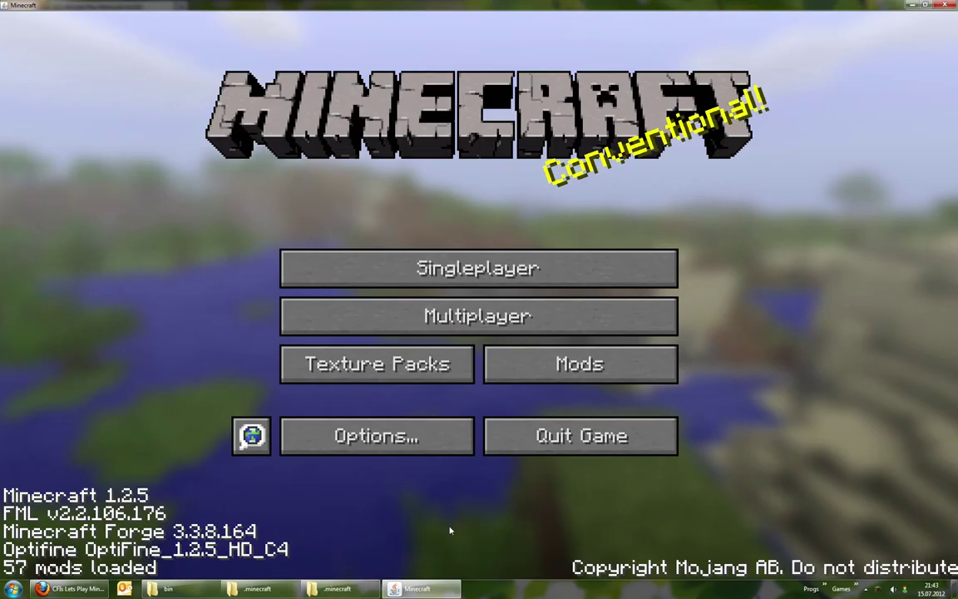
# Check the video settings in Minecraft's options and return to the title screen.
pyautogui.click(374, 439)
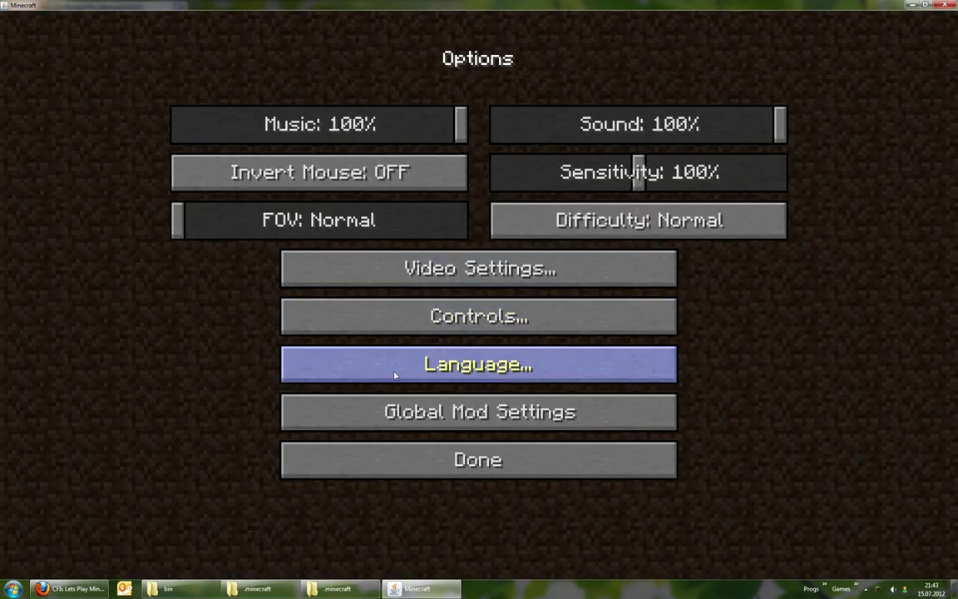
pyautogui.click(323, 249)
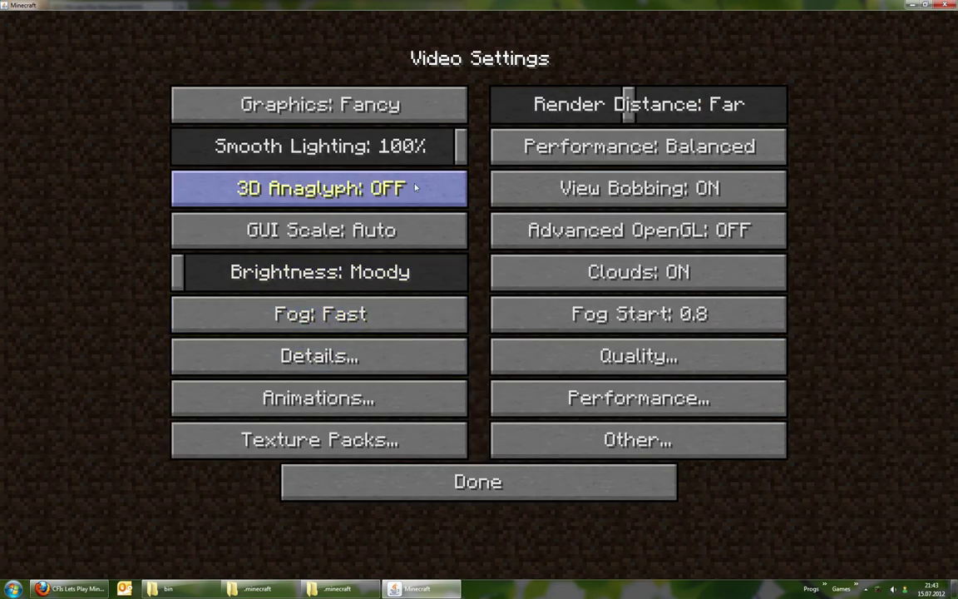
pyautogui.click(582, 486)
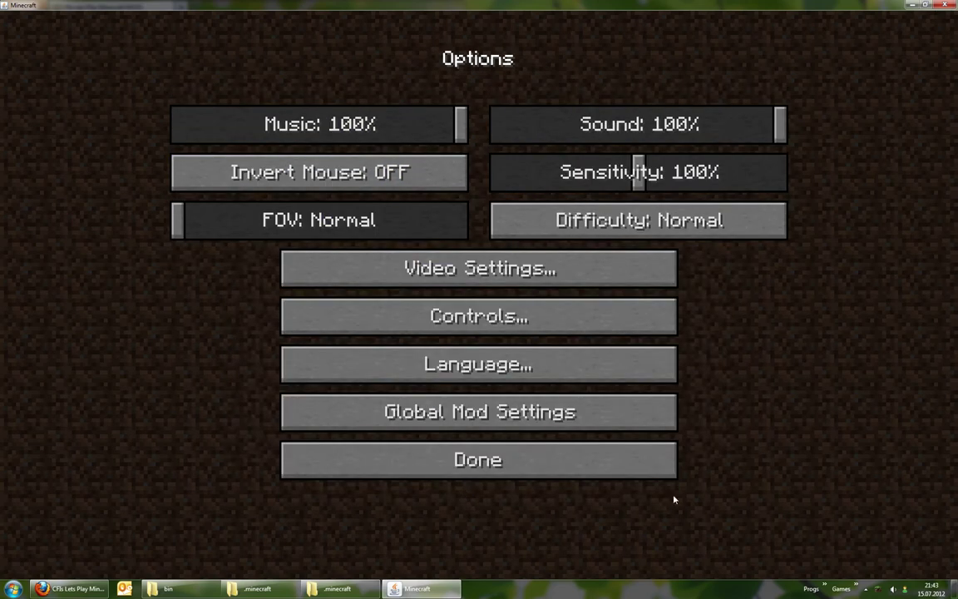
pyautogui.click(427, 465)
# Delete the existing singleplayer world New World and create a fresh Survival world with the default name New World.
pyautogui.click(366, 265)
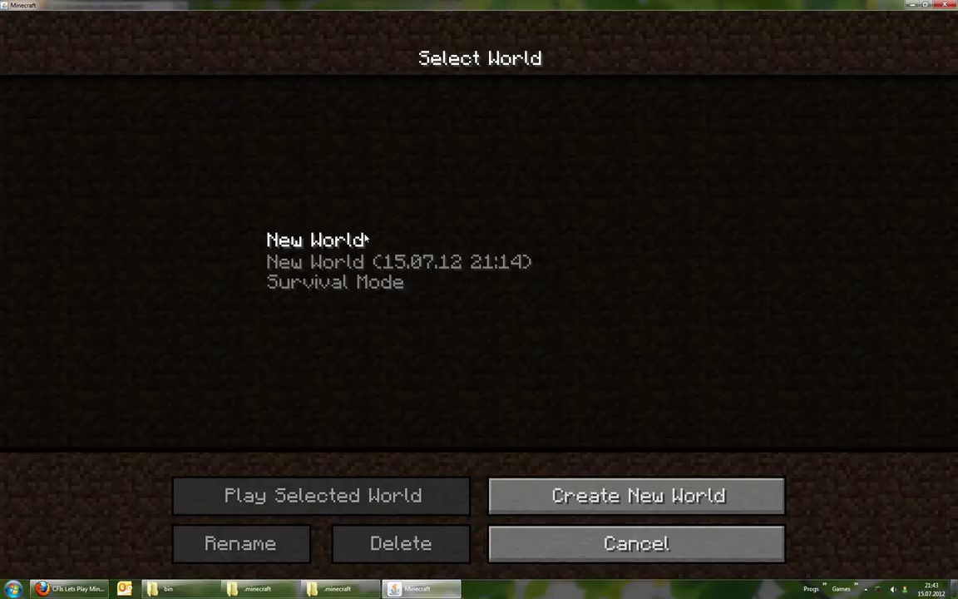
pyautogui.click(356, 291)
pyautogui.click(386, 560)
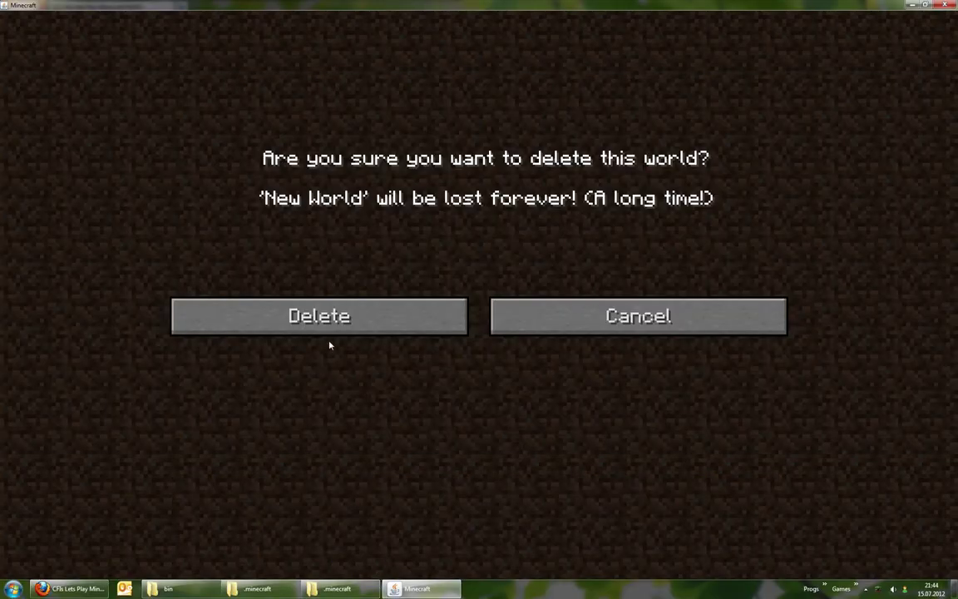
pyautogui.click(316, 320)
pyautogui.click(591, 495)
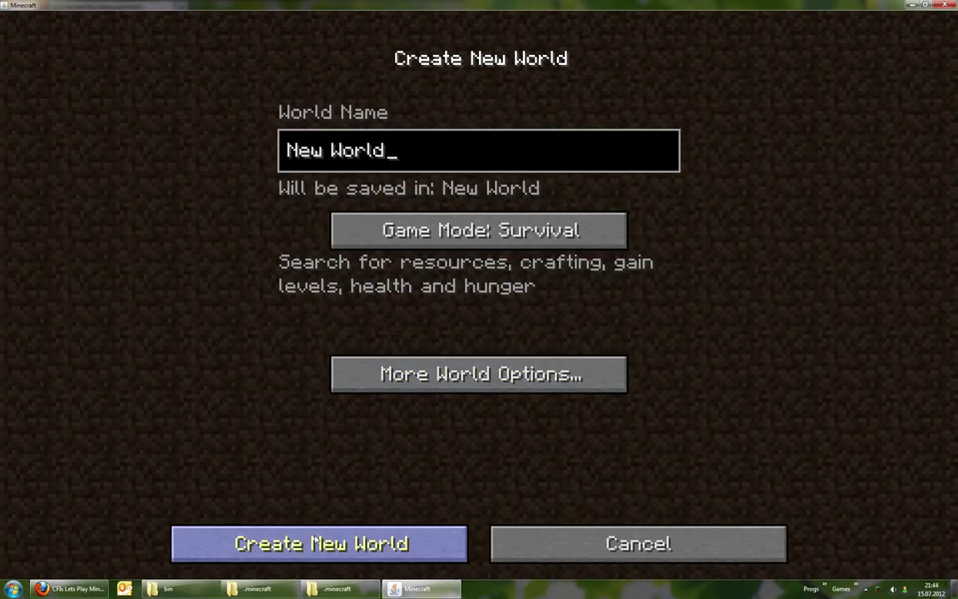
pyautogui.click(316, 542)
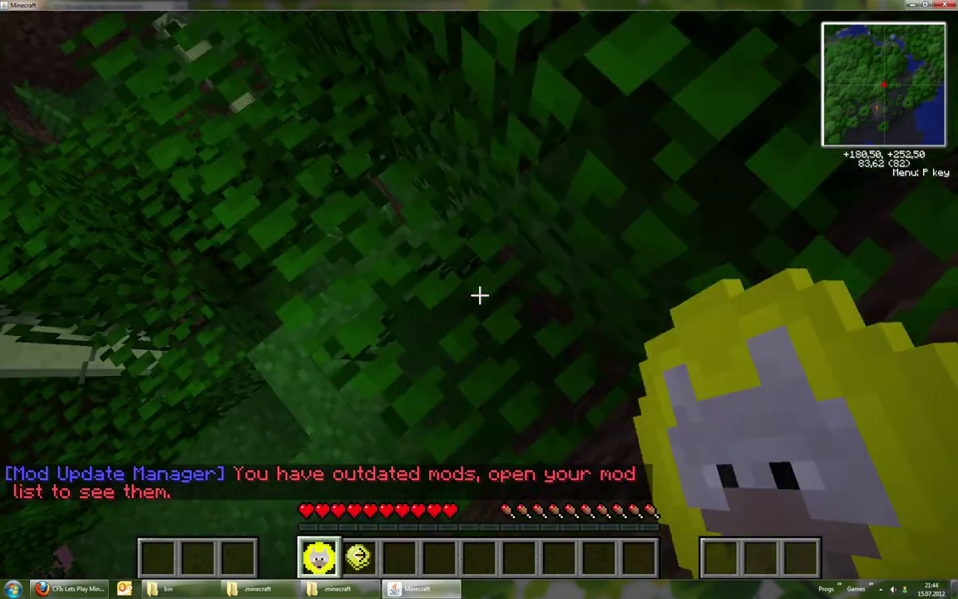
# Move around the jungle spawn point and use the item from the first hotbar slot near the pig.
pyautogui.press('w')
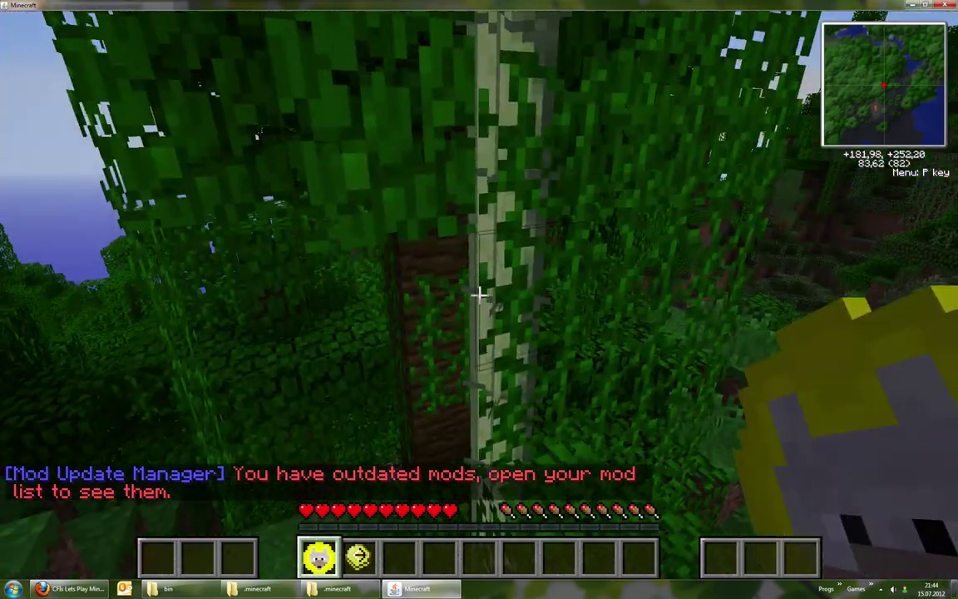
pyautogui.press('w')
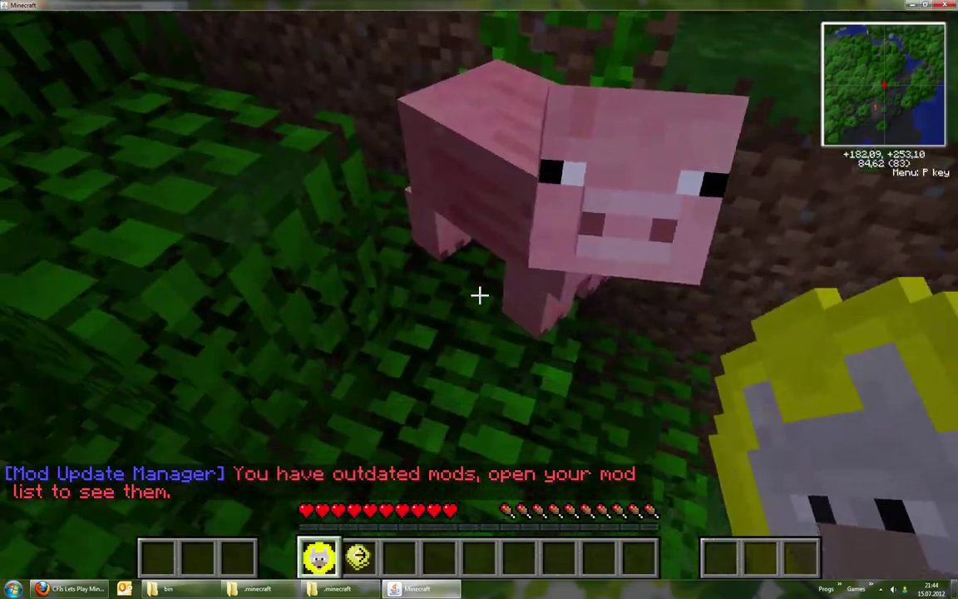
pyautogui.rightClick(479, 294)
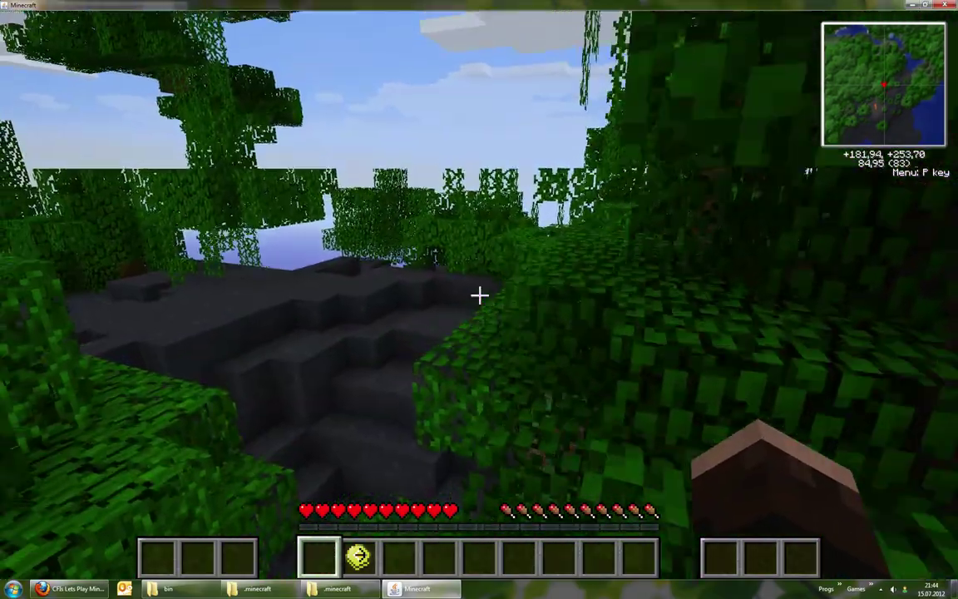
# Walk and jump across the jungle leaves onto the dark rocky ground towards the water.
pyautogui.press('w')
pyautogui.press('space')
pyautogui.press('w')
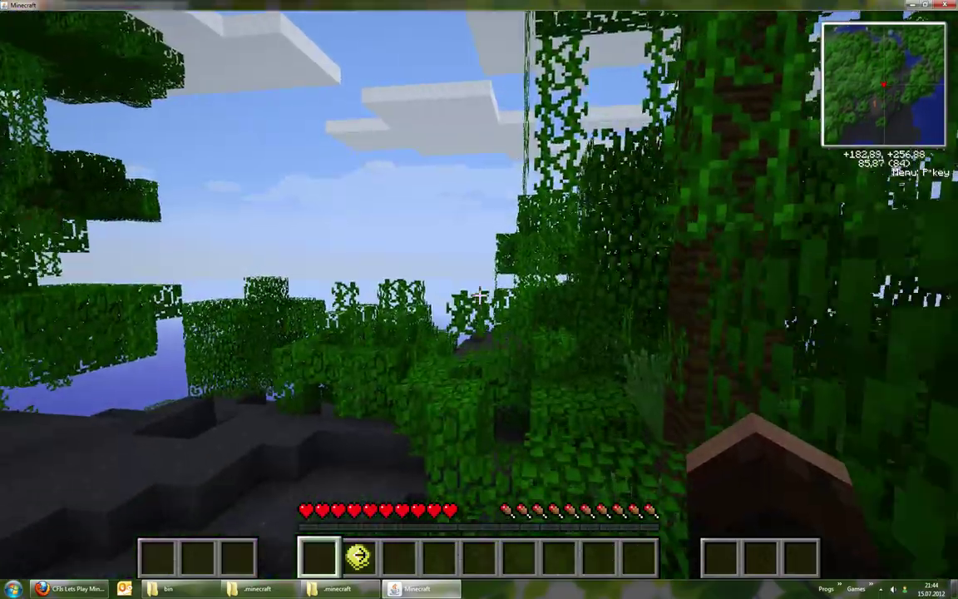
pyautogui.press('w')
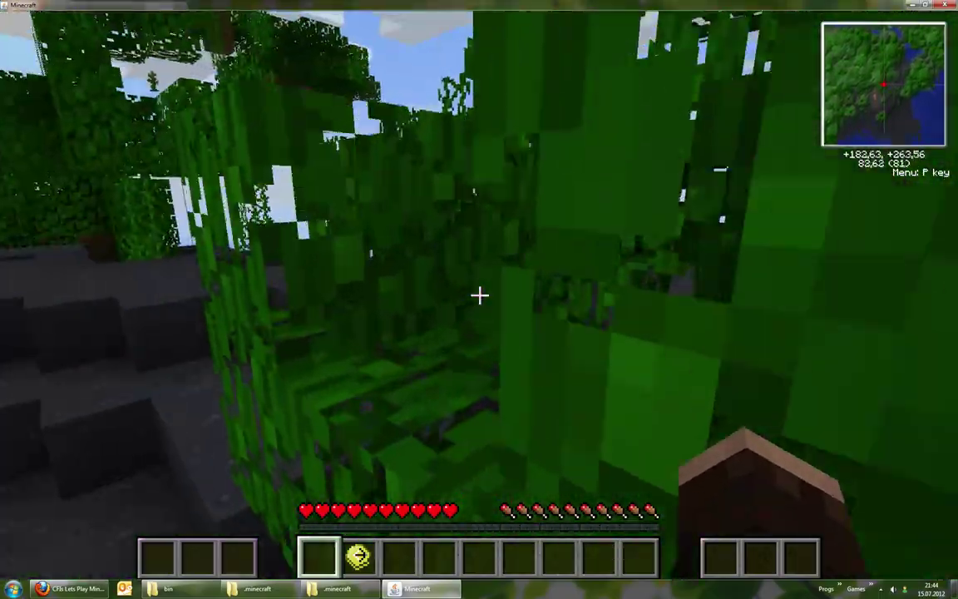
pyautogui.press('w')
pyautogui.press('space')
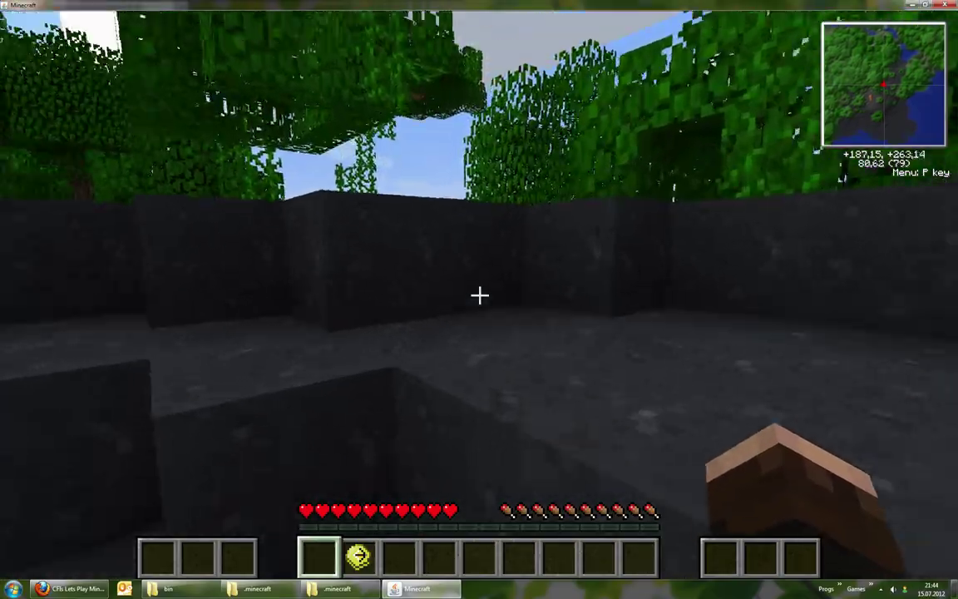
pyautogui.press('w')
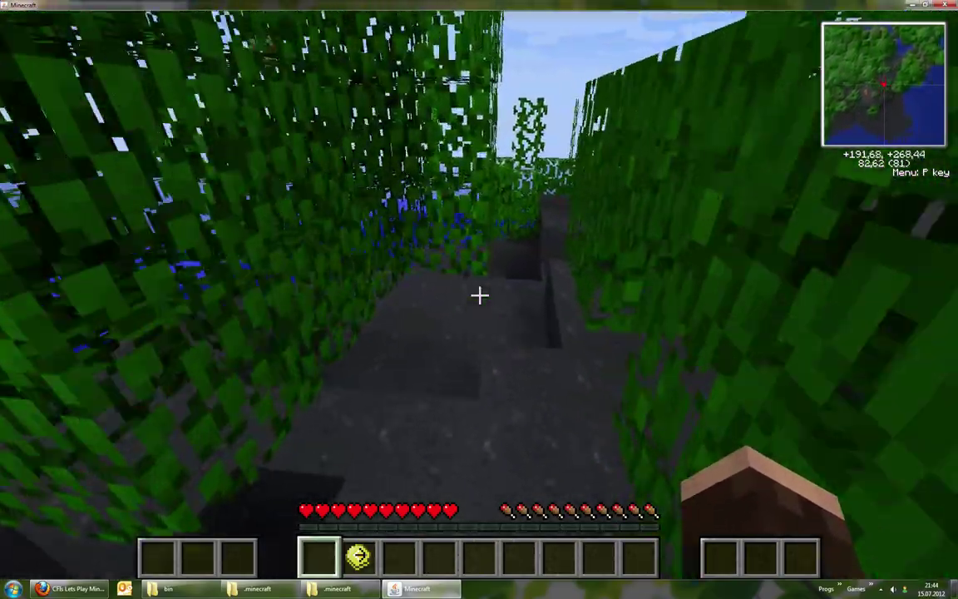
# Open the inventory and browse back through the NEI item list to the coloured capes on page 49/53.
pyautogui.press('e')
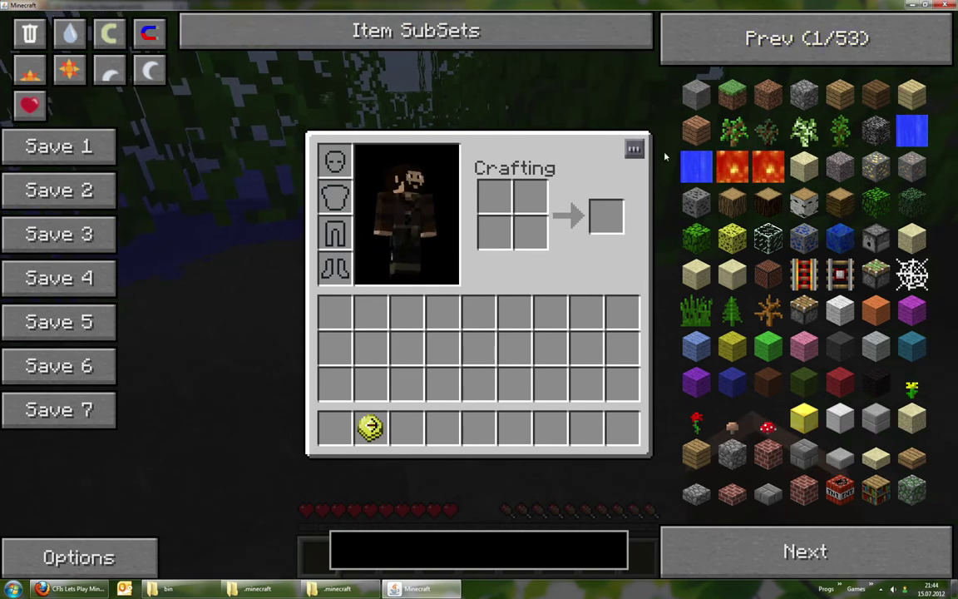
pyautogui.click(692, 44)
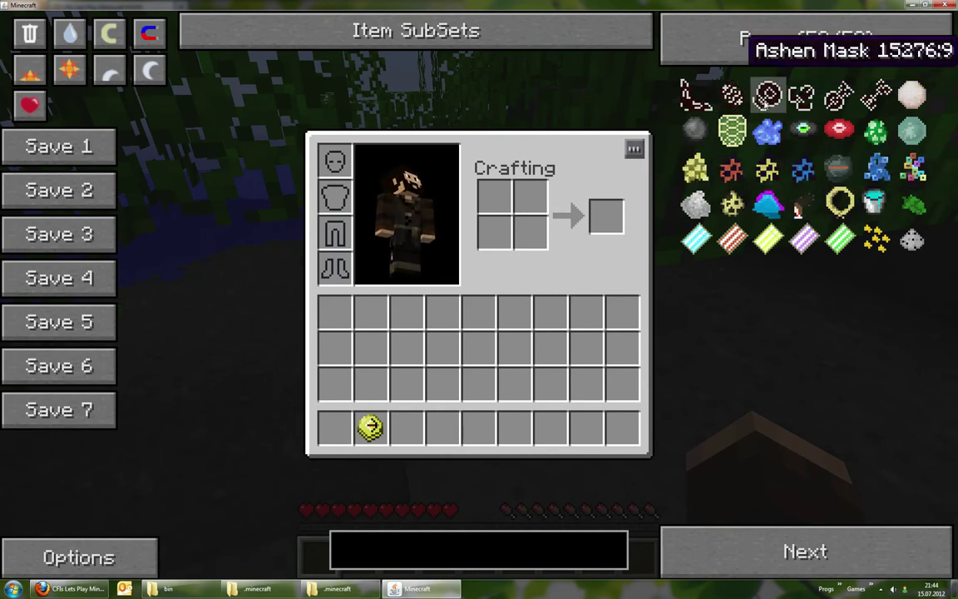
pyautogui.click(742, 49)
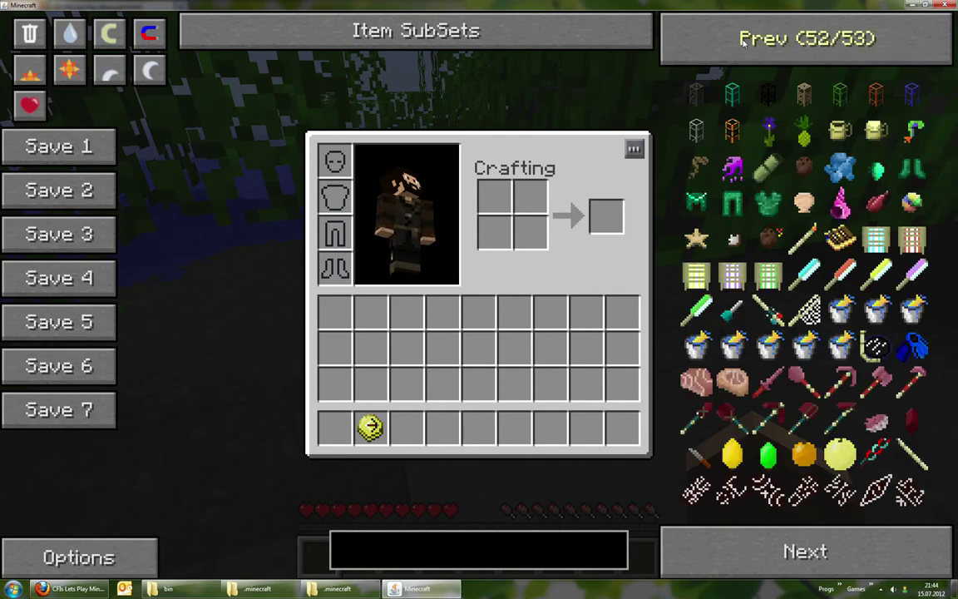
pyautogui.click(741, 39)
pyautogui.click(741, 39)
pyautogui.click(742, 39)
pyautogui.click(742, 39)
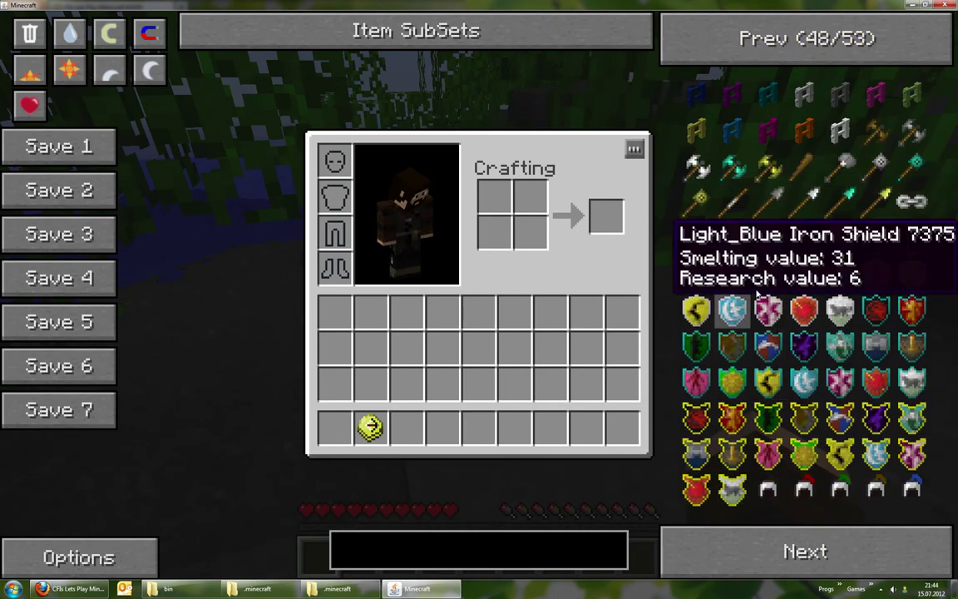
pyautogui.click(805, 551)
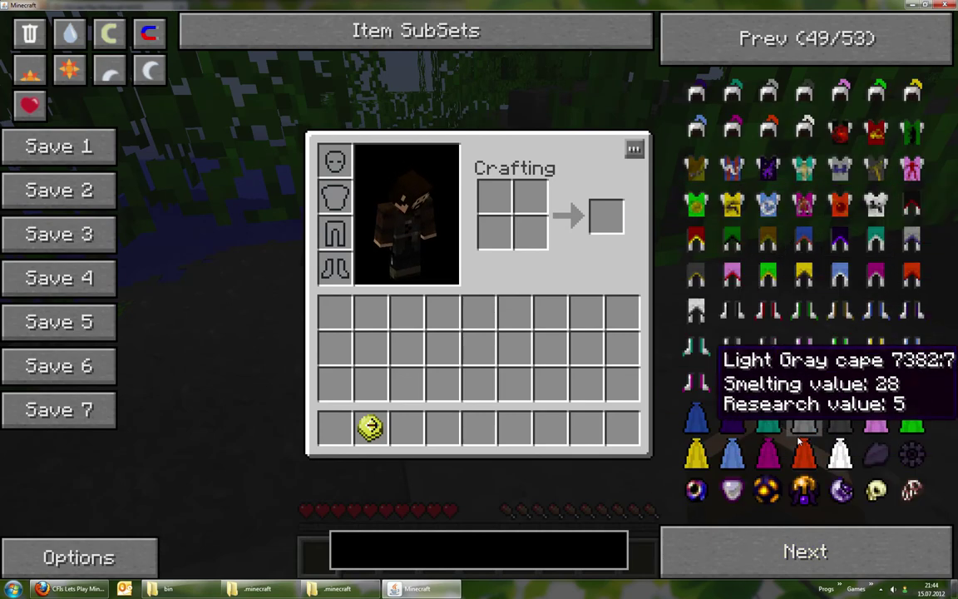
# Take a red cape from the item list and equip it in the cape slot of the Battlegear inventory.
pyautogui.press('r')
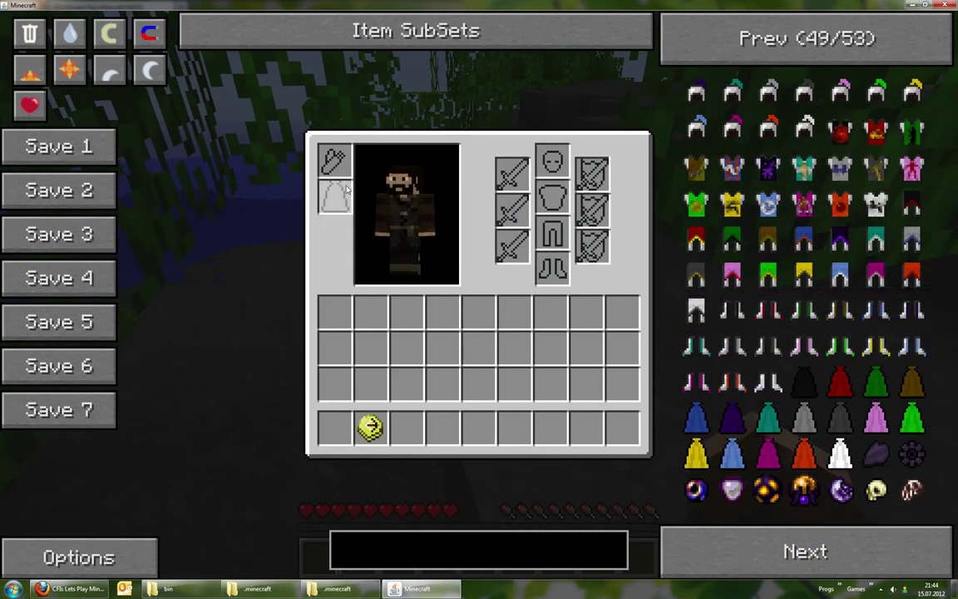
pyautogui.click(334, 427)
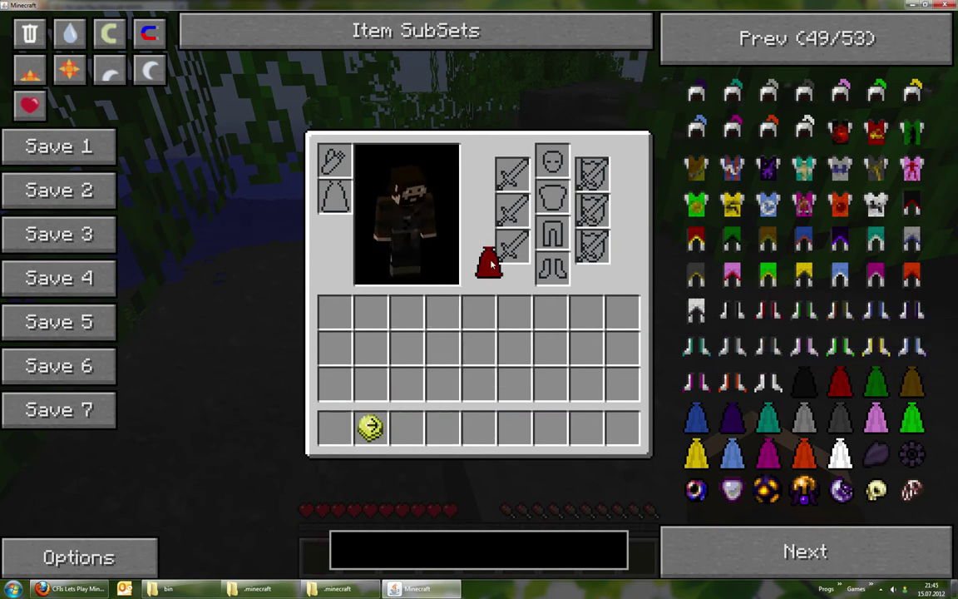
pyautogui.click(346, 205)
pyautogui.press('r')
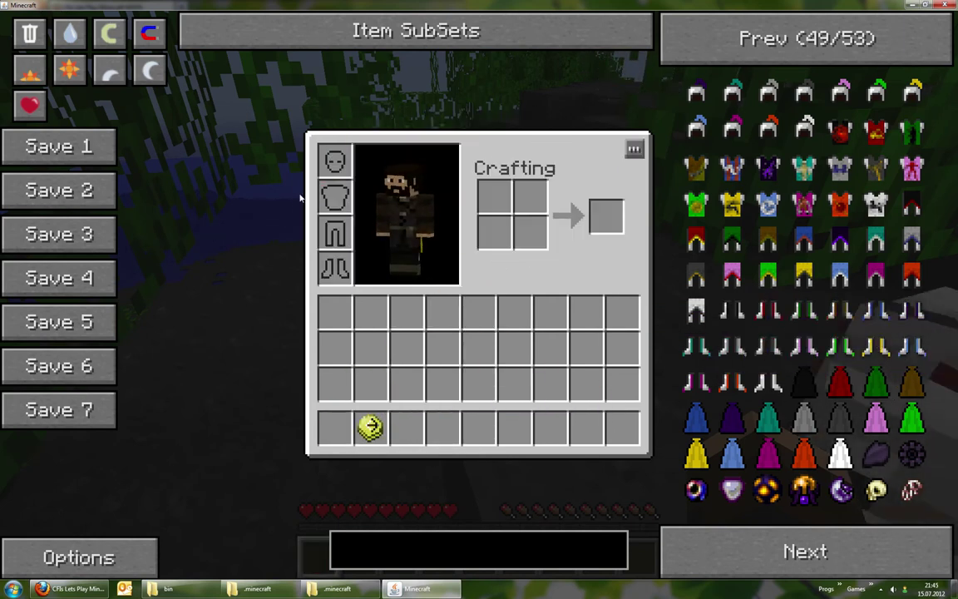
# Close the inventory, view the character's cape in third person and switch back to first-person view.
pyautogui.press('e')
pyautogui.press('F5')
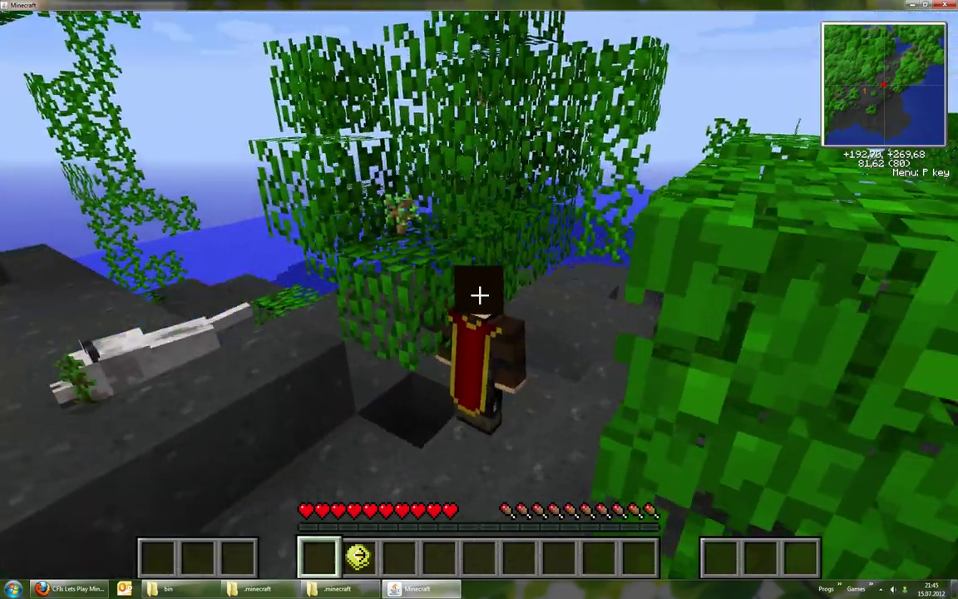
pyautogui.press('F5')
pyautogui.press('F5')
pyautogui.press('w')
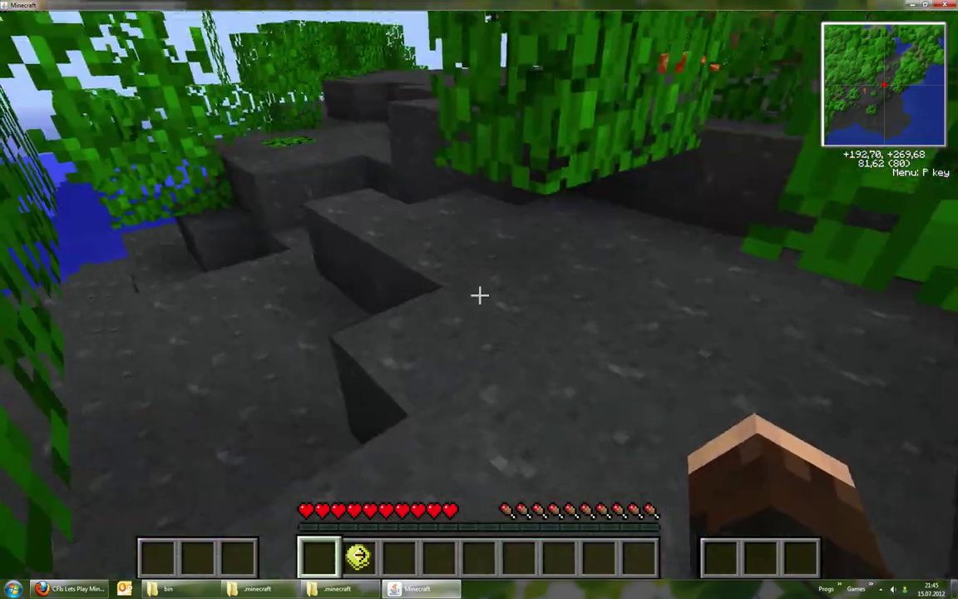
# Walk over the dark rocky ground past the lava to the shore and zoom in on the sharks in the water.
pyautogui.press('w')
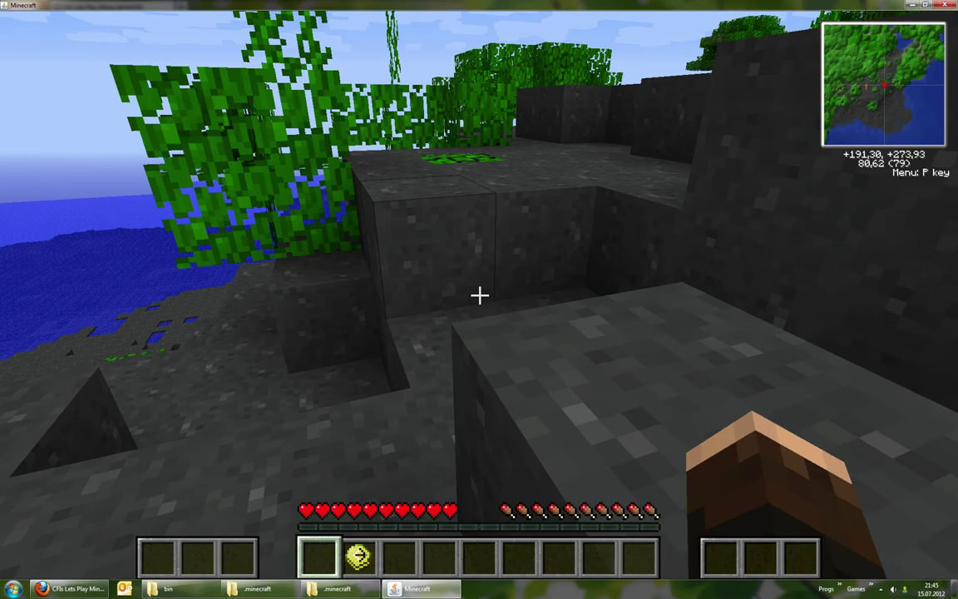
pyautogui.press('w')
pyautogui.press('w')
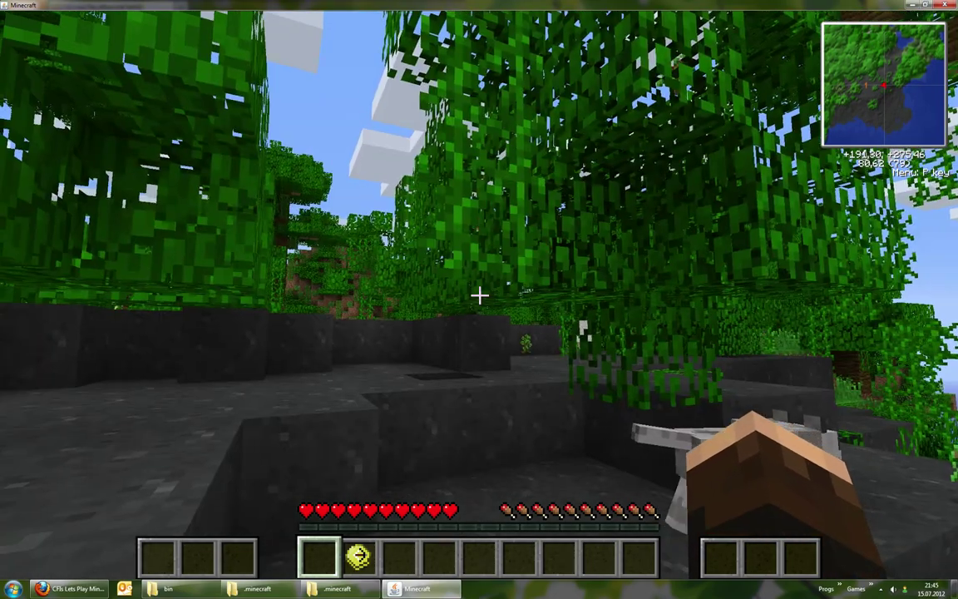
pyautogui.press('w')
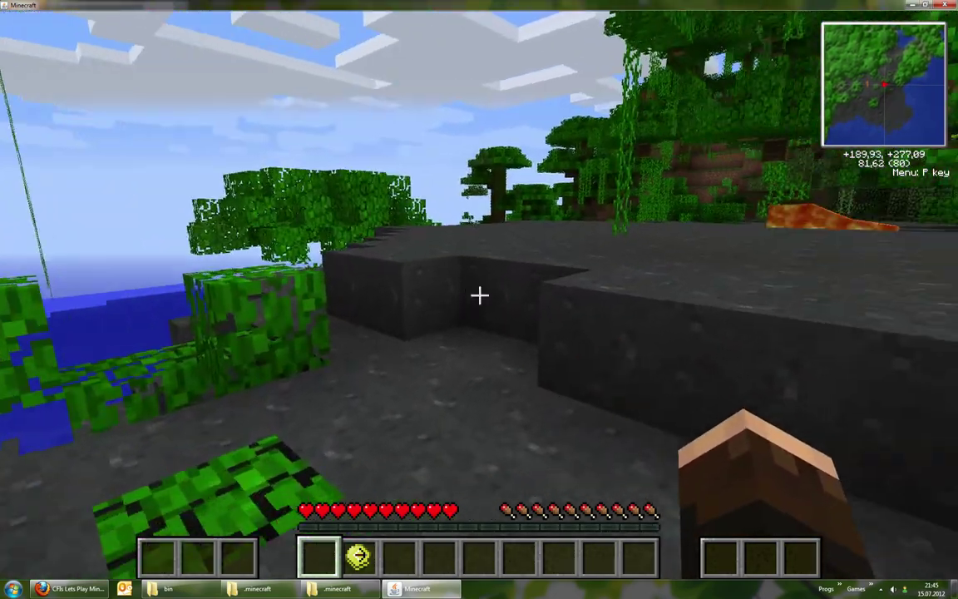
pyautogui.press('w')
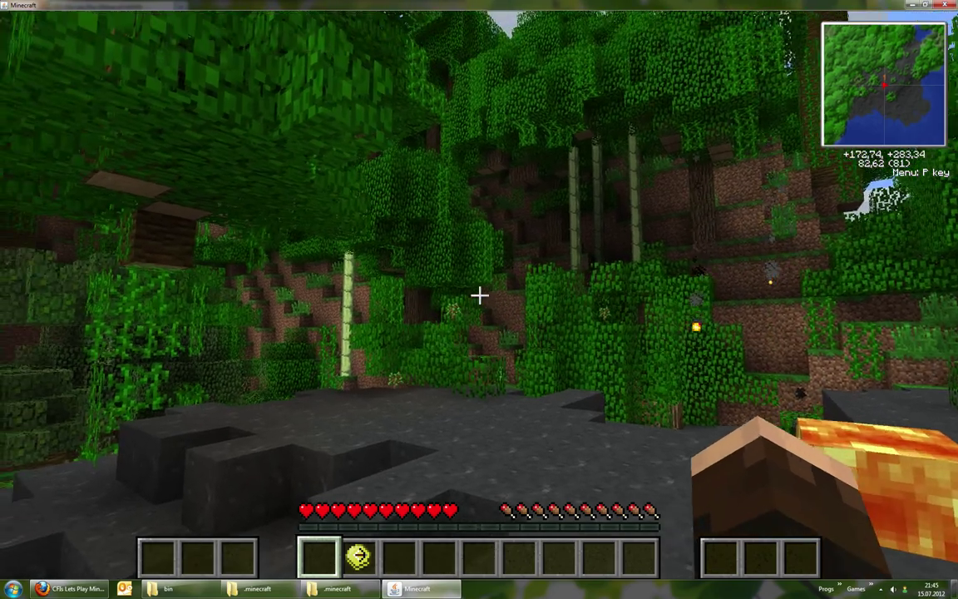
pyautogui.press('w')
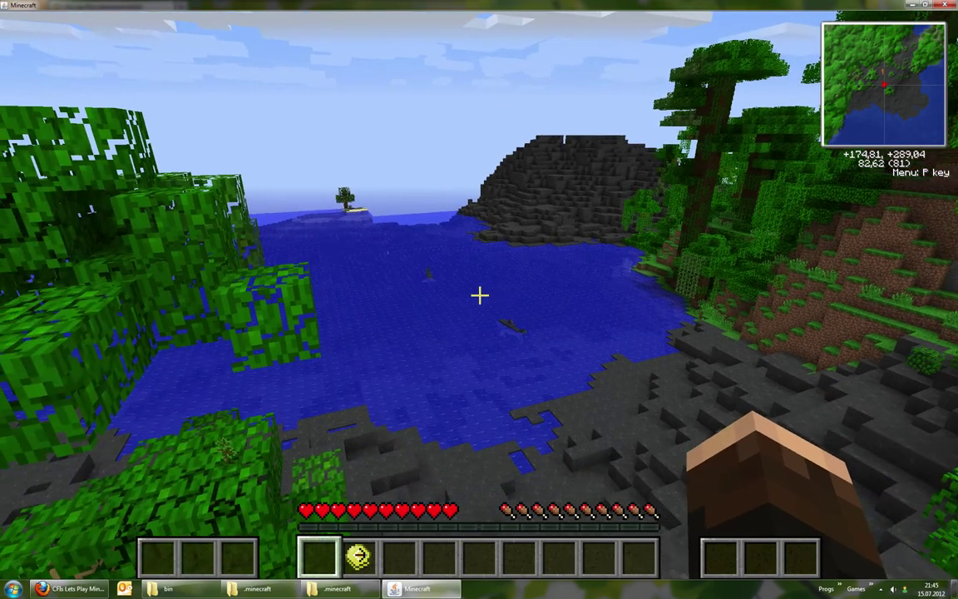
pyautogui.press('c')
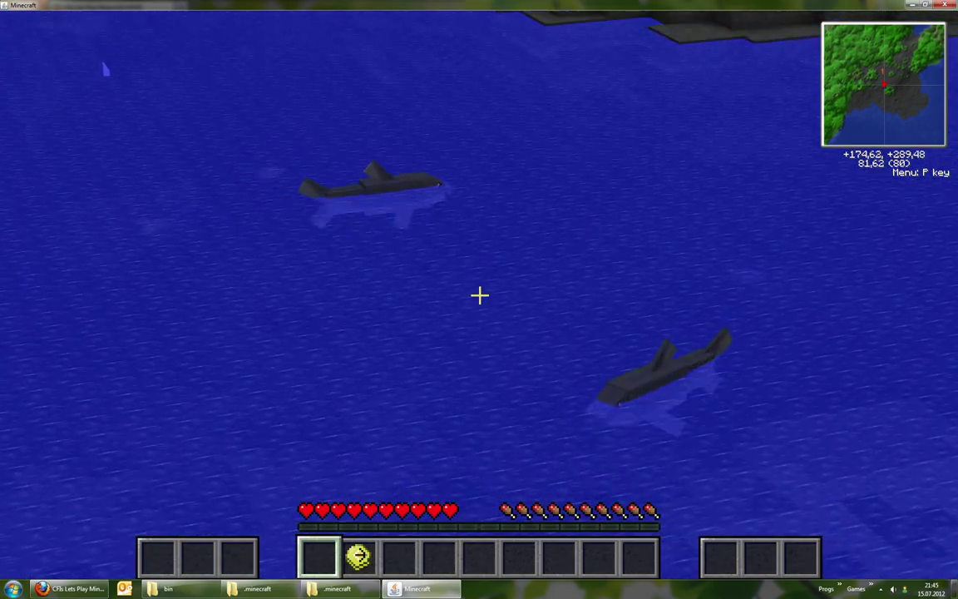
pyautogui.press('w')
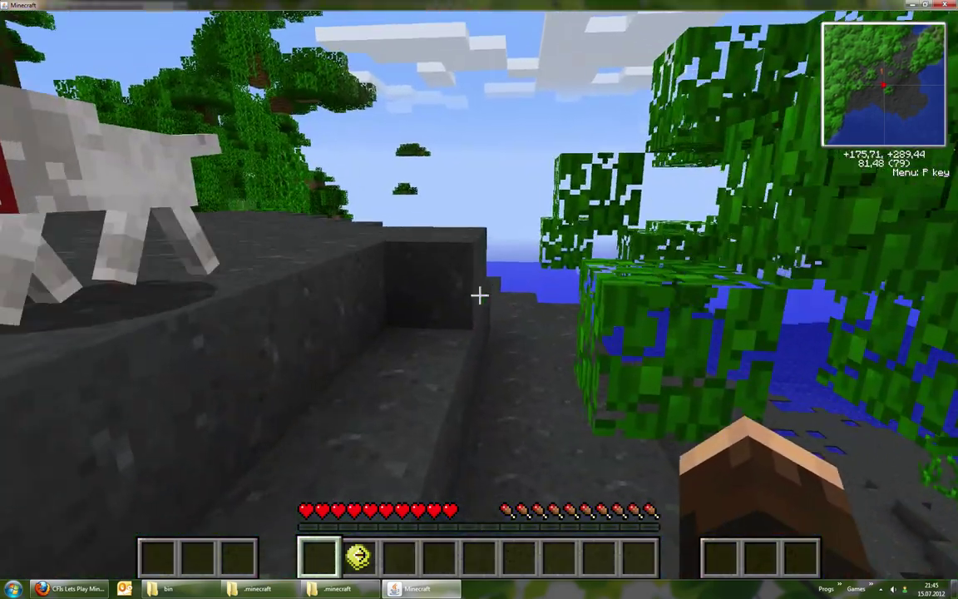
# Open the inventory and browse the NEI item list back to the blocks on page 4/53.
pyautogui.press('e')
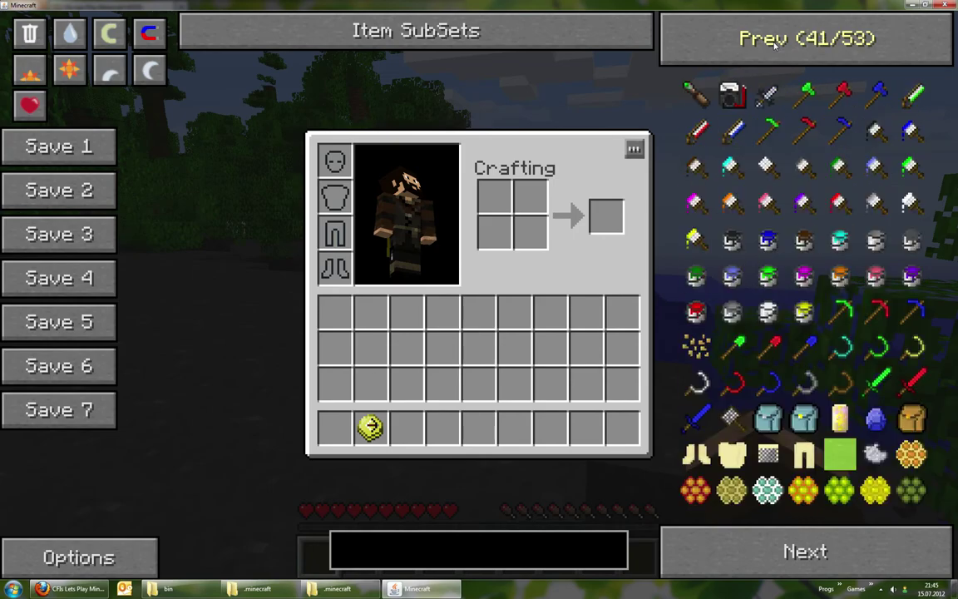
pyautogui.scroll(10, 774, 46)
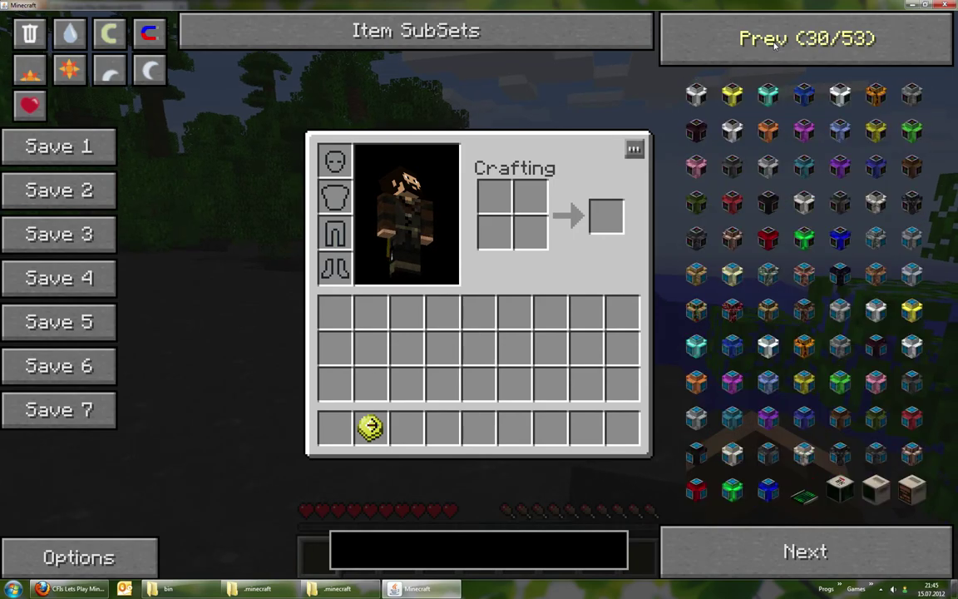
pyautogui.scroll(10, 774, 45)
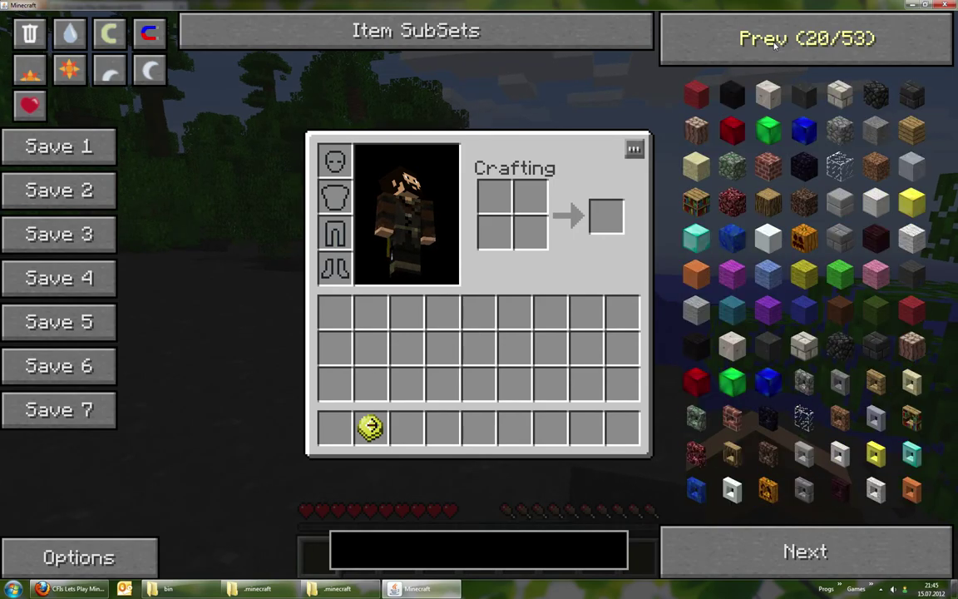
pyautogui.scroll(5, 754, 44)
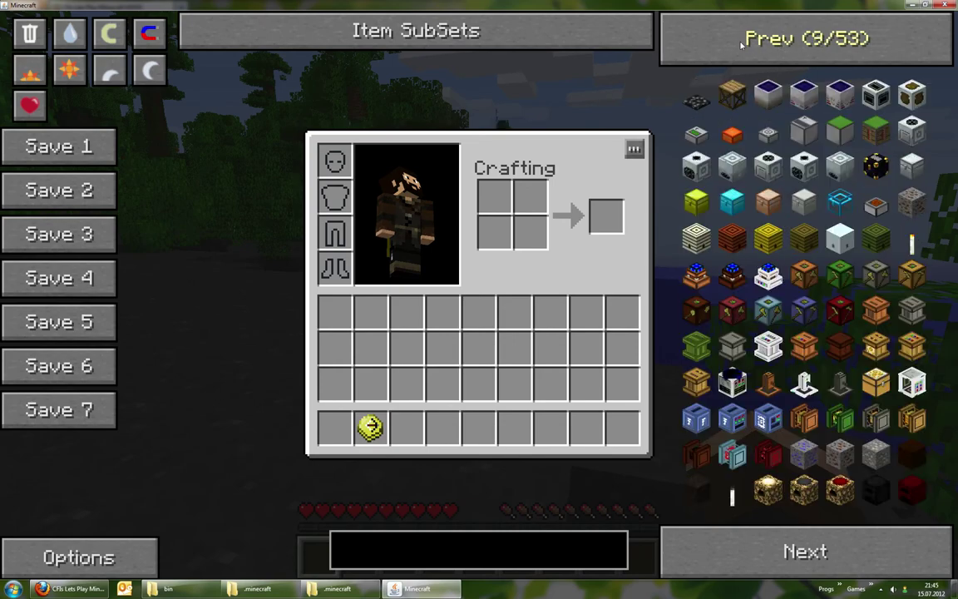
pyautogui.click(722, 545)
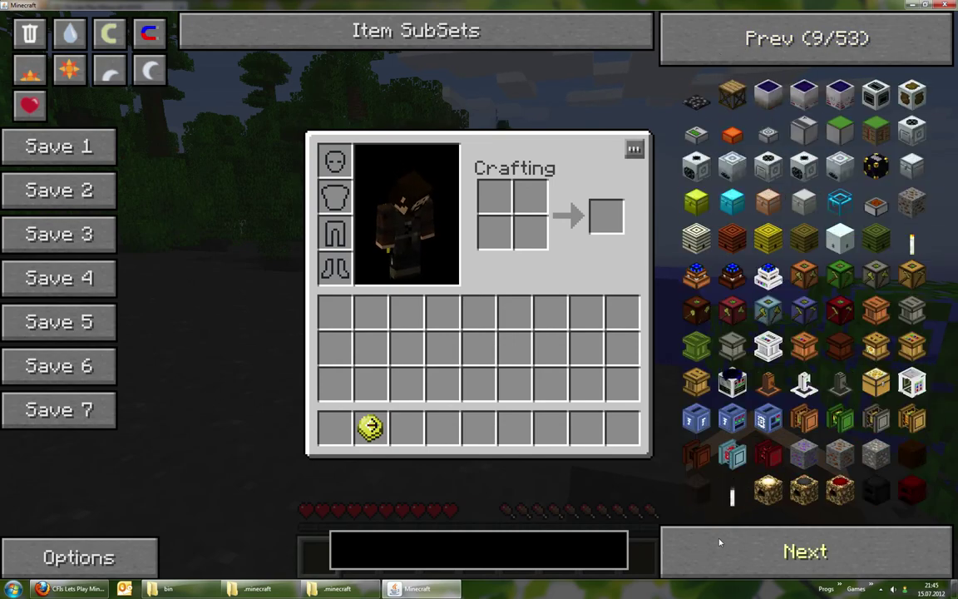
pyautogui.scroll(4, 716, 44)
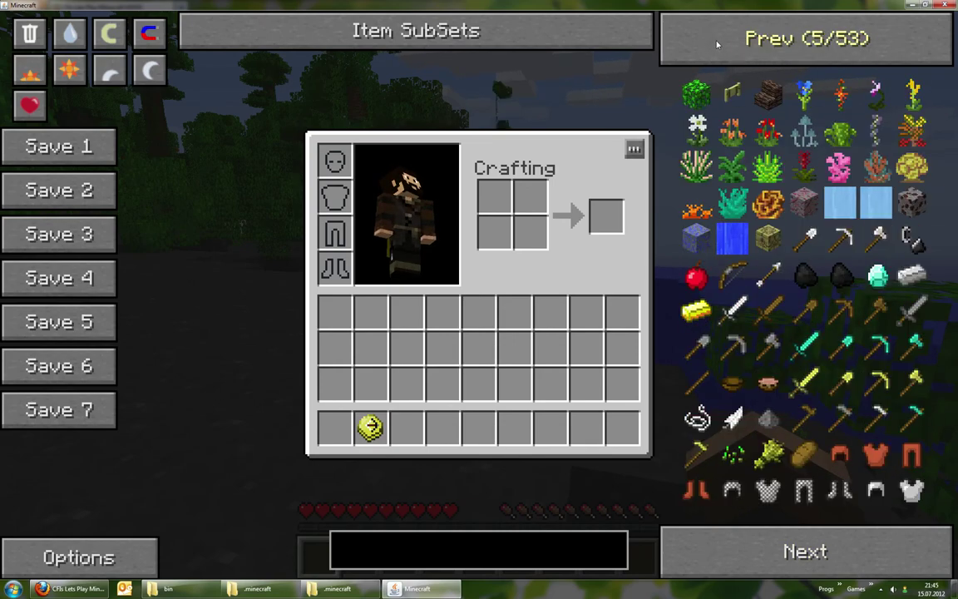
pyautogui.click(716, 44)
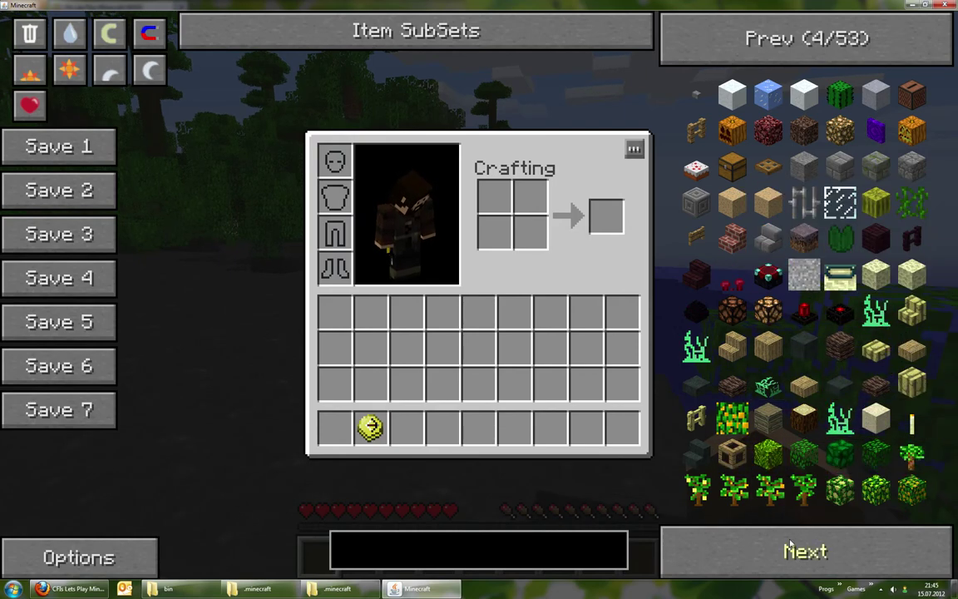
# Look through the blocks, tools, potions and machines on NEI item list pages 4 to 8 and close the inventory.
pyautogui.scroll(-1, 707, 498)
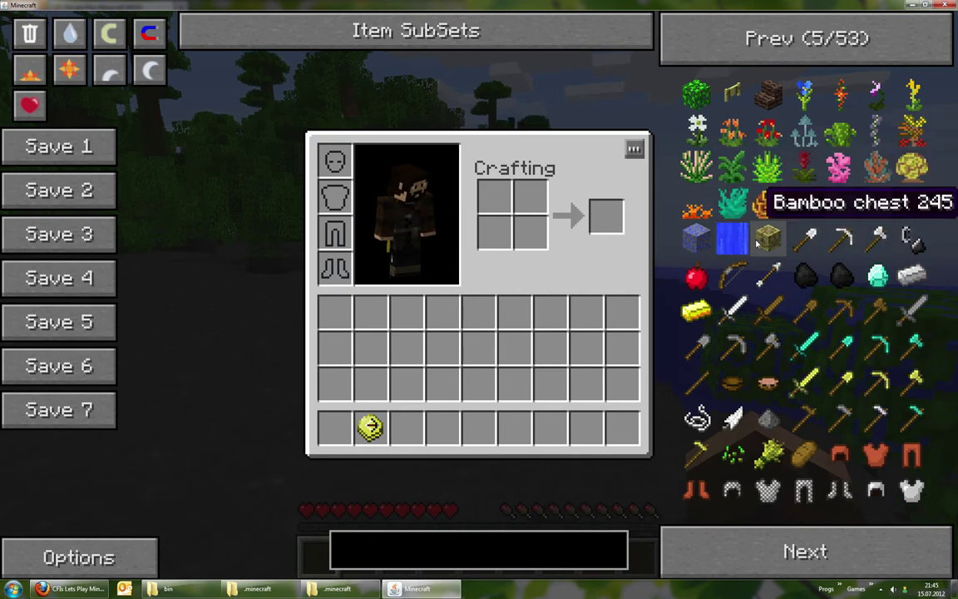
pyautogui.click(731, 50)
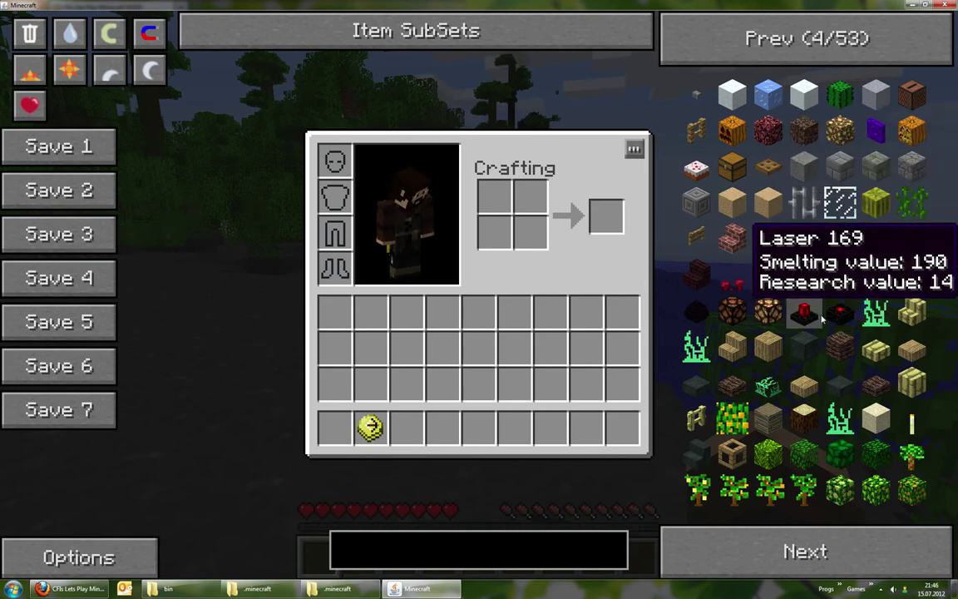
pyautogui.click(823, 549)
pyautogui.click(772, 552)
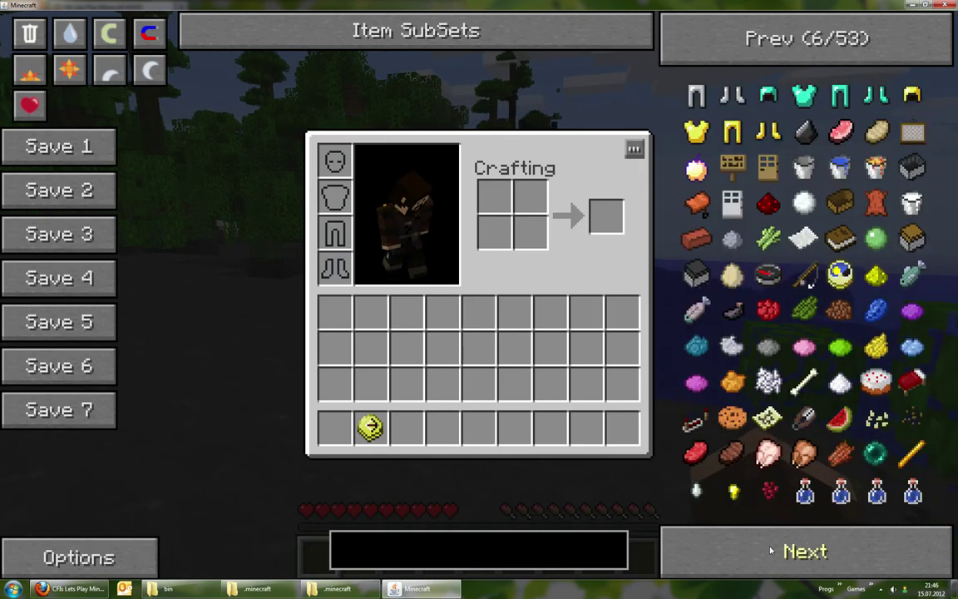
pyautogui.click(772, 552)
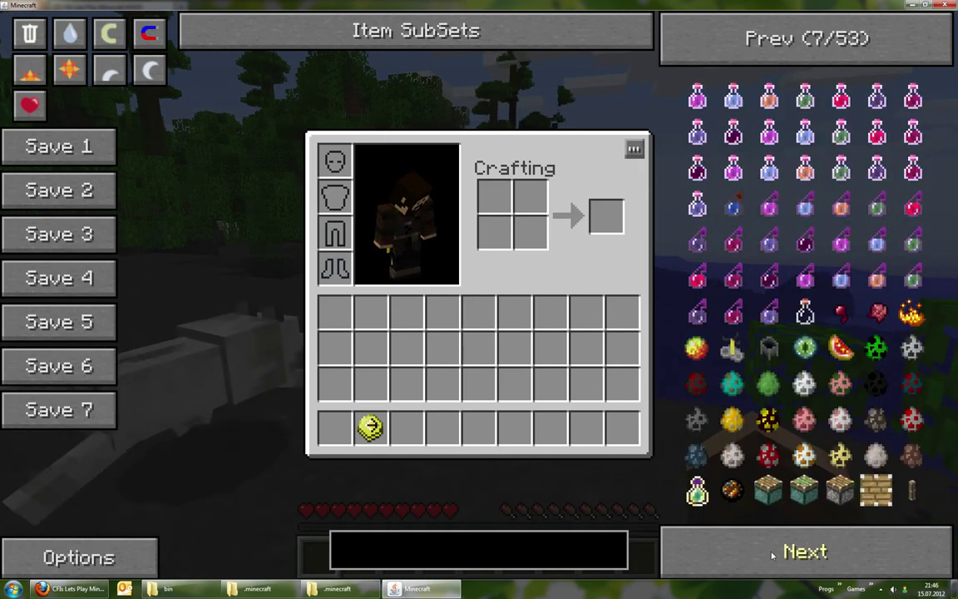
pyautogui.click(773, 552)
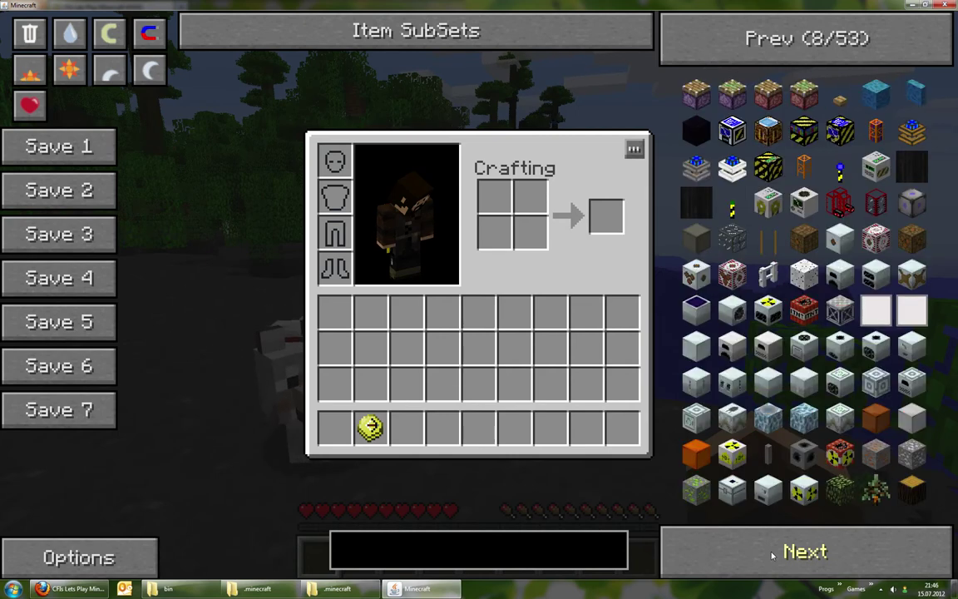
pyautogui.scroll(1, 785, 106)
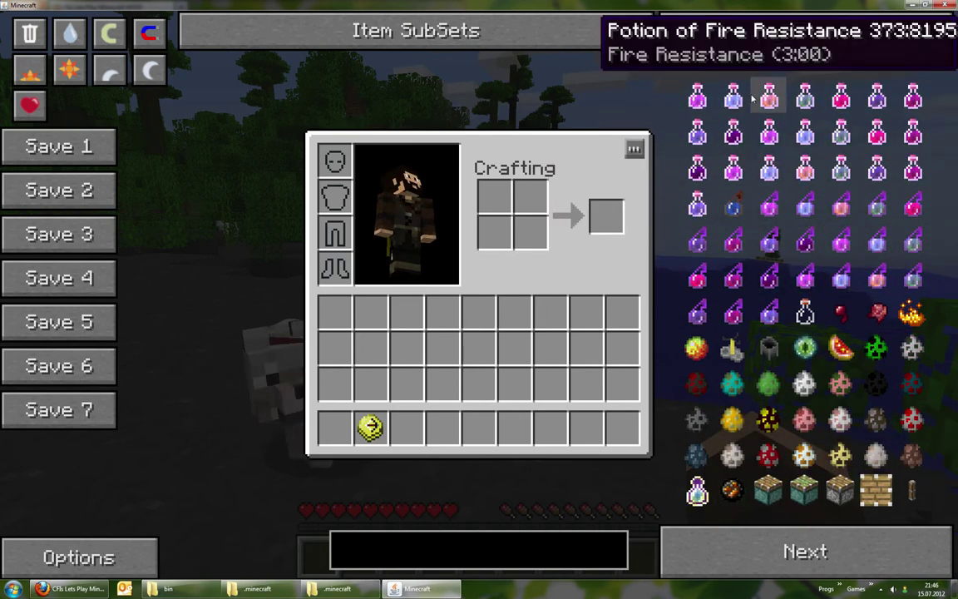
pyautogui.press('e')
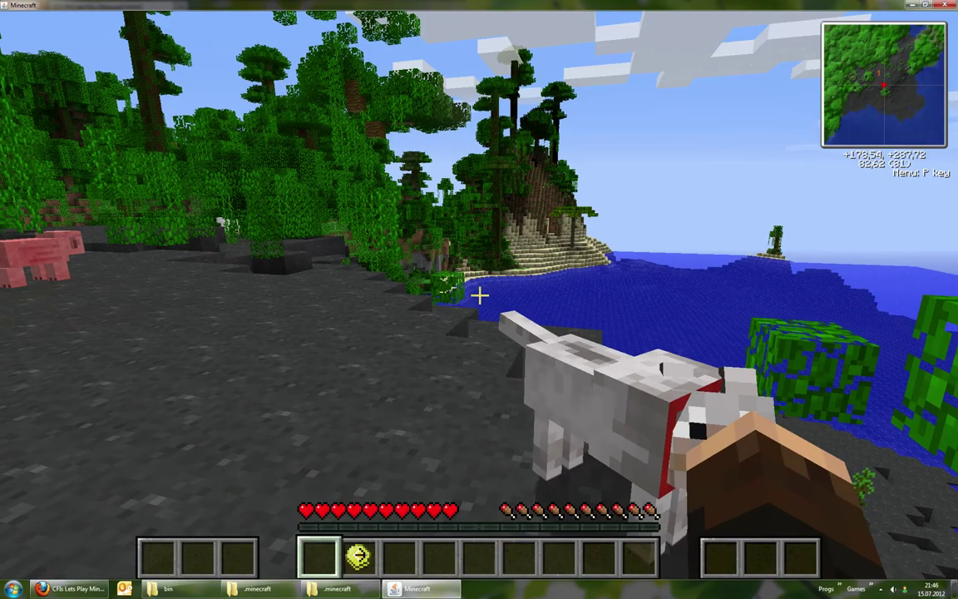
# Walk around the rocky plateau by the pig and the lava, ending at the ledge overlooking the bay.
pyautogui.press('w')
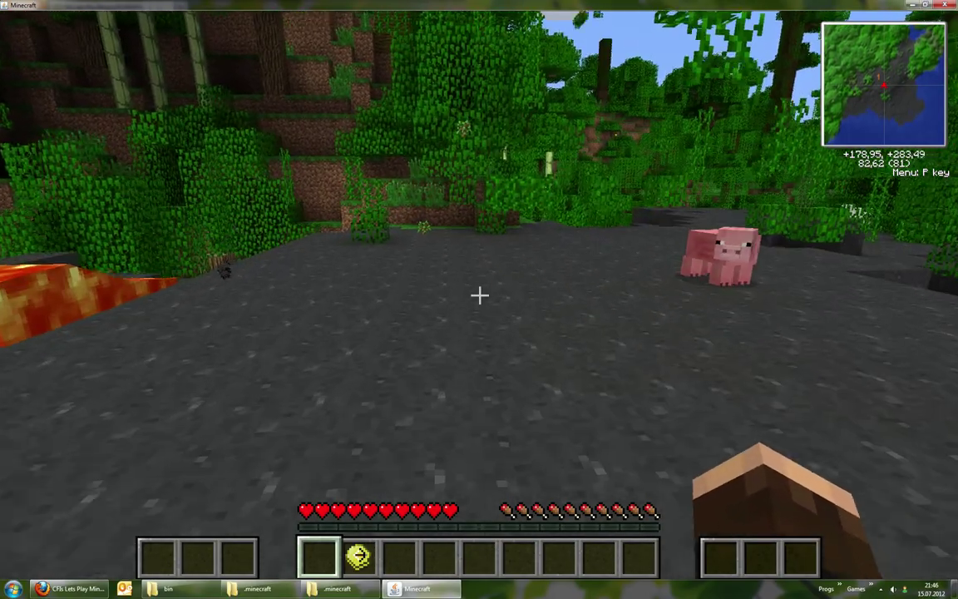
pyautogui.press('w')
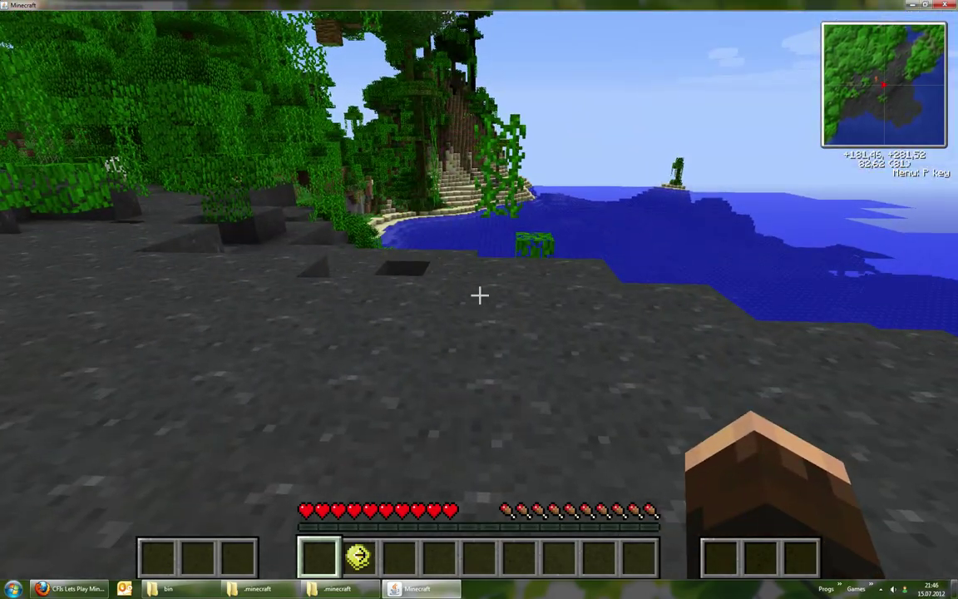
pyautogui.press('w')
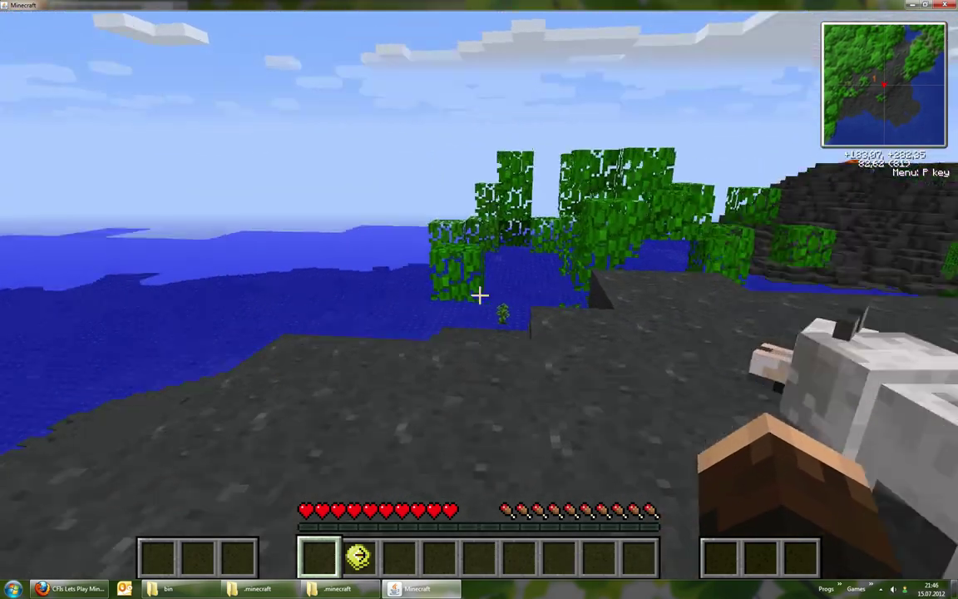
pyautogui.press('w')
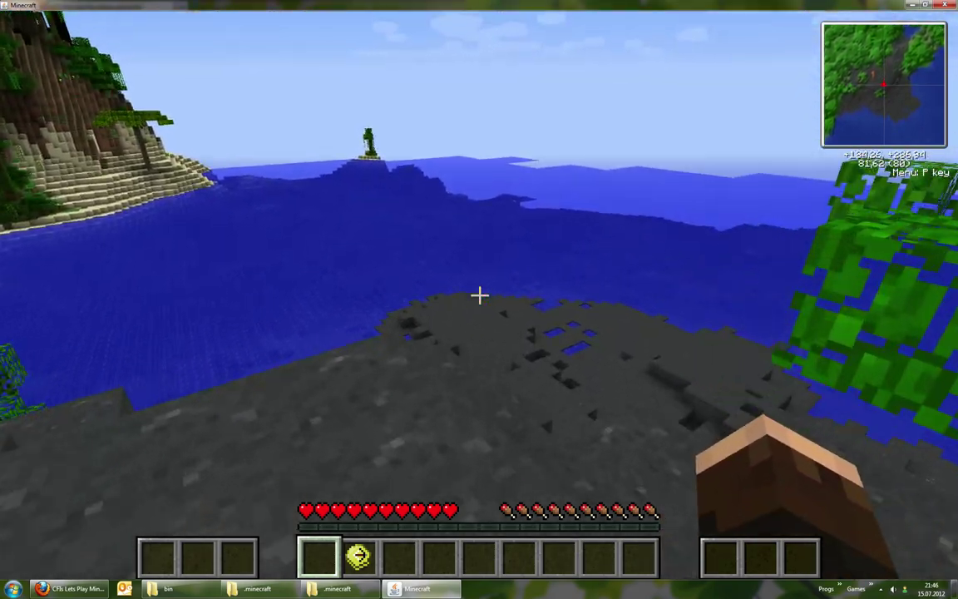
pyautogui.press('w')
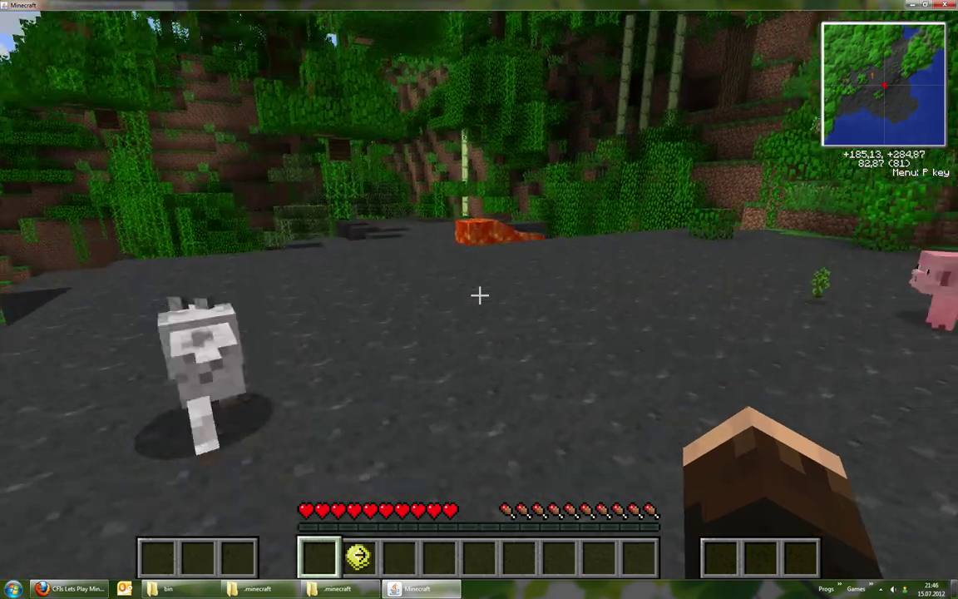
pyautogui.press('w')
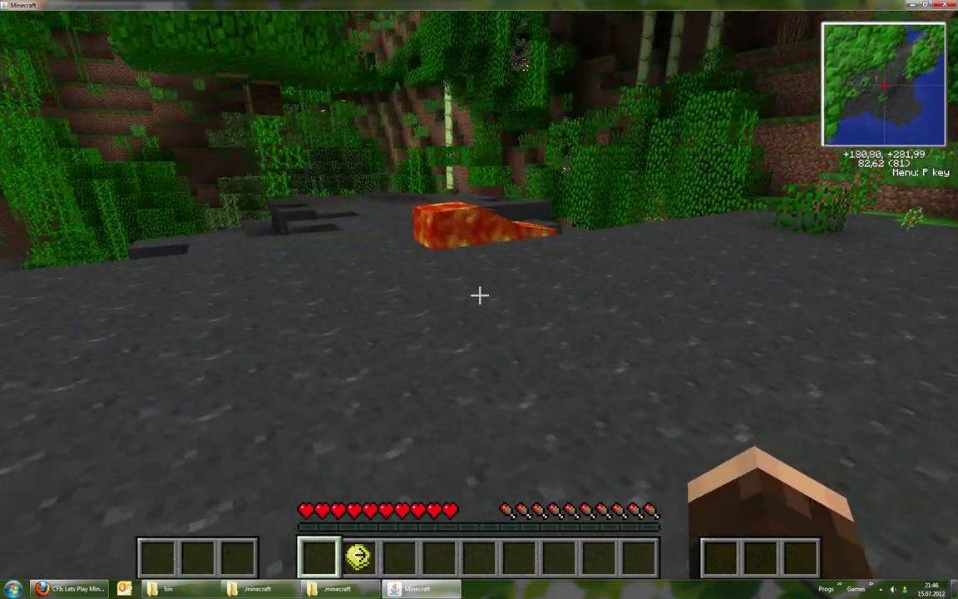
pyautogui.press('w')
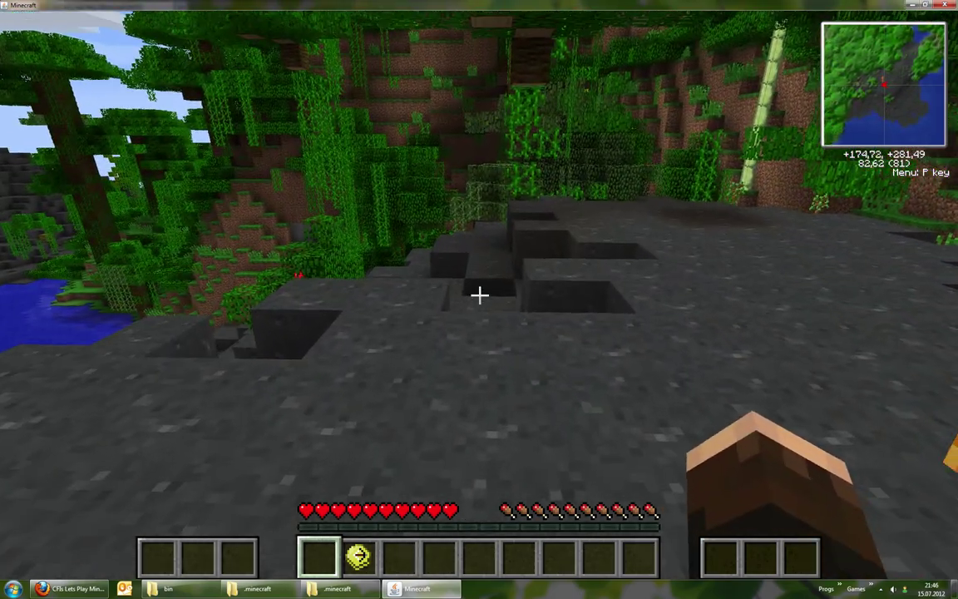
pyautogui.press('w')
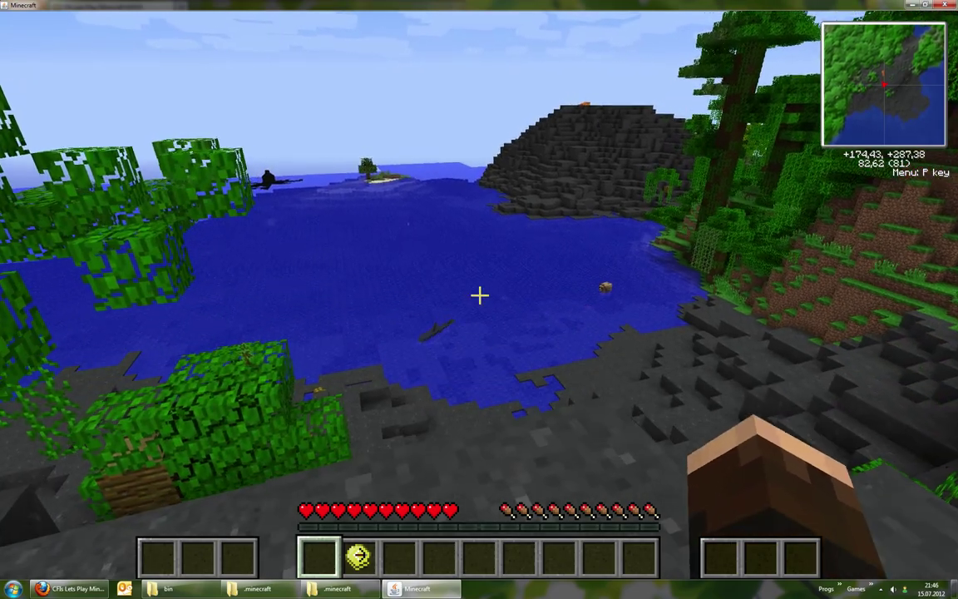
# Save the world, return to the title screen and quit the game.
pyautogui.press('Escape')
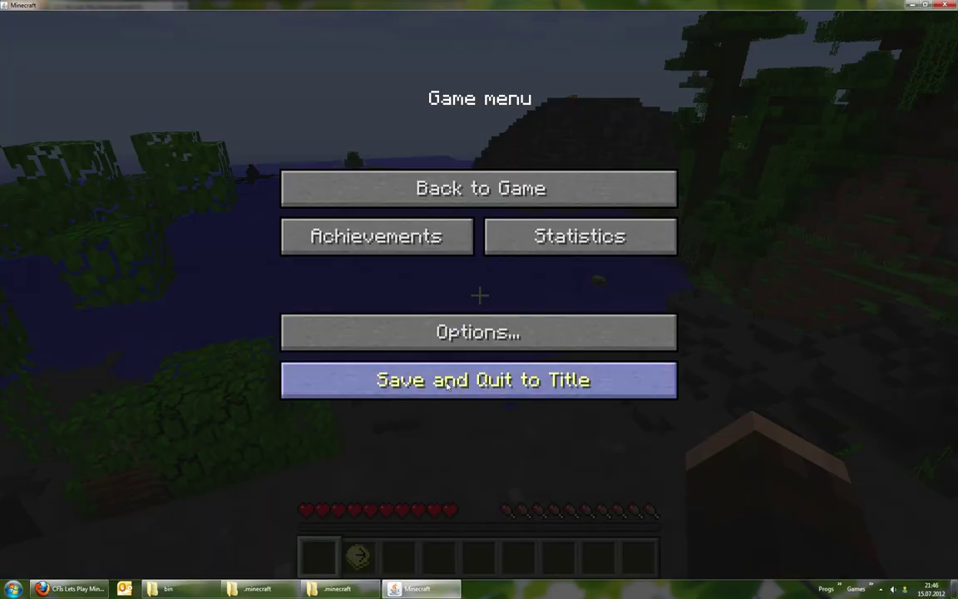
pyautogui.click(448, 384)
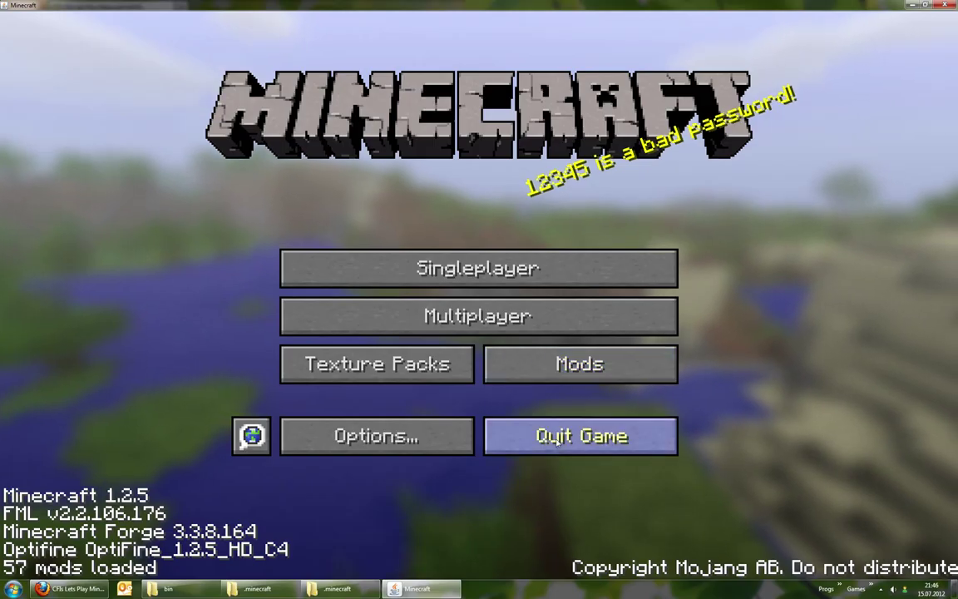
pyautogui.click(562, 447)
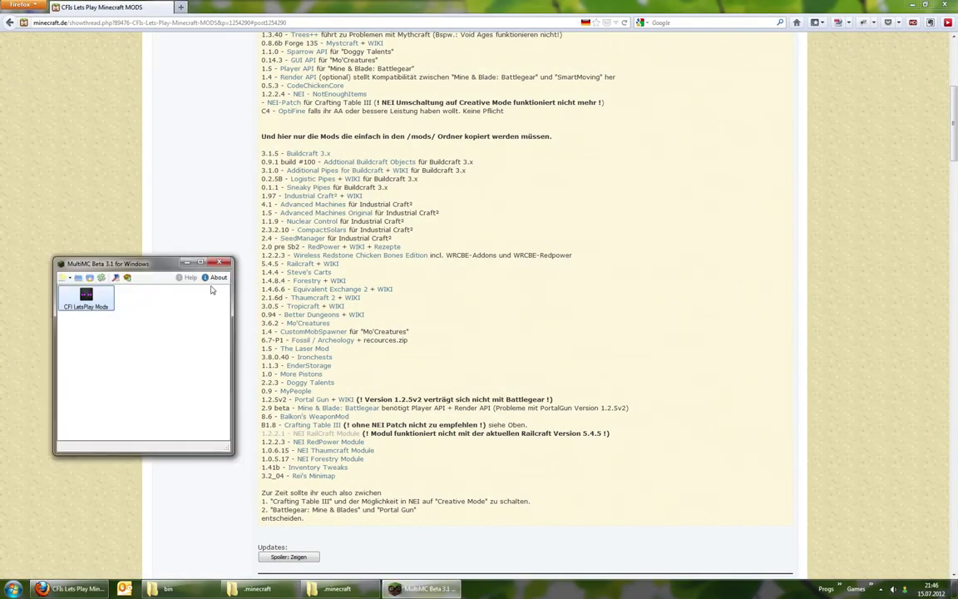
# Switch to the forum thread in Firefox and highlight the configuration files entry Konfig Dateien 14.07.2012 below the mod list.
pyautogui.click(165, 235)
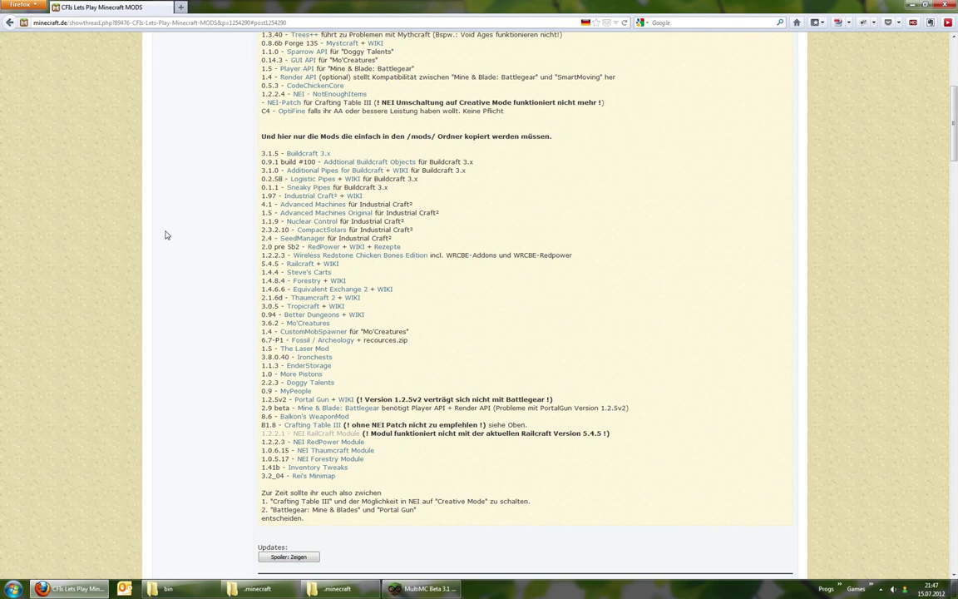
pyautogui.scroll(-3, 171, 241)
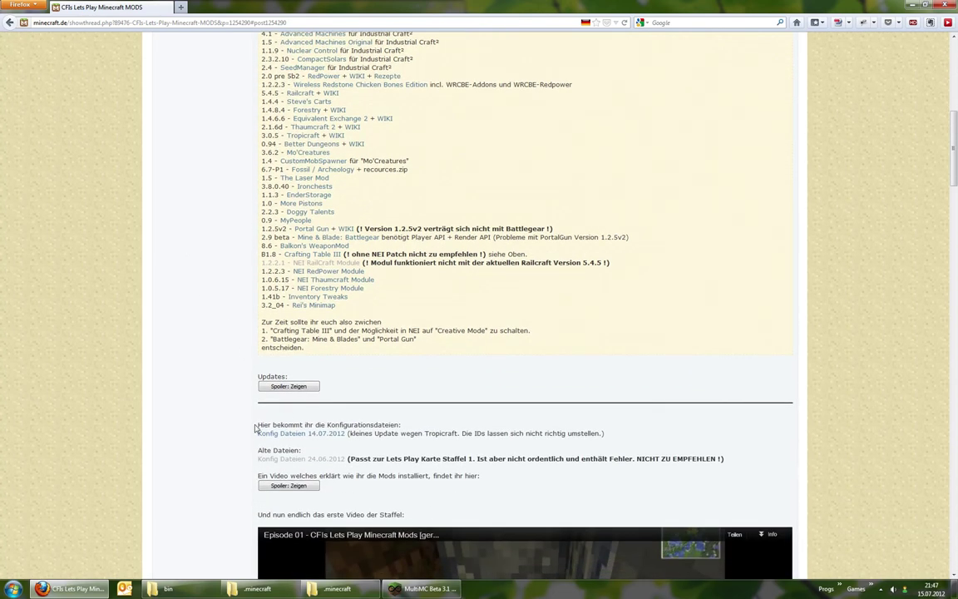
pyautogui.moveTo(379, 433); pyautogui.dragTo(249, 429)
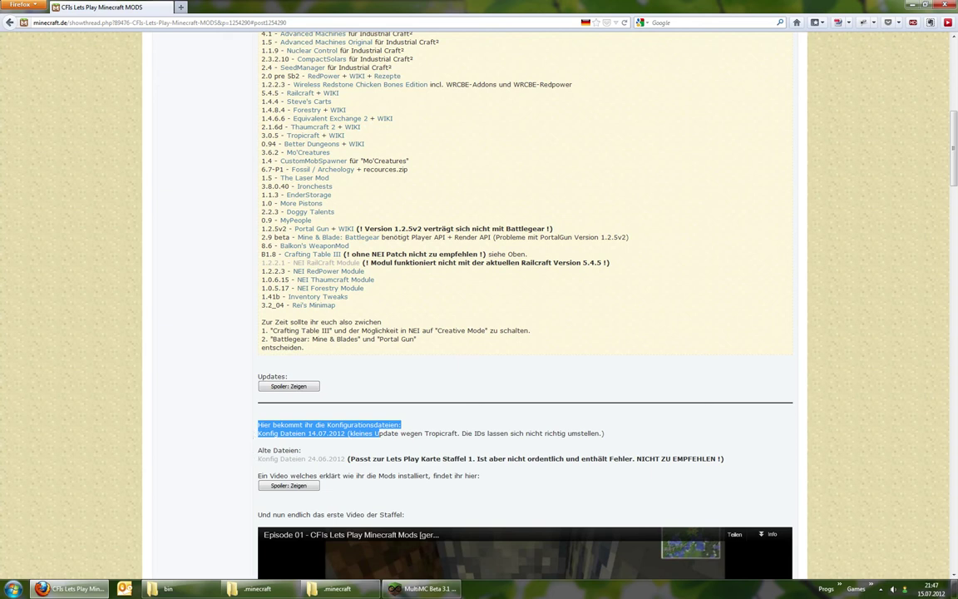
# Highlight the old configuration files entry Konfig Dateien 24.06.2012 and its note, and clear the highlight.
pyautogui.moveTo(256, 450); pyautogui.dragTo(737, 464)
pyautogui.click(738, 464)
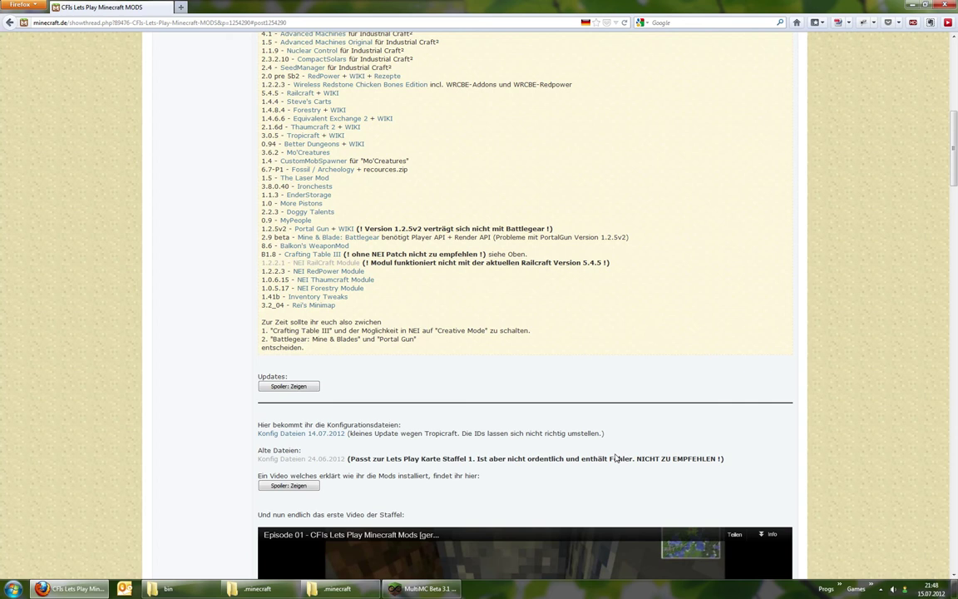
# Switch to MultiMC and create a new instance named test.
pyautogui.click(419, 588)
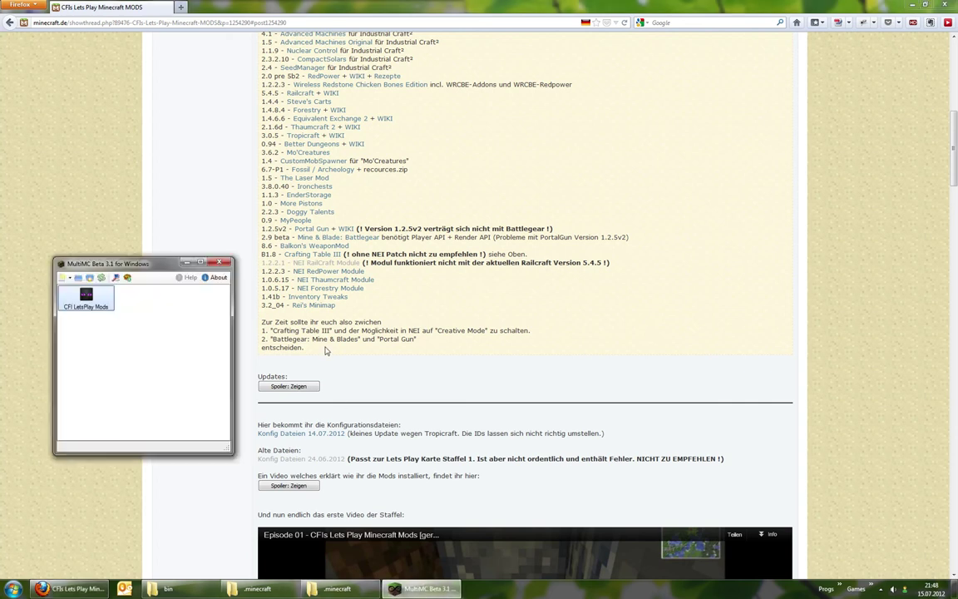
pyautogui.click(62, 277)
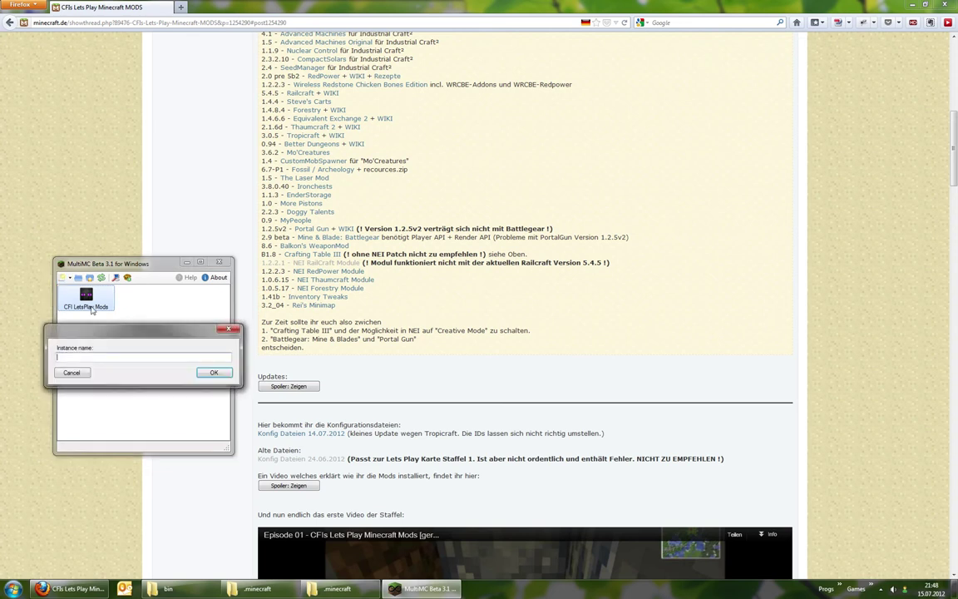
pyautogui.click(214, 371)
# Launch the test instance with the remembered login so its game files download, and close the game window.
pyautogui.rightClick(137, 303)
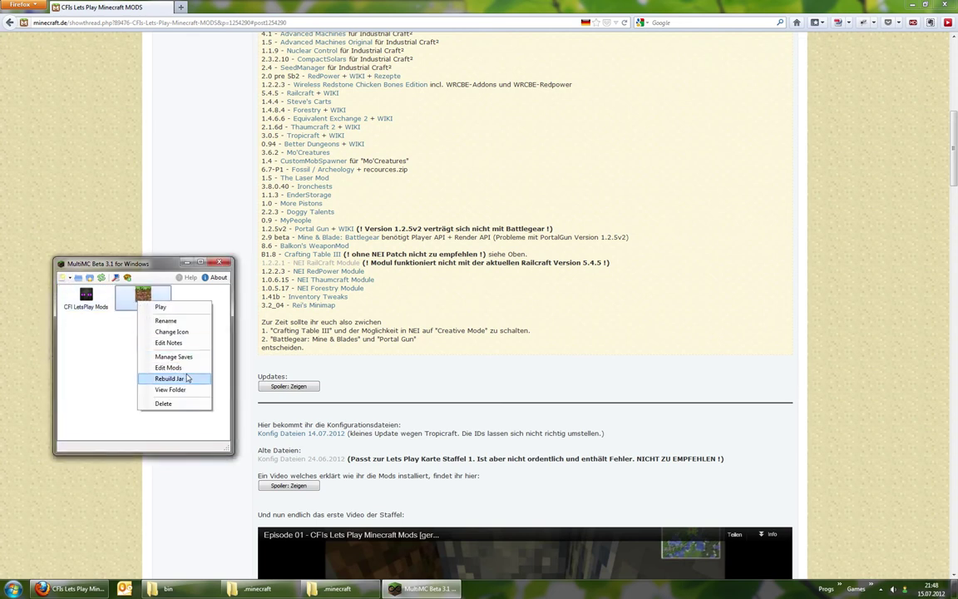
pyautogui.click(160, 306)
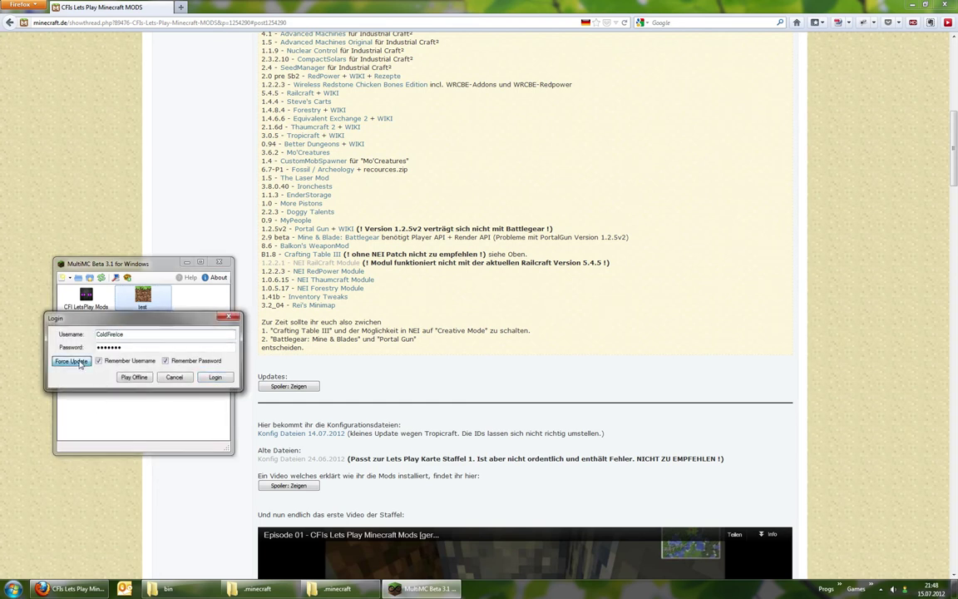
pyautogui.click(215, 376)
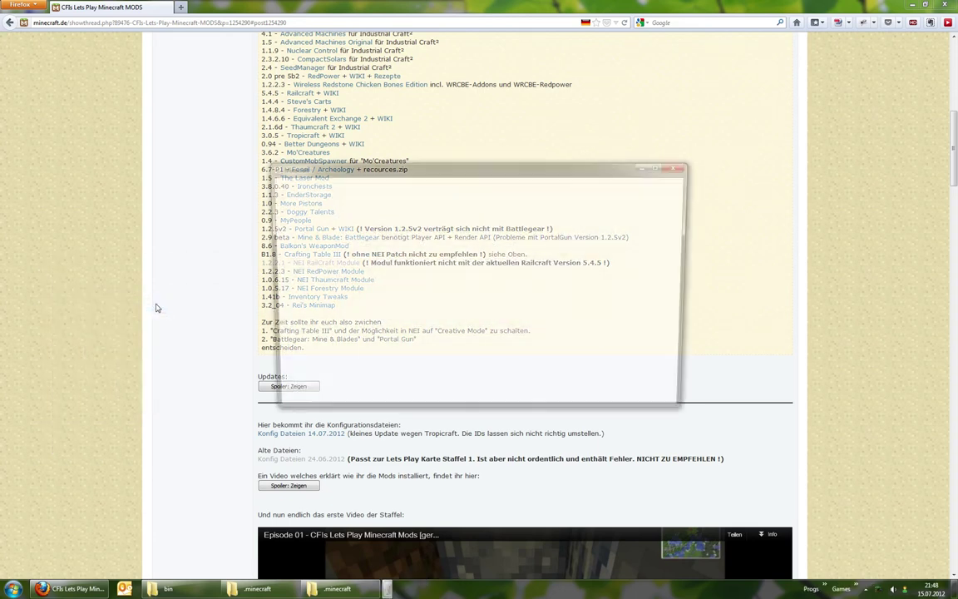
pyautogui.click(680, 167)
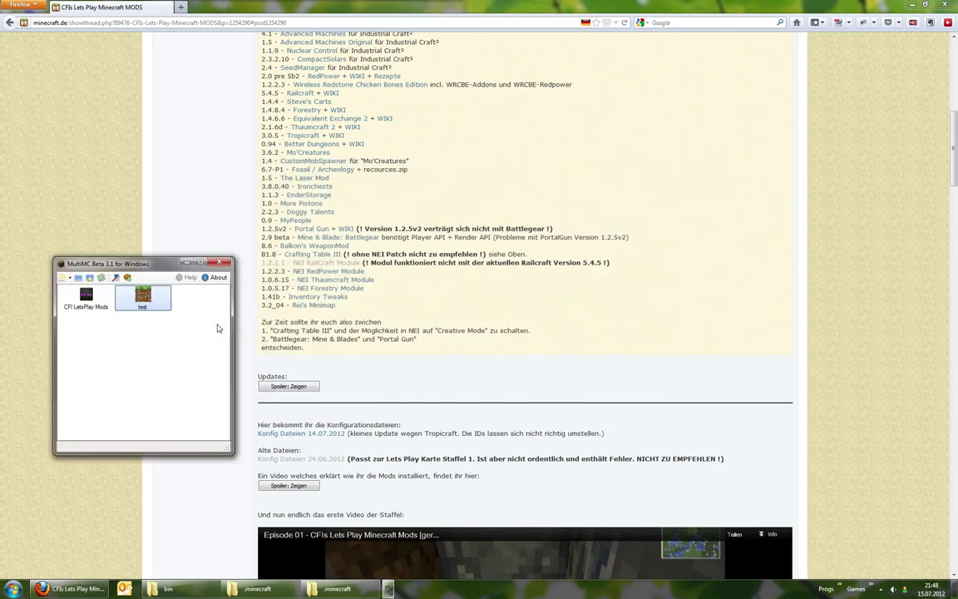
# Open the test instance's folder from MultiMC and enter its .minecraft folder.
pyautogui.rightClick(145, 299)
pyautogui.click(195, 389)
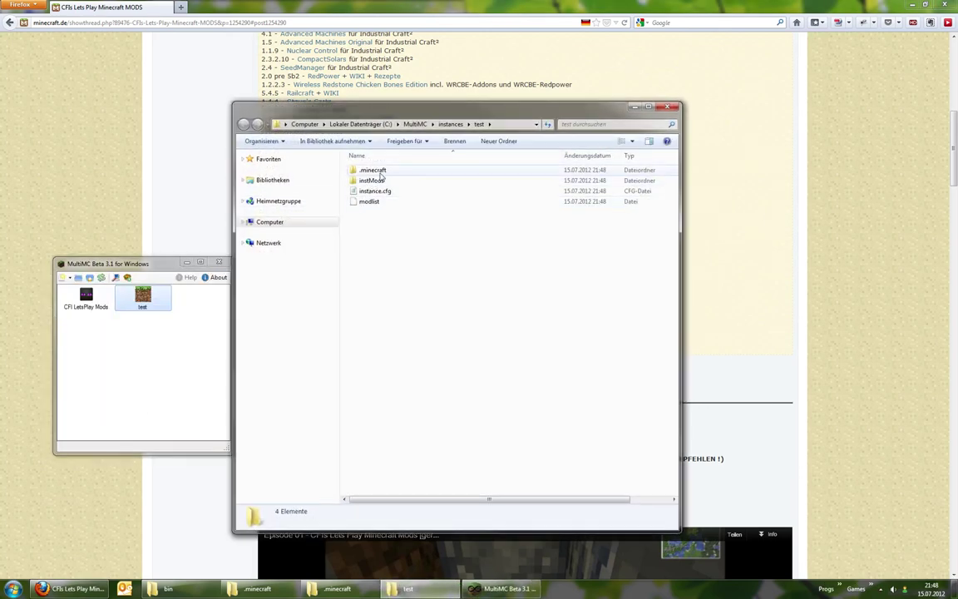
pyautogui.doubleClick(364, 171)
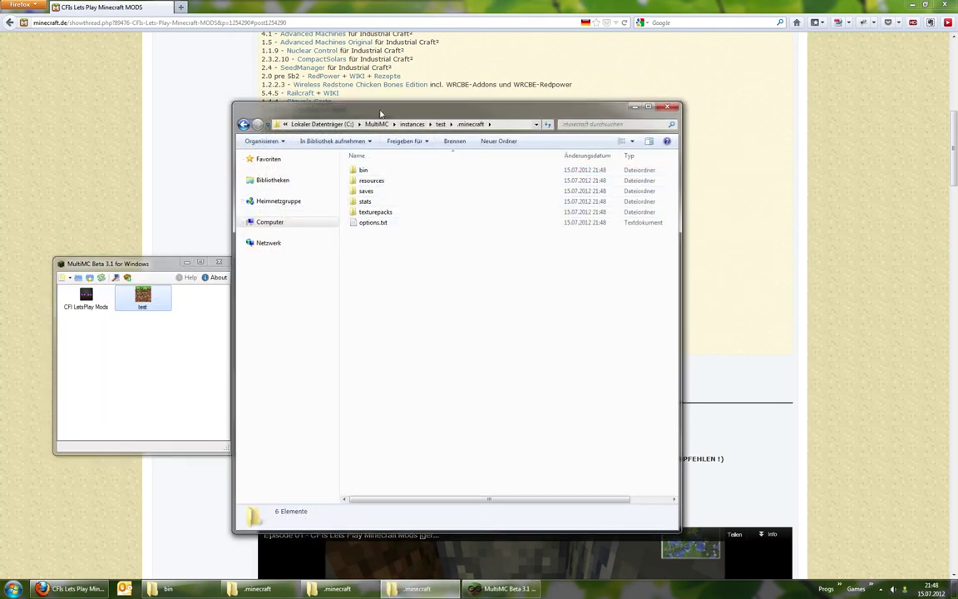
pyautogui.moveTo(388, 111); pyautogui.dragTo(186, 107)
# Return to the forum thread and highlight the list of mods that are copied into the /mods/ folder.
pyautogui.click(670, 250)
pyautogui.scroll(6, 670, 249)
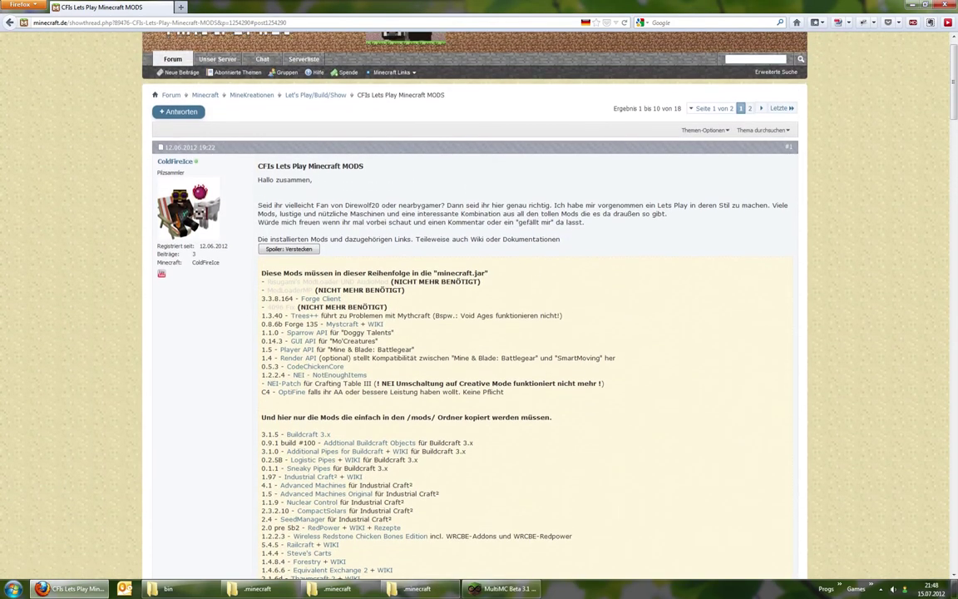
pyautogui.scroll(-4, 662, 316)
pyautogui.moveTo(434, 437); pyautogui.dragTo(192, 83)
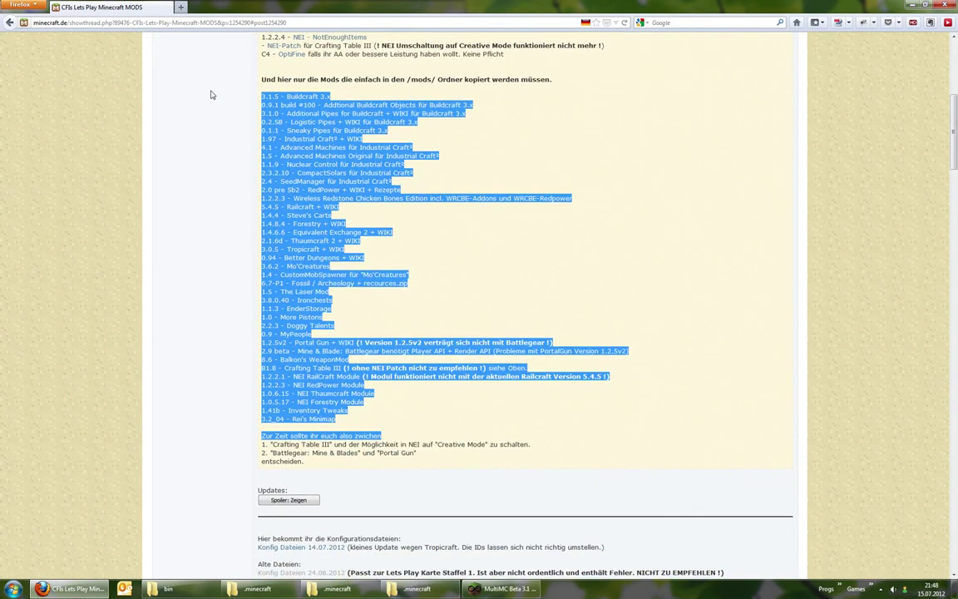
pyautogui.click(529, 589)
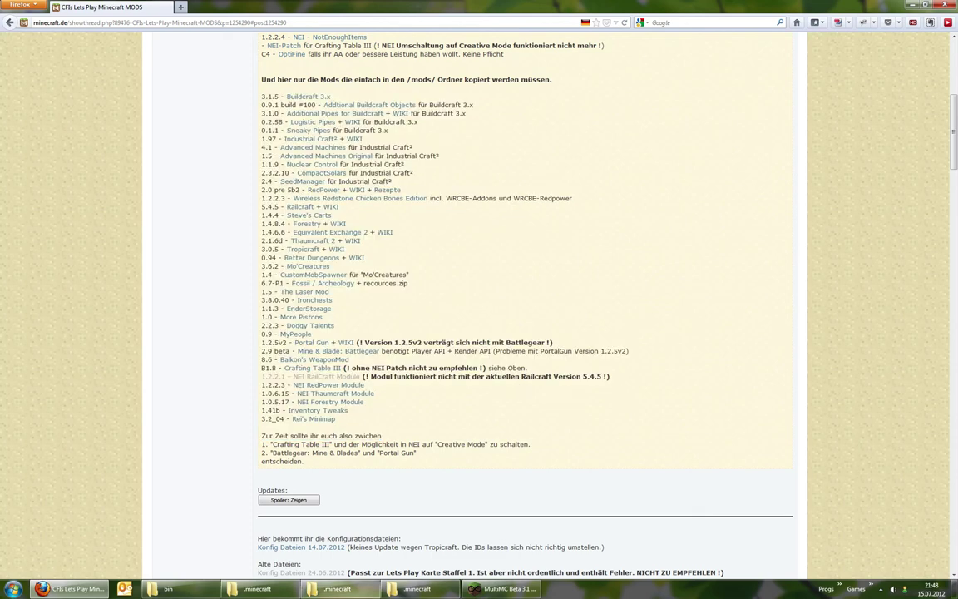
# Create a folder named mods in the test instance's .minecraft folder and open it.
pyautogui.click(416, 588)
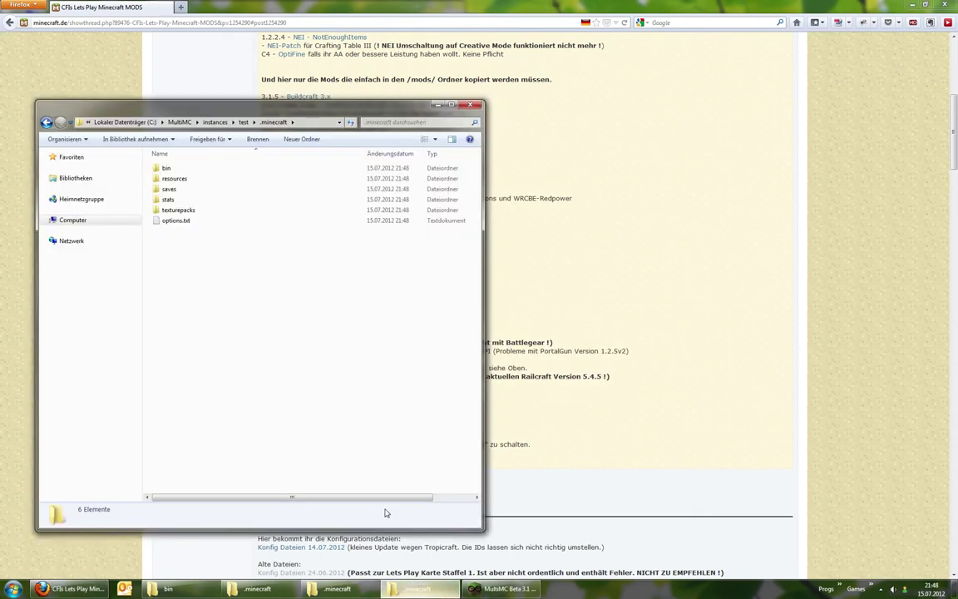
pyautogui.click(316, 140)
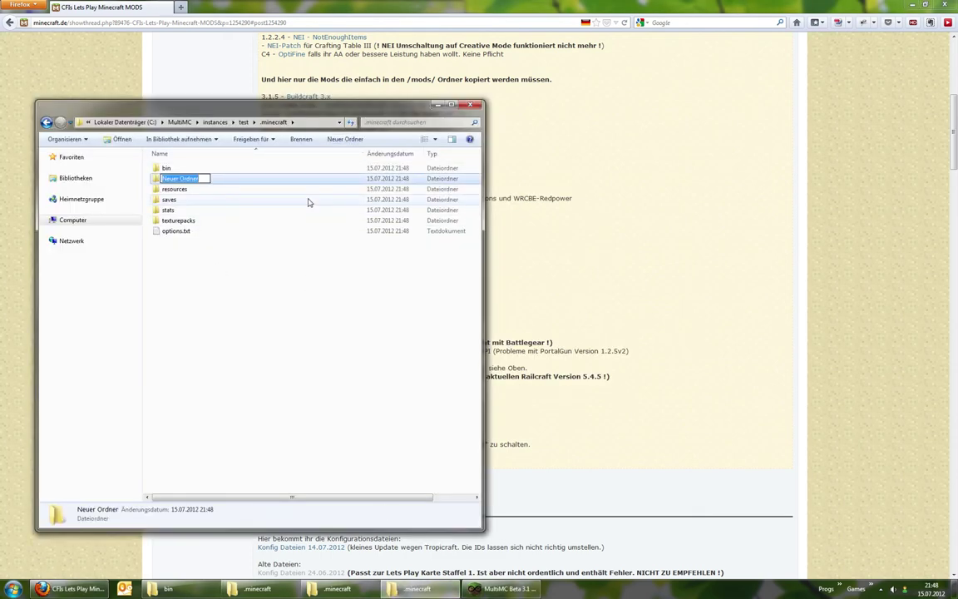
pyautogui.write('mods')
pyautogui.press('Return')
pyautogui.press('Return')
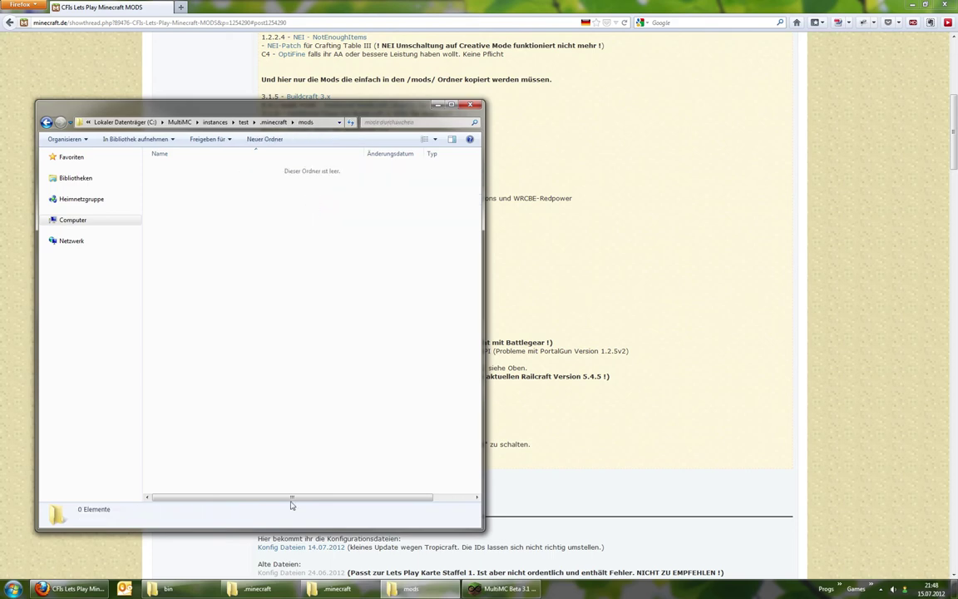
# Look through the mod archives in the CFI_LetsPlay_Mods instance's mods folder, select mod_Fossil.zip and close the window.
pyautogui.click(258, 589)
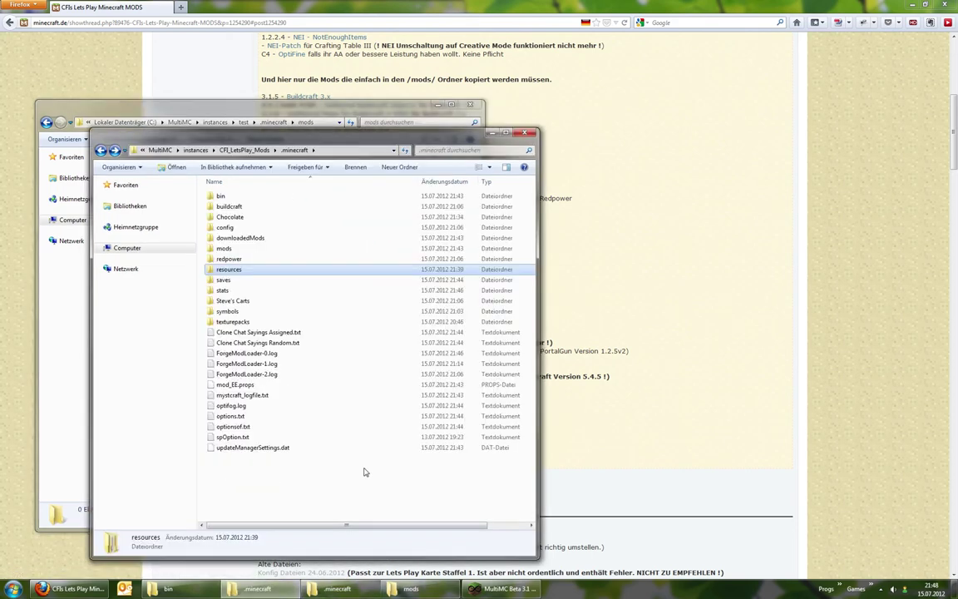
pyautogui.doubleClick(241, 253)
pyautogui.scroll(-5, 304, 425)
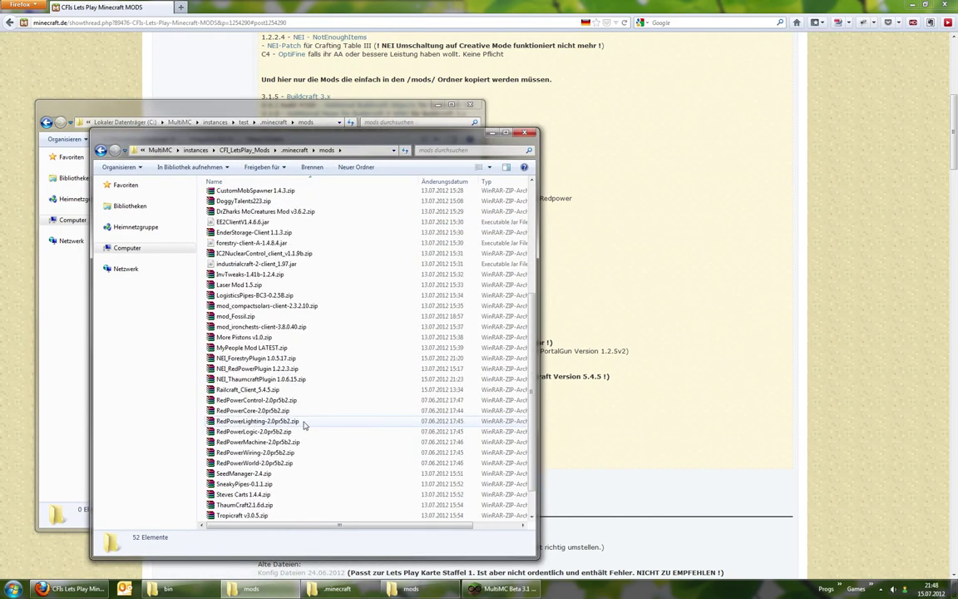
pyautogui.click(241, 316)
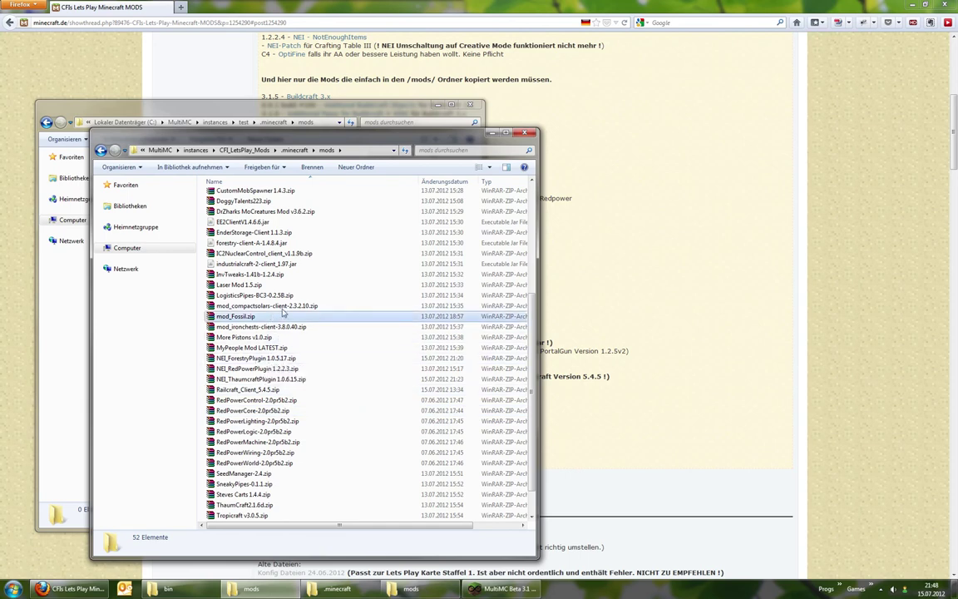
pyautogui.click(523, 135)
# Extract minecraft.jar directly into the test instance's bin folder.
pyautogui.press('BackSpace')
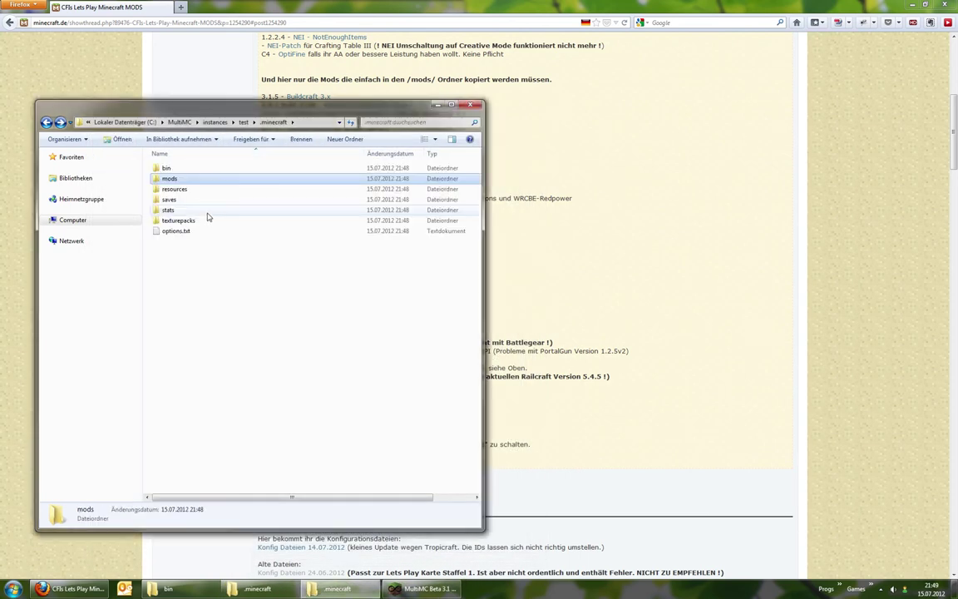
pyautogui.doubleClick(186, 170)
pyautogui.click(205, 222)
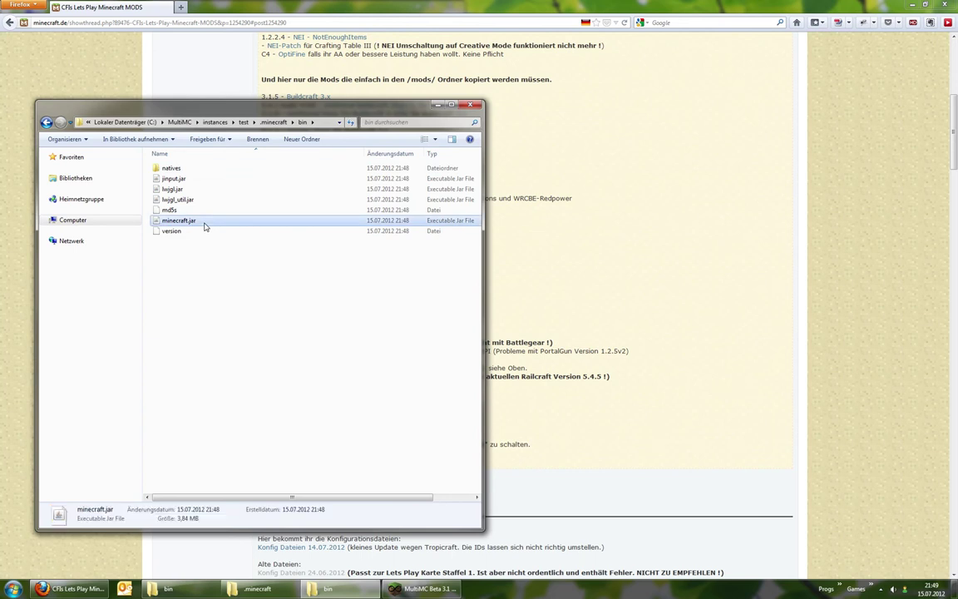
pyautogui.rightClick(205, 222)
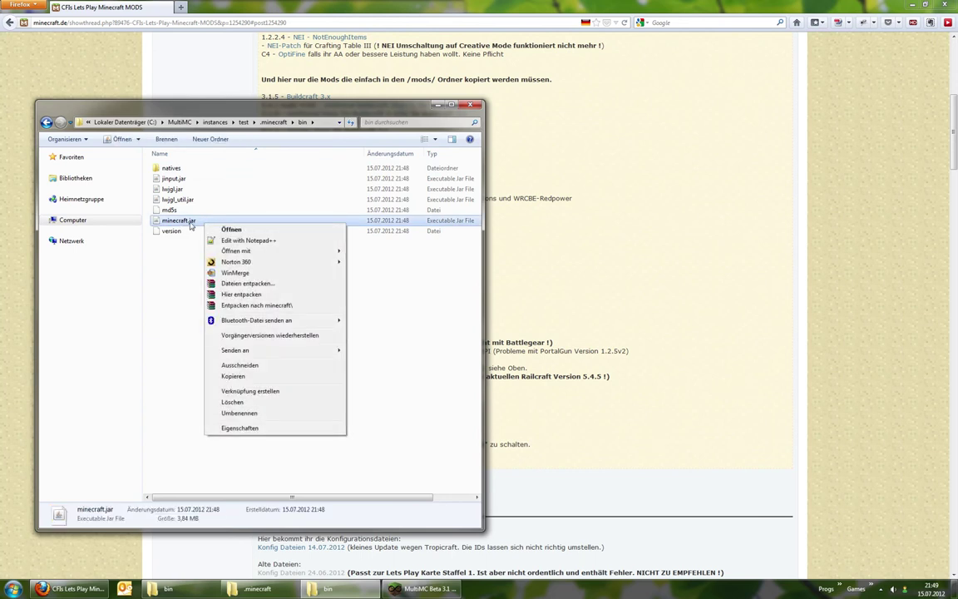
pyautogui.click(282, 294)
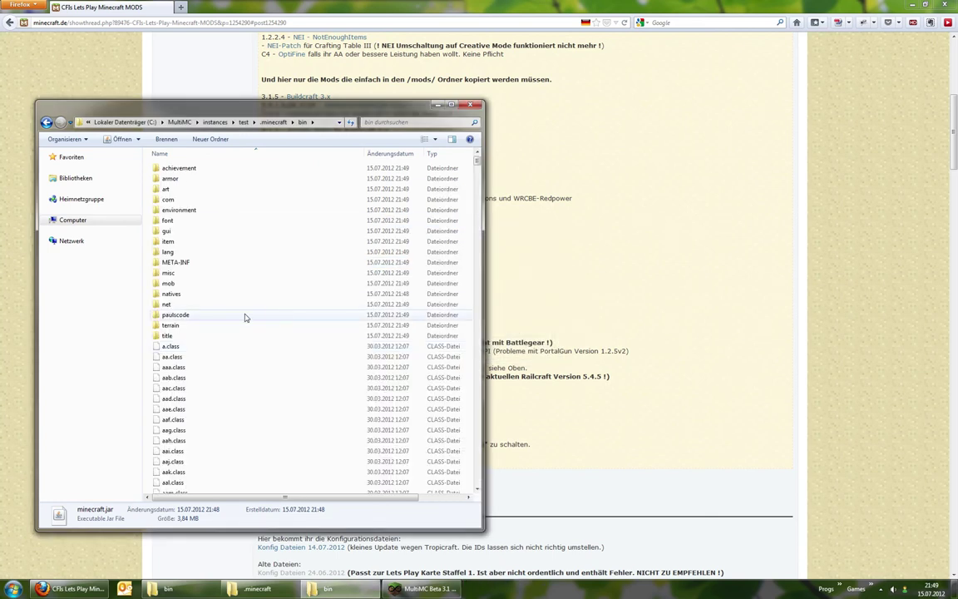
# Try to permanently delete the files extracted into the test instance's bin folder.
pyautogui.click(302, 263)
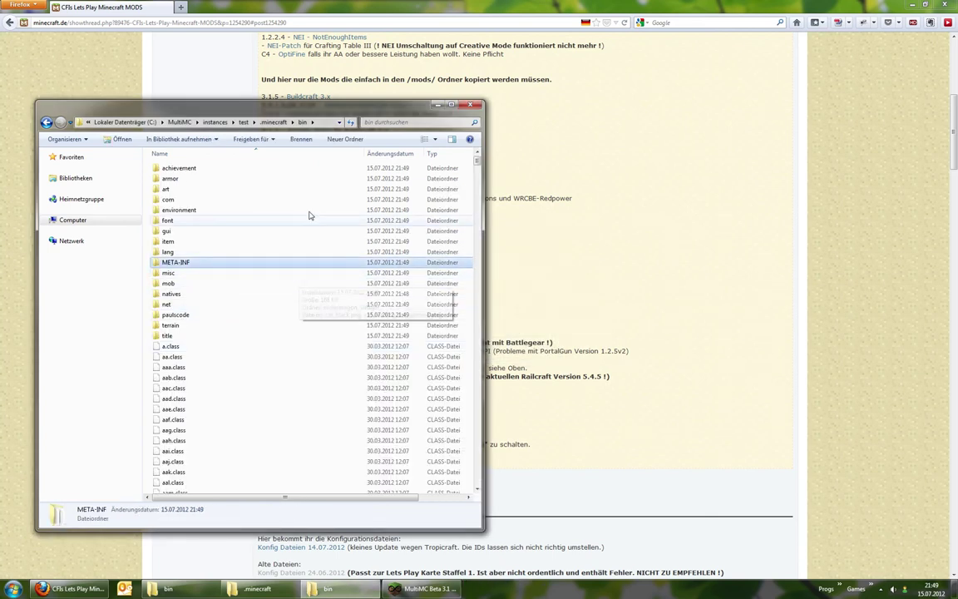
pyautogui.hotkey('ctrl', 'a')
pyautogui.hotkey('shift', 'Delete')
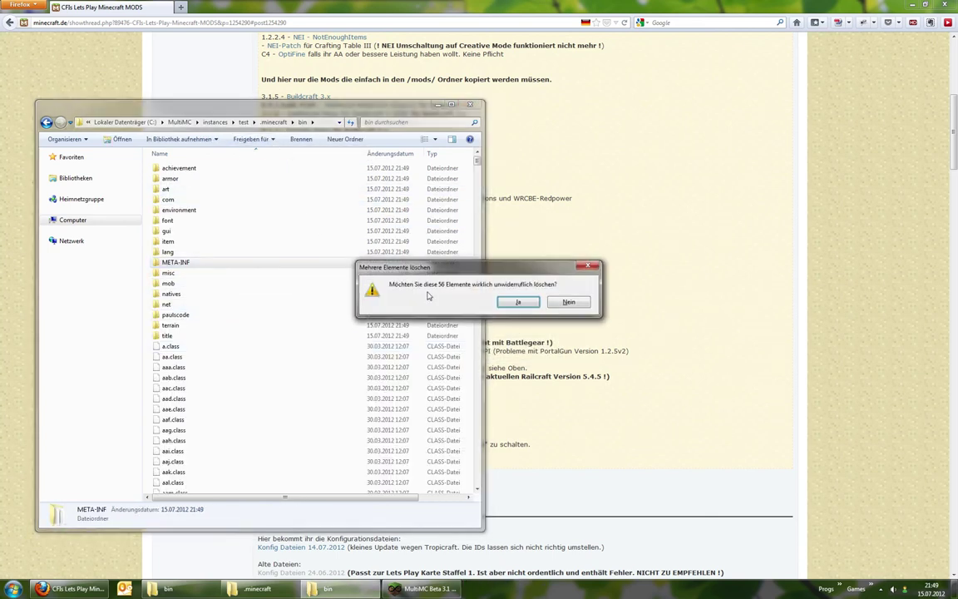
pyautogui.click(518, 303)
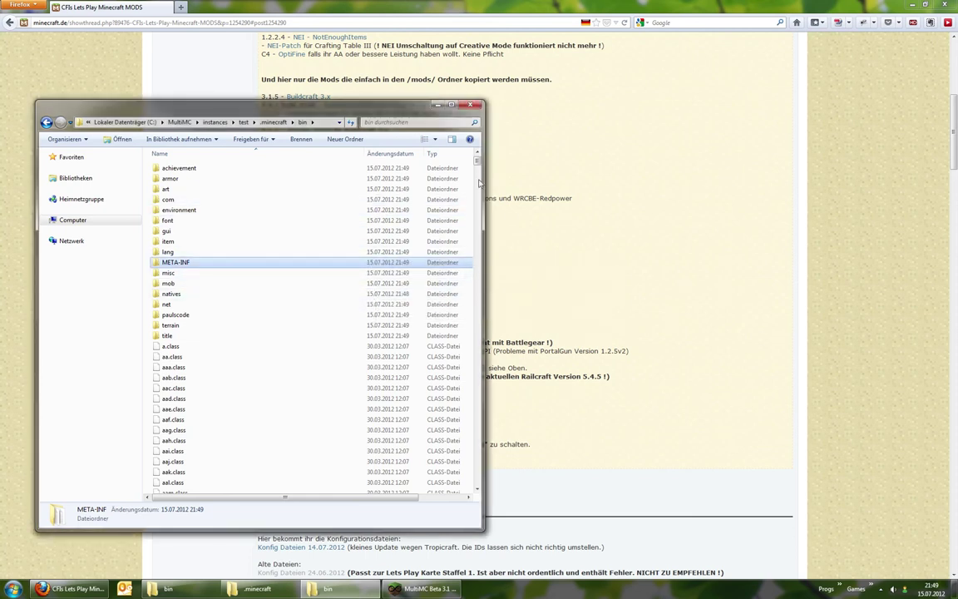
# Check the test instance's .minecraft folder and reopen its bin folder.
pyautogui.click(274, 122)
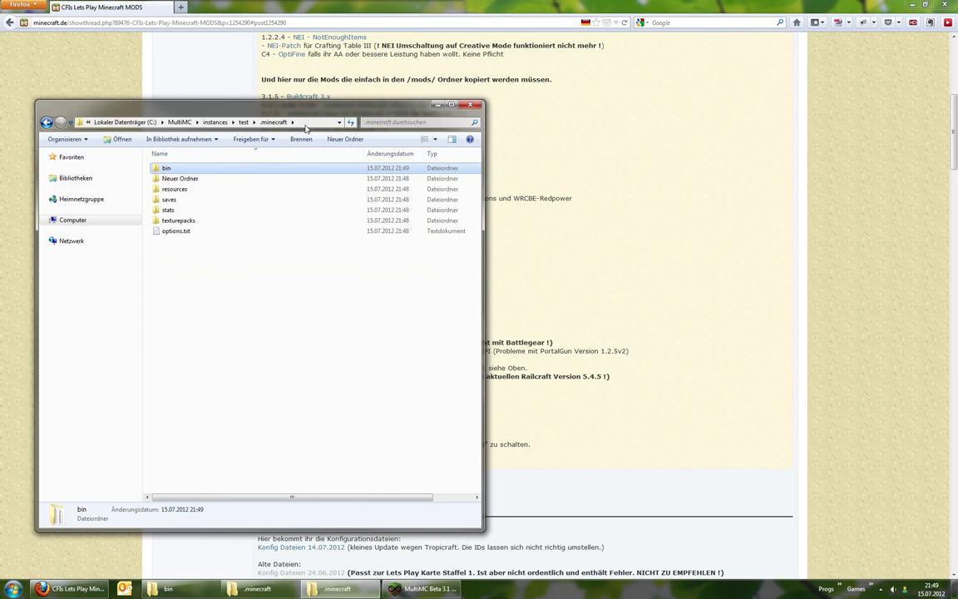
pyautogui.doubleClick(172, 169)
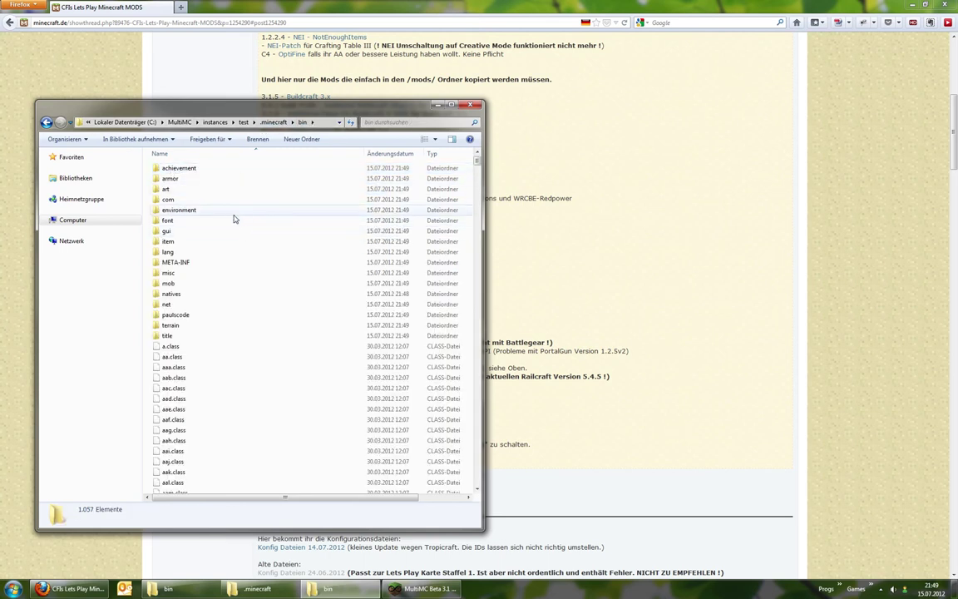
pyautogui.press('BackSpace')
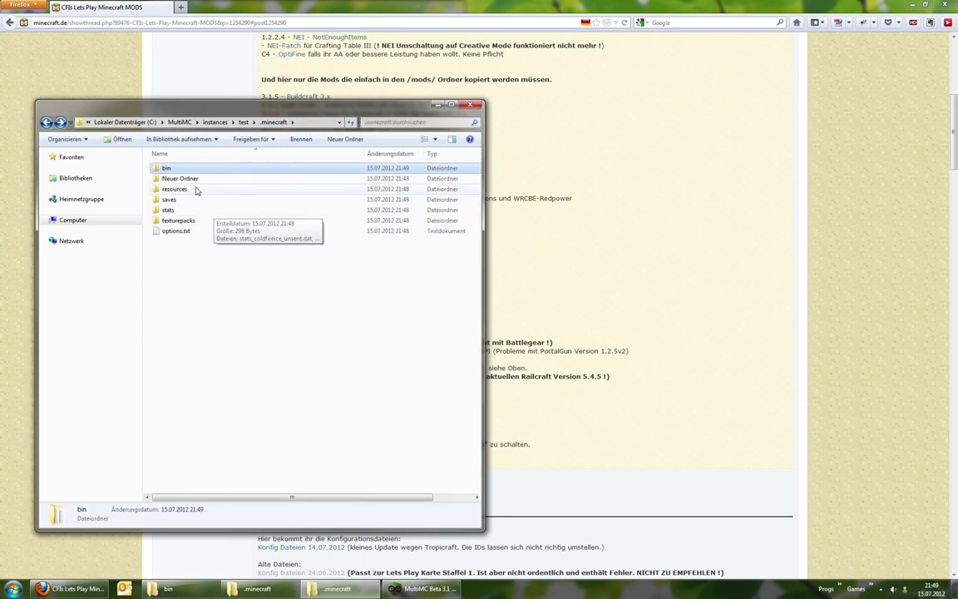
pyautogui.press('Return')
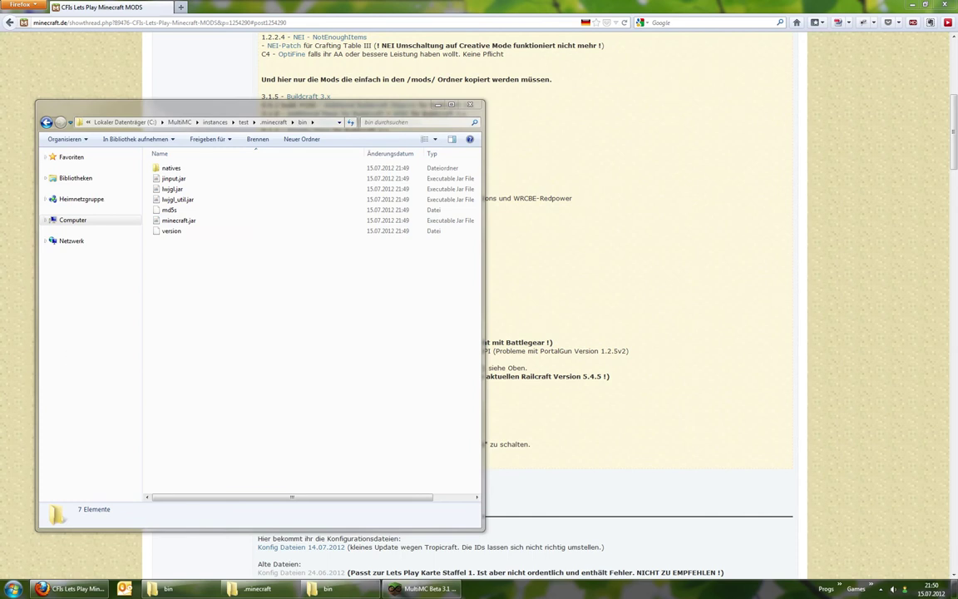
# Extract minecraft.jar into its own minecraft subfolder within the bin folder and open that subfolder.
pyautogui.rightClick(200, 220)
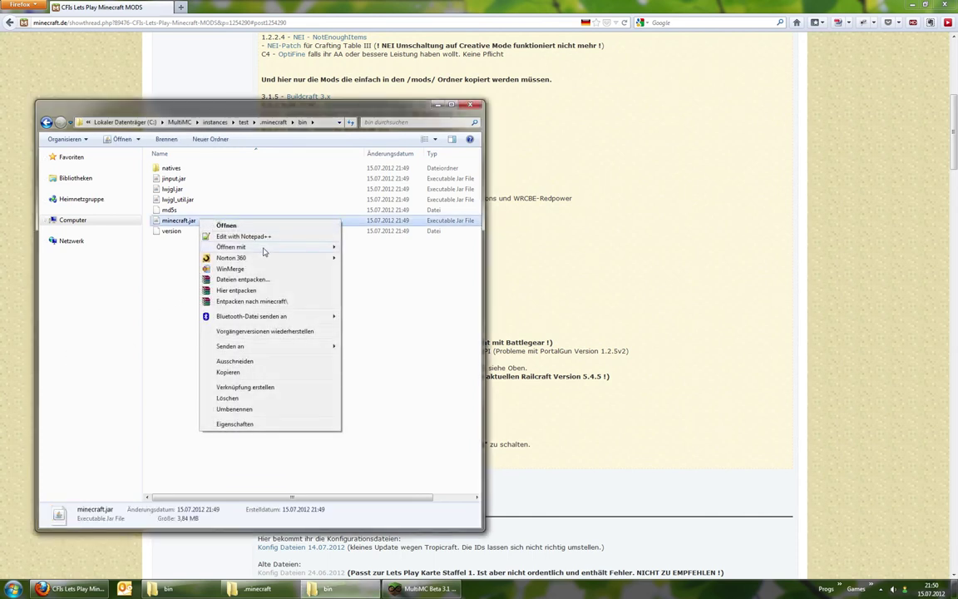
pyautogui.click(283, 303)
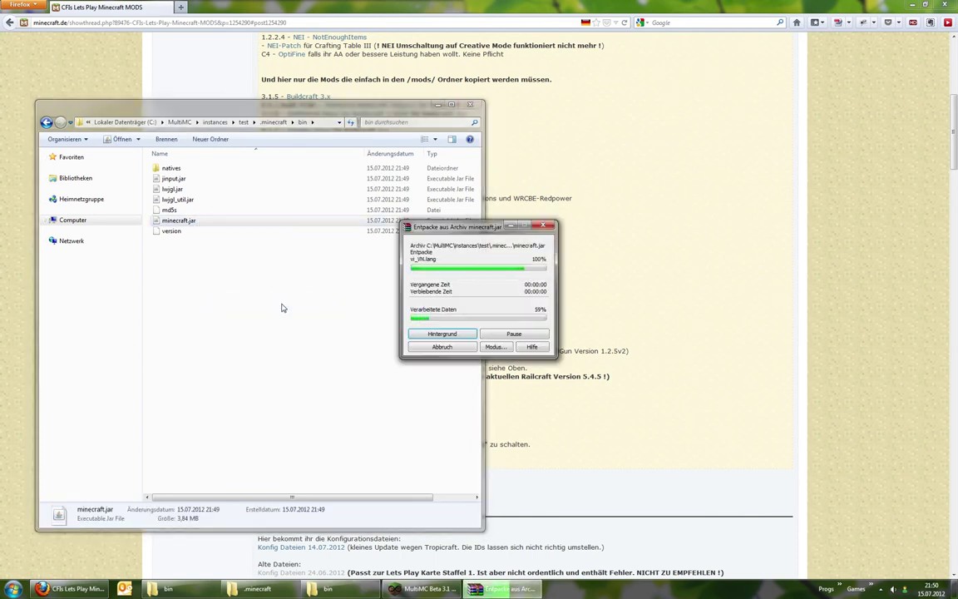
pyautogui.doubleClick(175, 167)
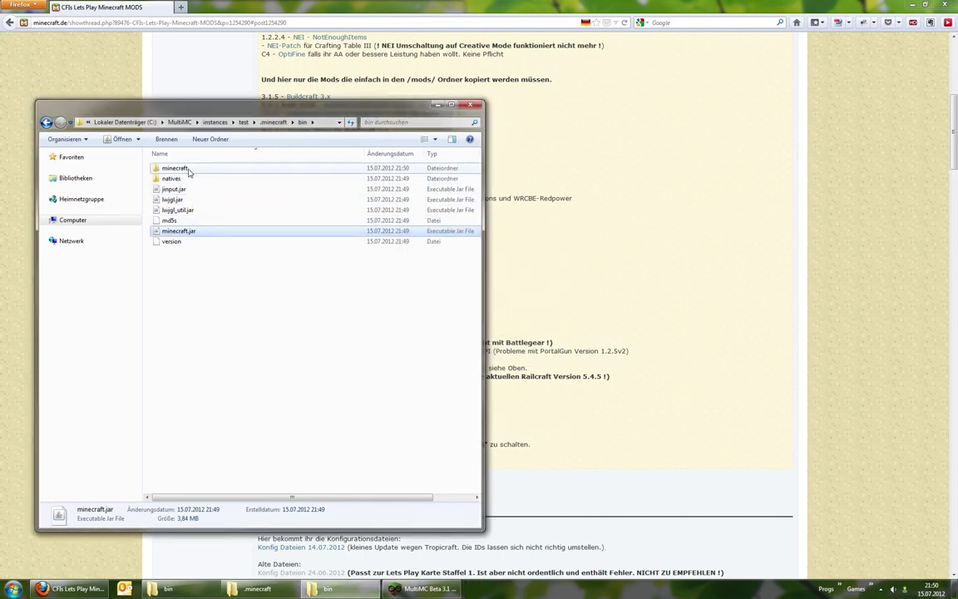
# Delete the META-INF folder from the extracted minecraft folder.
pyautogui.doubleClick(212, 252)
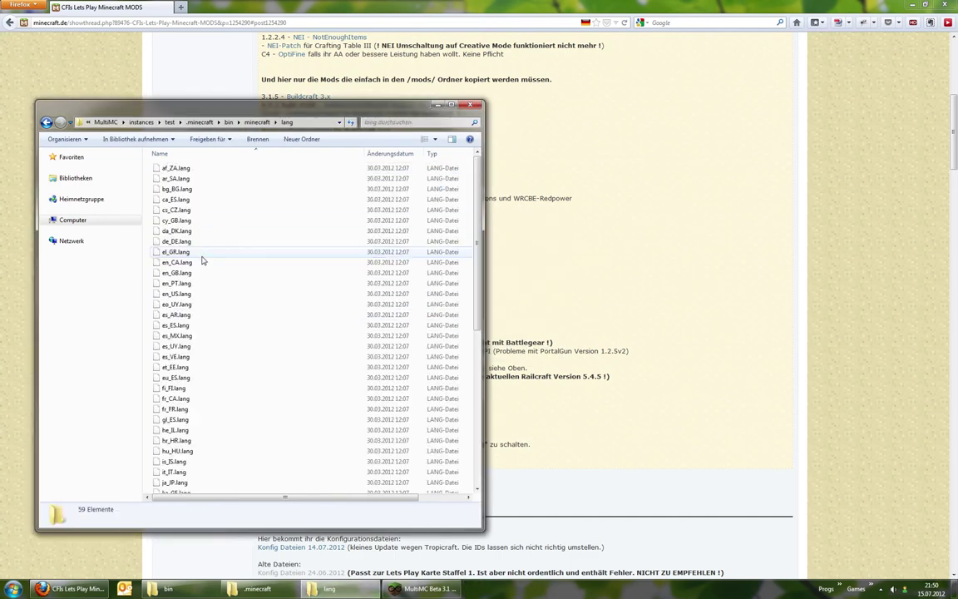
pyautogui.press('BackSpace')
pyautogui.click(184, 264)
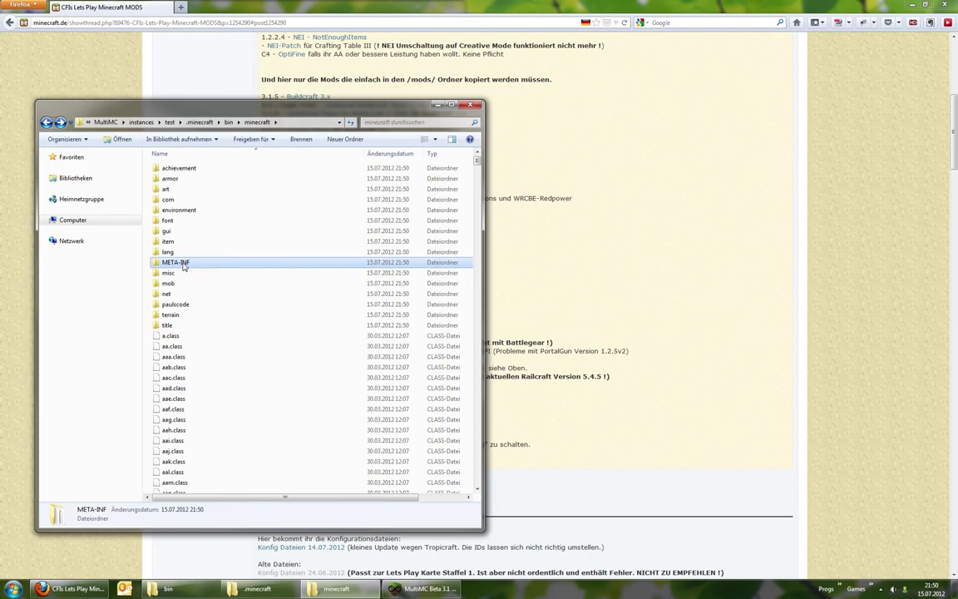
pyautogui.press('Delete')
pyautogui.press('Return')
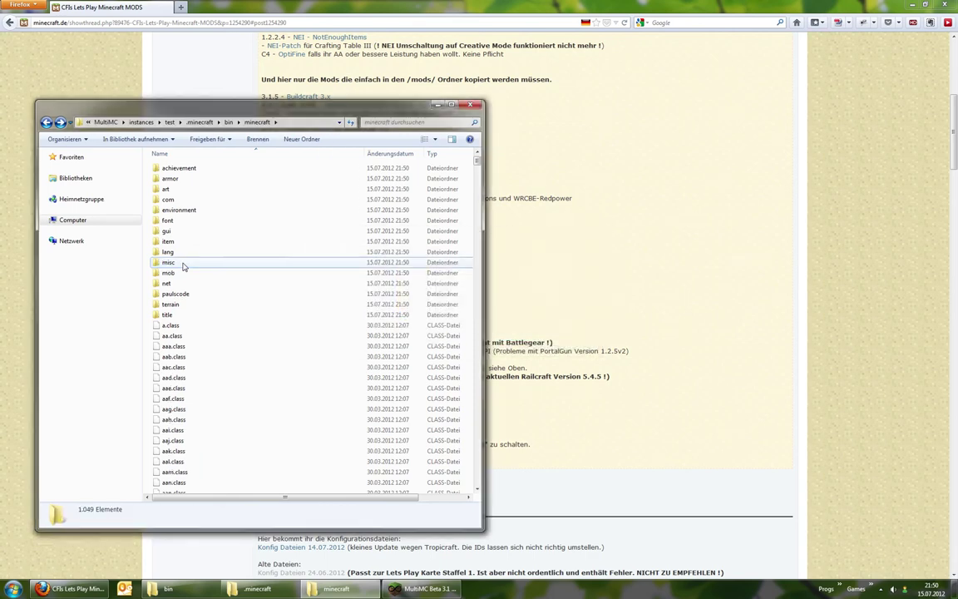
# Position a second Explorer window beside the bin folder window and show the 07-15-2012 Minecraft install folder in it.
pyautogui.scroll(-1, 257, 407)
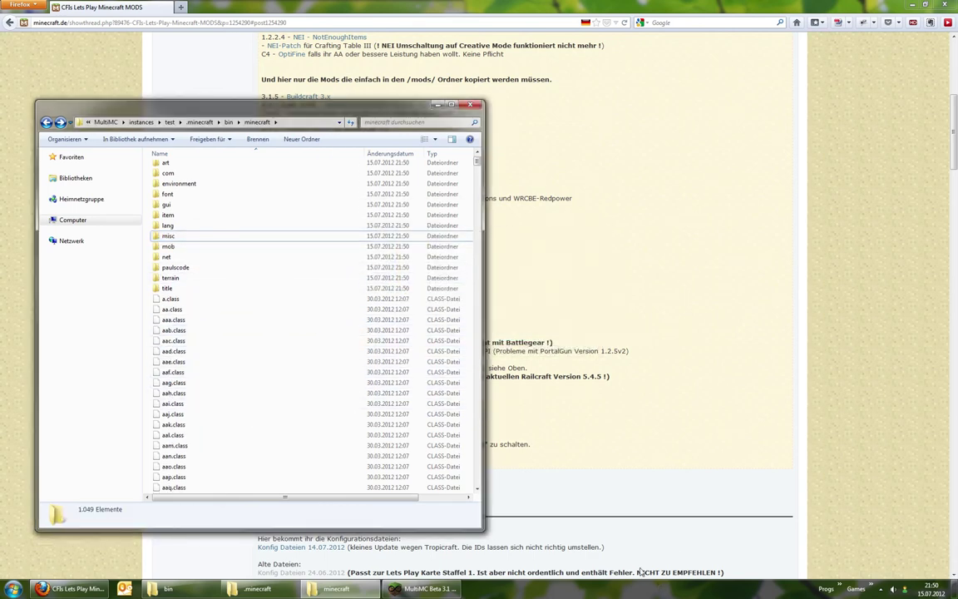
pyautogui.click(336, 589)
pyautogui.click(258, 589)
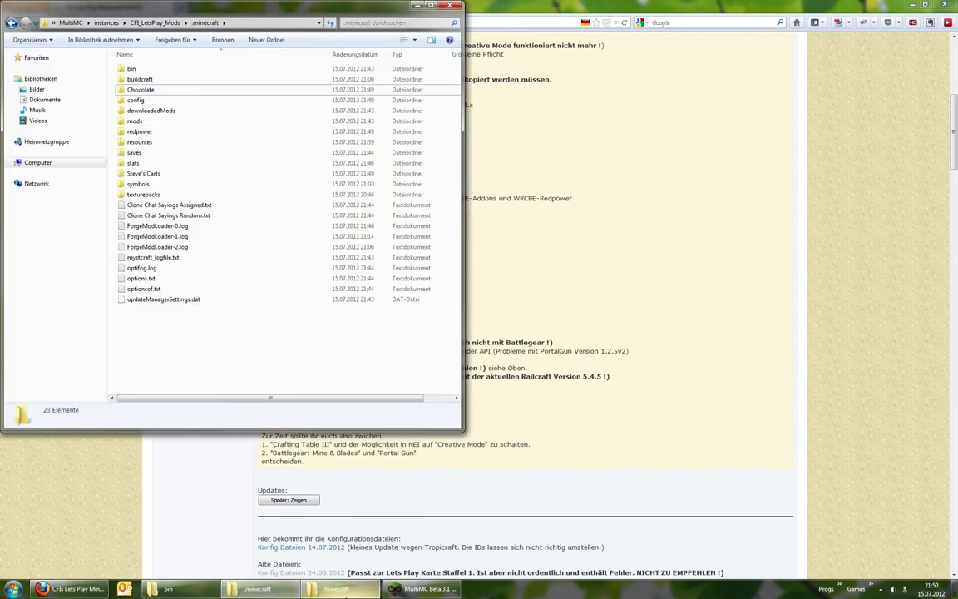
pyautogui.click(343, 590)
pyautogui.click(171, 588)
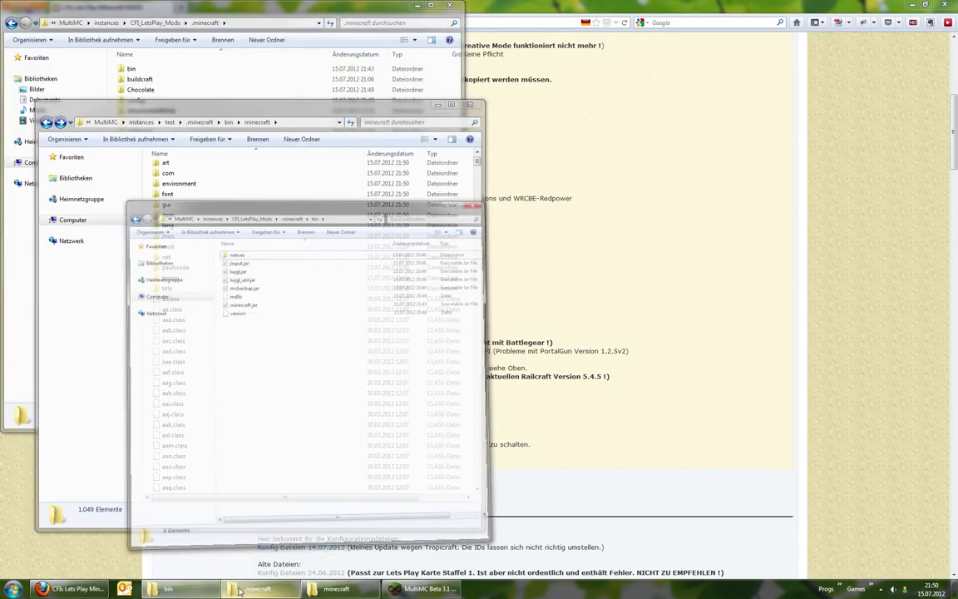
pyautogui.click(255, 591)
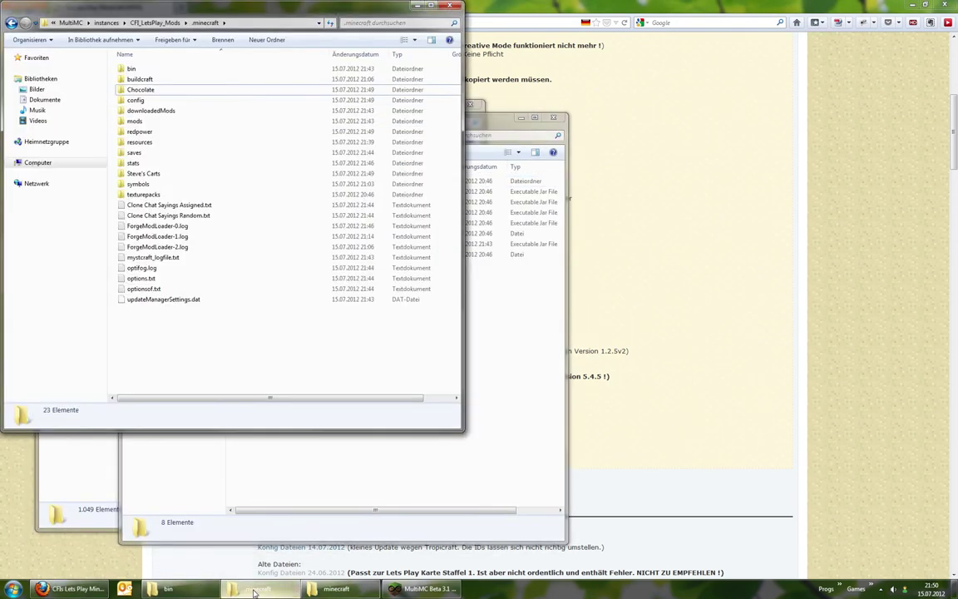
pyautogui.moveTo(103, 11); pyautogui.dragTo(709, 95)
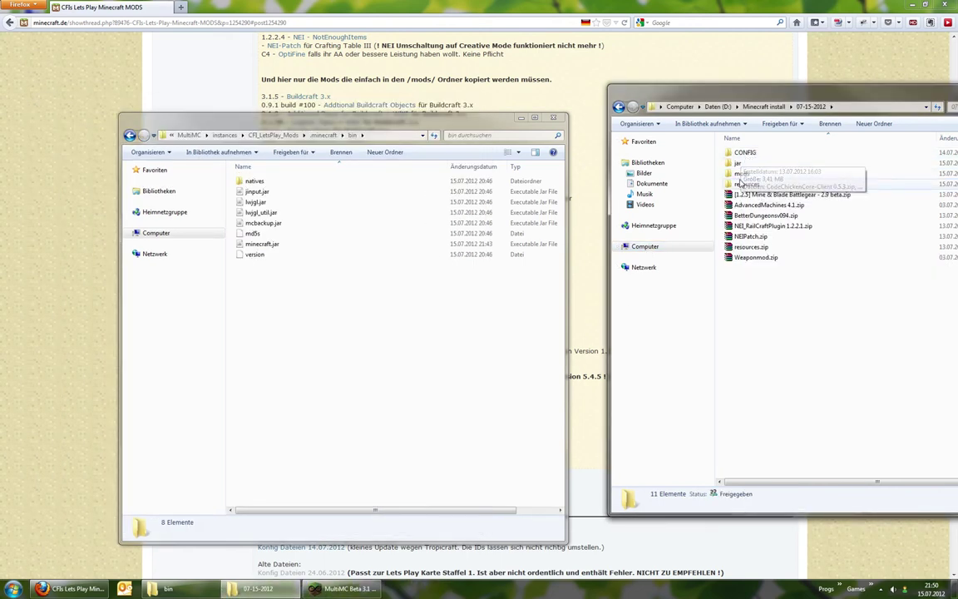
# Open minecraftforge-client-3.3.8.164.zip from the jar folder of the 07-15-2012 downloads and dismiss the WinRAR licence reminder.
pyautogui.doubleClick(752, 162)
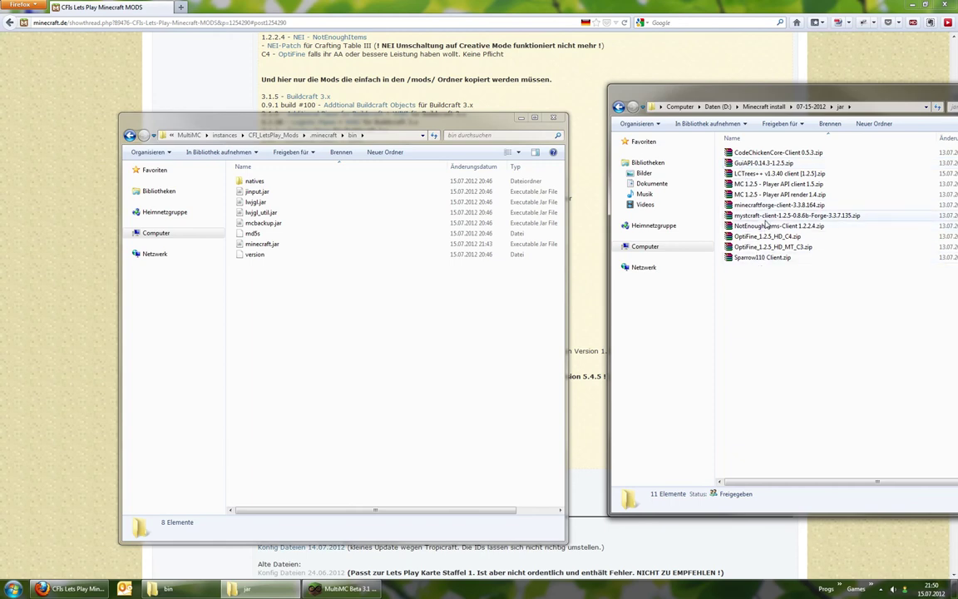
pyautogui.doubleClick(773, 204)
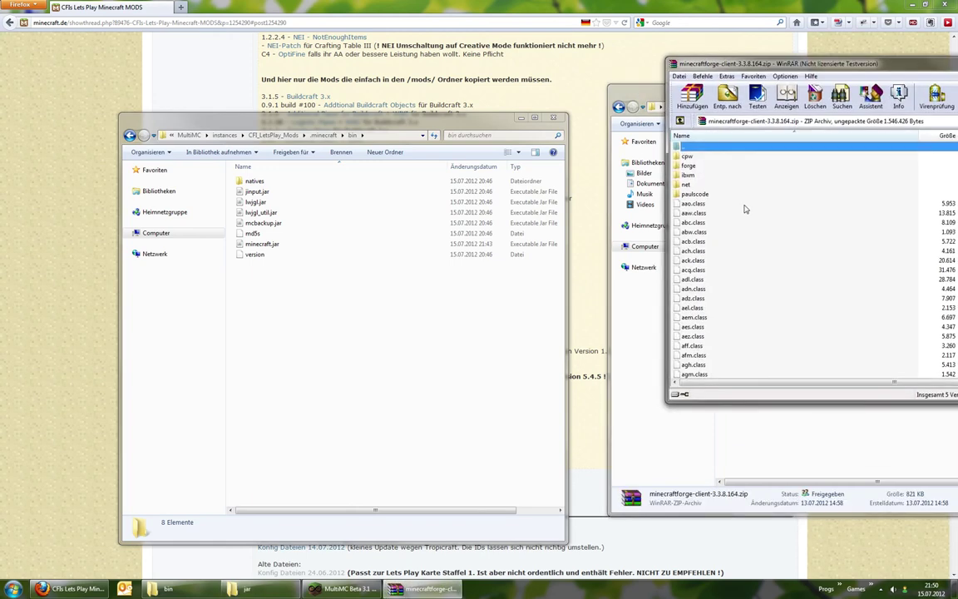
pyautogui.moveTo(721, 70); pyautogui.dragTo(656, 65)
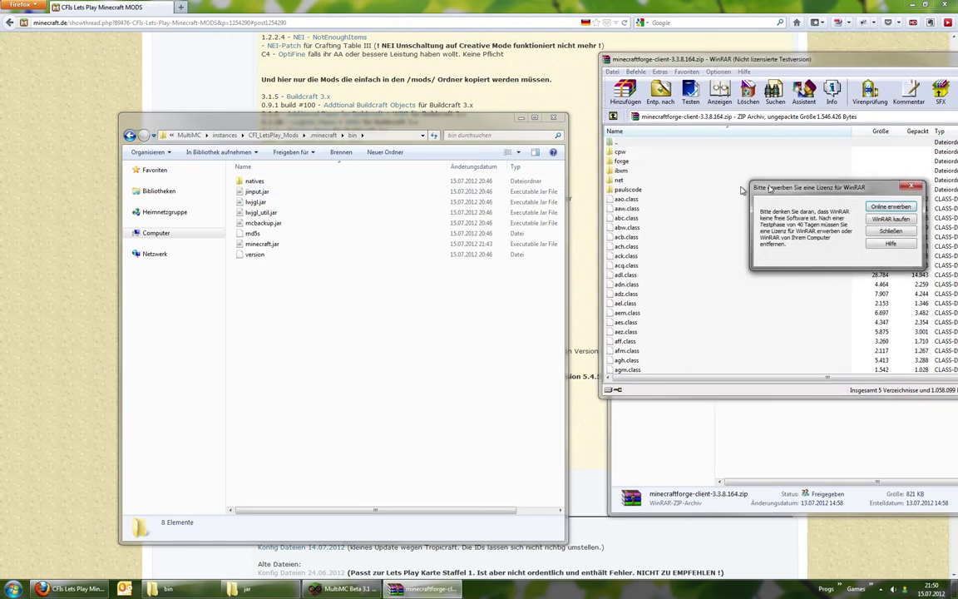
pyautogui.click(873, 231)
pyautogui.press('Down')
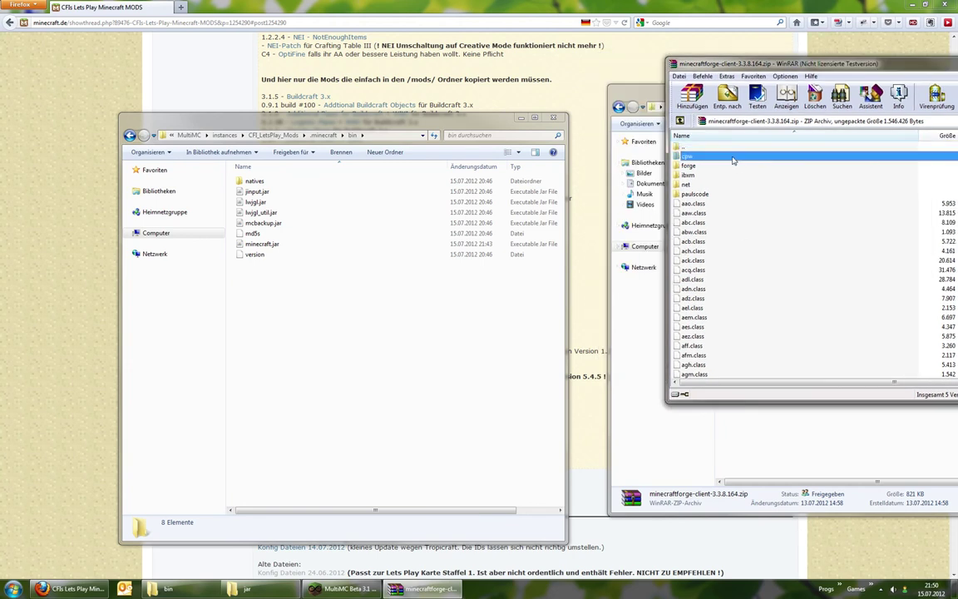
# Navigate the bin window from the CFI_LetsPlay_Mods instance to the test instance's .minecraft\bin\minecraft folder.
pyautogui.click(372, 315)
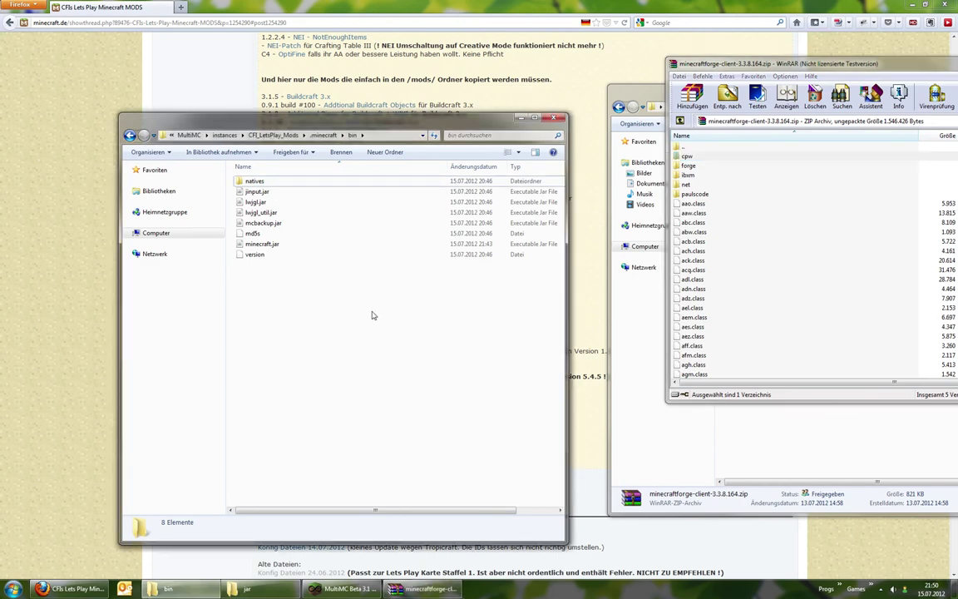
pyautogui.click(241, 589)
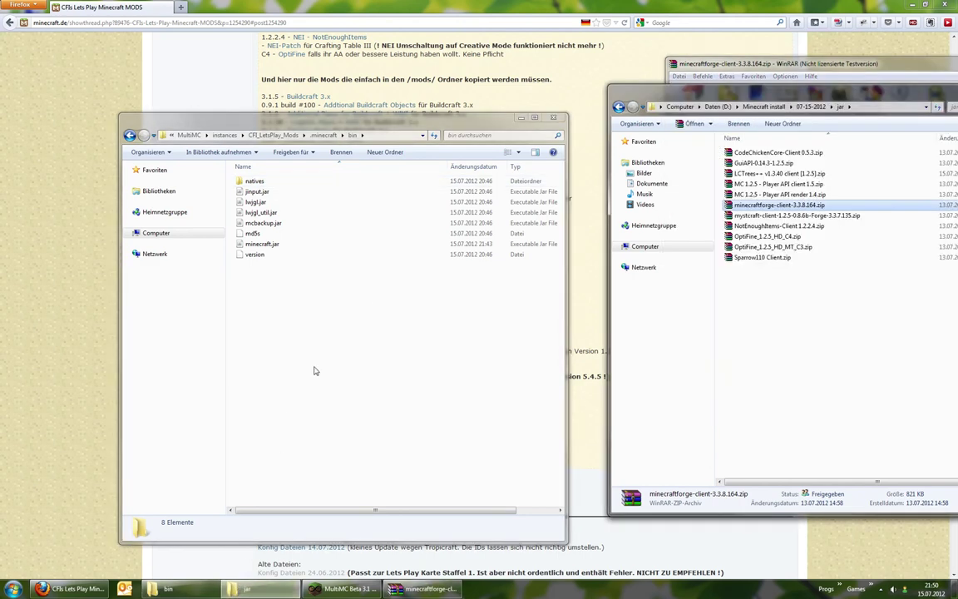
pyautogui.click(172, 588)
pyautogui.click(266, 135)
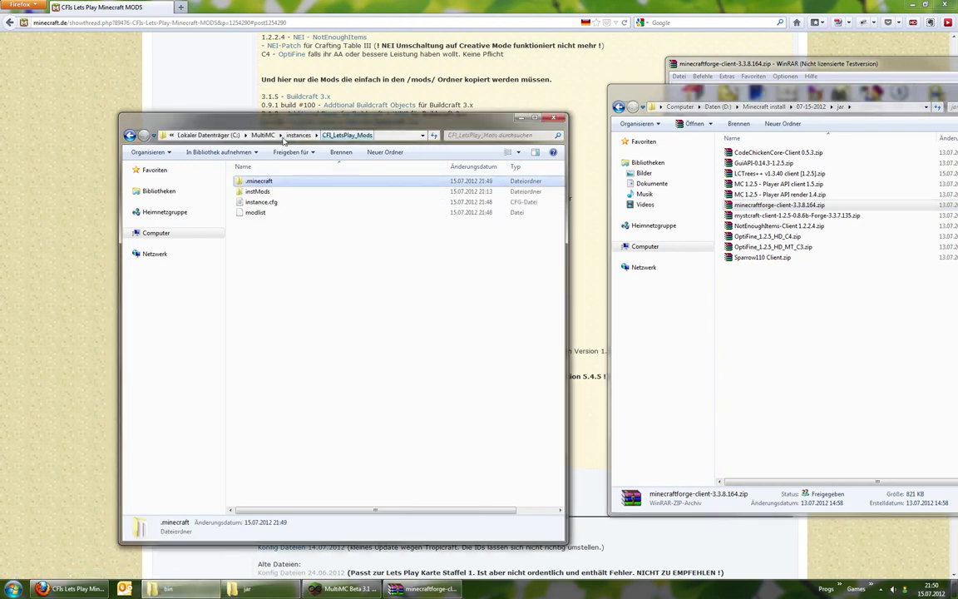
pyautogui.click(296, 136)
pyautogui.doubleClick(249, 191)
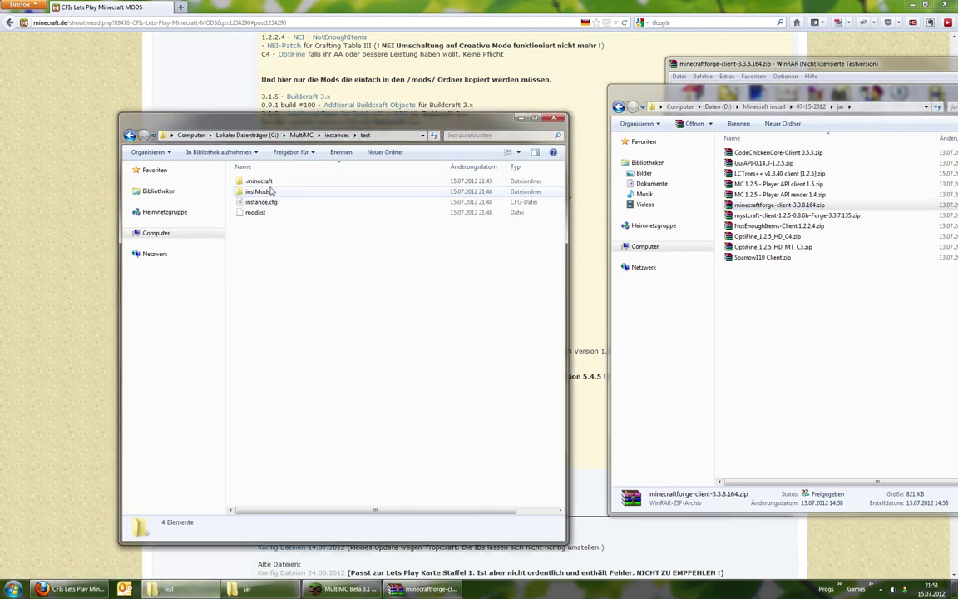
pyautogui.doubleClick(251, 180)
pyautogui.doubleClick(254, 180)
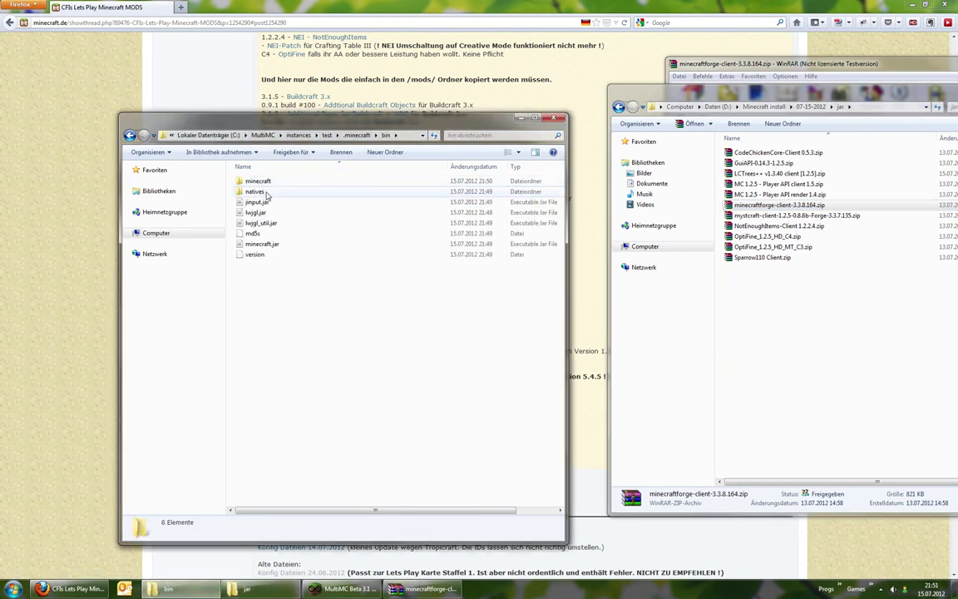
pyautogui.doubleClick(269, 184)
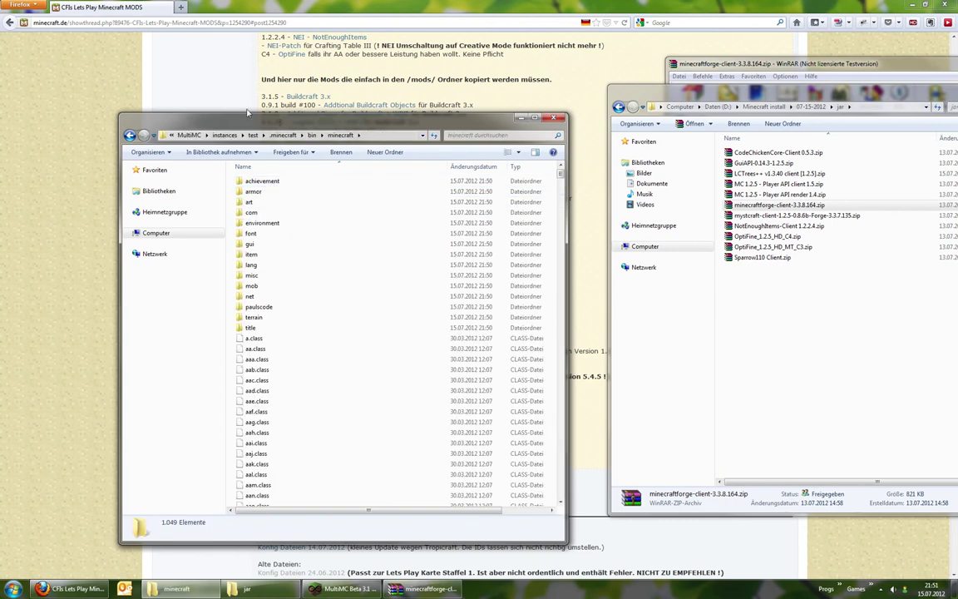
# Copy the entire Forge archive contents into the extracted minecraft folder, merging folders and replacing all conflicting files.
pyautogui.moveTo(349, 117); pyautogui.dragTo(256, 84)
pyautogui.moveTo(739, 67); pyautogui.dragTo(646, 60)
pyautogui.click(670, 237)
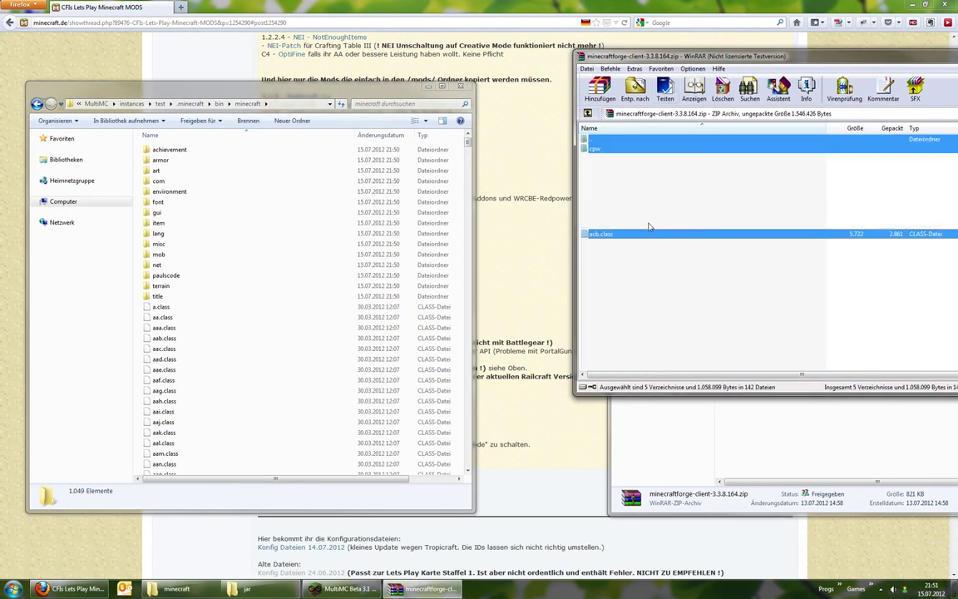
pyautogui.hotkey('ctrl', 'a')
pyautogui.moveTo(669, 237); pyautogui.dragTo(287, 217)
pyautogui.moveTo(332, 364); pyautogui.dragTo(332, 365)
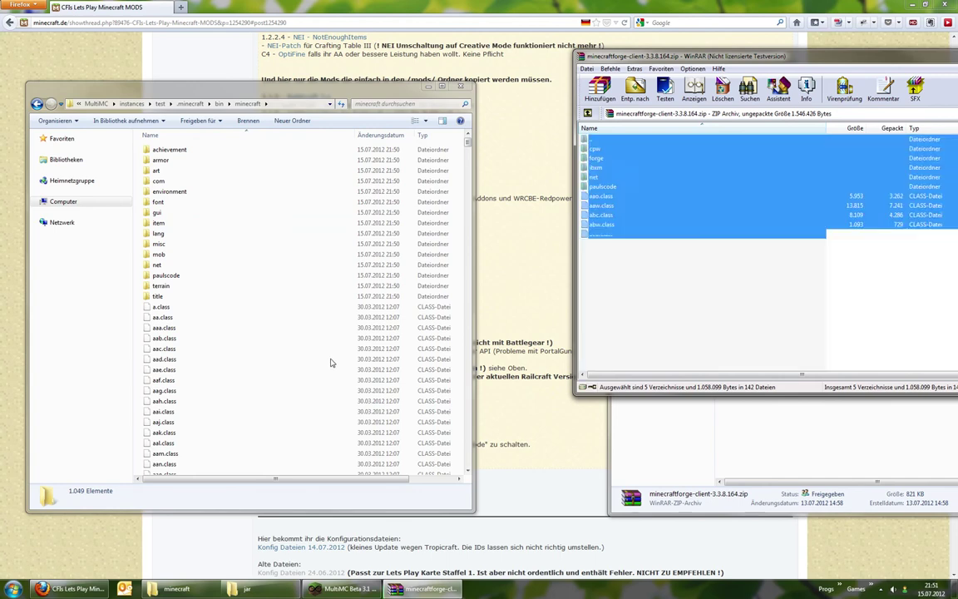
pyautogui.click(475, 263)
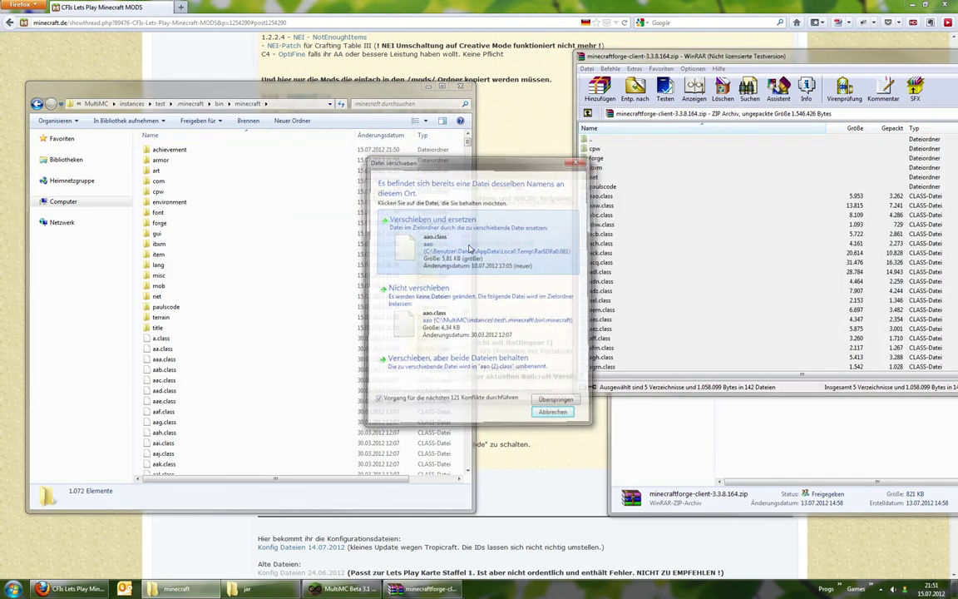
pyautogui.click(466, 388)
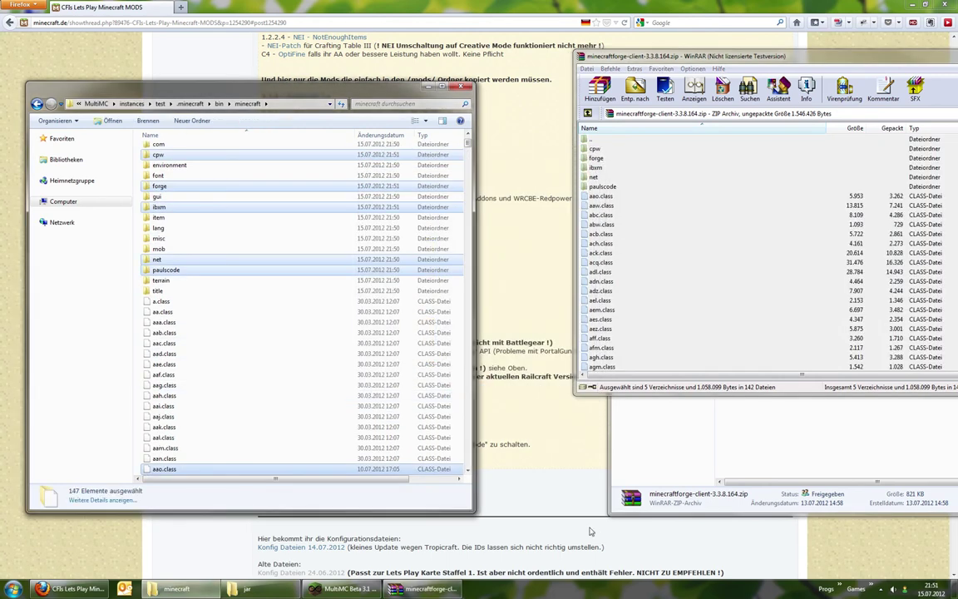
# Check the forum's list of mods for minecraft.jar and close the Forge archive window.
pyautogui.click(534, 396)
pyautogui.scroll(5, 534, 396)
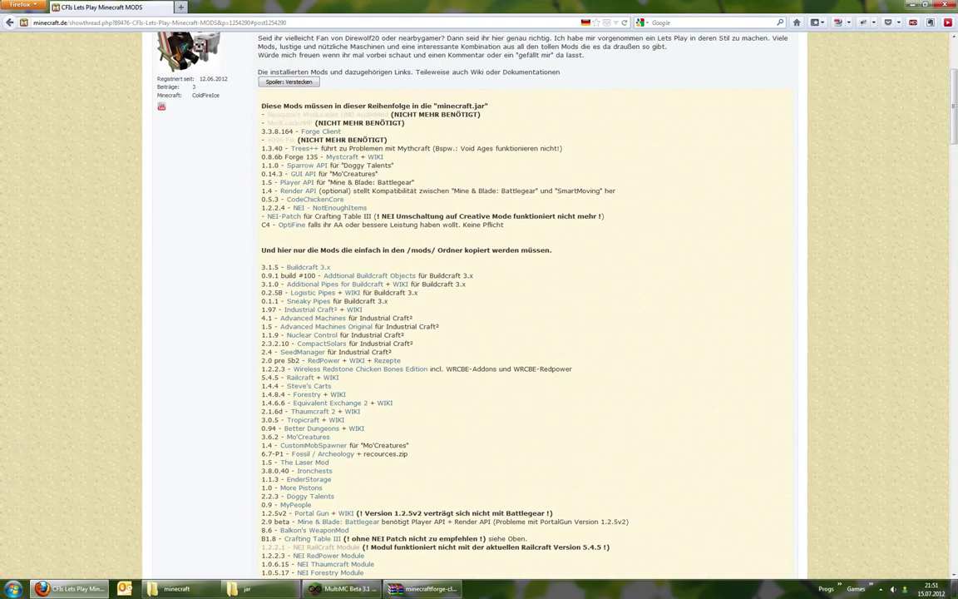
pyautogui.click(410, 592)
pyautogui.click(247, 588)
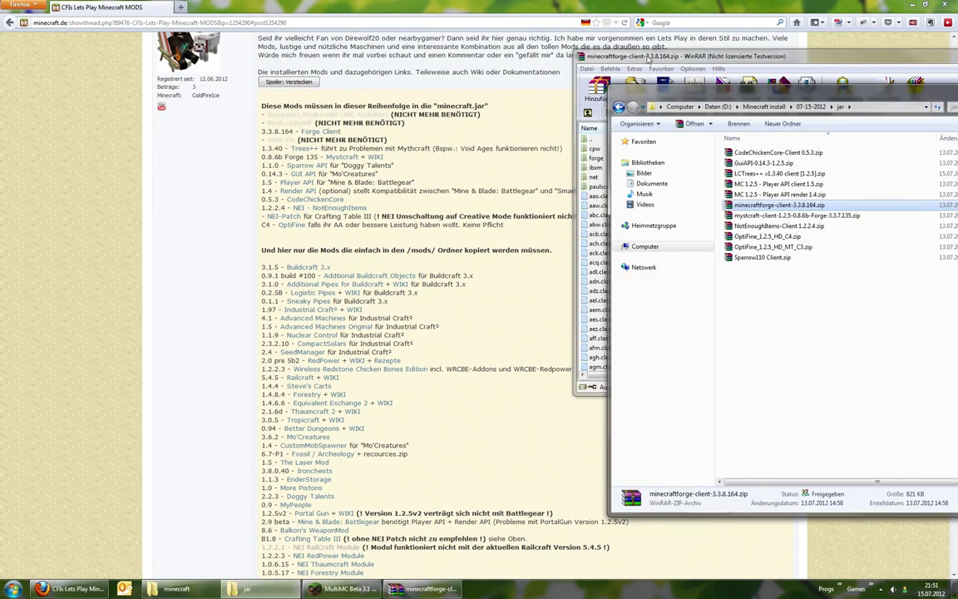
pyautogui.click(648, 59)
pyautogui.hotkey('alt', 'F4')
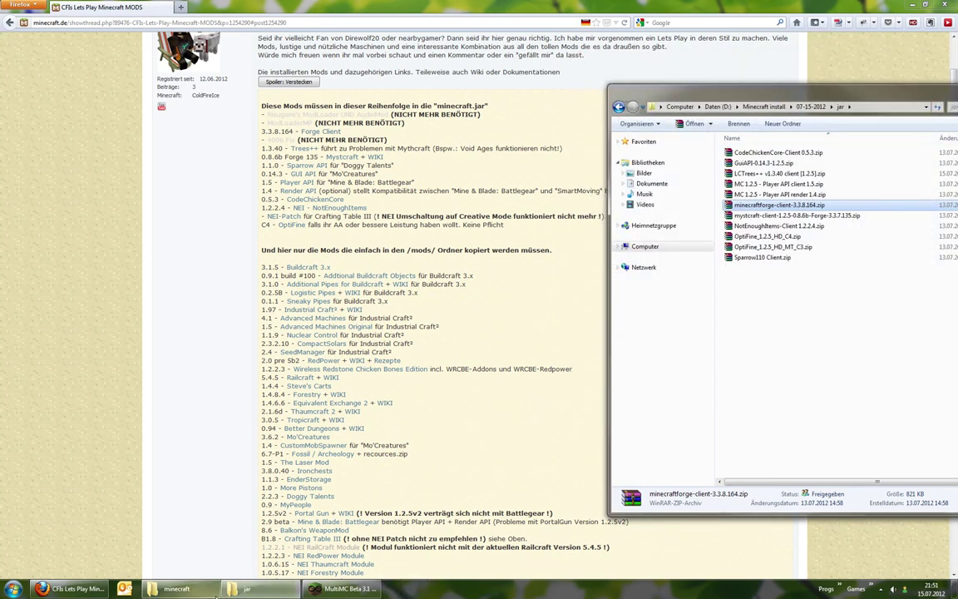
# Try to pack all contents of the extracted minecraft folder into a ZIP-format archive with the jar extension.
pyautogui.click(214, 592)
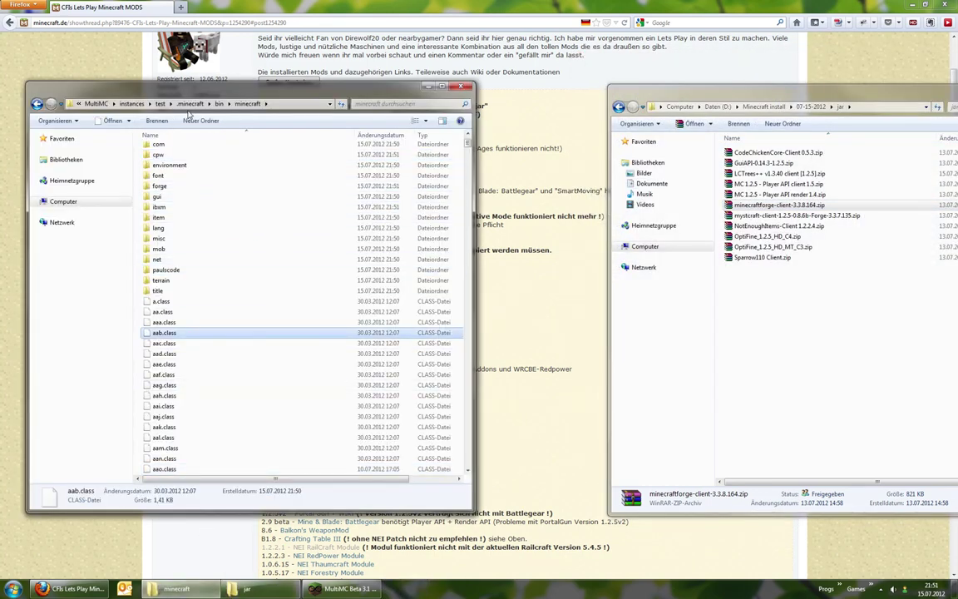
pyautogui.hotkey('ctrl', 'a')
pyautogui.rightClick(248, 275)
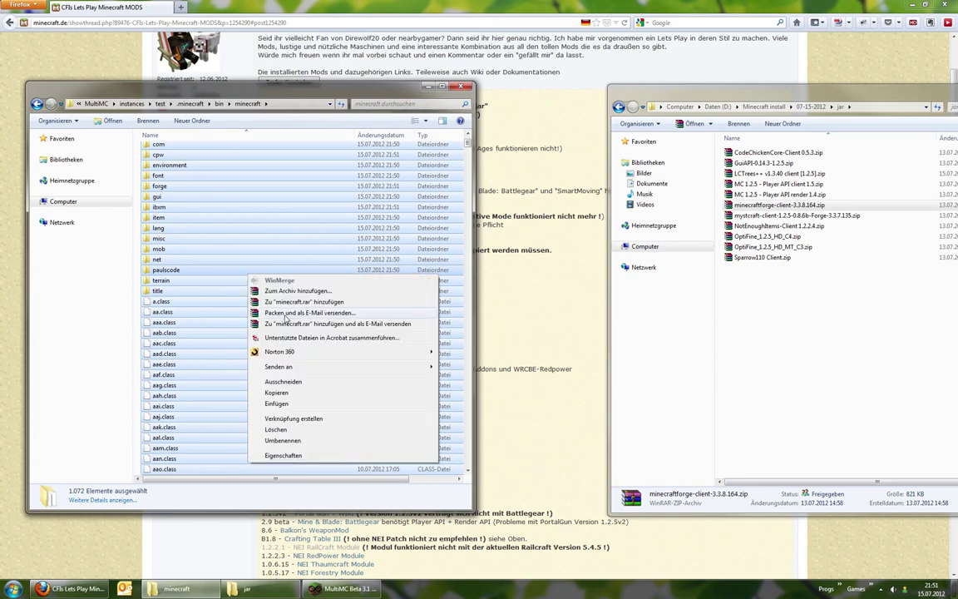
pyautogui.click(274, 290)
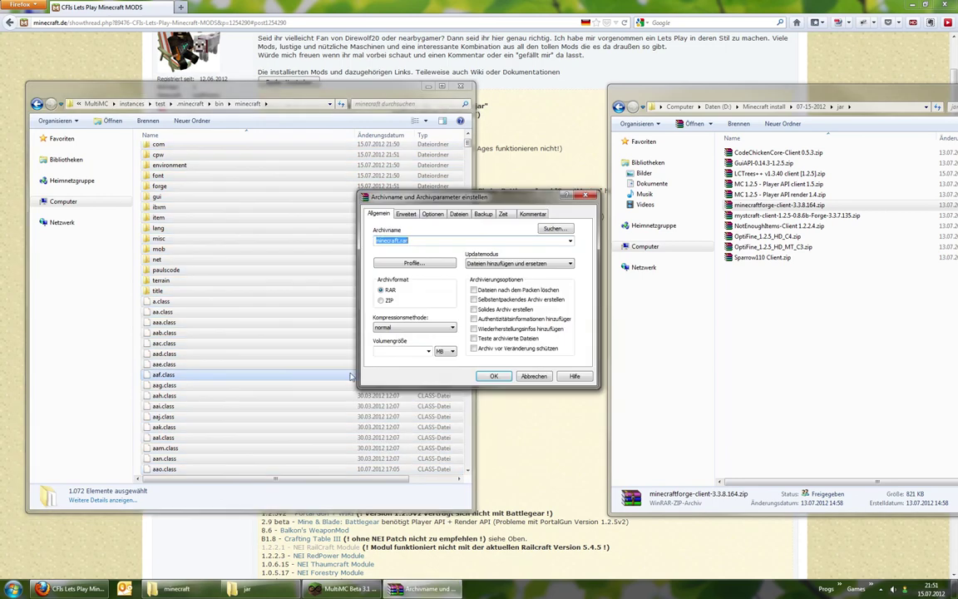
pyautogui.click(382, 300)
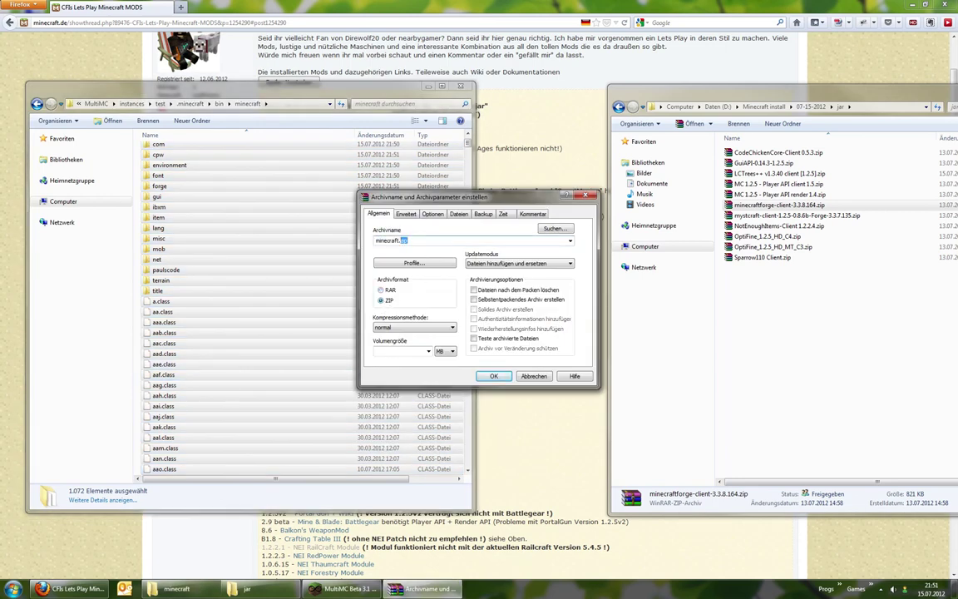
pyautogui.write('ar')
pyautogui.click(532, 376)
# Return to the test instance's bin folder and delete the extracted minecraft folder.
pyautogui.press('BackSpace')
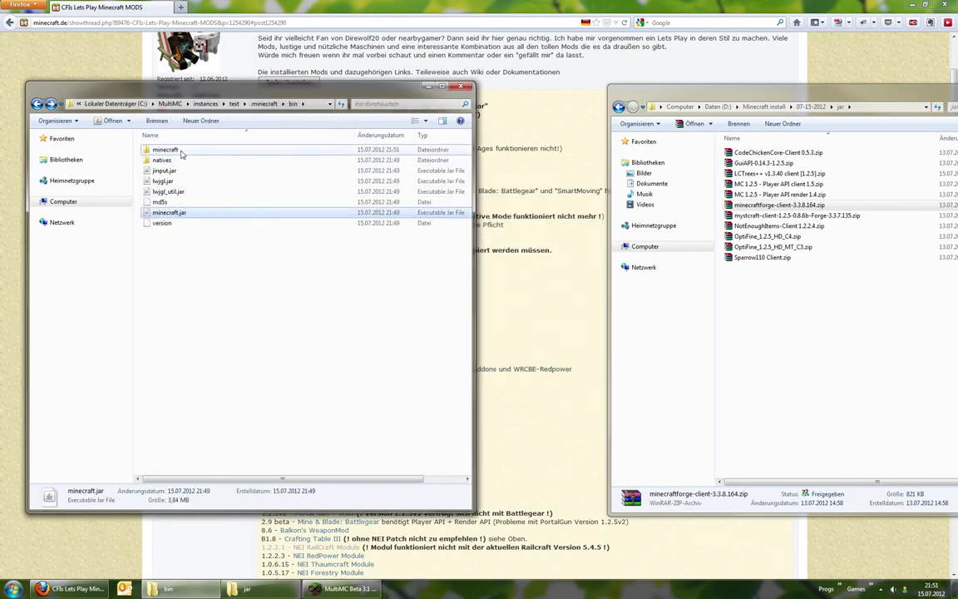
pyautogui.press('Delete')
pyautogui.press('Return')
# Open the test instance's minecraft.jar with WinRAR archiver and place its window beside the jar downloads folder.
pyautogui.rightClick(177, 201)
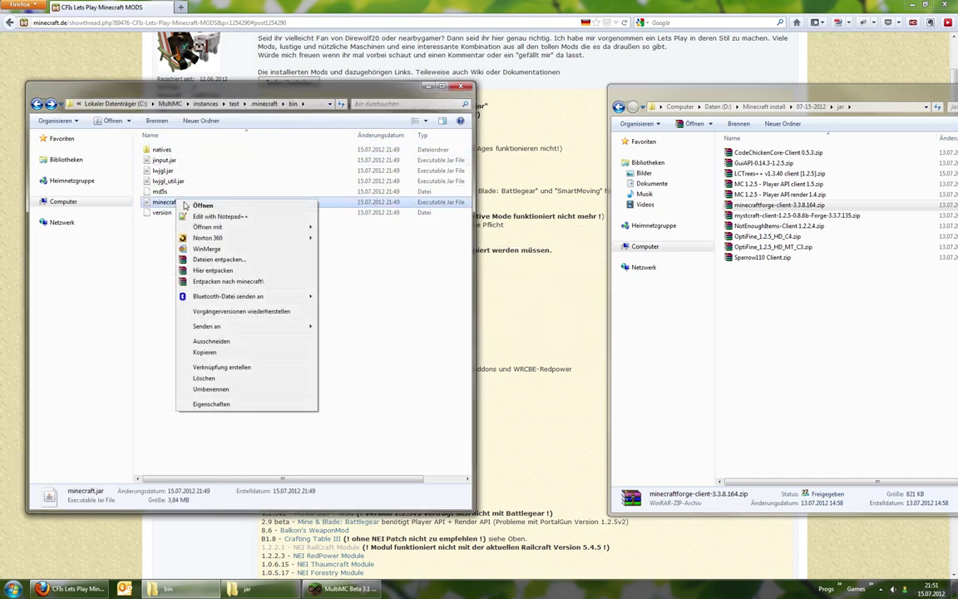
pyautogui.click(242, 208)
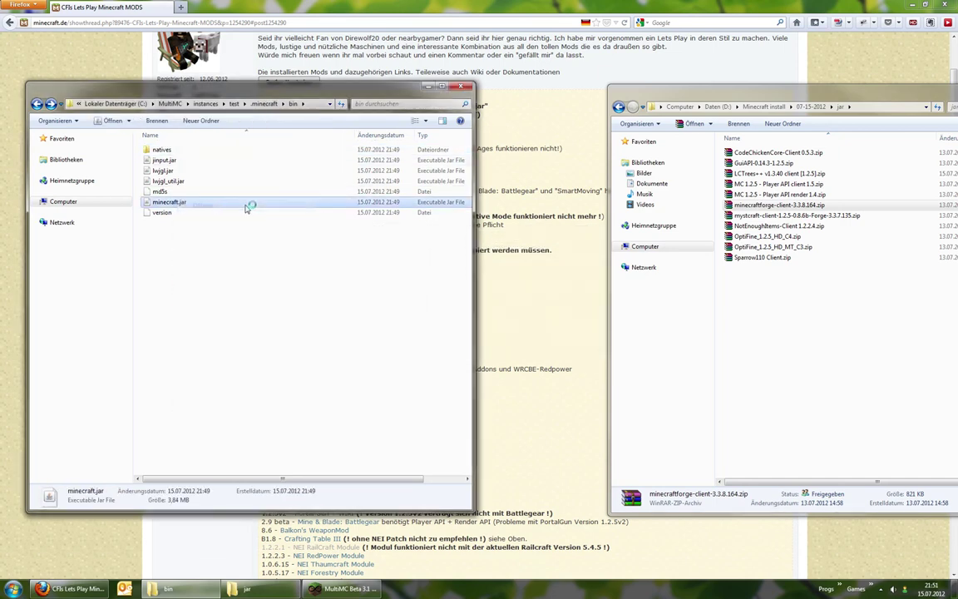
pyautogui.click(523, 331)
pyautogui.rightClick(201, 204)
pyautogui.moveTo(249, 233)
pyautogui.click(374, 245)
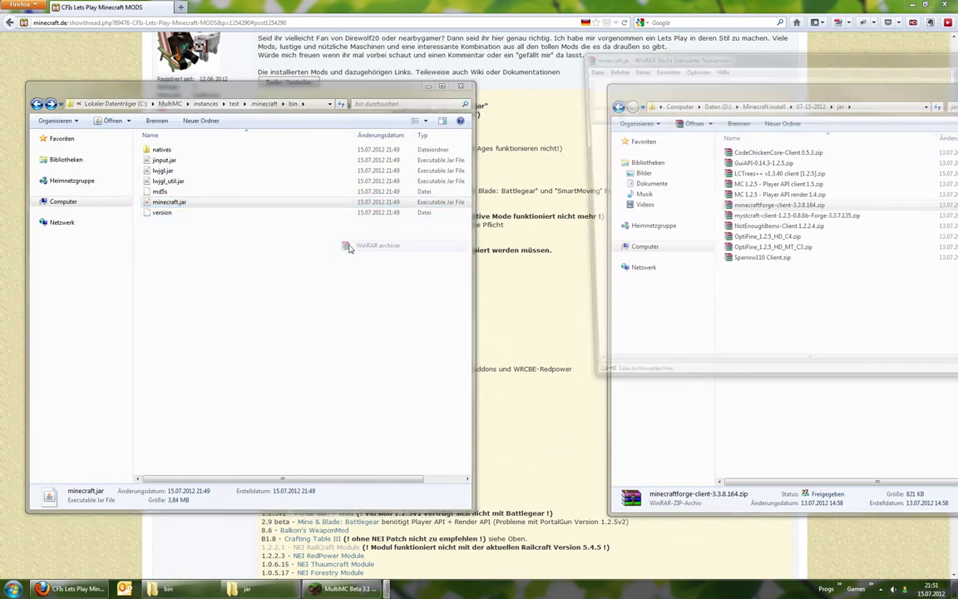
pyautogui.moveTo(663, 64); pyautogui.dragTo(144, 102)
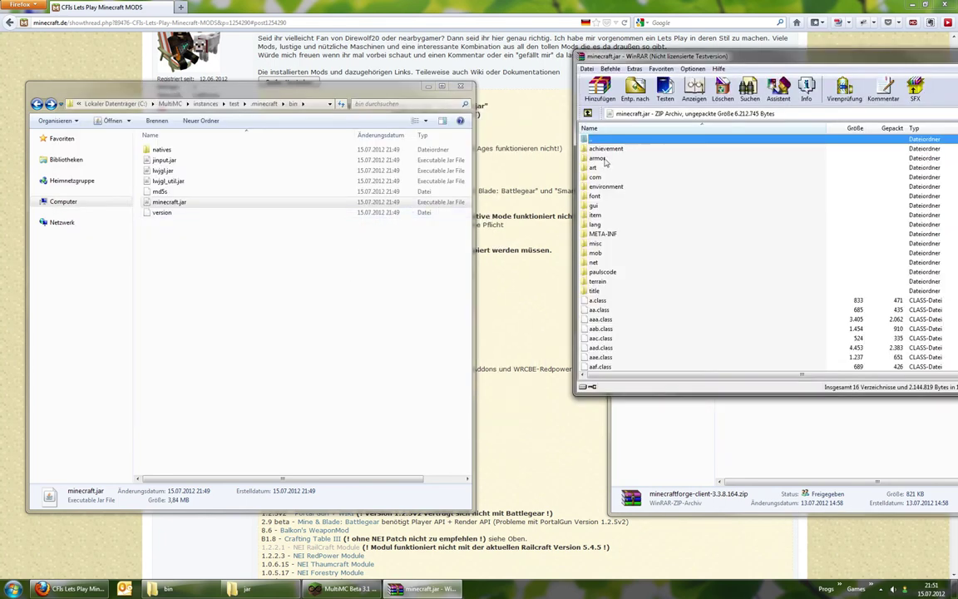
pyautogui.moveTo(627, 62); pyautogui.dragTo(123, 51)
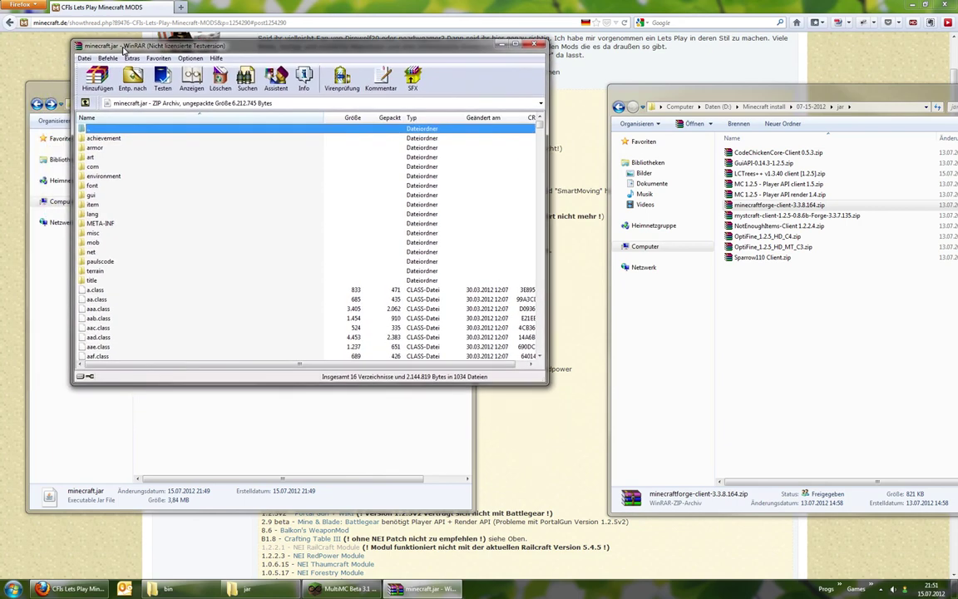
# Delete the META-INF folder directly inside the minecraft.jar archive.
pyautogui.click(101, 223)
pyautogui.press('Delete')
pyautogui.press('Return')
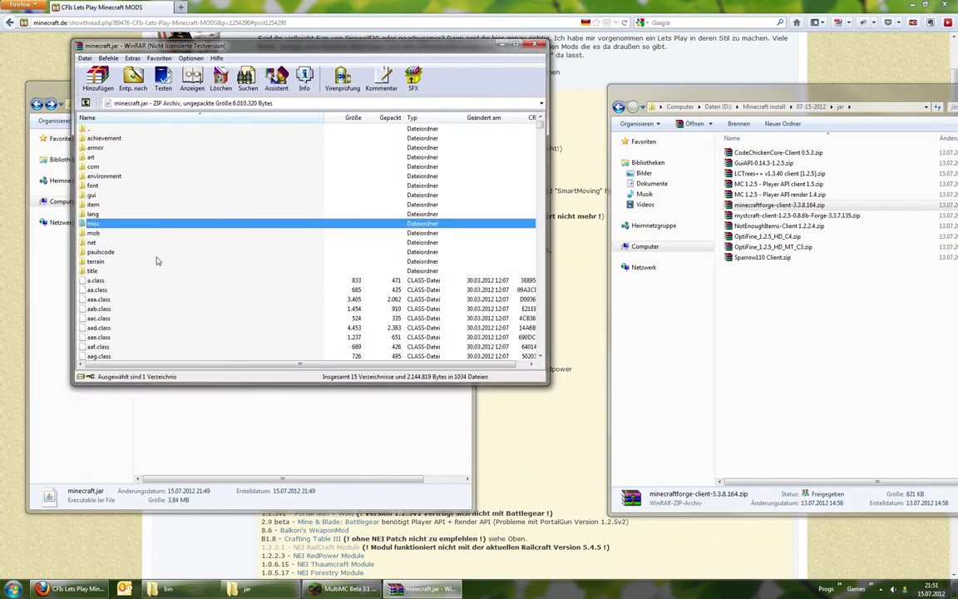
# Add the entire contents of minecraftforge-client-3.3.8.164.zip to the minecraft.jar archive in ZIP format, and close the Forge archive.
pyautogui.click(835, 325)
pyautogui.doubleClick(748, 206)
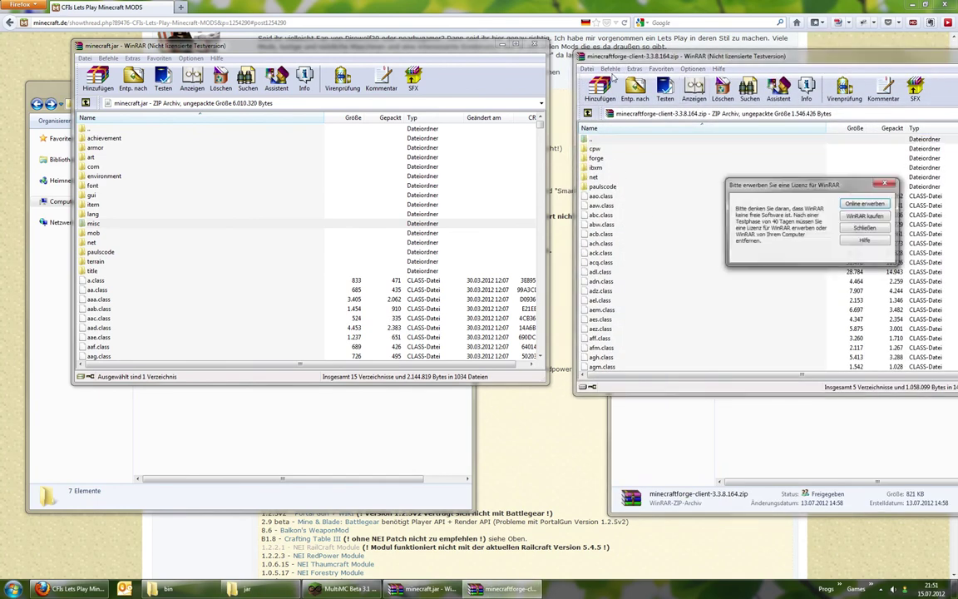
pyautogui.click(790, 237)
pyautogui.click(688, 234)
pyautogui.hotkey('ctrl', 'a')
pyautogui.moveTo(688, 236); pyautogui.dragTo(292, 354)
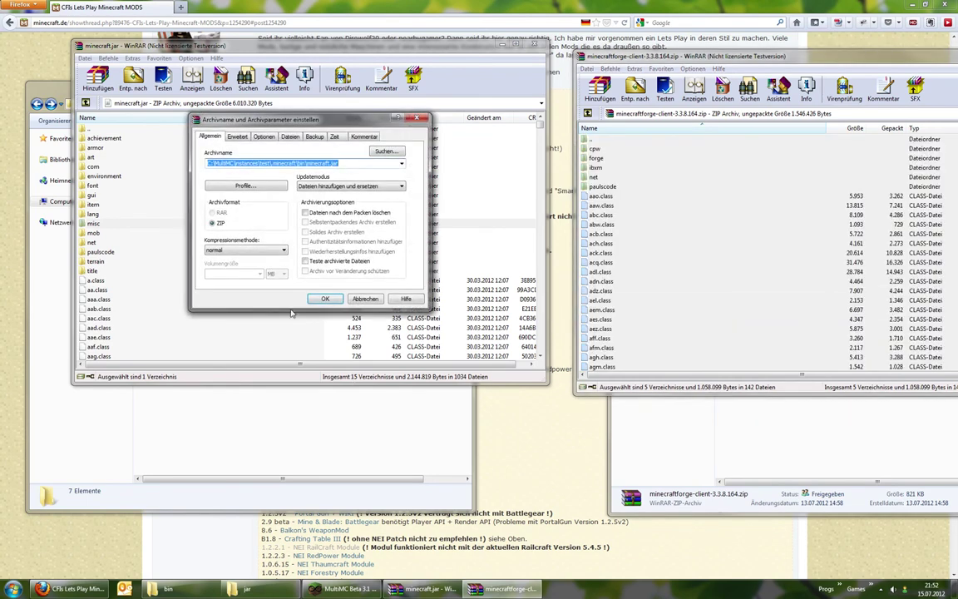
pyautogui.click(291, 270)
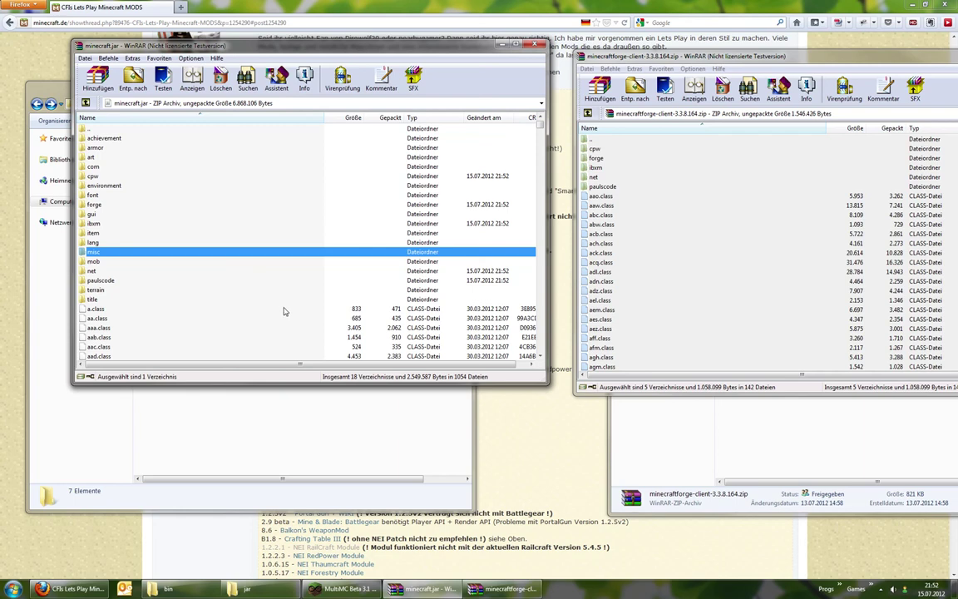
pyautogui.hotkey('alt', 'F4')
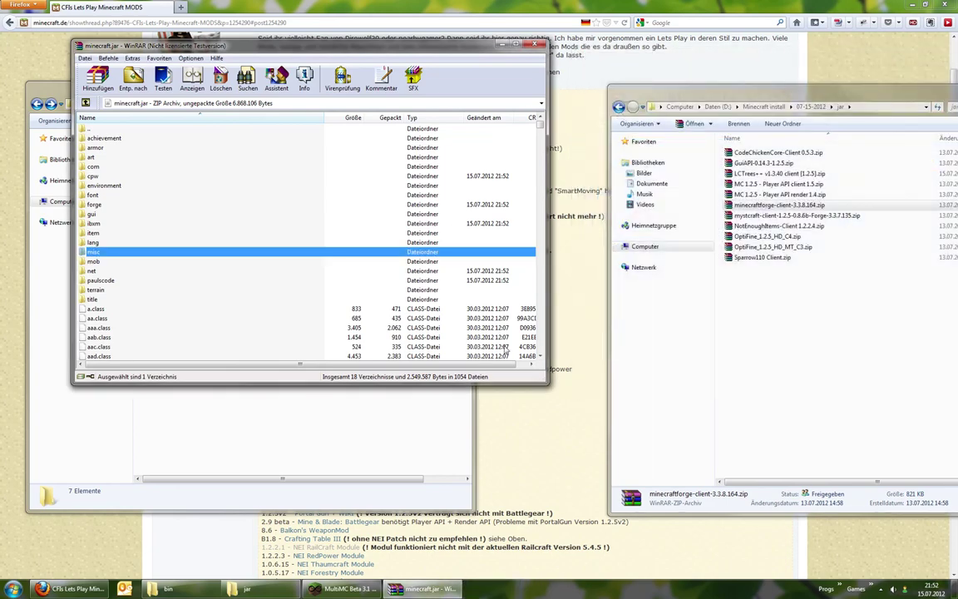
# Add all files and folders from LCTrees++ v1.3.40 client [1.2.5].zip to the minecraft.jar archive, keeping the default archive options.
pyautogui.click(794, 174)
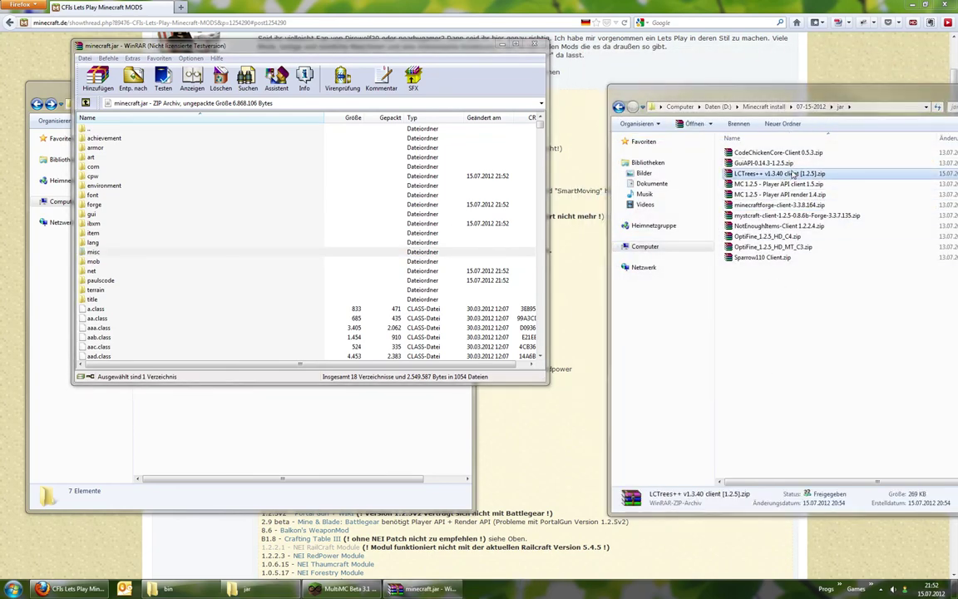
pyautogui.doubleClick(794, 173)
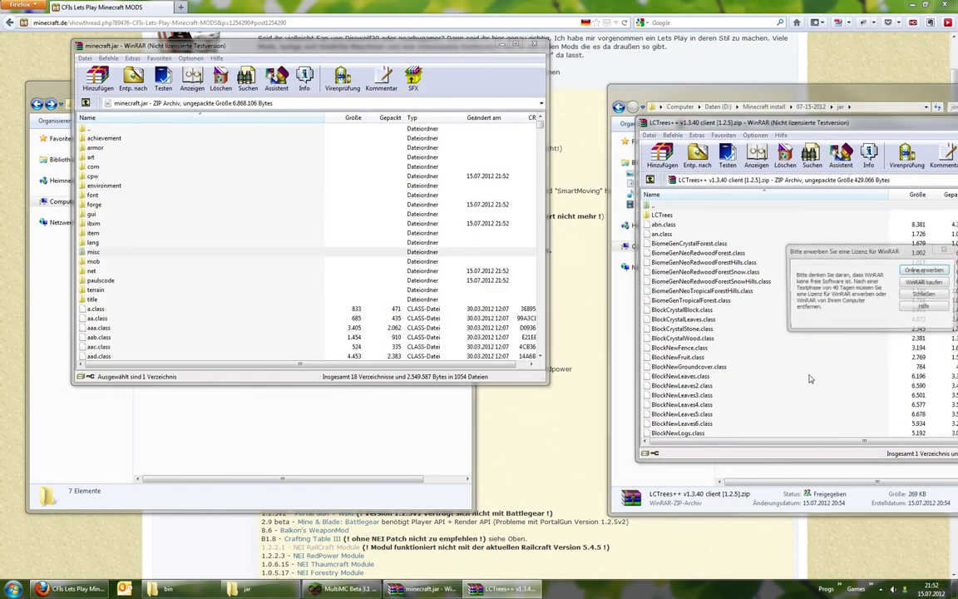
pyautogui.click(923, 294)
pyautogui.hotkey('ctrl', 'a')
pyautogui.moveTo(663, 295); pyautogui.dragTo(254, 306)
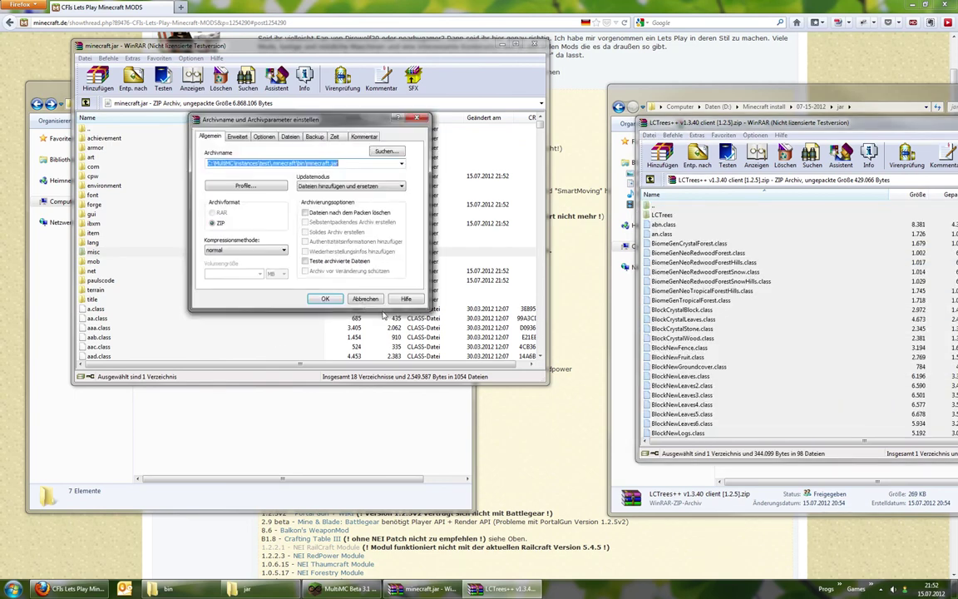
pyautogui.click(322, 299)
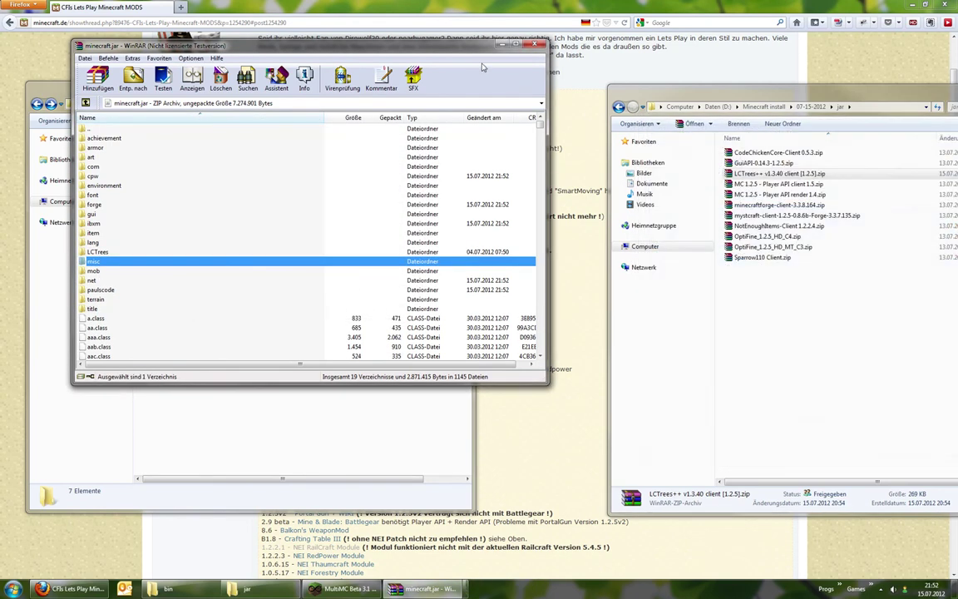
# Close the minecraft.jar archive along with the test instance's bin folder and the jar downloads folder.
pyautogui.press('Escape')
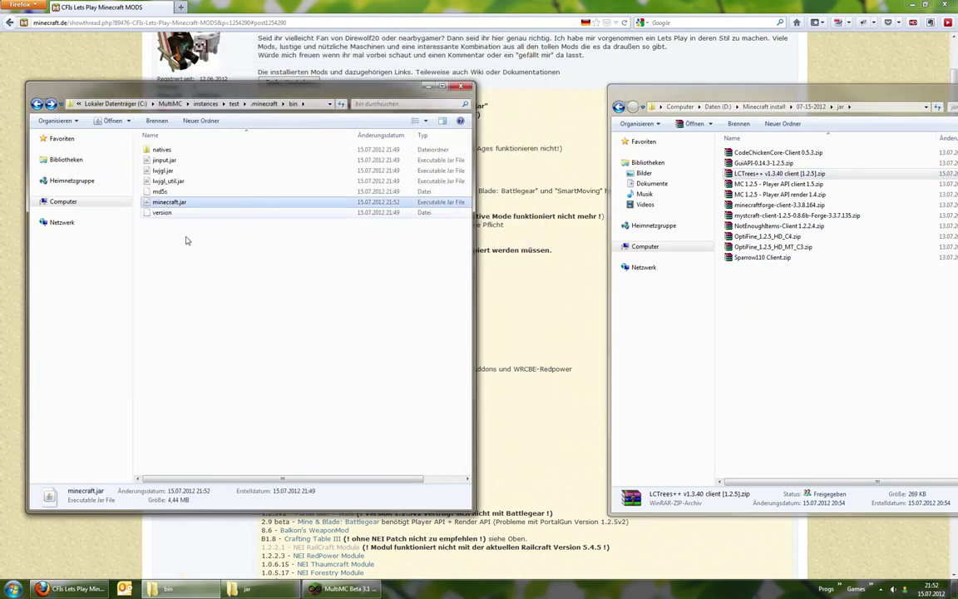
pyautogui.click(187, 240)
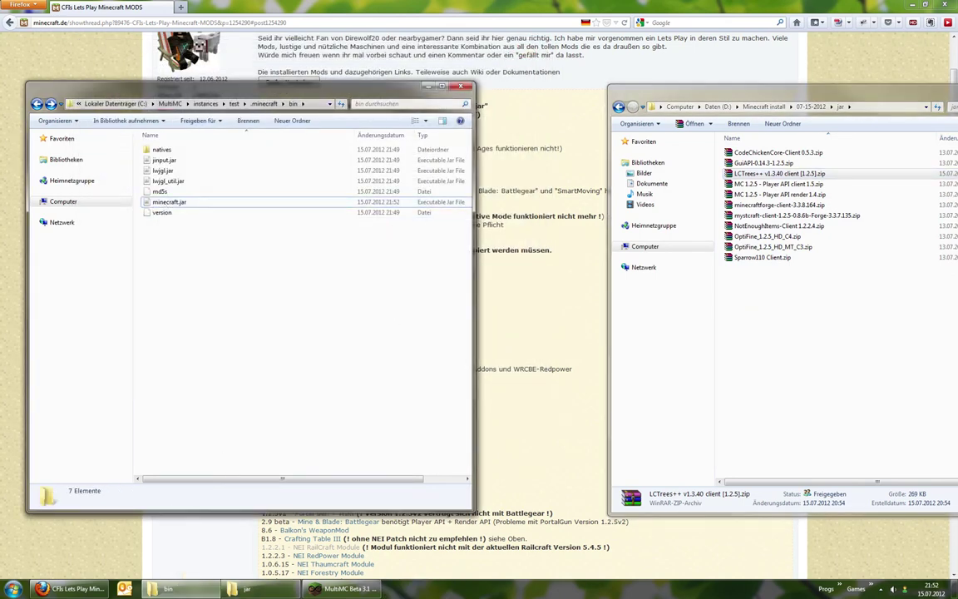
pyautogui.click(463, 86)
pyautogui.moveTo(608, 84); pyautogui.dragTo(612, 93)
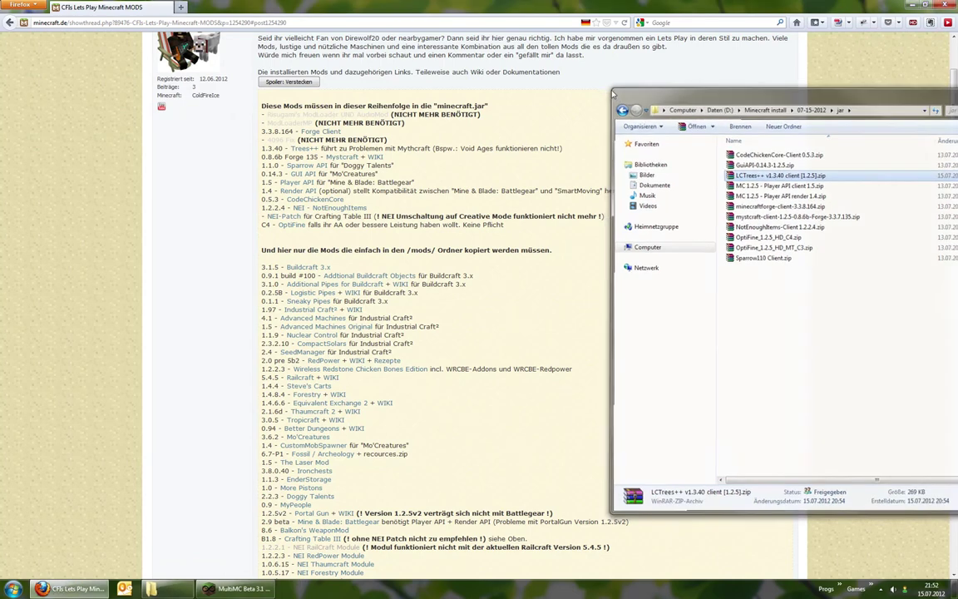
pyautogui.click(150, 588)
# Switch to MultiMC and permanently delete the test instance, confirming the deletion.
pyautogui.click(218, 587)
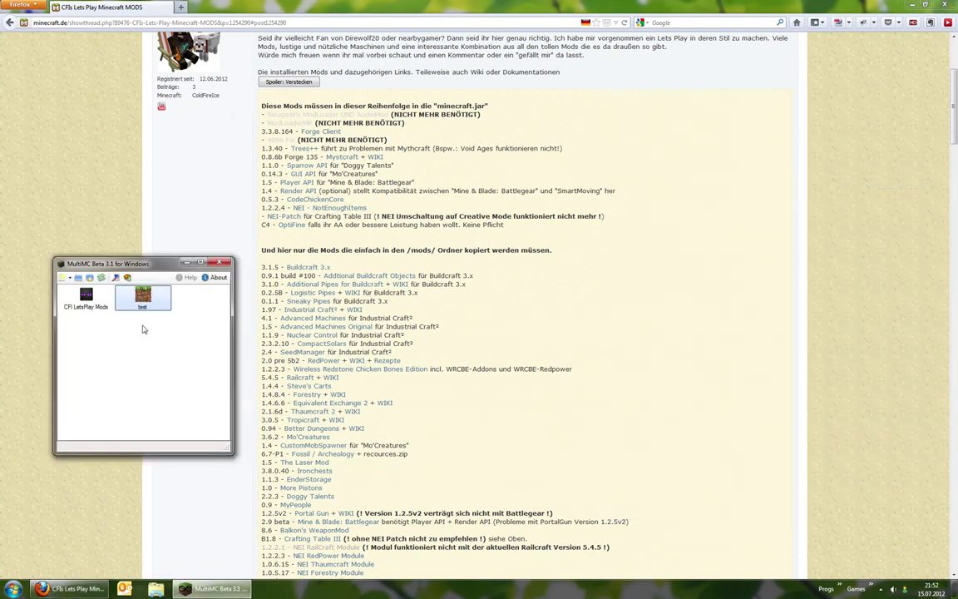
pyautogui.rightClick(125, 287)
pyautogui.click(179, 378)
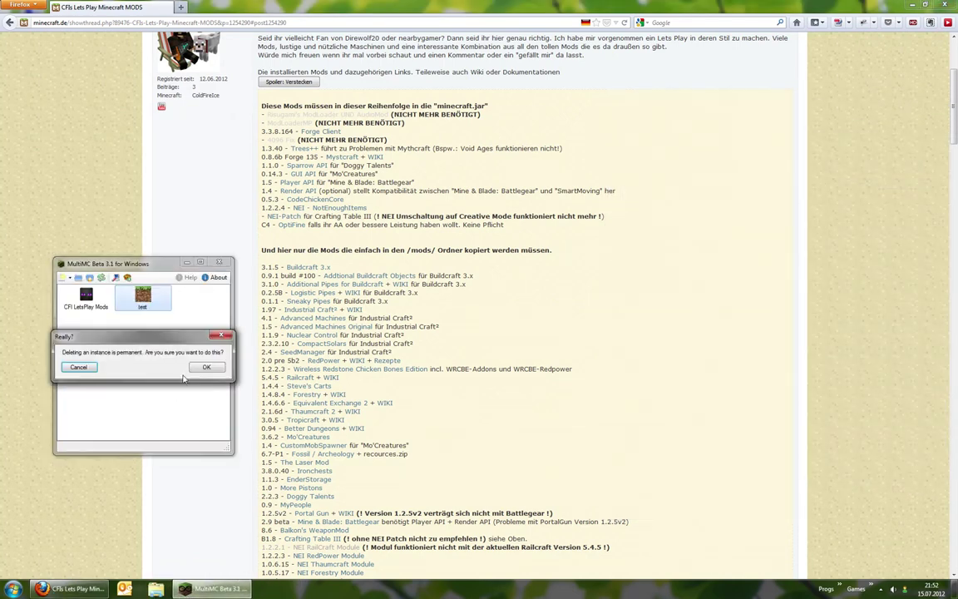
pyautogui.press('Return')
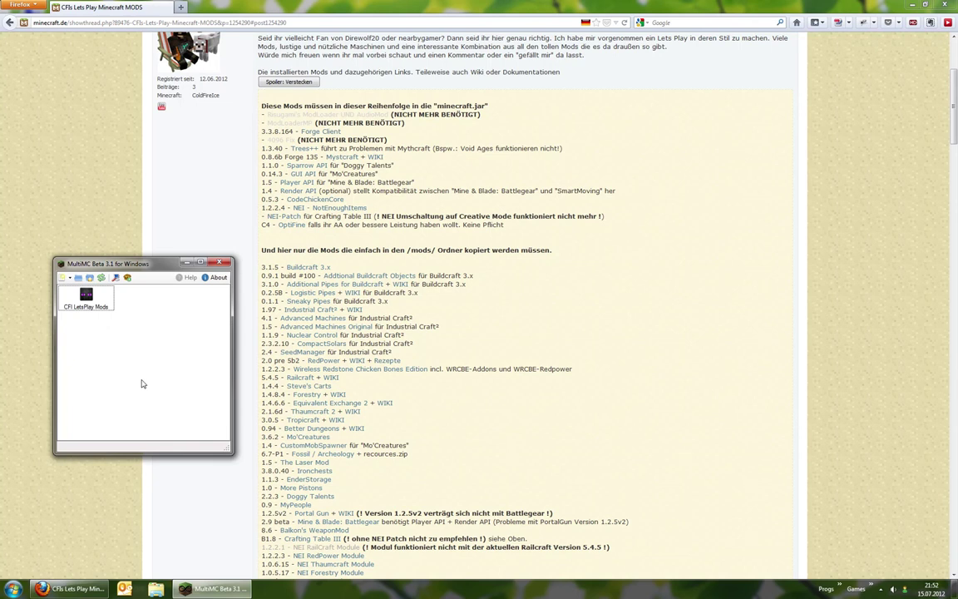